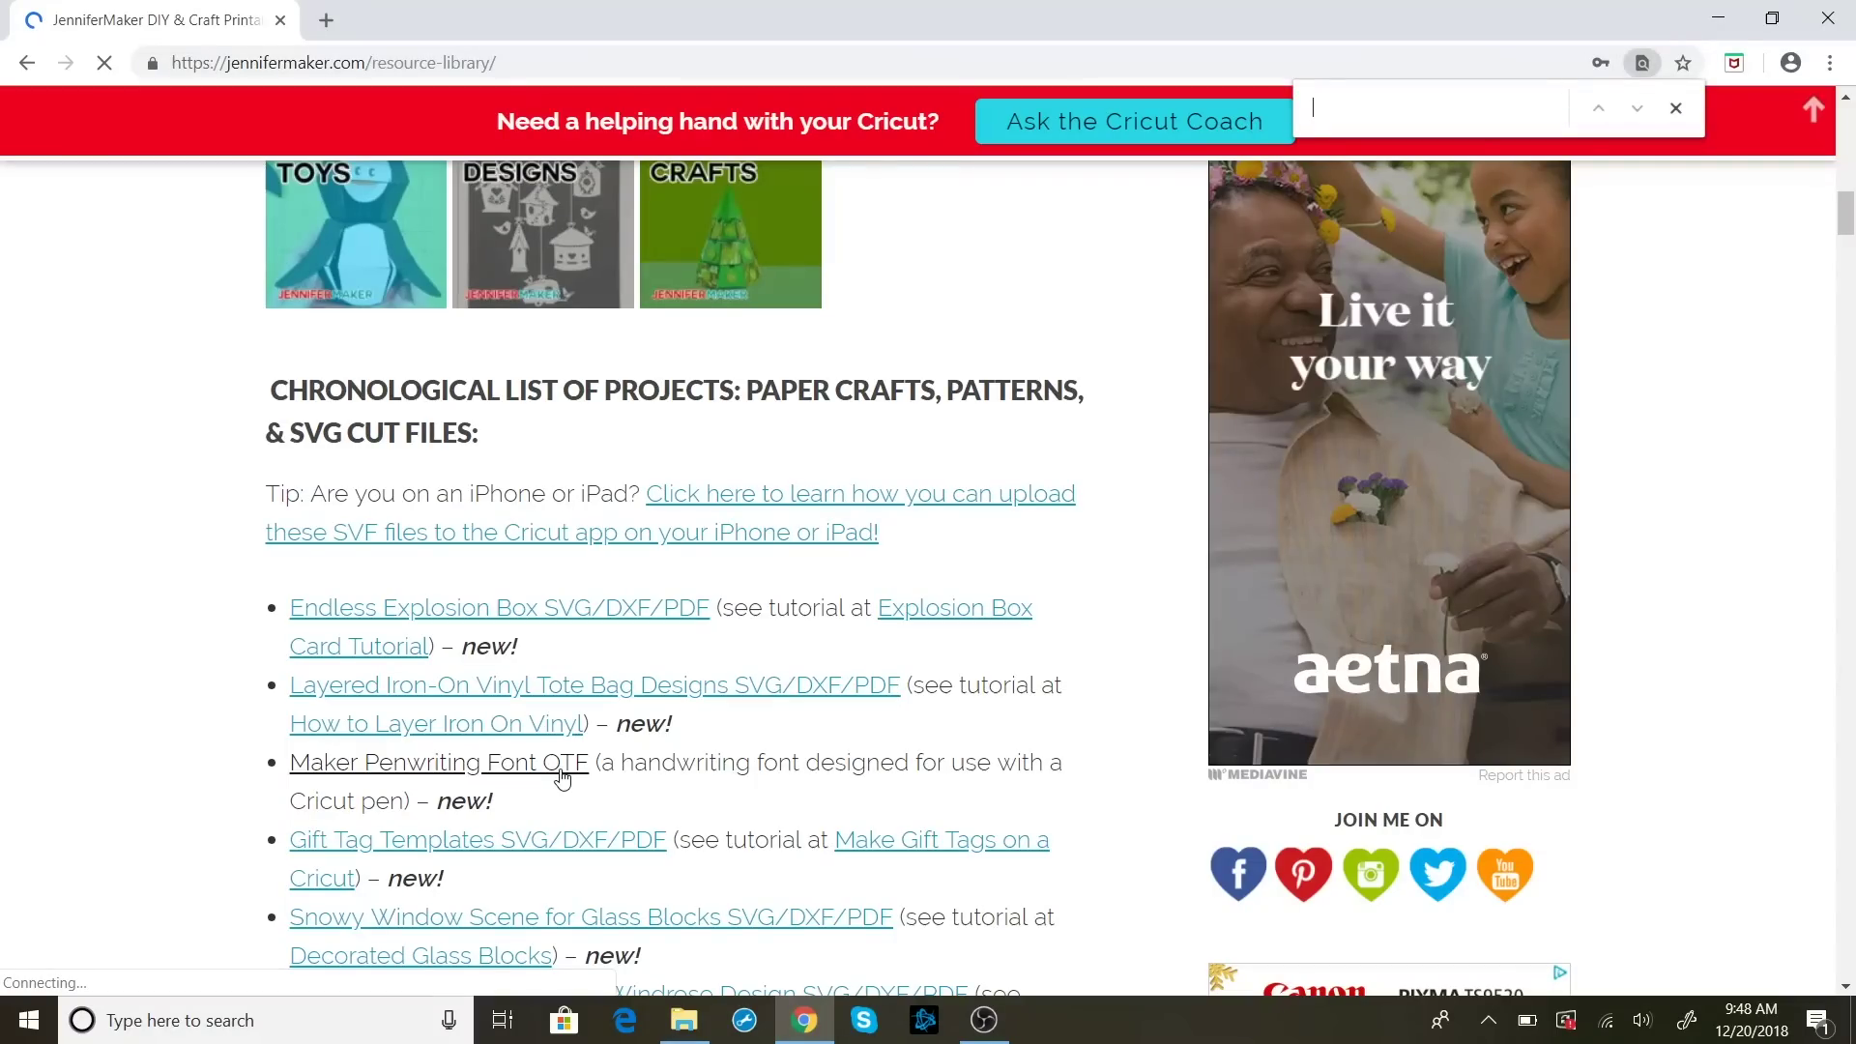
Find 'font' on the JenniferMaker page, then download and open the Maker Penwriting Font zip
{"action": "type", "text": "font"}
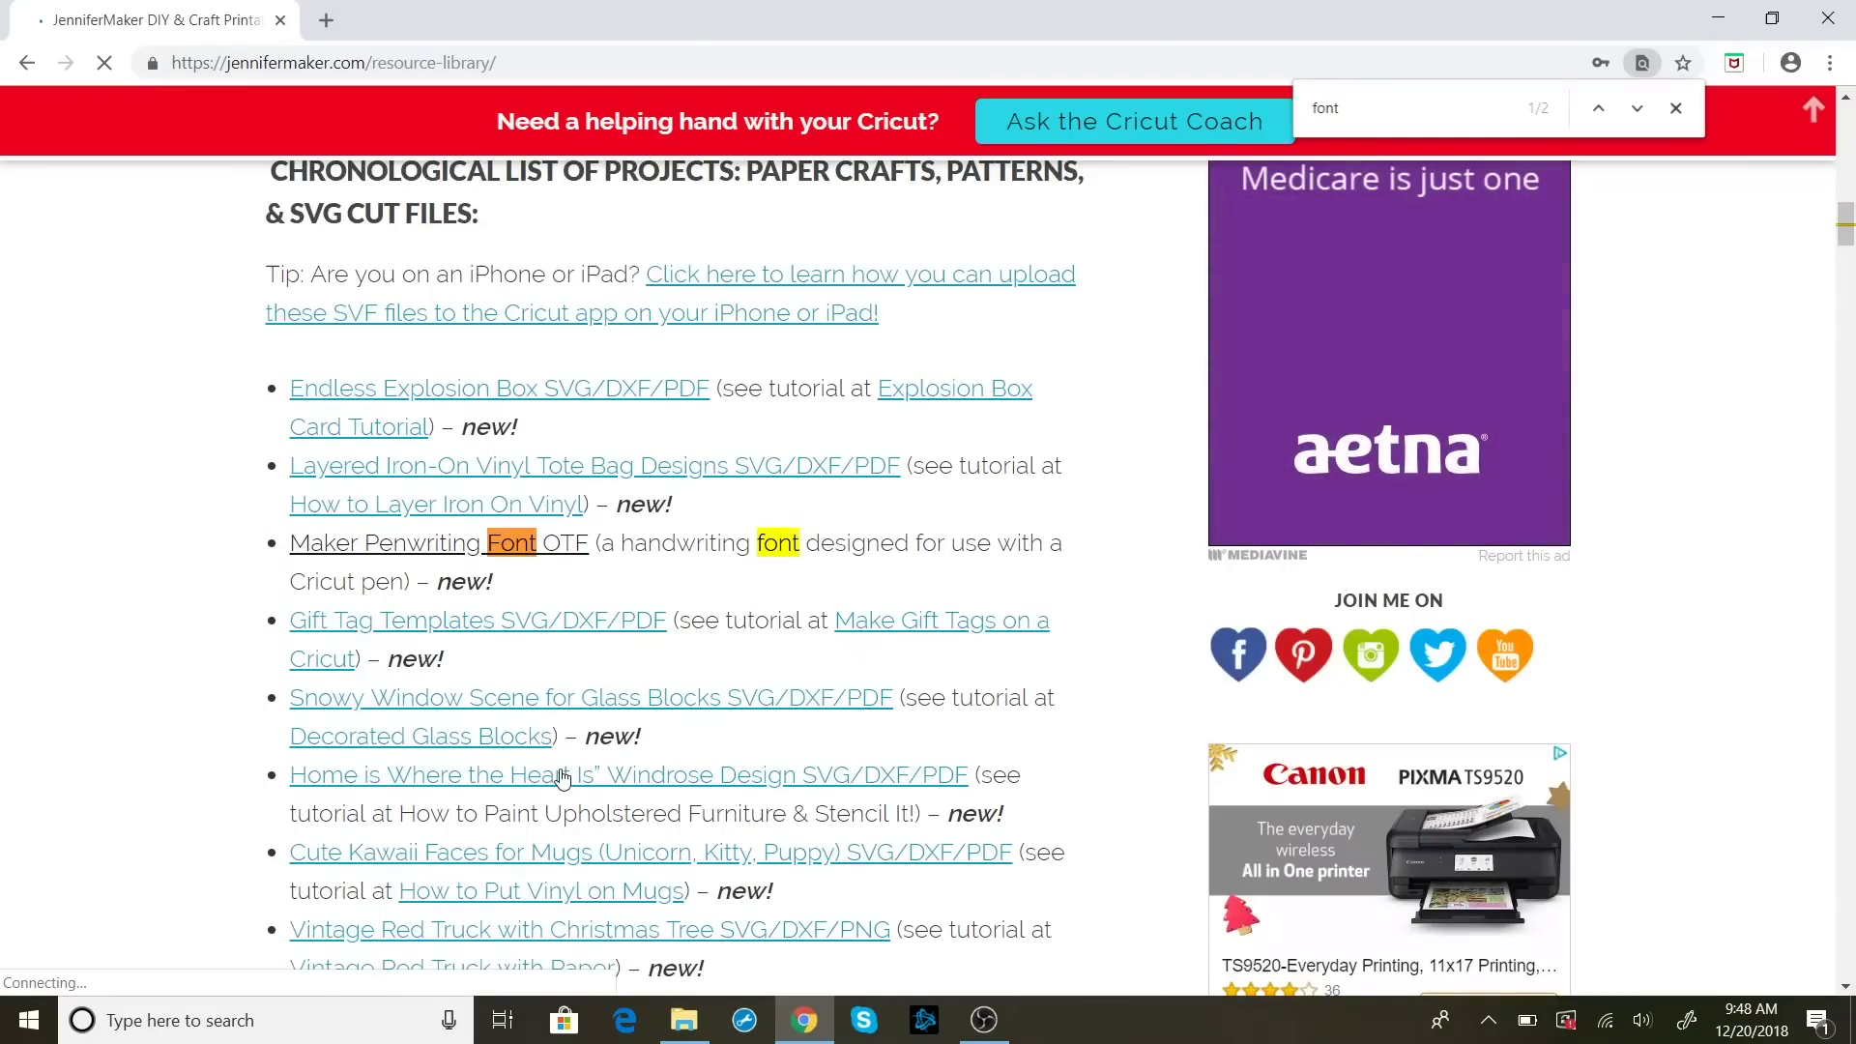
{"action": "key", "text": "Return"}
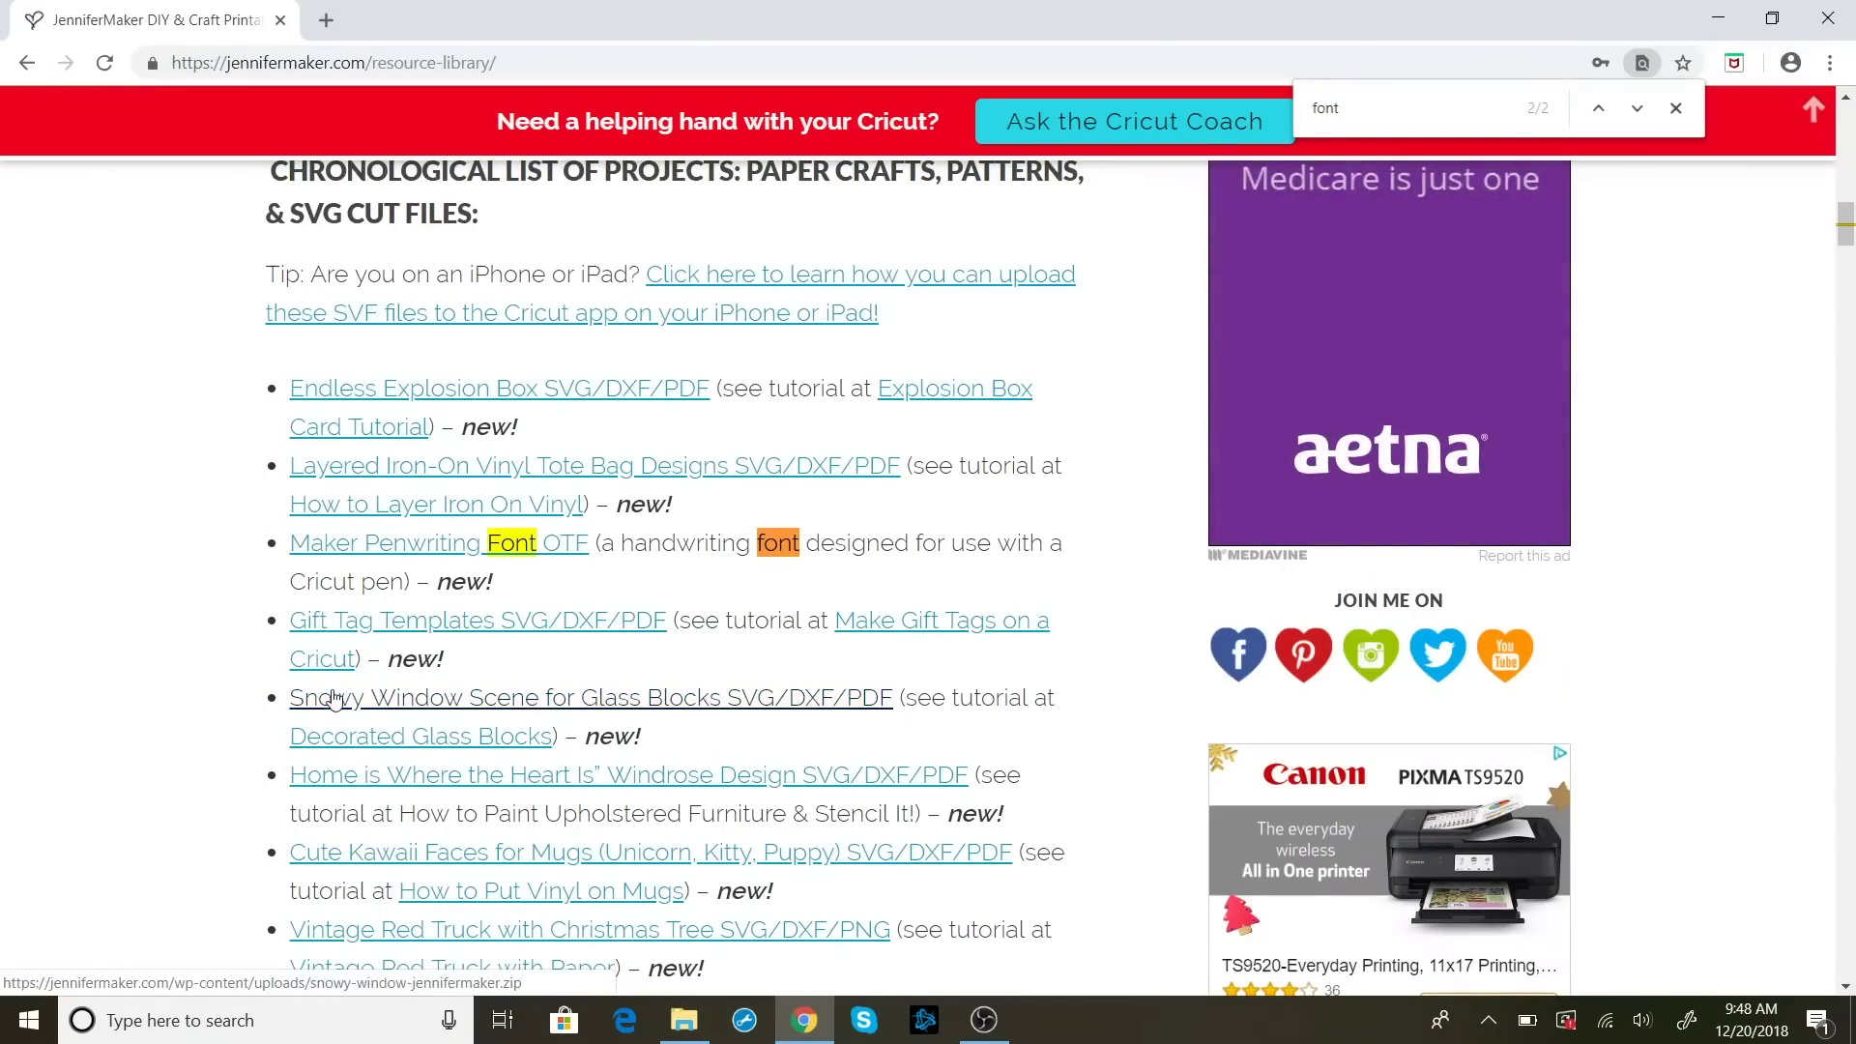
{"action": "left_click", "coordinate": [443, 556]}
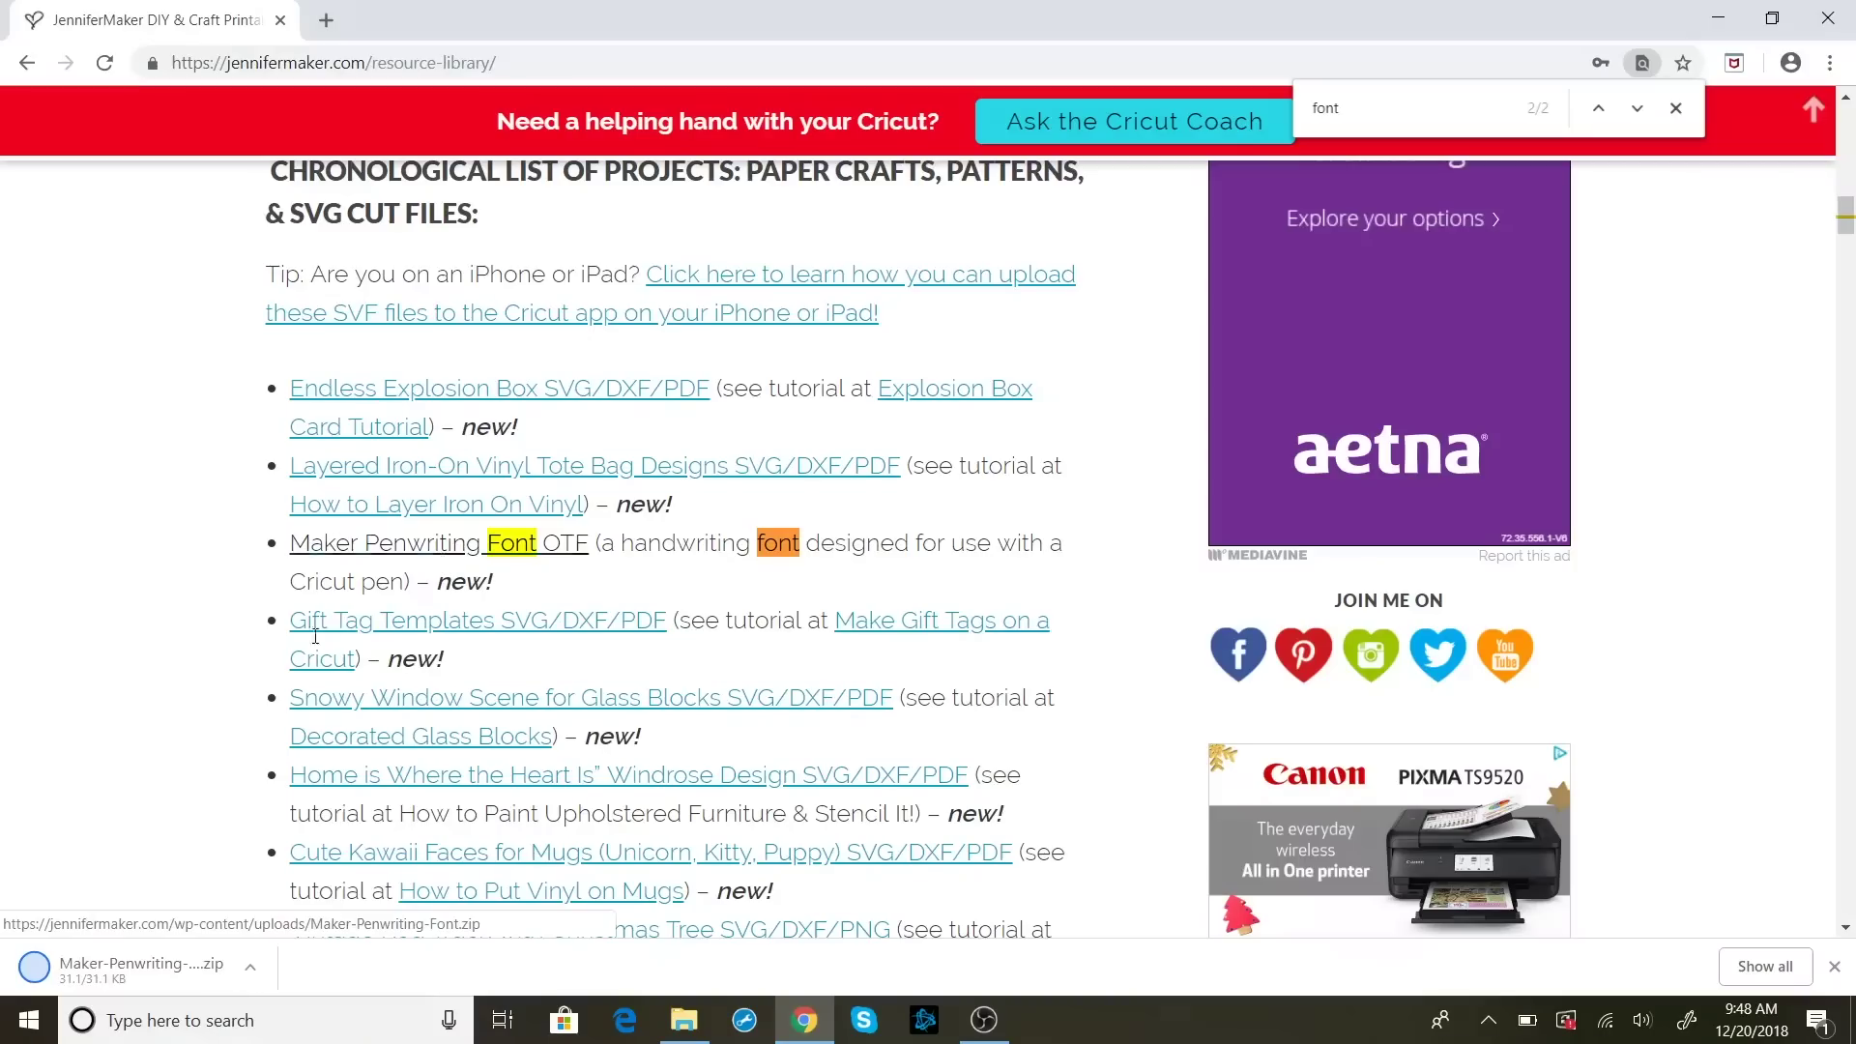
{"action": "left_click", "coordinate": [249, 973]}
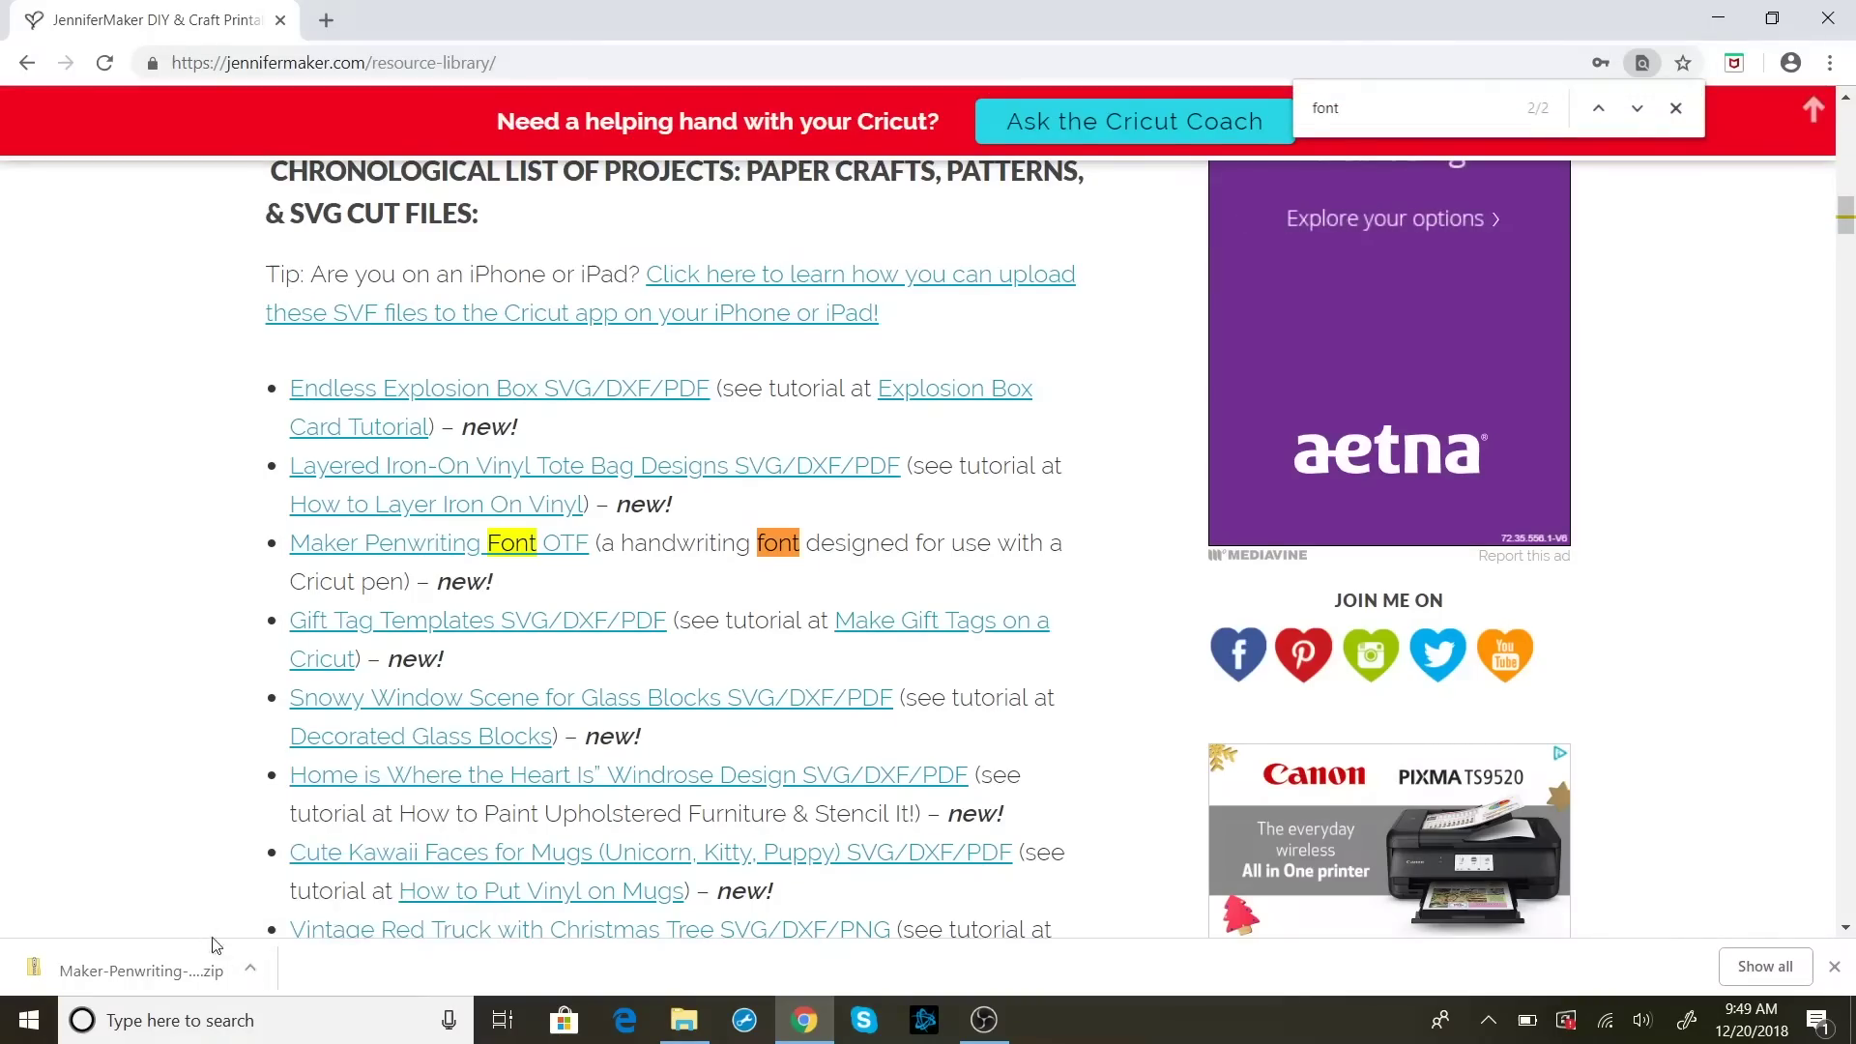
{"action": "left_click", "coordinate": [249, 968]}
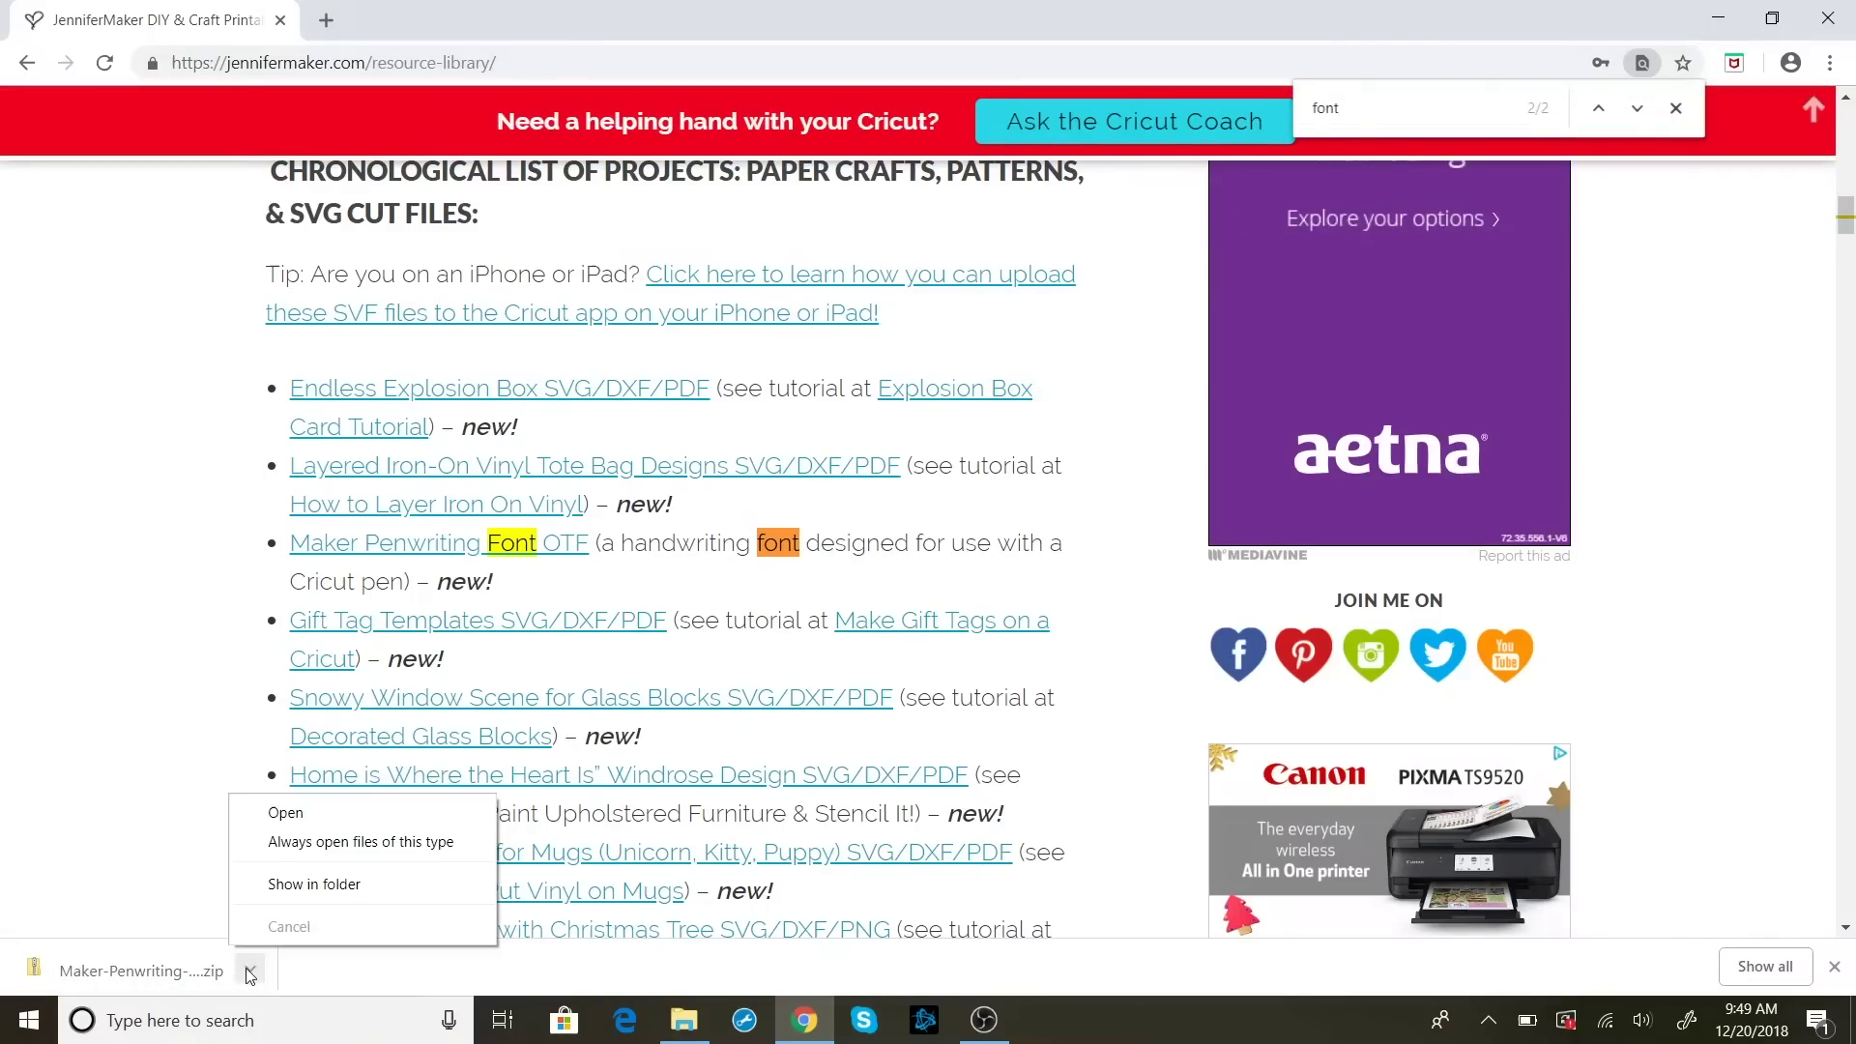
{"action": "left_click", "coordinate": [334, 813]}
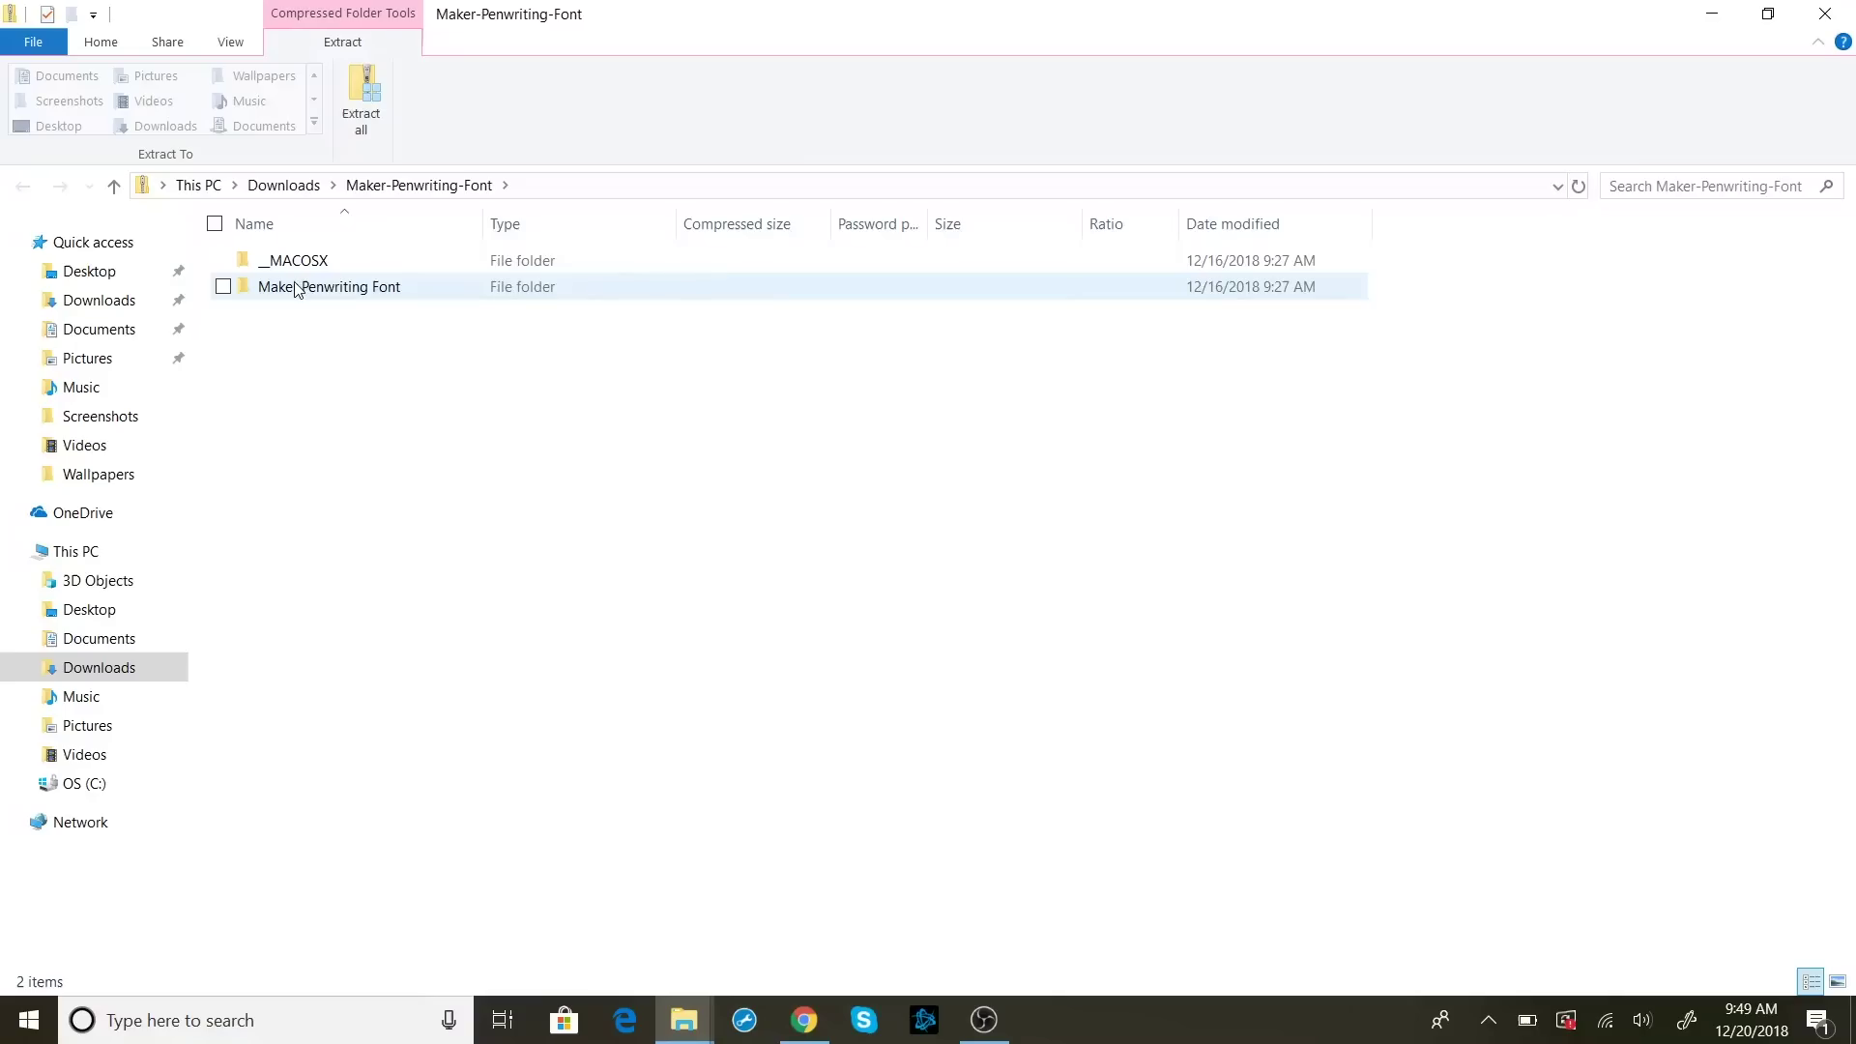
In Downloads, in Details view, open the zip's Maker Penwriting Font folder and the MakerPenwriting font file
{"action": "left_click", "coordinate": [290, 186]}
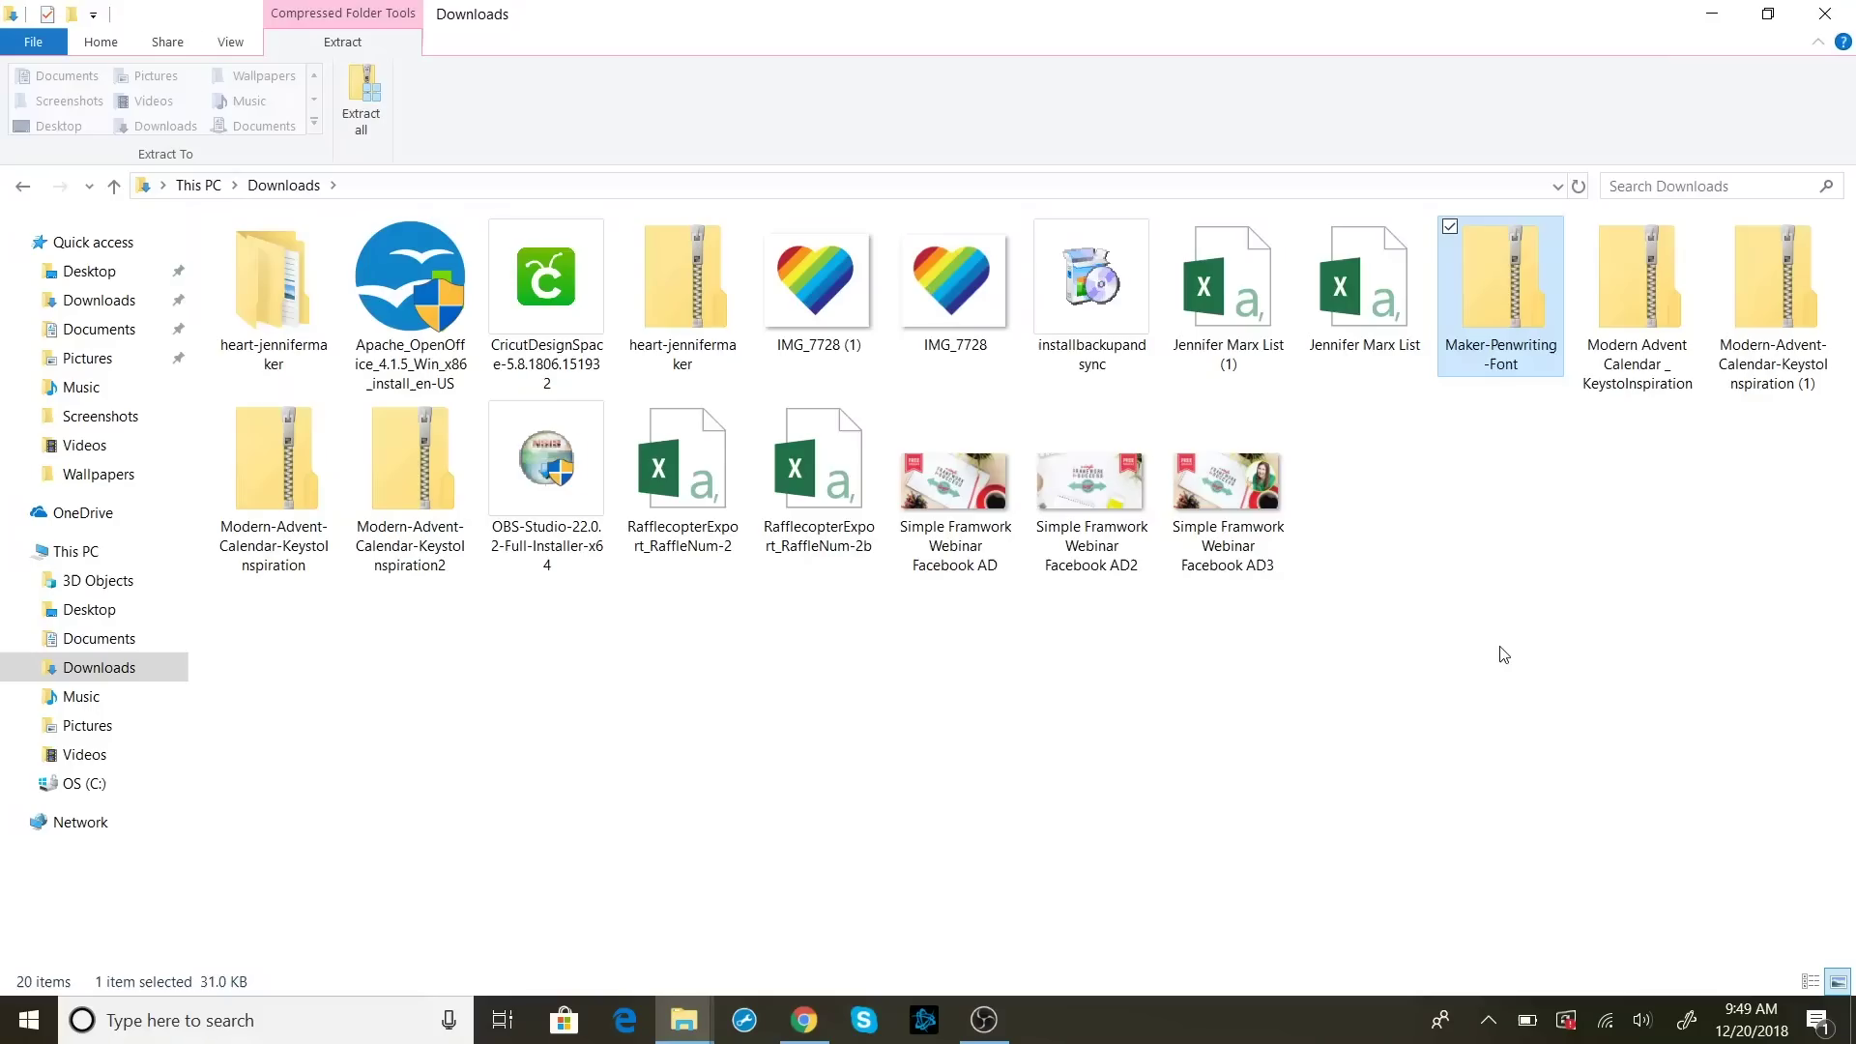
{"action": "key", "text": "ctrl+shift+6"}
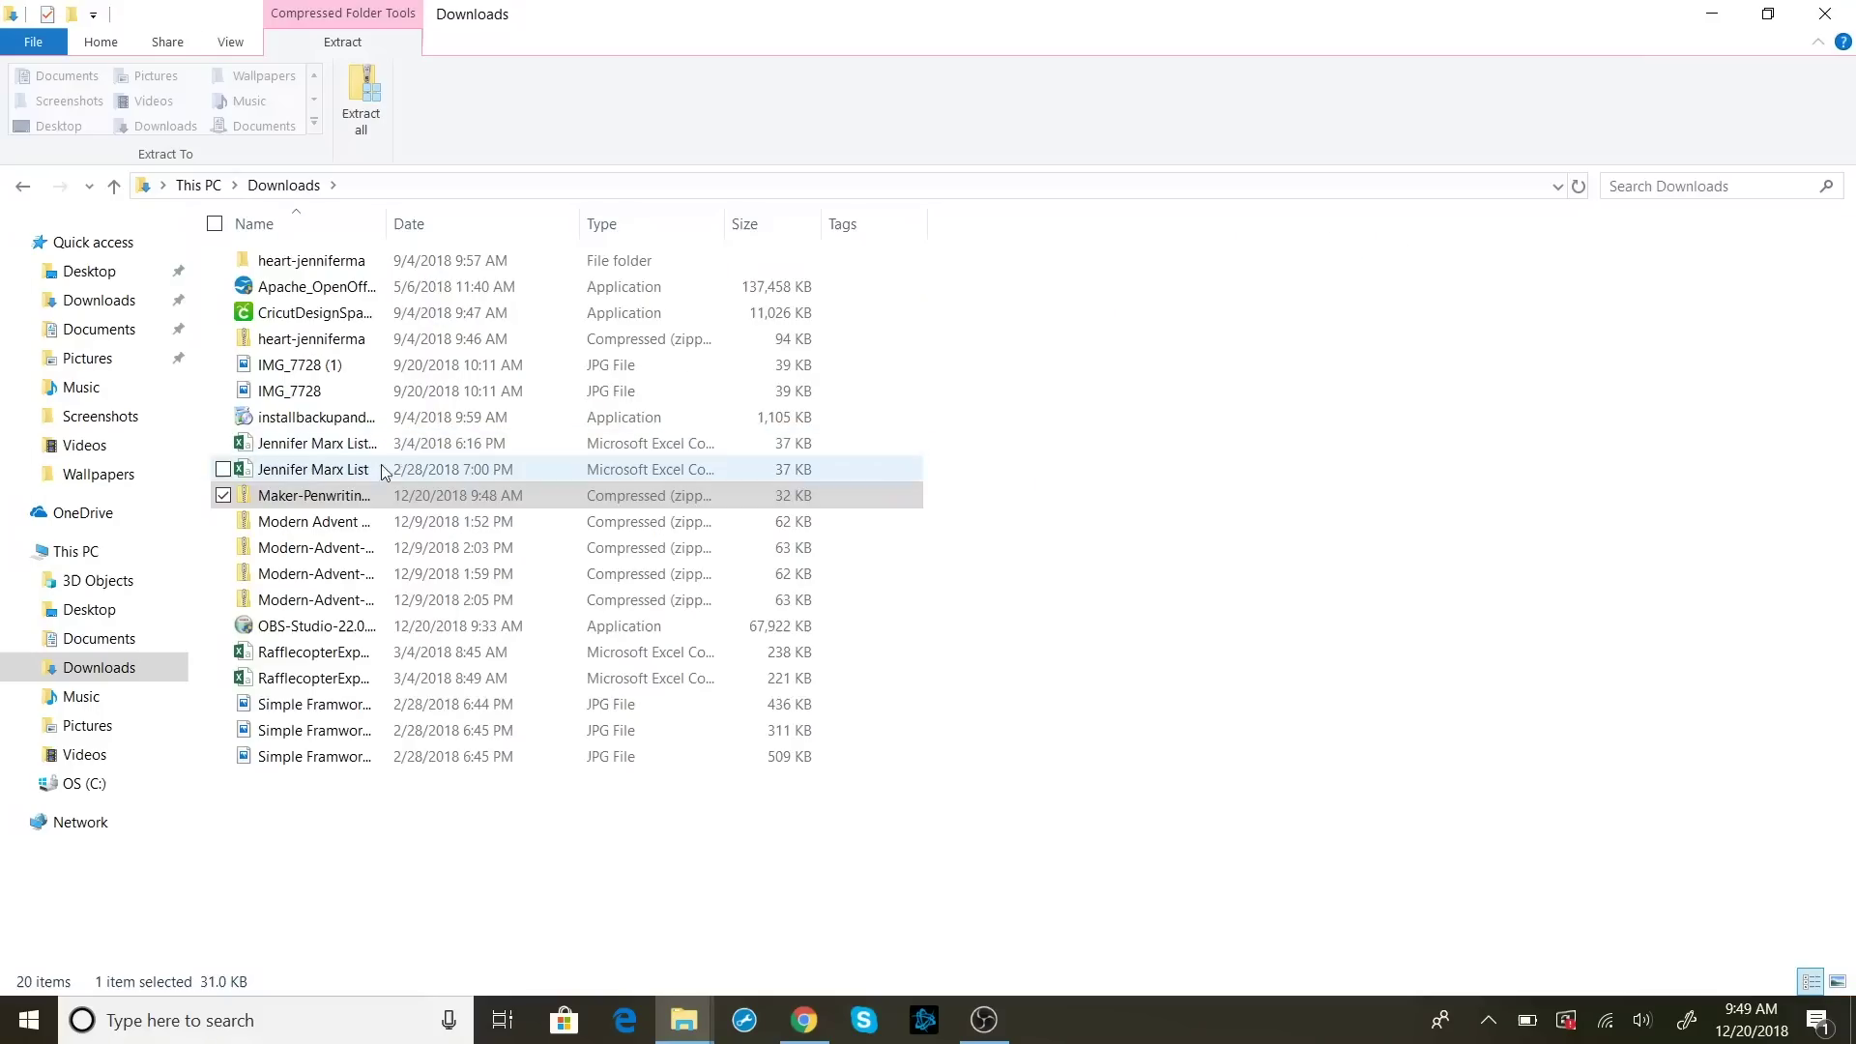
{"action": "double_click", "coordinate": [322, 498]}
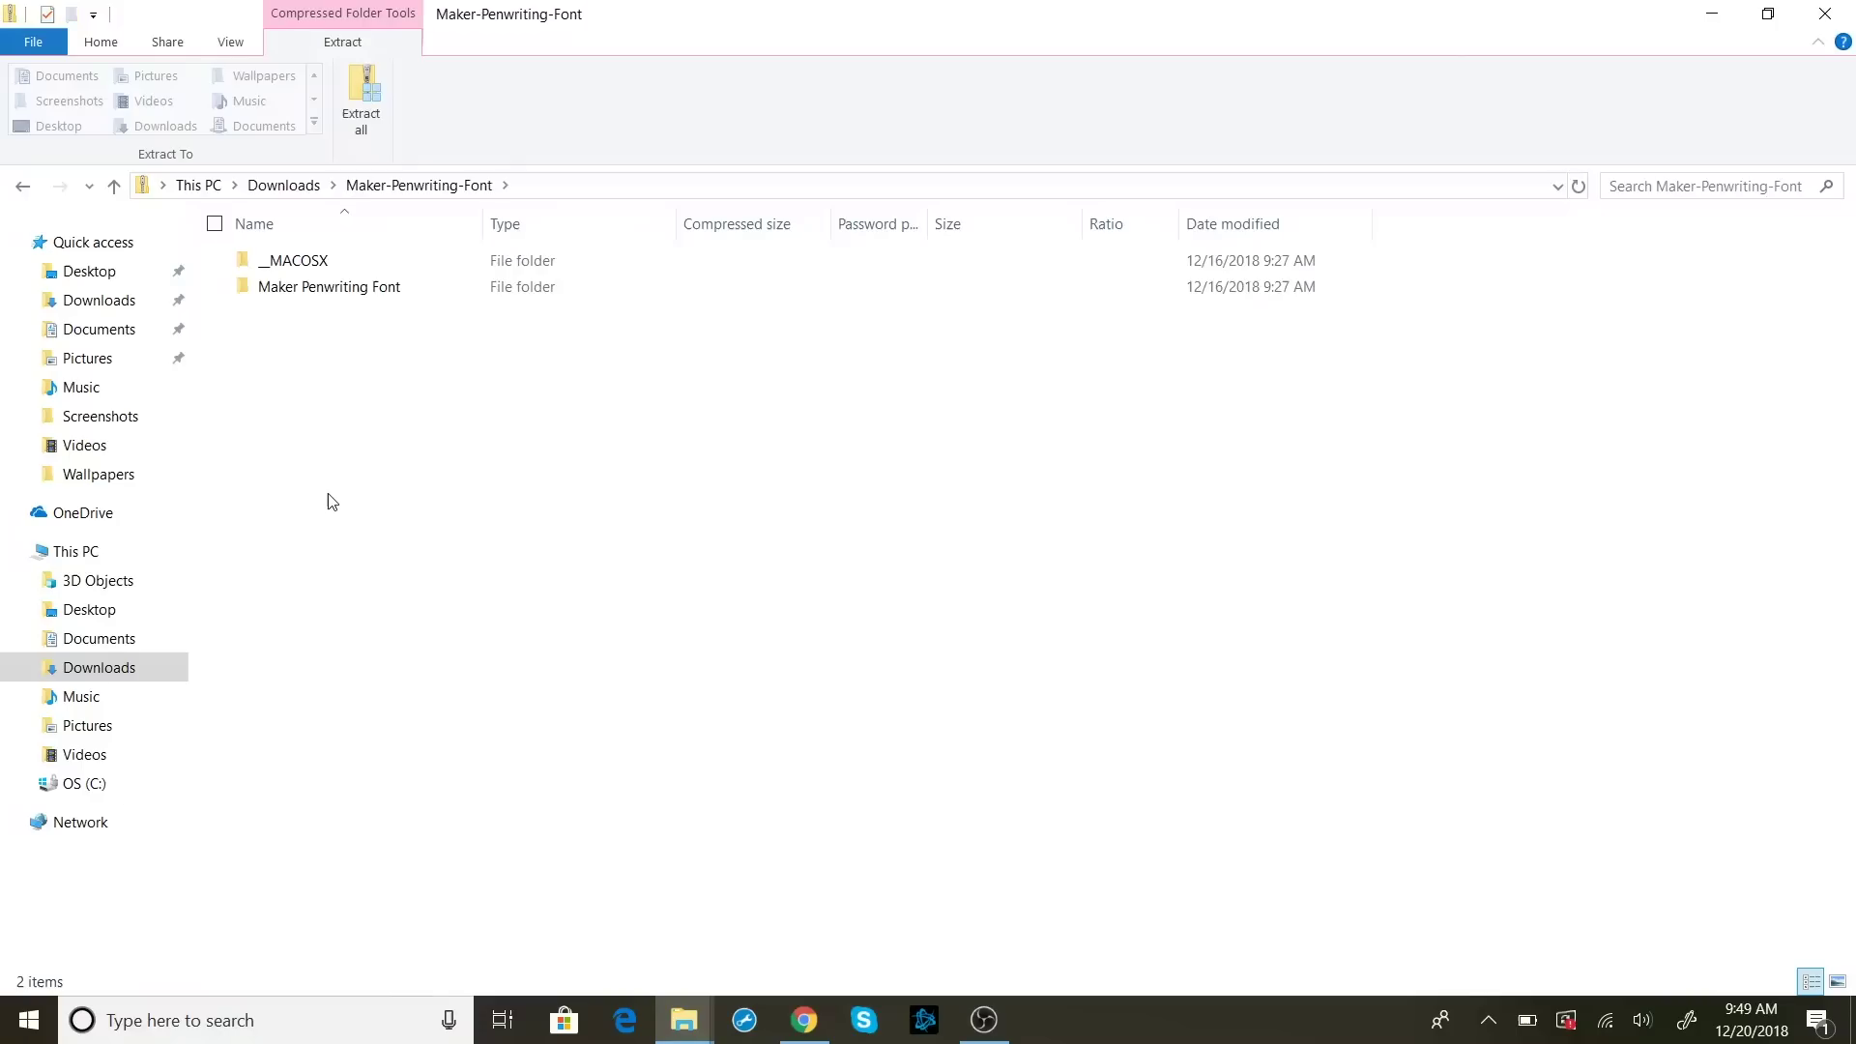
{"action": "double_click", "coordinate": [323, 287]}
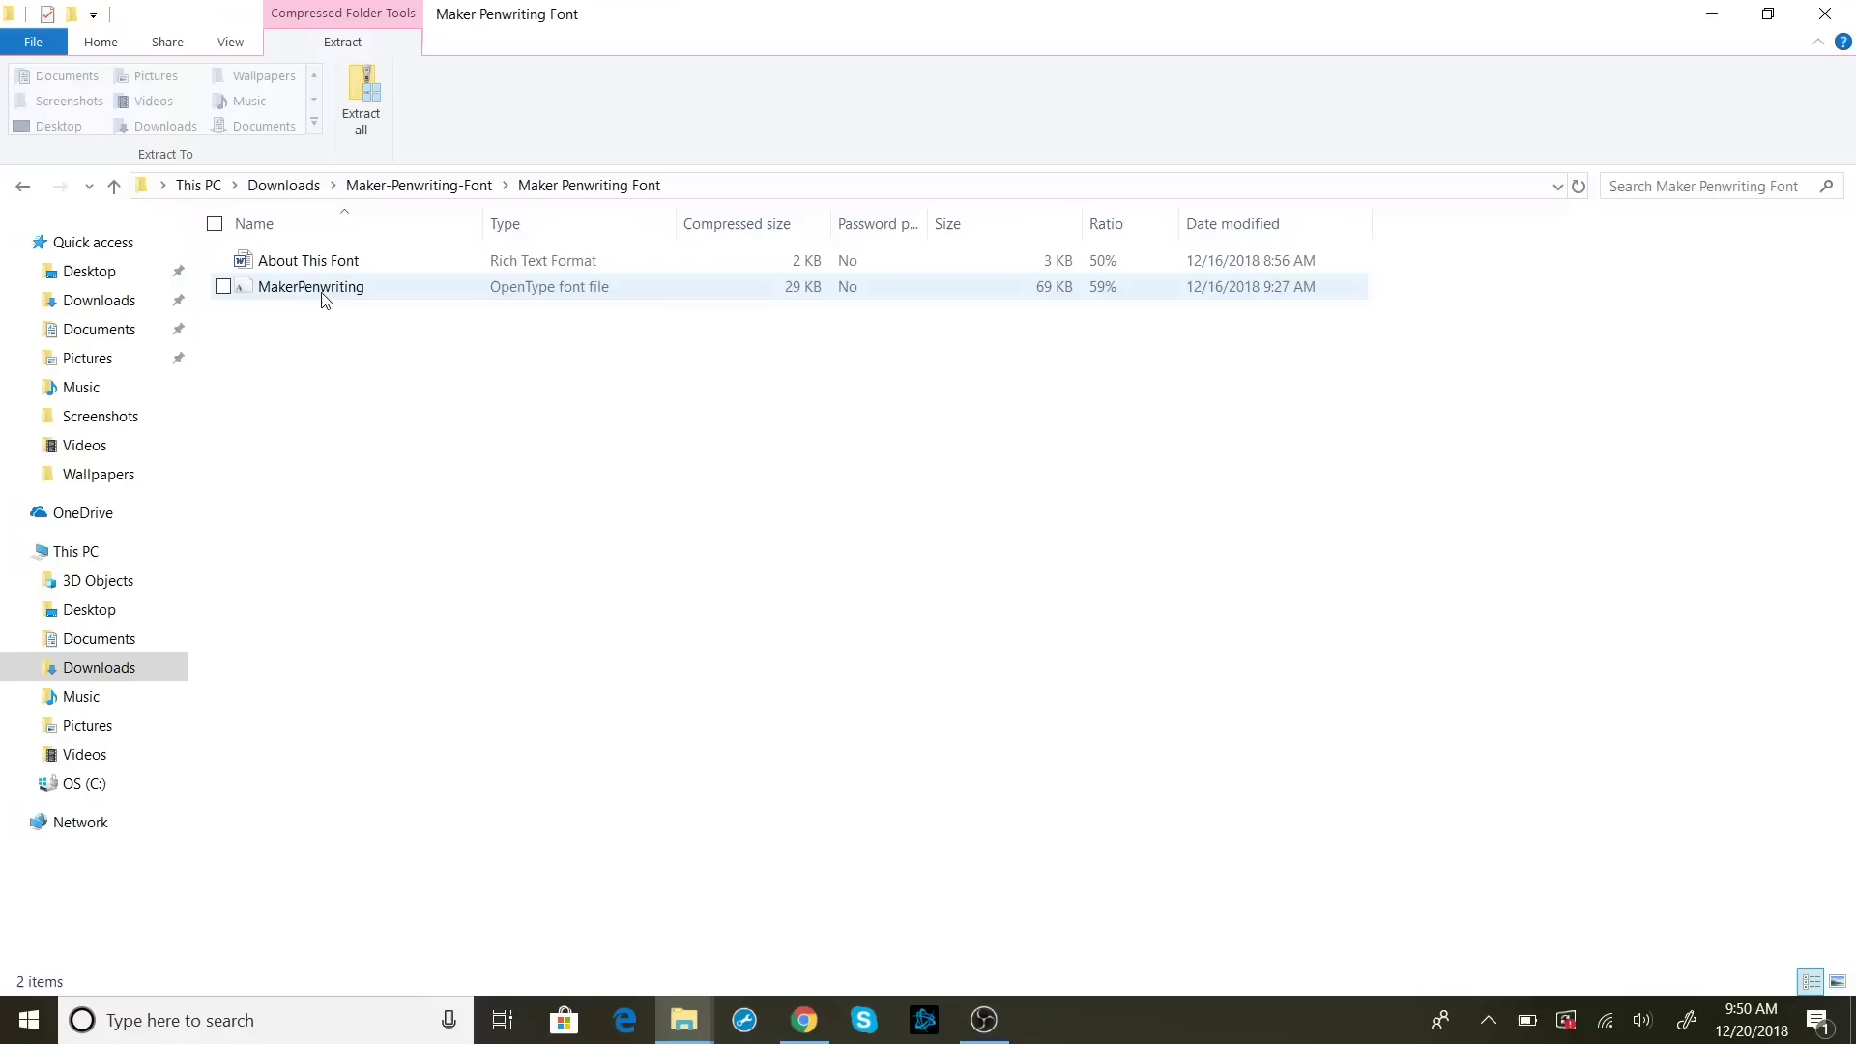
{"action": "double_click", "coordinate": [322, 294]}
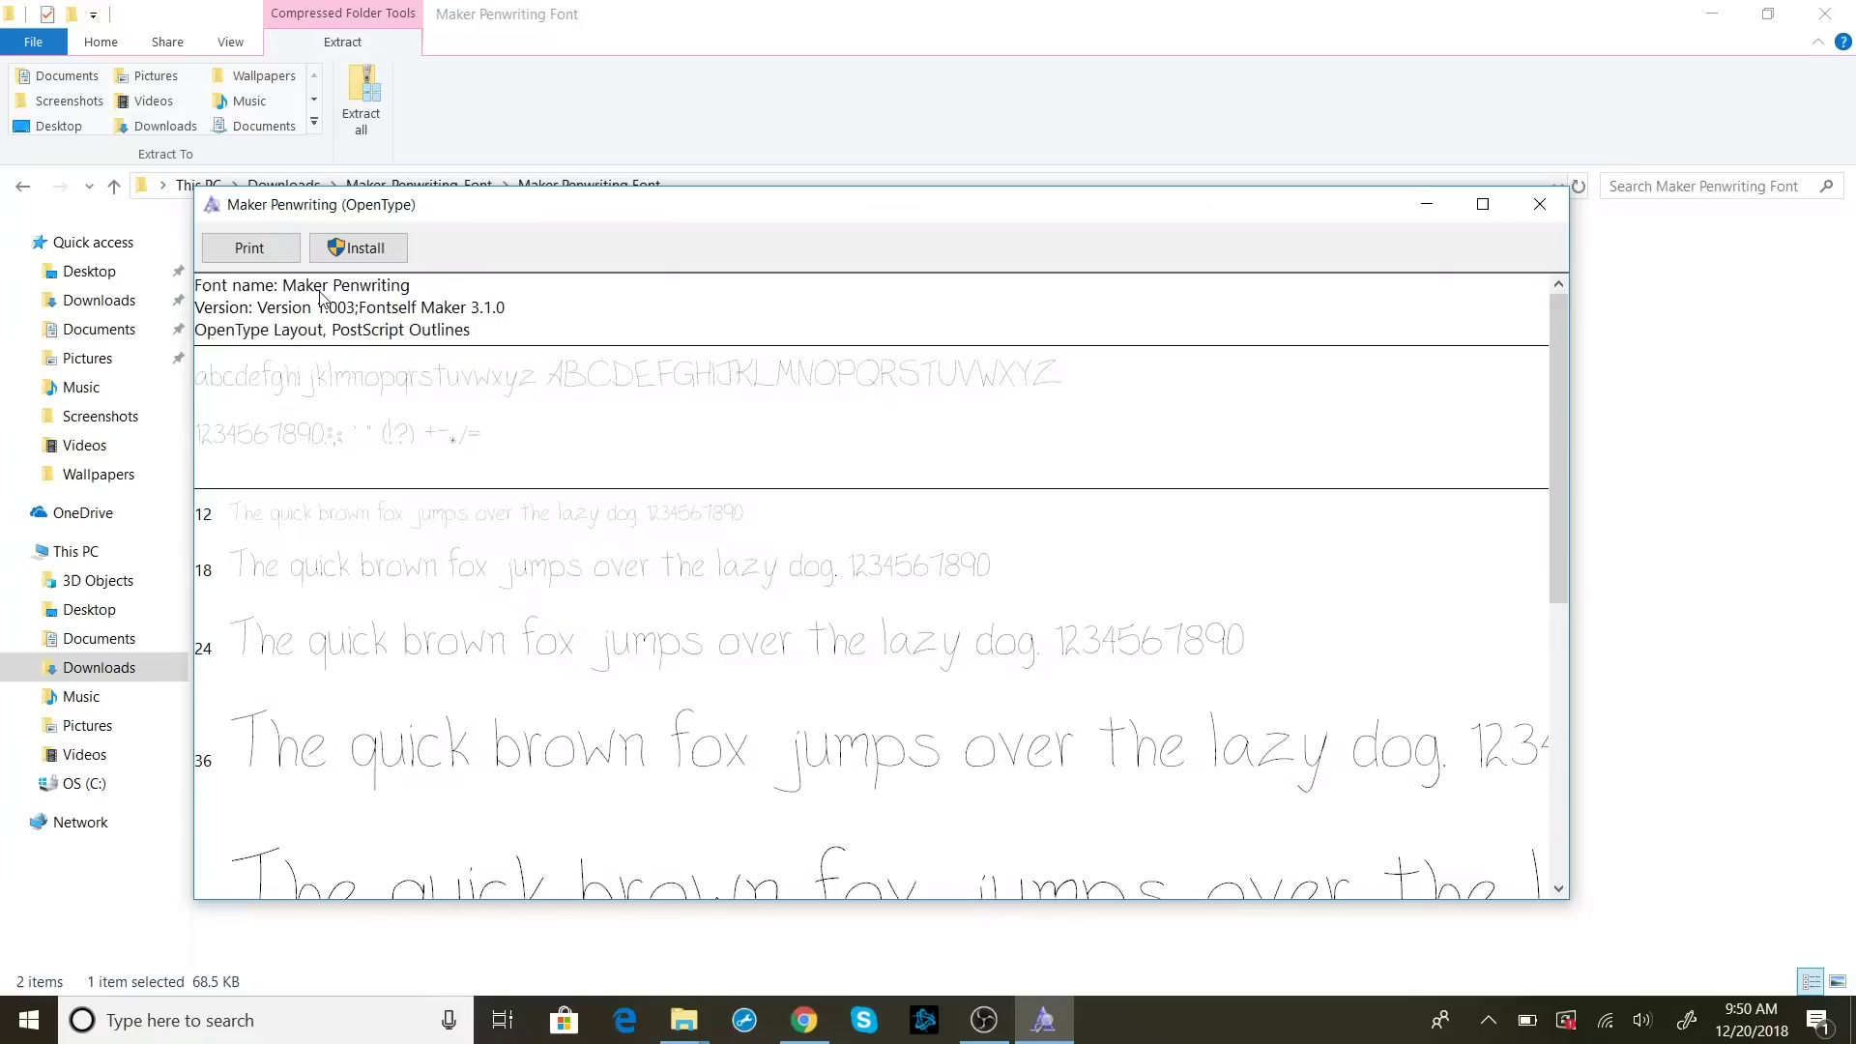
Install MakerPenwriting.otf from Windows Font Viewer
{"action": "left_click", "coordinate": [364, 253]}
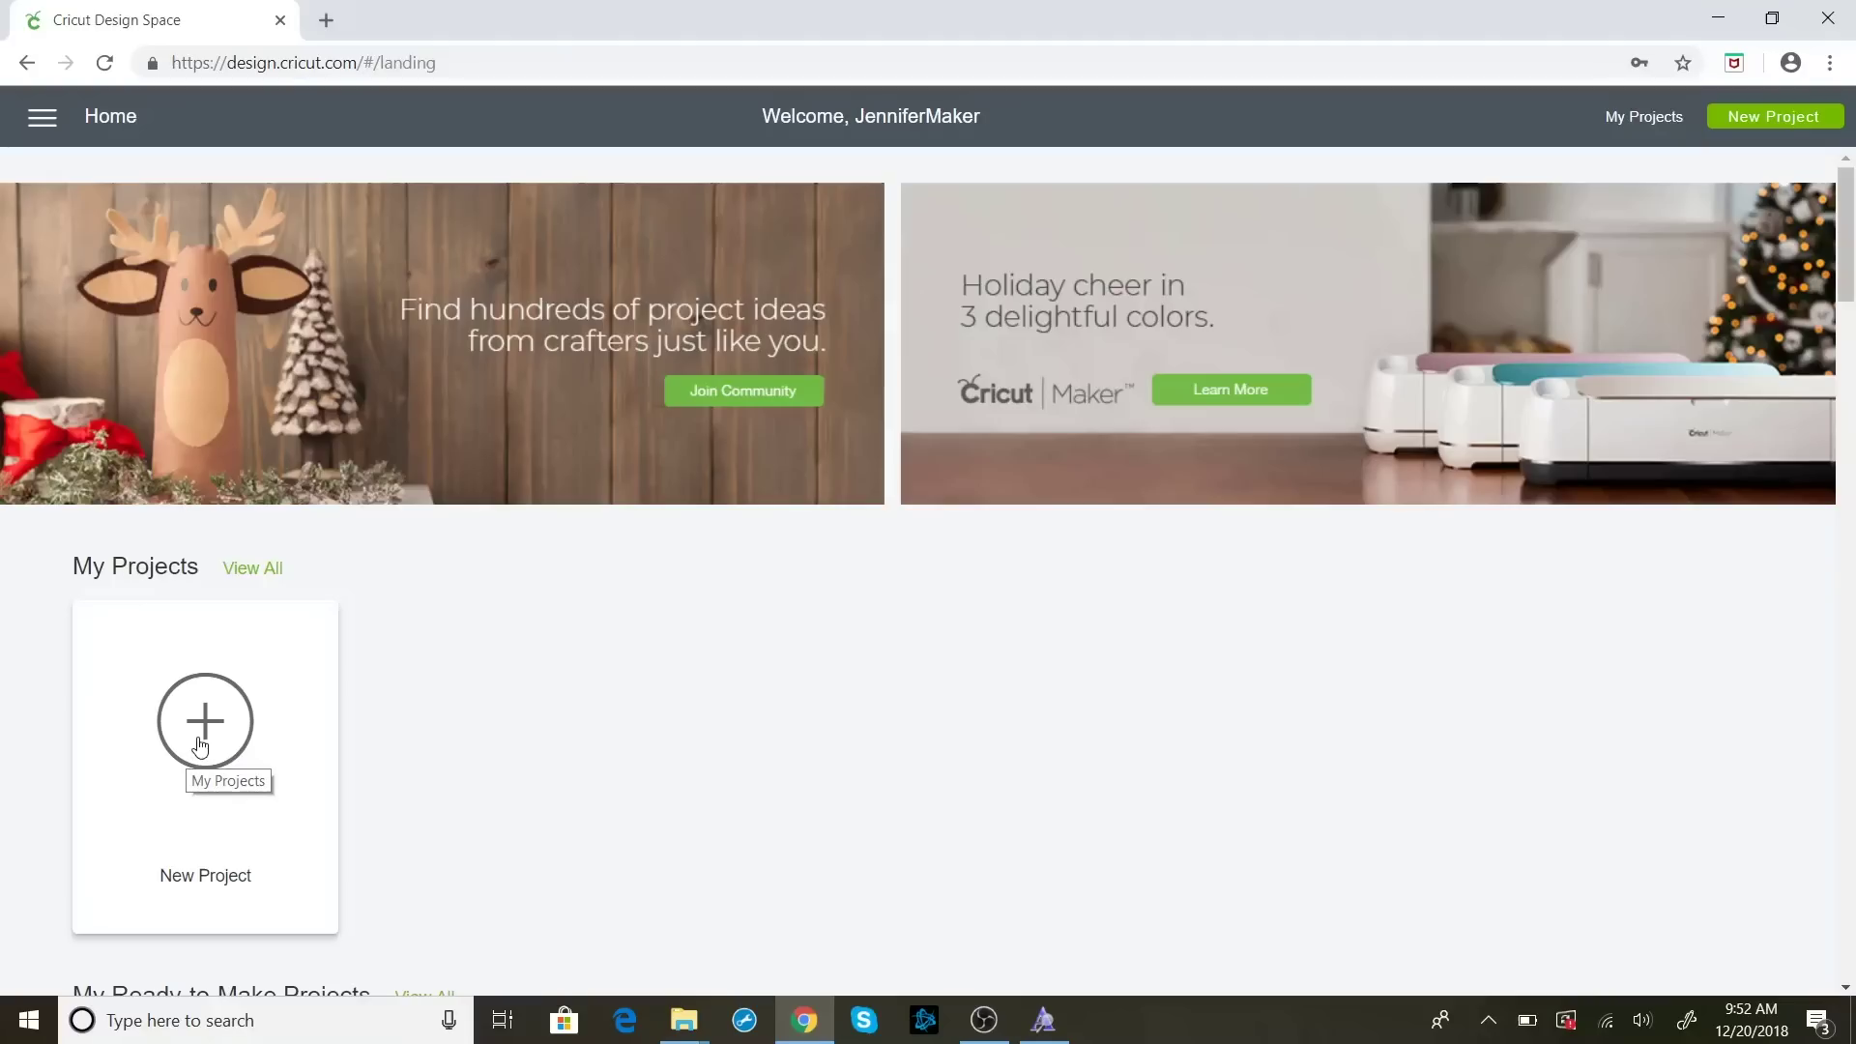
Start a blank project and add the text 'Test' near the canvas top
{"action": "left_click", "coordinate": [206, 732]}
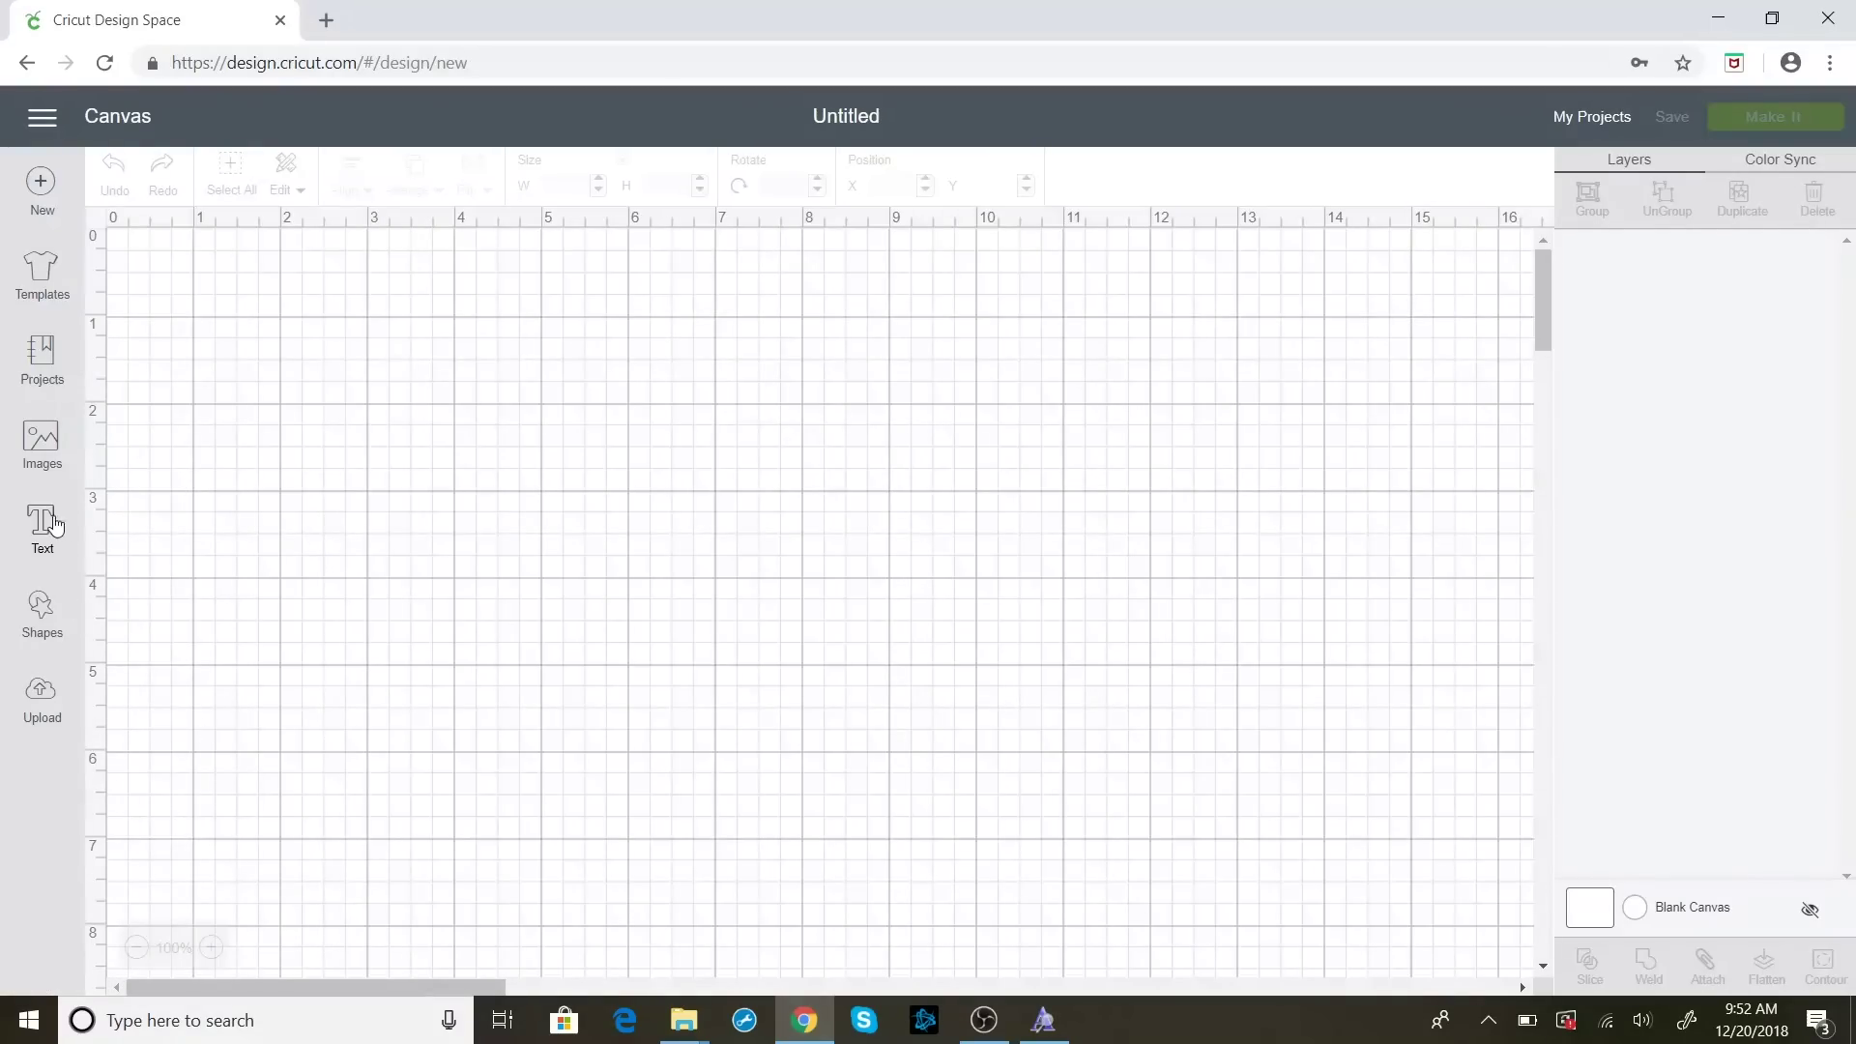
{"action": "left_click", "coordinate": [42, 522]}
{"action": "type", "text": "Test"}
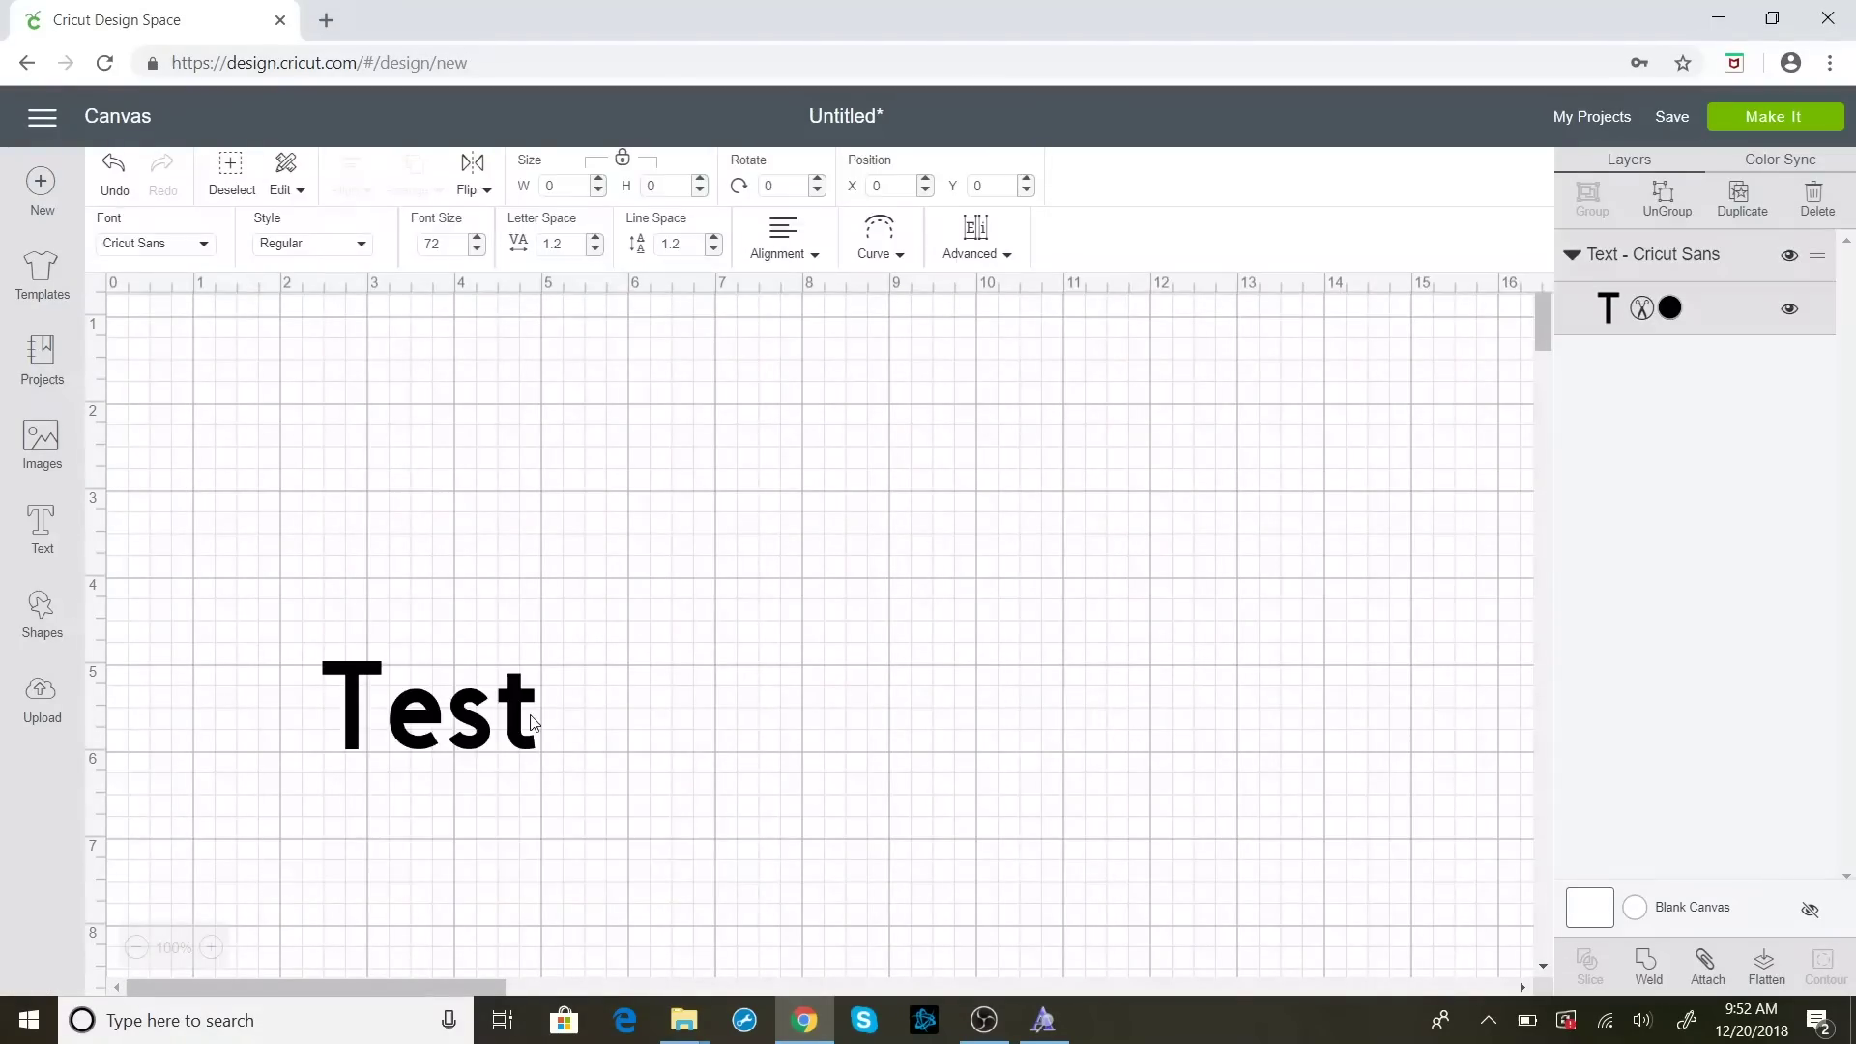
{"action": "left_click_drag", "start_coordinate": [751, 773], "coordinate": [702, 471]}
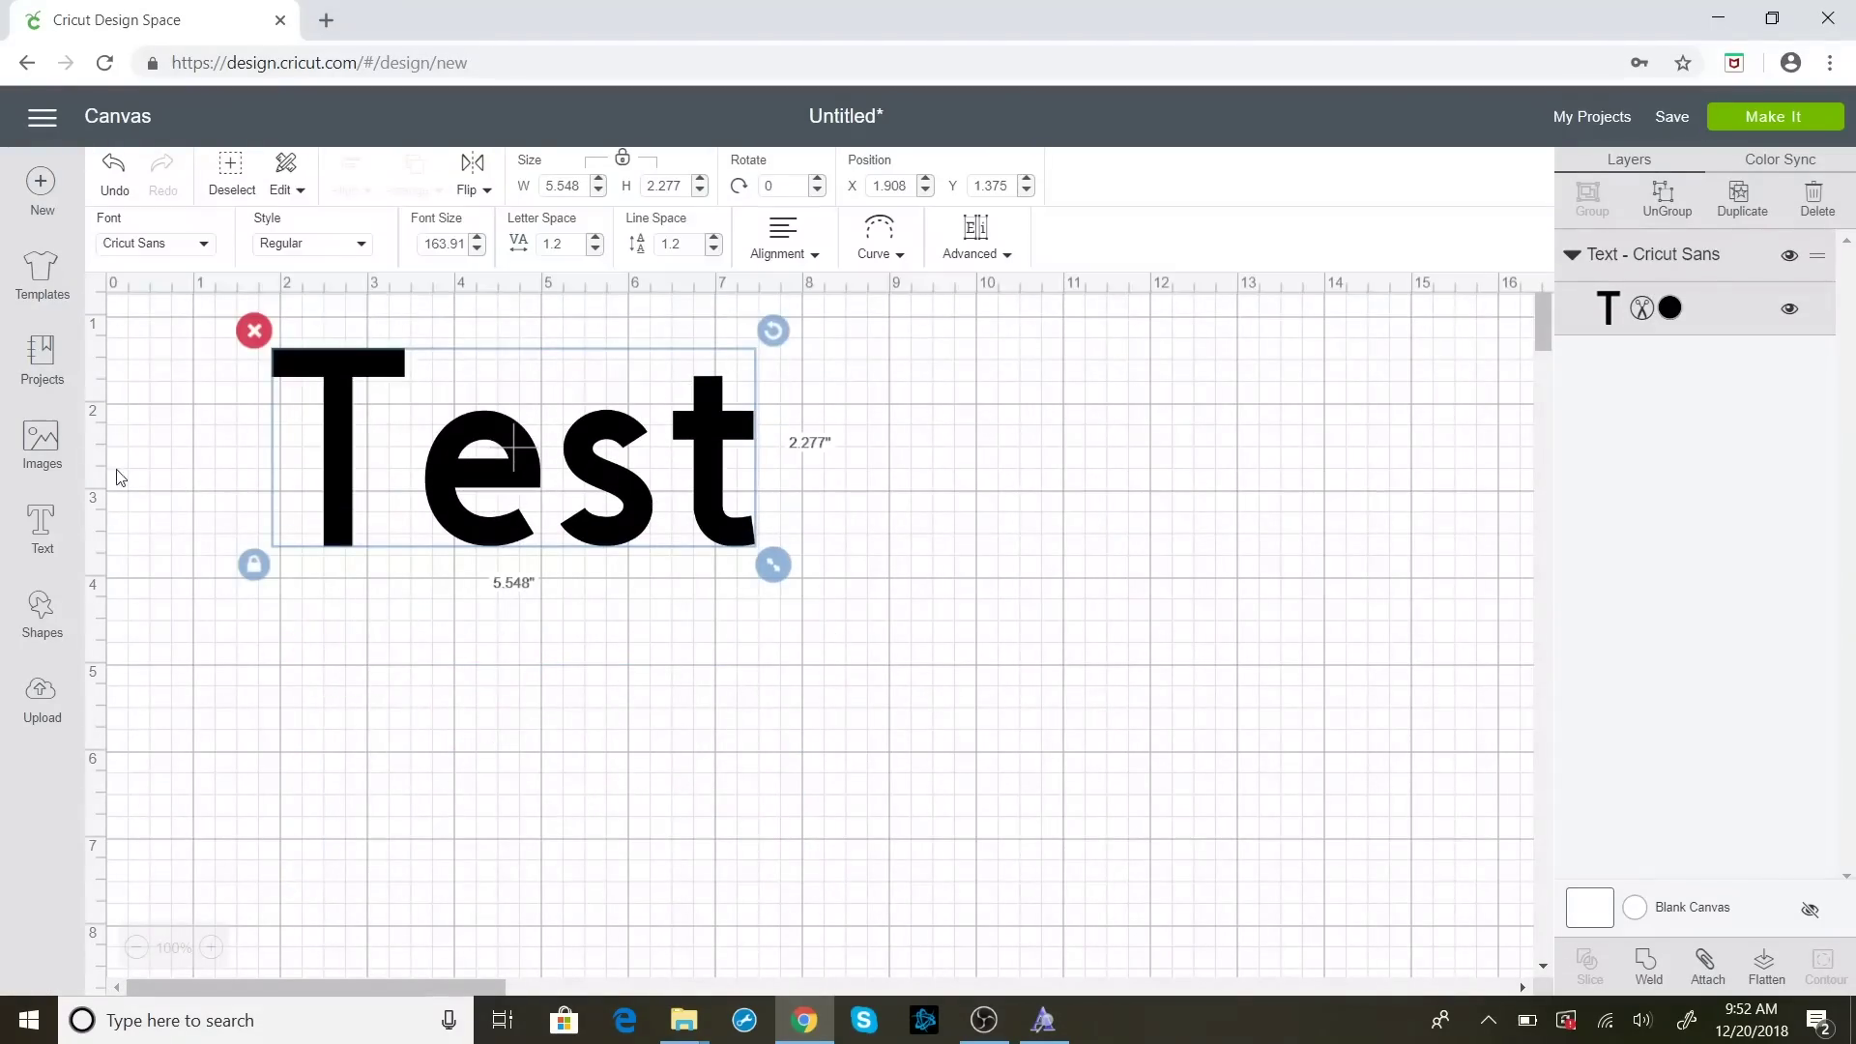
Search the fonts for 'Maker' and set the Test text to Maker Penwriting
{"action": "left_click", "coordinate": [205, 245]}
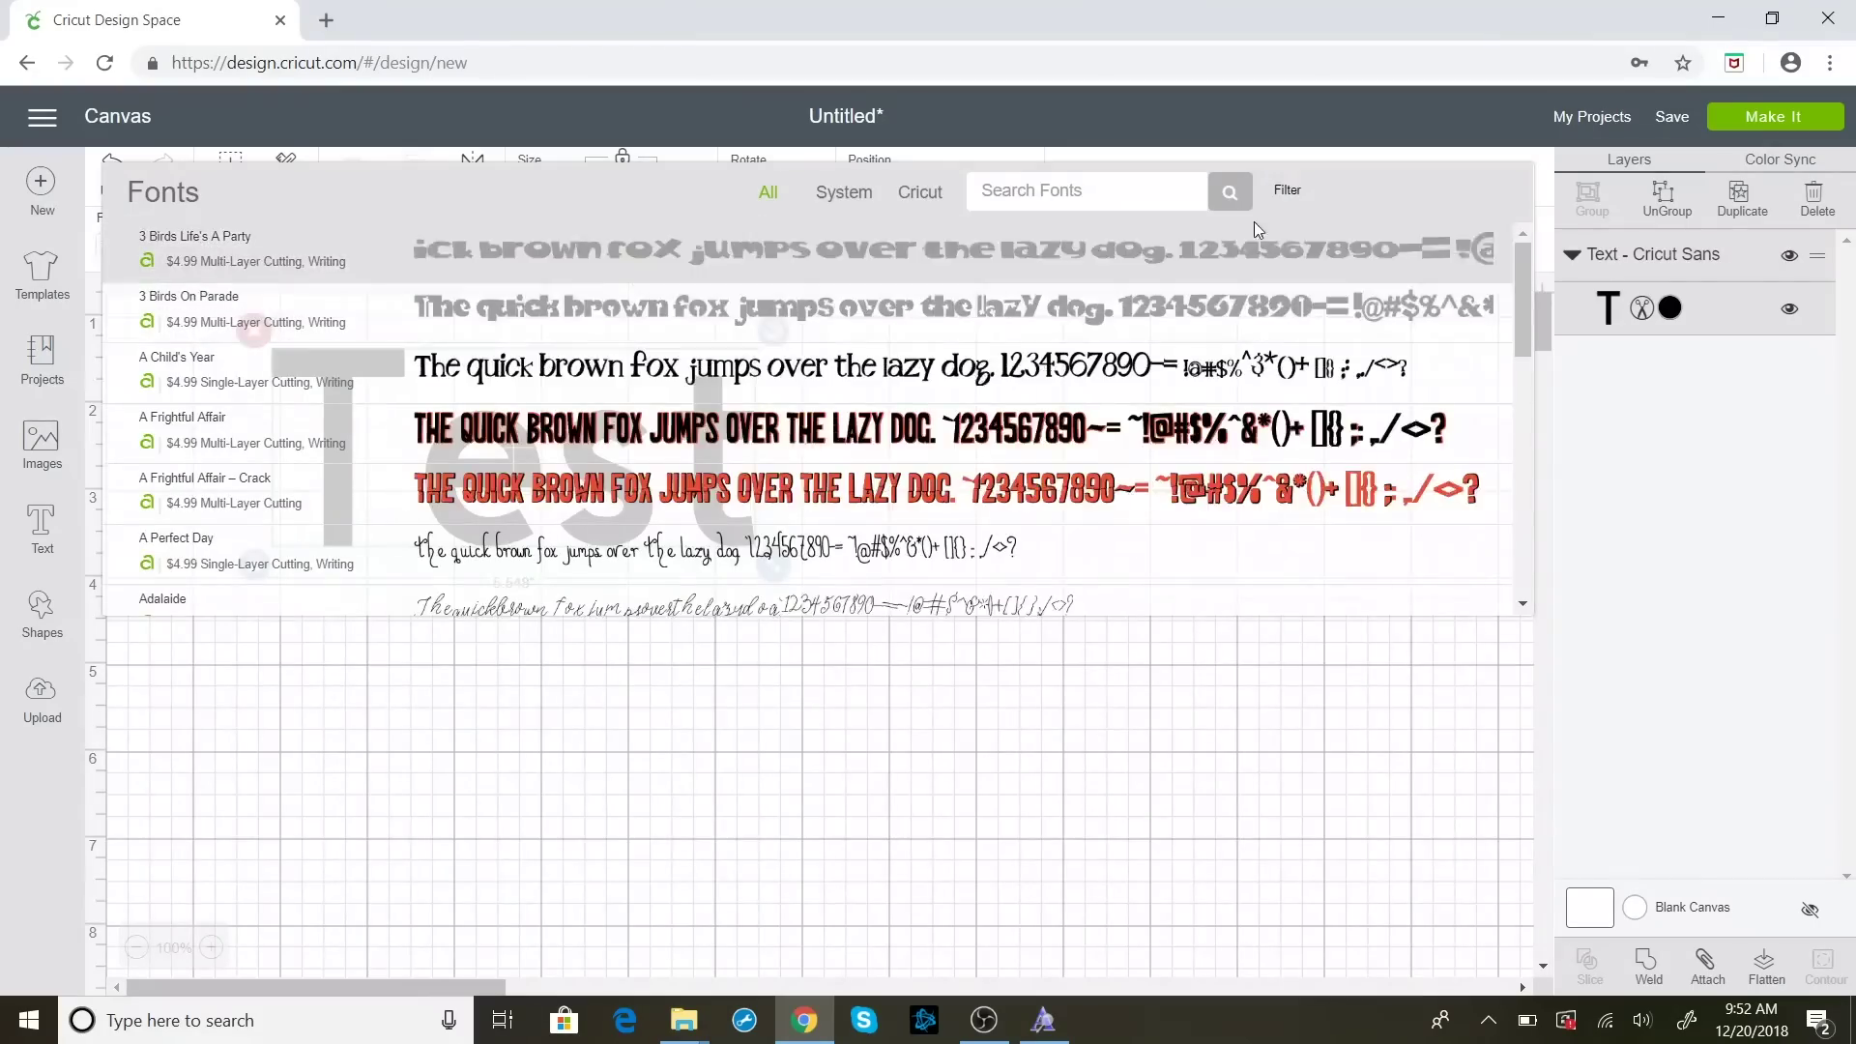
{"action": "left_click", "coordinate": [1145, 198]}
{"action": "type", "text": "M"}
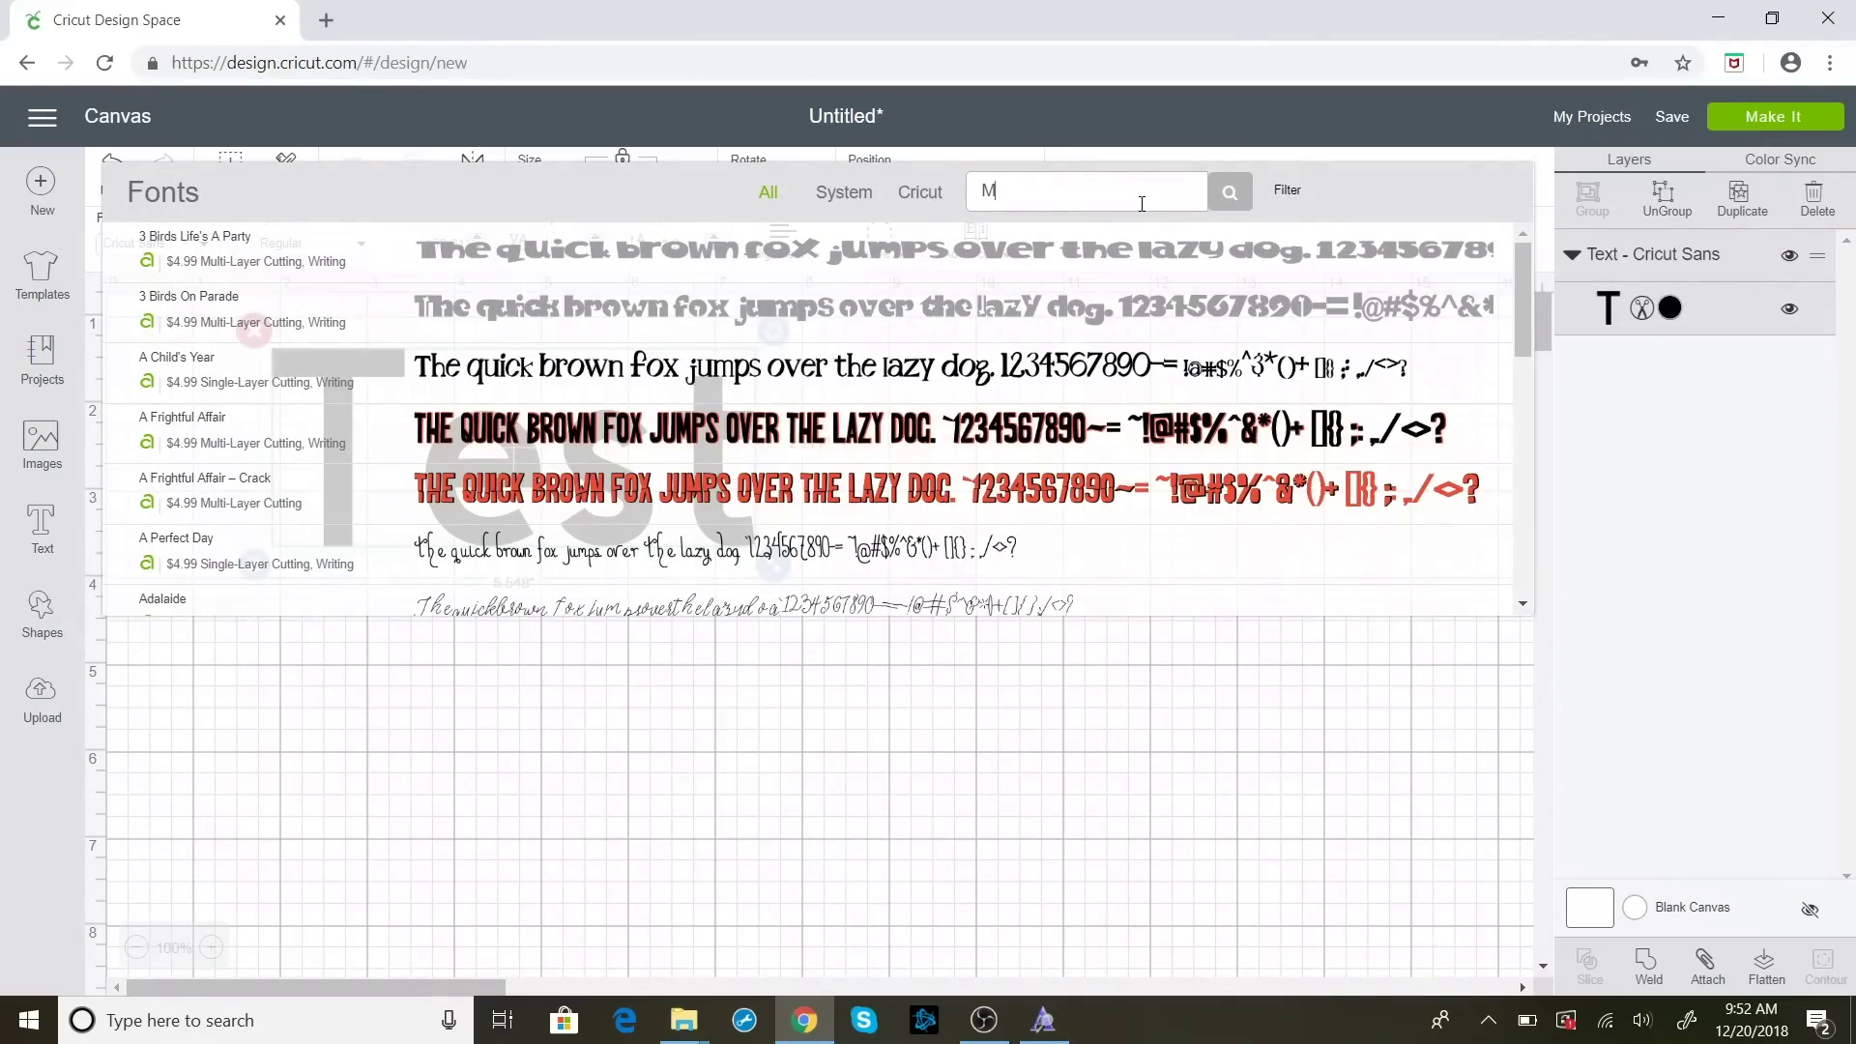
{"action": "type", "text": "aker"}
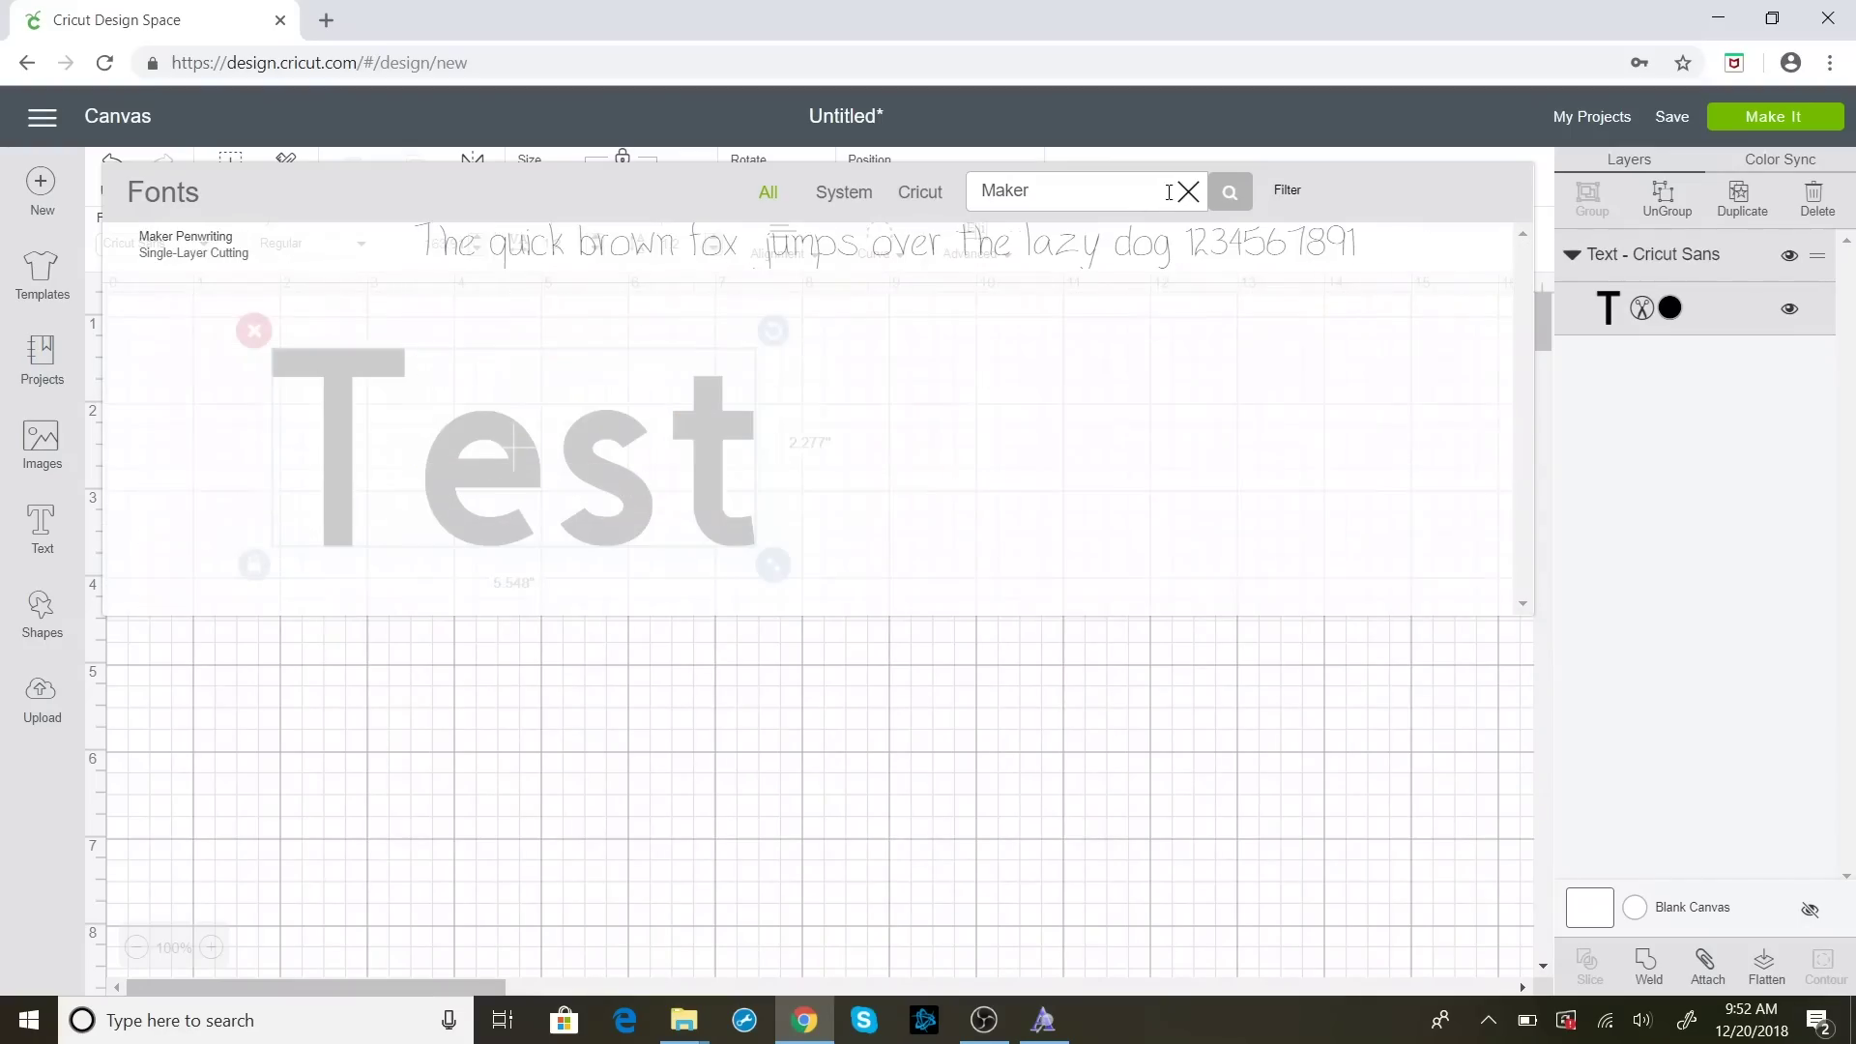
{"action": "left_click", "coordinate": [1157, 270]}
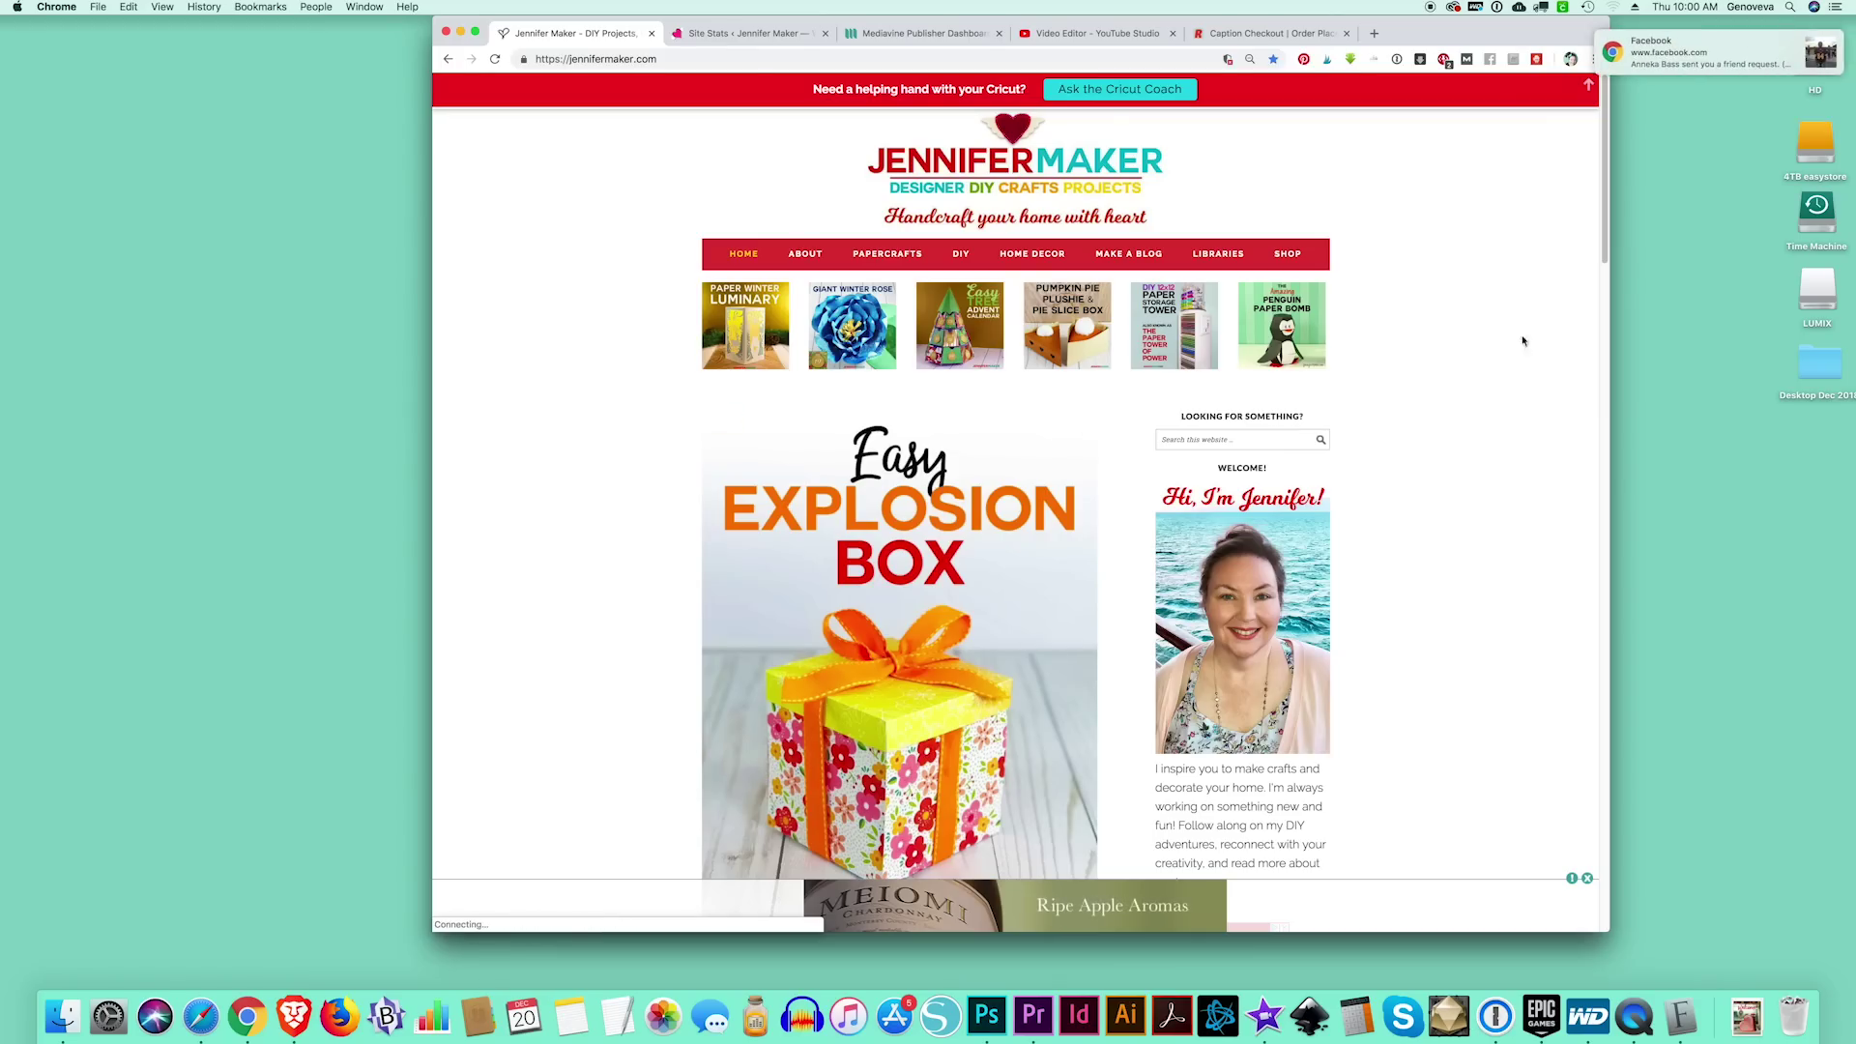
Go to JenniferMaker LIBRARIES and unlock the free resource library with the pasted password
{"action": "left_click", "coordinate": [1224, 256]}
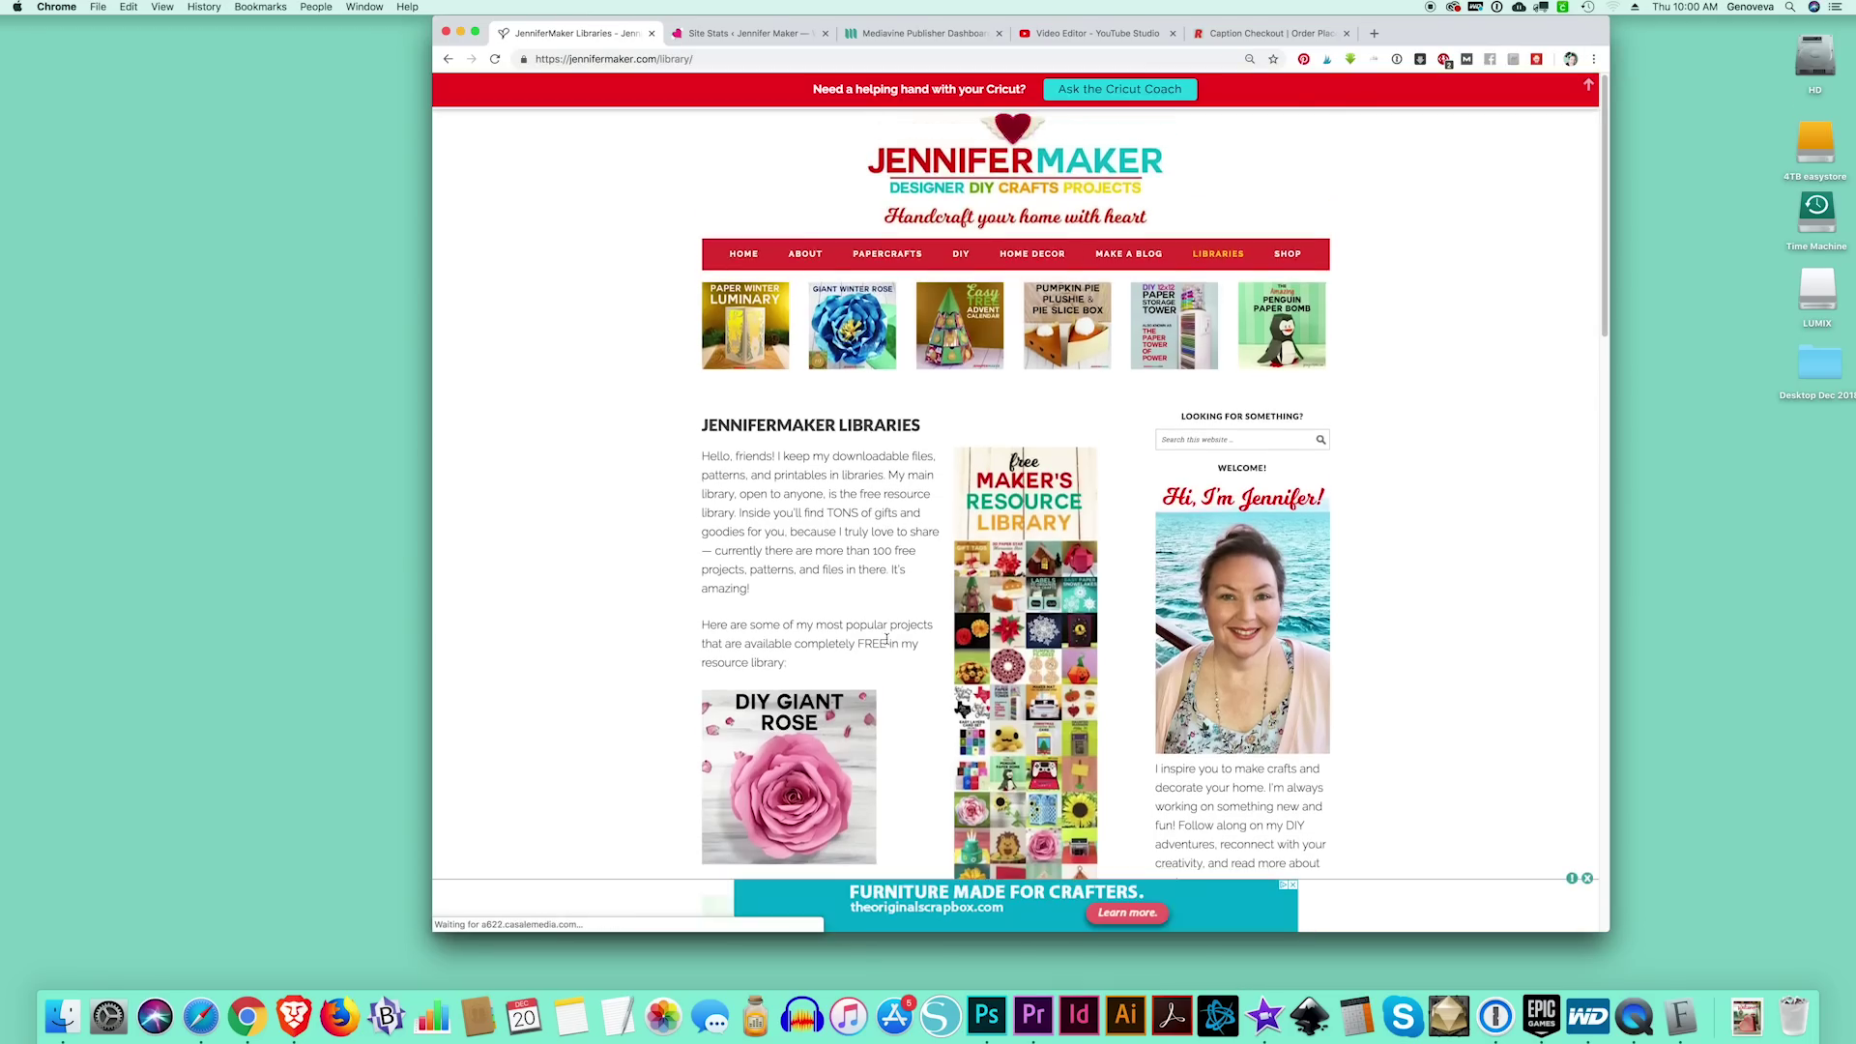
{"action": "scroll", "coordinate": [888, 614], "scroll_direction": "down", "scroll_amount": 8}
{"action": "left_click", "coordinate": [895, 576]}
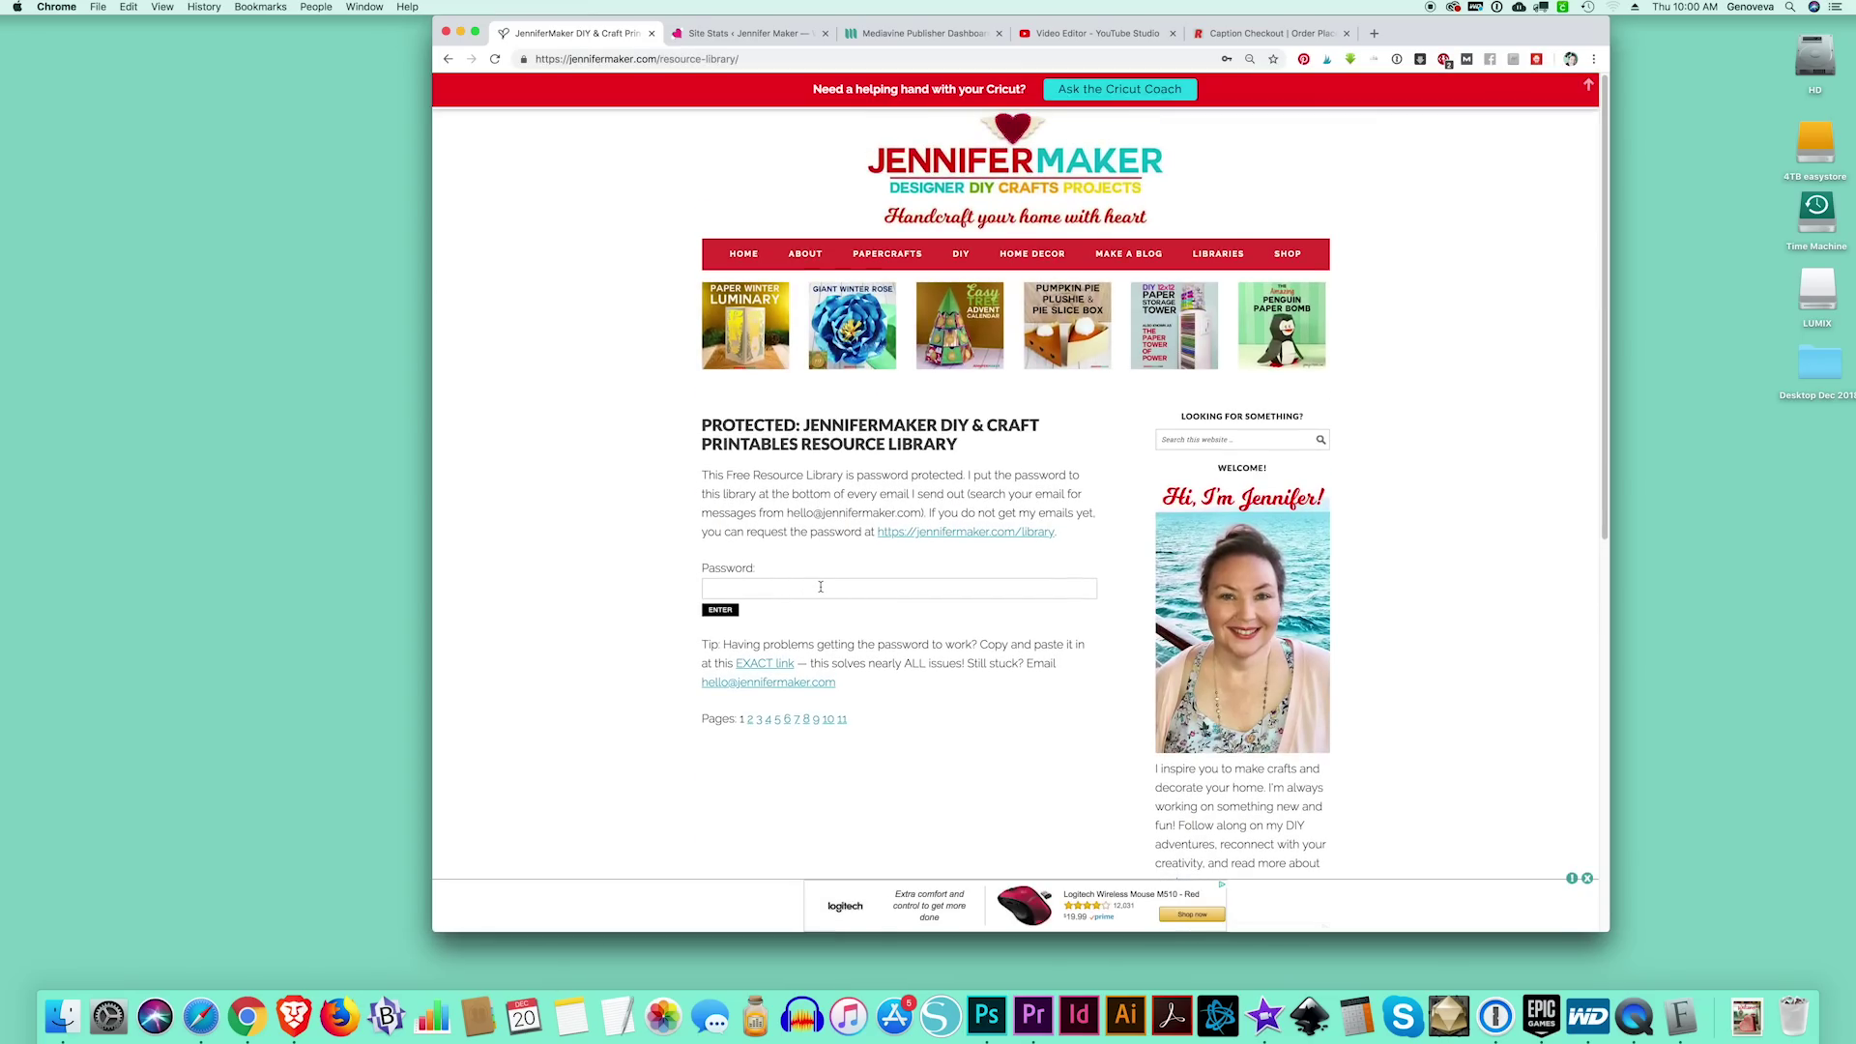
{"action": "left_click", "coordinate": [821, 586]}
{"action": "key", "text": "super+v"}
{"action": "key", "text": "Return"}
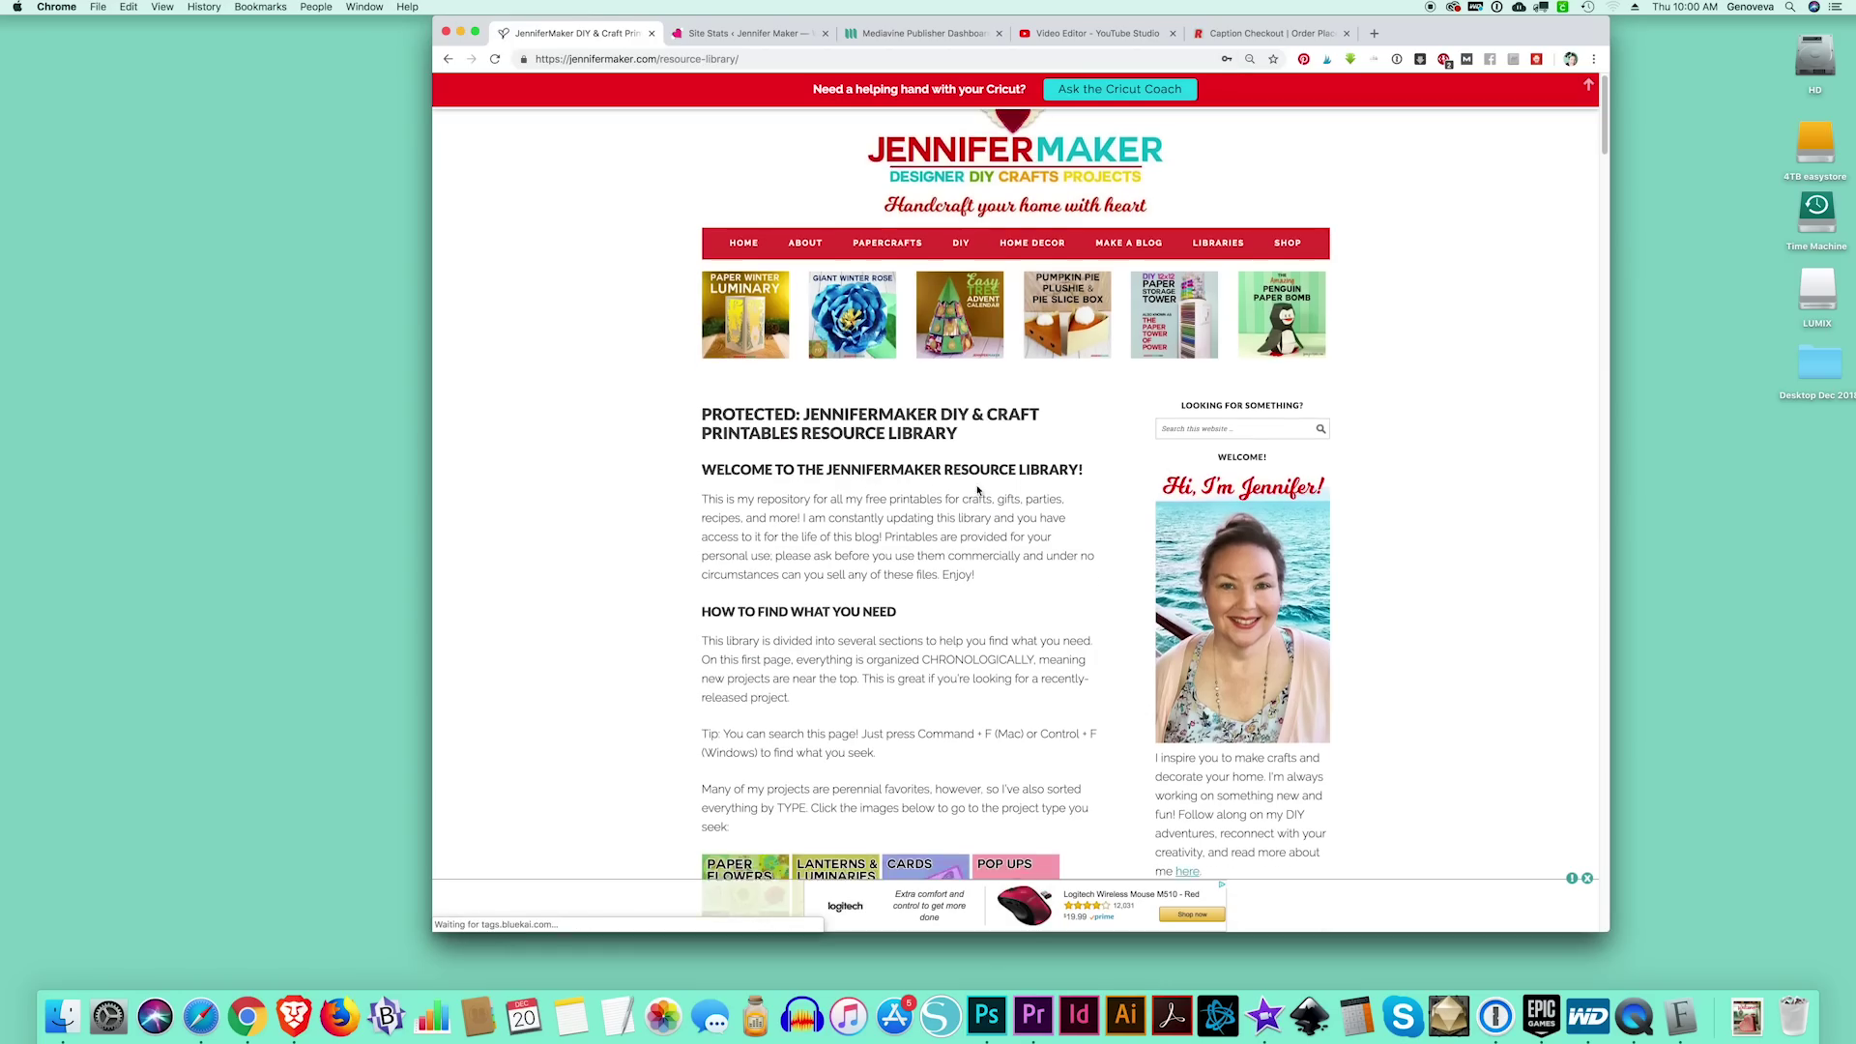
{"action": "scroll", "coordinate": [992, 491], "scroll_direction": "down", "scroll_amount": 10}
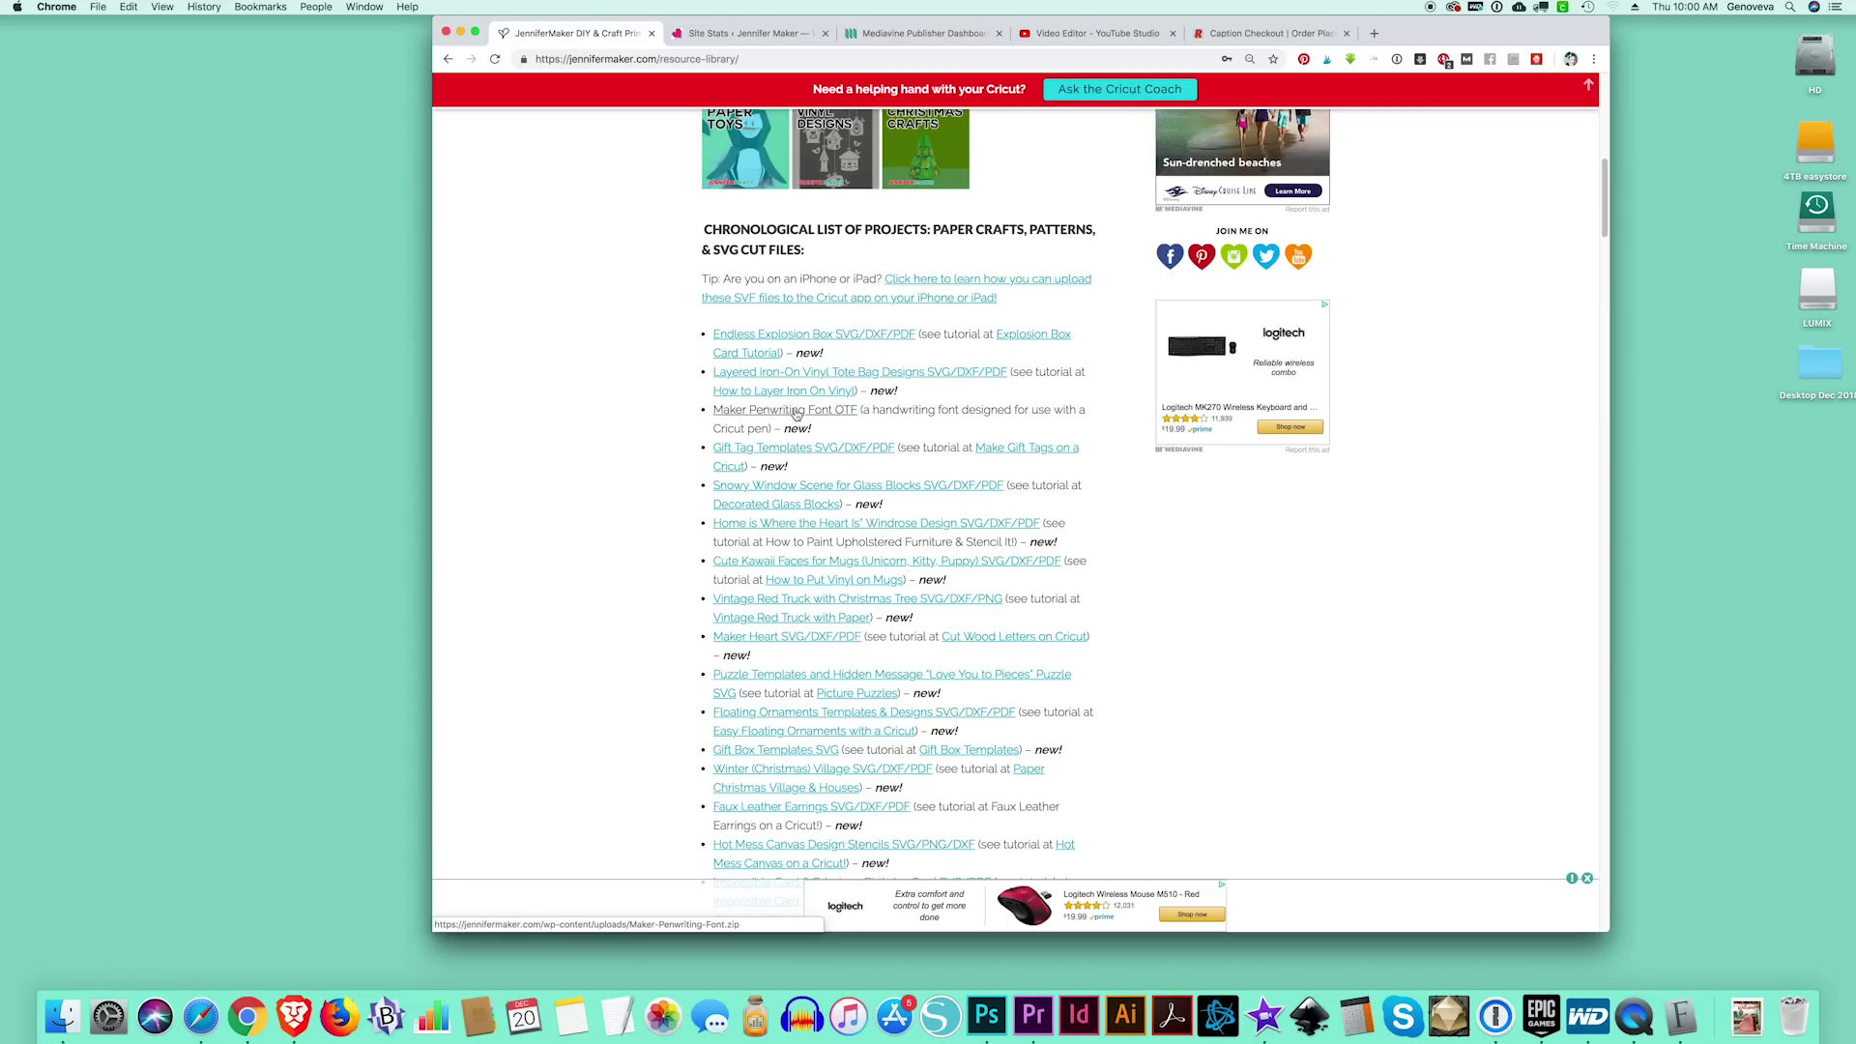
Find 'font' on the page, download the Maker Penwriting Font zip and show it in Finder
{"action": "left_click", "coordinate": [127, 7]}
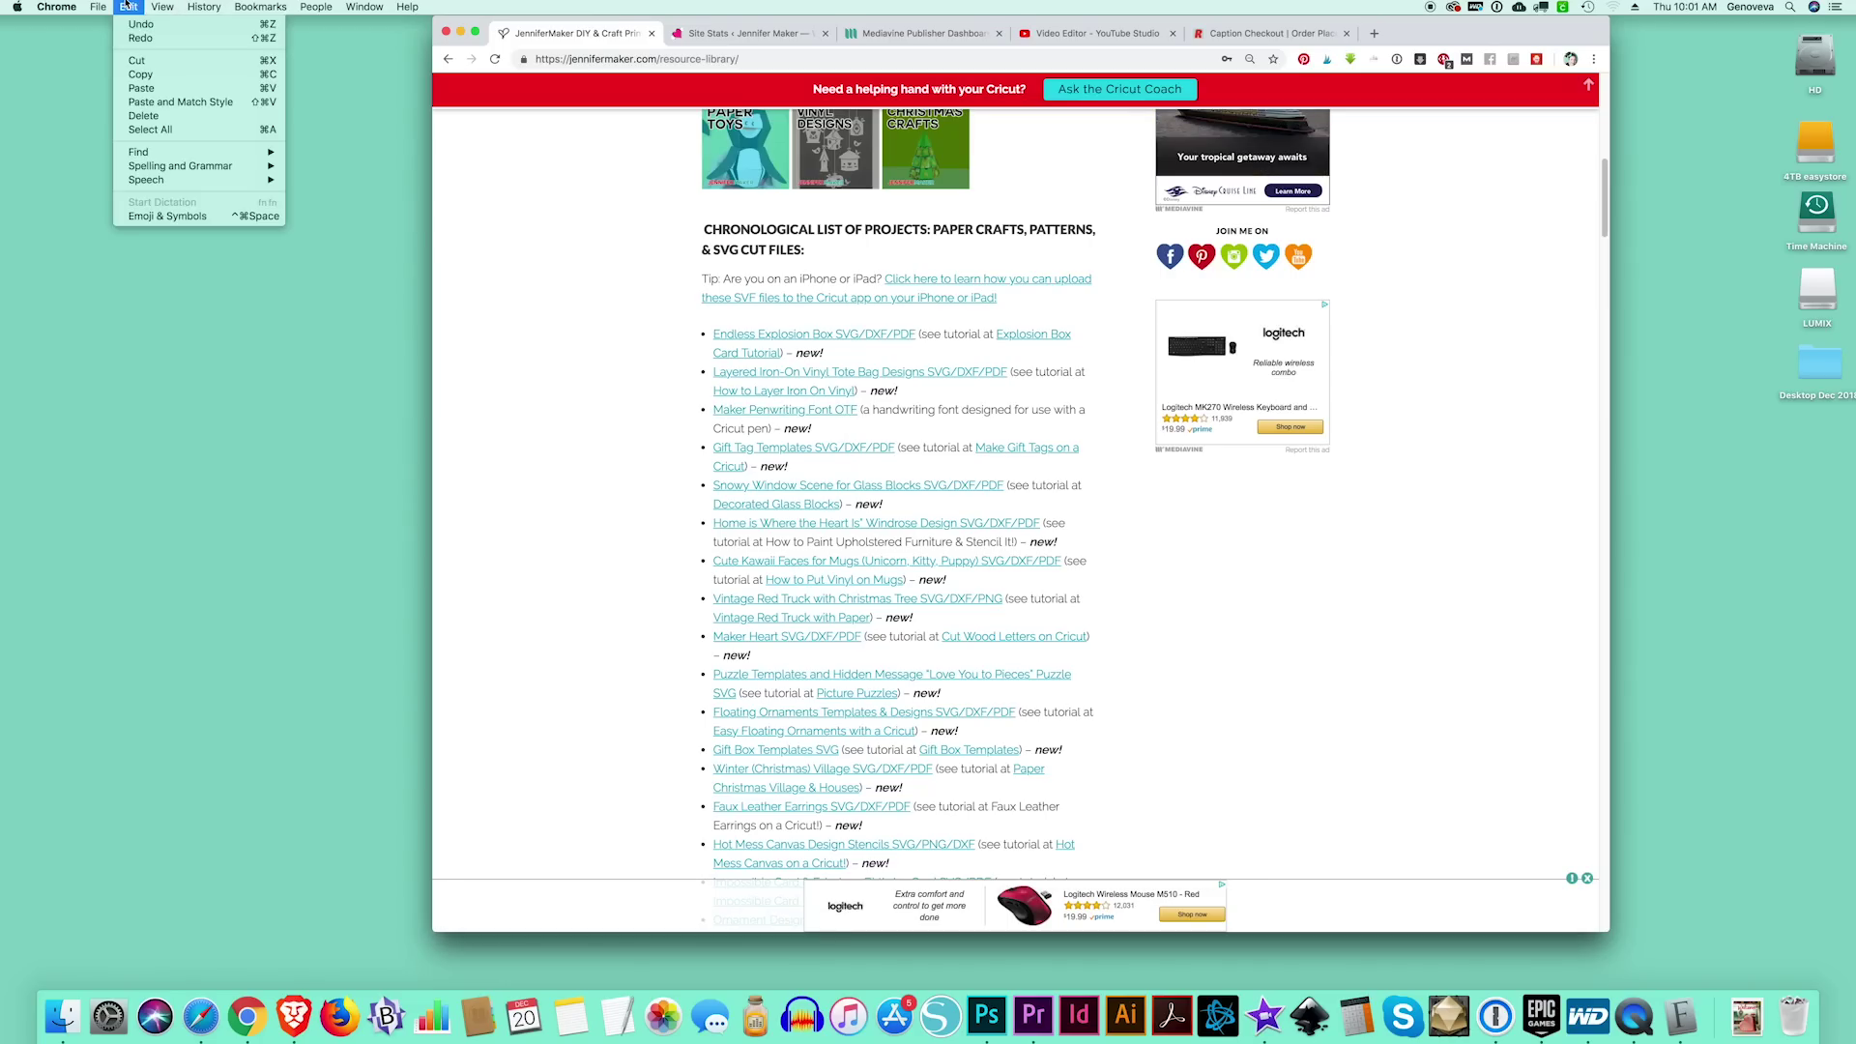
{"action": "mouse_move", "coordinate": [207, 155]}
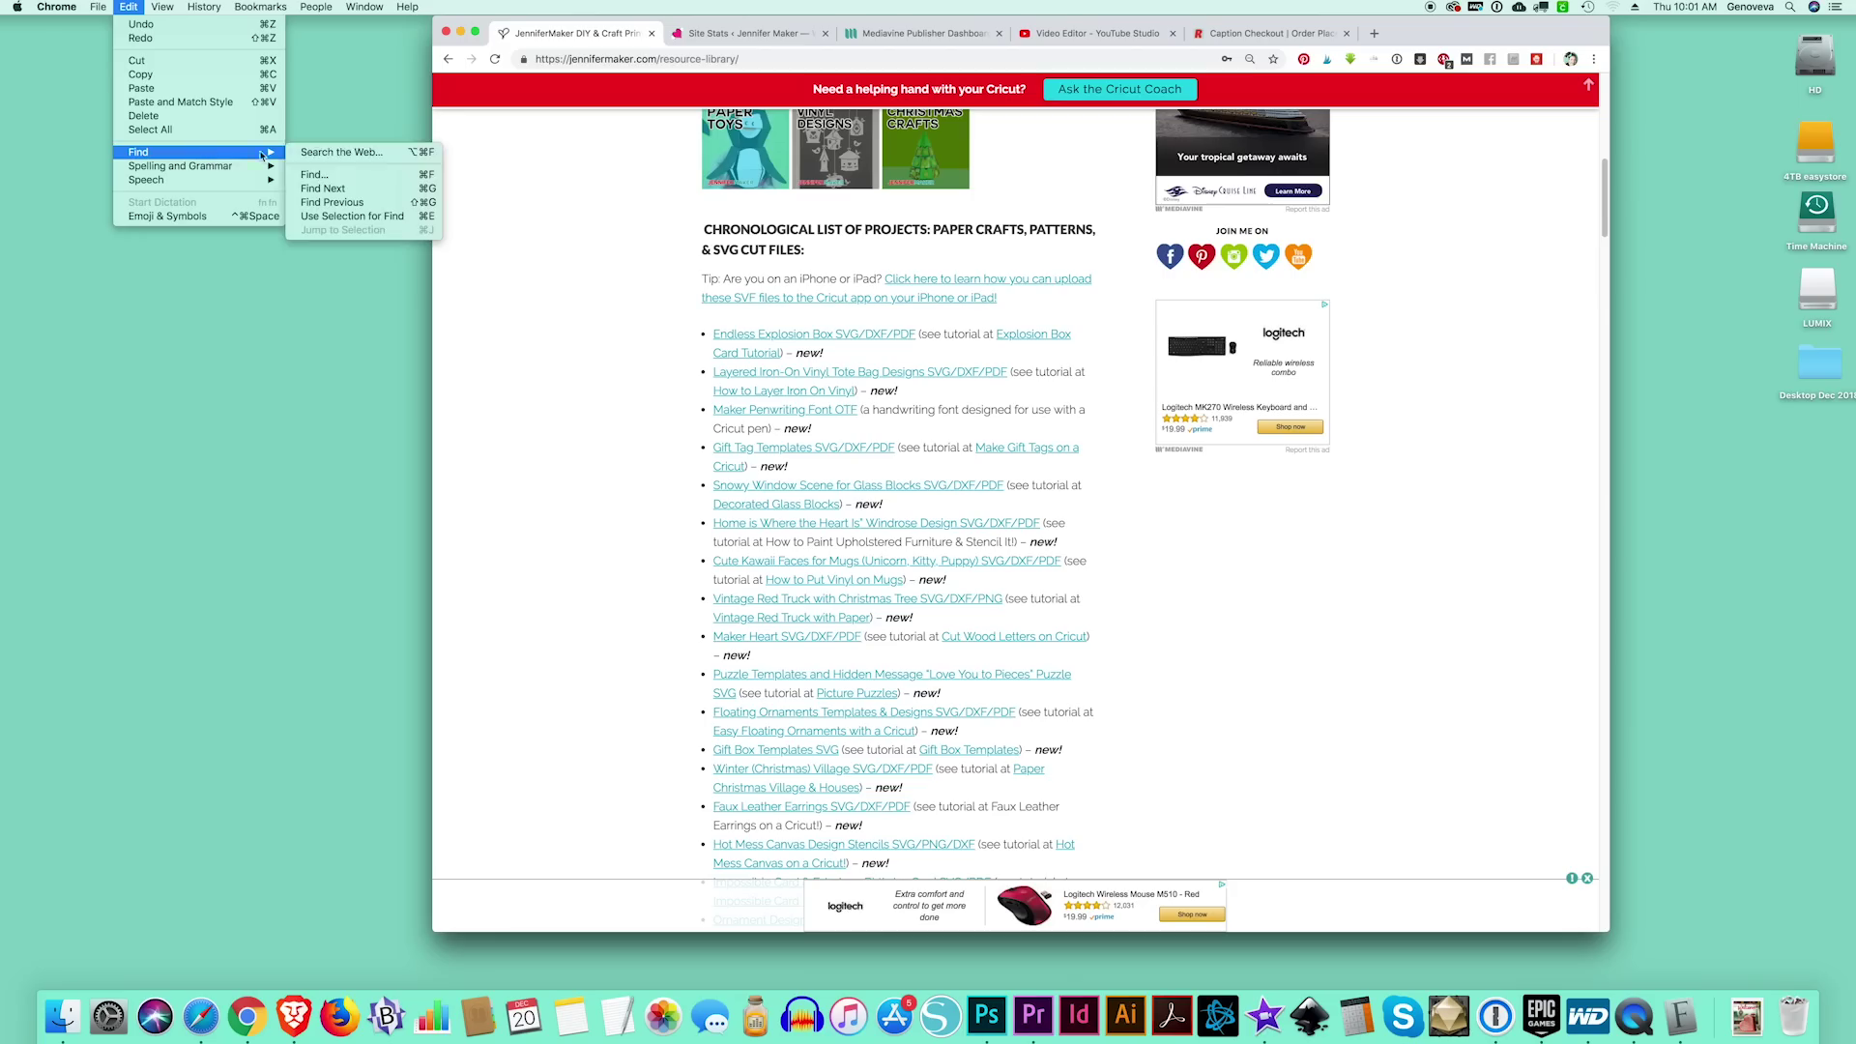
{"action": "left_click", "coordinate": [339, 174]}
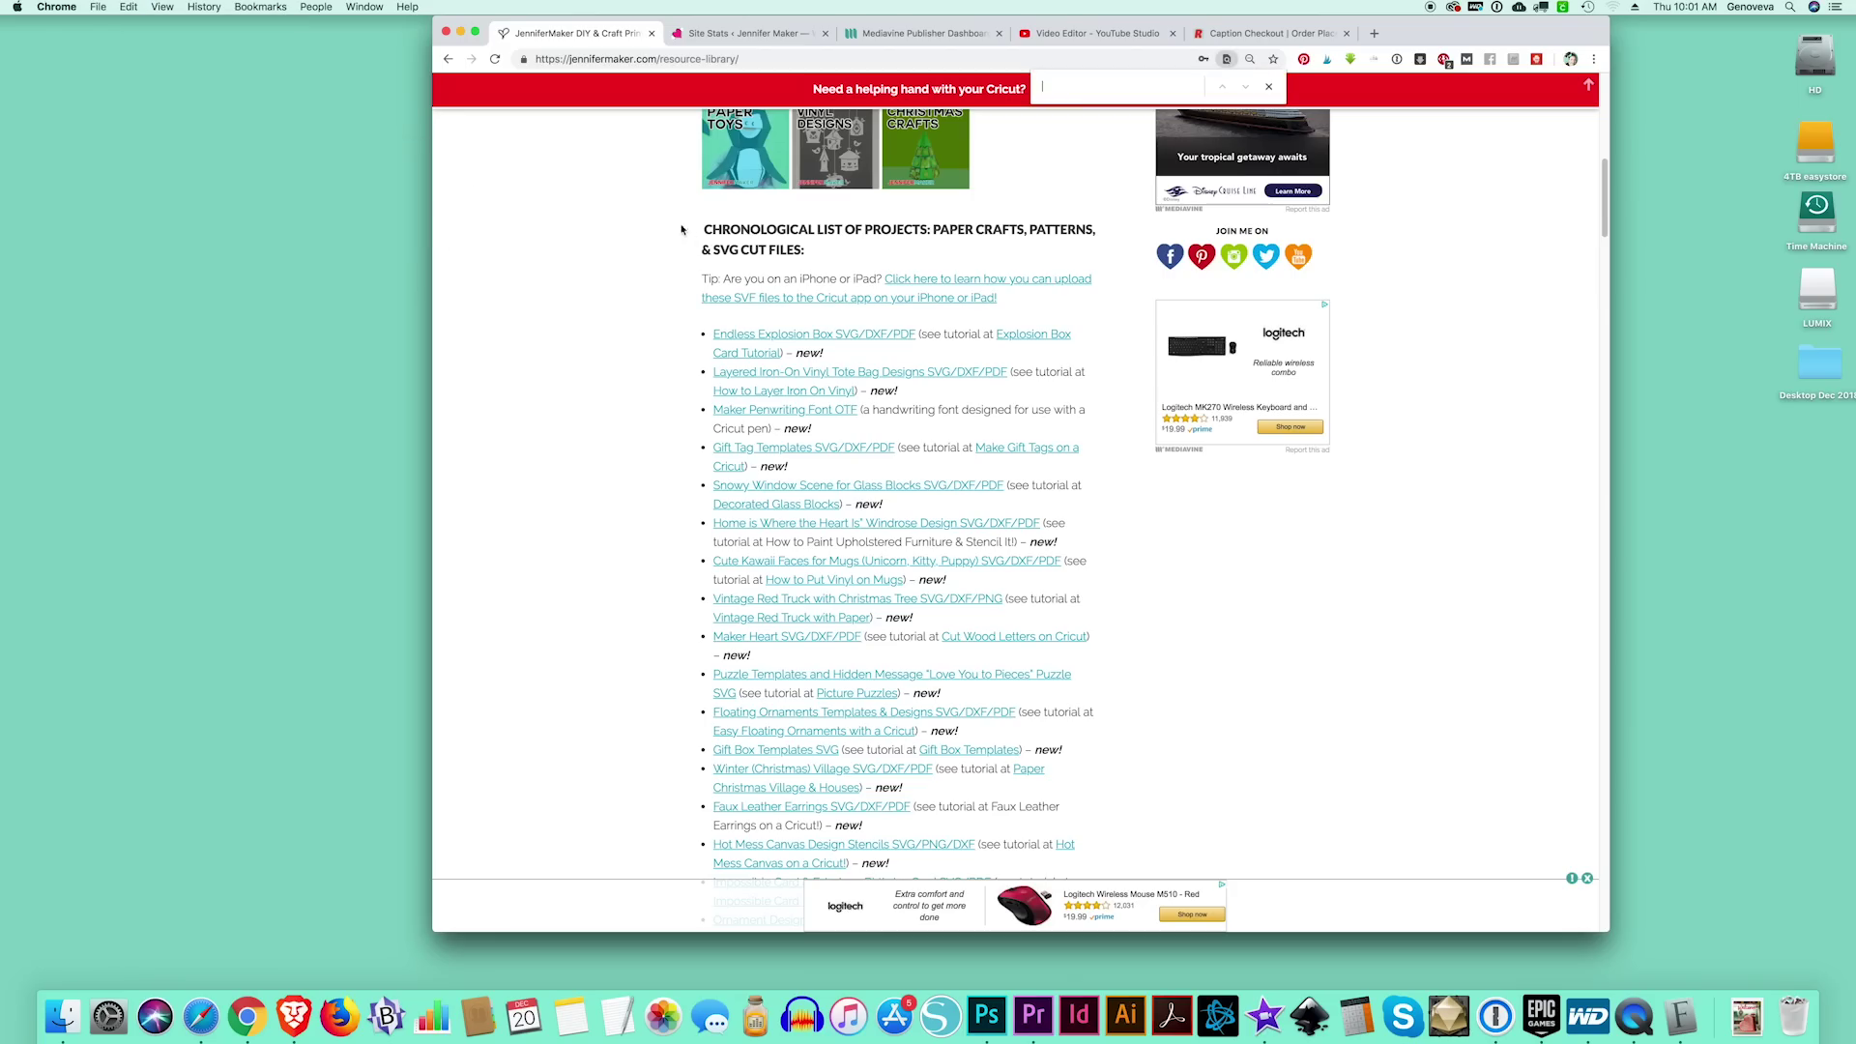
{"action": "type", "text": "font"}
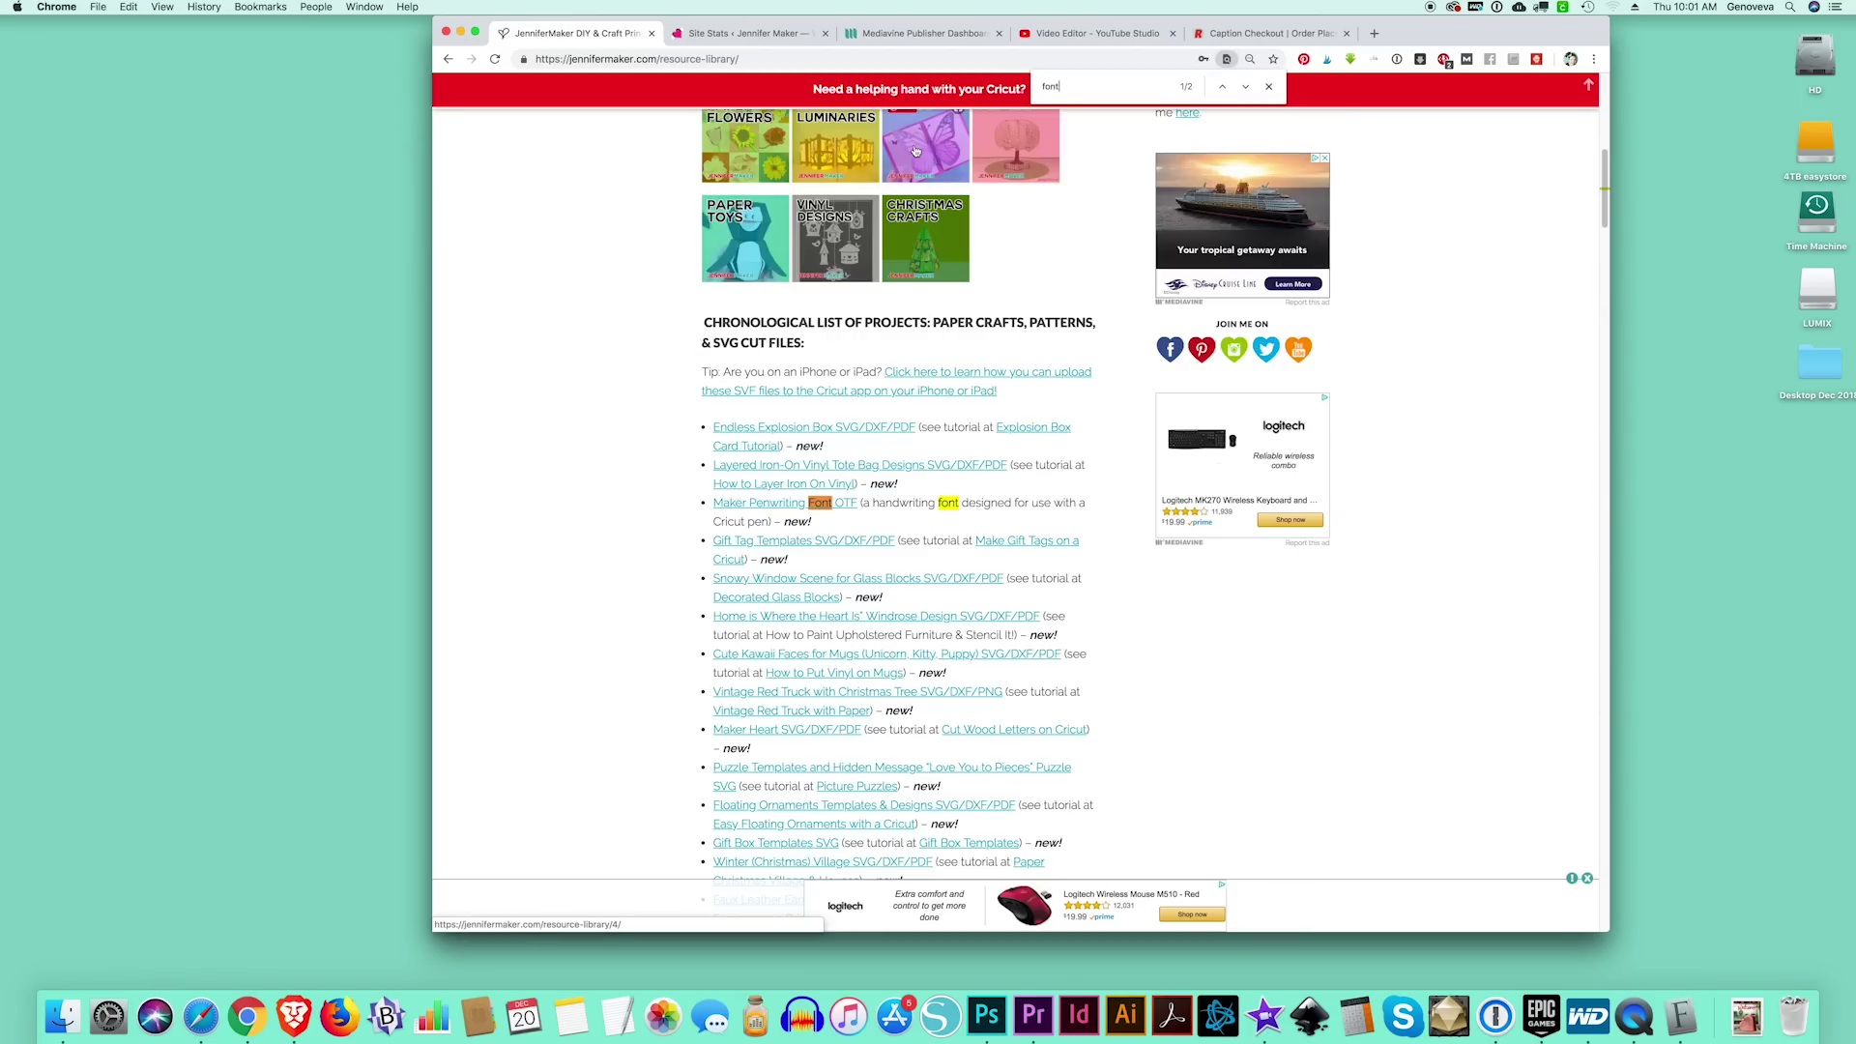
{"action": "left_click", "coordinate": [781, 503]}
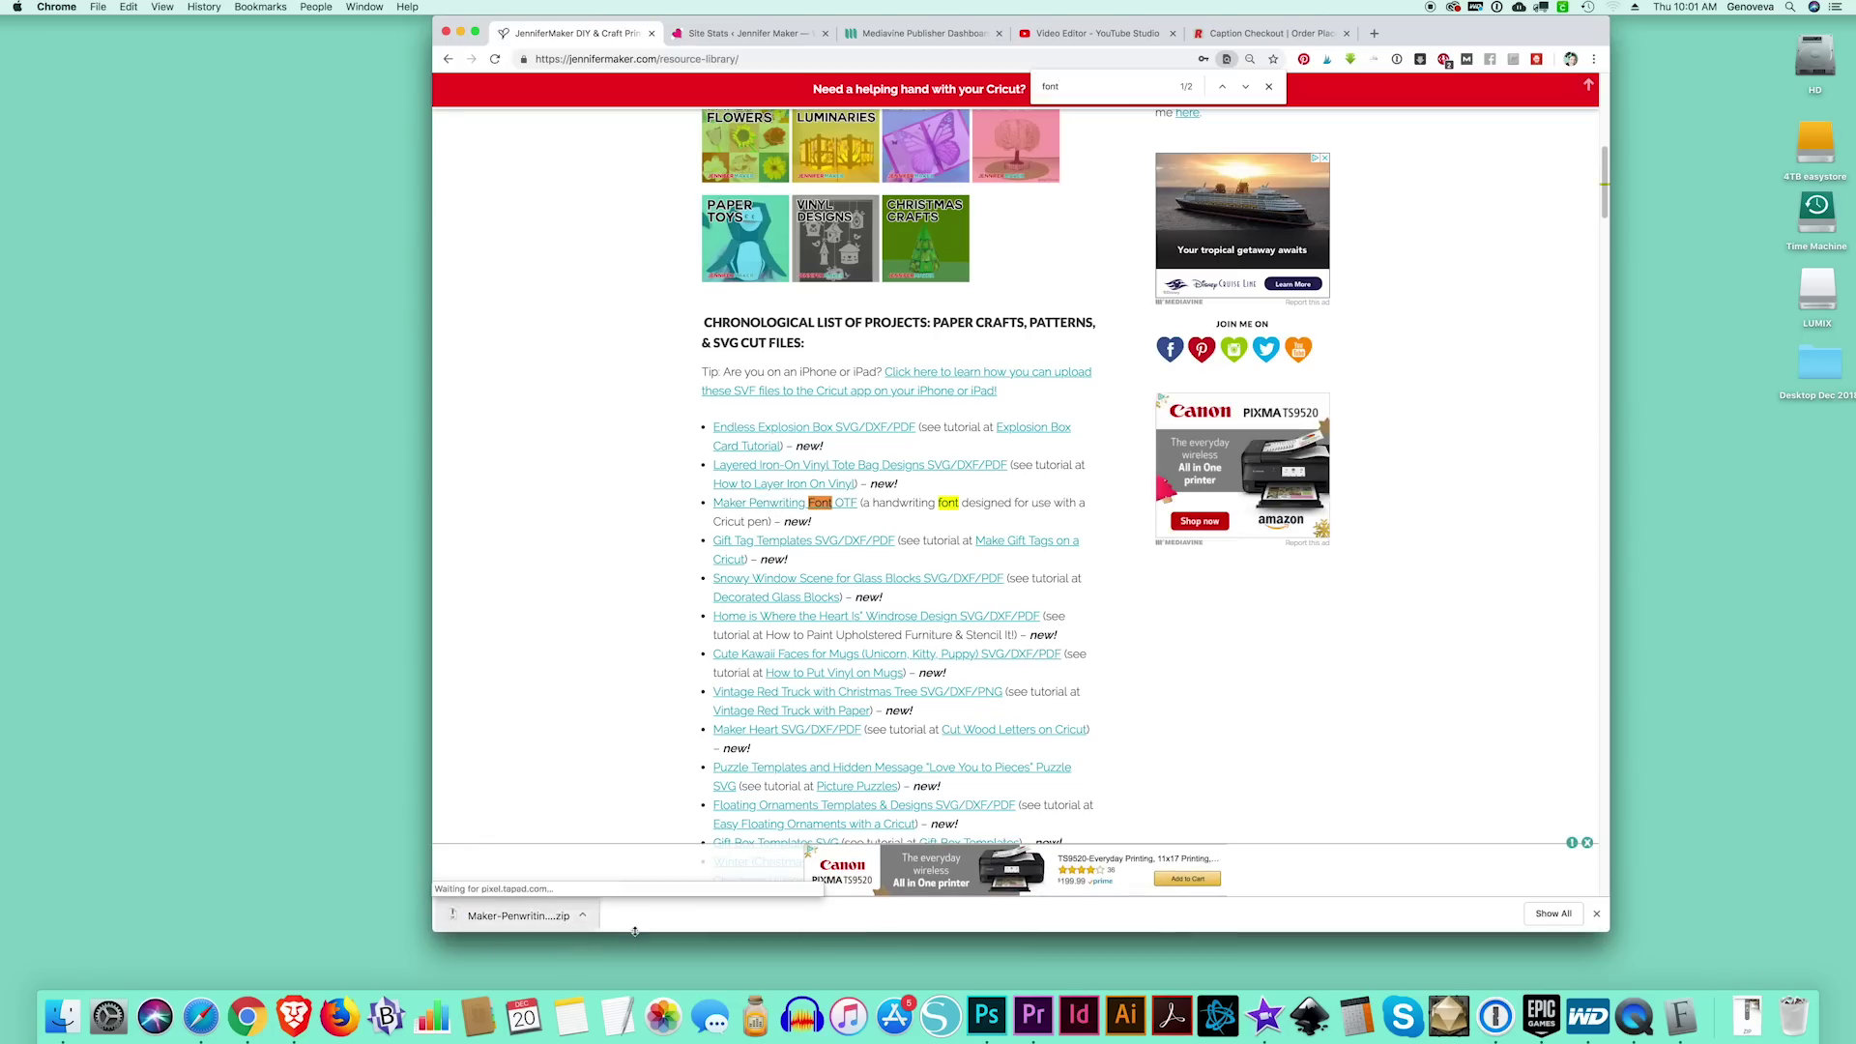
{"action": "left_click", "coordinate": [584, 917]}
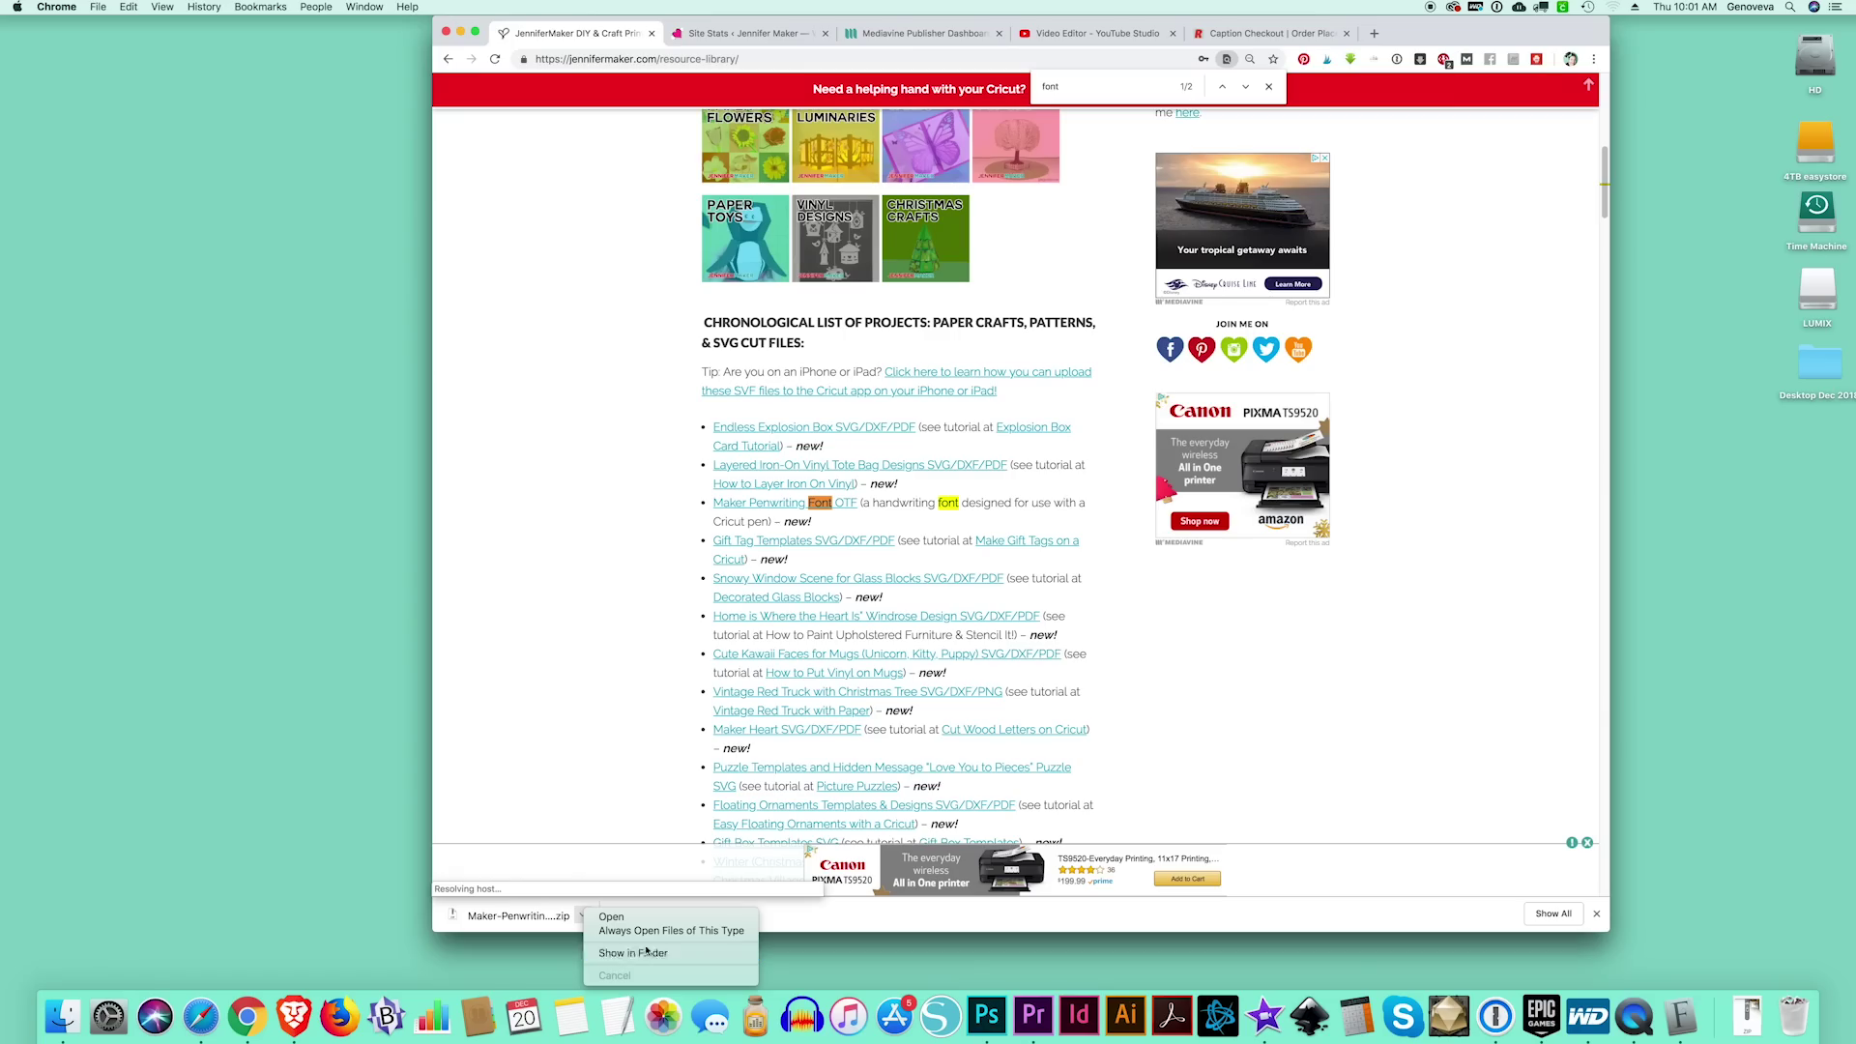
{"action": "left_click", "coordinate": [647, 955]}
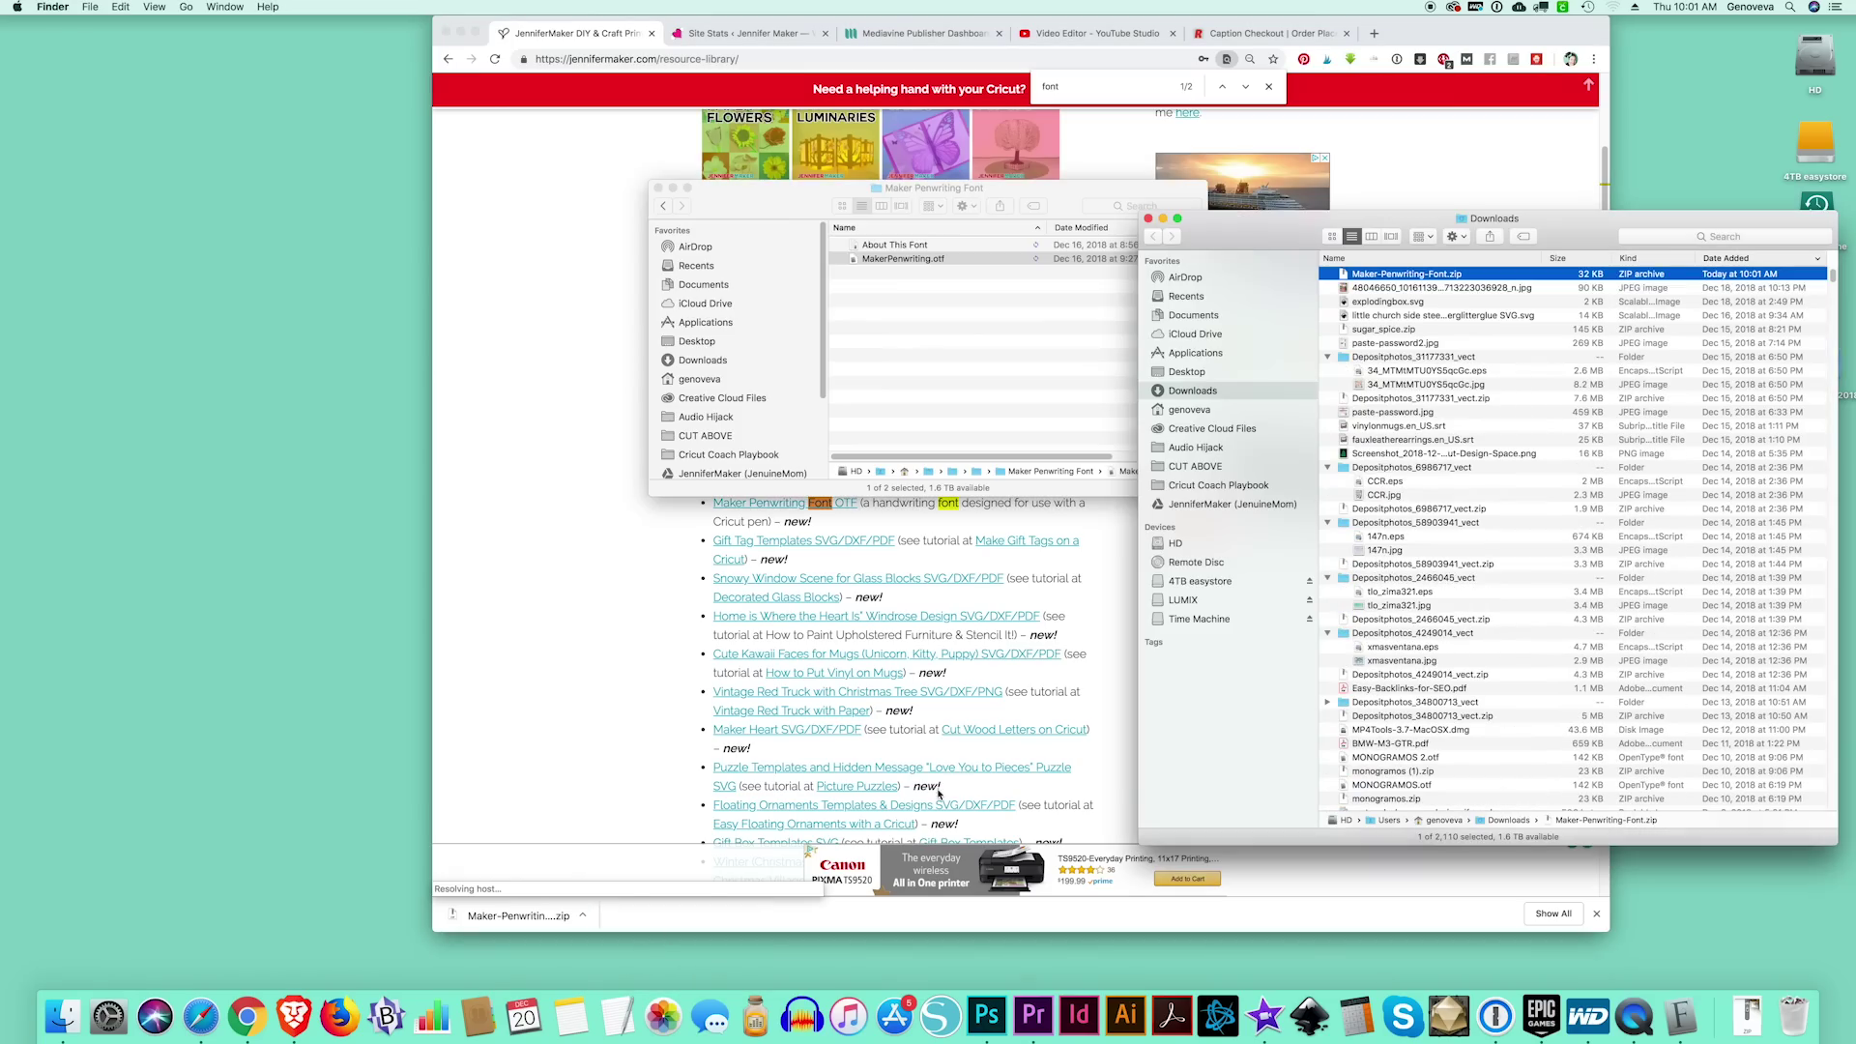
Unzip Maker-Penwriting-Font in Downloads and open MakerPenwriting.otf from its Maker Penwriting Font folder
{"action": "left_click_drag", "start_coordinate": [1484, 211], "coordinate": [908, 148]}
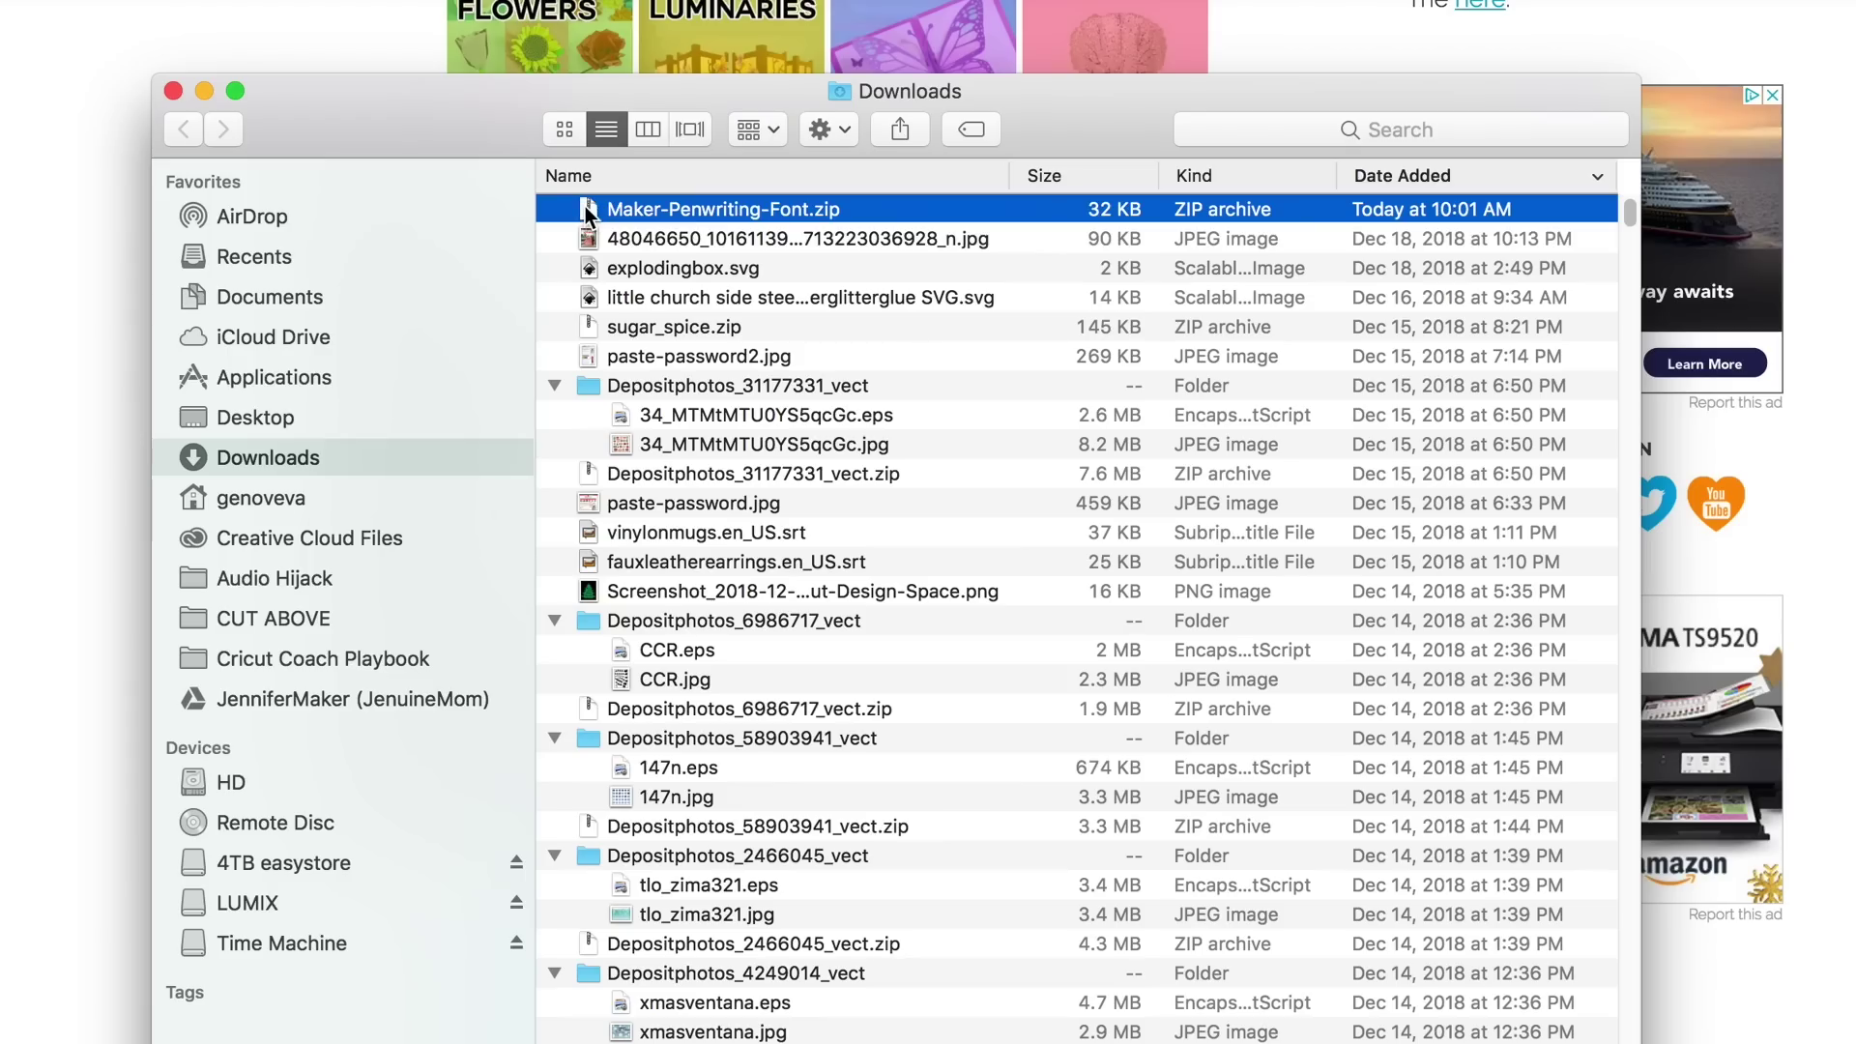
{"action": "double_click", "coordinate": [587, 213]}
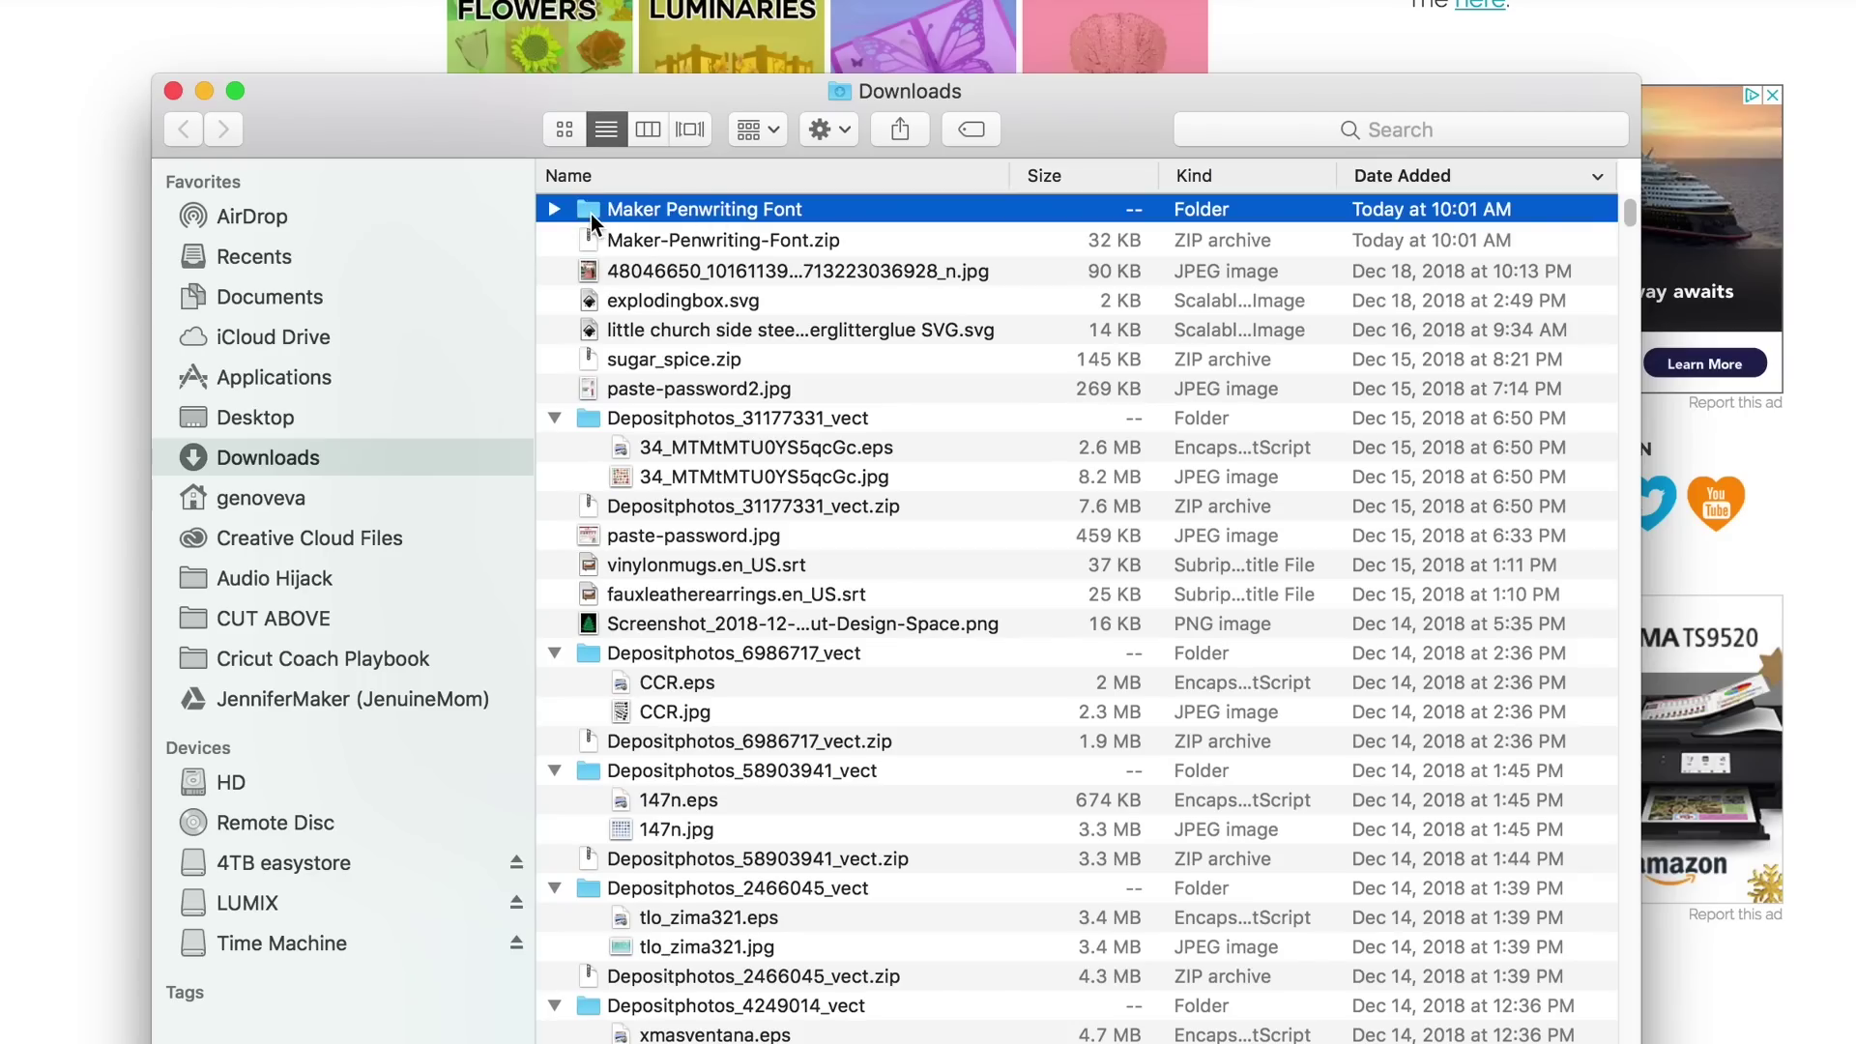
{"action": "double_click", "coordinate": [589, 213]}
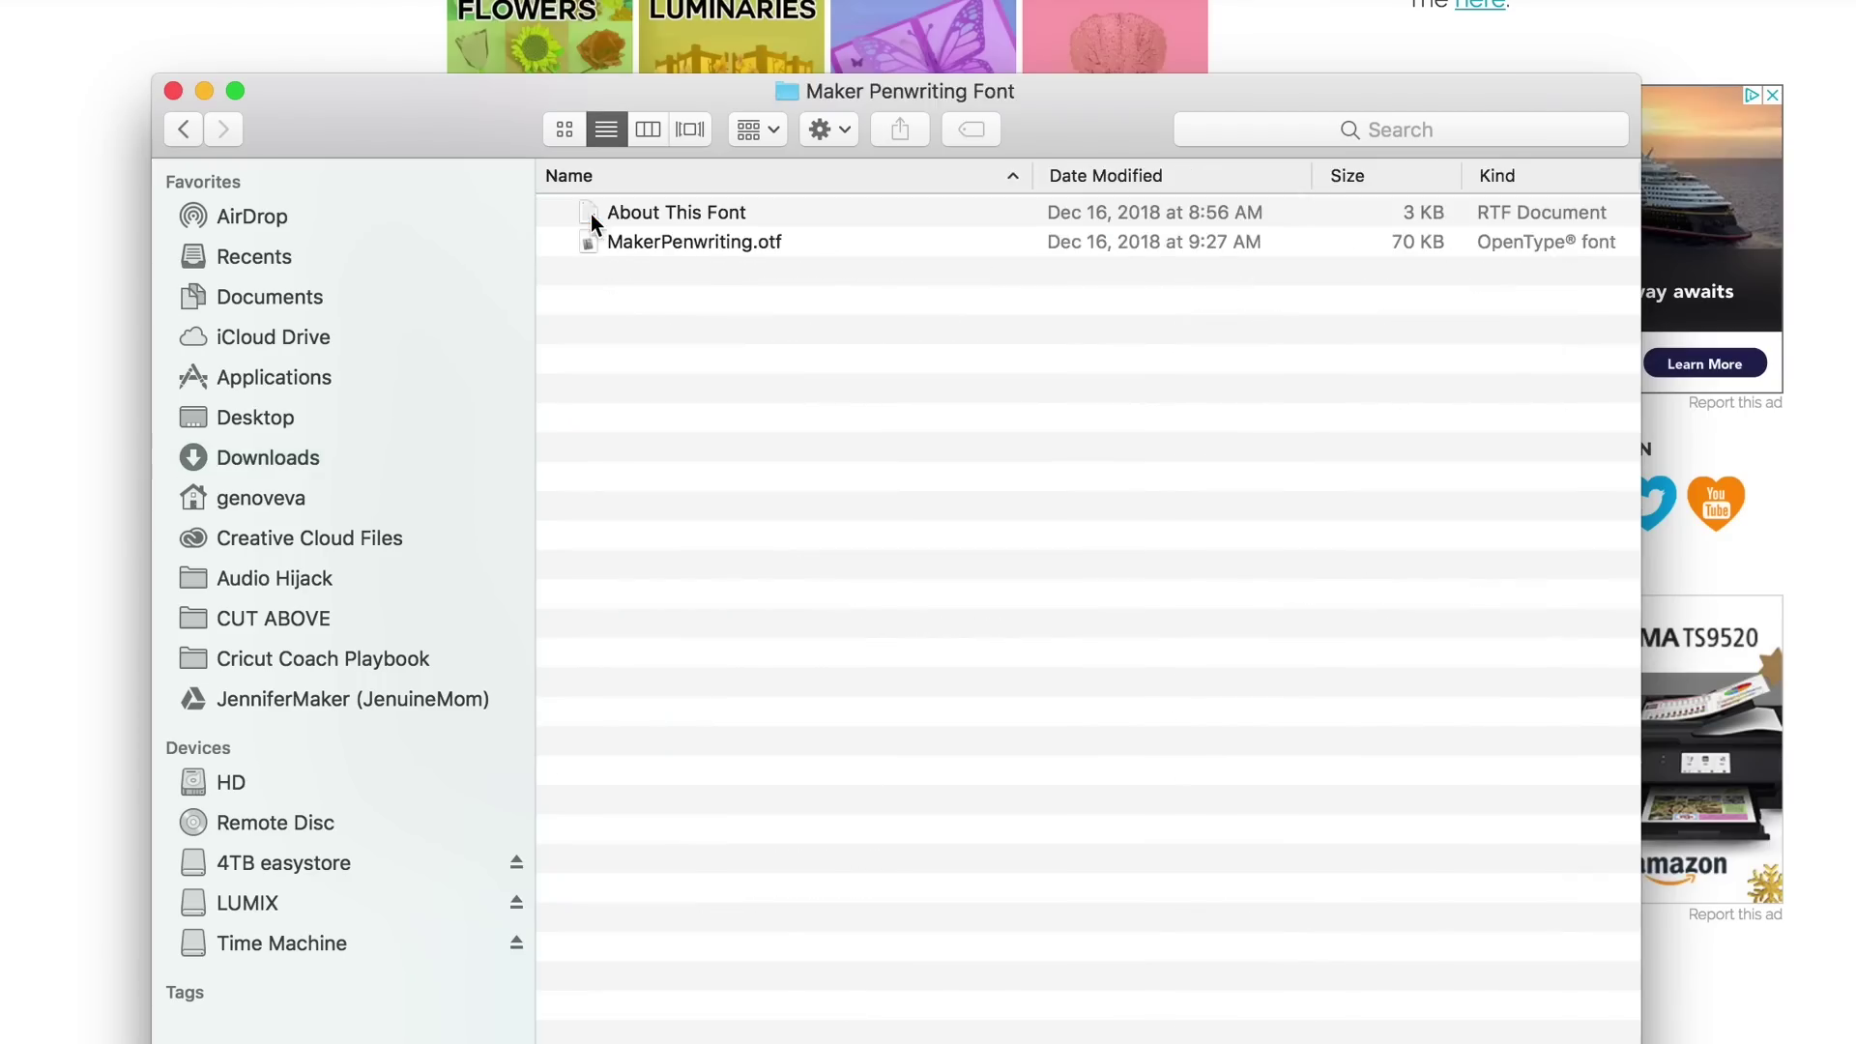
{"action": "left_click", "coordinate": [709, 250]}
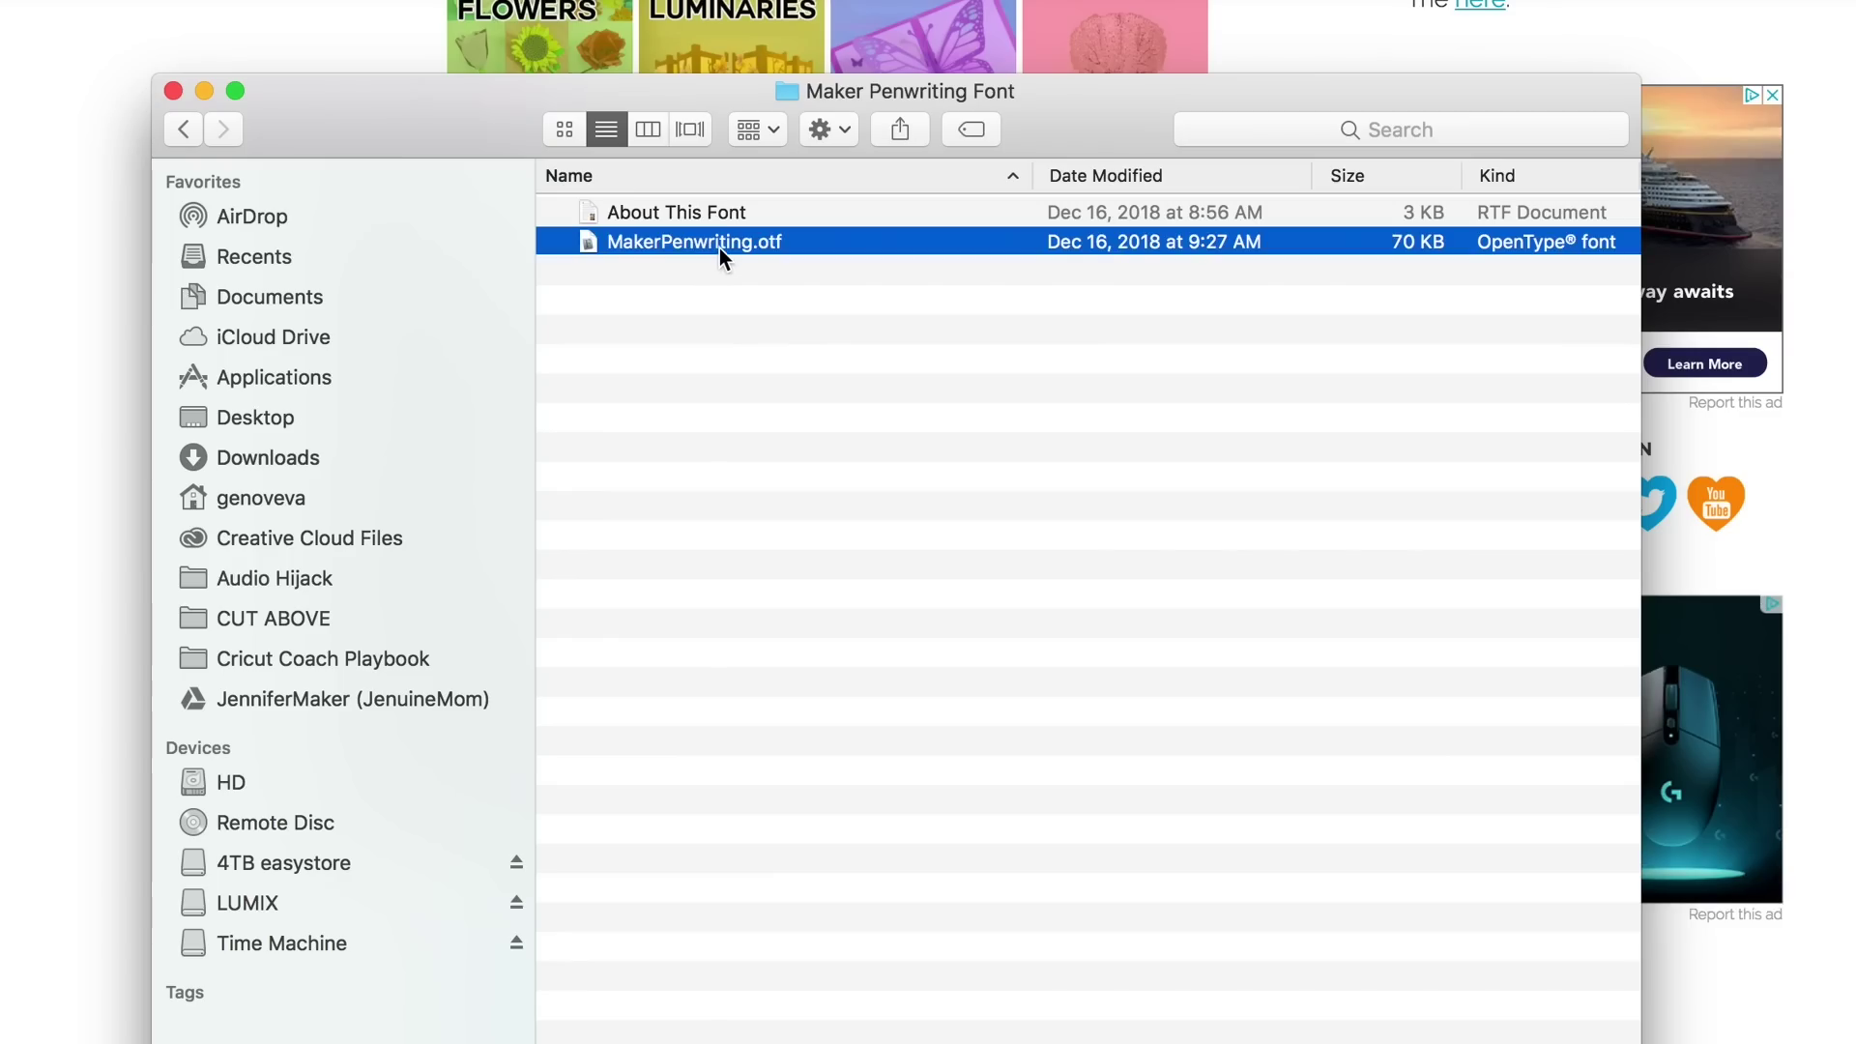
{"action": "double_click", "coordinate": [716, 242]}
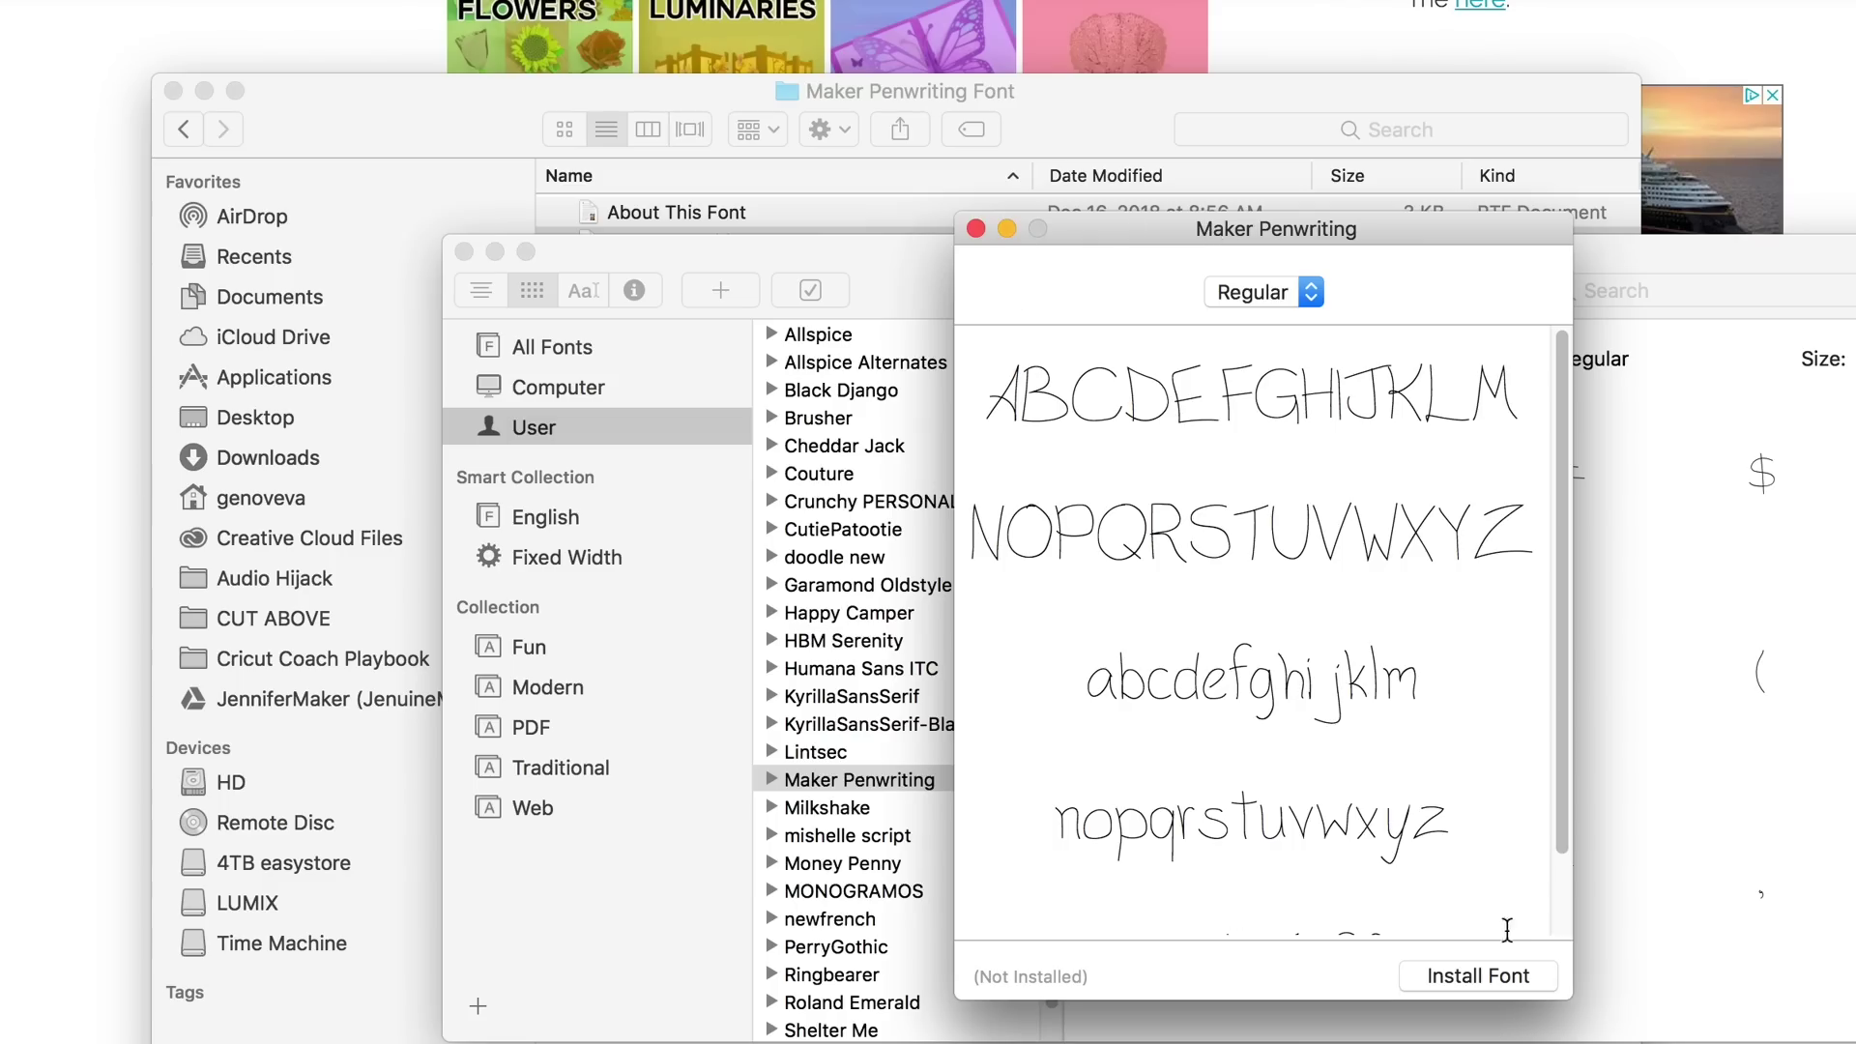
Install the Maker Penwriting font from the Font Book preview
{"action": "left_click", "coordinate": [1508, 978]}
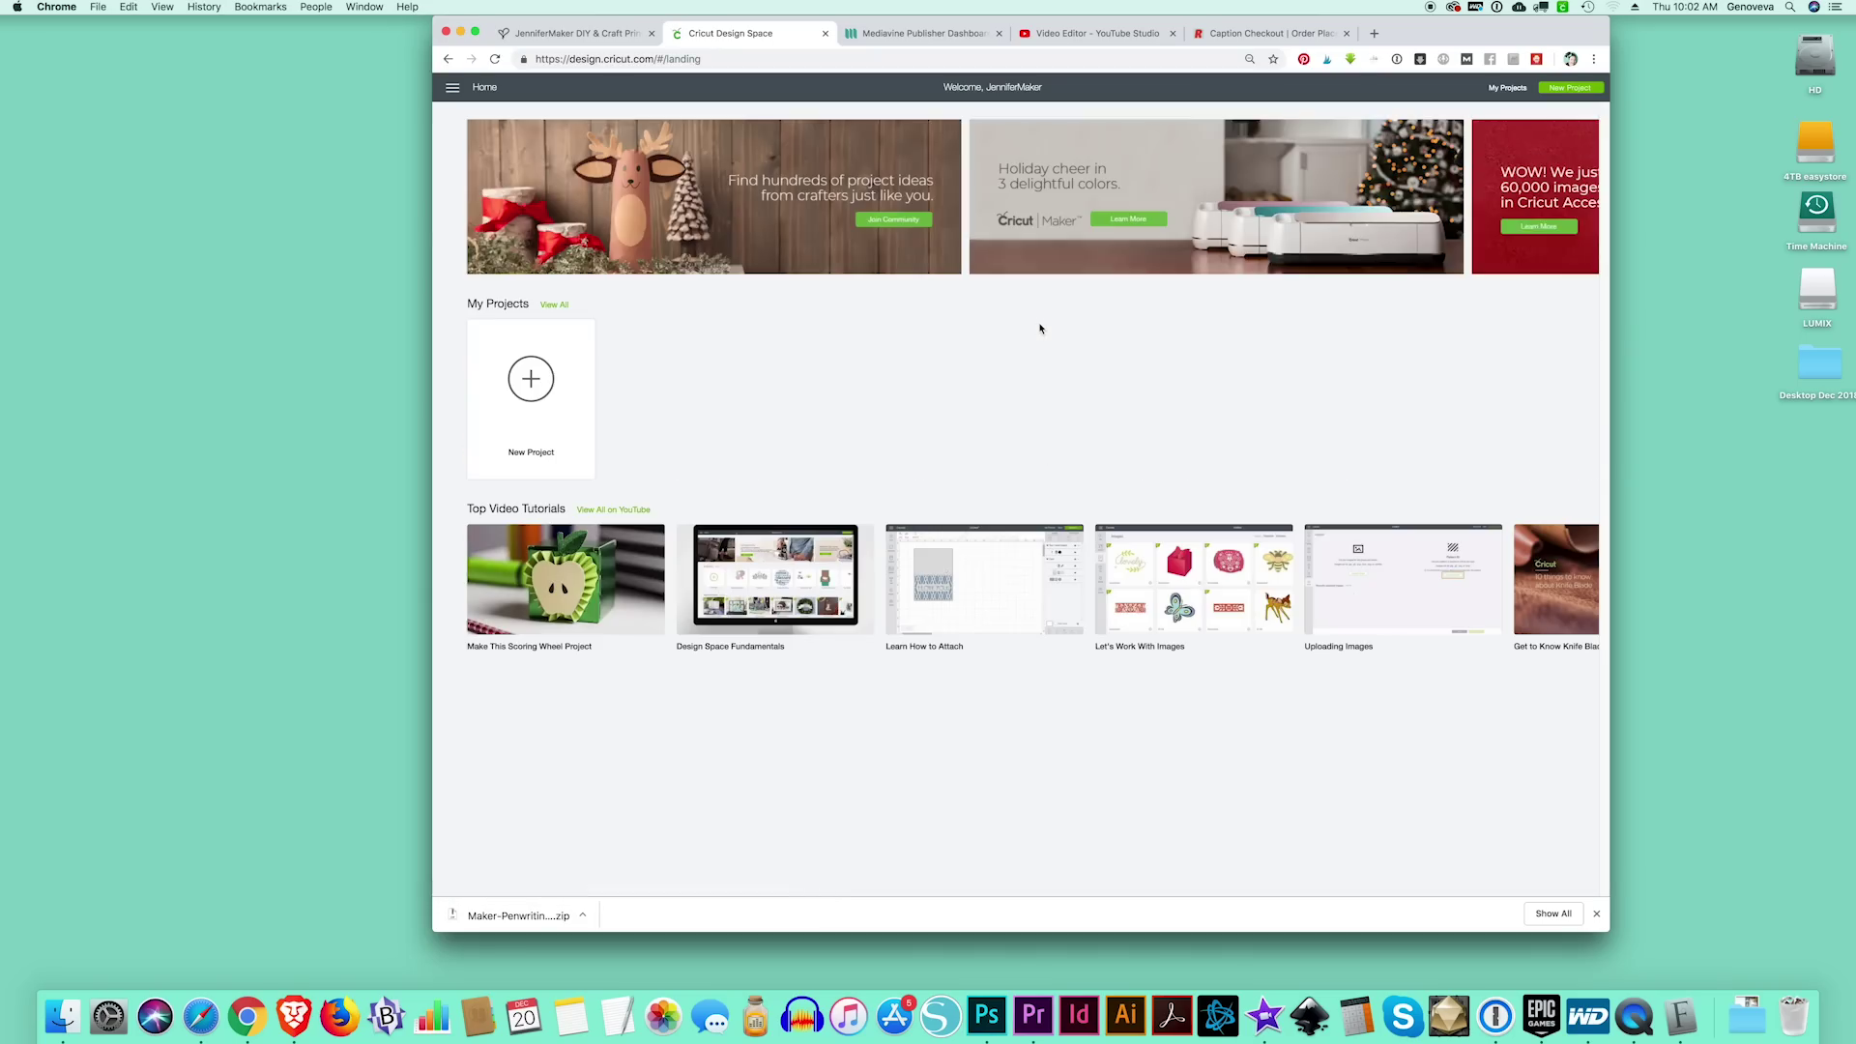
Start a blank project and add the text 'Test', moved up the canvas
{"action": "left_click", "coordinate": [540, 387]}
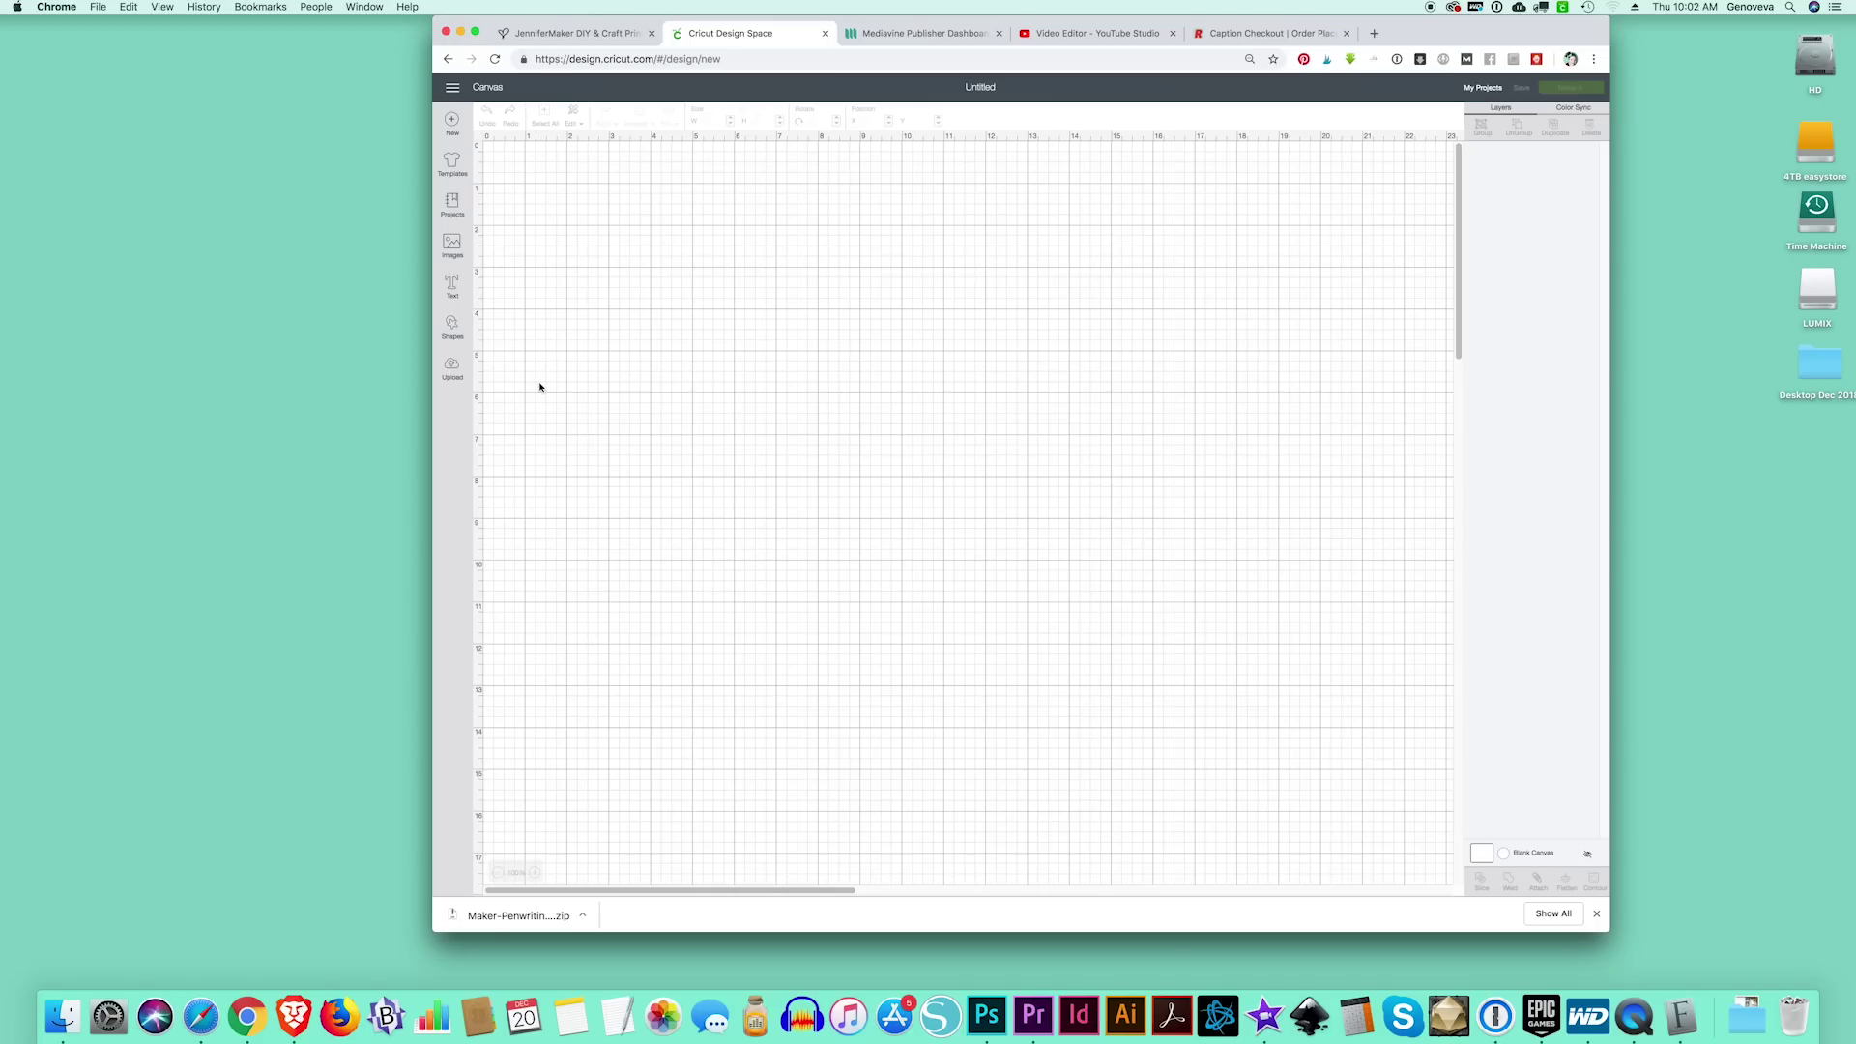
{"action": "left_click", "coordinate": [451, 284]}
{"action": "type", "text": "T"}
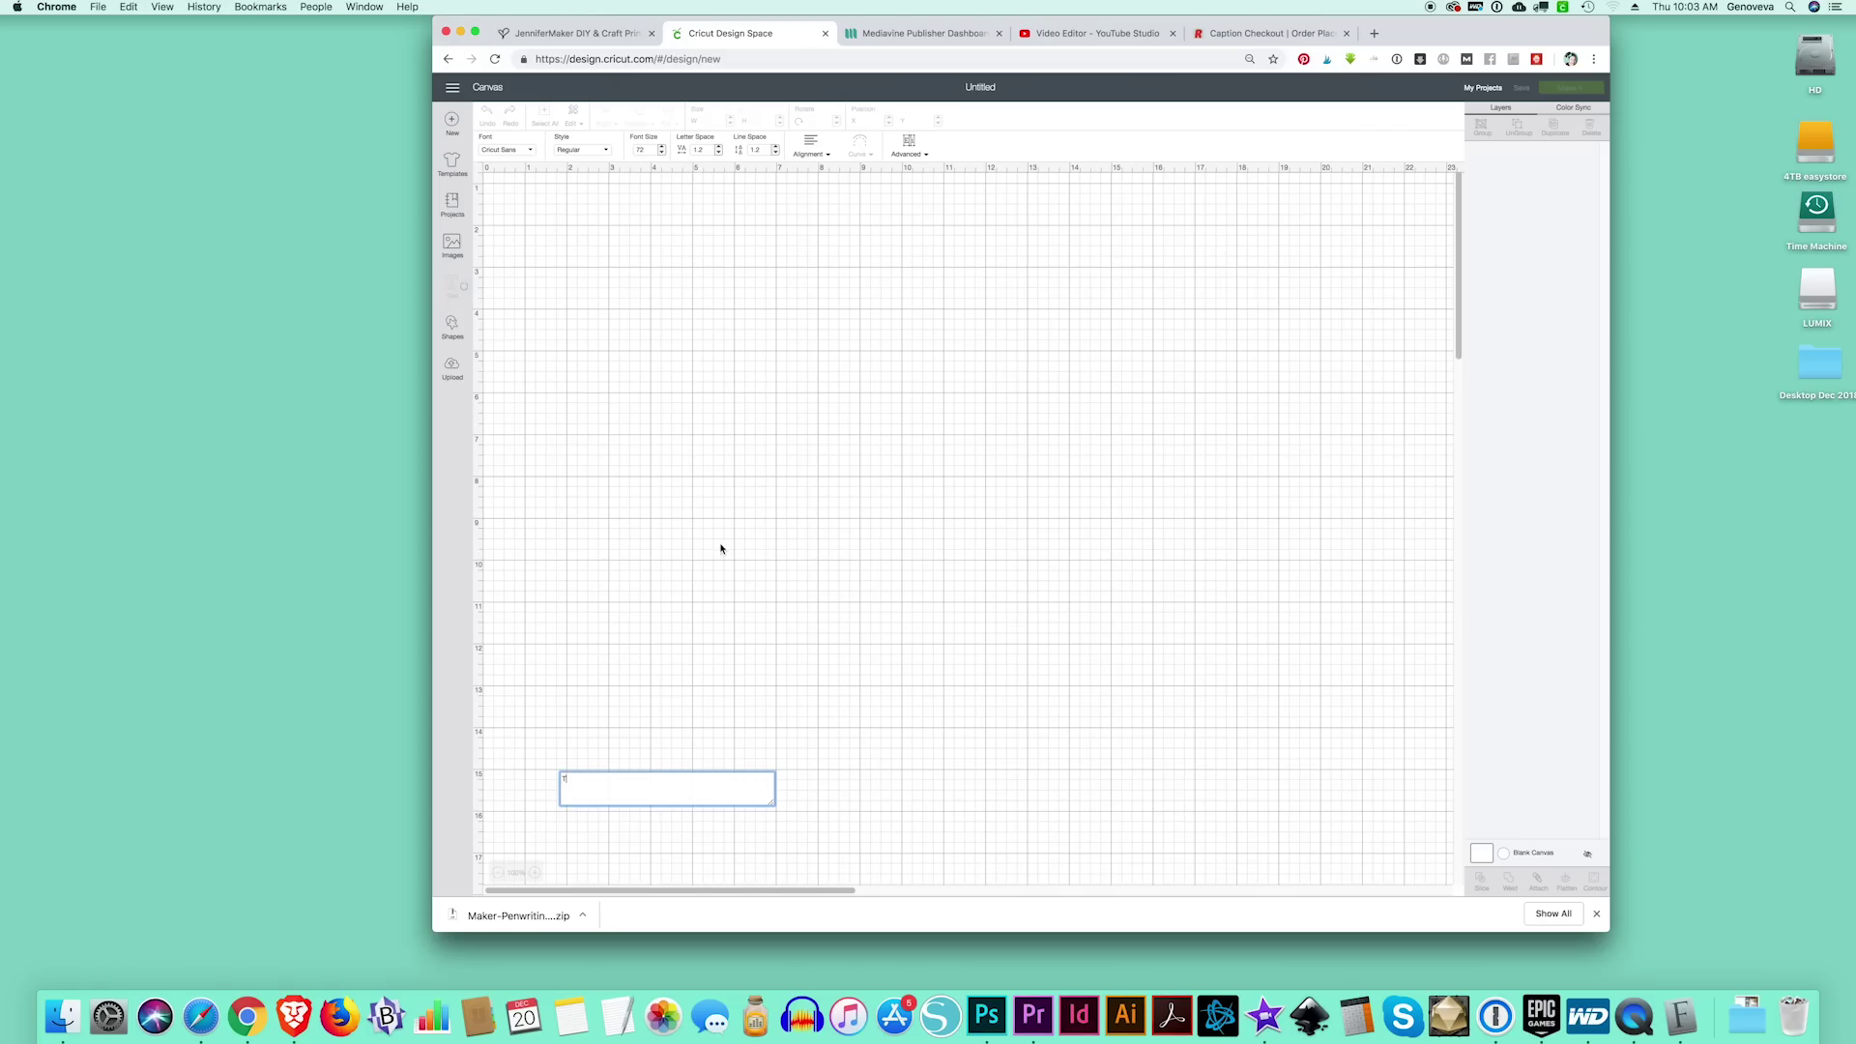
{"action": "type", "text": "est"}
{"action": "left_click", "coordinate": [712, 703]}
{"action": "left_click_drag", "start_coordinate": [852, 704], "coordinate": [870, 515]}
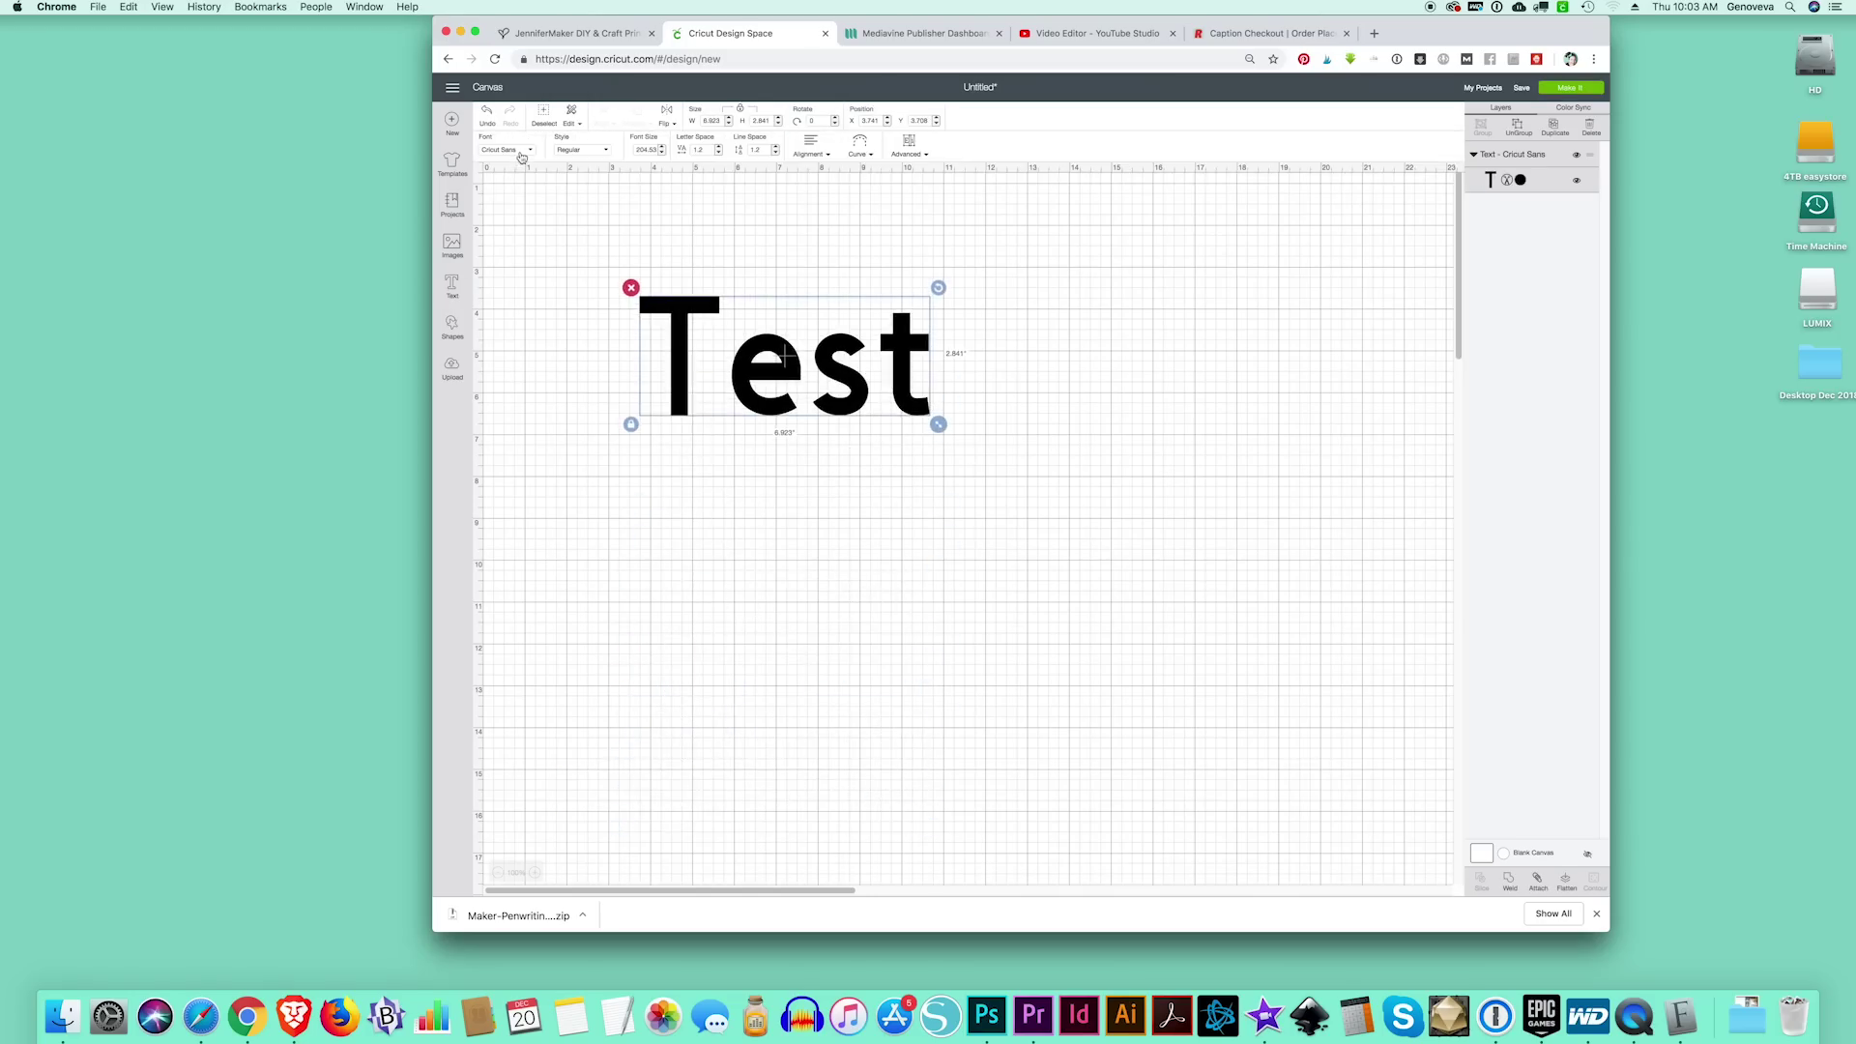
Search the fonts for 'Maker' and apply Maker Penwriting to the Test text
{"action": "left_click", "coordinate": [520, 155]}
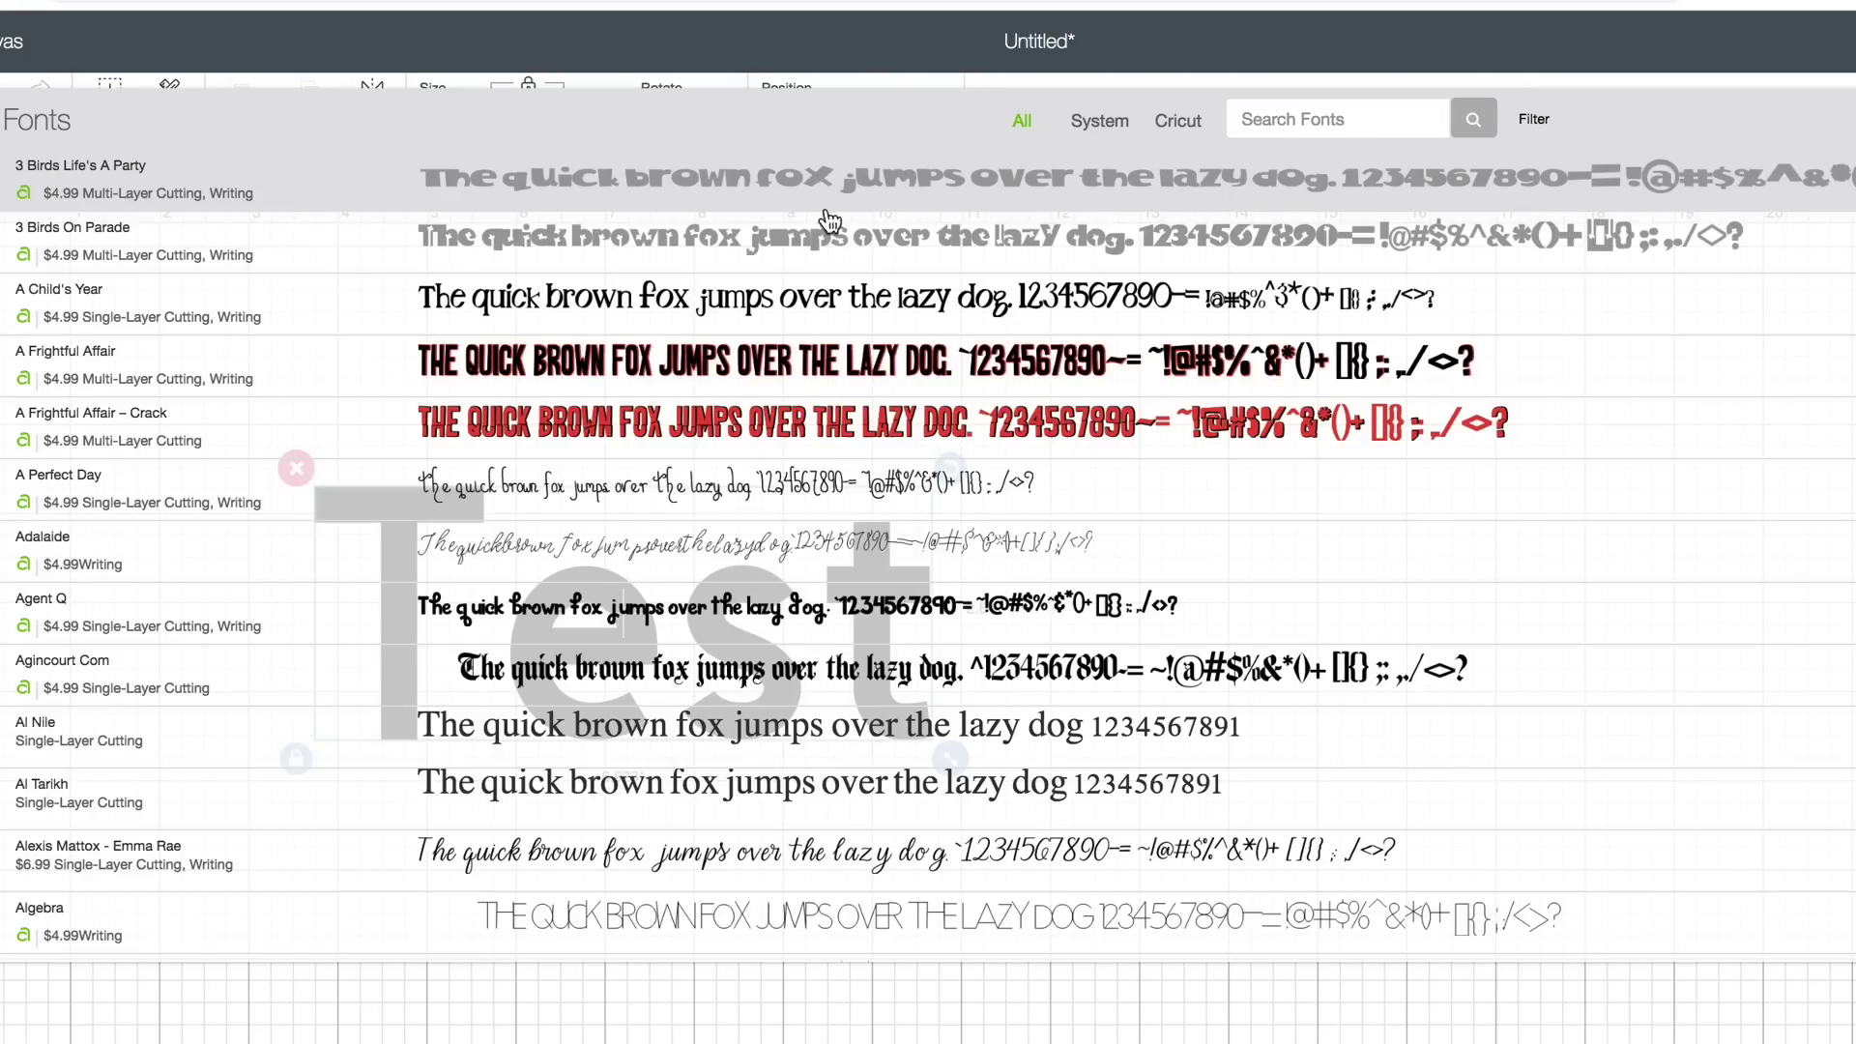
{"action": "left_click", "coordinate": [1296, 120]}
{"action": "type", "text": "Maker"}
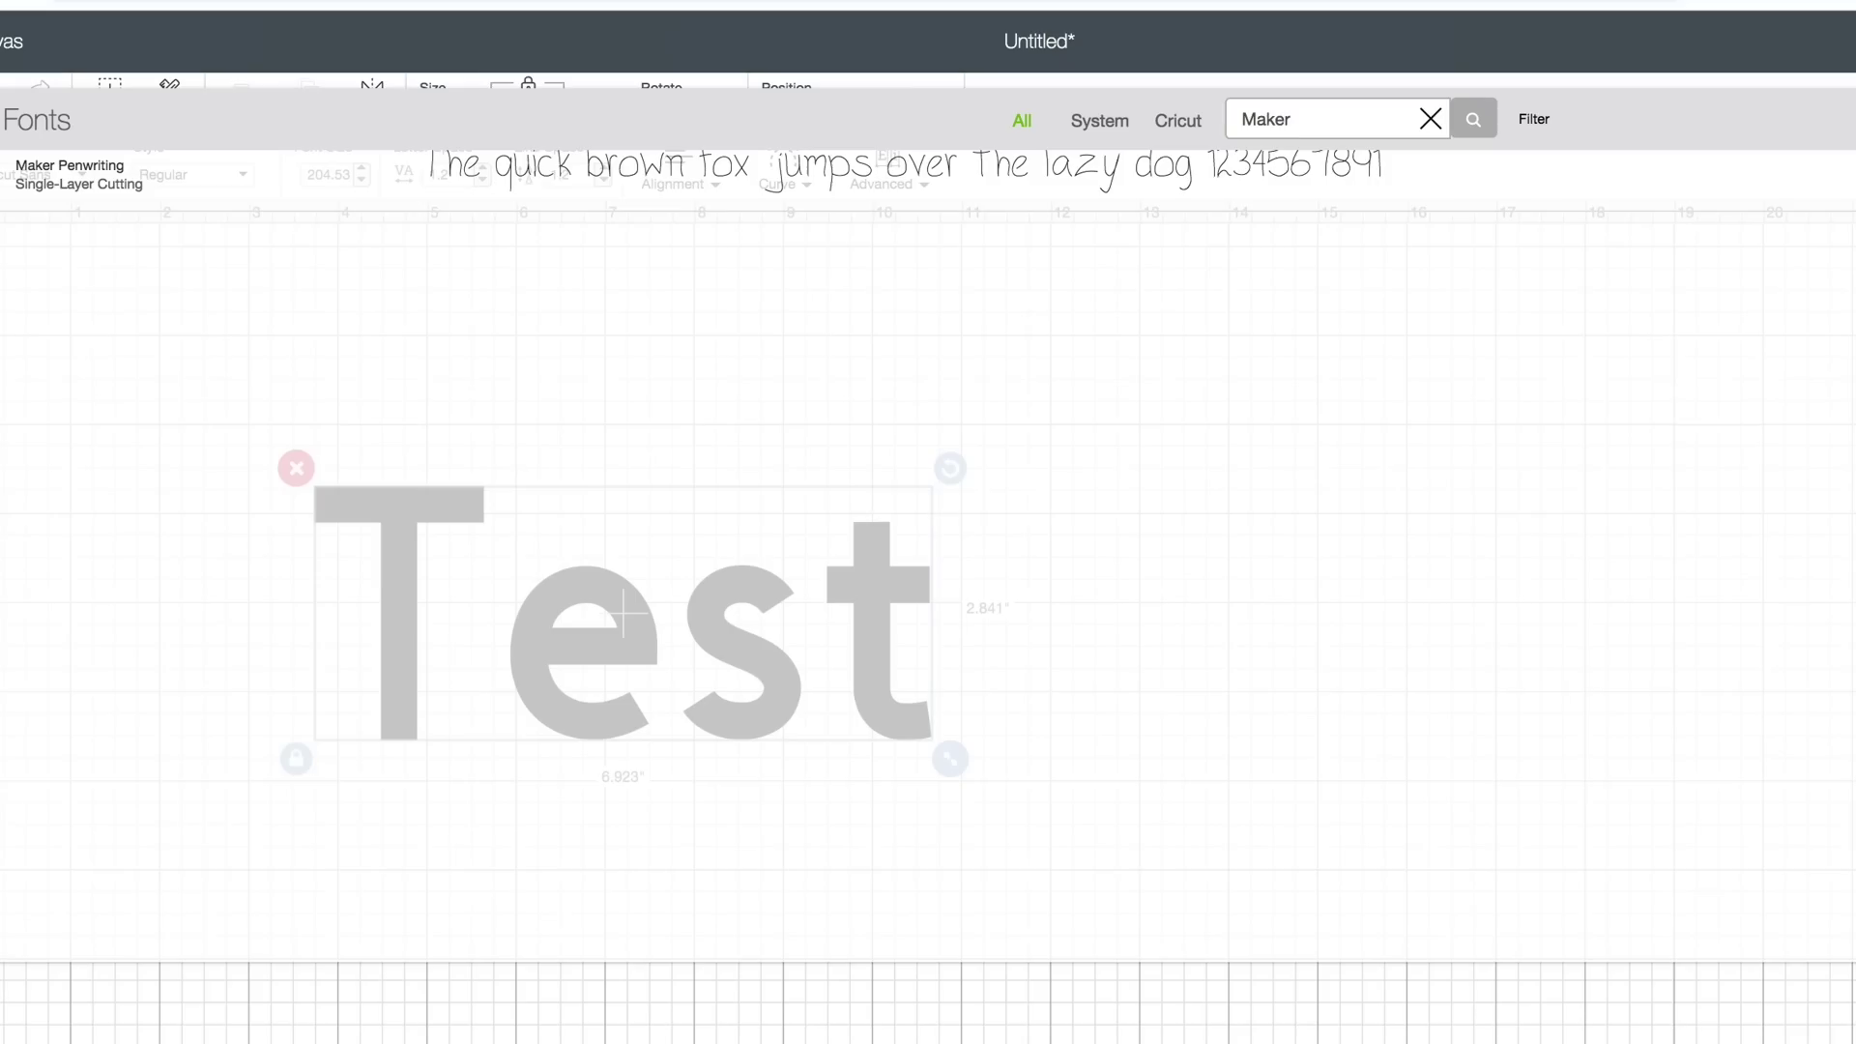
{"action": "left_click", "coordinate": [1095, 201]}
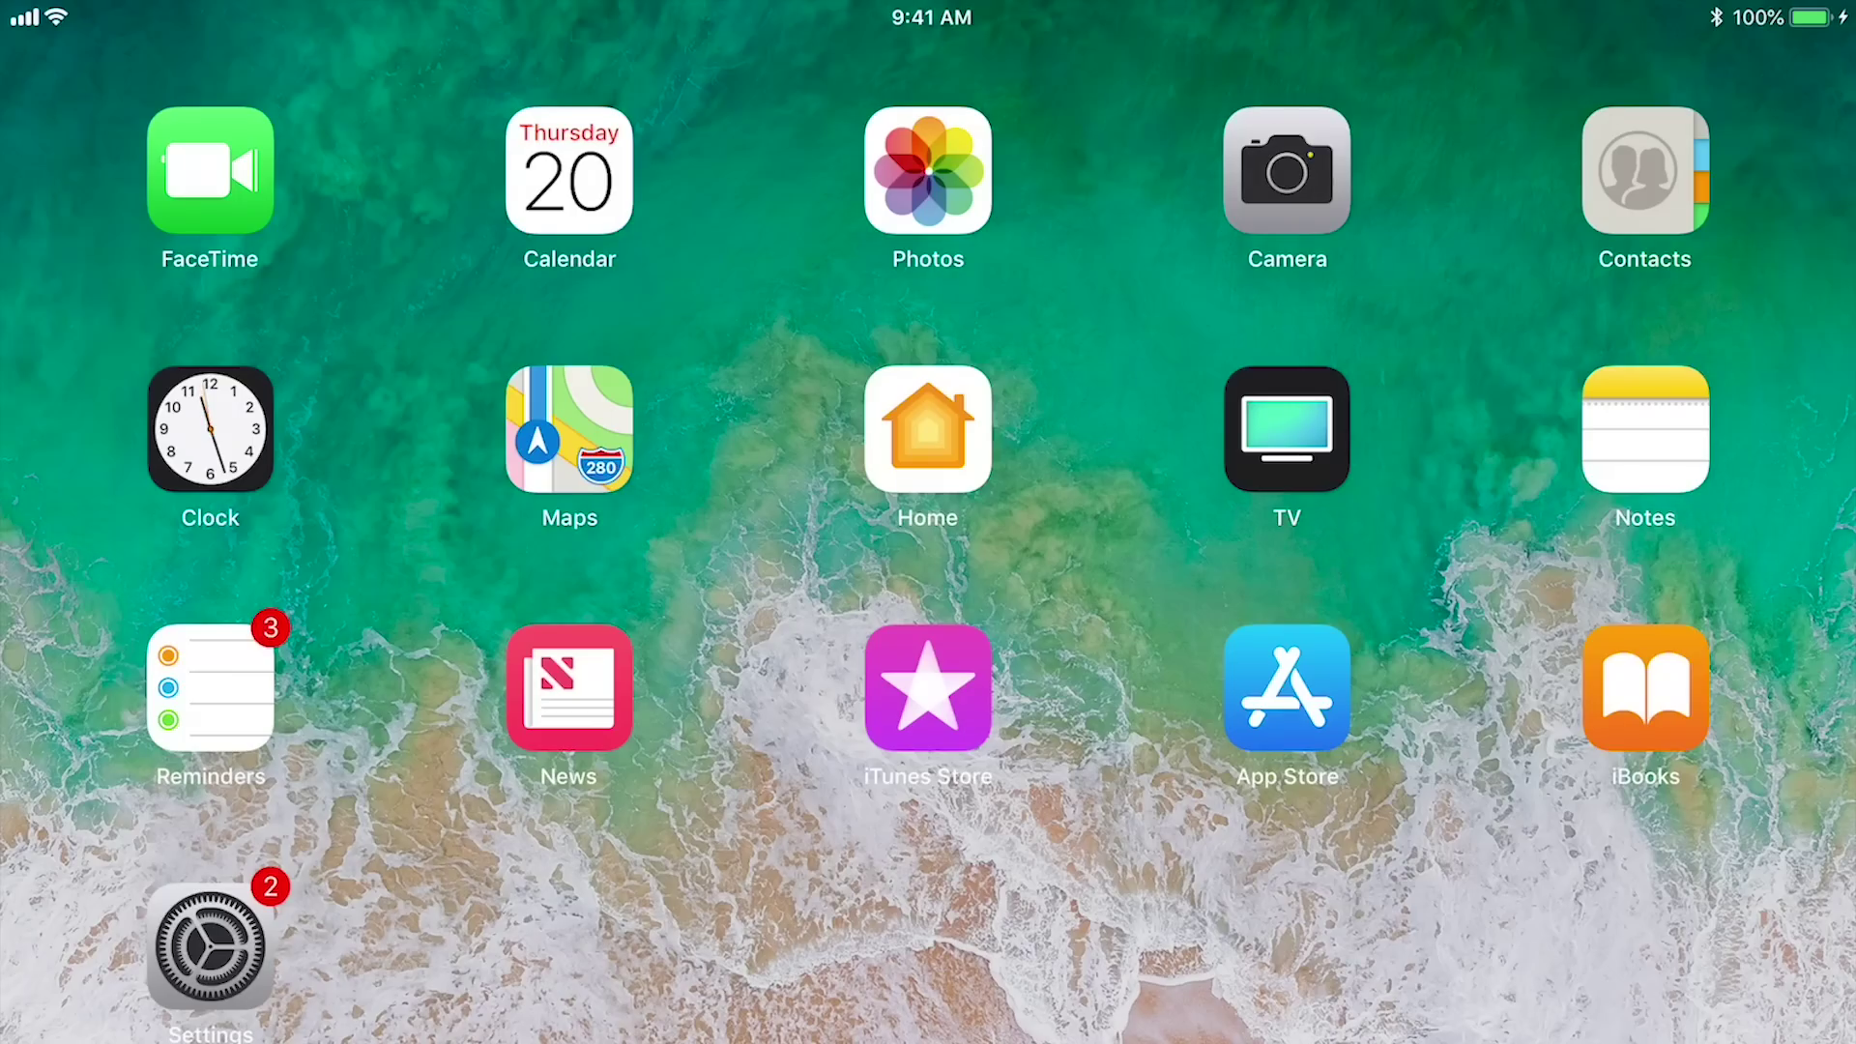
{"action": "left_click", "coordinate": [1286, 687]}
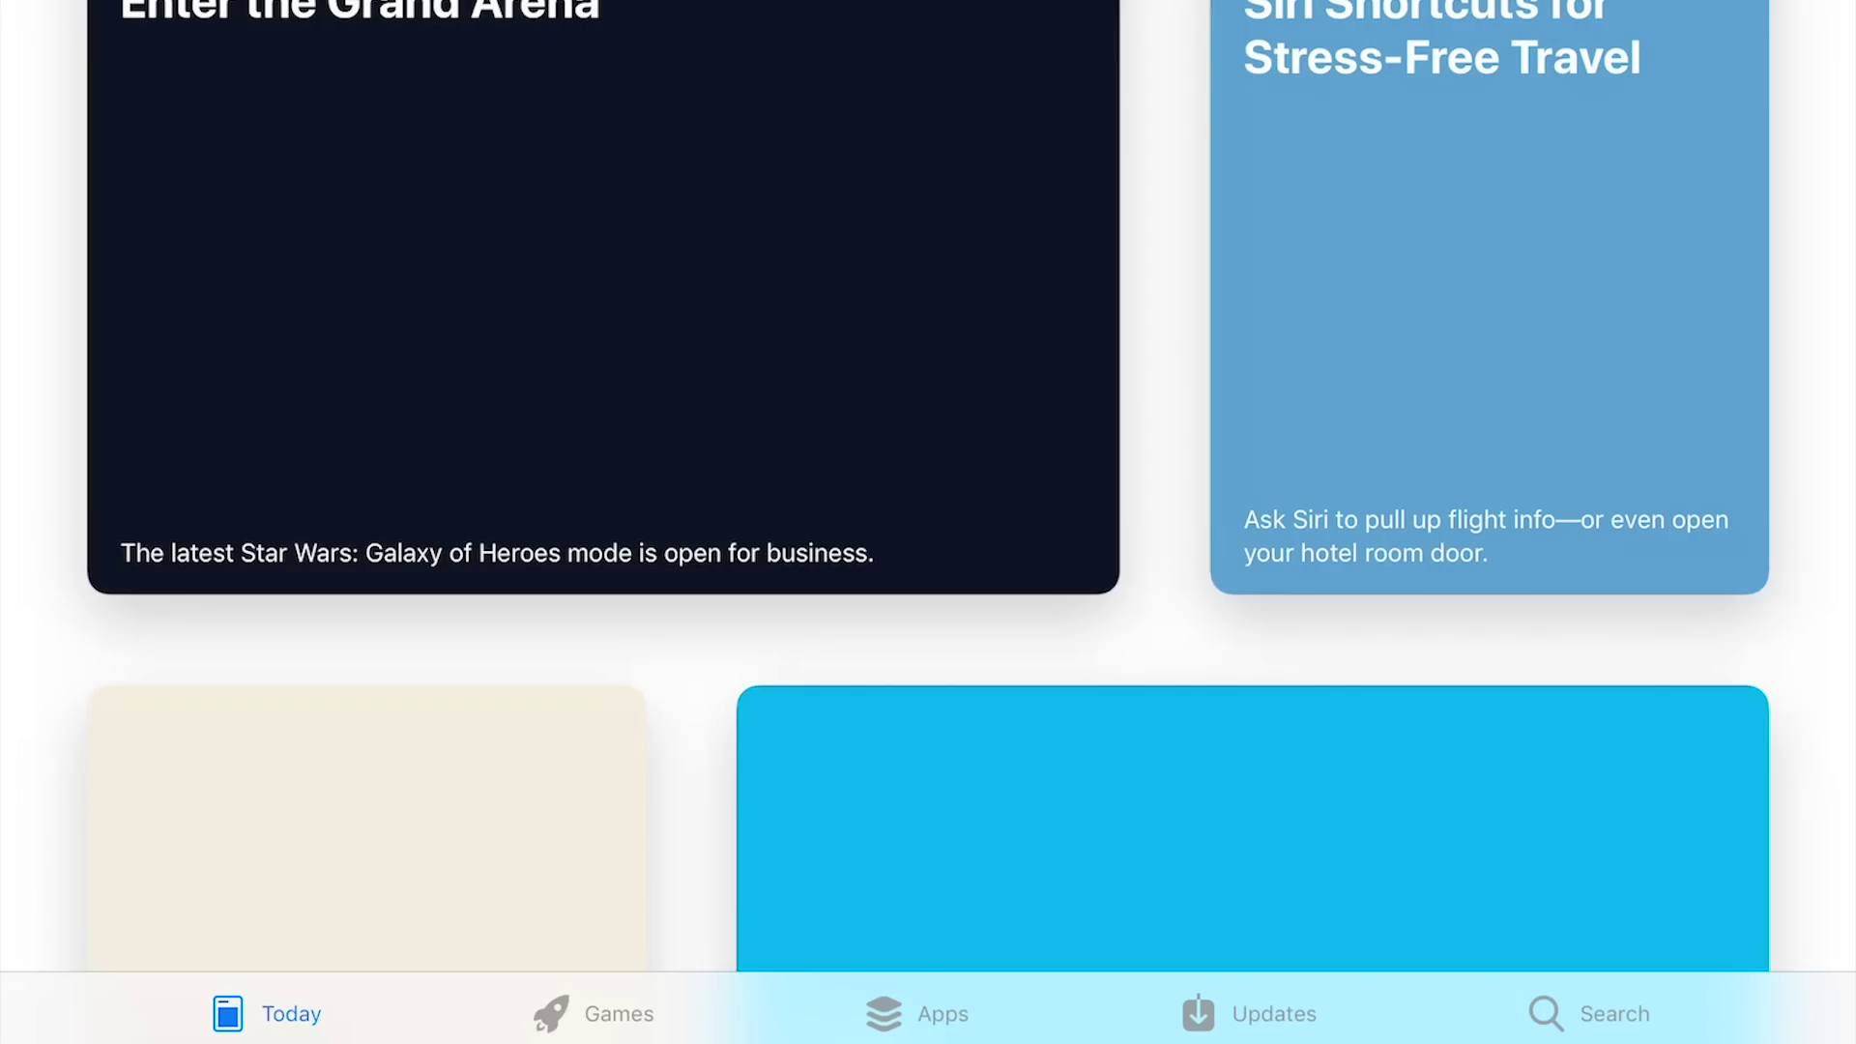
Search the App Store for 'Ifont', then download and open the iFont app
{"action": "left_click", "coordinate": [1590, 1013]}
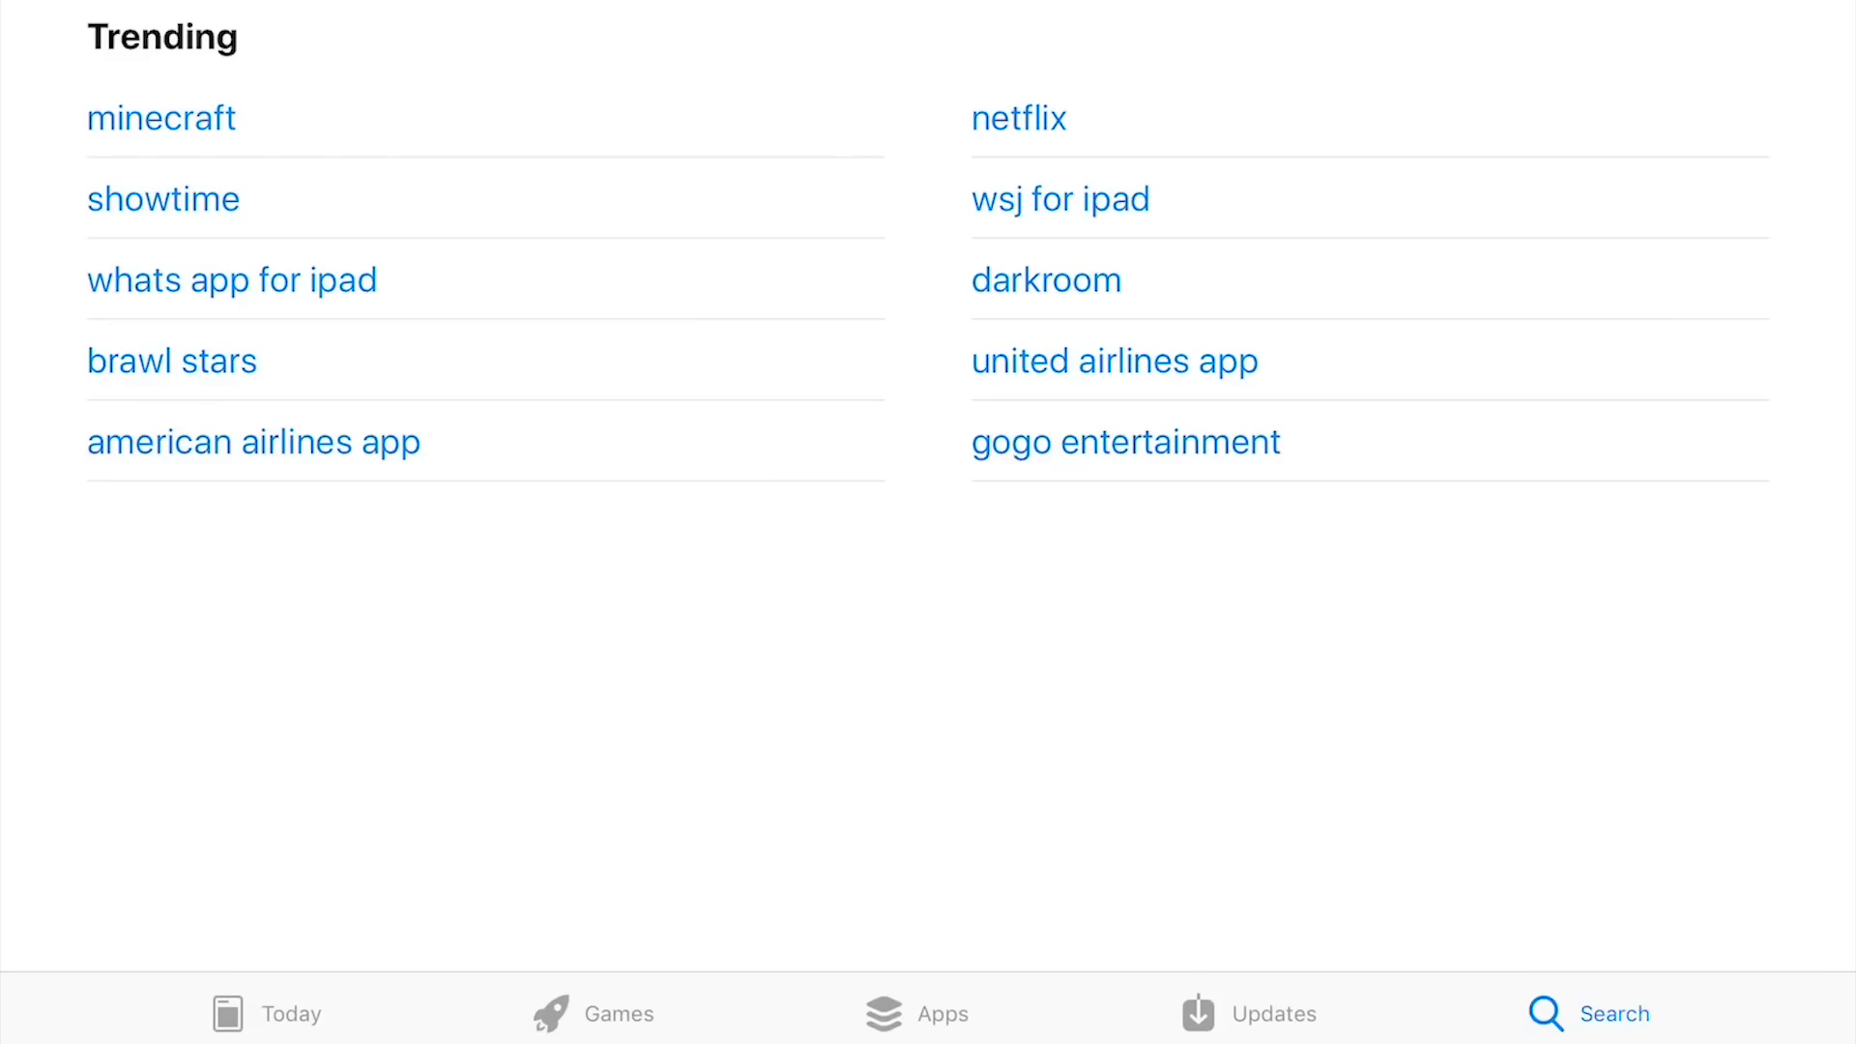
{"action": "left_click", "coordinate": [1590, 1013]}
{"action": "type", "text": "If"}
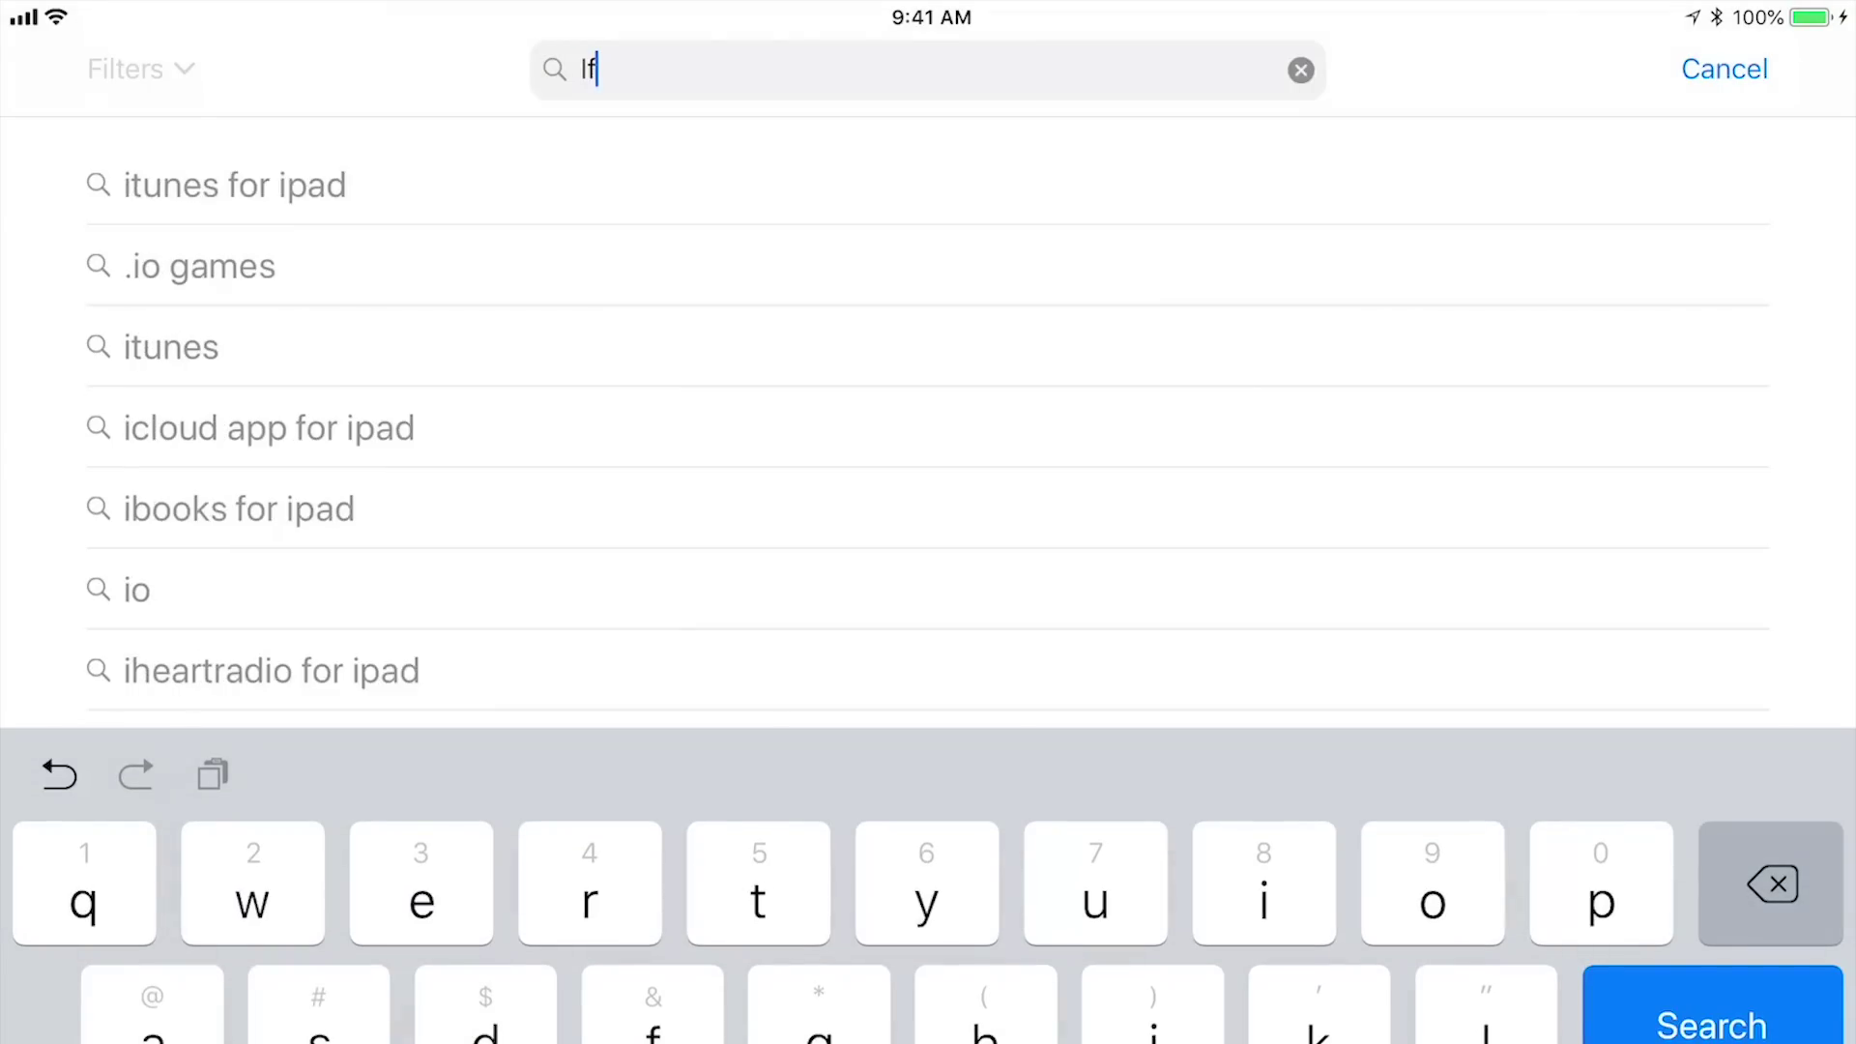
{"action": "type", "text": "ont"}
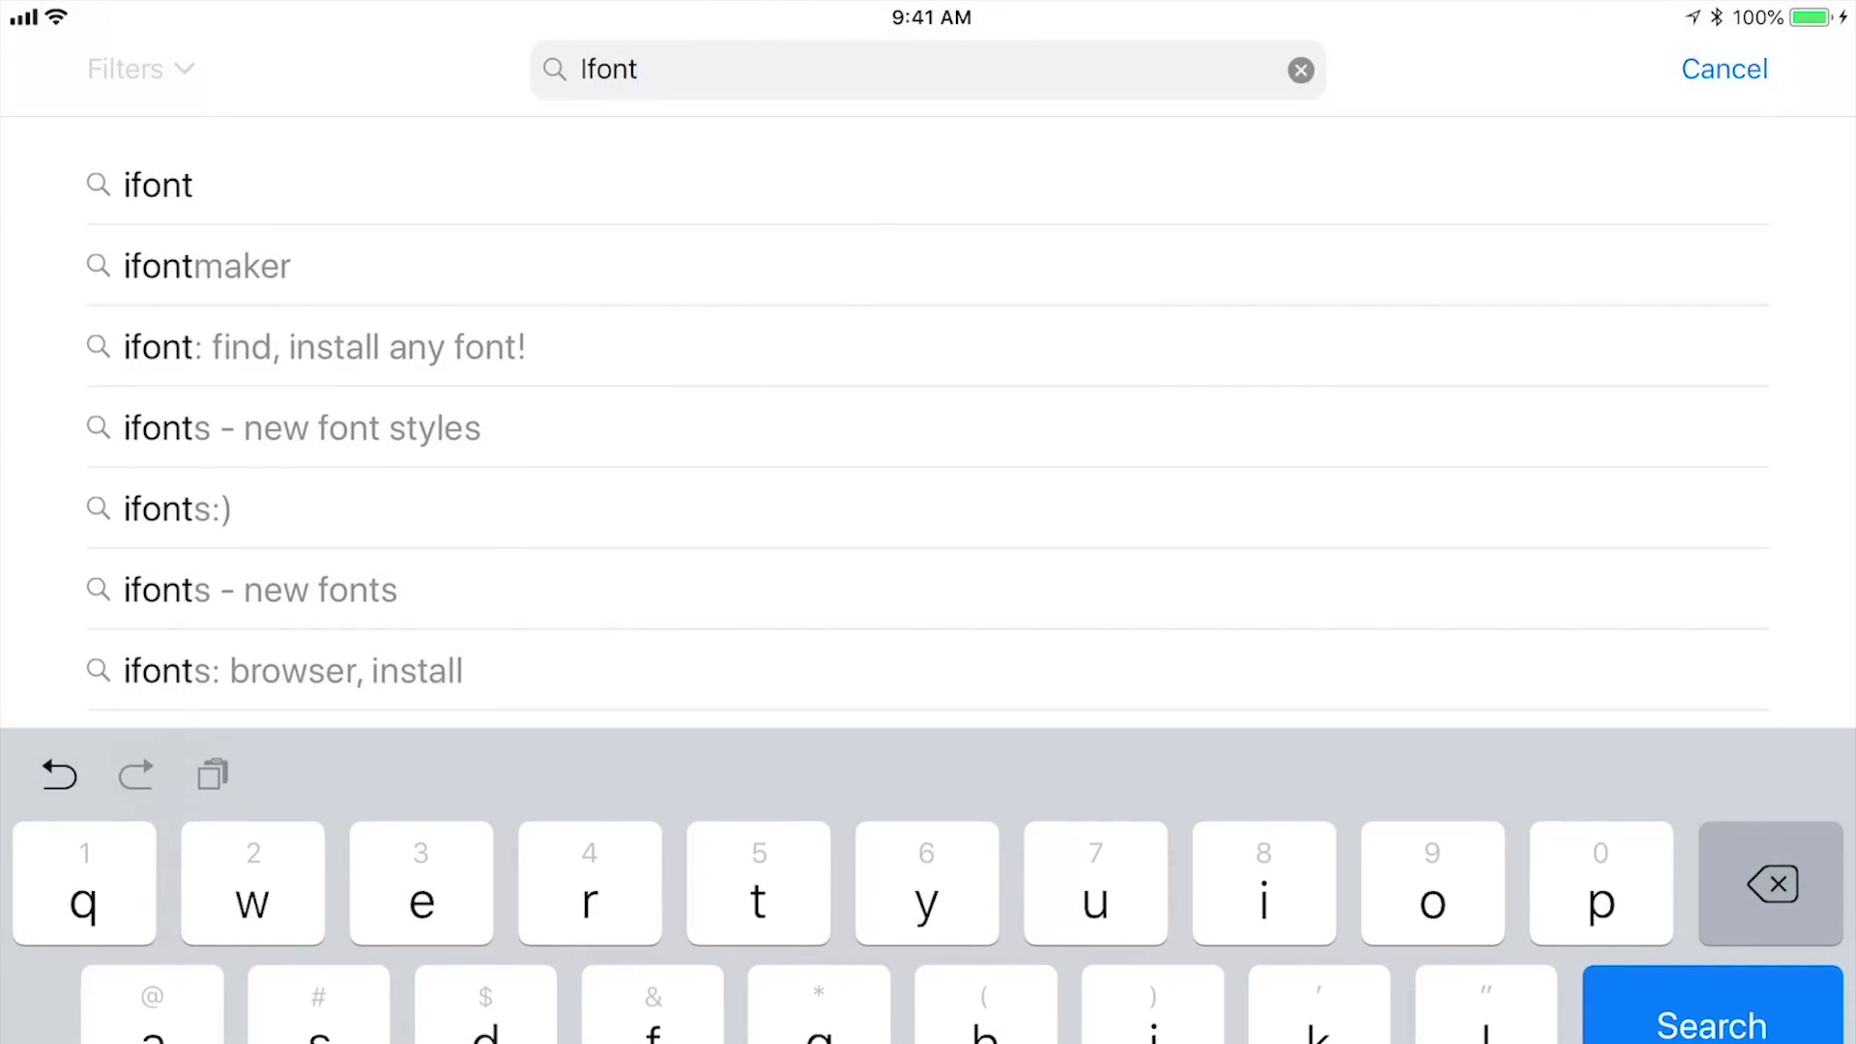
{"action": "key", "text": "Return"}
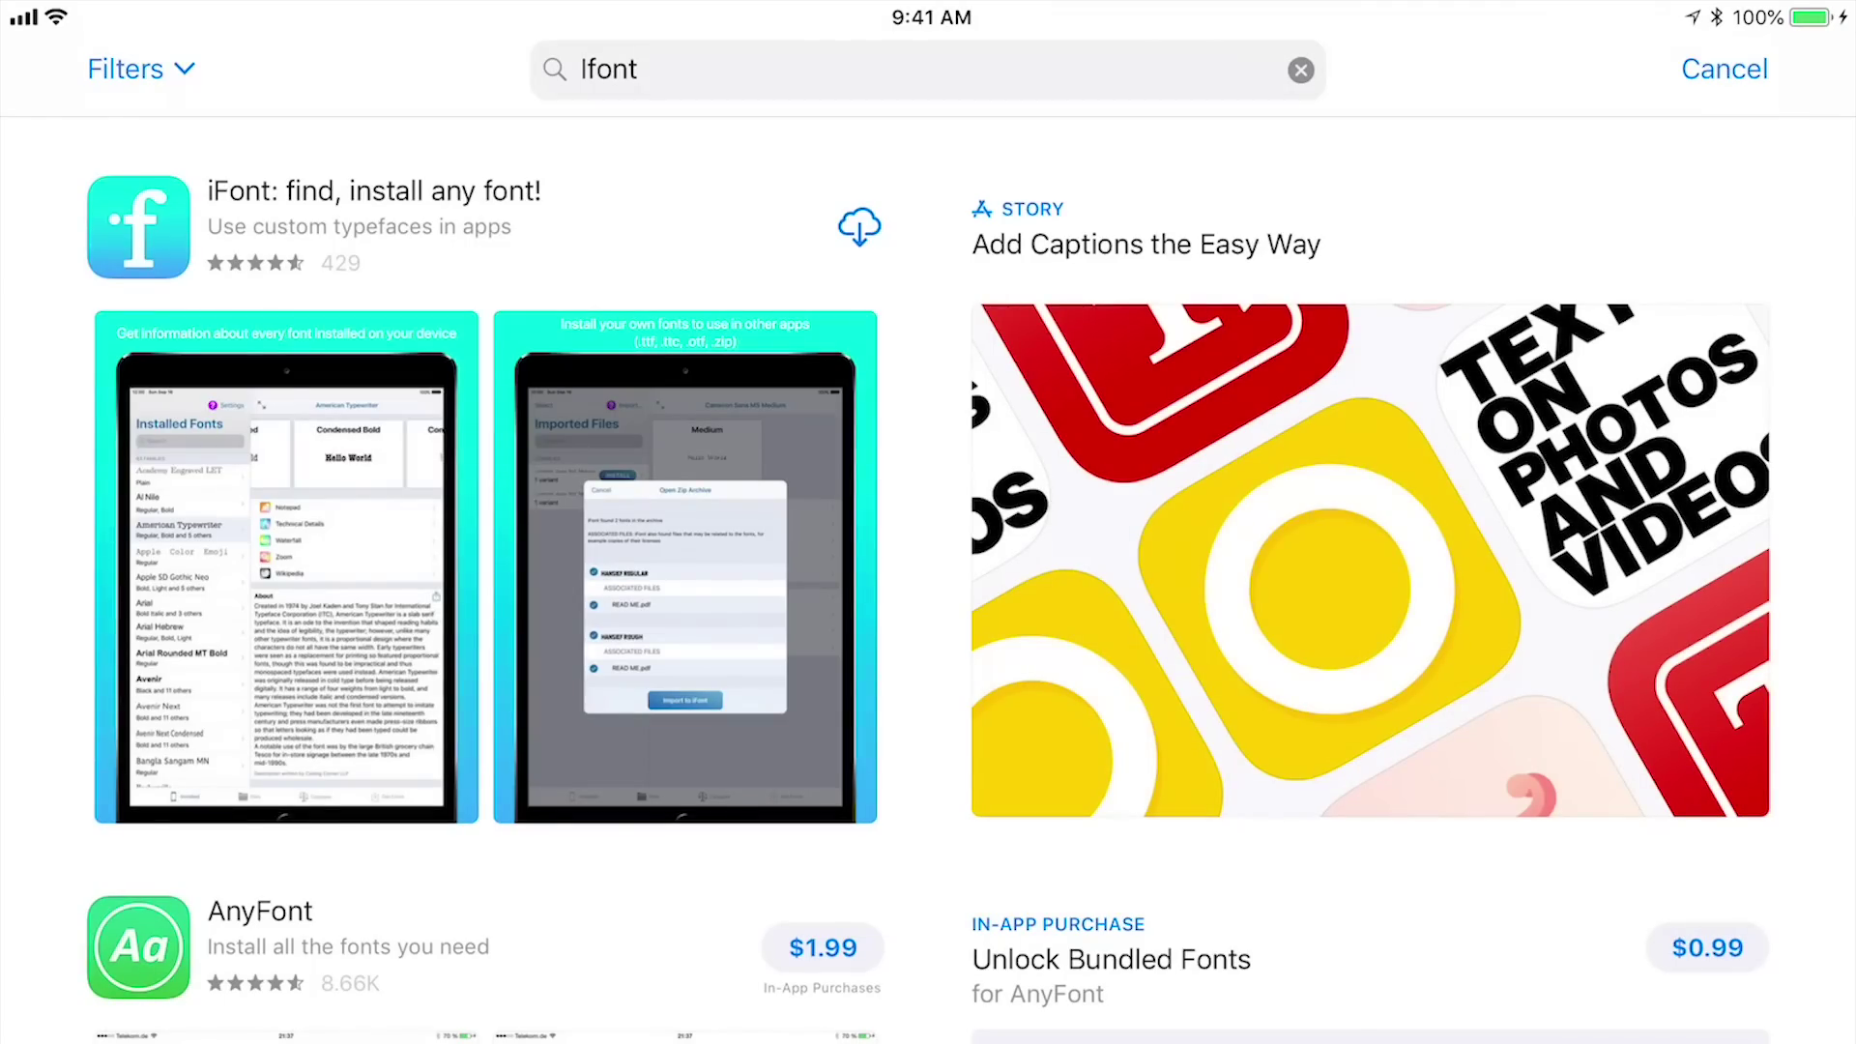
{"action": "left_click", "coordinate": [860, 228]}
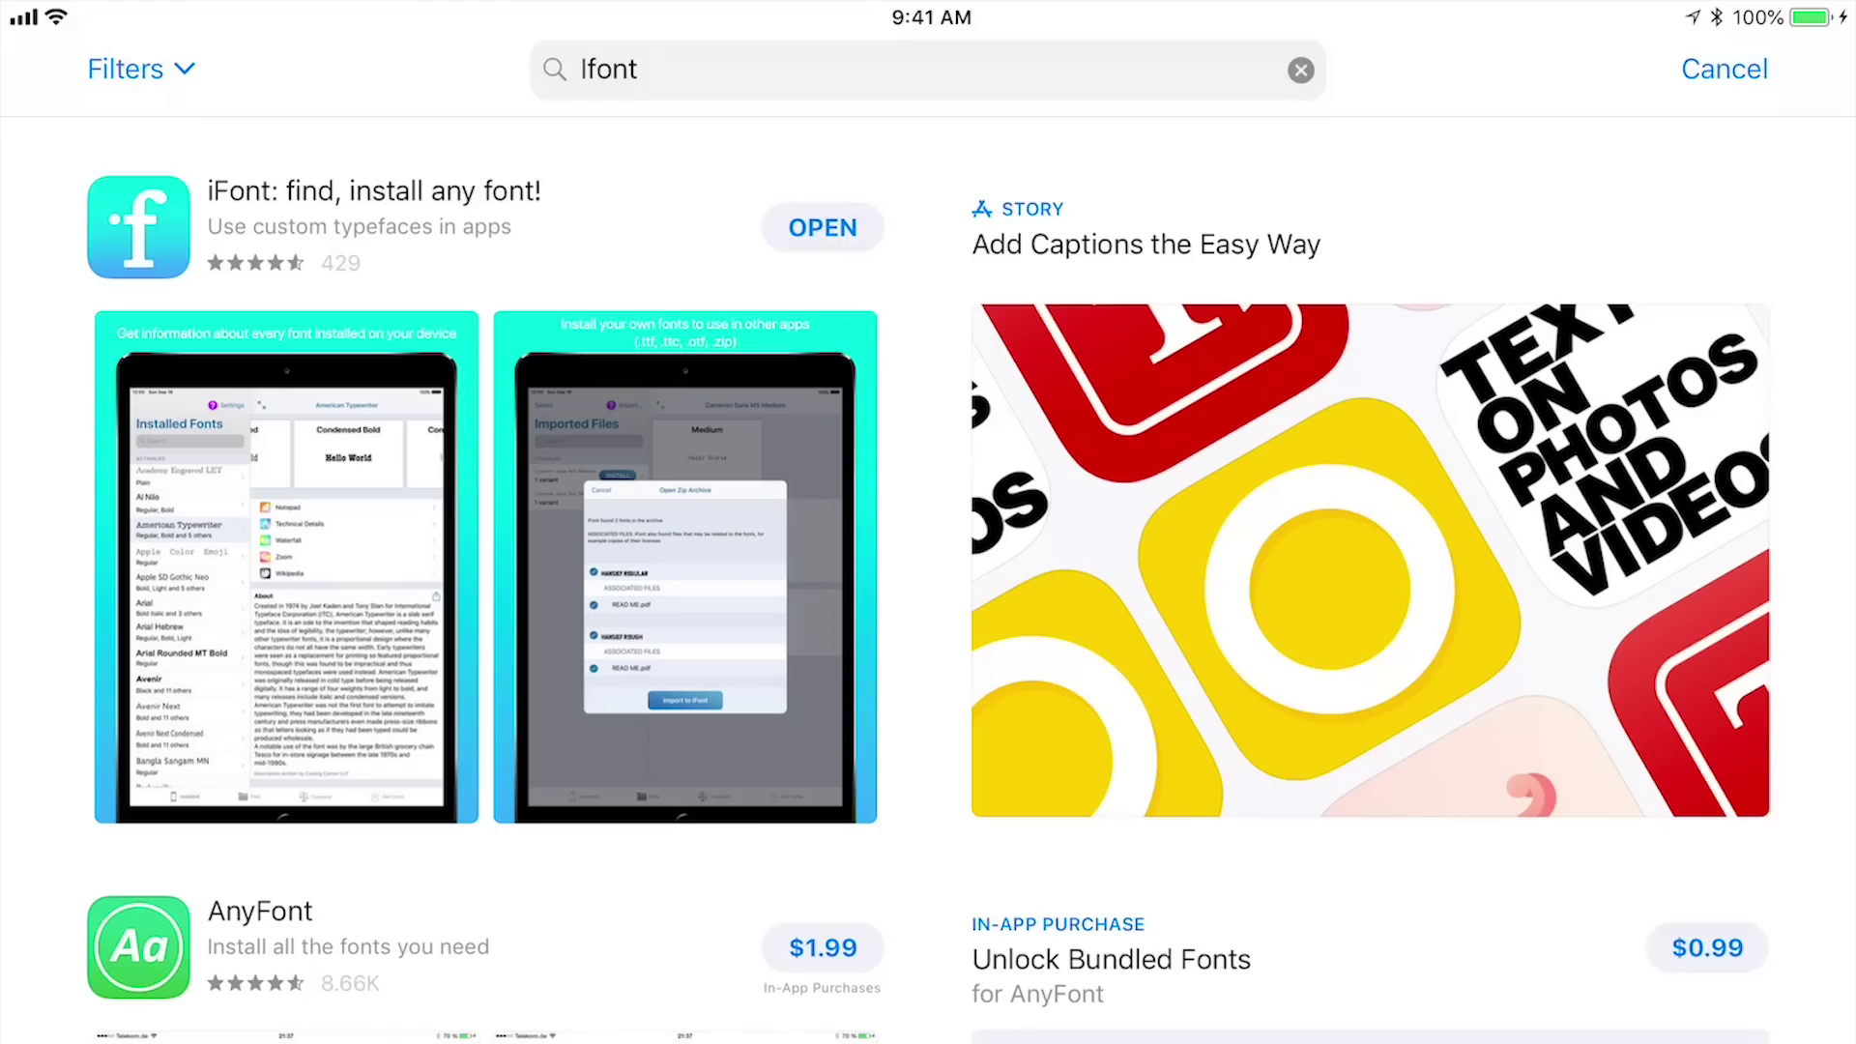
{"action": "left_click", "coordinate": [822, 227]}
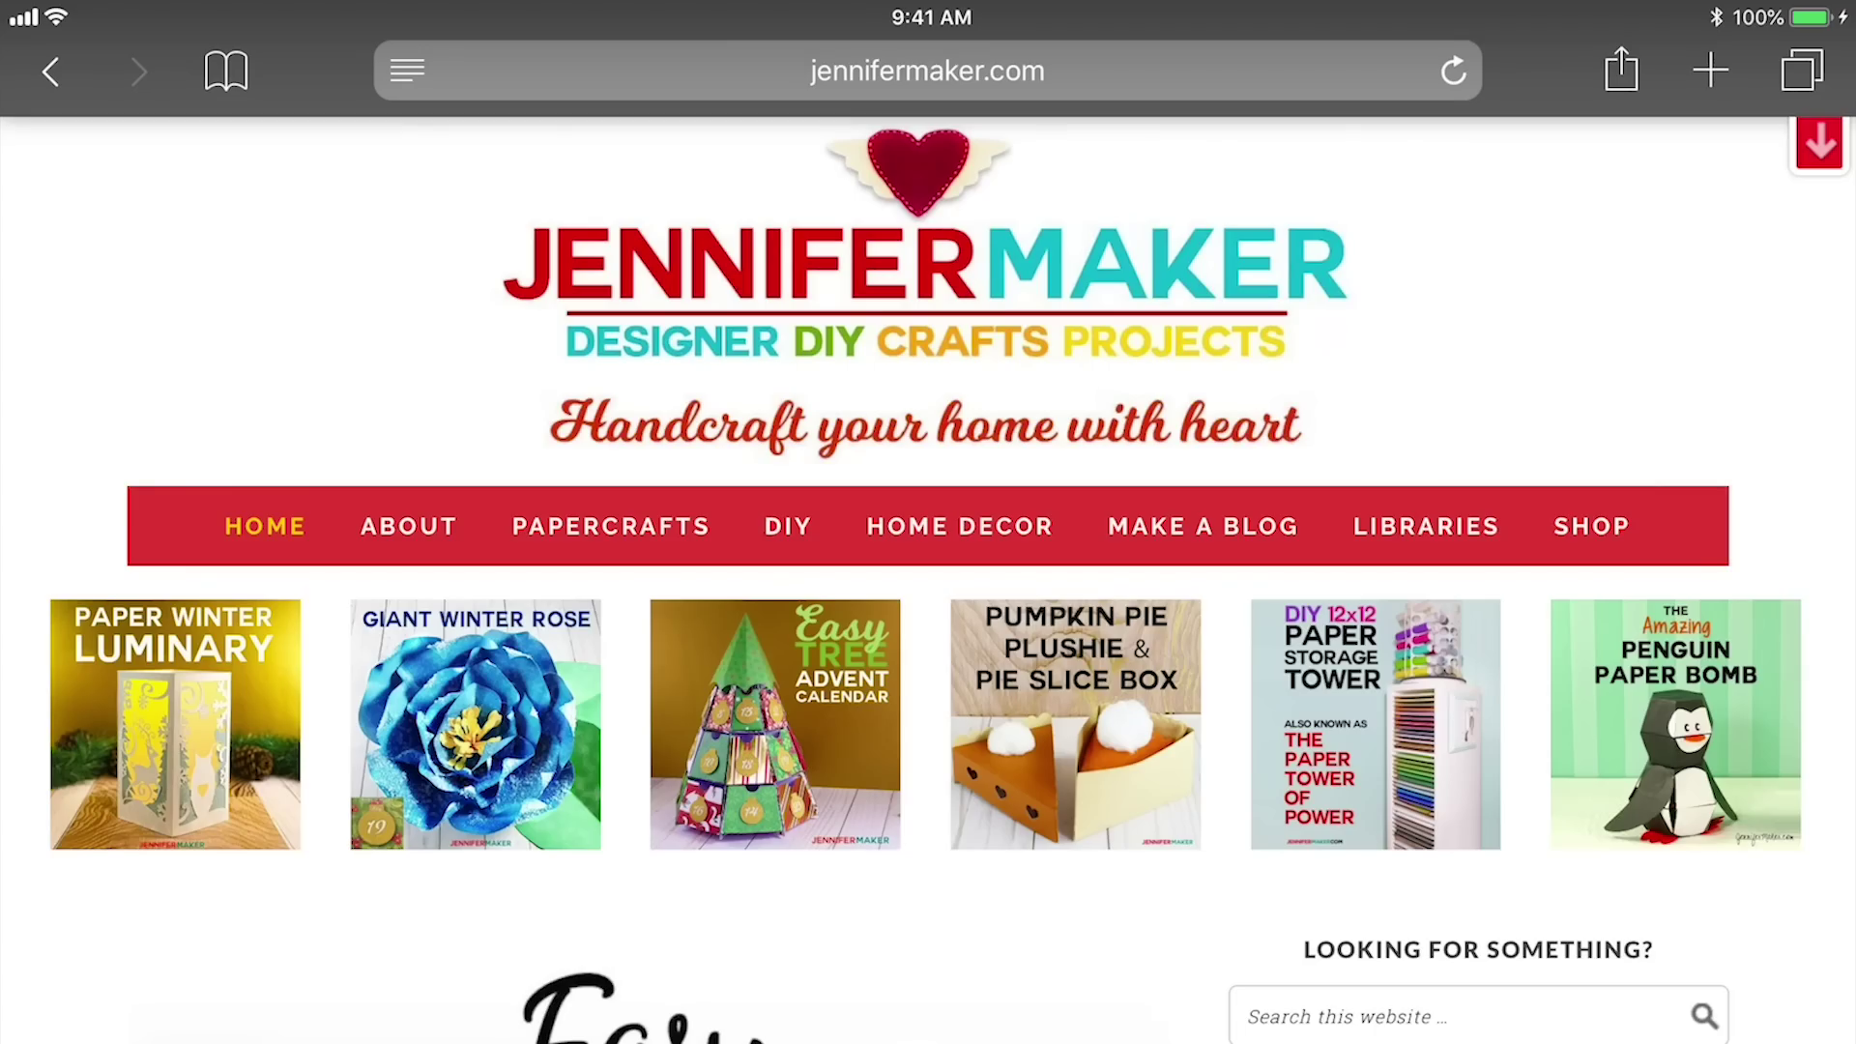
Go to the JenniferMaker Libraries page and enter the Free Resource Library
{"action": "left_click", "coordinate": [1425, 525]}
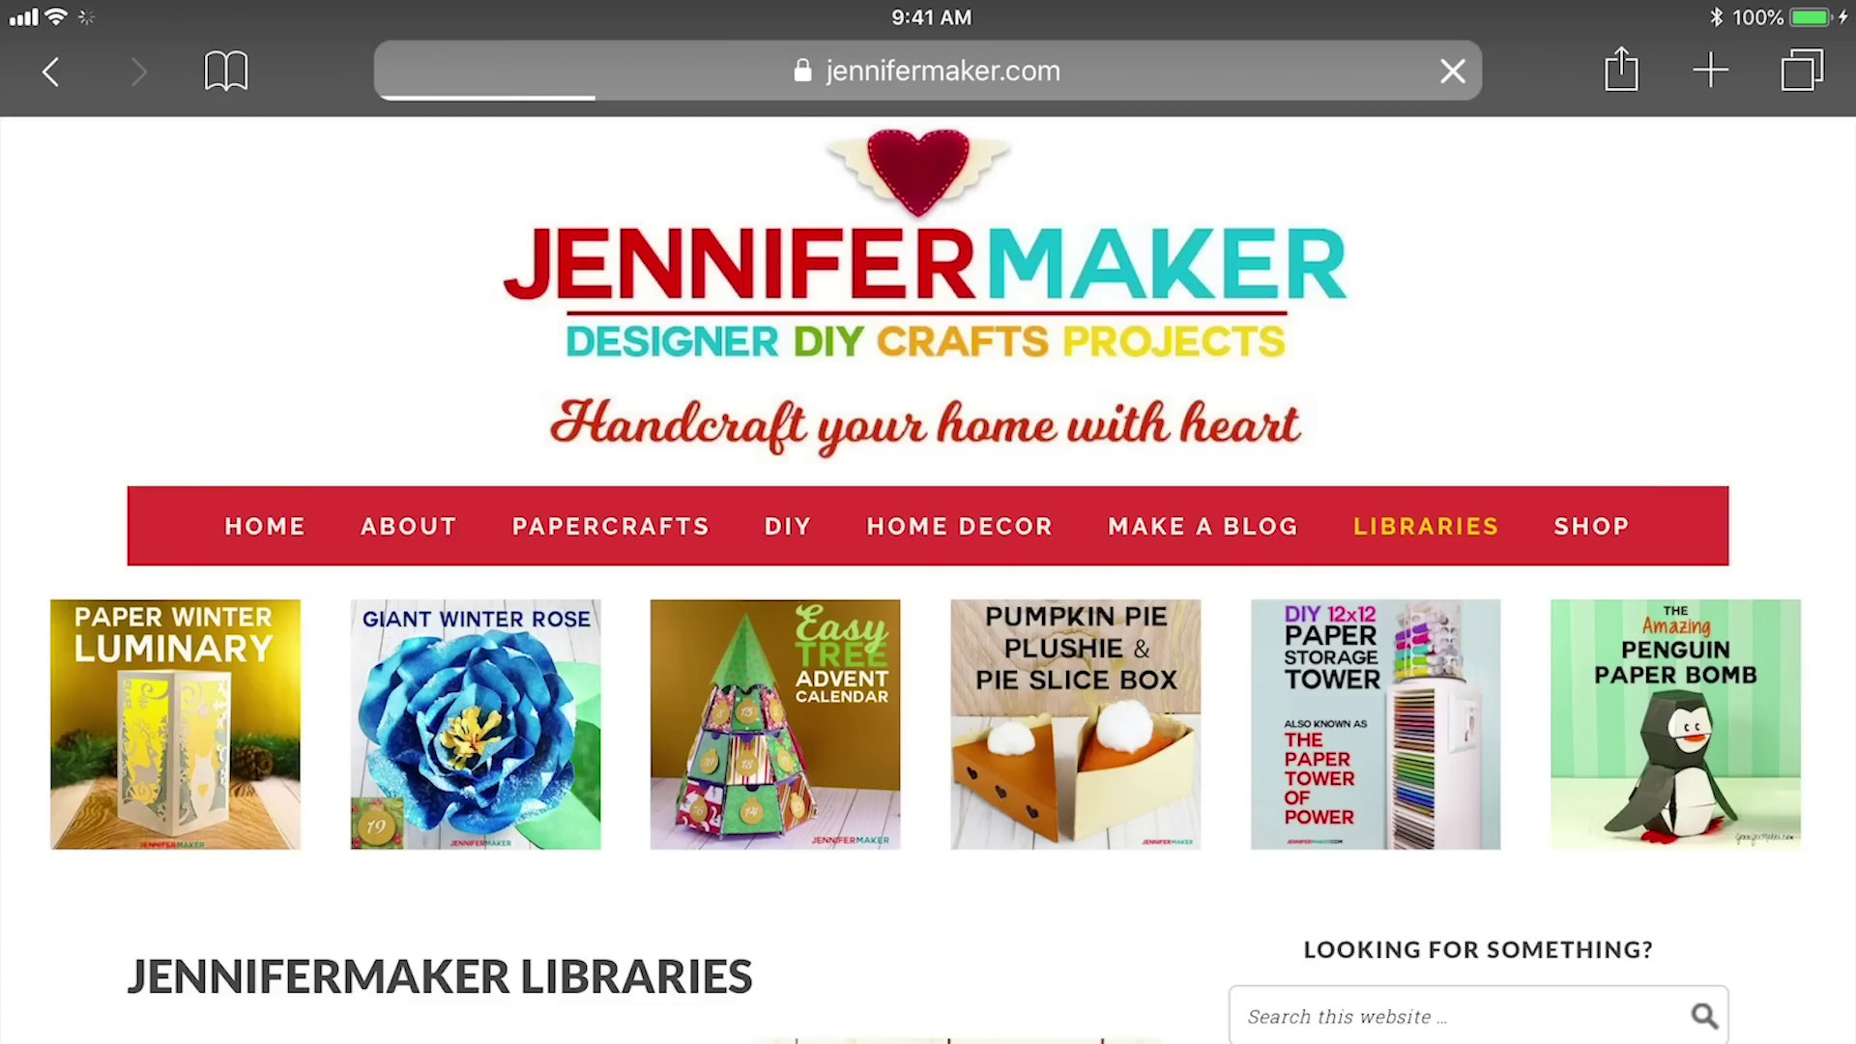
{"action": "scroll", "coordinate": [928, 580], "scroll_direction": "down", "scroll_amount": 10}
{"action": "scroll", "coordinate": [928, 580], "scroll_direction": "down", "scroll_amount": 15}
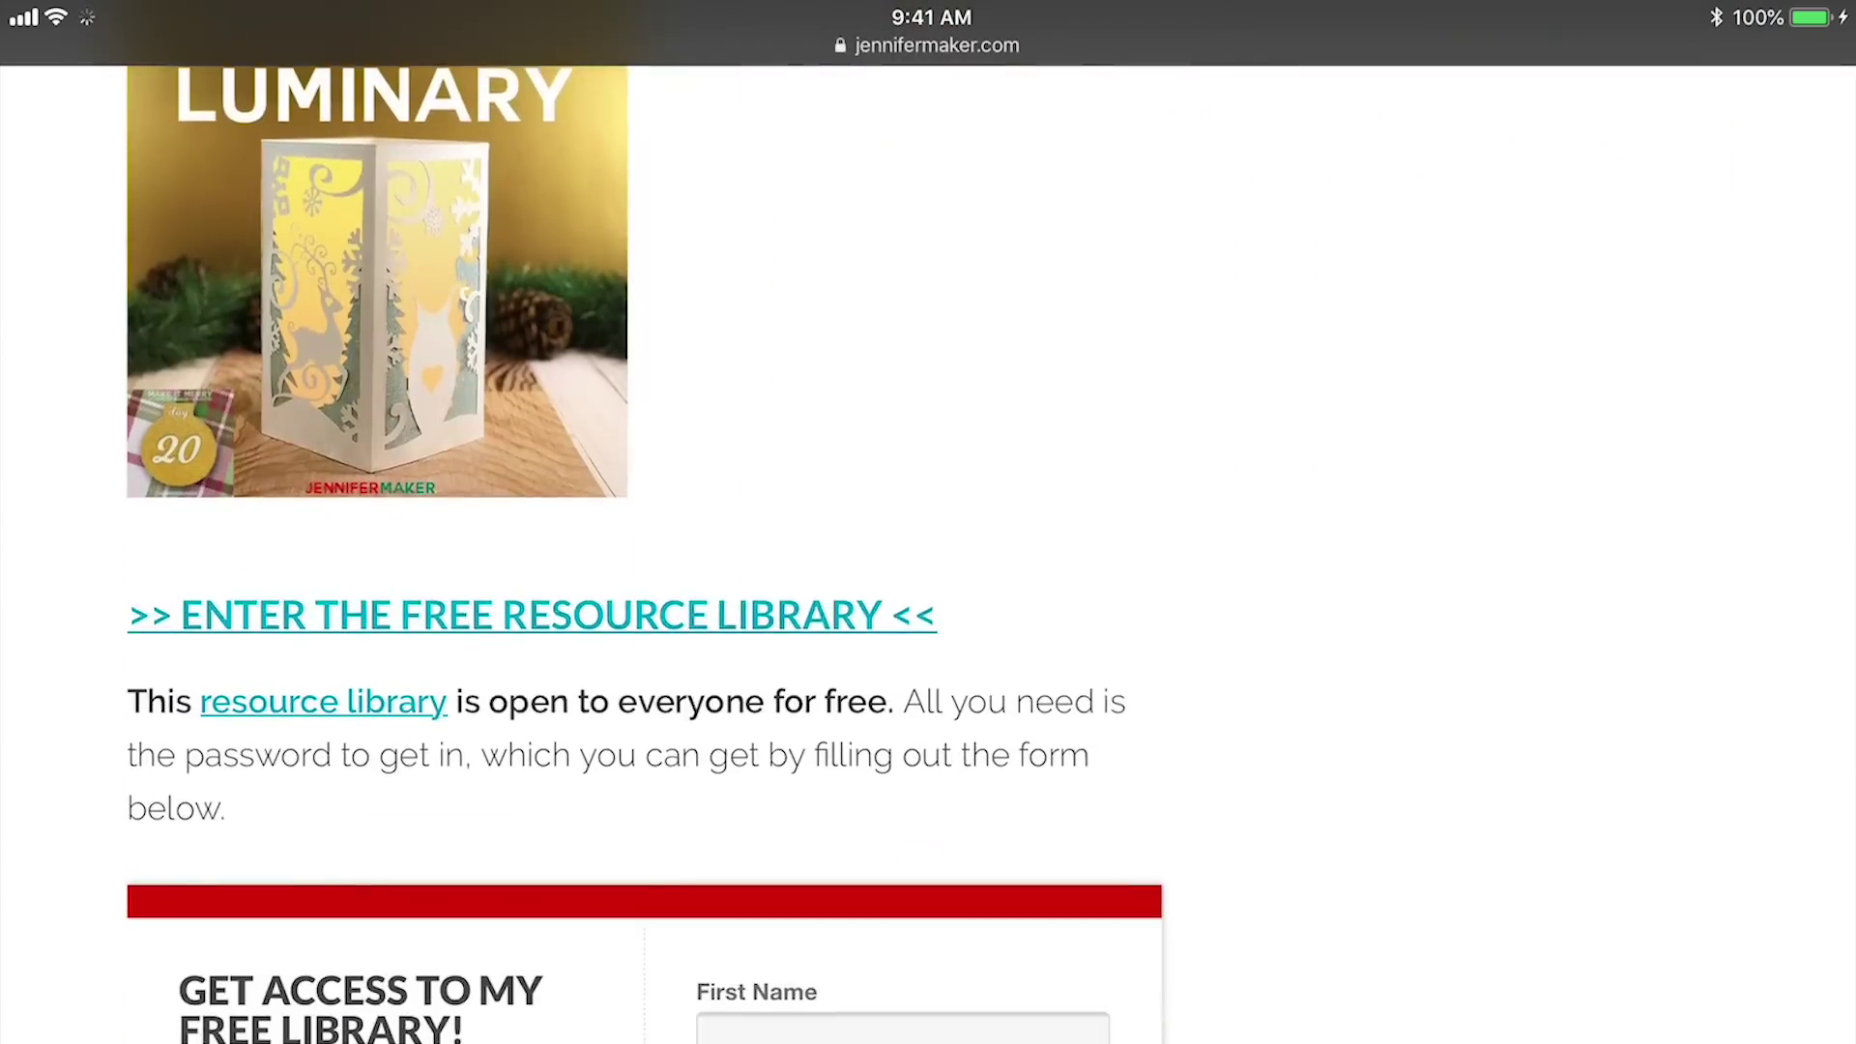
{"action": "left_click", "coordinate": [928, 45]}
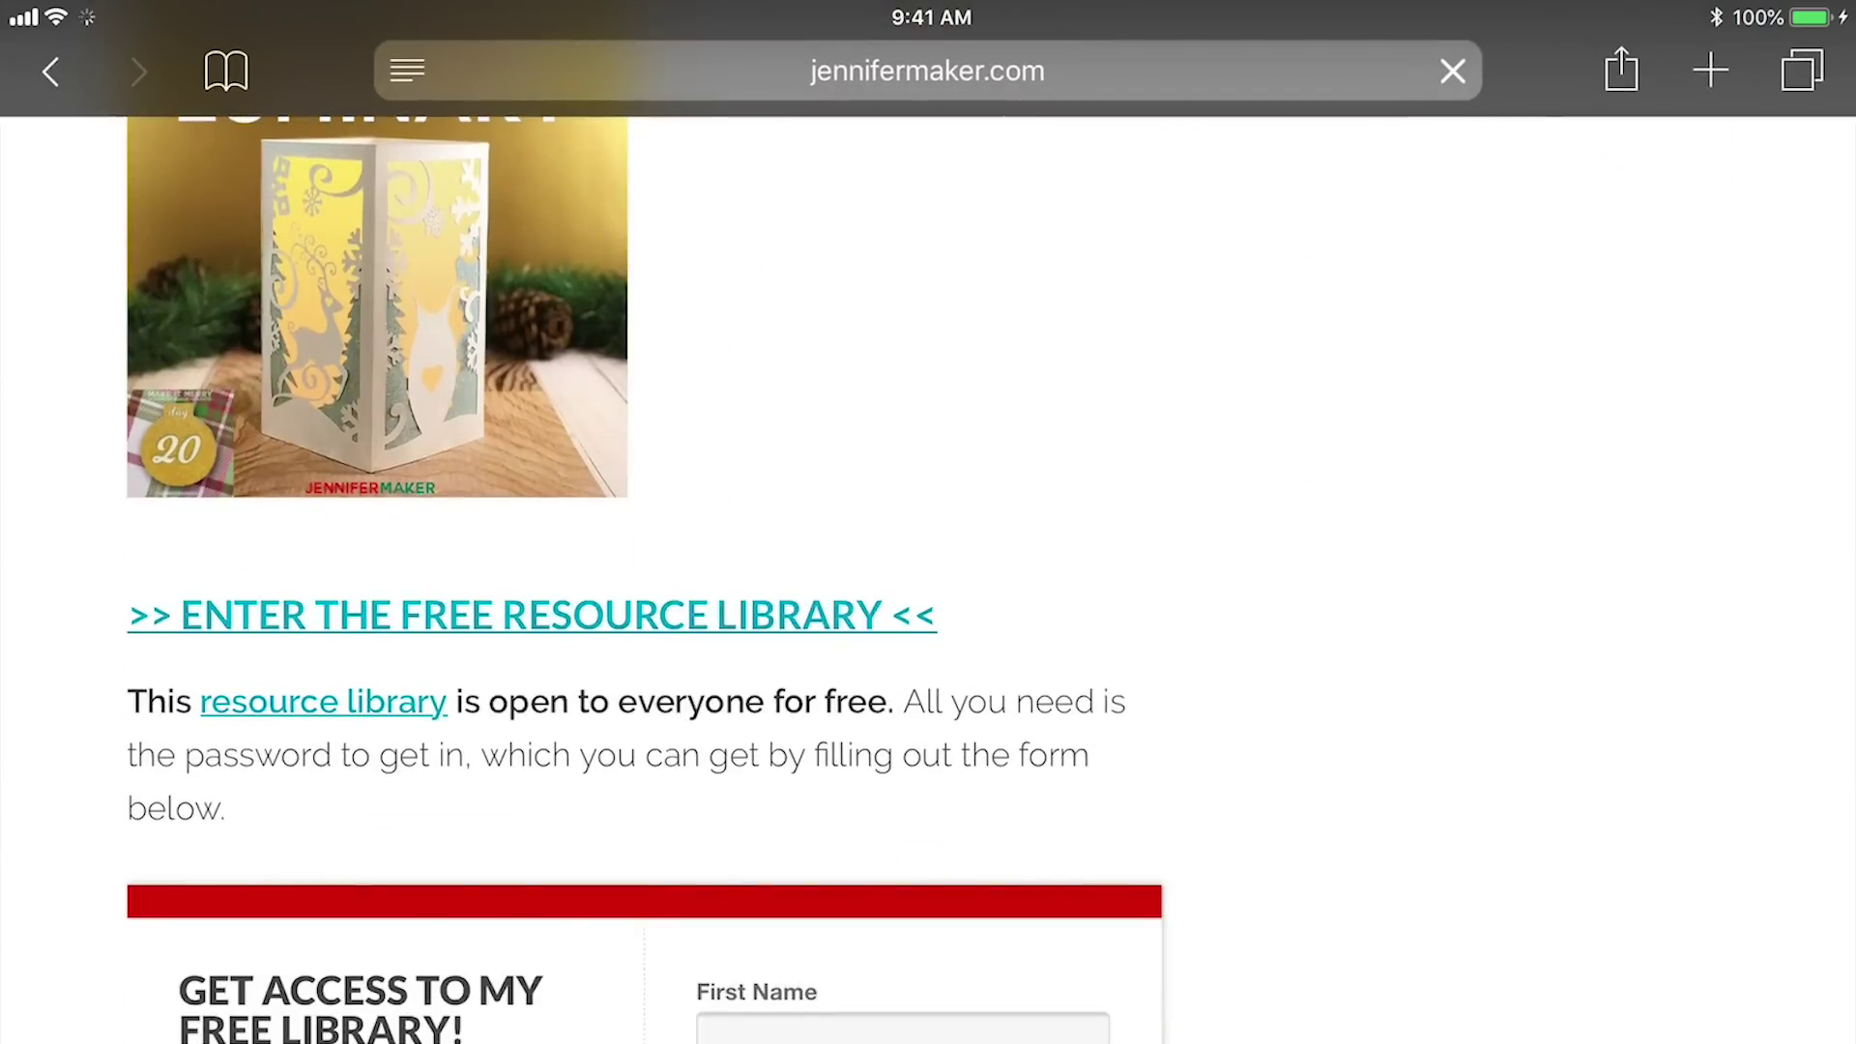
{"action": "left_click", "coordinate": [531, 615]}
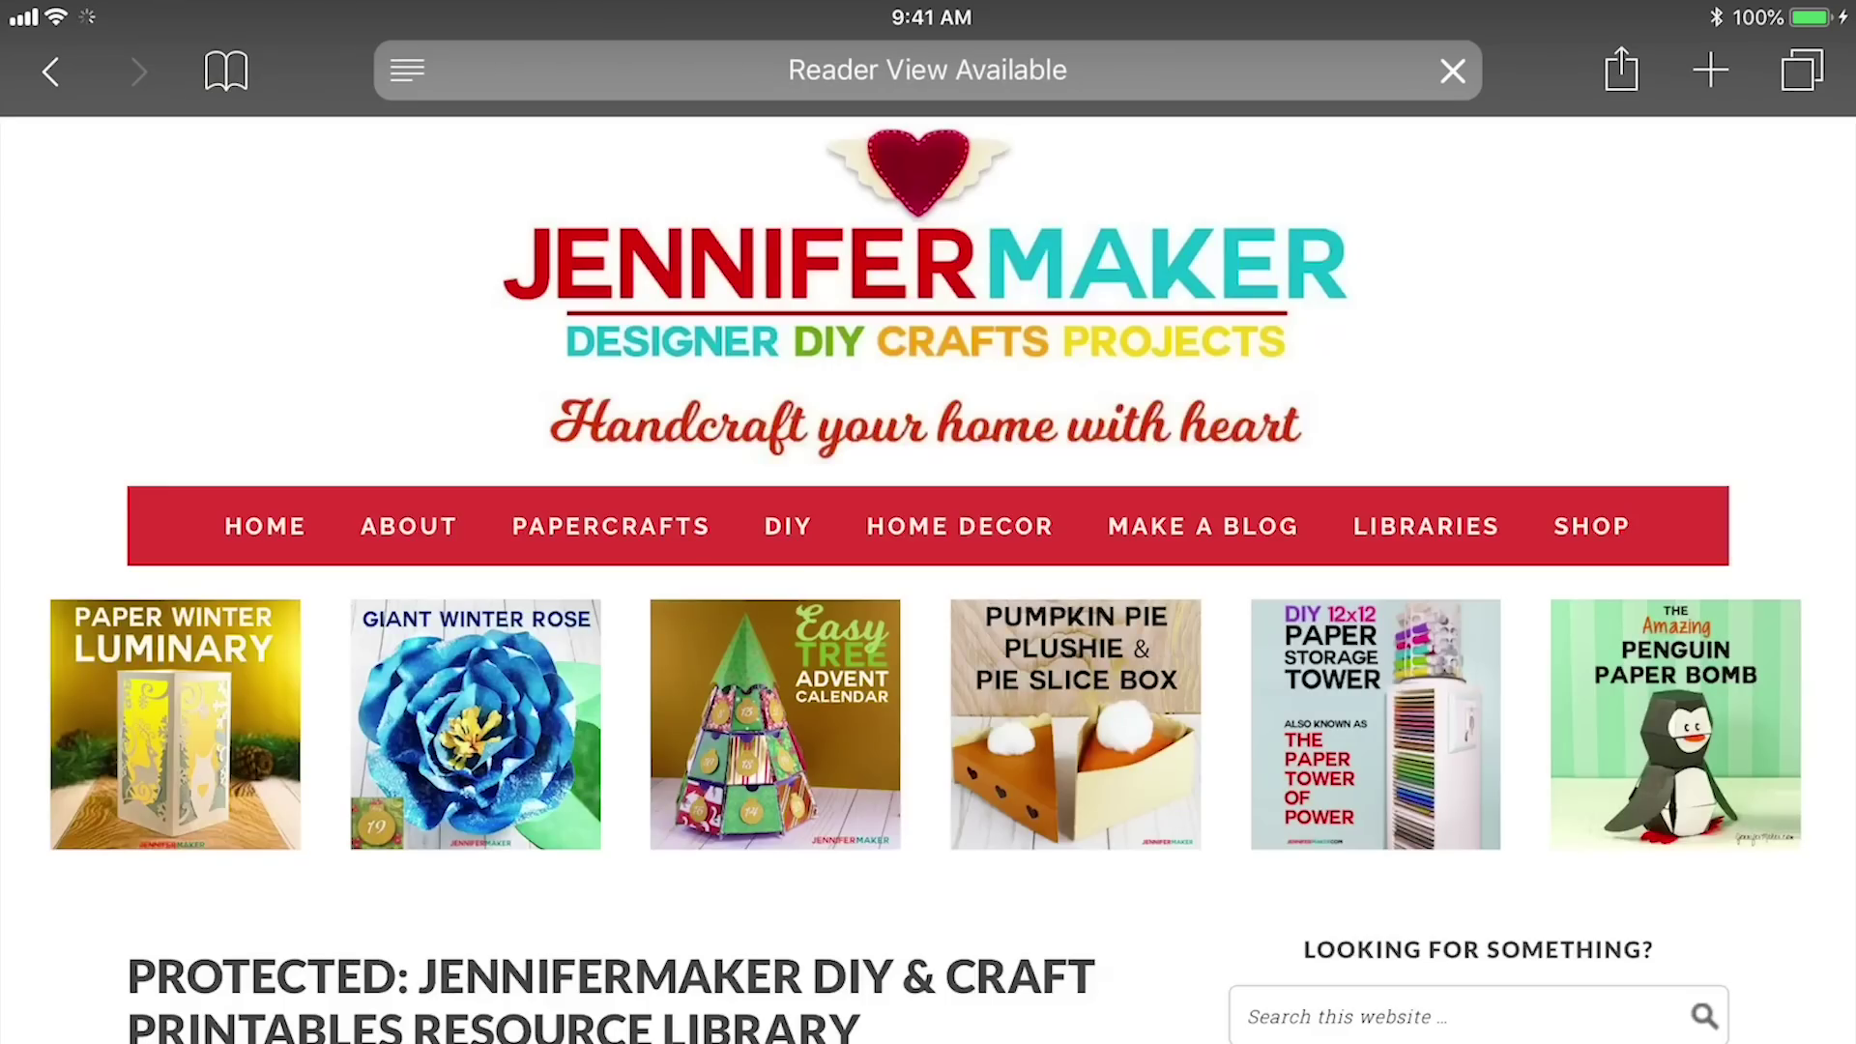
{"action": "scroll", "coordinate": [928, 580], "scroll_direction": "down", "scroll_amount": 3}
{"action": "scroll", "coordinate": [928, 580], "scroll_direction": "down", "scroll_amount": 5}
Unlock the library with its password and scroll down to the project list
{"action": "left_click", "coordinate": [609, 808]}
{"action": "type", "text": "***********e"}
{"action": "key", "text": "Return"}
{"action": "scroll", "coordinate": [928, 580], "scroll_direction": "down", "scroll_amount": 20}
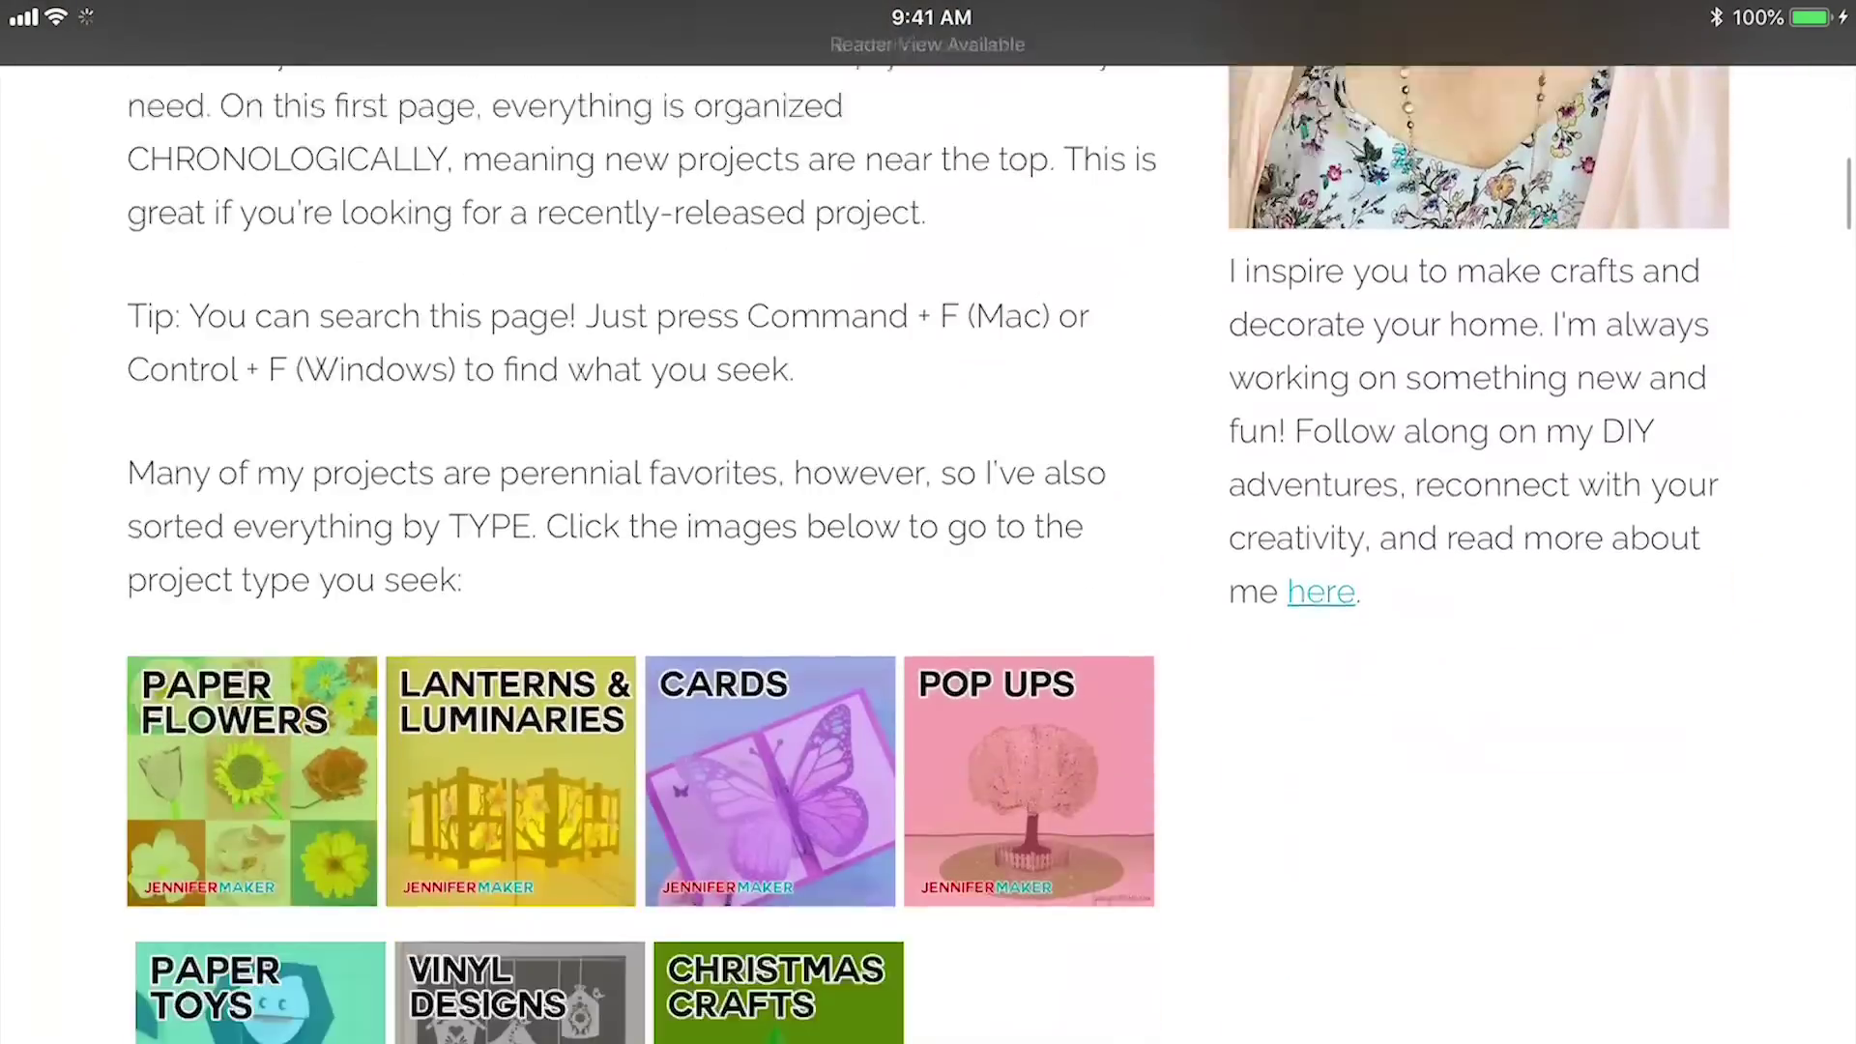
{"action": "scroll", "coordinate": [638, 522], "scroll_direction": "down", "scroll_amount": 6}
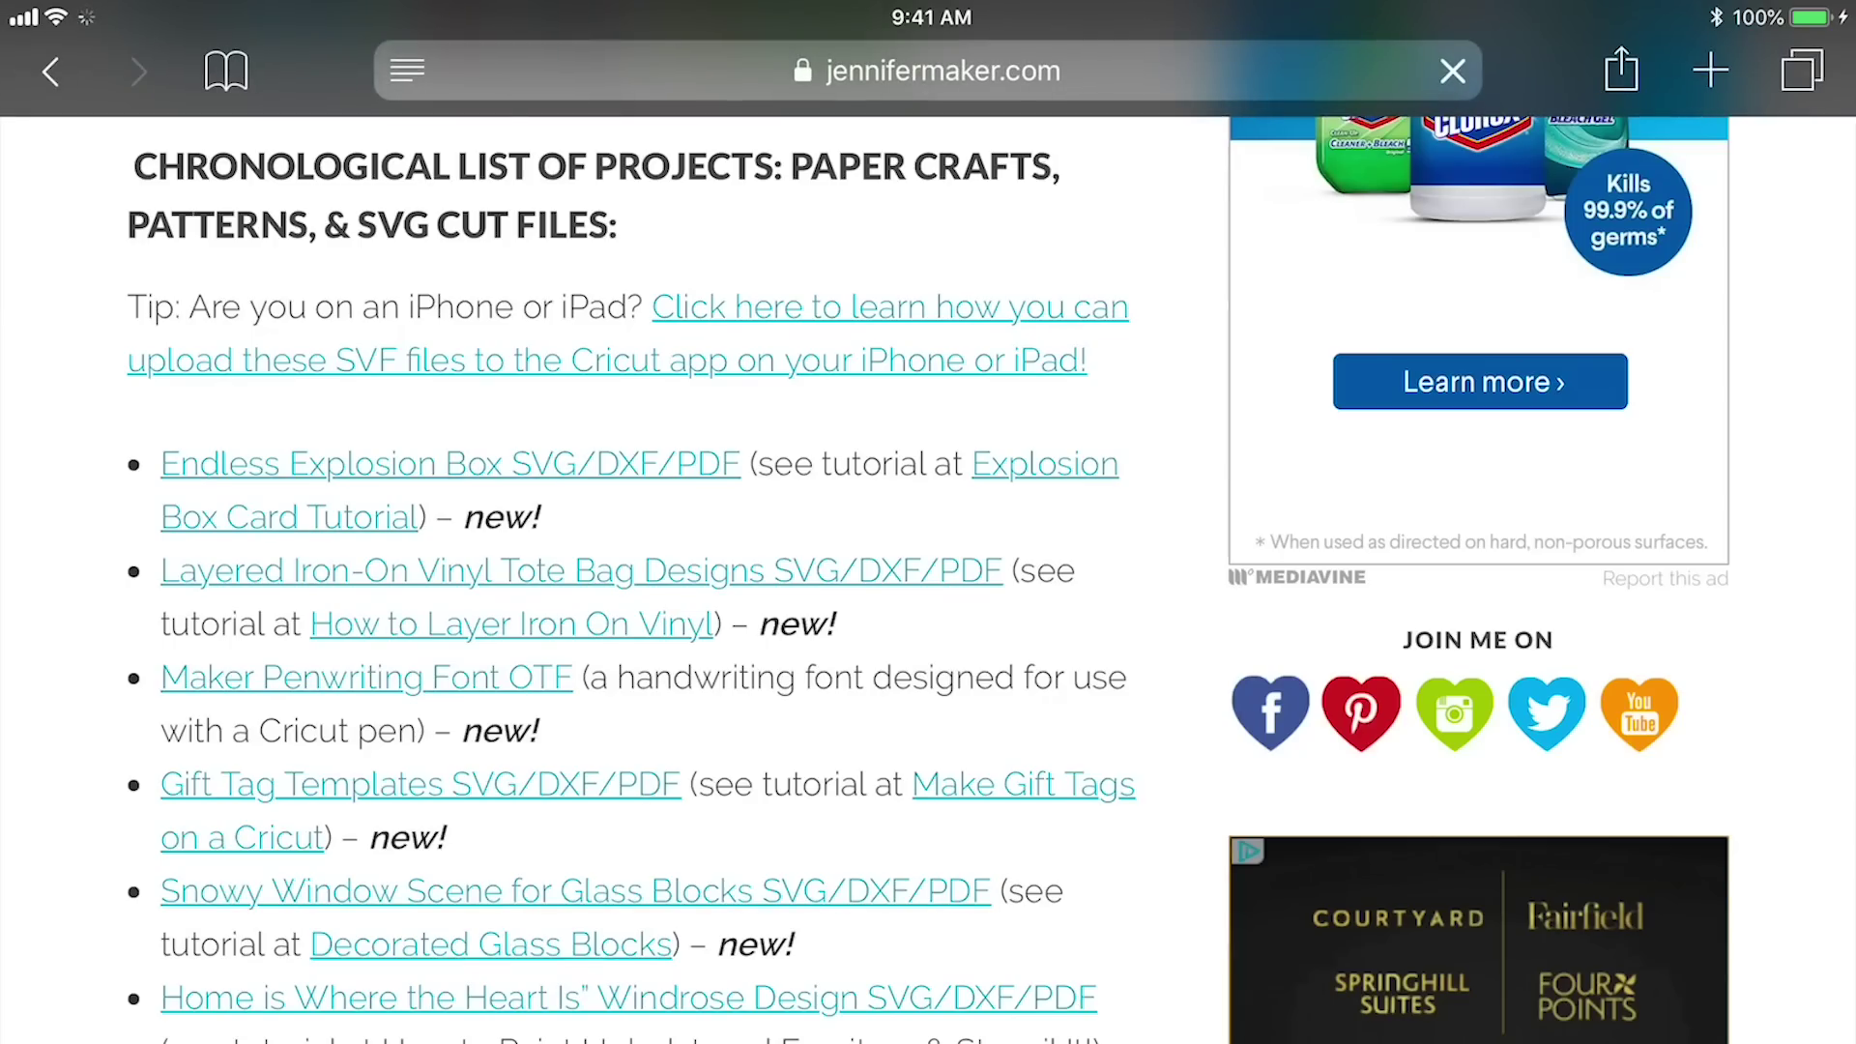
{"action": "left_click", "coordinate": [927, 71]}
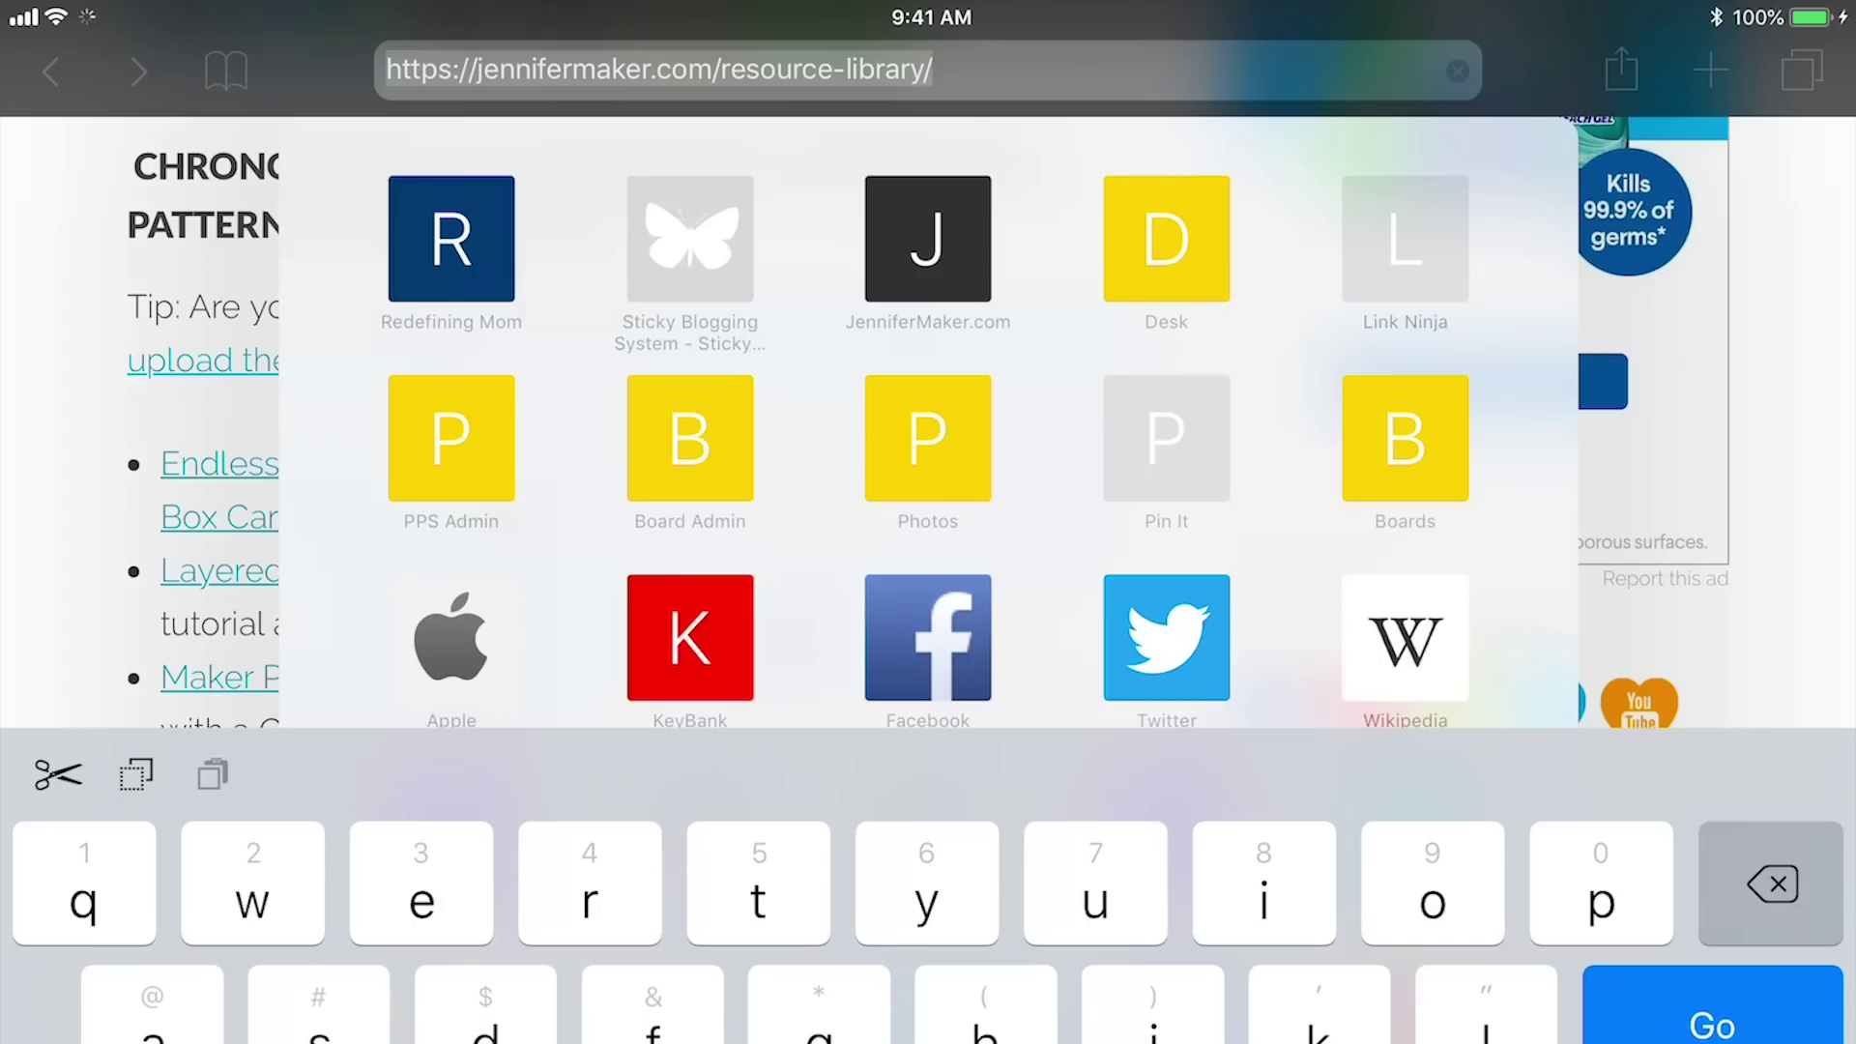
Replace the Safari address with 'font'
{"action": "left_click", "coordinate": [933, 70]}
{"action": "key", "text": "BackSpace"}
{"action": "key", "text": "BackSpace"}
{"action": "key", "text": "BackSpace"}
{"action": "key", "text": "BackSpace"}
{"action": "key", "text": "BackSpace"}
{"action": "key", "text": "BackSpace"}
{"action": "key", "text": "BackSpace"}
{"action": "key", "text": "BackSpace"}
{"action": "key", "text": "BackSpace"}
{"action": "key", "text": "BackSpace"}
{"action": "key", "text": "BackSpace"}
{"action": "key", "text": "BackSpace"}
{"action": "key", "text": "BackSpace"}
{"action": "key", "text": "BackSpace"}
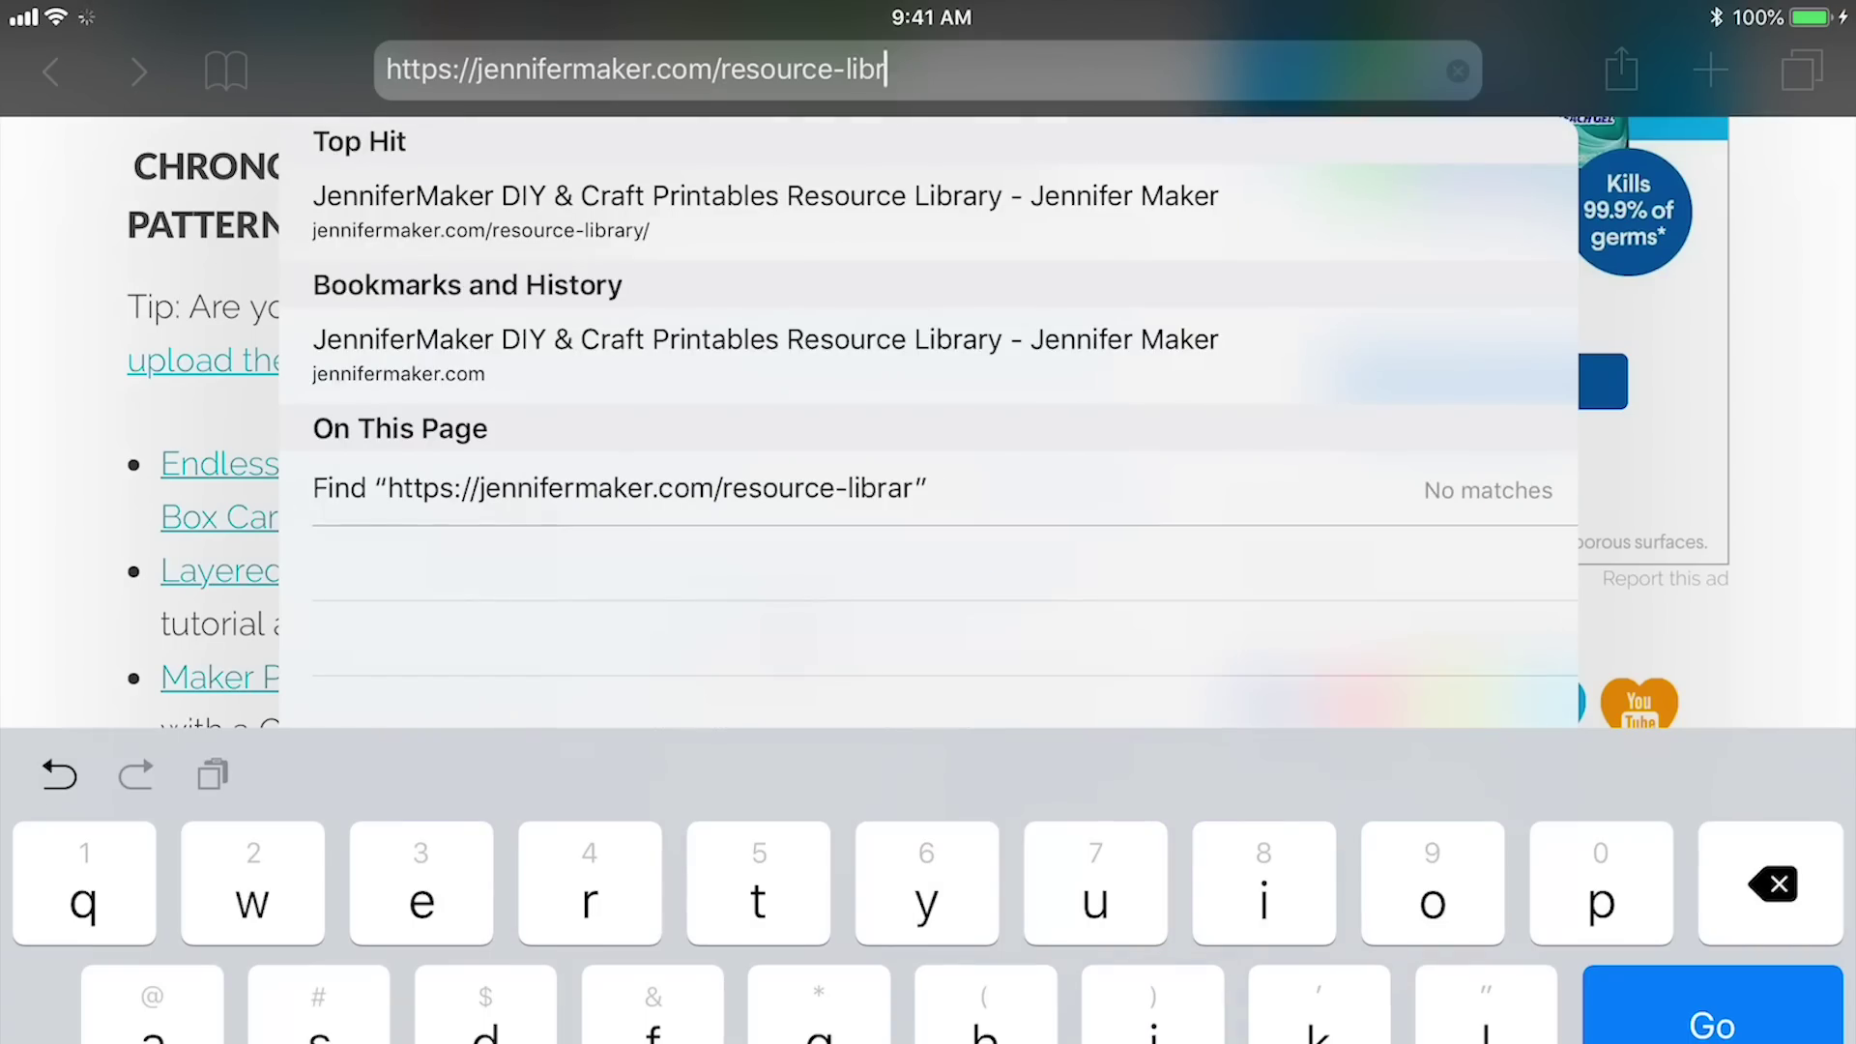
{"action": "key", "text": "BackSpace"}
{"action": "key", "text": "BackSpace"}
{"action": "key", "text": "BackSpace"}
{"action": "key", "text": "BackSpace"}
{"action": "key", "text": "BackSpace"}
{"action": "key", "text": "BackSpace"}
{"action": "key", "text": "BackSpace"}
{"action": "key", "text": "BackSpace"}
{"action": "key", "text": "BackSpace"}
{"action": "key", "text": "BackSpace"}
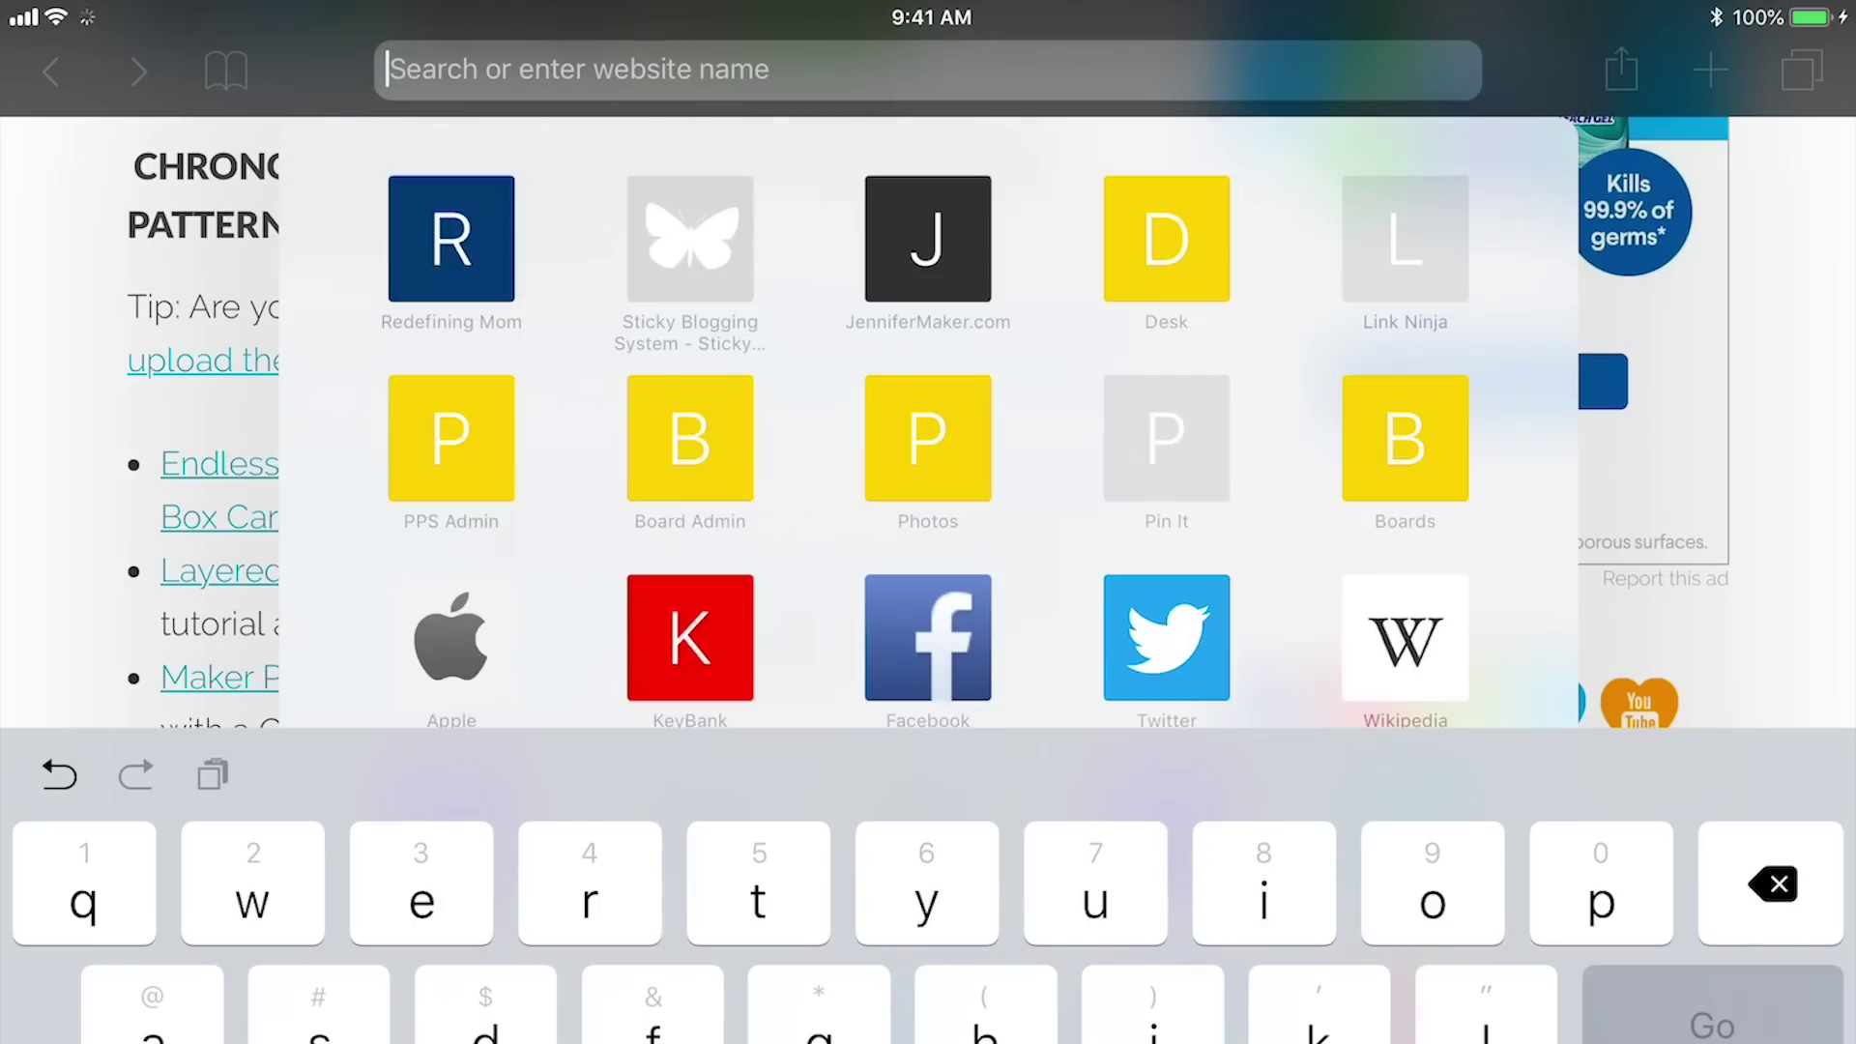
{"action": "type", "text": "f"}
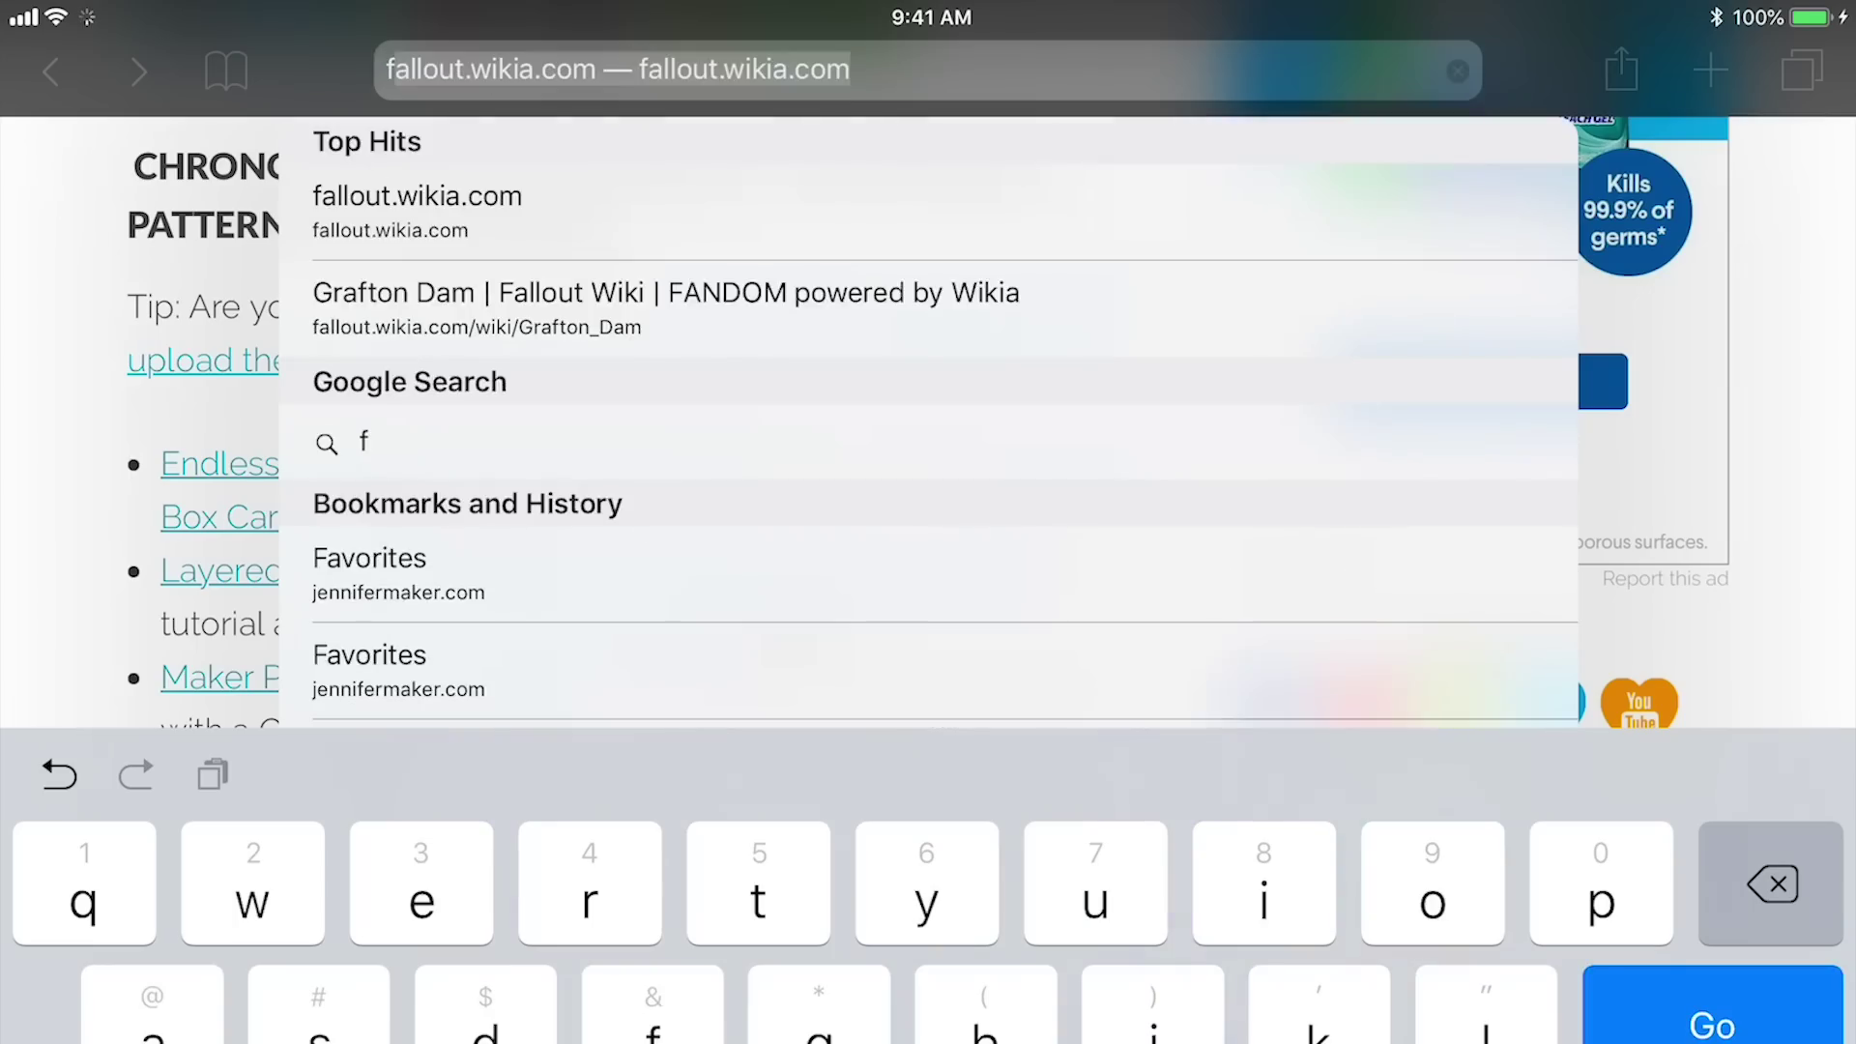
{"action": "type", "text": "ont"}
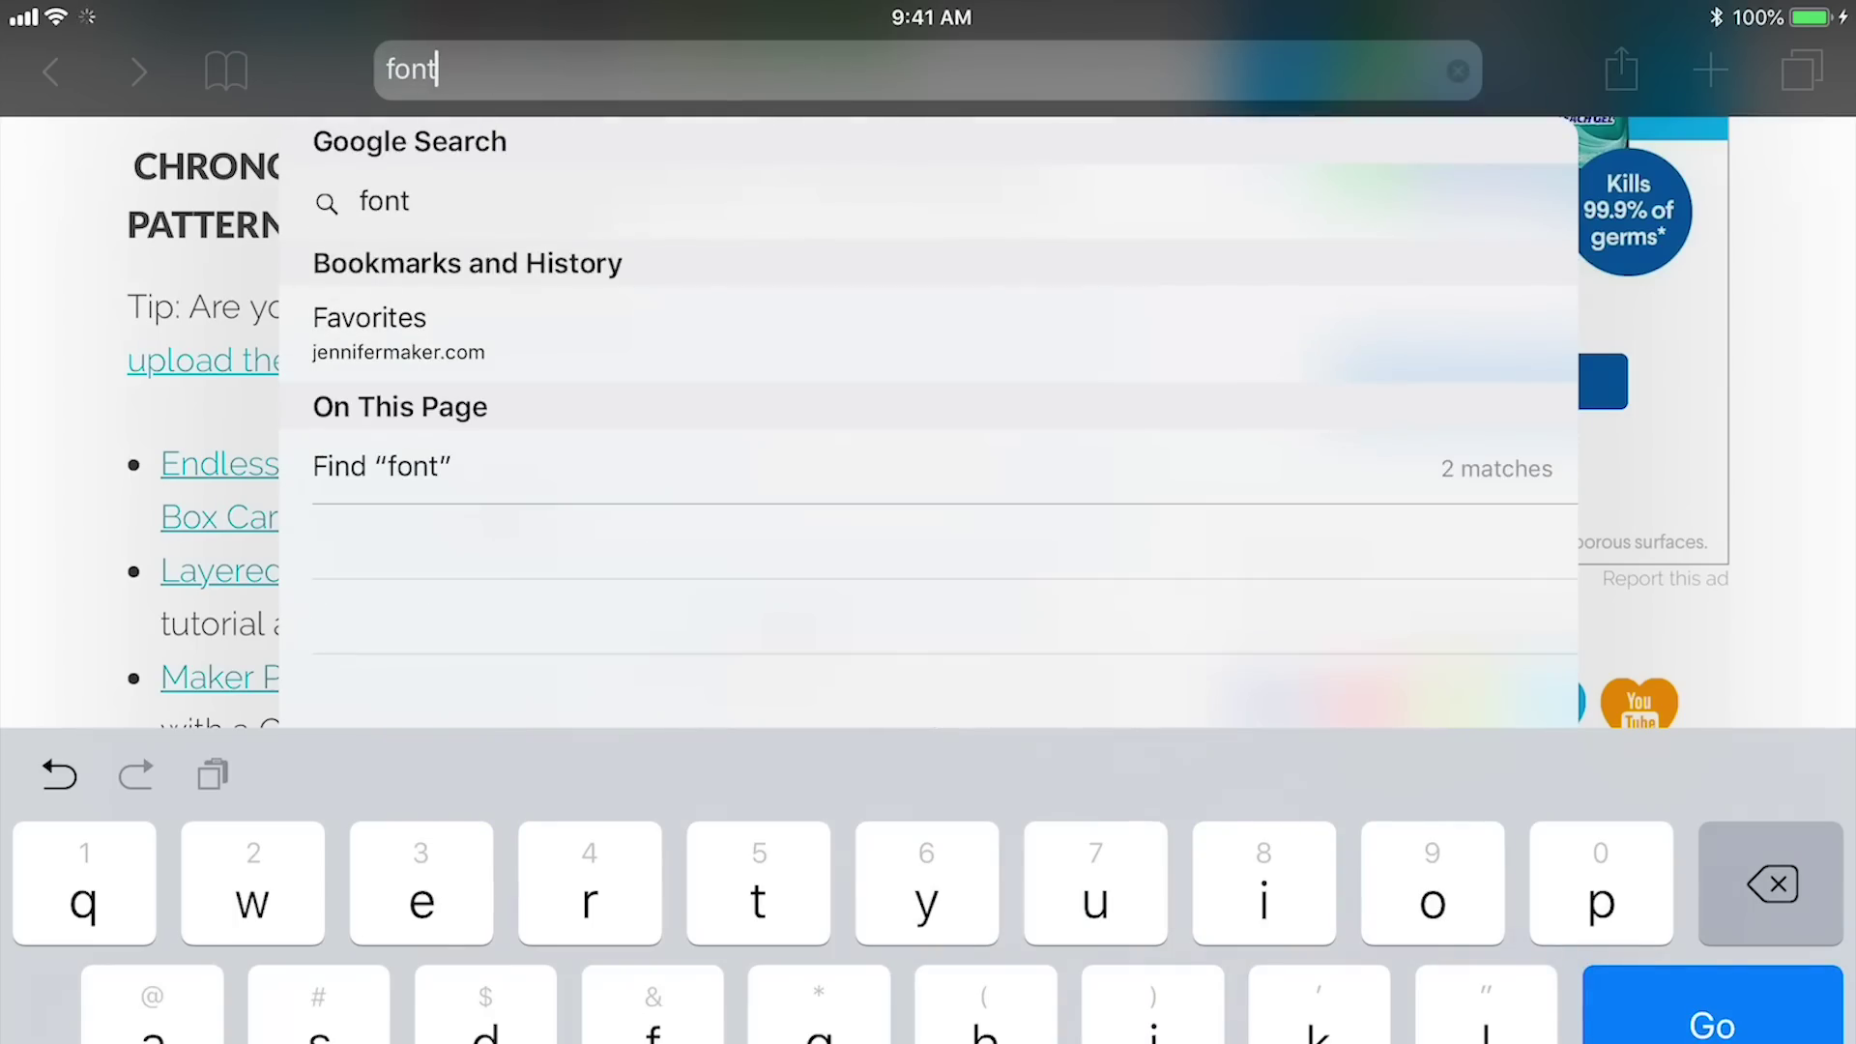
Find 'font' on the library page, download the Maker Penwriting Font OTF zip, and open its share options
{"action": "left_click", "coordinate": [382, 466]}
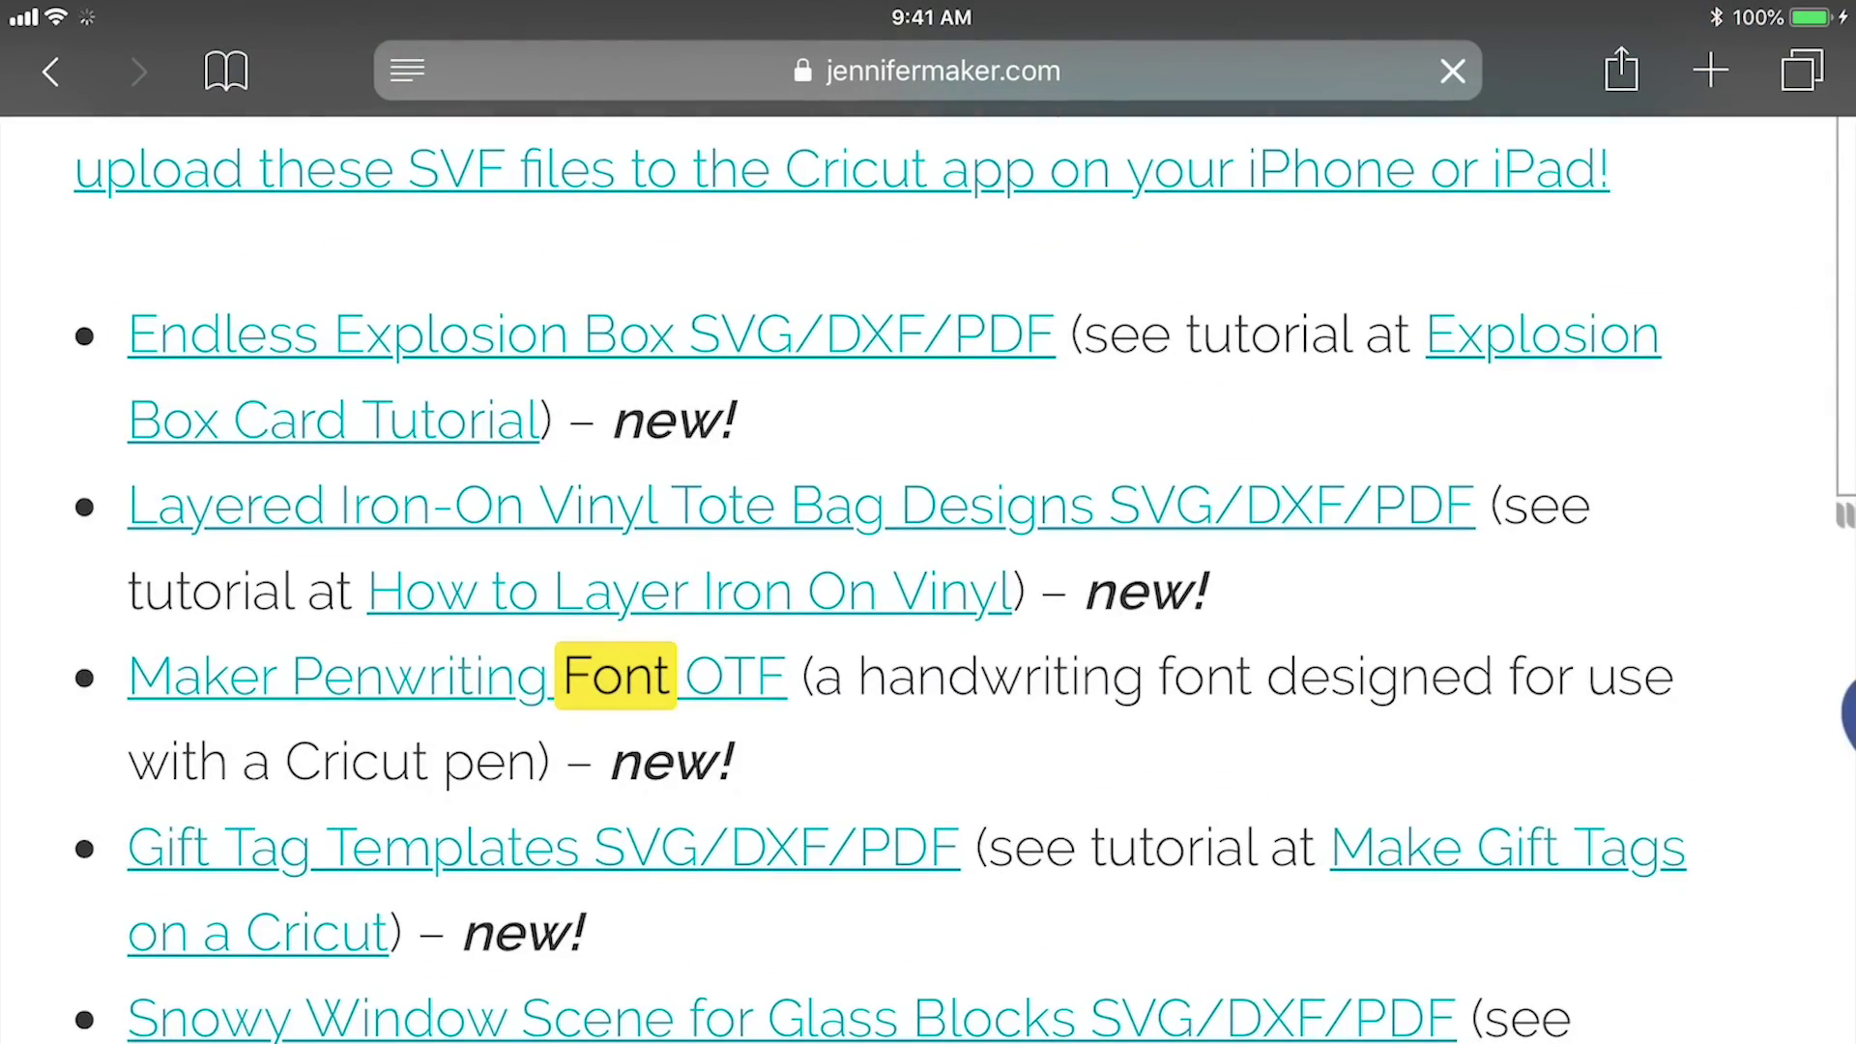
{"action": "left_click", "coordinate": [455, 677]}
{"action": "left_click", "coordinate": [927, 833]}
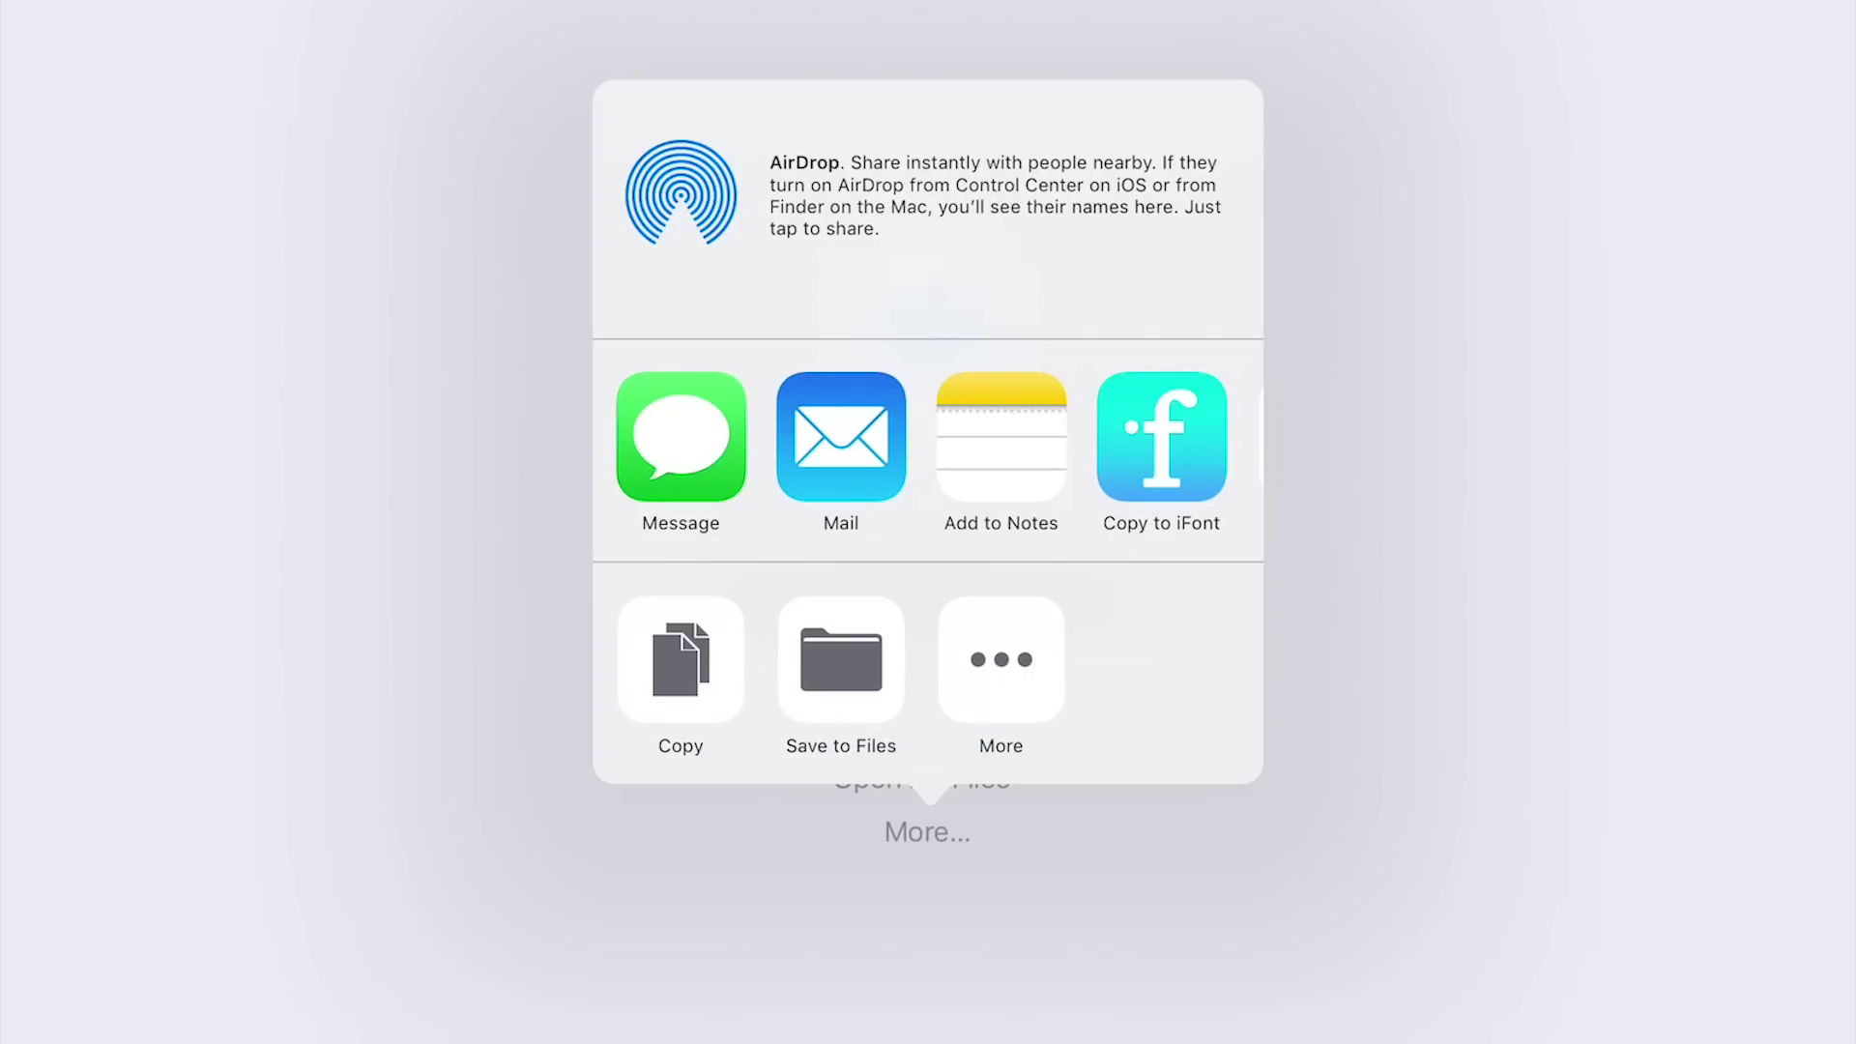
Import the font zip into iFont without About This Font.rtf and install Maker Penwriting Regular
{"action": "left_click", "coordinate": [1161, 436]}
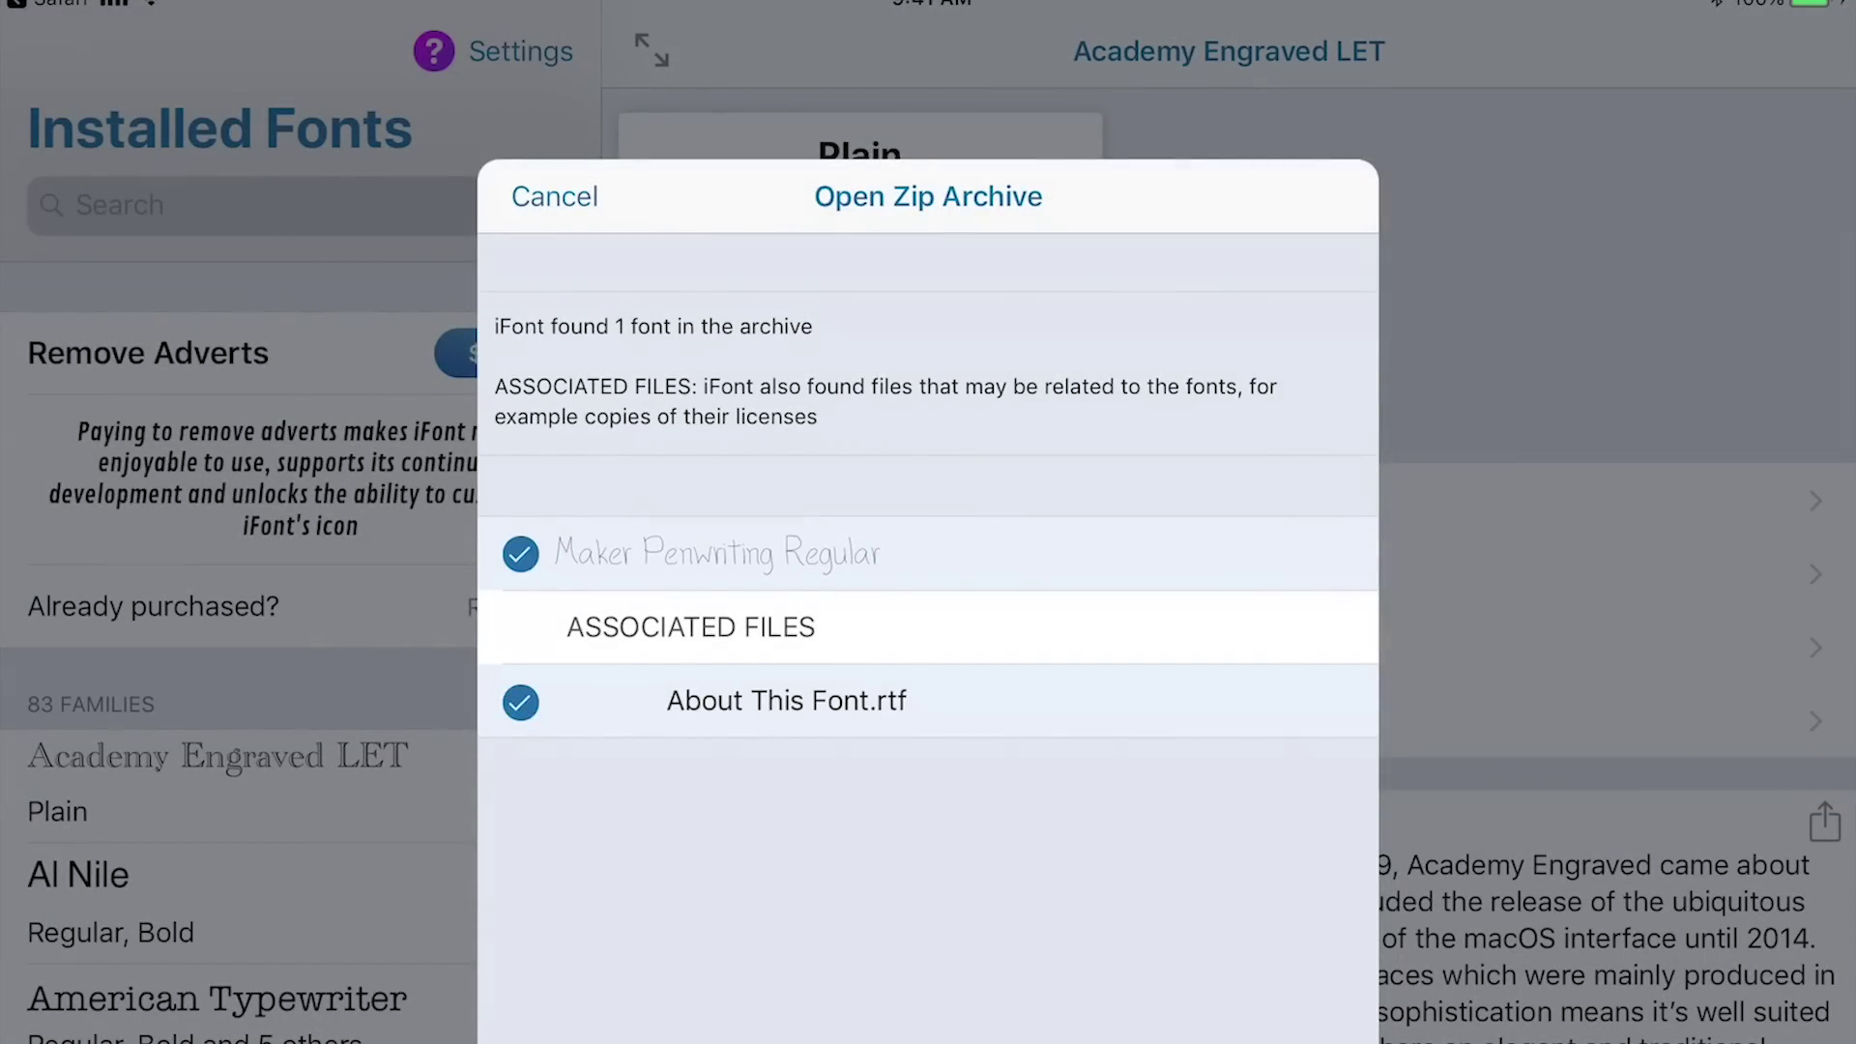
{"action": "left_click", "coordinate": [520, 702]}
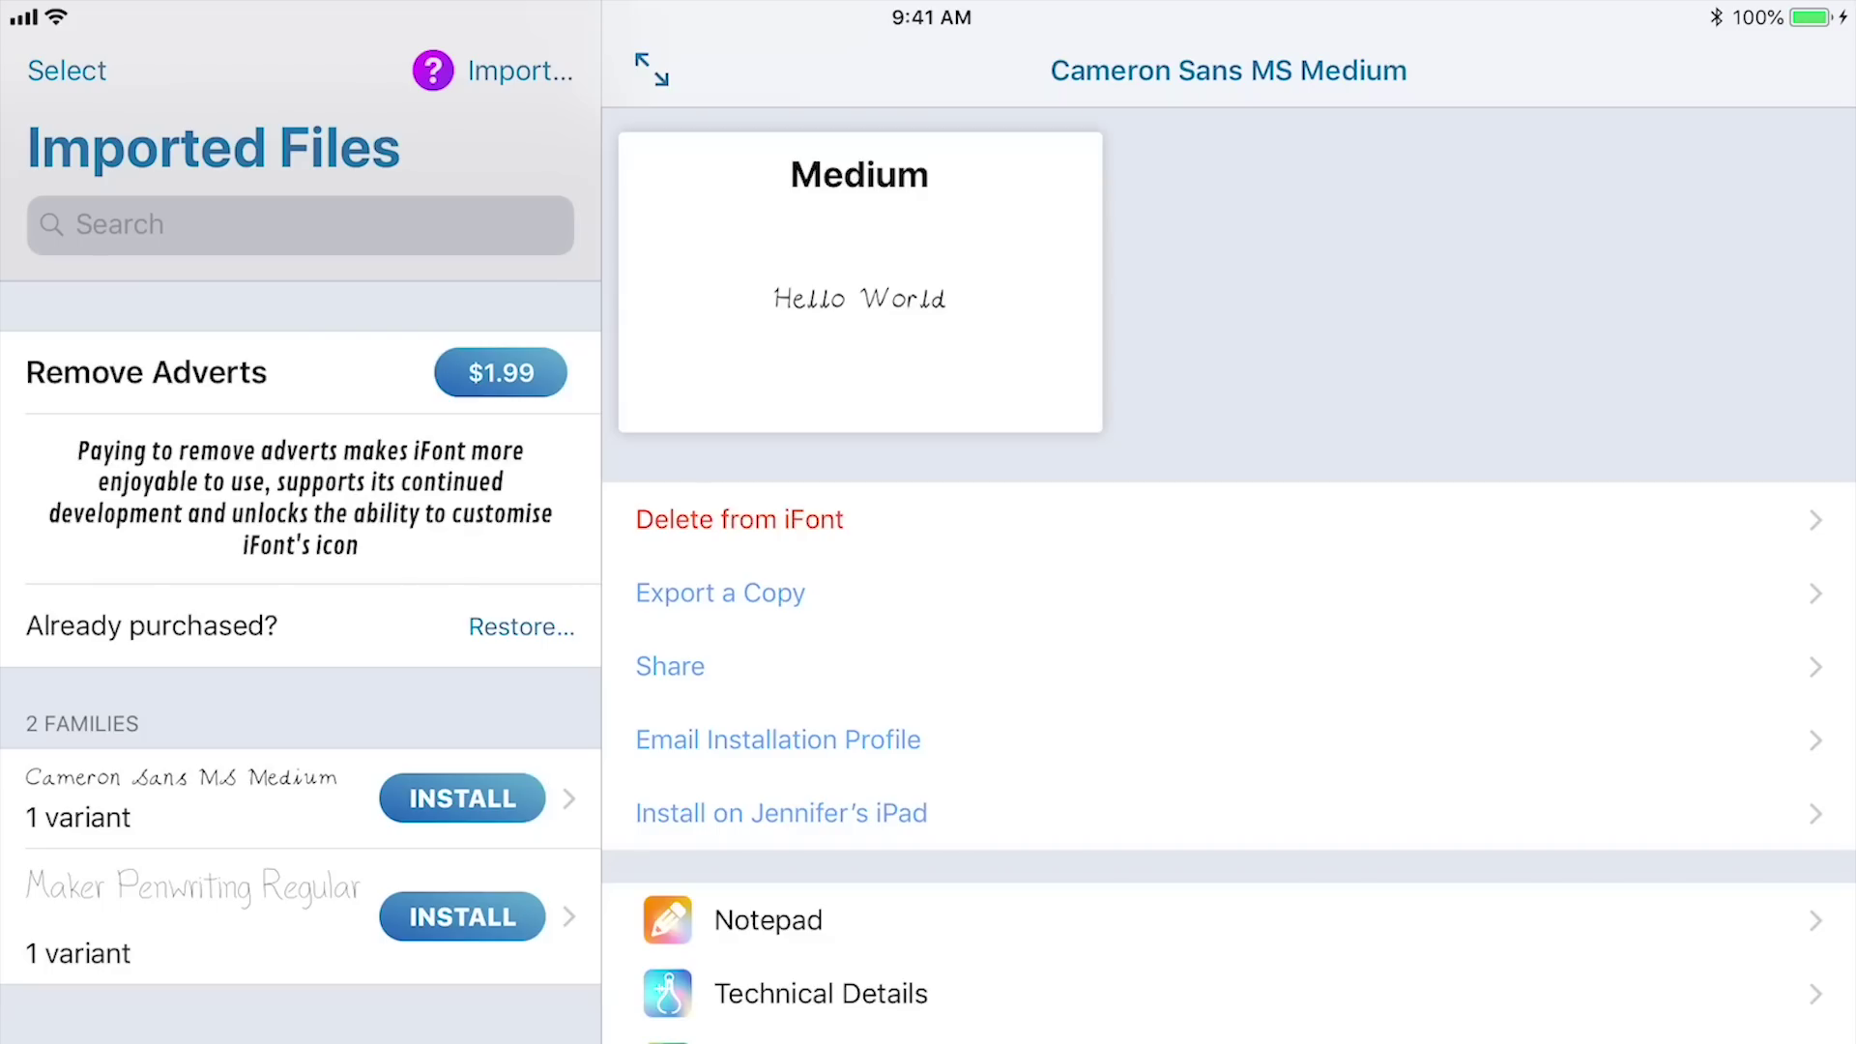
{"action": "left_click", "coordinate": [462, 917]}
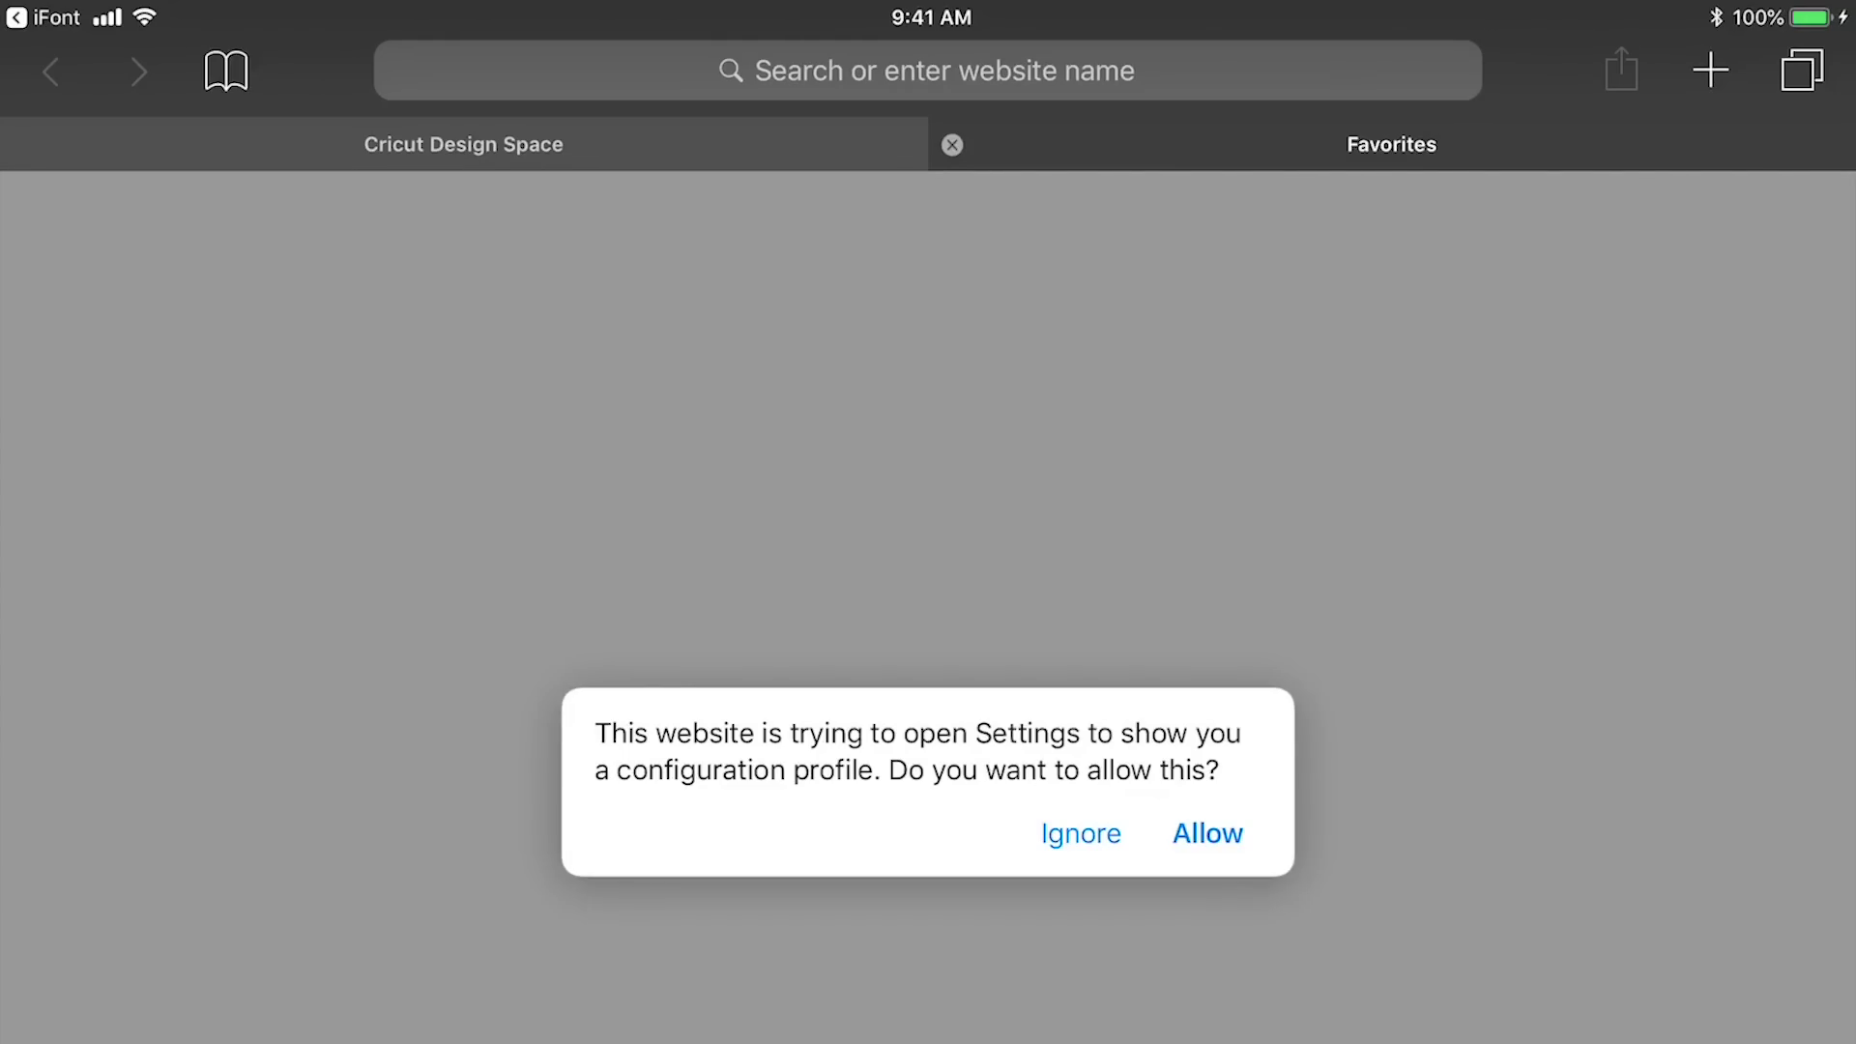
Allow the Maker Penwriting Regular profile, enter the device passcode, and confirm every install prompt
{"action": "left_click", "coordinate": [1207, 833]}
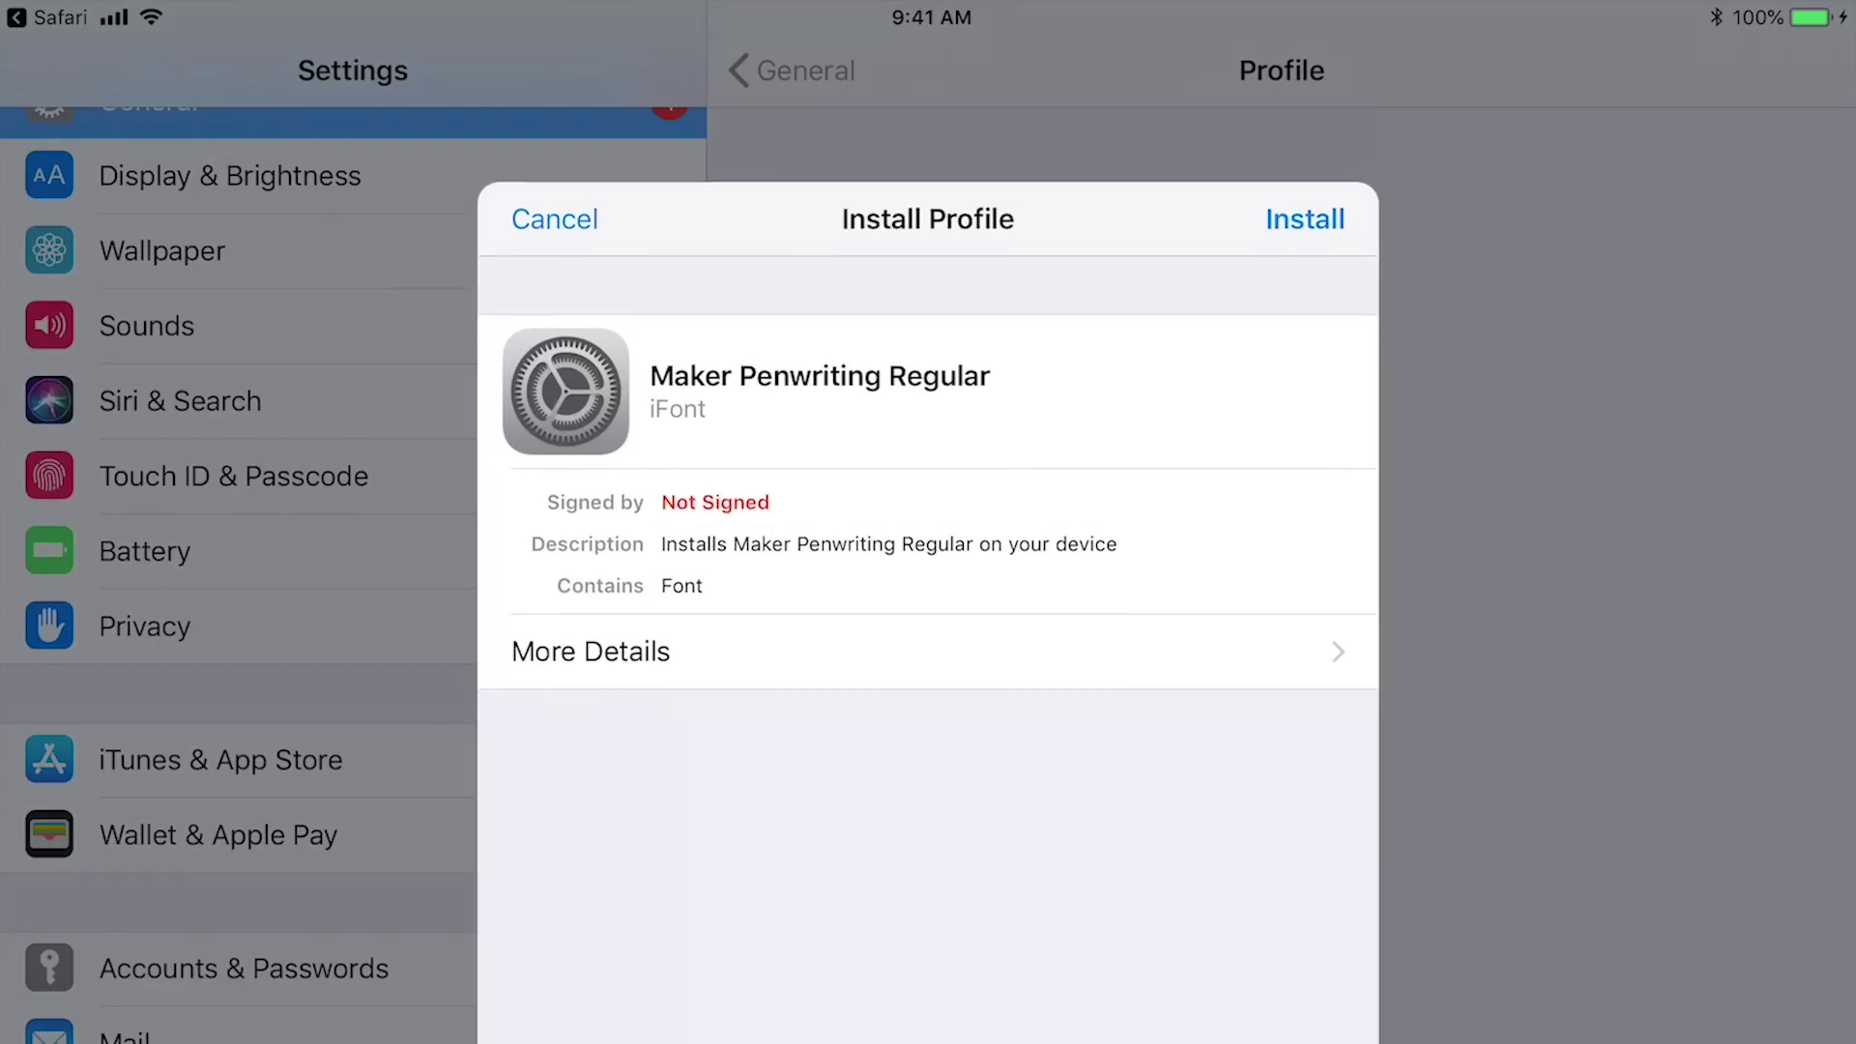
{"action": "left_click", "coordinate": [1304, 218]}
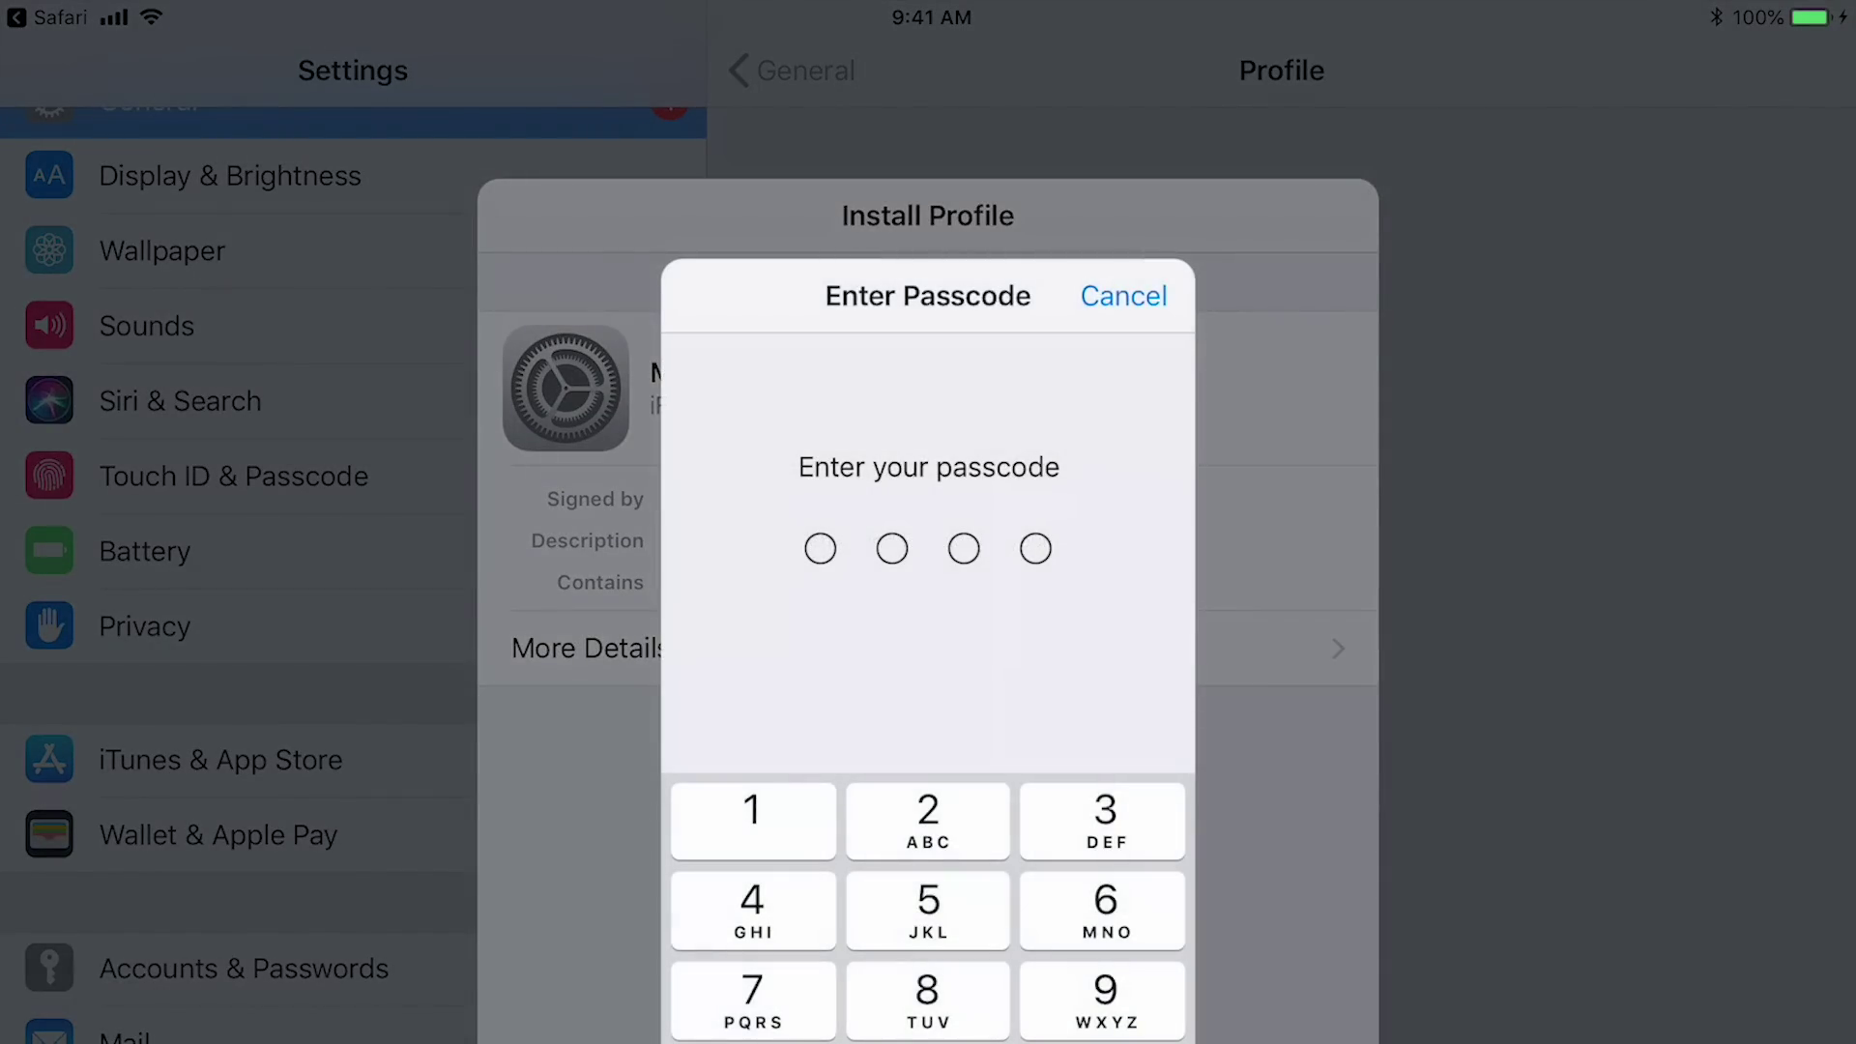
{"action": "type", "text": "1234"}
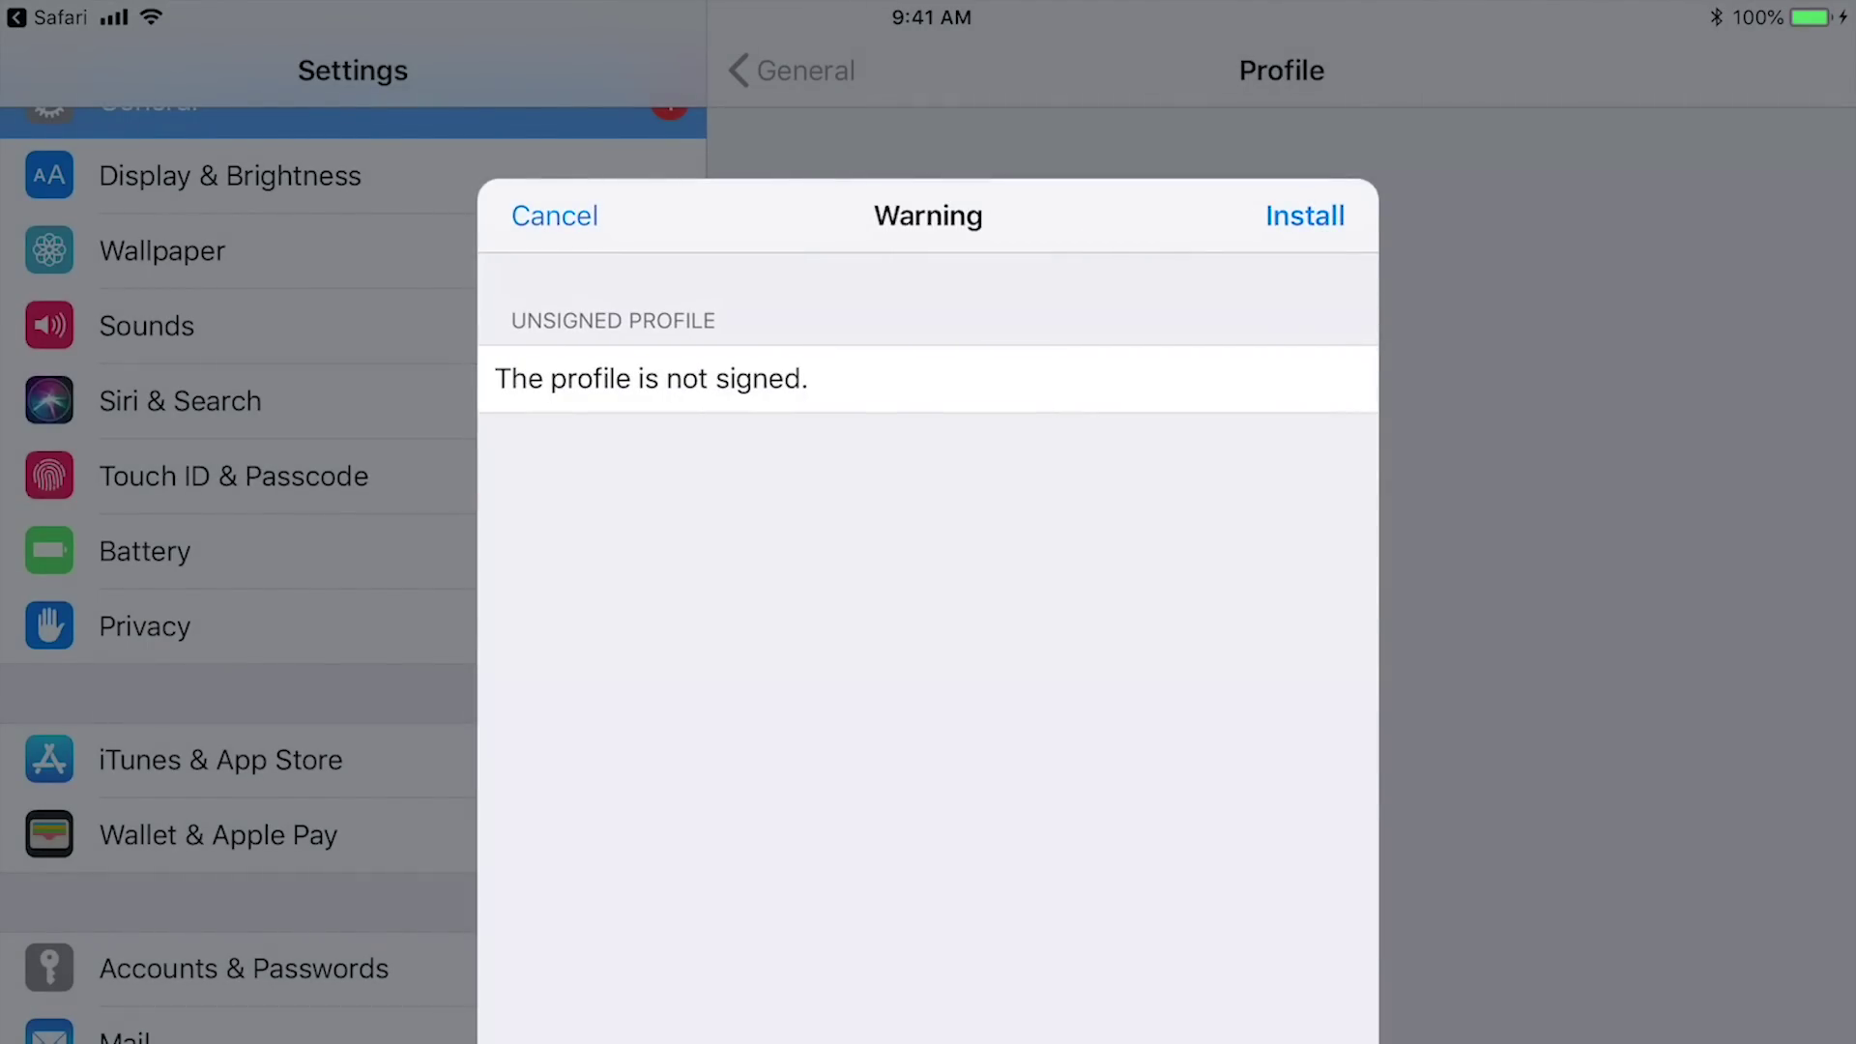
{"action": "left_click", "coordinate": [1305, 215]}
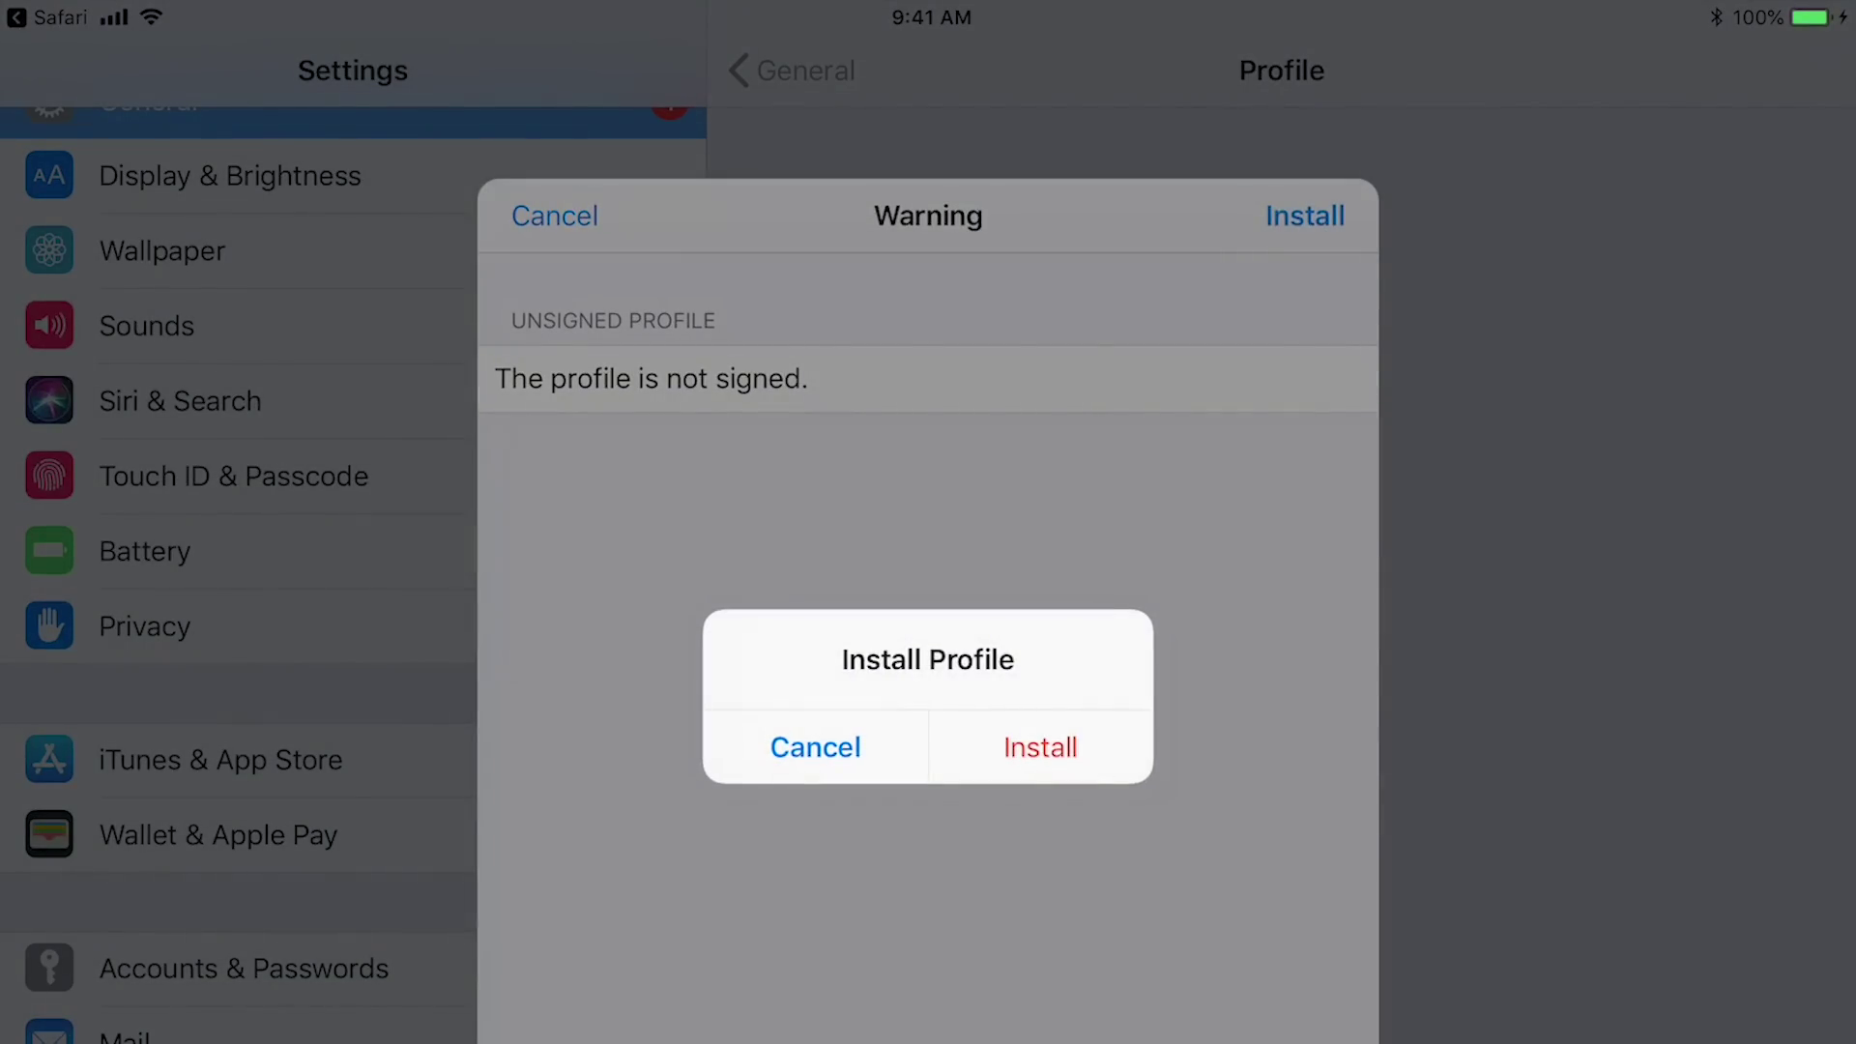
{"action": "left_click", "coordinate": [1040, 748]}
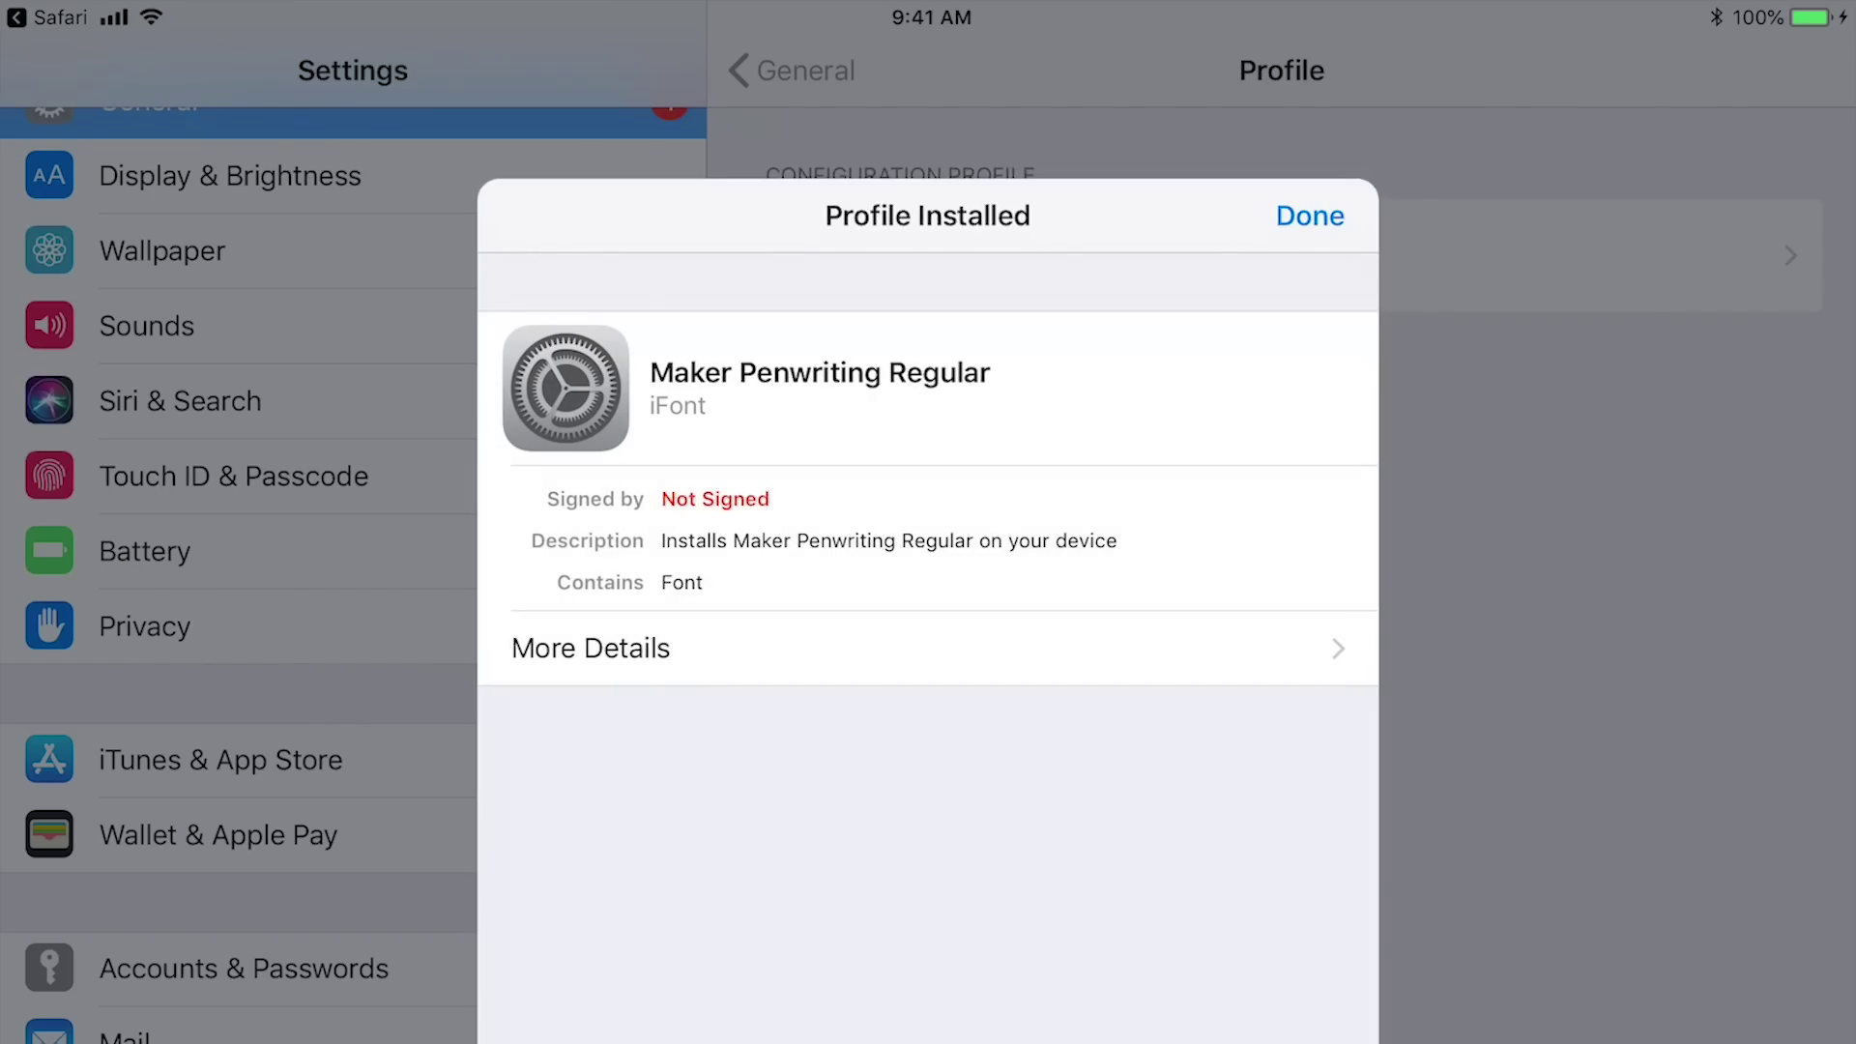
{"action": "left_click", "coordinate": [1310, 216]}
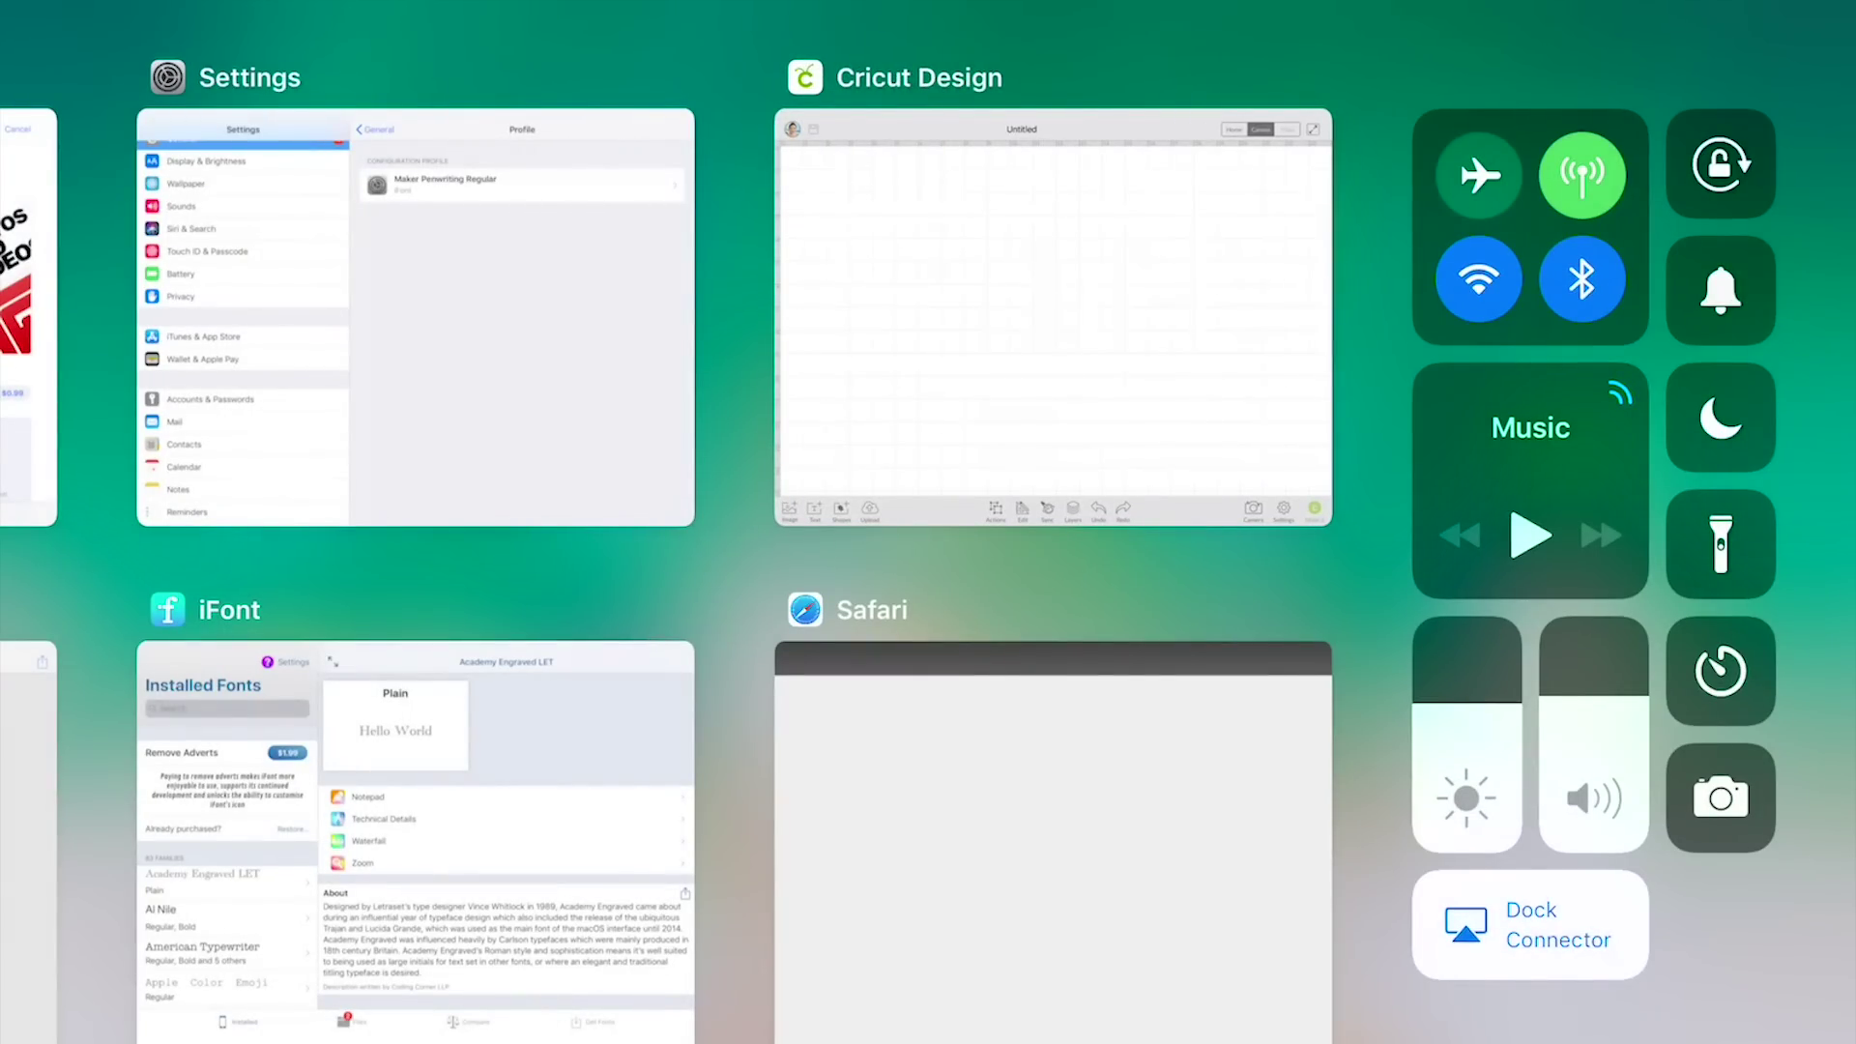
Swipe away the Cricut Design card in the app switcher to force-quit it
{"action": "left_click_drag", "start_coordinate": [1054, 319], "coordinate": [1054, 19]}
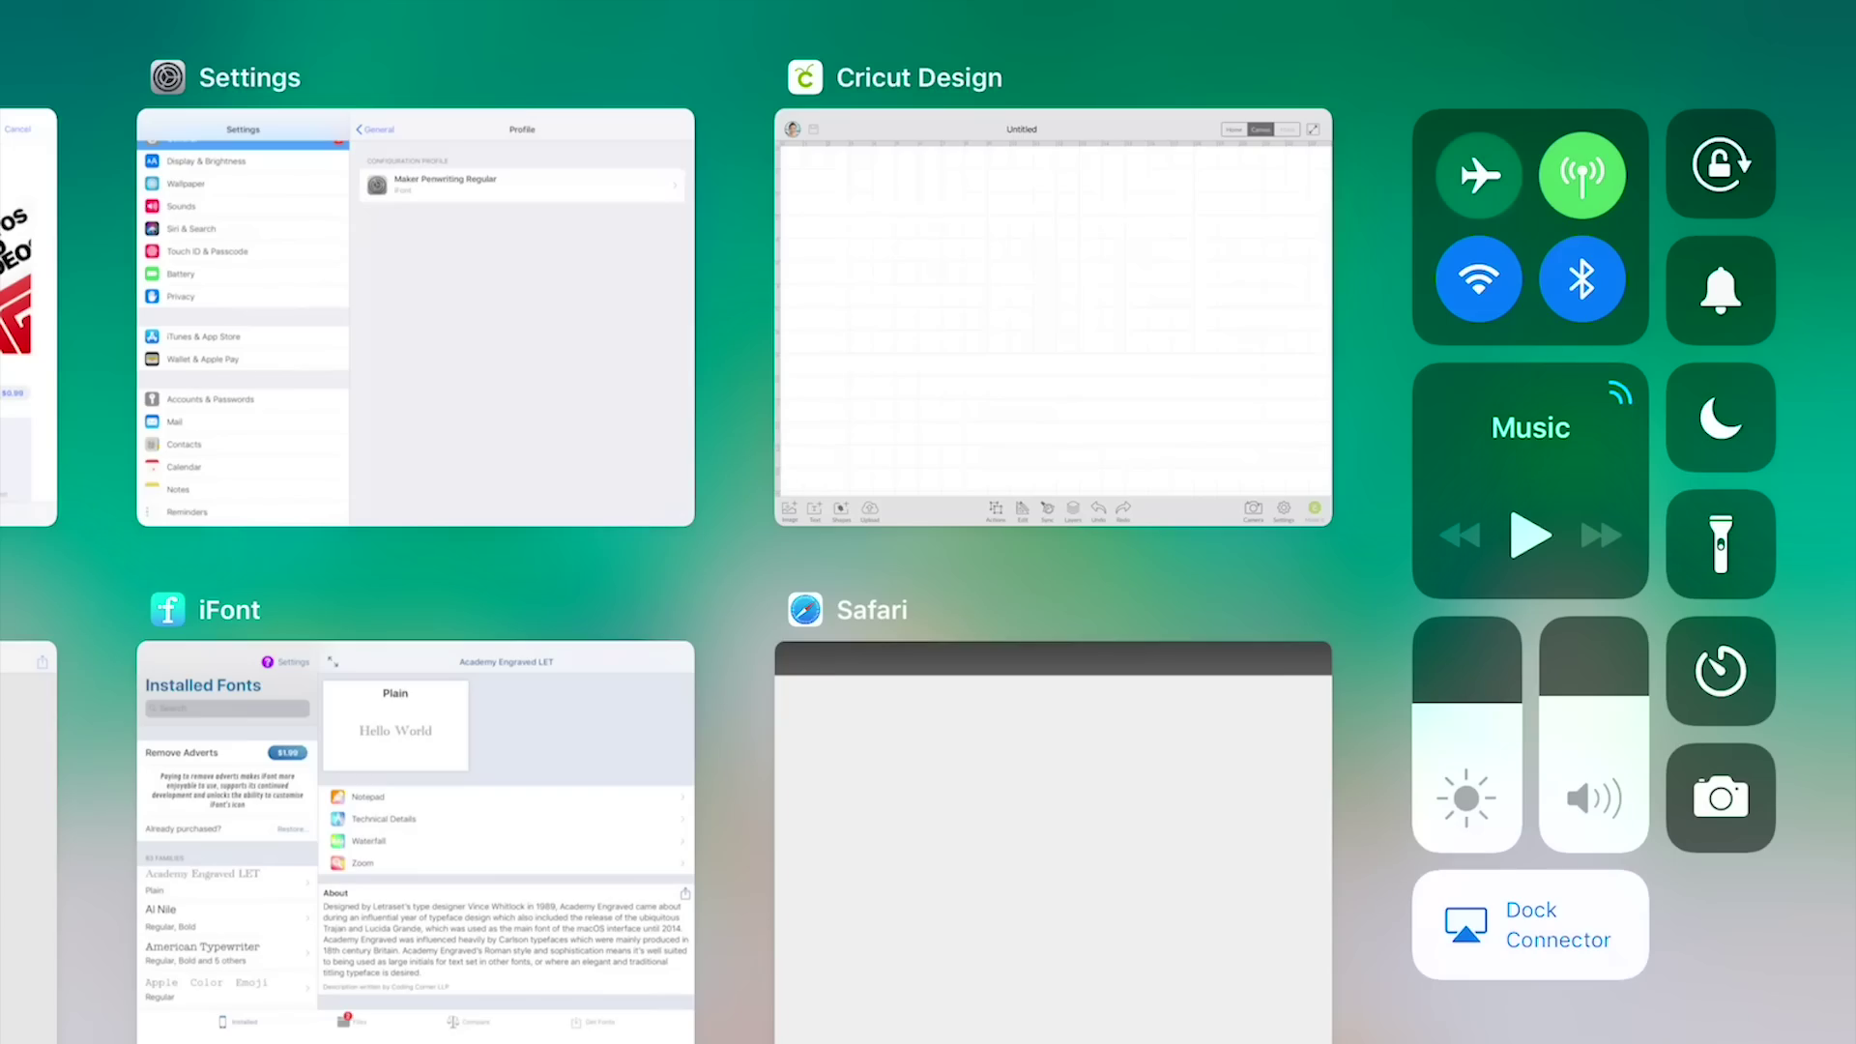
{"action": "left_click_drag", "start_coordinate": [1054, 319], "coordinate": [1053, 5]}
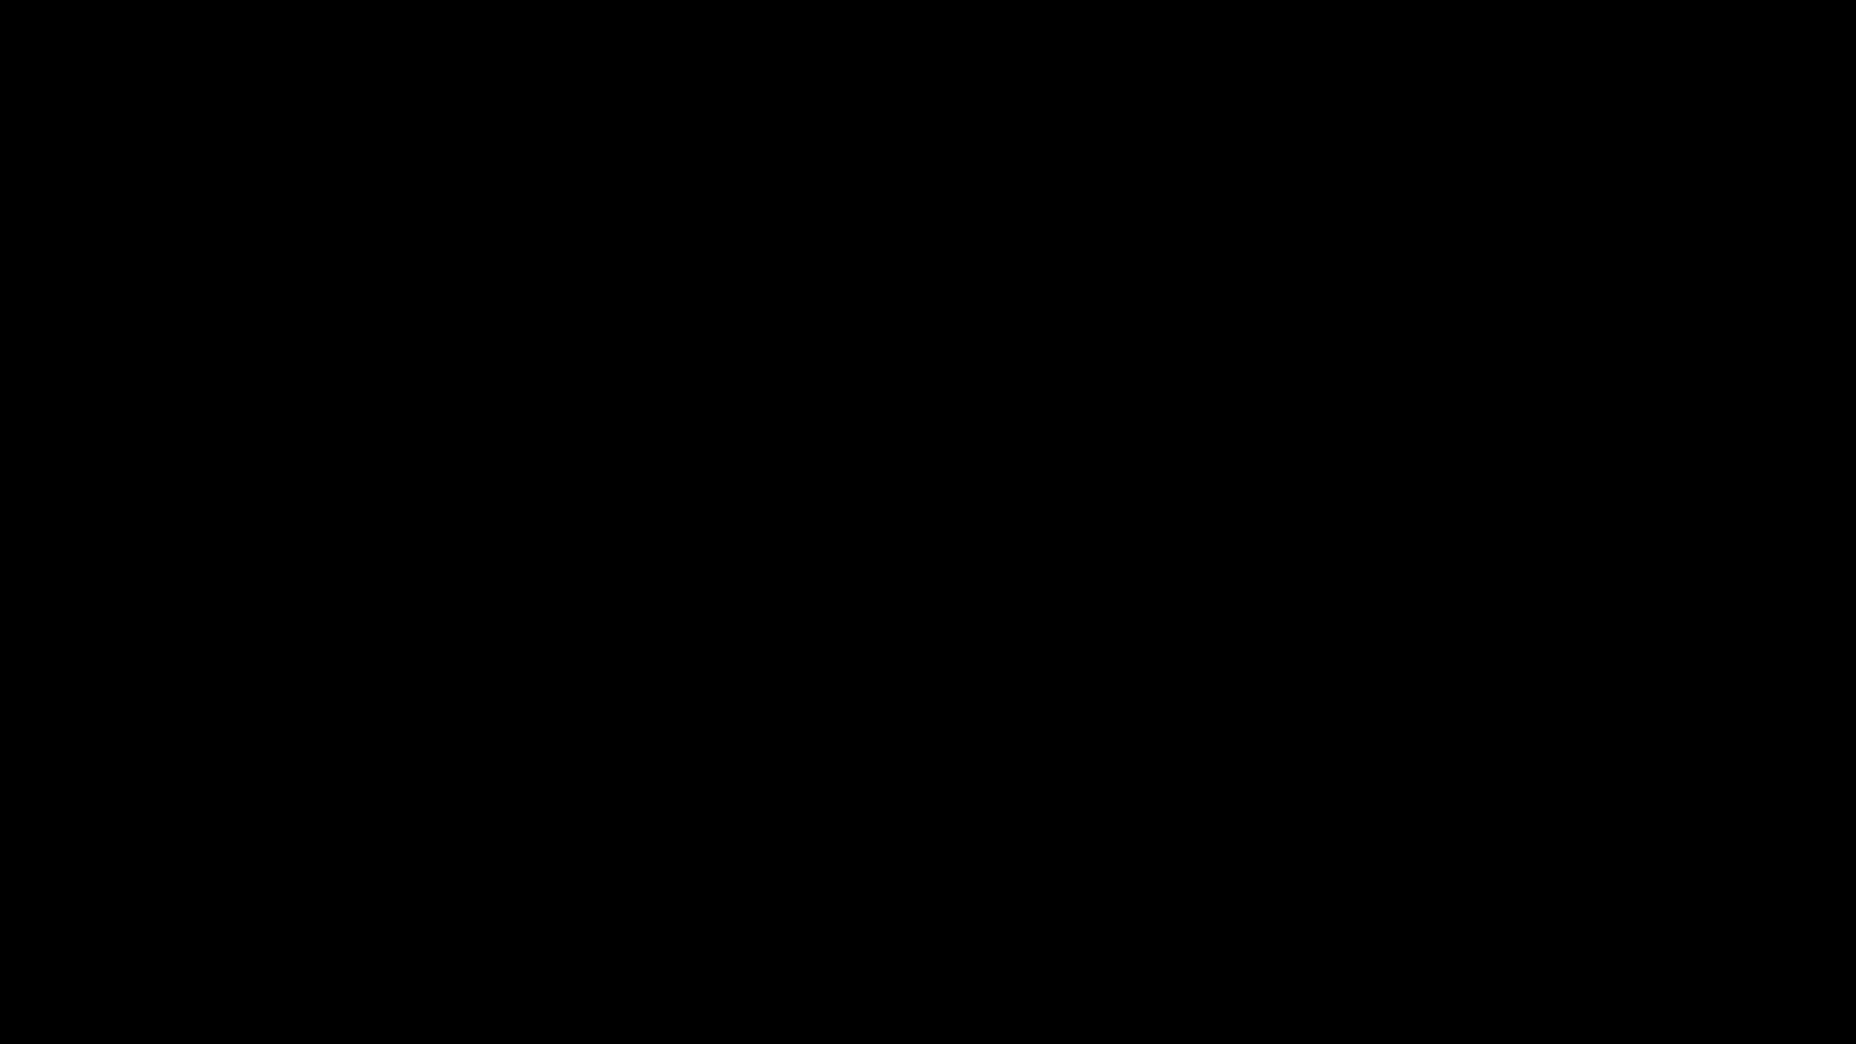
Add 'Test' in the Maker Penwriting font, enlarge it to about 6.4 inches wide, and reposition it
{"action": "left_click", "coordinate": [133, 1020]}
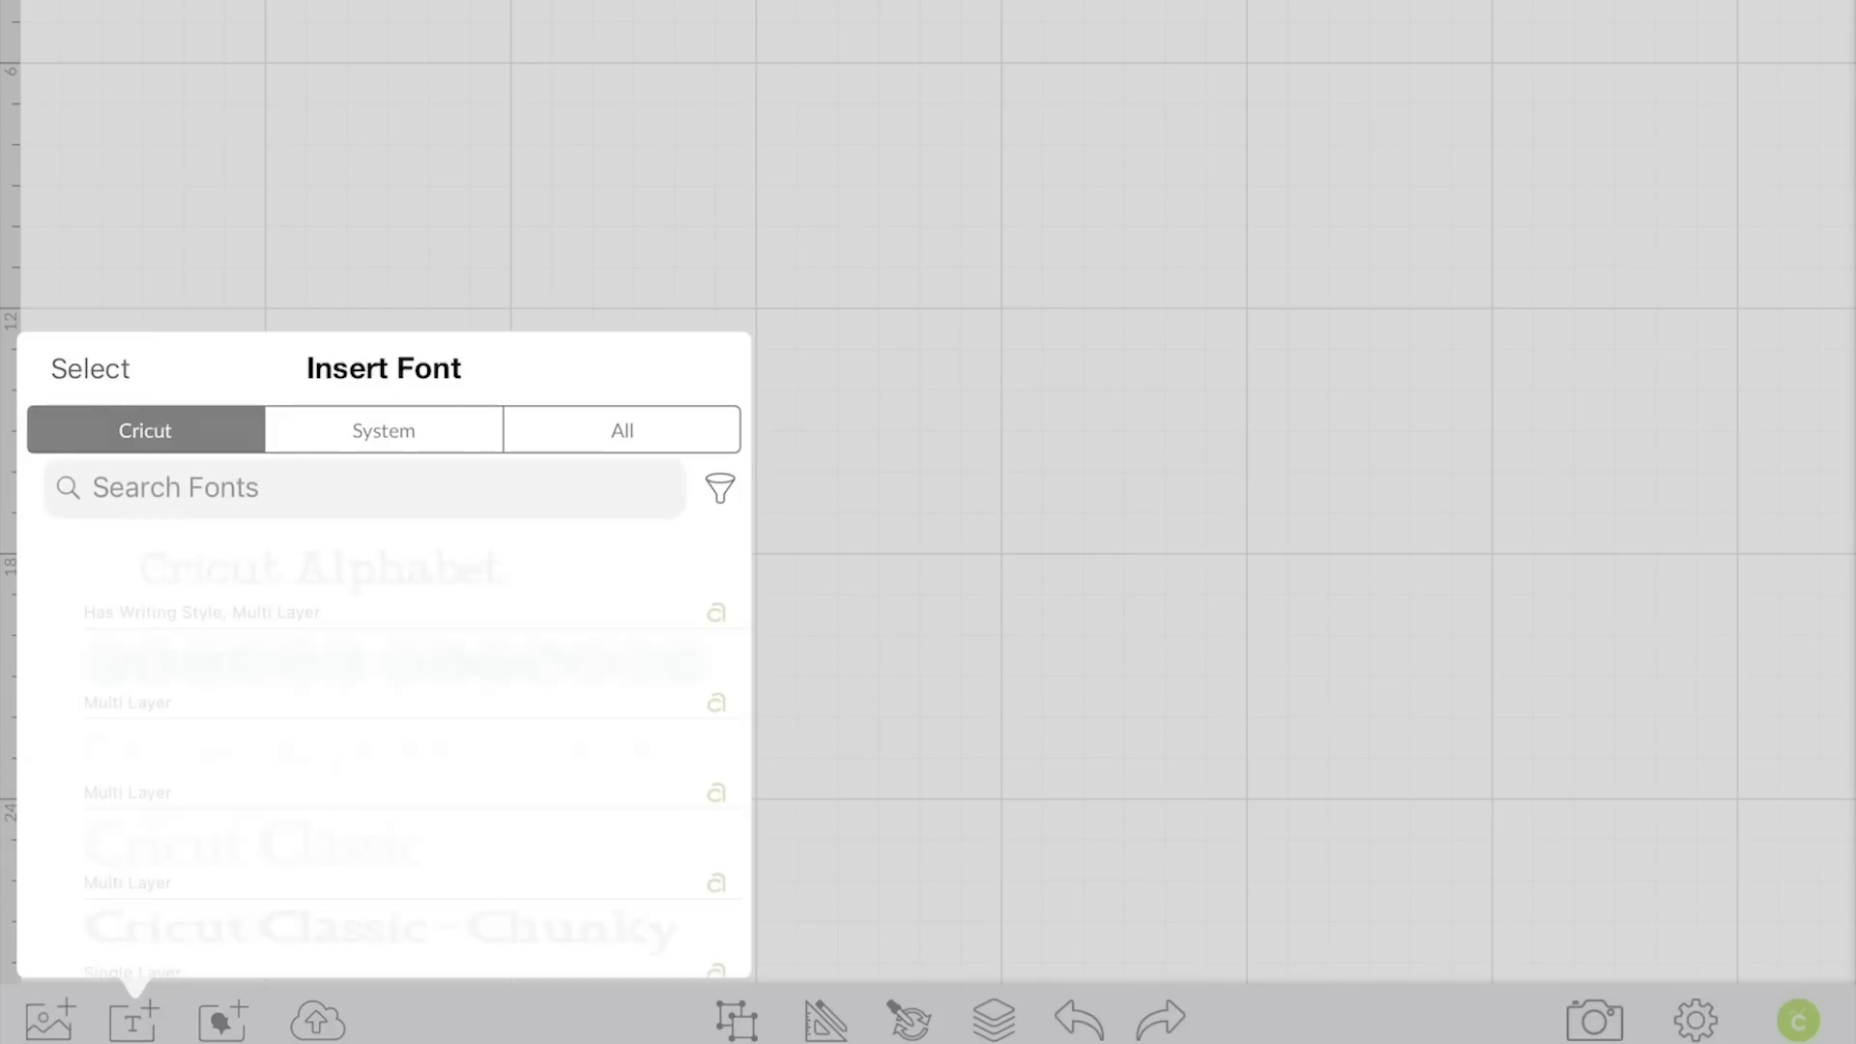
{"action": "left_click", "coordinate": [622, 429]}
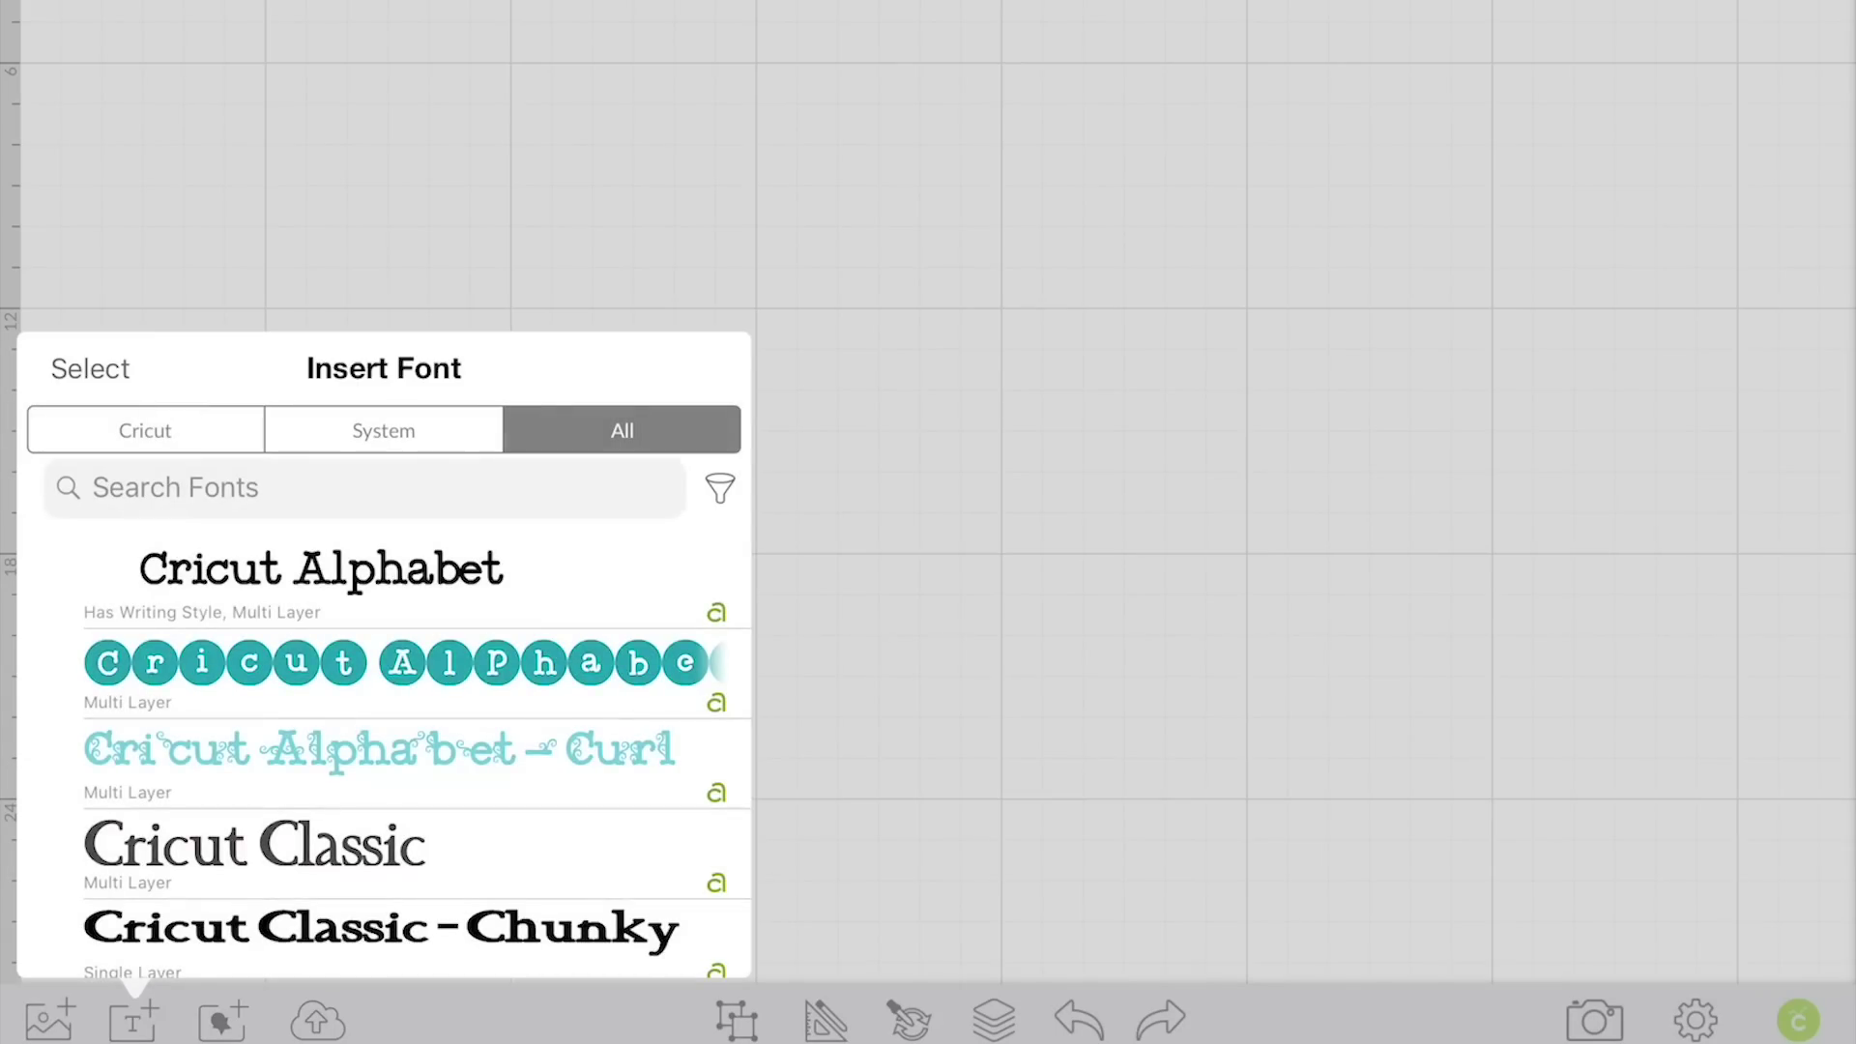
{"action": "left_click", "coordinate": [174, 487]}
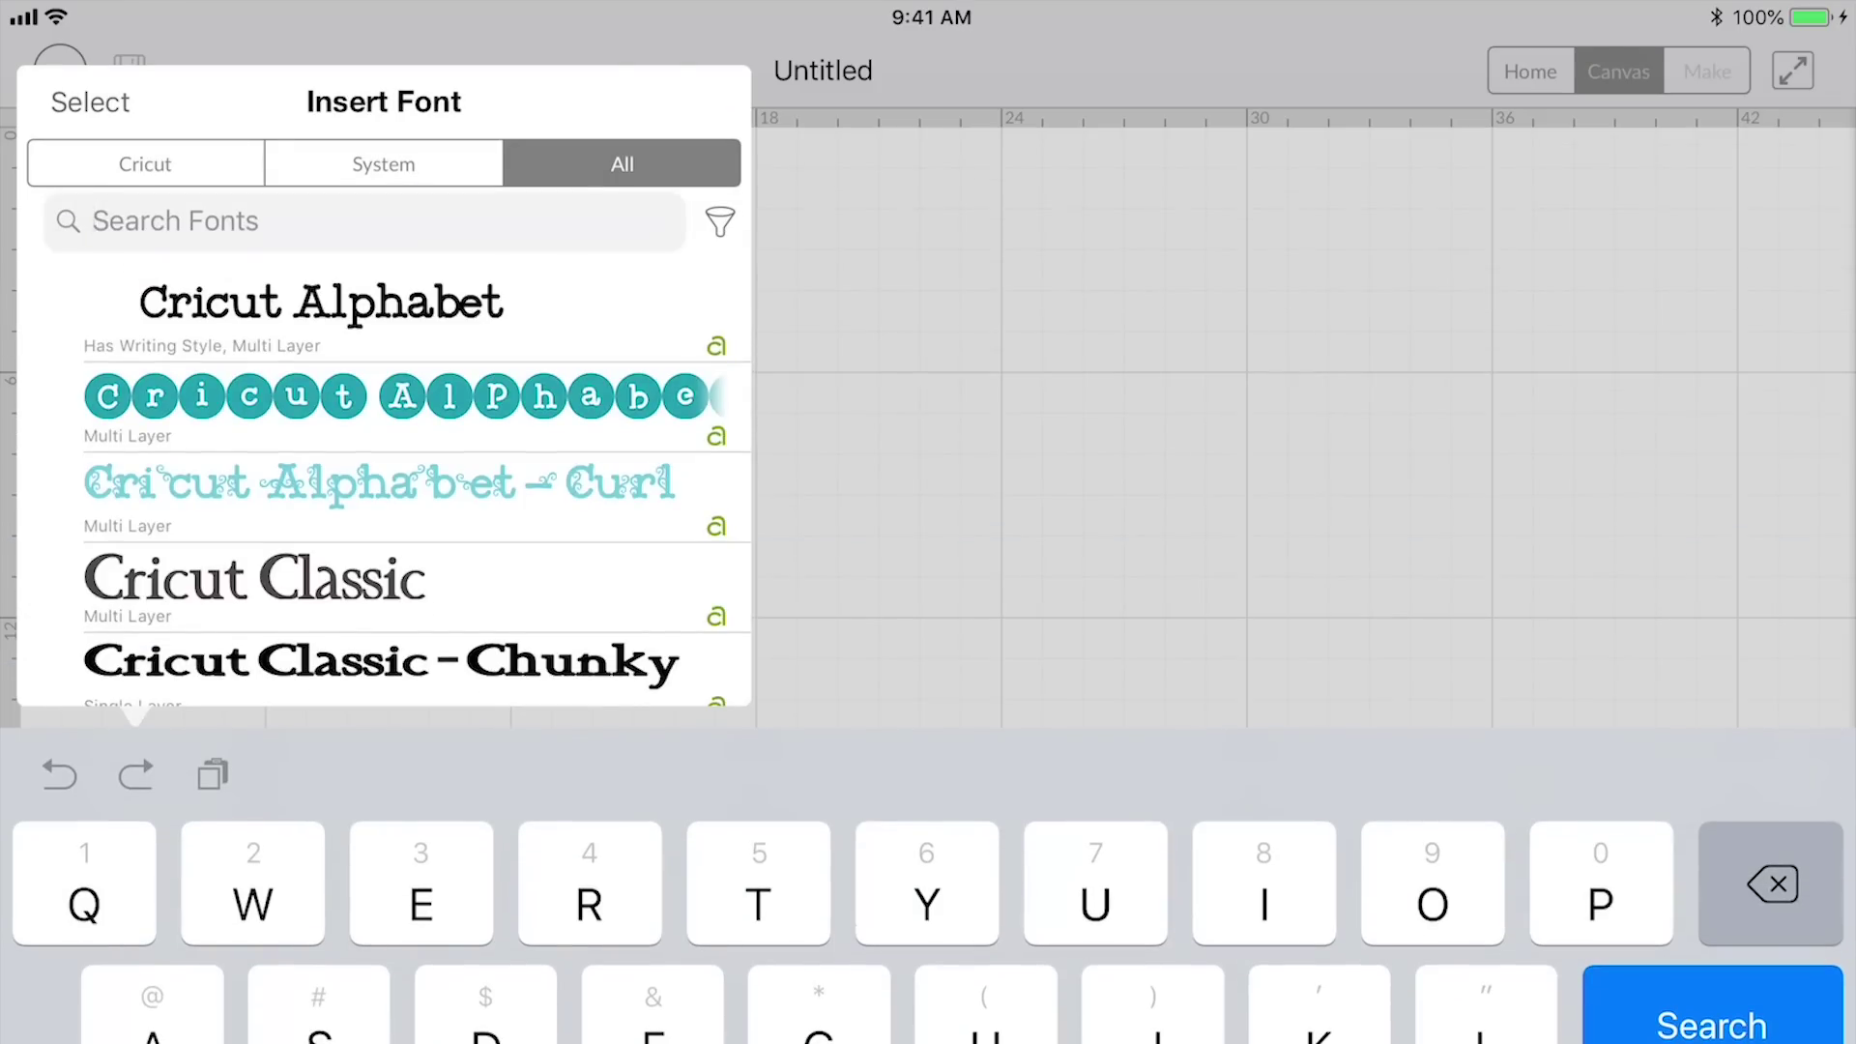
{"action": "type", "text": "Ma"}
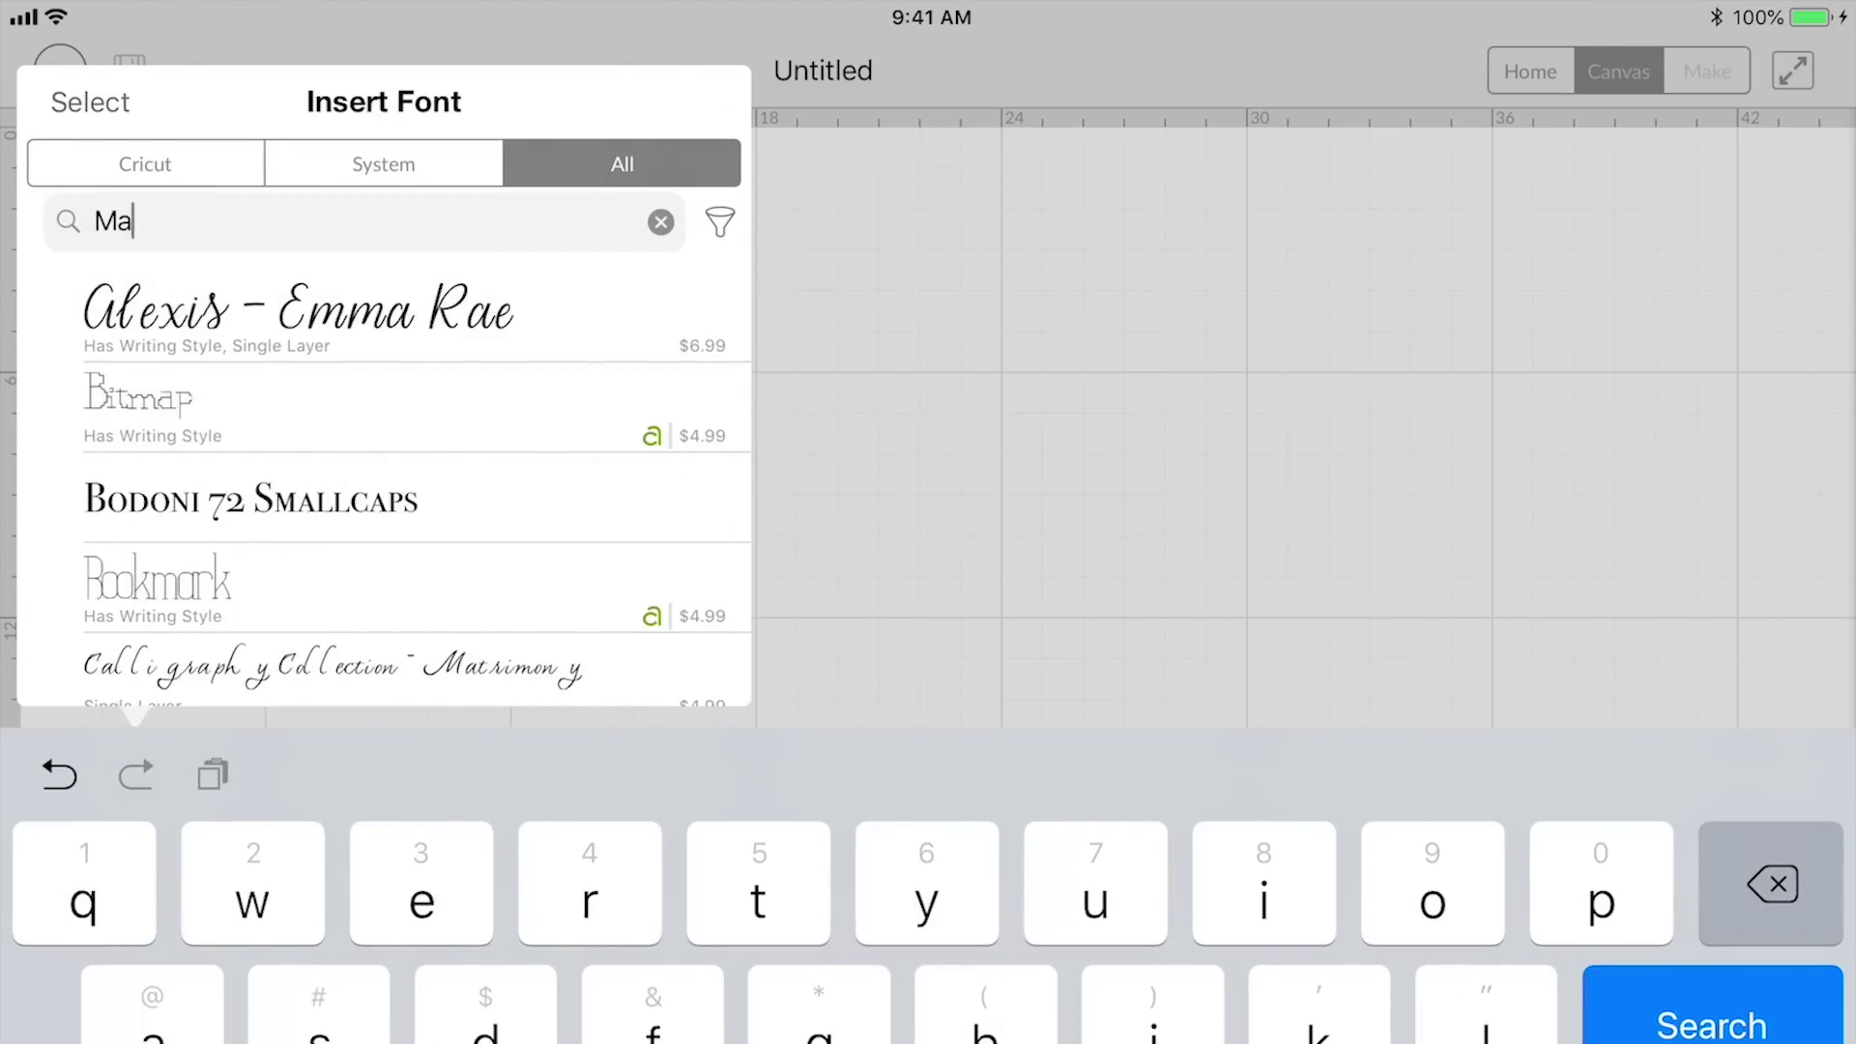
{"action": "type", "text": "ker"}
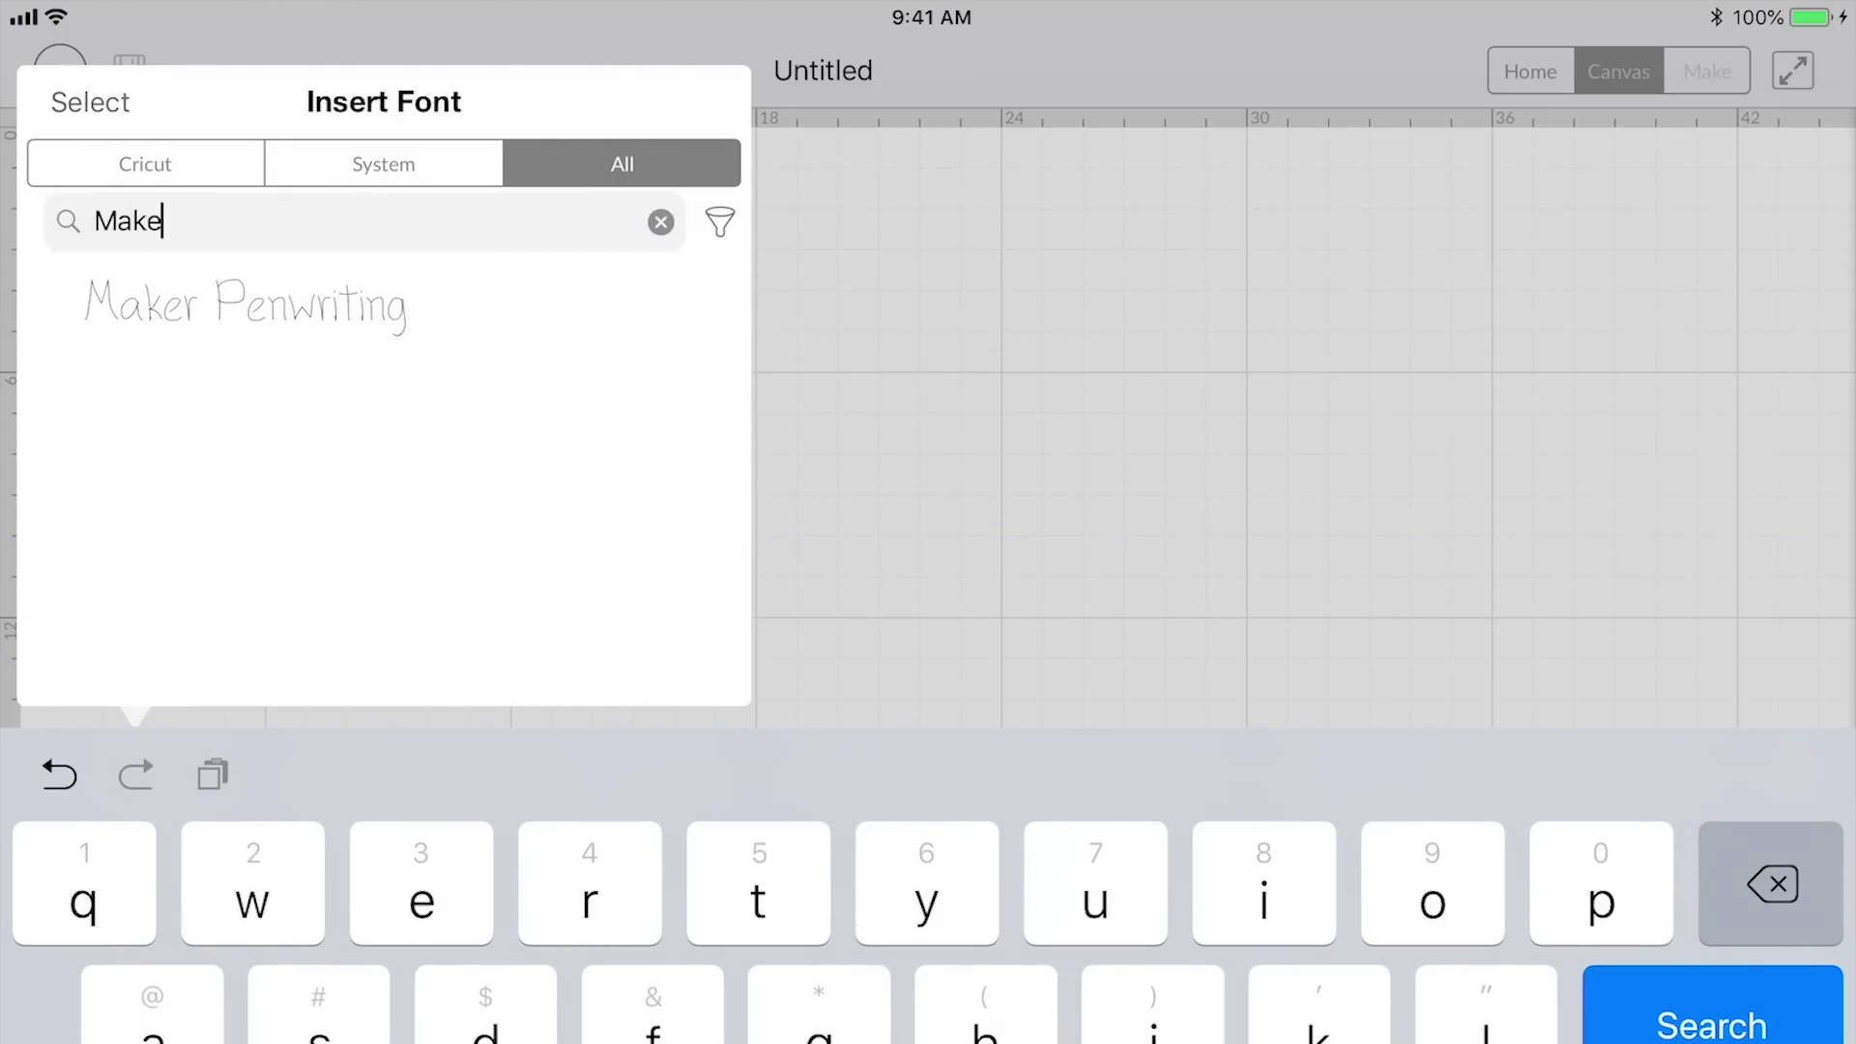
{"action": "left_click", "coordinate": [247, 305]}
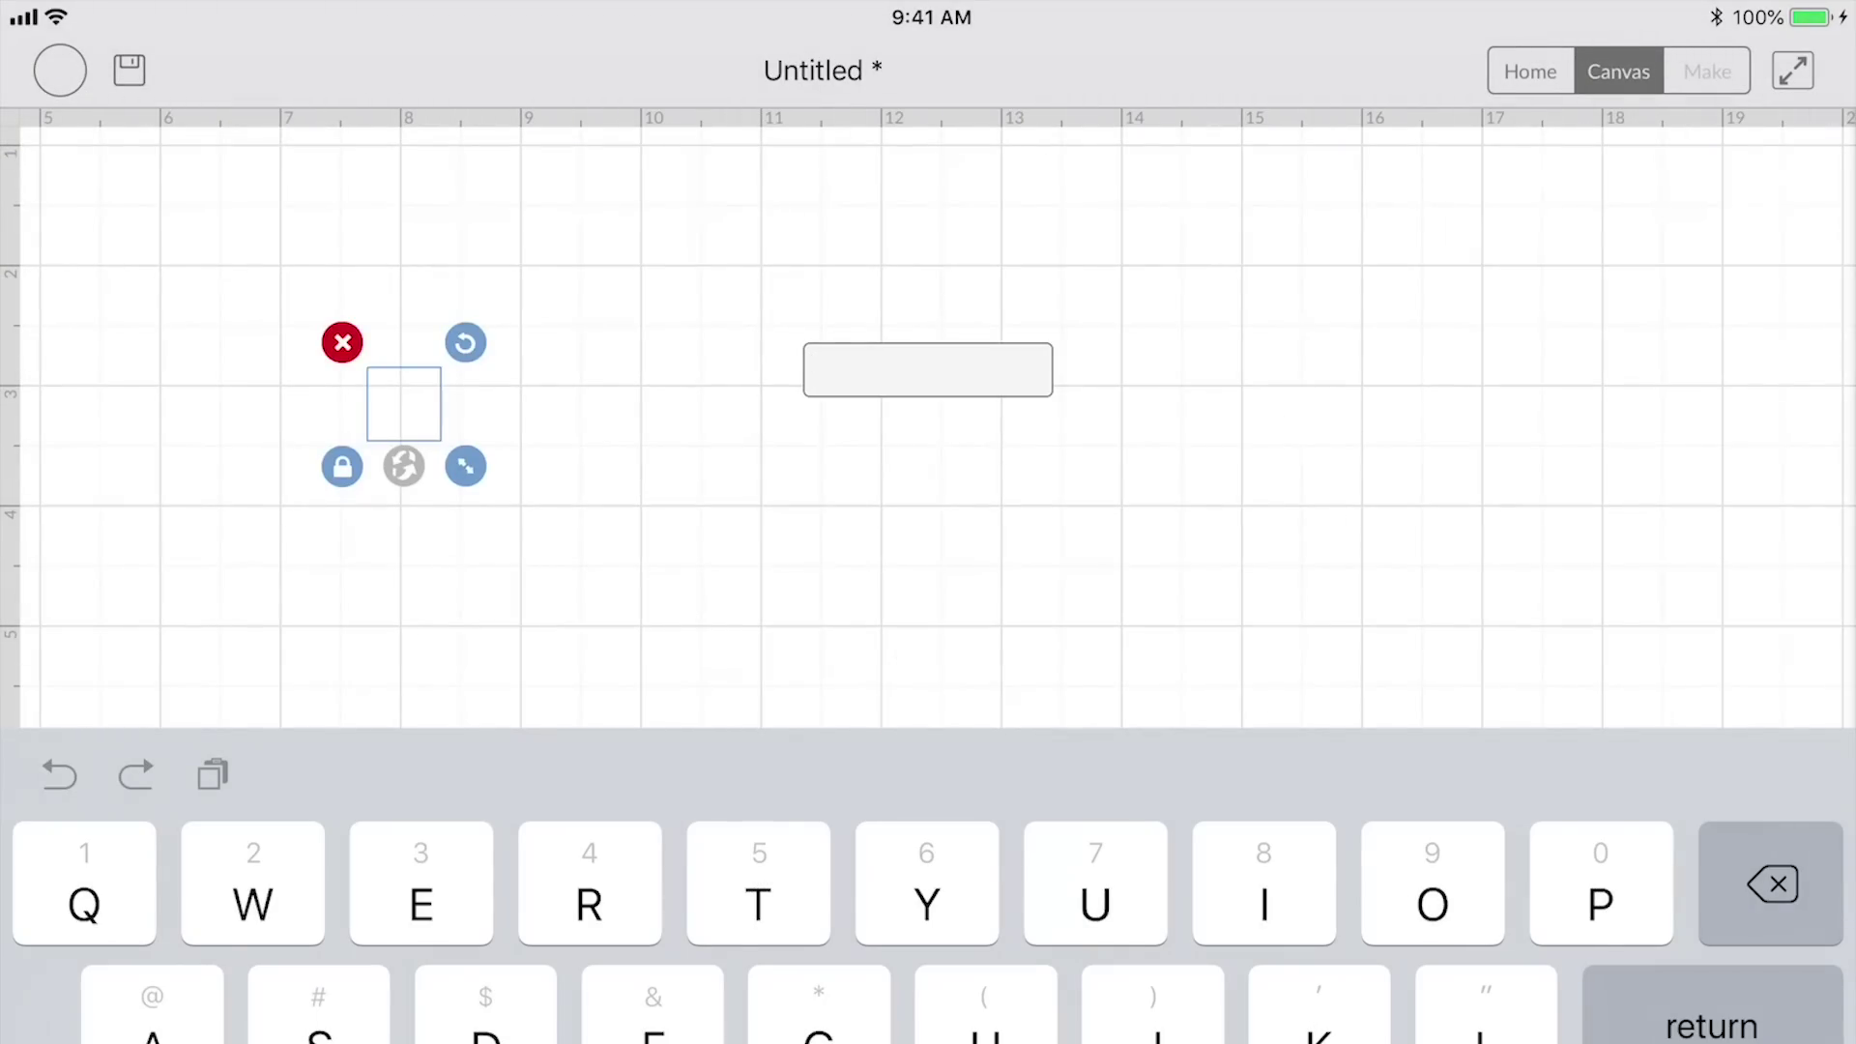
{"action": "type", "text": "Test"}
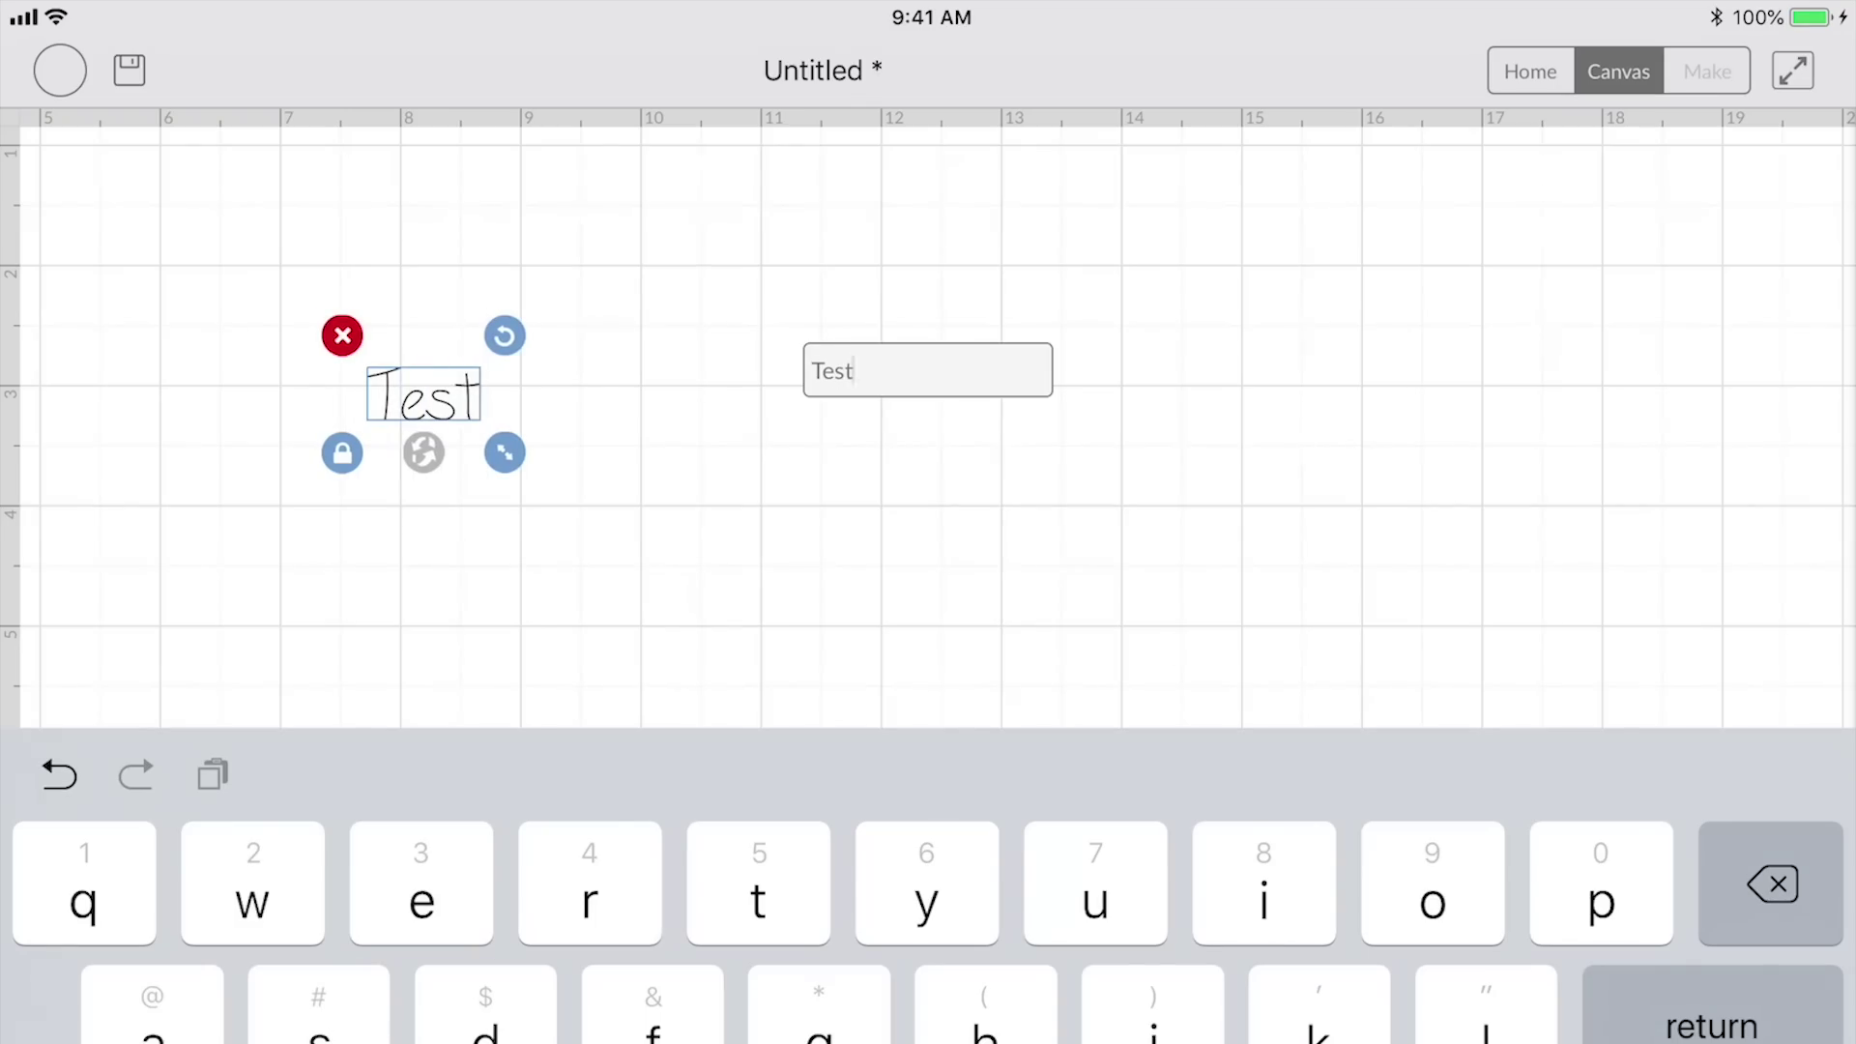
{"action": "left_click_drag", "start_coordinate": [479, 451], "coordinate": [1156, 743]}
{"action": "left_click_drag", "start_coordinate": [677, 542], "coordinate": [821, 481]}
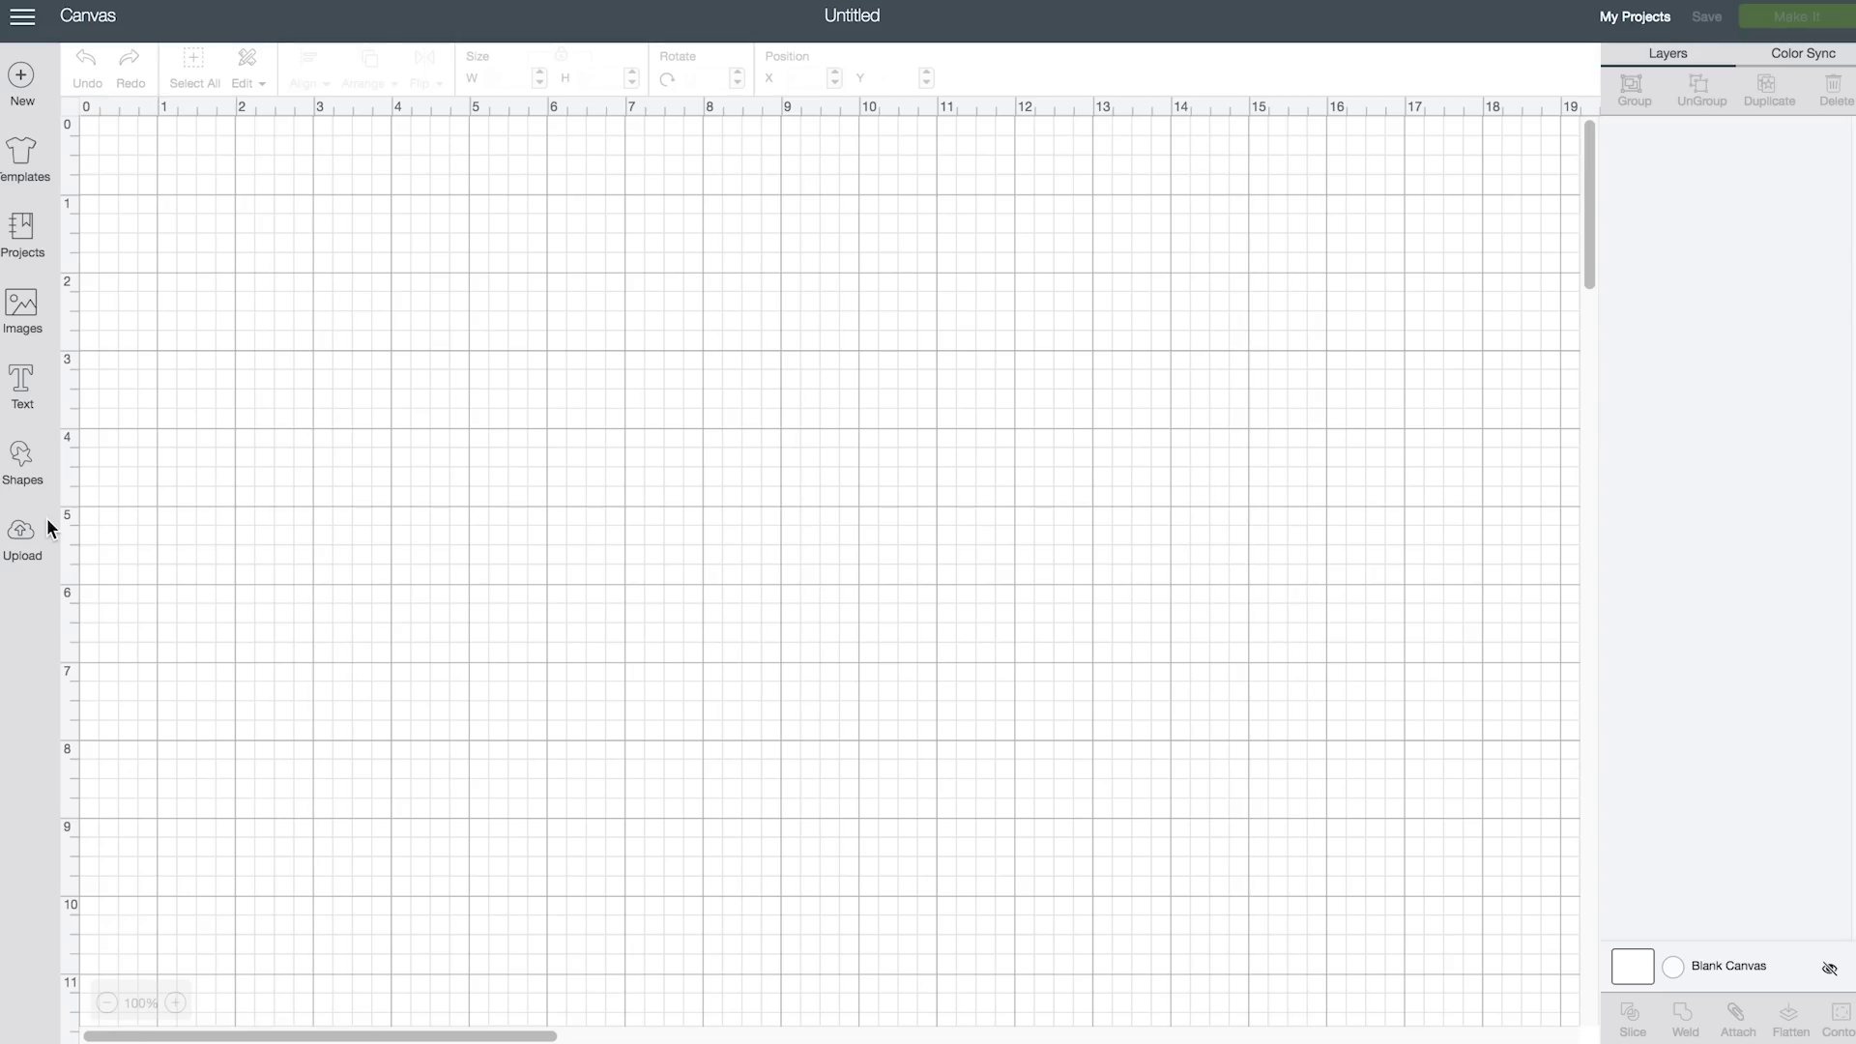
Start from the Basic canvas template found by searching 'canvas', zoom out, and hide the grid
{"action": "left_click", "coordinate": [24, 165]}
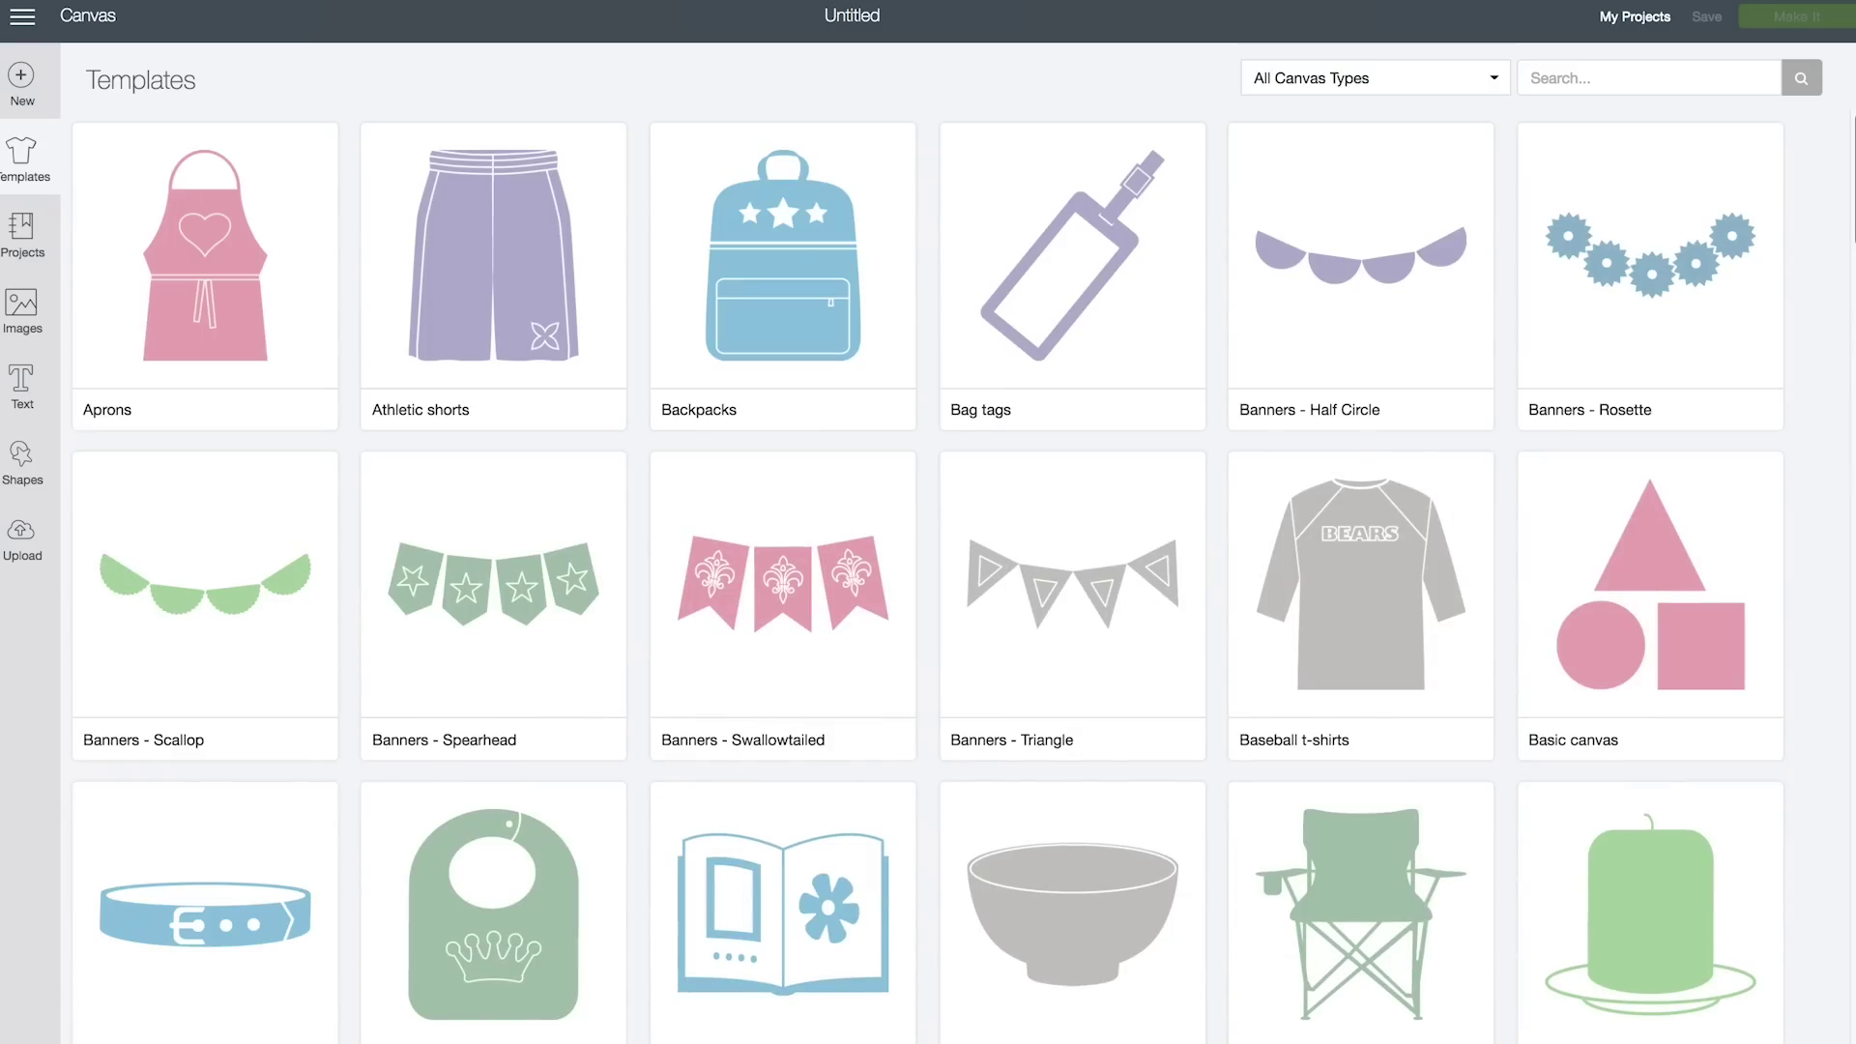
{"action": "left_click", "coordinate": [1607, 79]}
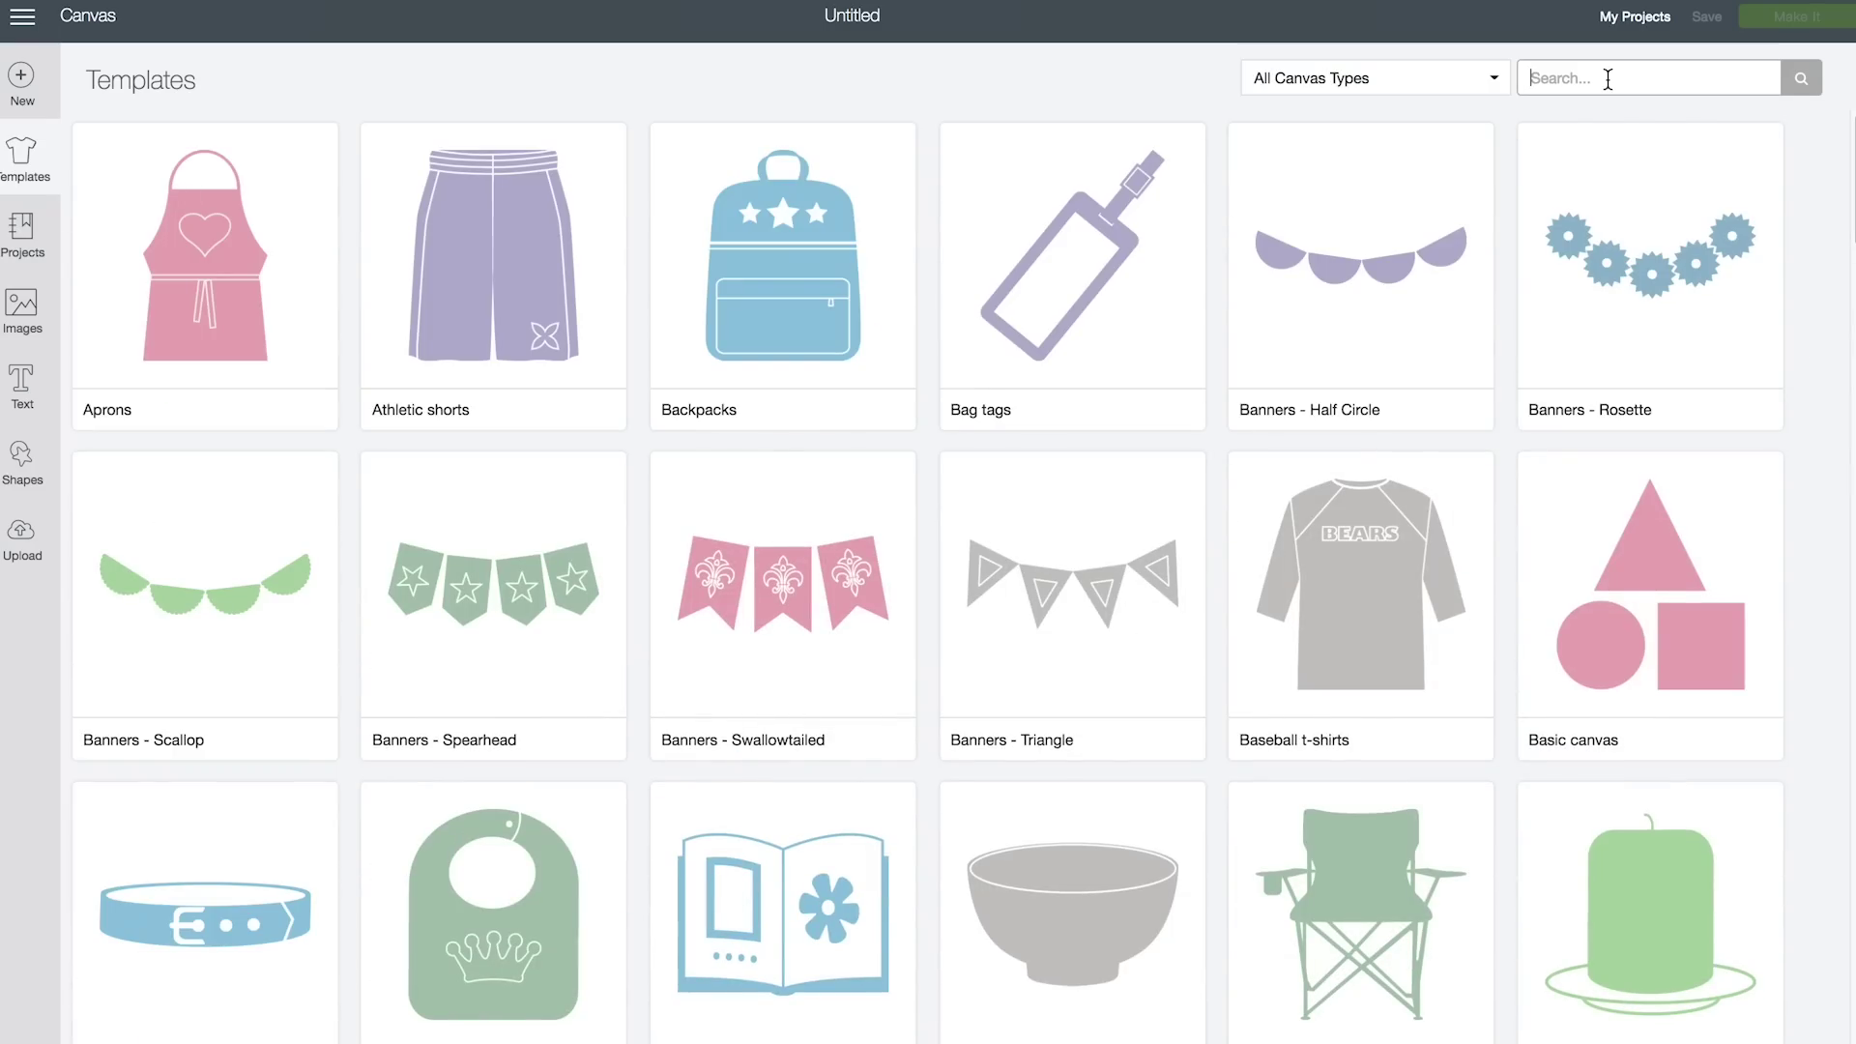
{"action": "type", "text": "canvas"}
{"action": "key", "text": "Return"}
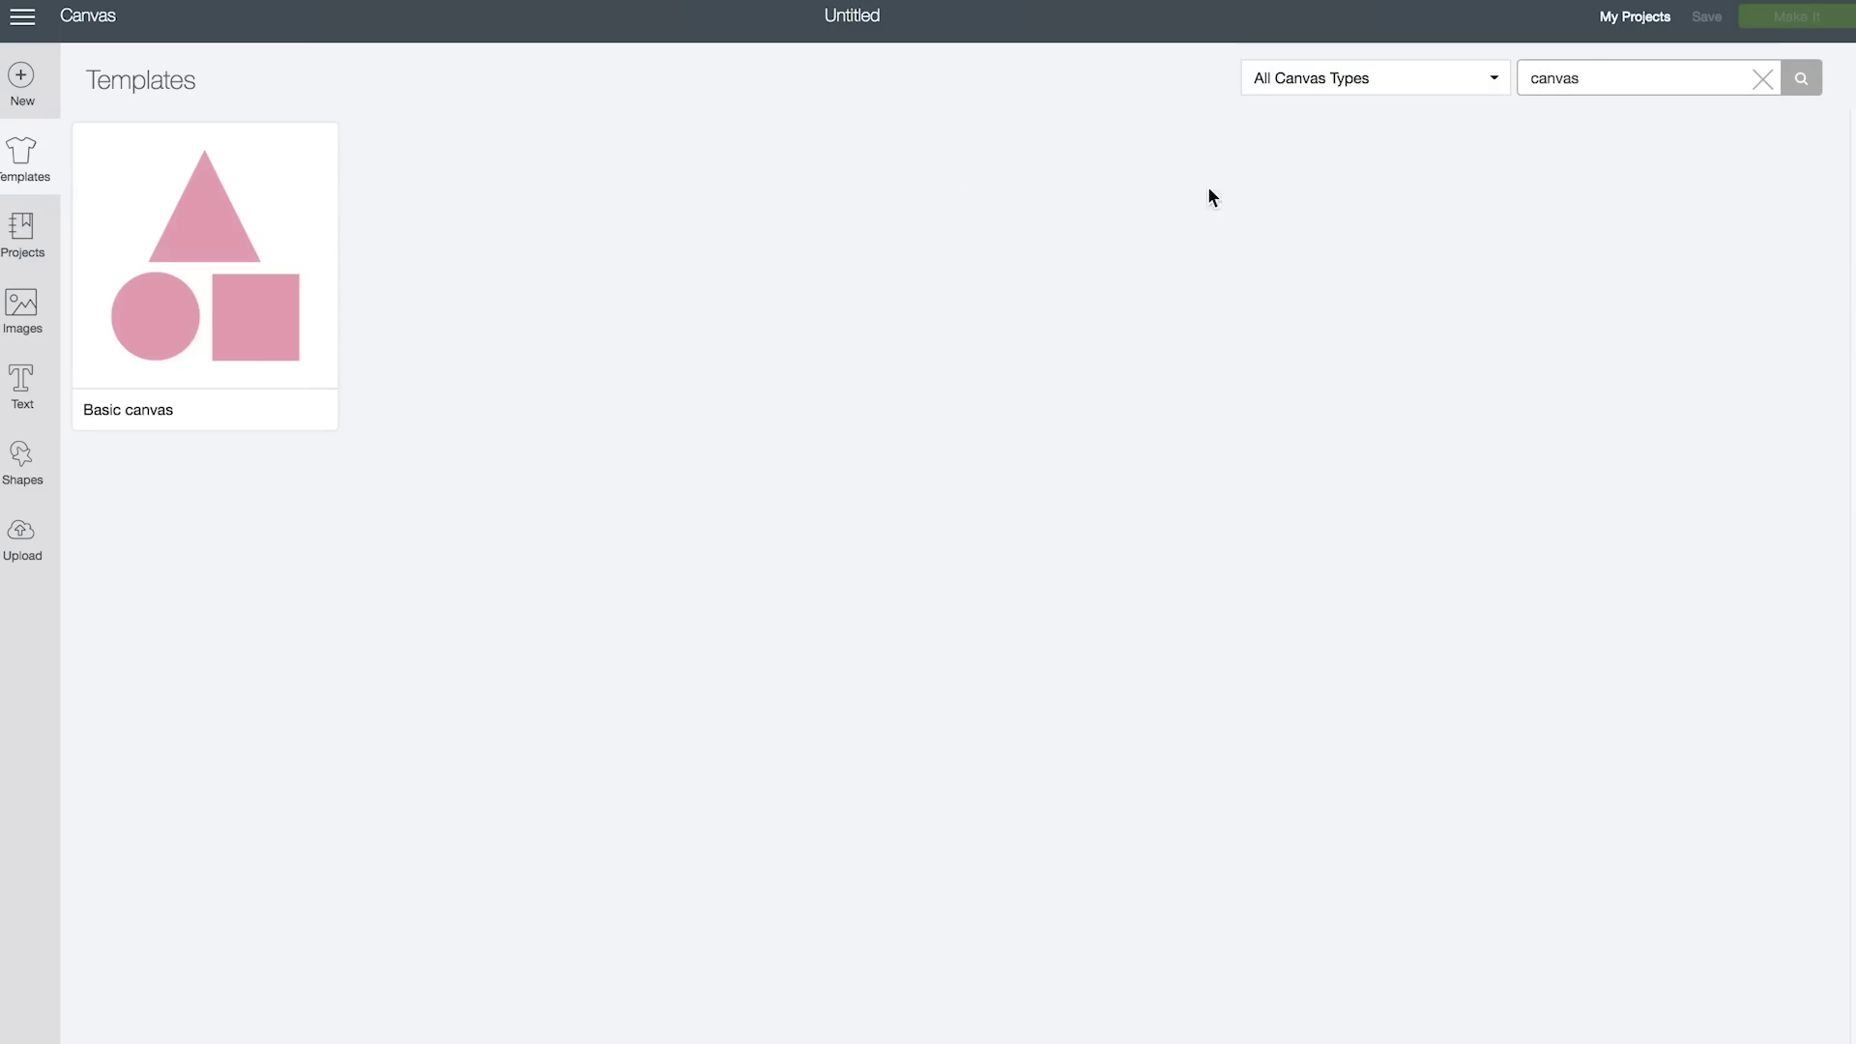
{"action": "left_click", "coordinate": [263, 292]}
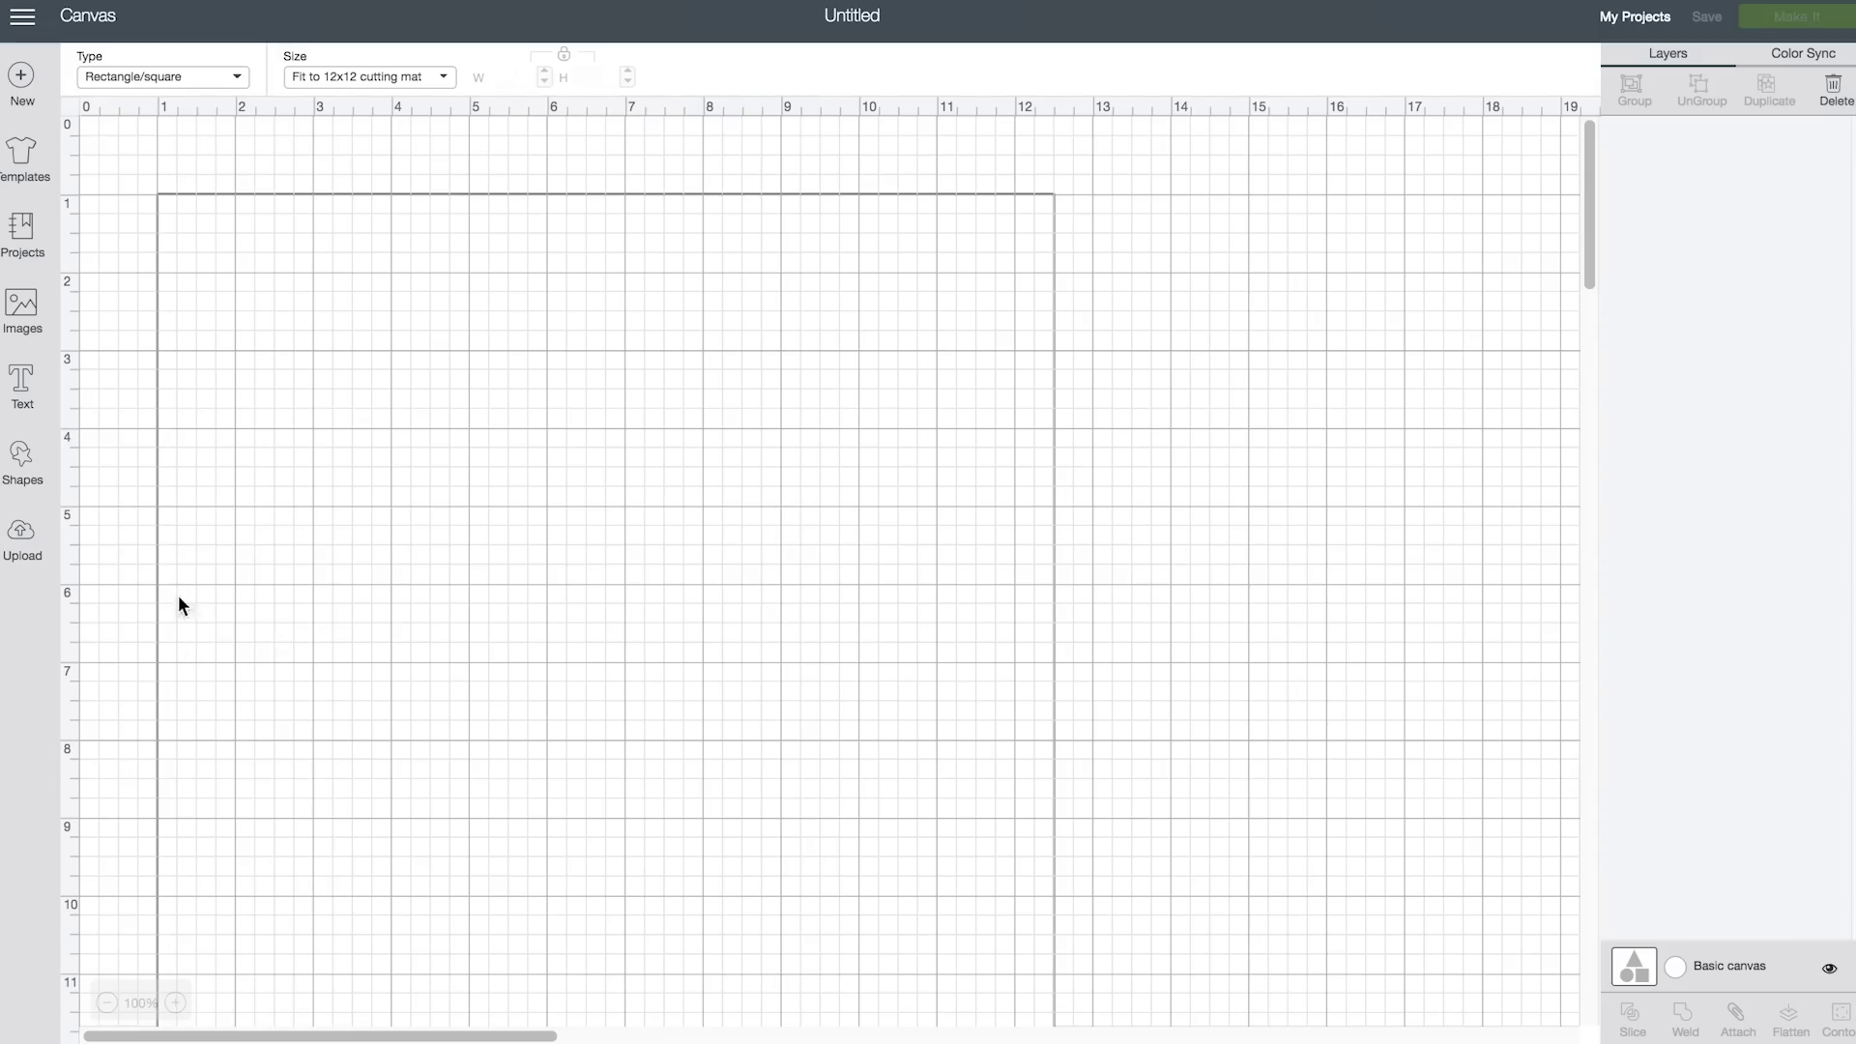
{"action": "left_click", "coordinate": [107, 1003]}
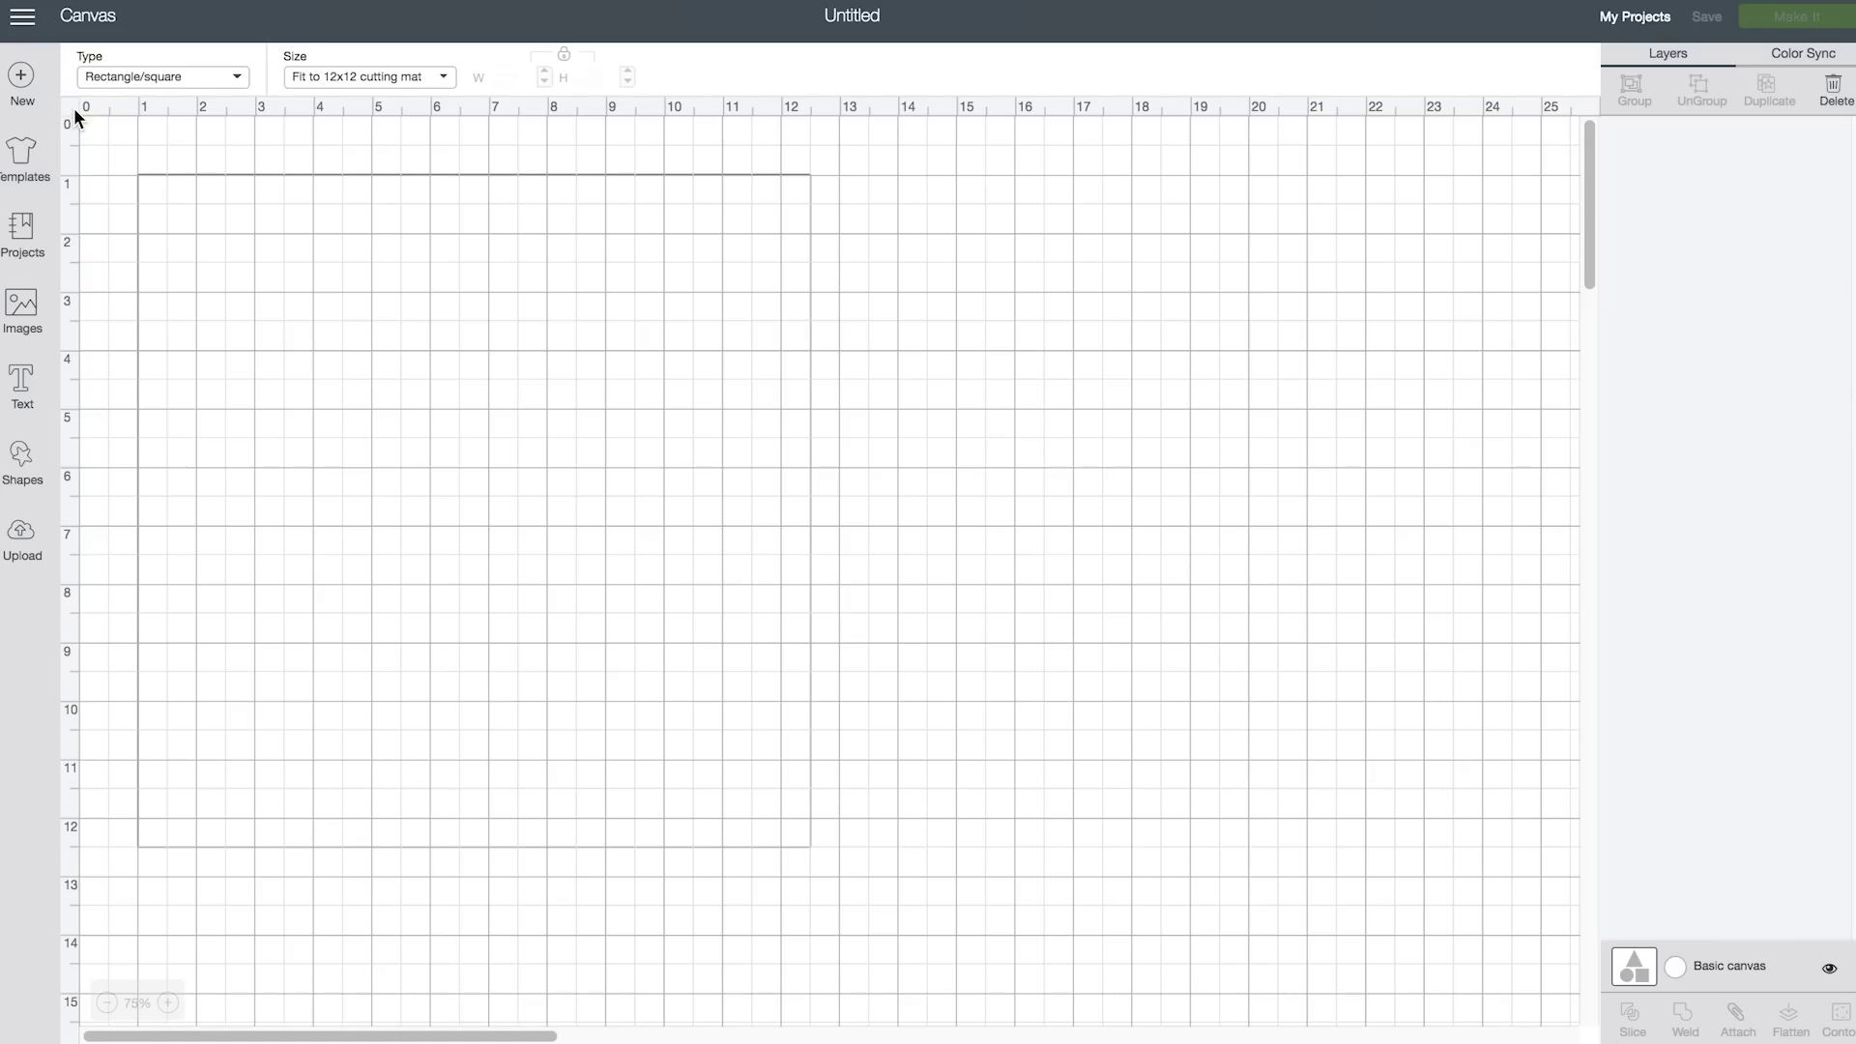
{"action": "left_click", "coordinate": [68, 112]}
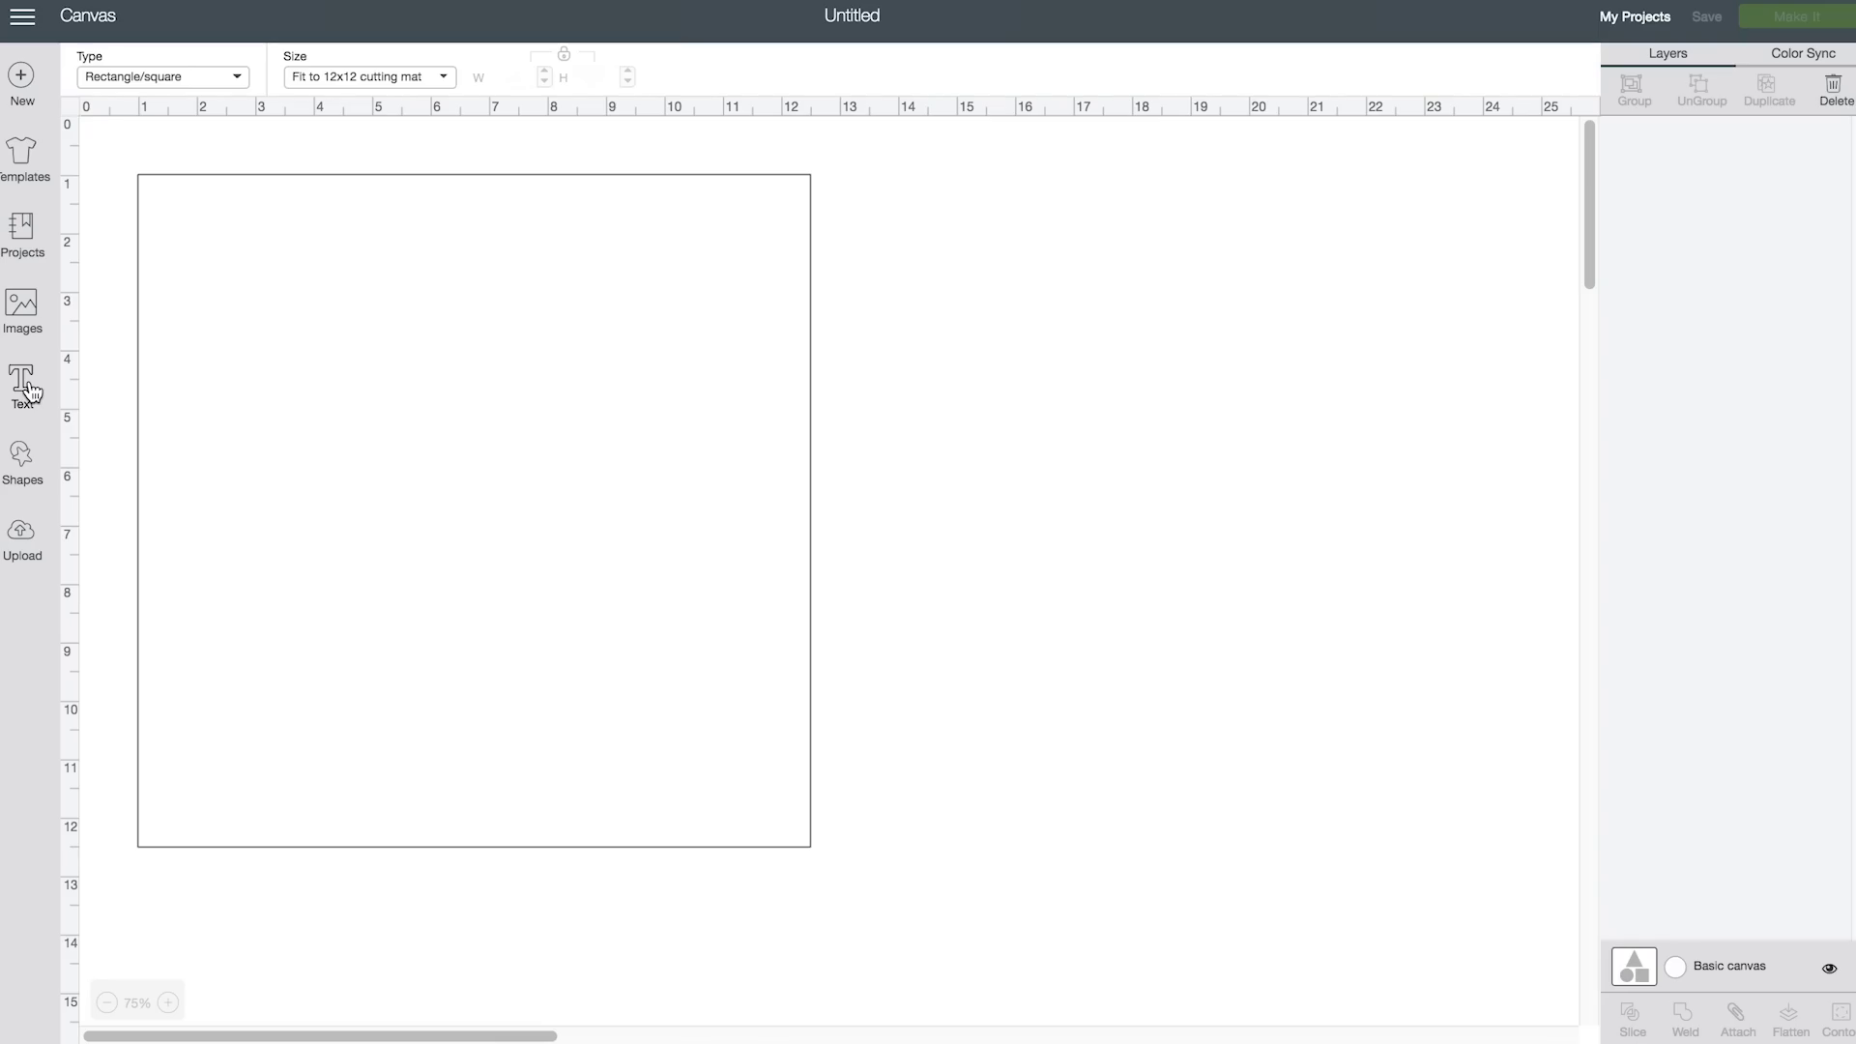
Add the text 'maker' and set it to the Couture system font
{"action": "left_click", "coordinate": [27, 387]}
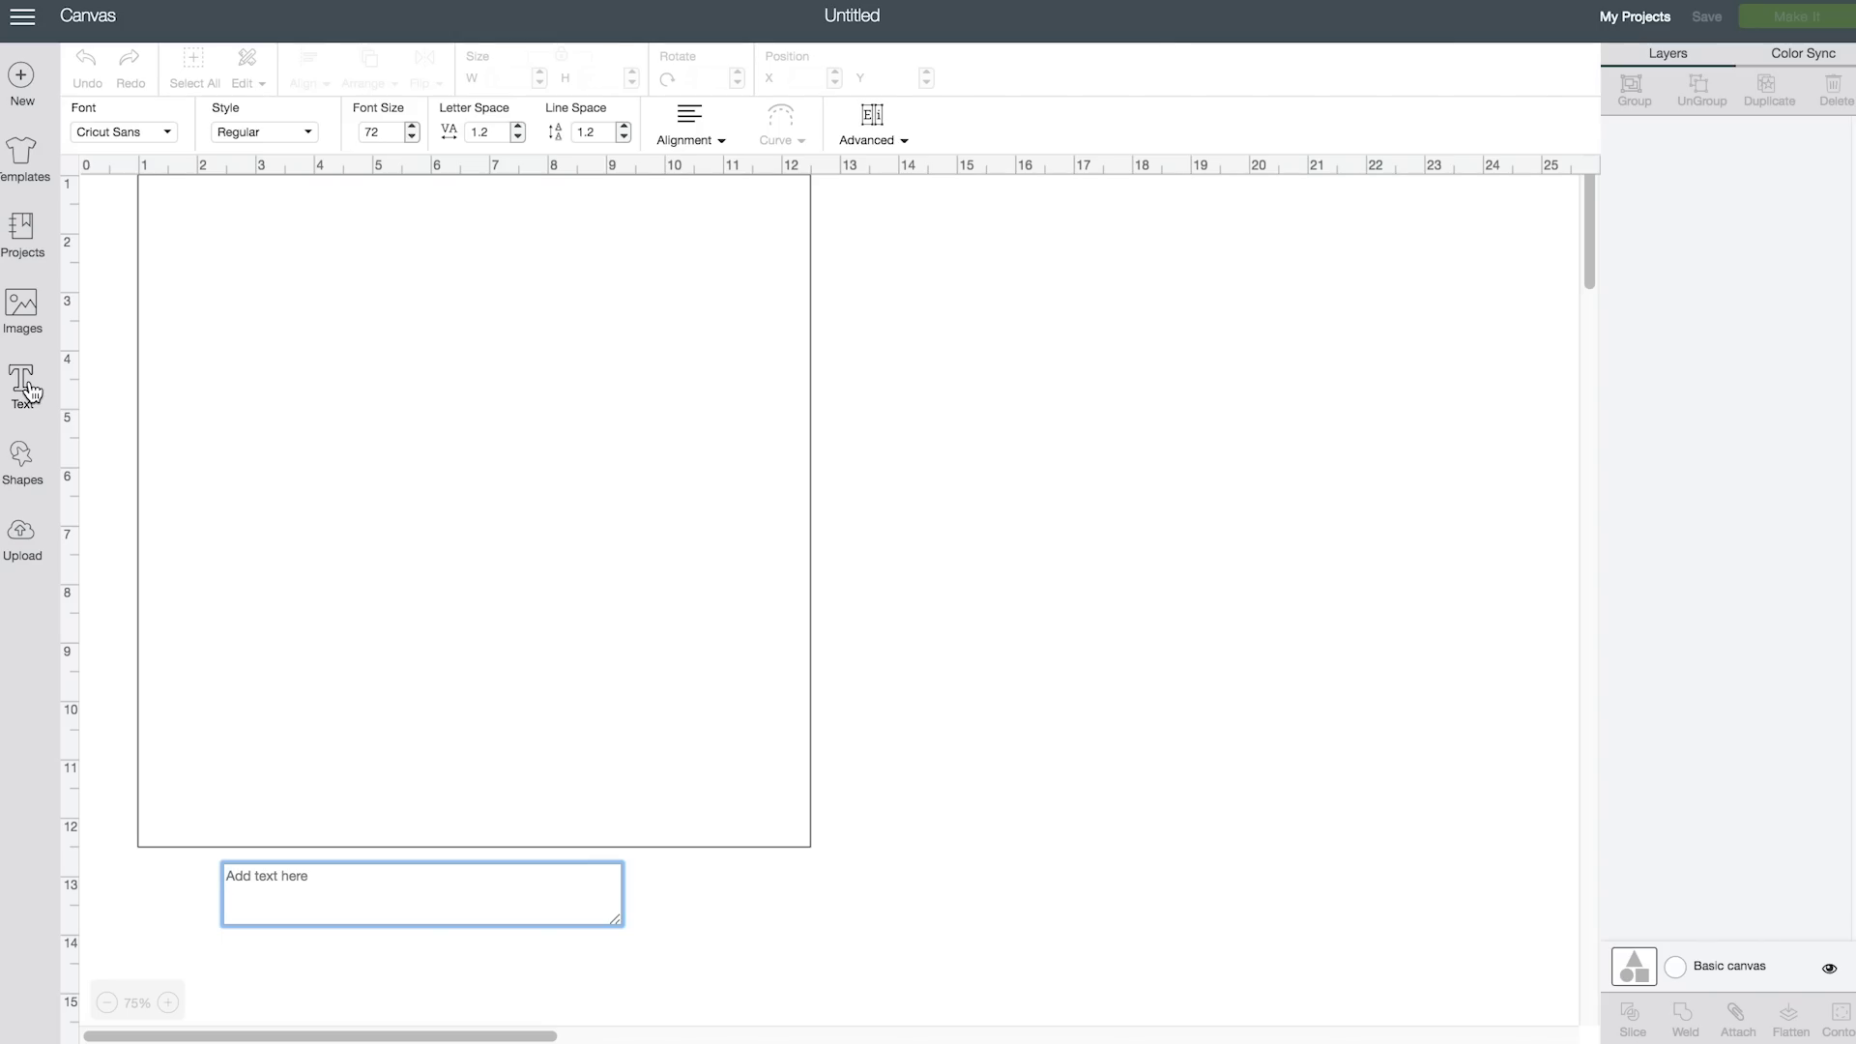
{"action": "type", "text": "maker"}
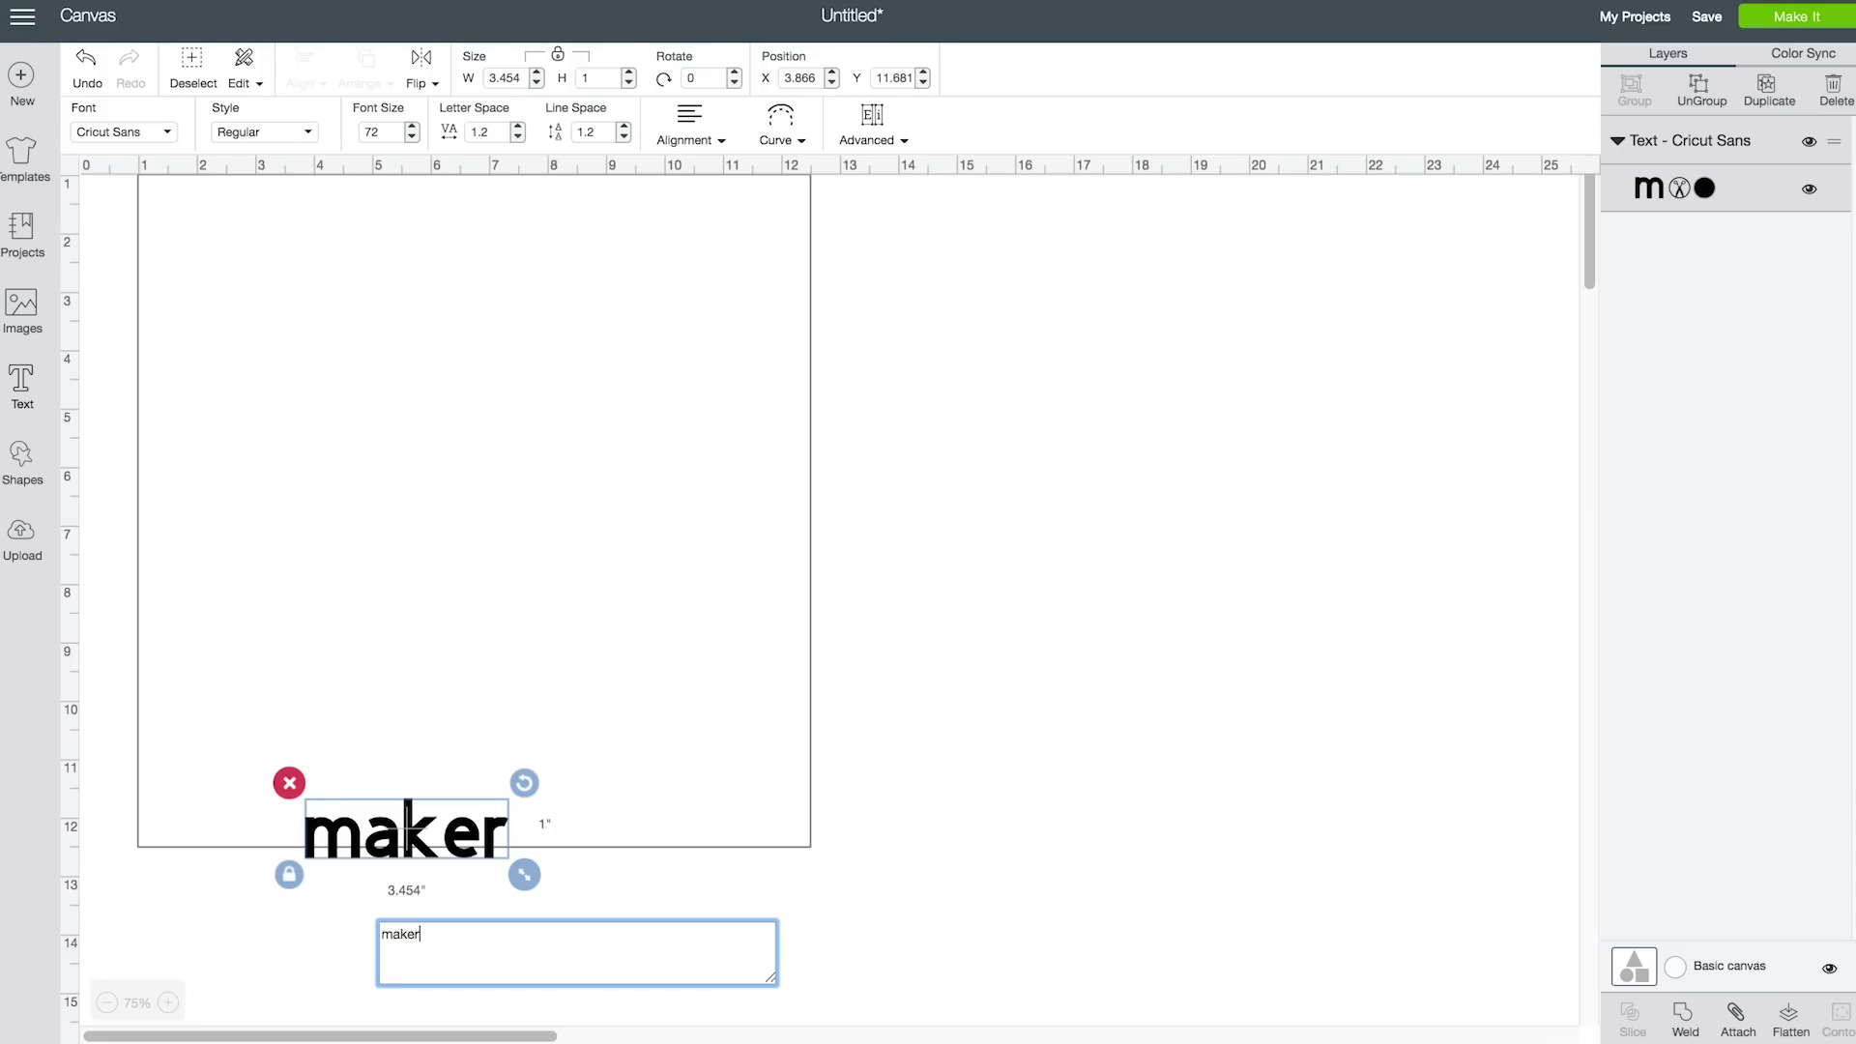
{"action": "left_click", "coordinate": [169, 135]}
{"action": "left_click", "coordinate": [879, 85]}
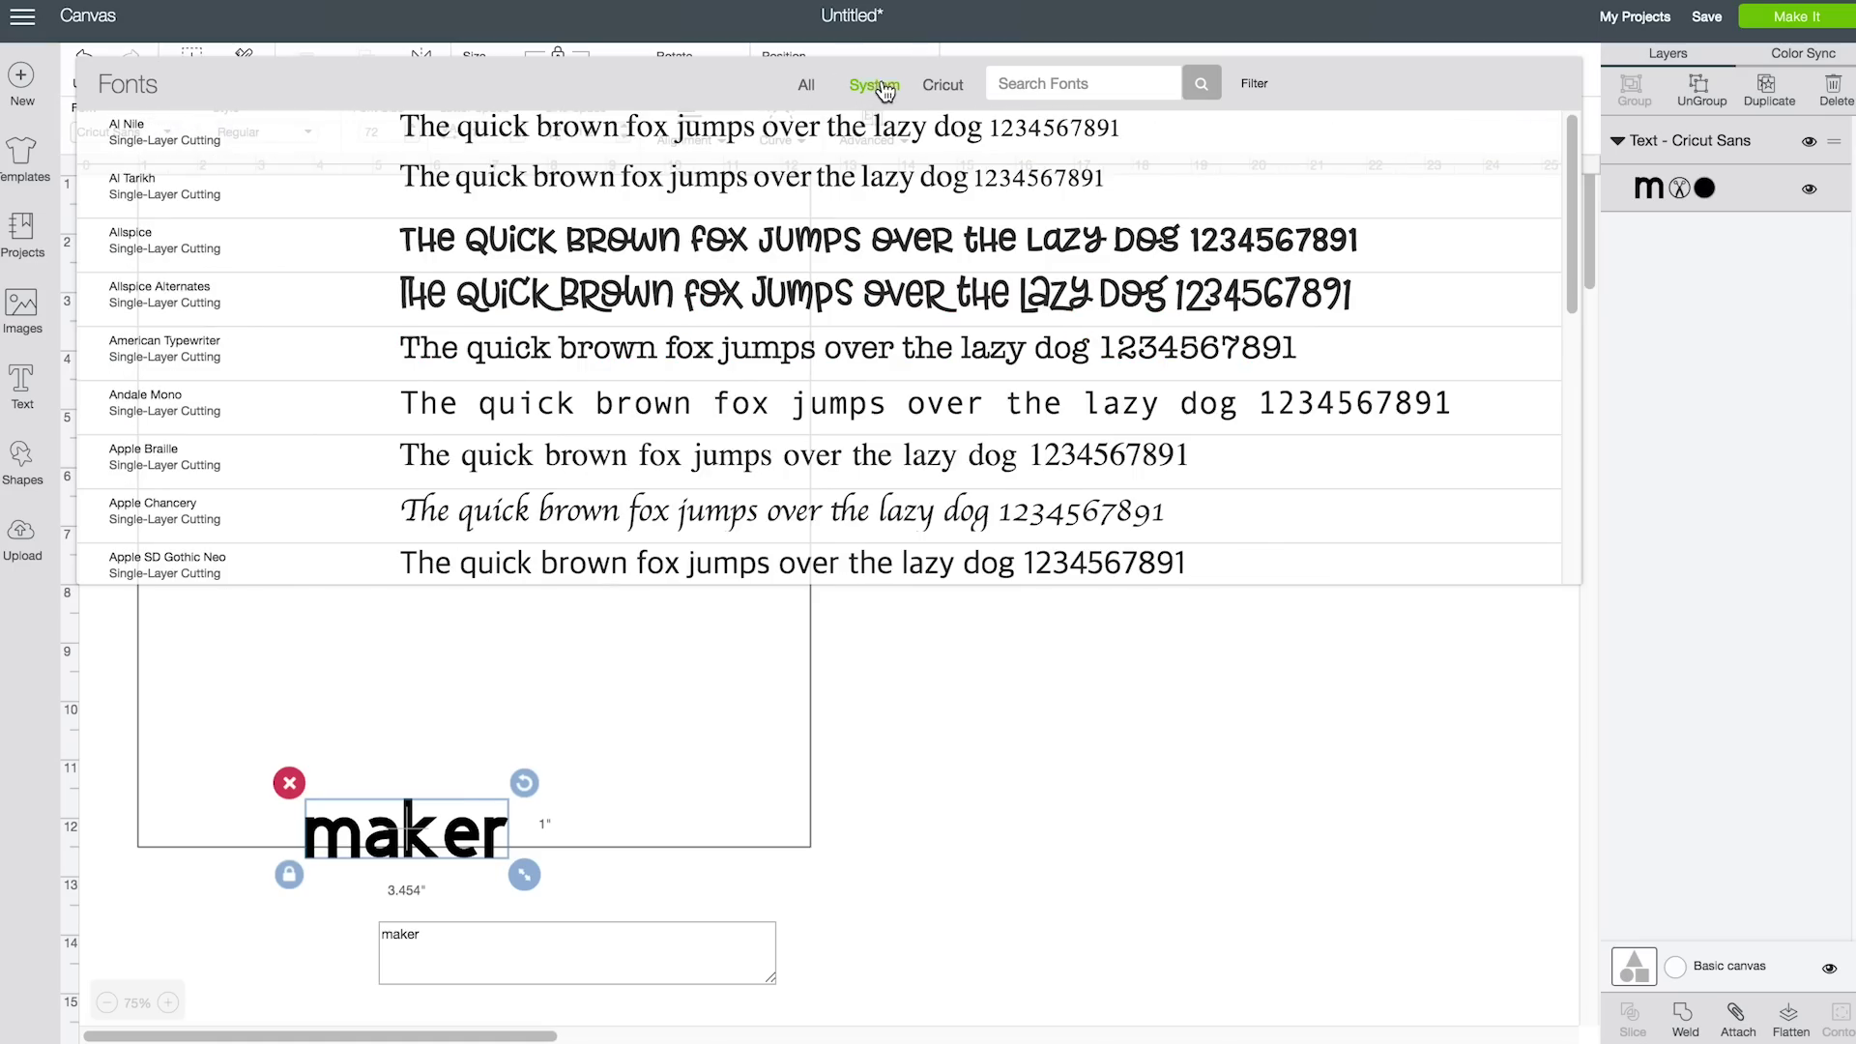
{"action": "scroll", "coordinate": [1569, 212], "scroll_direction": "down", "scroll_amount": 15}
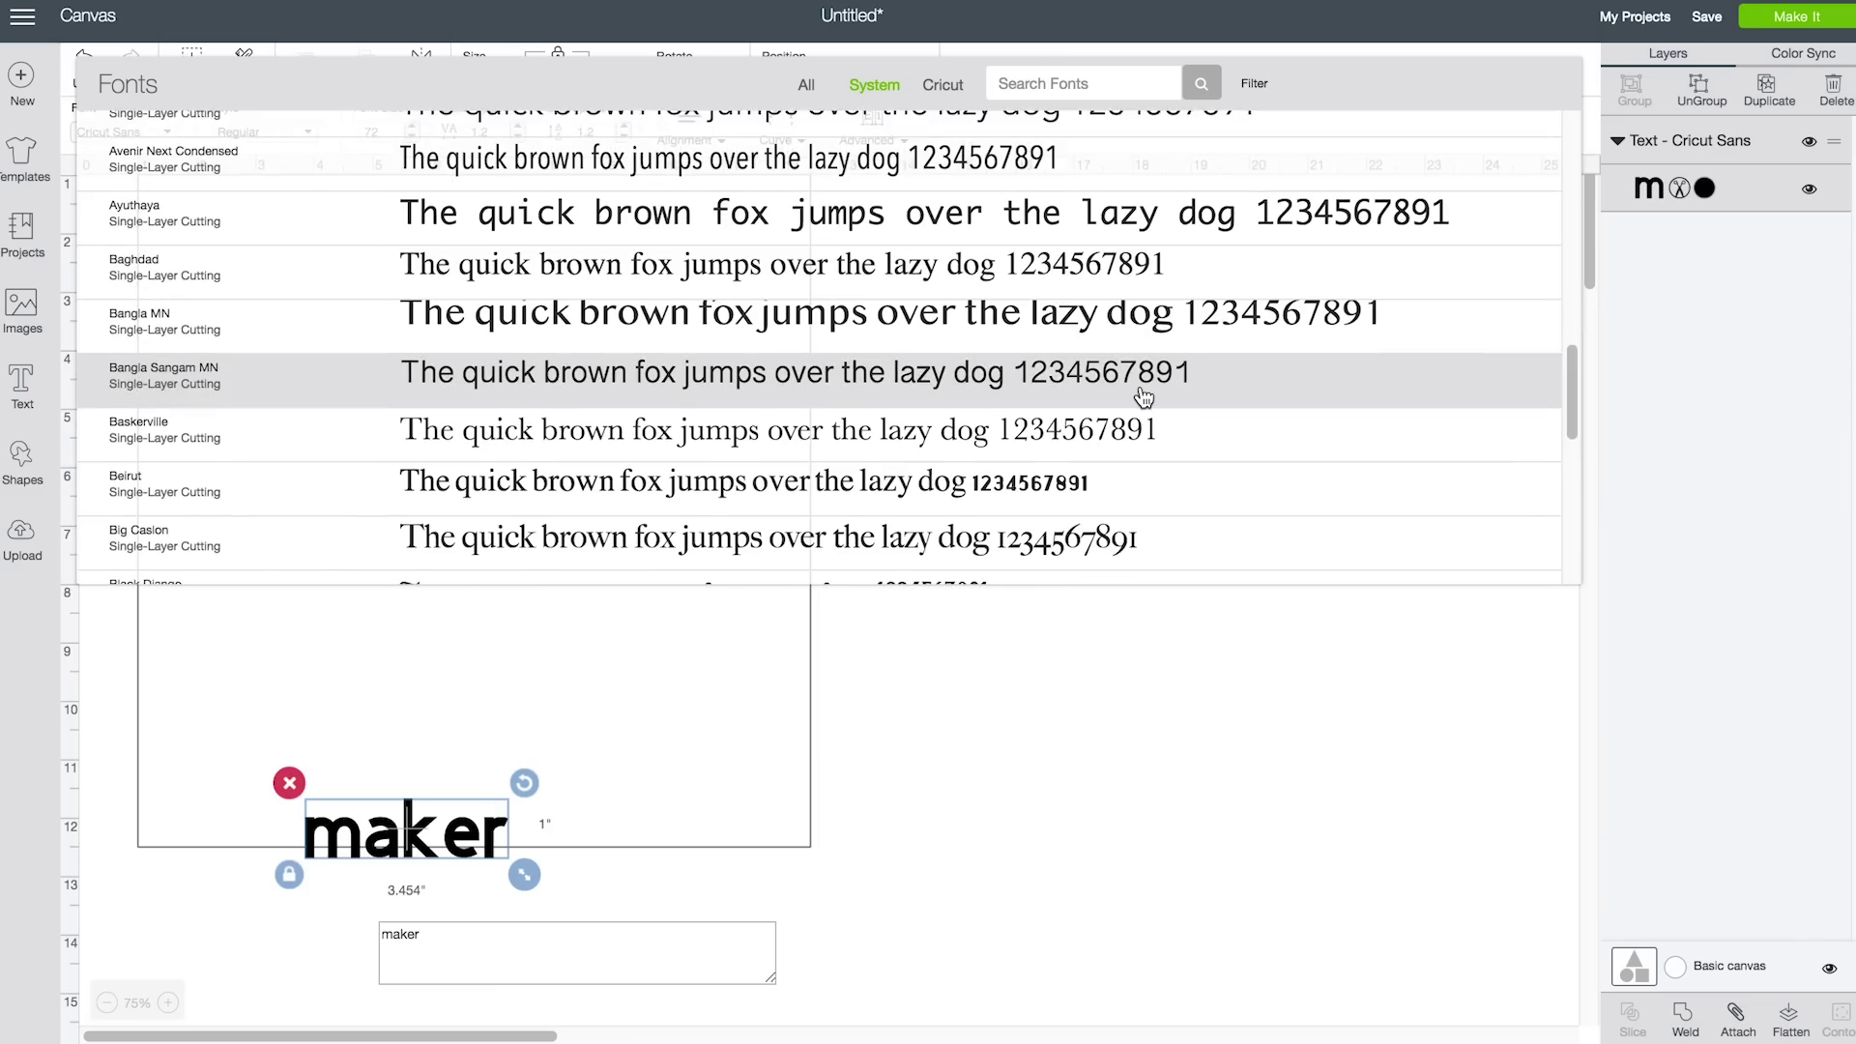
{"action": "scroll", "coordinate": [1144, 391], "scroll_direction": "down", "scroll_amount": 1}
{"action": "scroll", "coordinate": [669, 486], "scroll_direction": "down", "scroll_amount": 4}
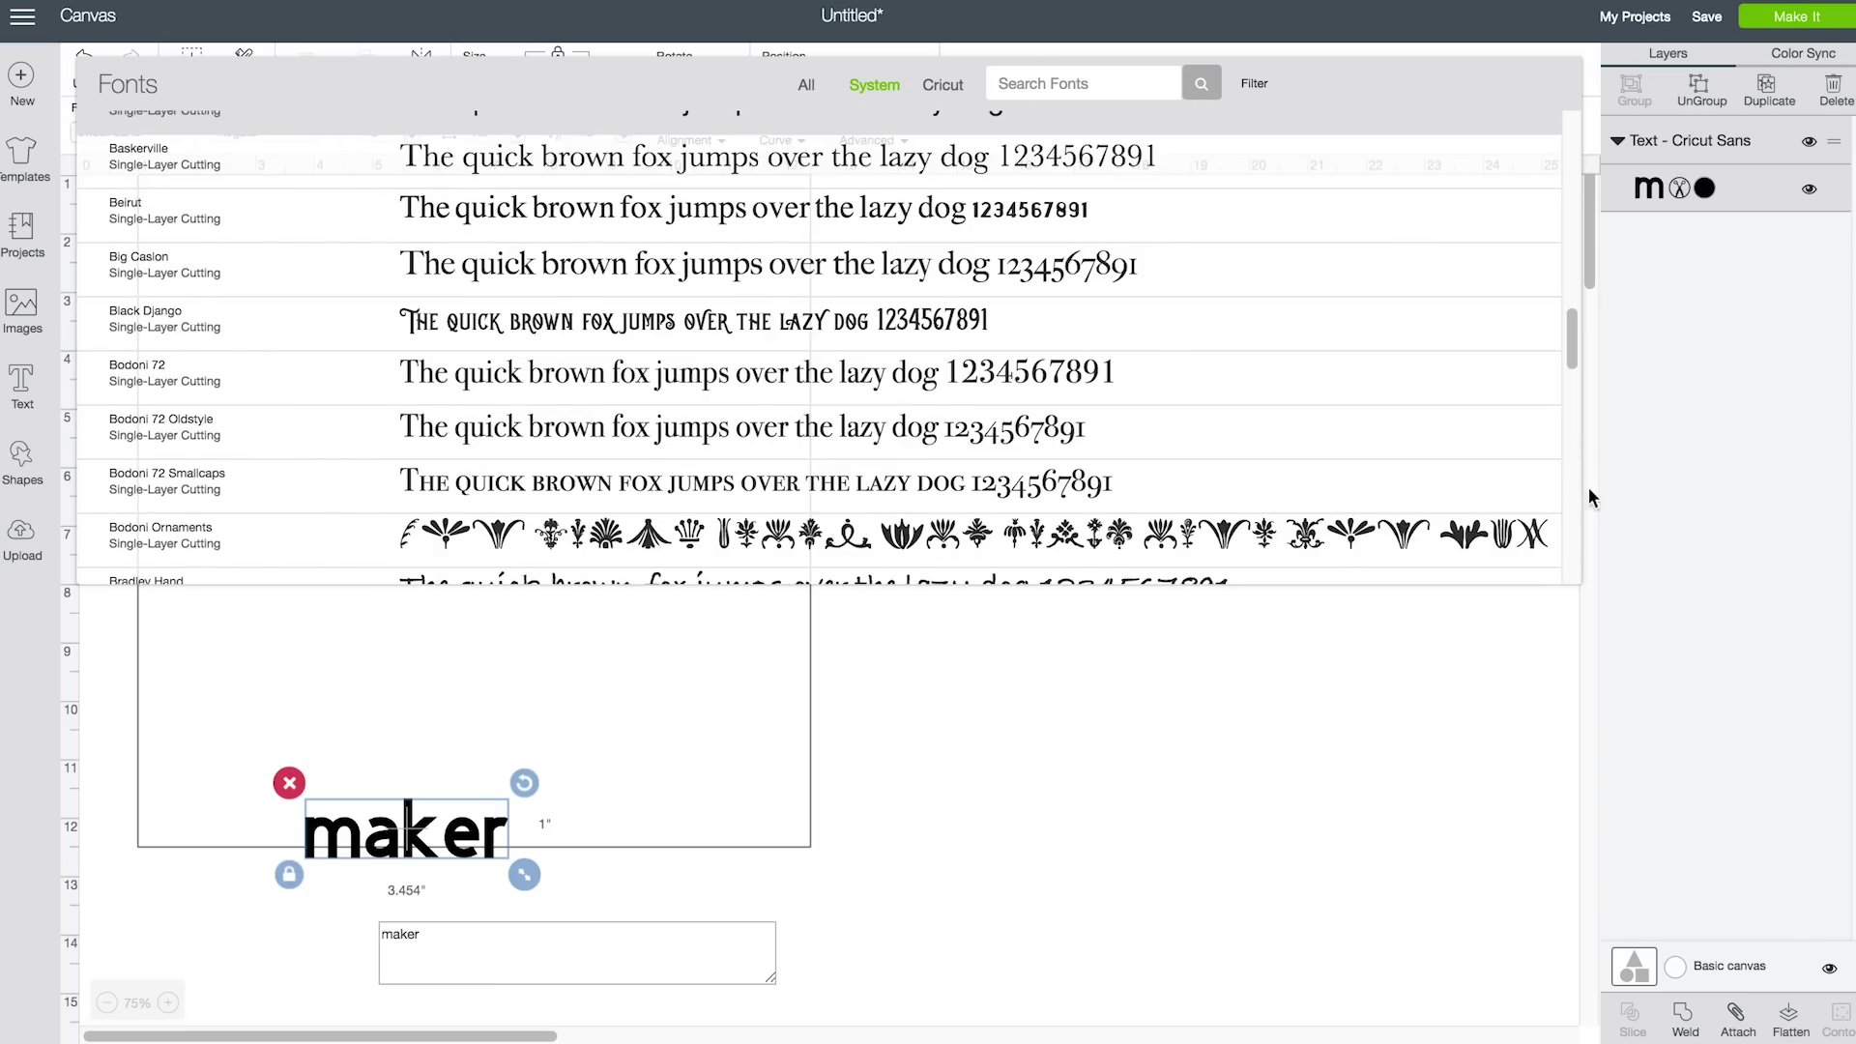
{"action": "scroll", "coordinate": [1556, 502], "scroll_direction": "down", "scroll_amount": 5}
{"action": "scroll", "coordinate": [1576, 252], "scroll_direction": "down", "scroll_amount": 3}
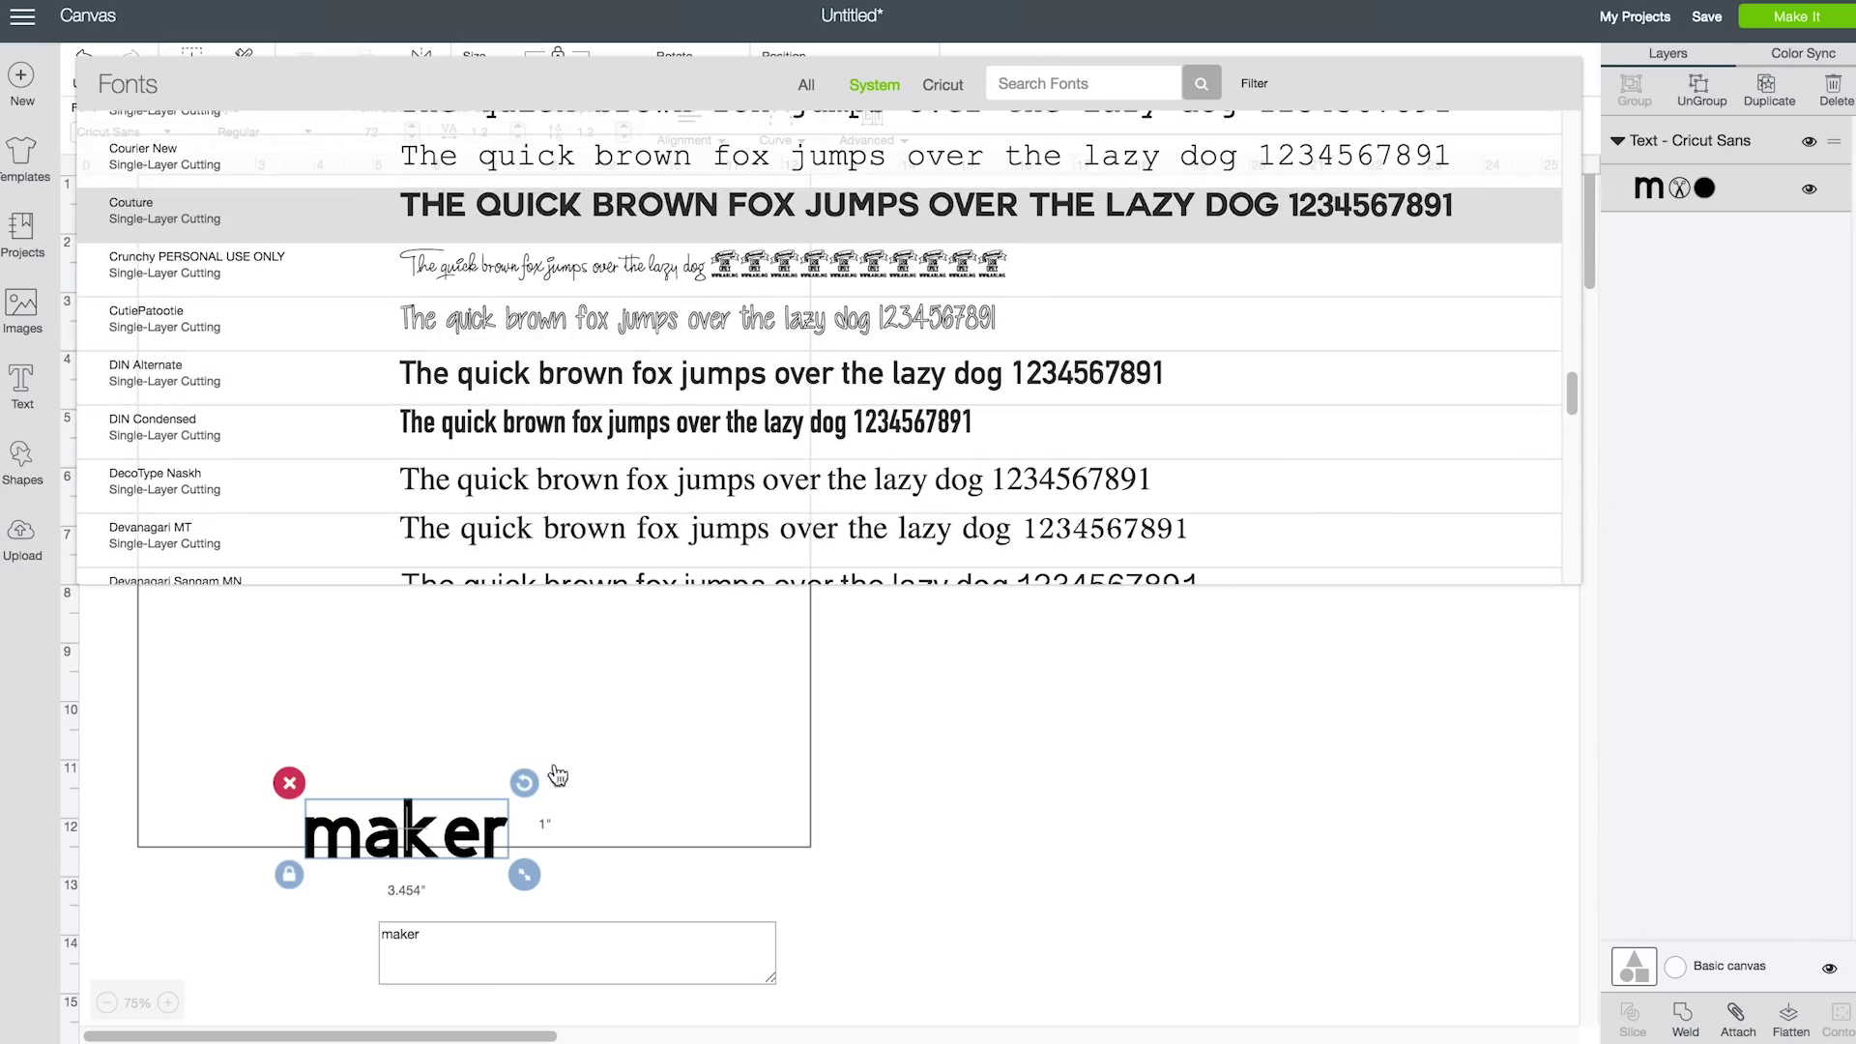
Move MAKER mid-left on the mat and enlarge it to about 8.2 inches wide
{"action": "left_click_drag", "start_coordinate": [413, 843], "coordinate": [434, 535]}
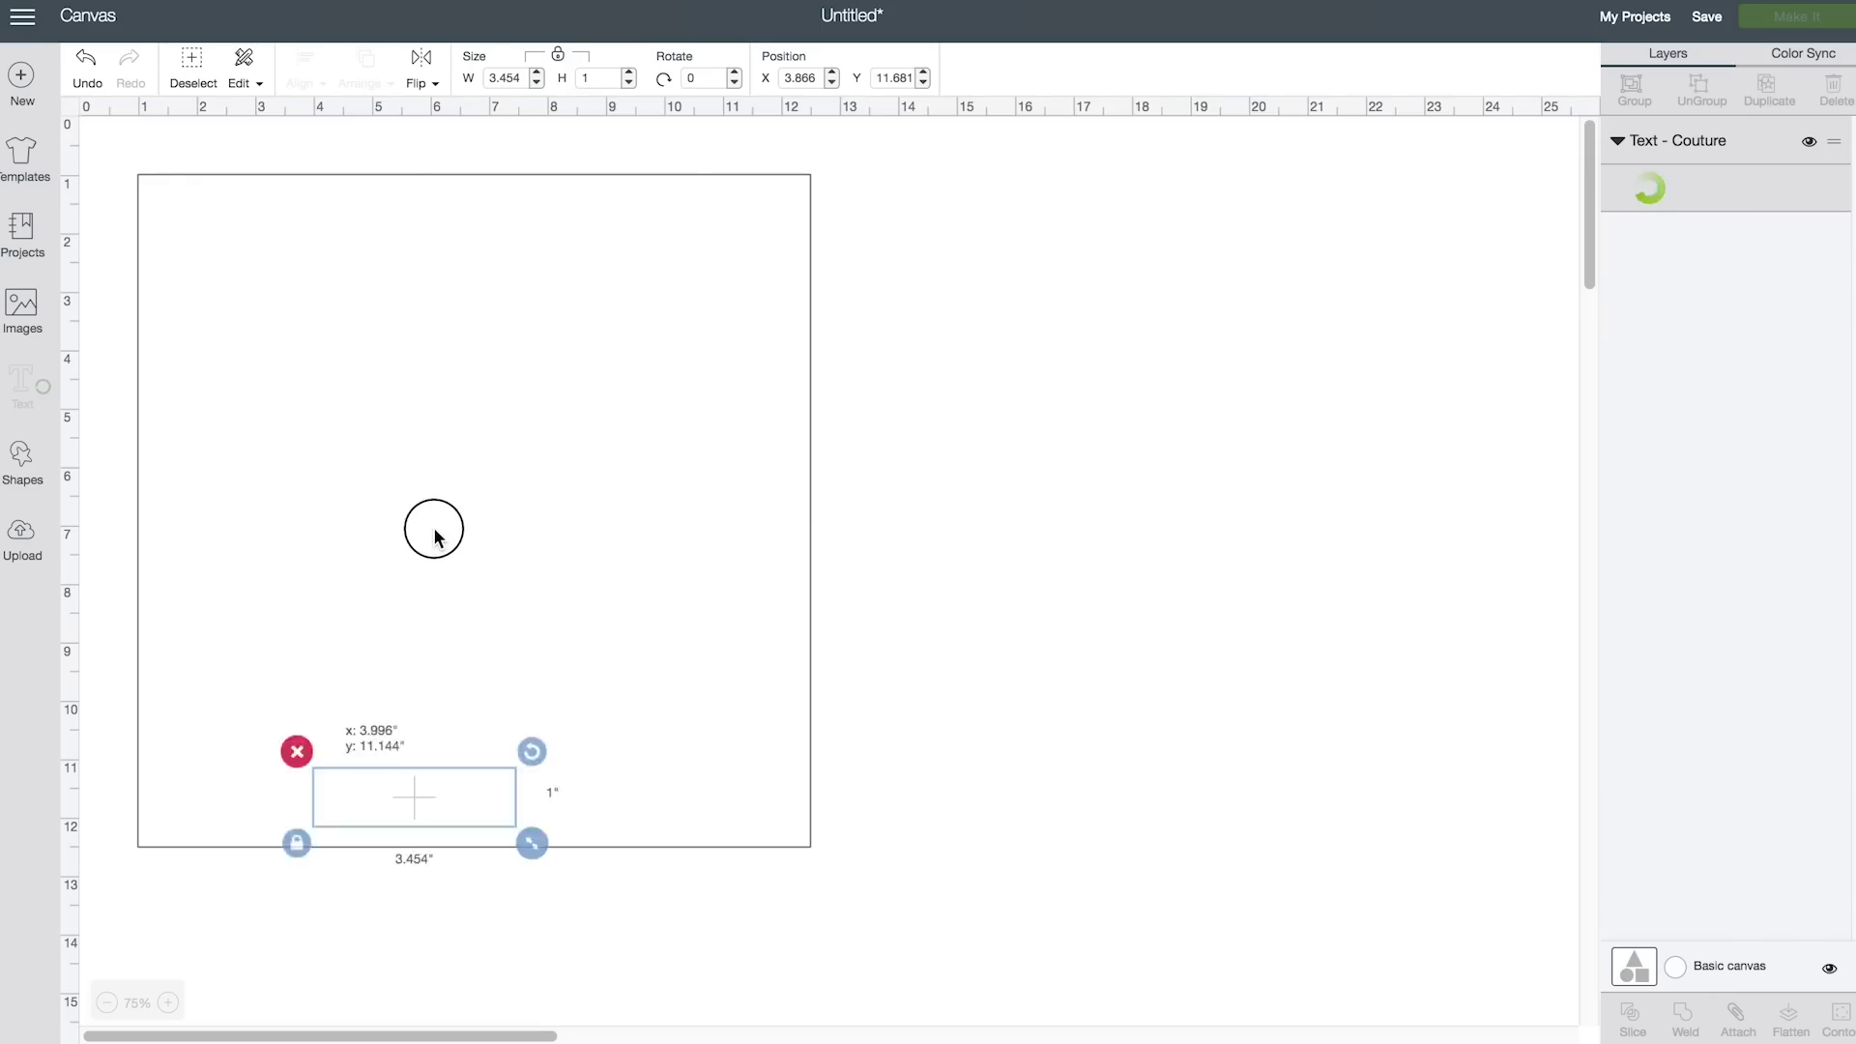
{"action": "left_click_drag", "start_coordinate": [444, 599], "coordinate": [292, 505]}
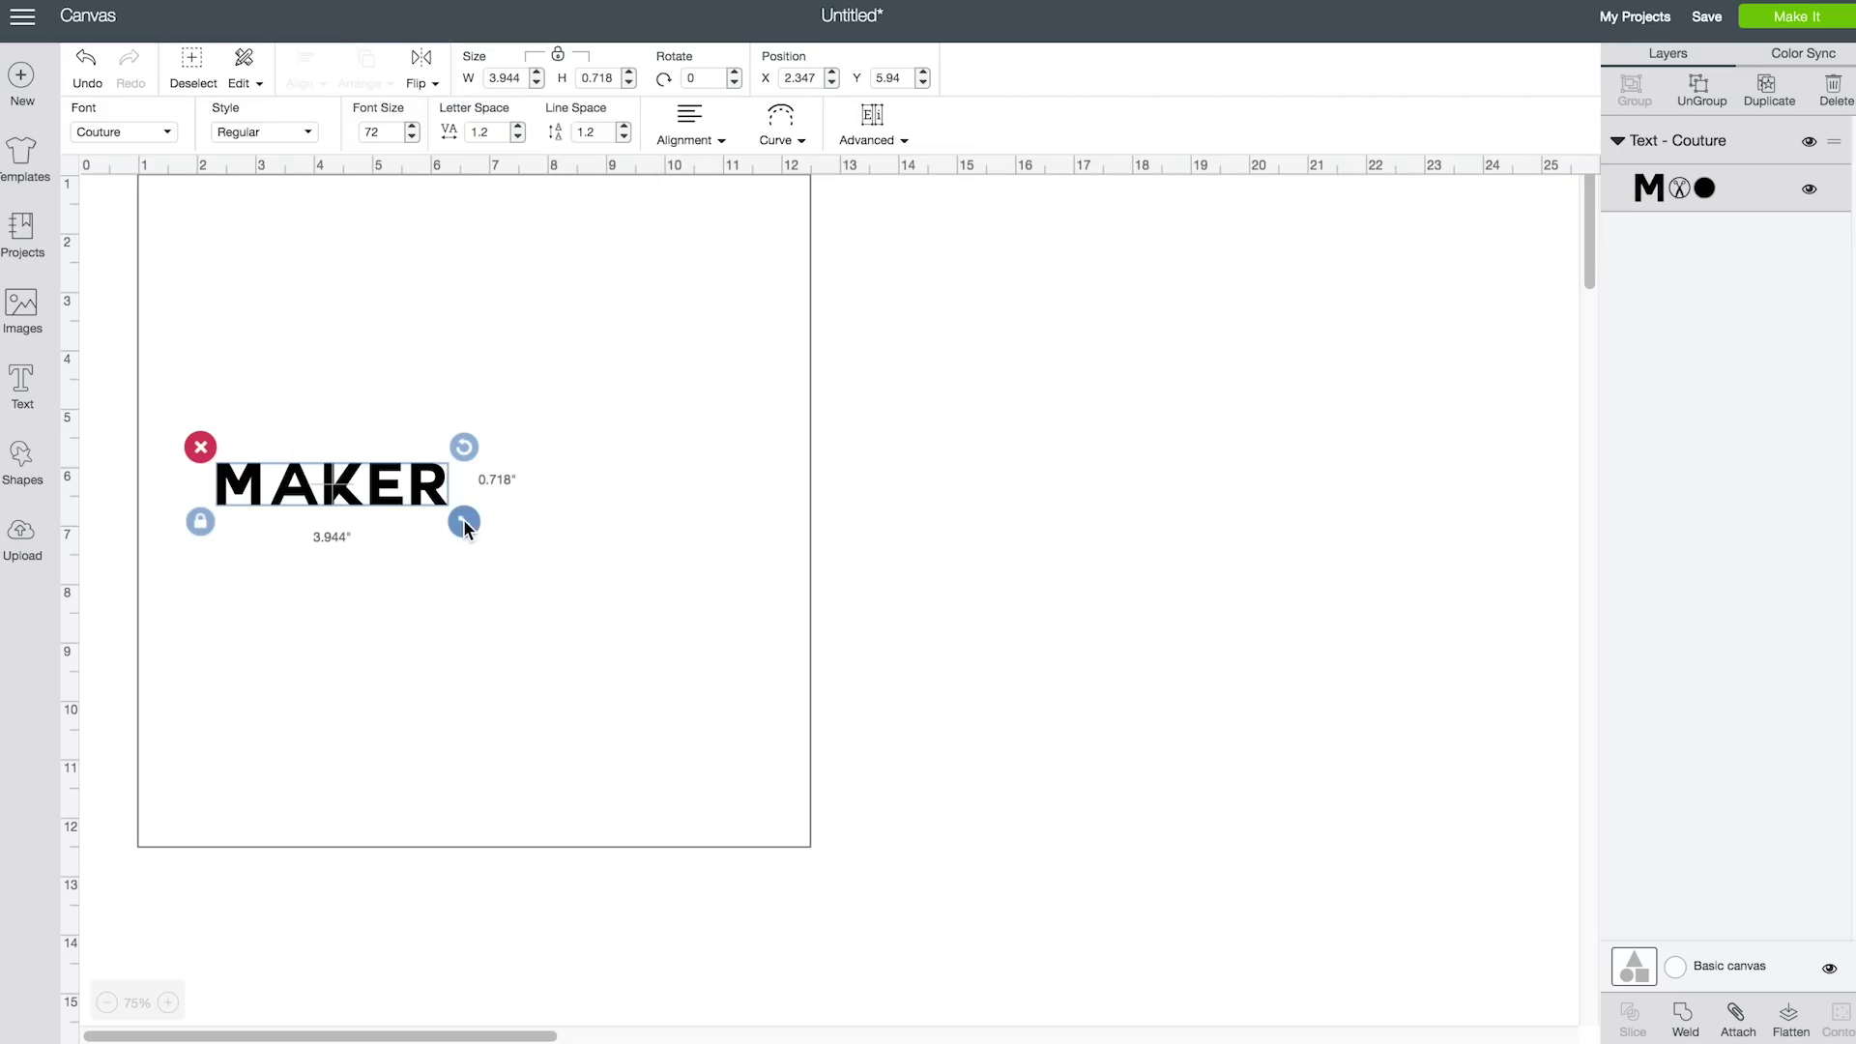
{"action": "left_click_drag", "start_coordinate": [465, 522], "coordinate": [816, 651]}
Shift MAKER toward the left edge and enlarge it across the mat width
{"action": "left_click", "coordinate": [663, 547]}
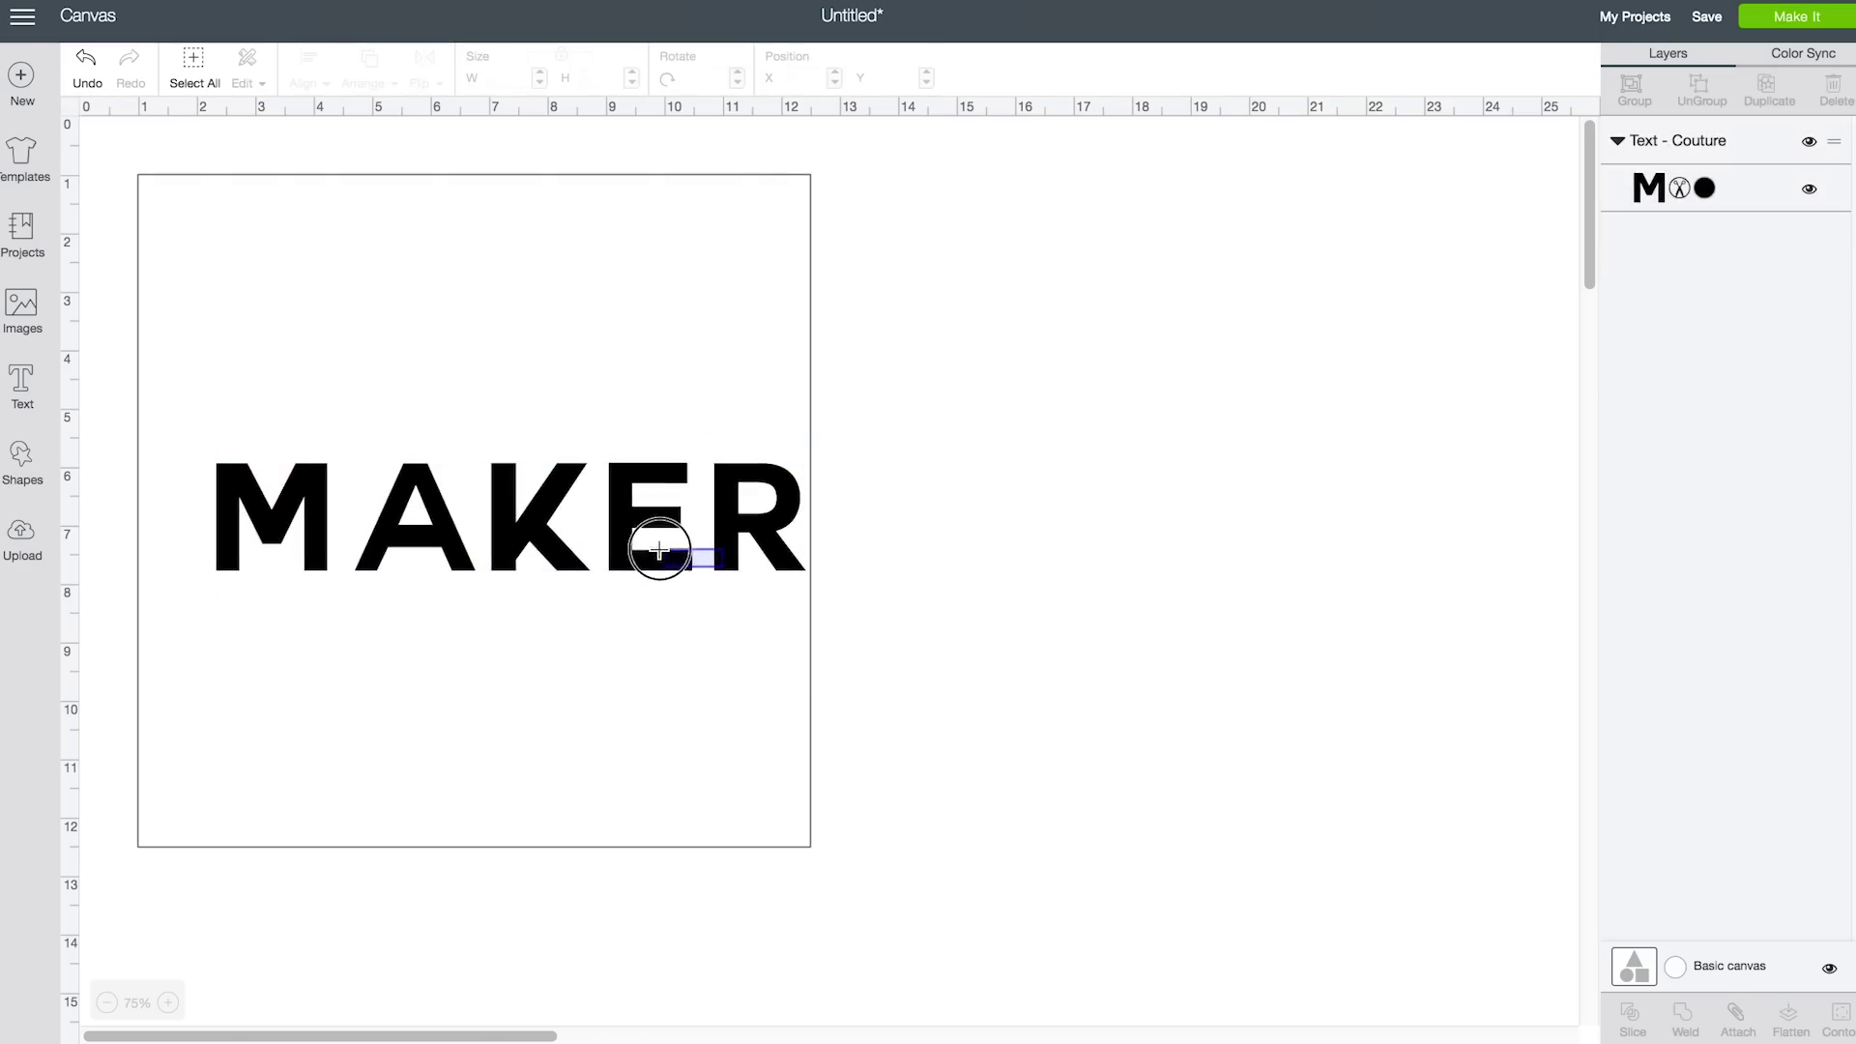
{"action": "left_click_drag", "start_coordinate": [650, 529], "coordinate": [572, 491]}
{"action": "left_click_drag", "start_coordinate": [744, 552], "coordinate": [829, 610]}
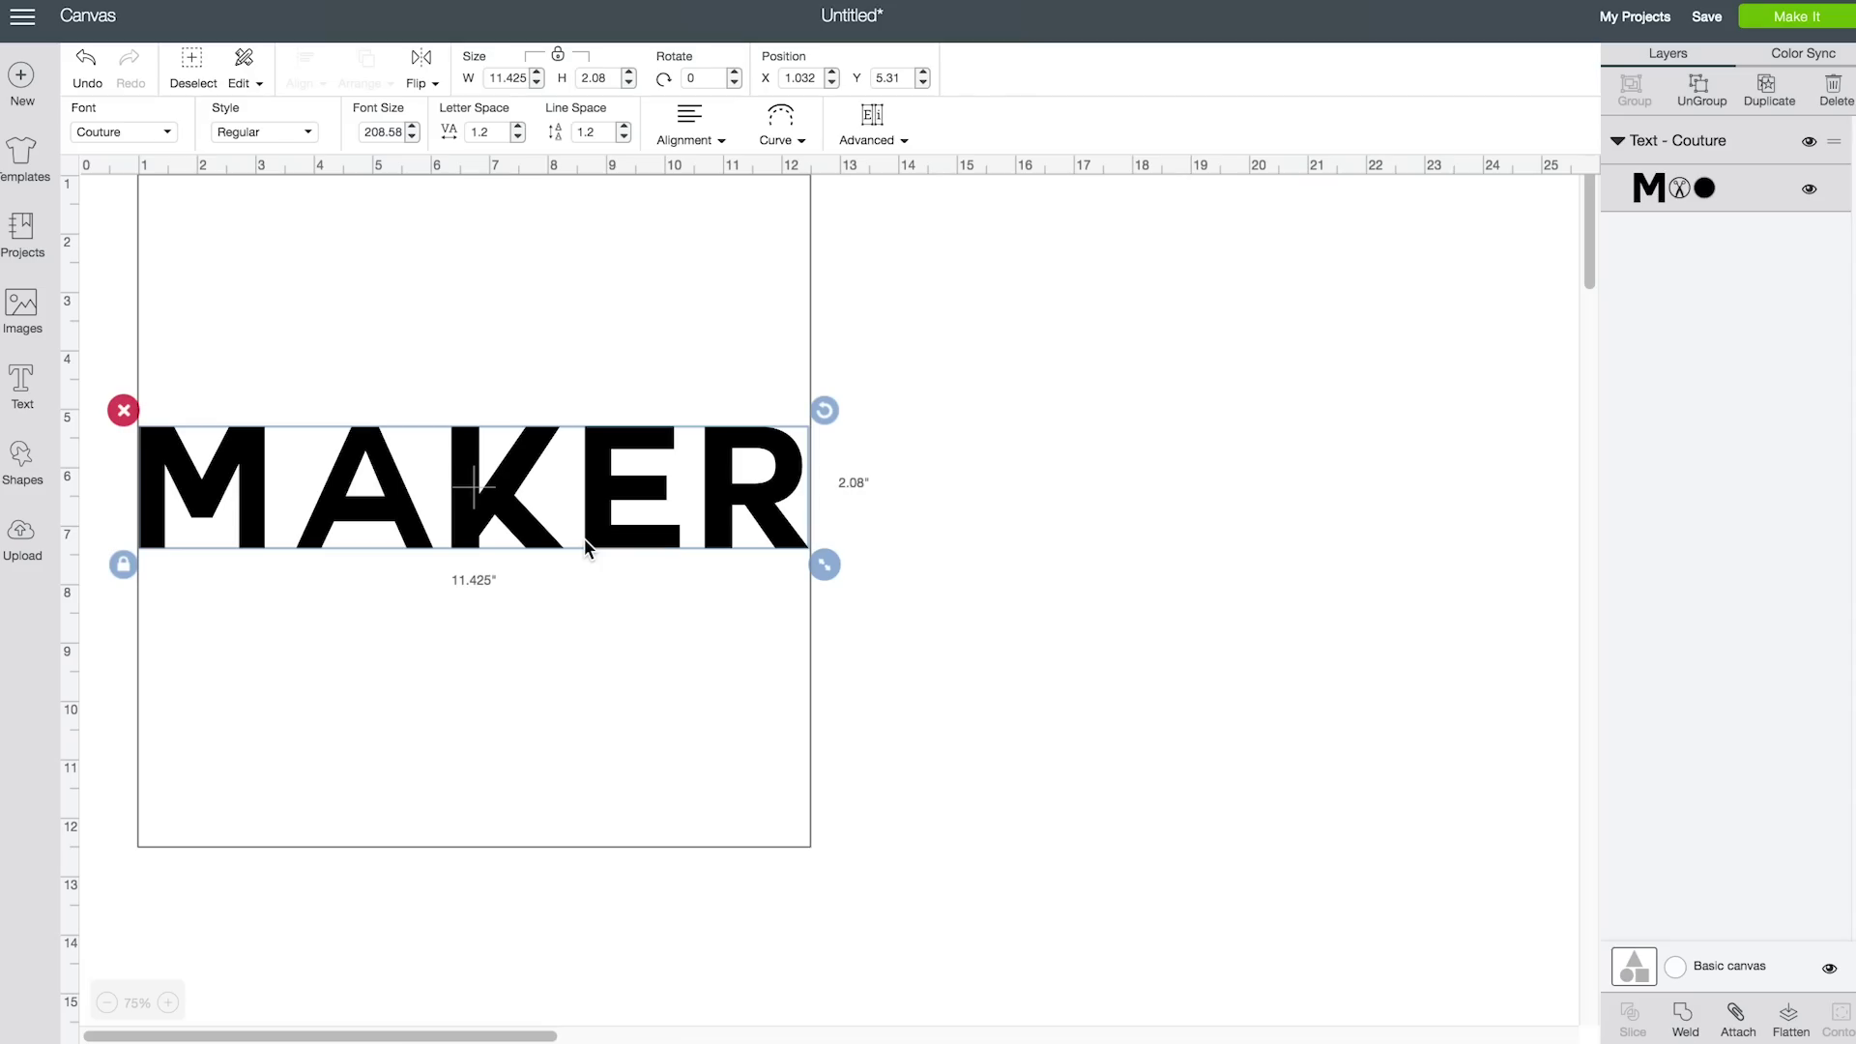
Add the text 'crafty' in the Allspice font
{"action": "left_click", "coordinate": [26, 387]}
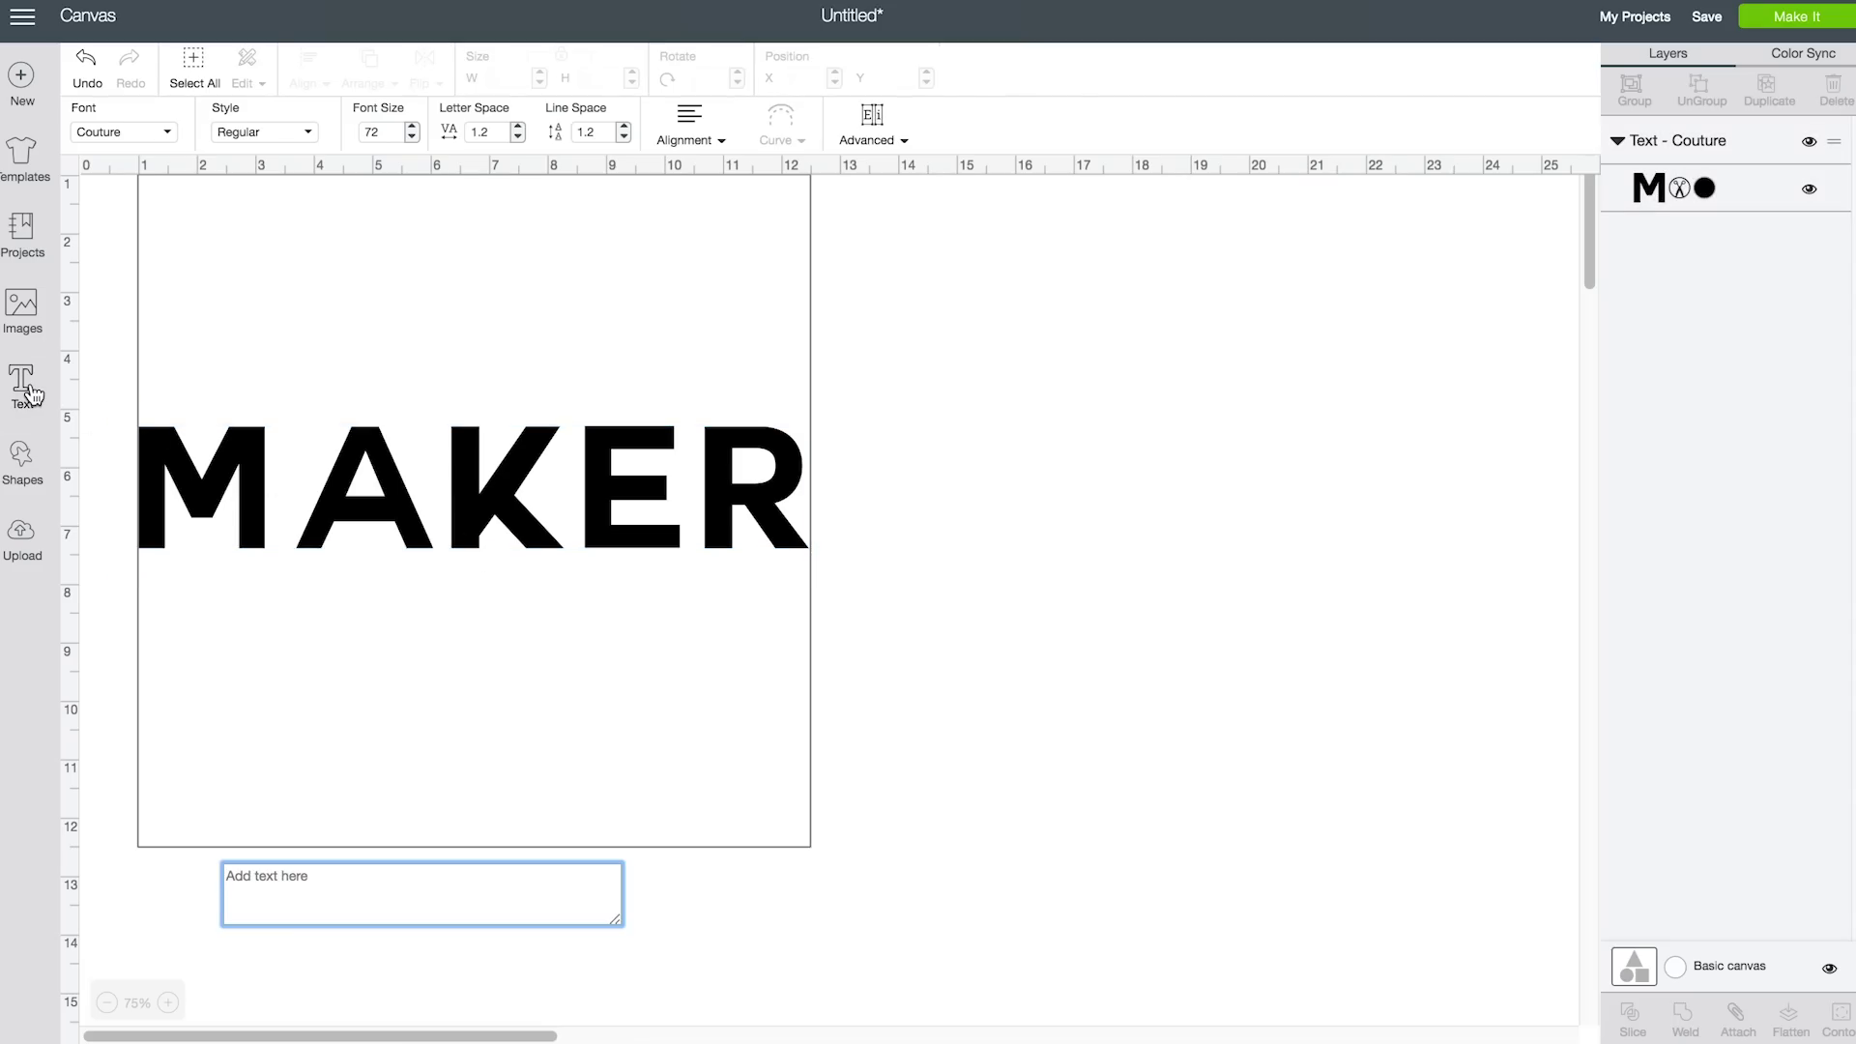
{"action": "type", "text": "c"}
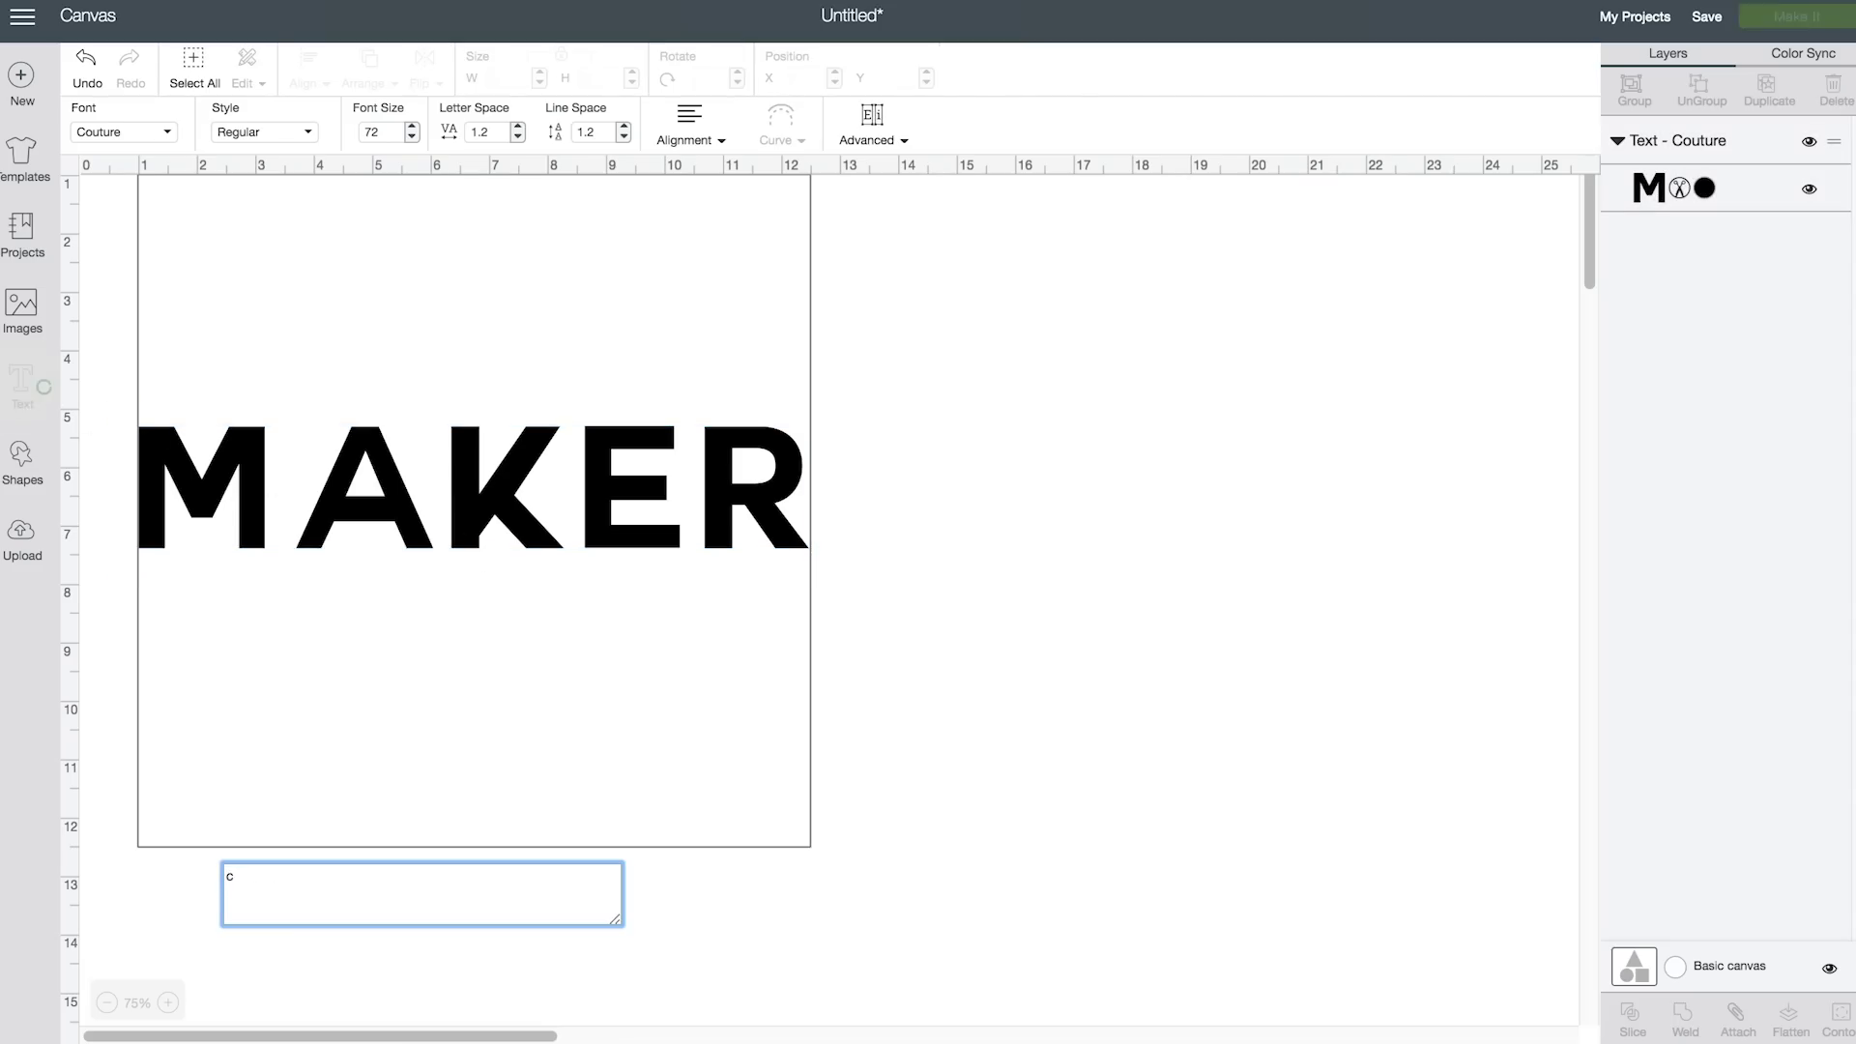
{"action": "type", "text": "r"}
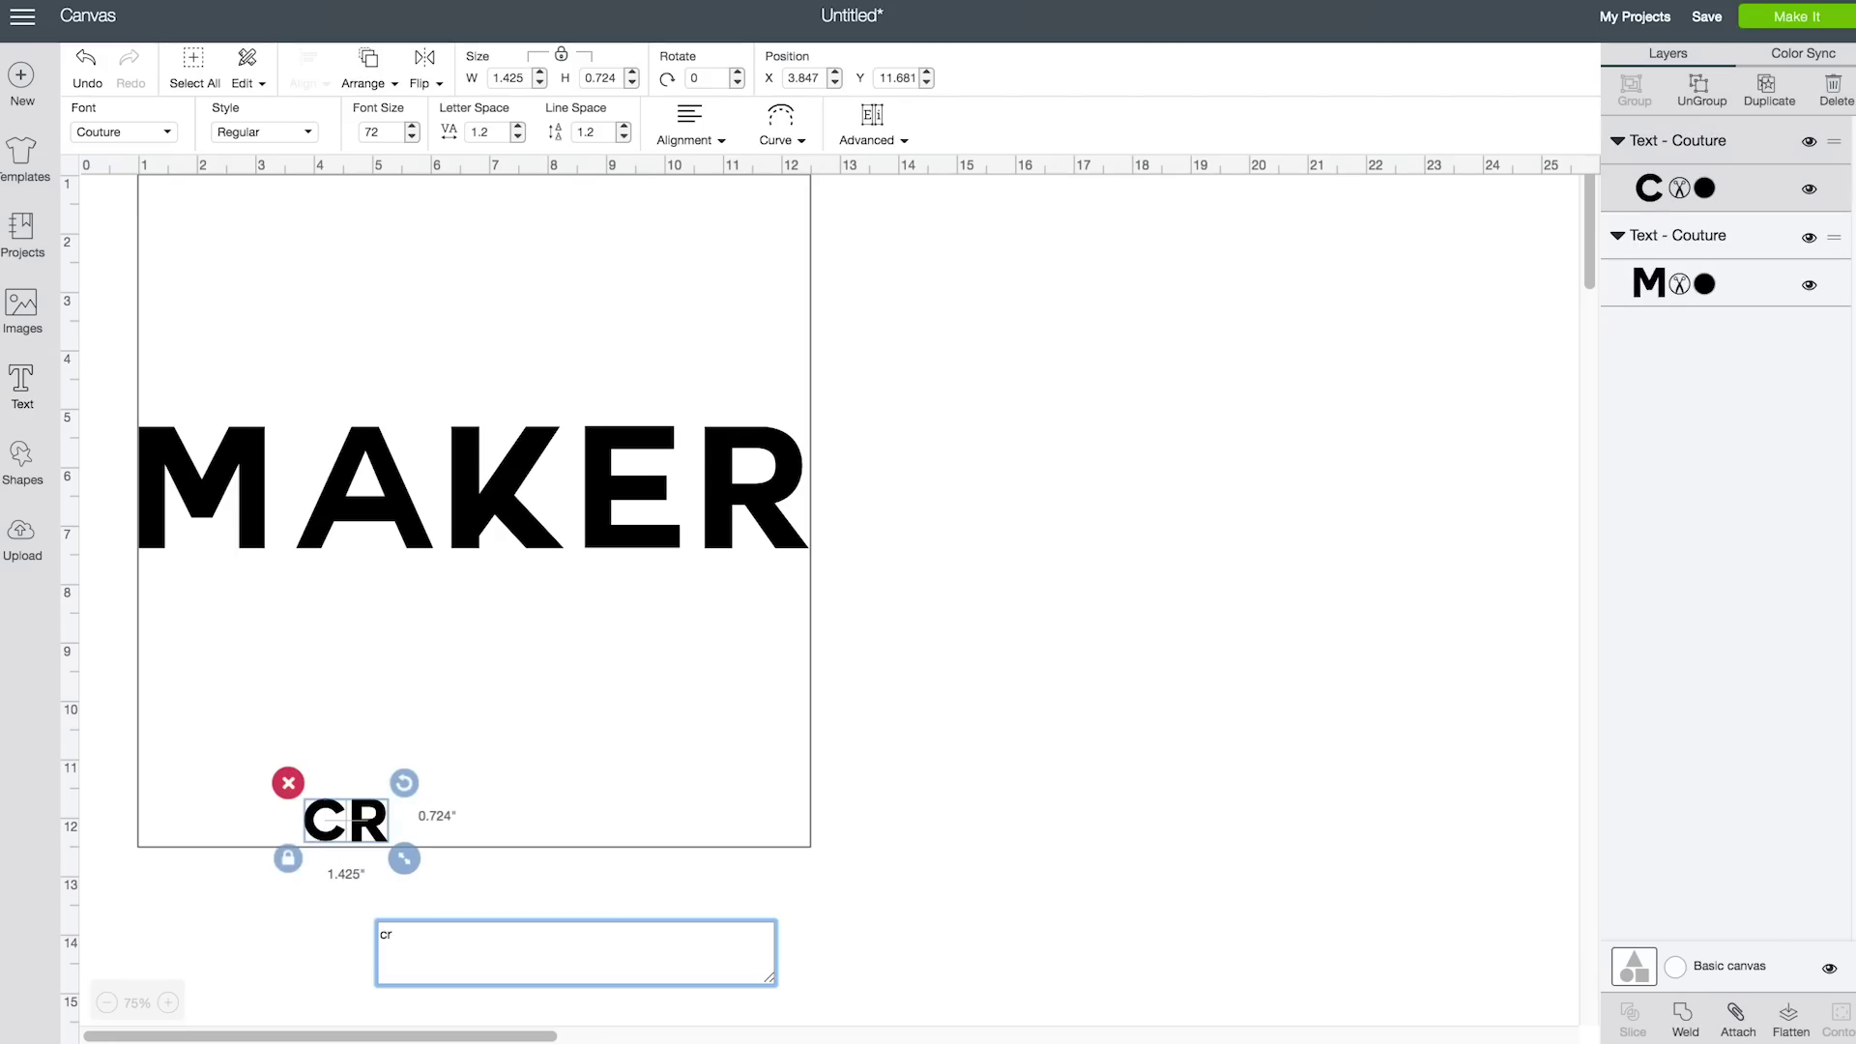
{"action": "type", "text": "afty"}
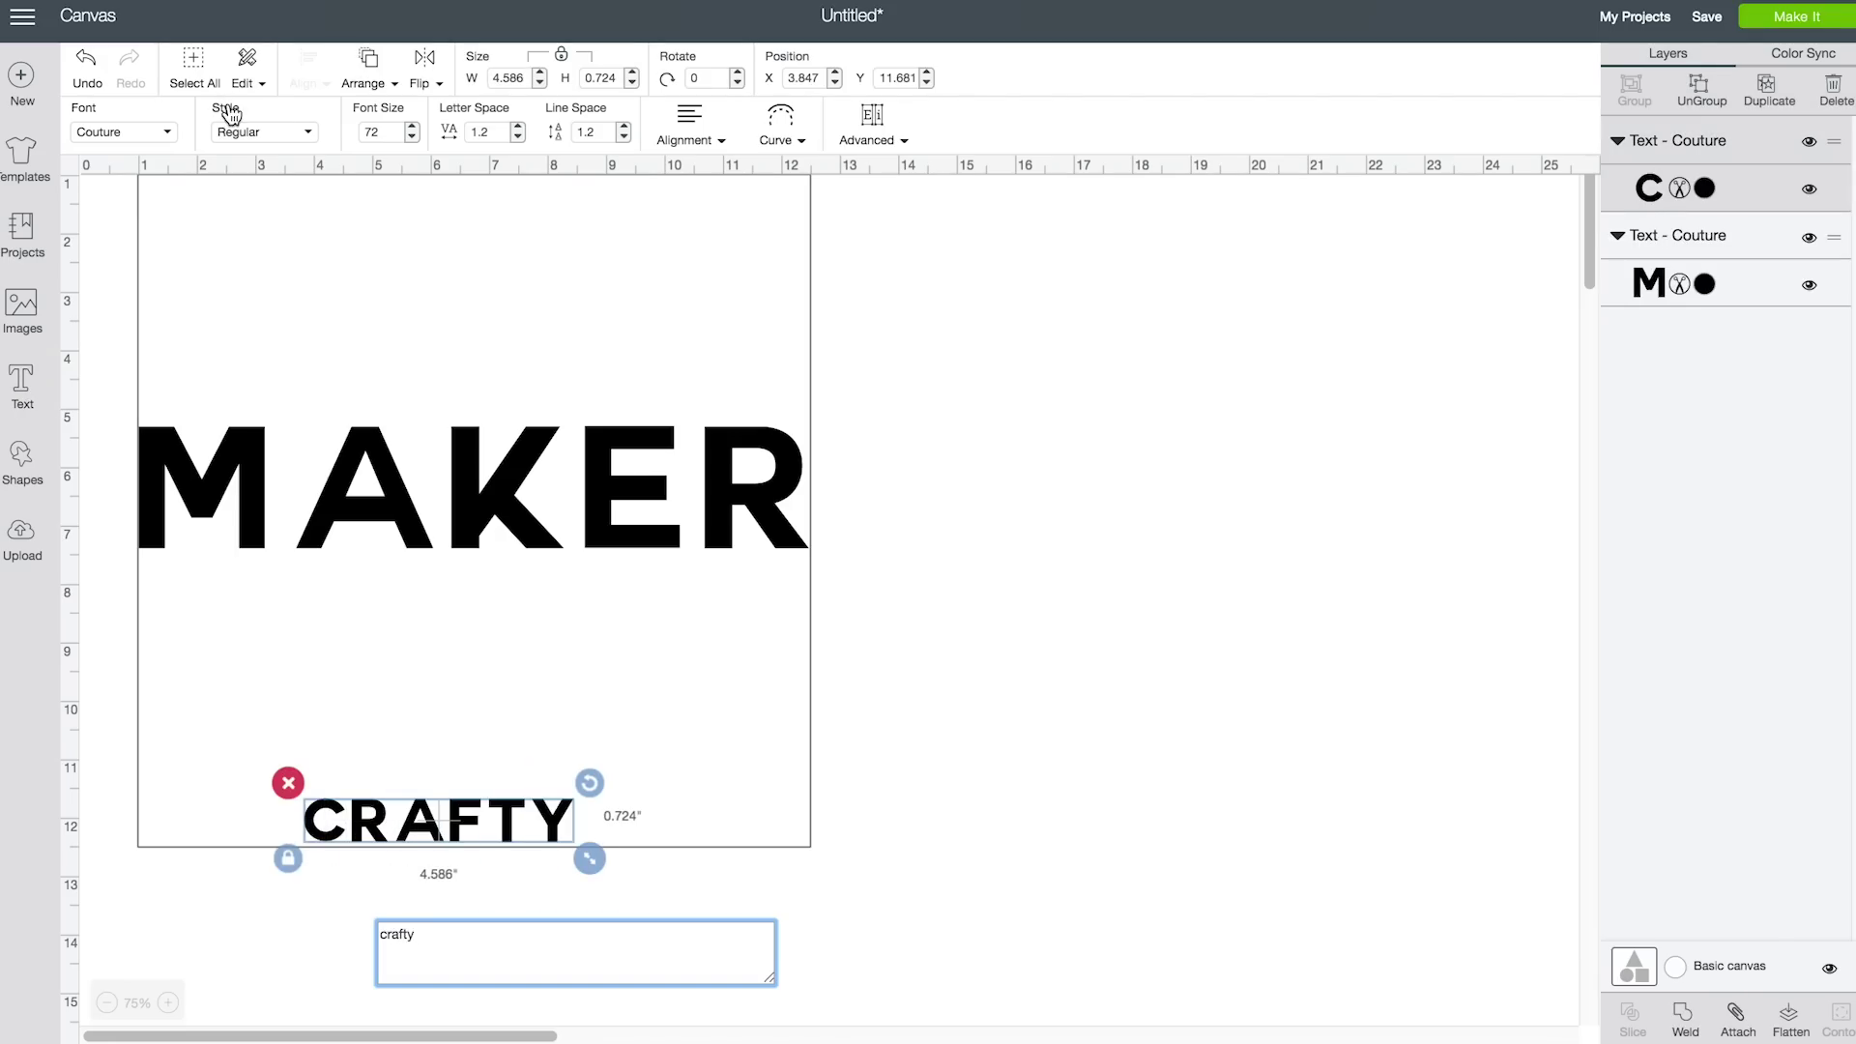
{"action": "left_click", "coordinate": [171, 140]}
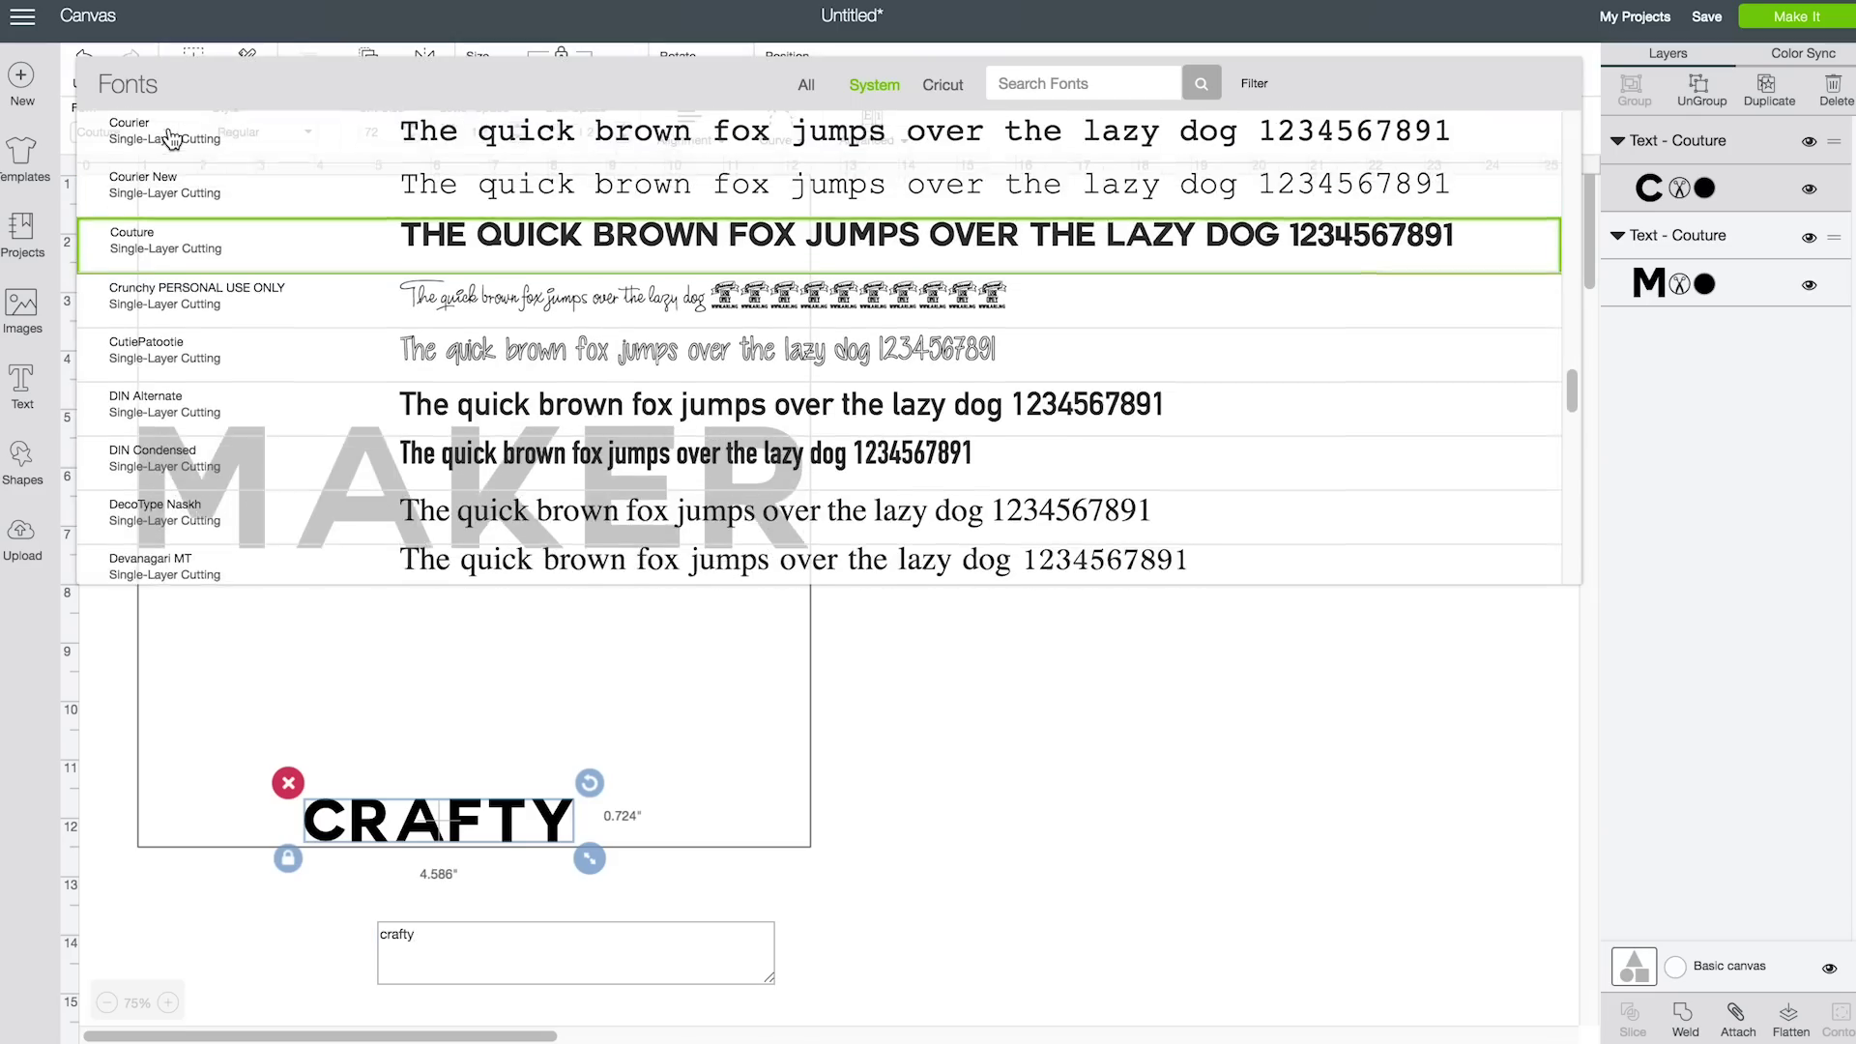
{"action": "scroll", "coordinate": [580, 203], "scroll_direction": "up", "scroll_amount": 1}
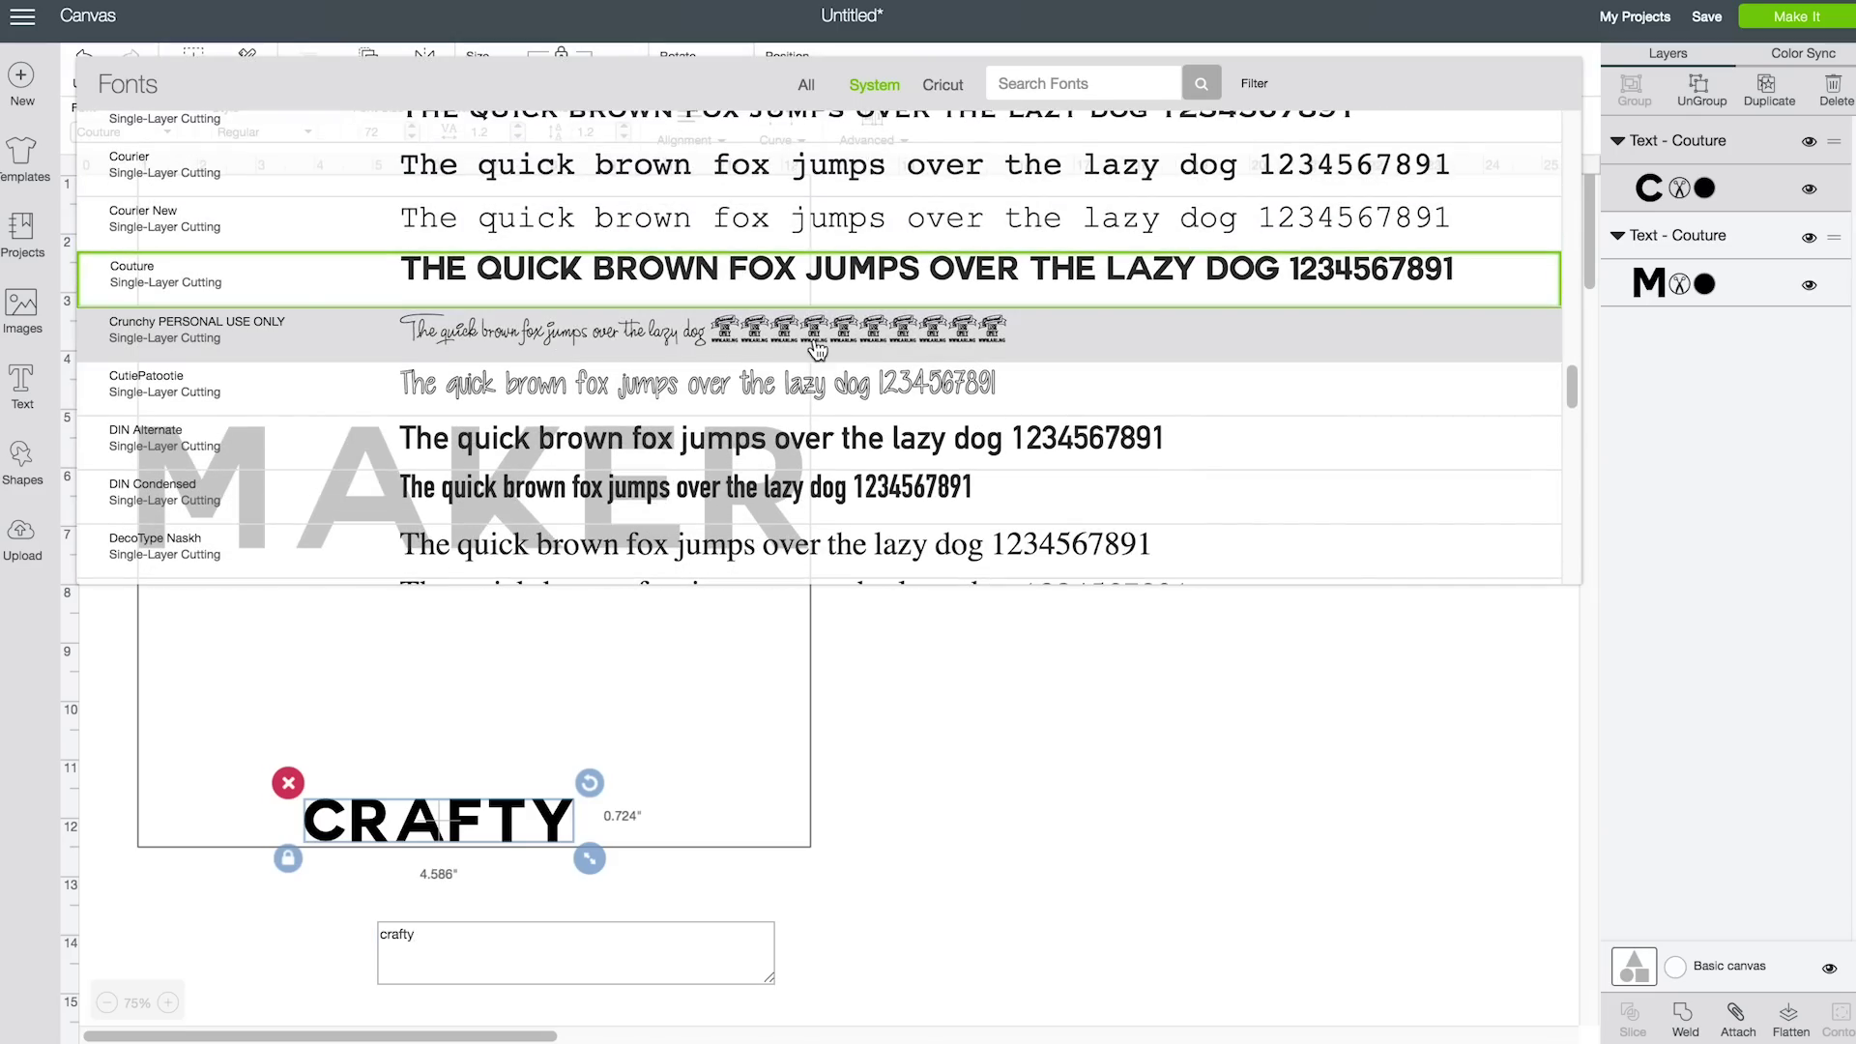
{"action": "scroll", "coordinate": [807, 354], "scroll_direction": "up", "scroll_amount": 10}
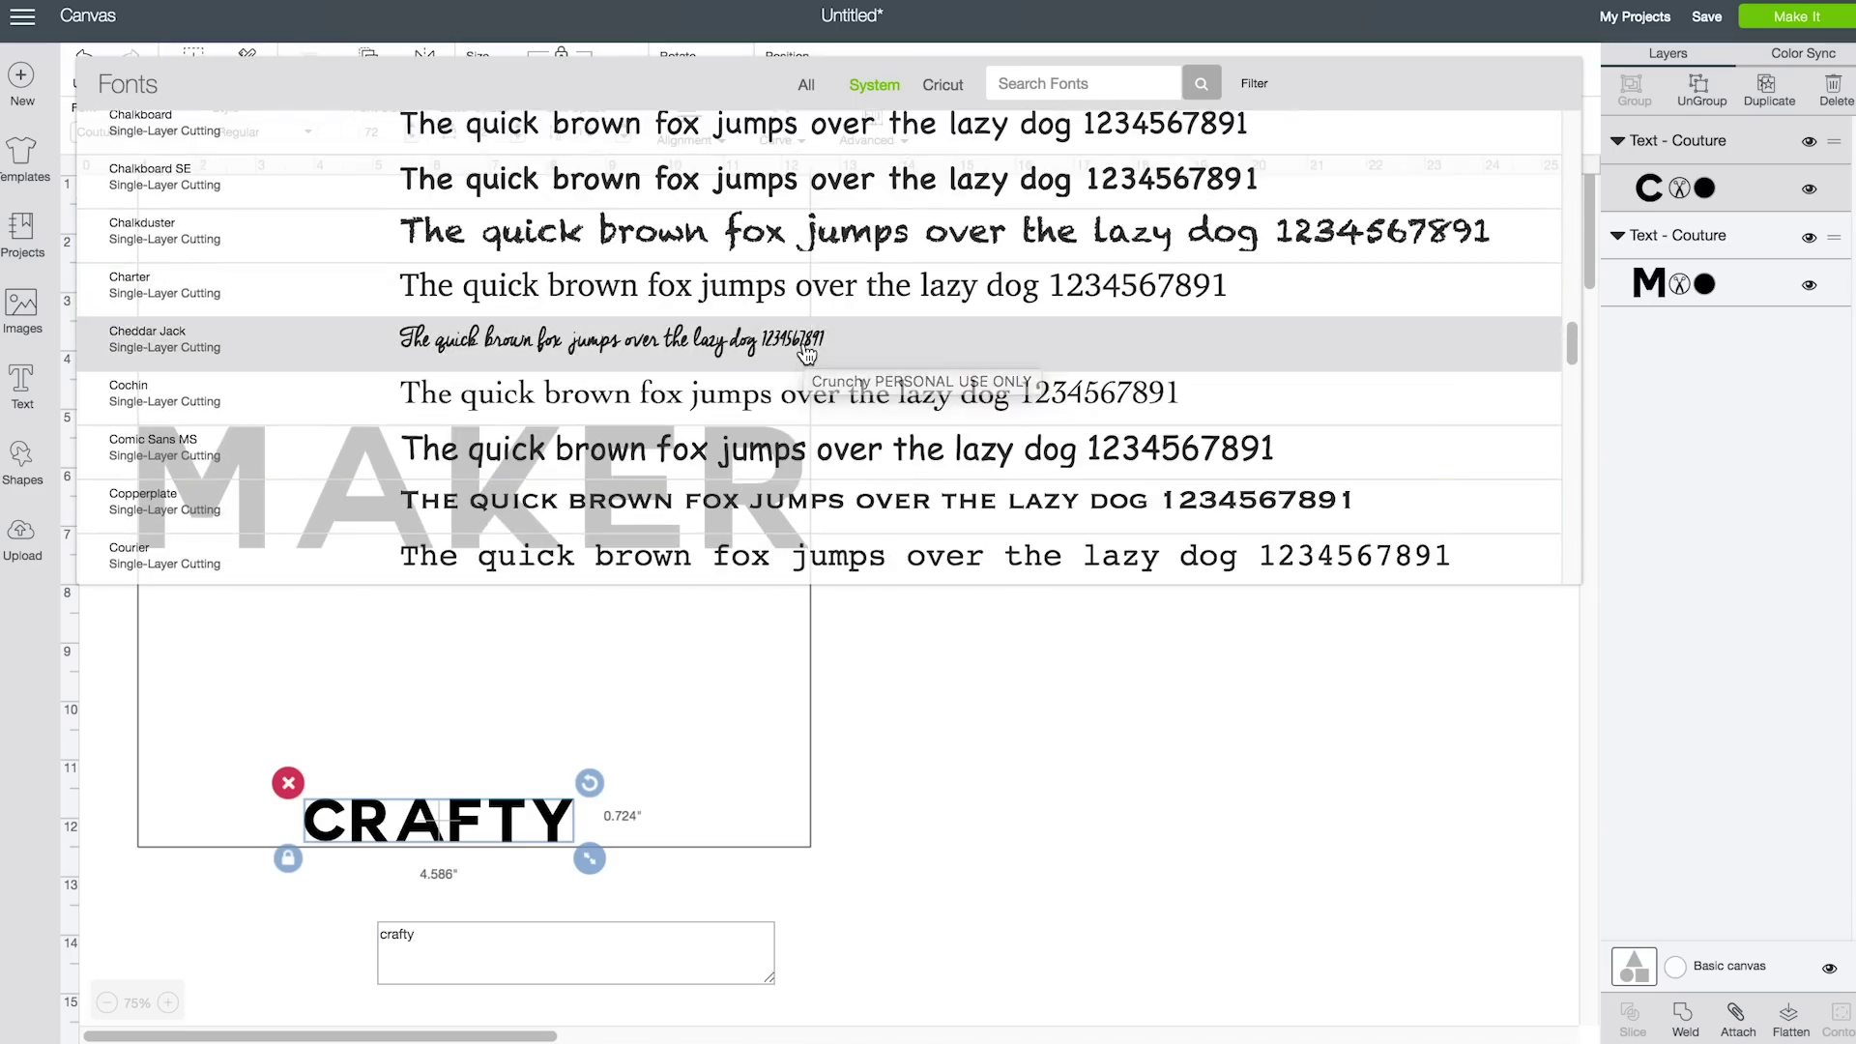
{"action": "scroll", "coordinate": [807, 354], "scroll_direction": "up", "scroll_amount": 8}
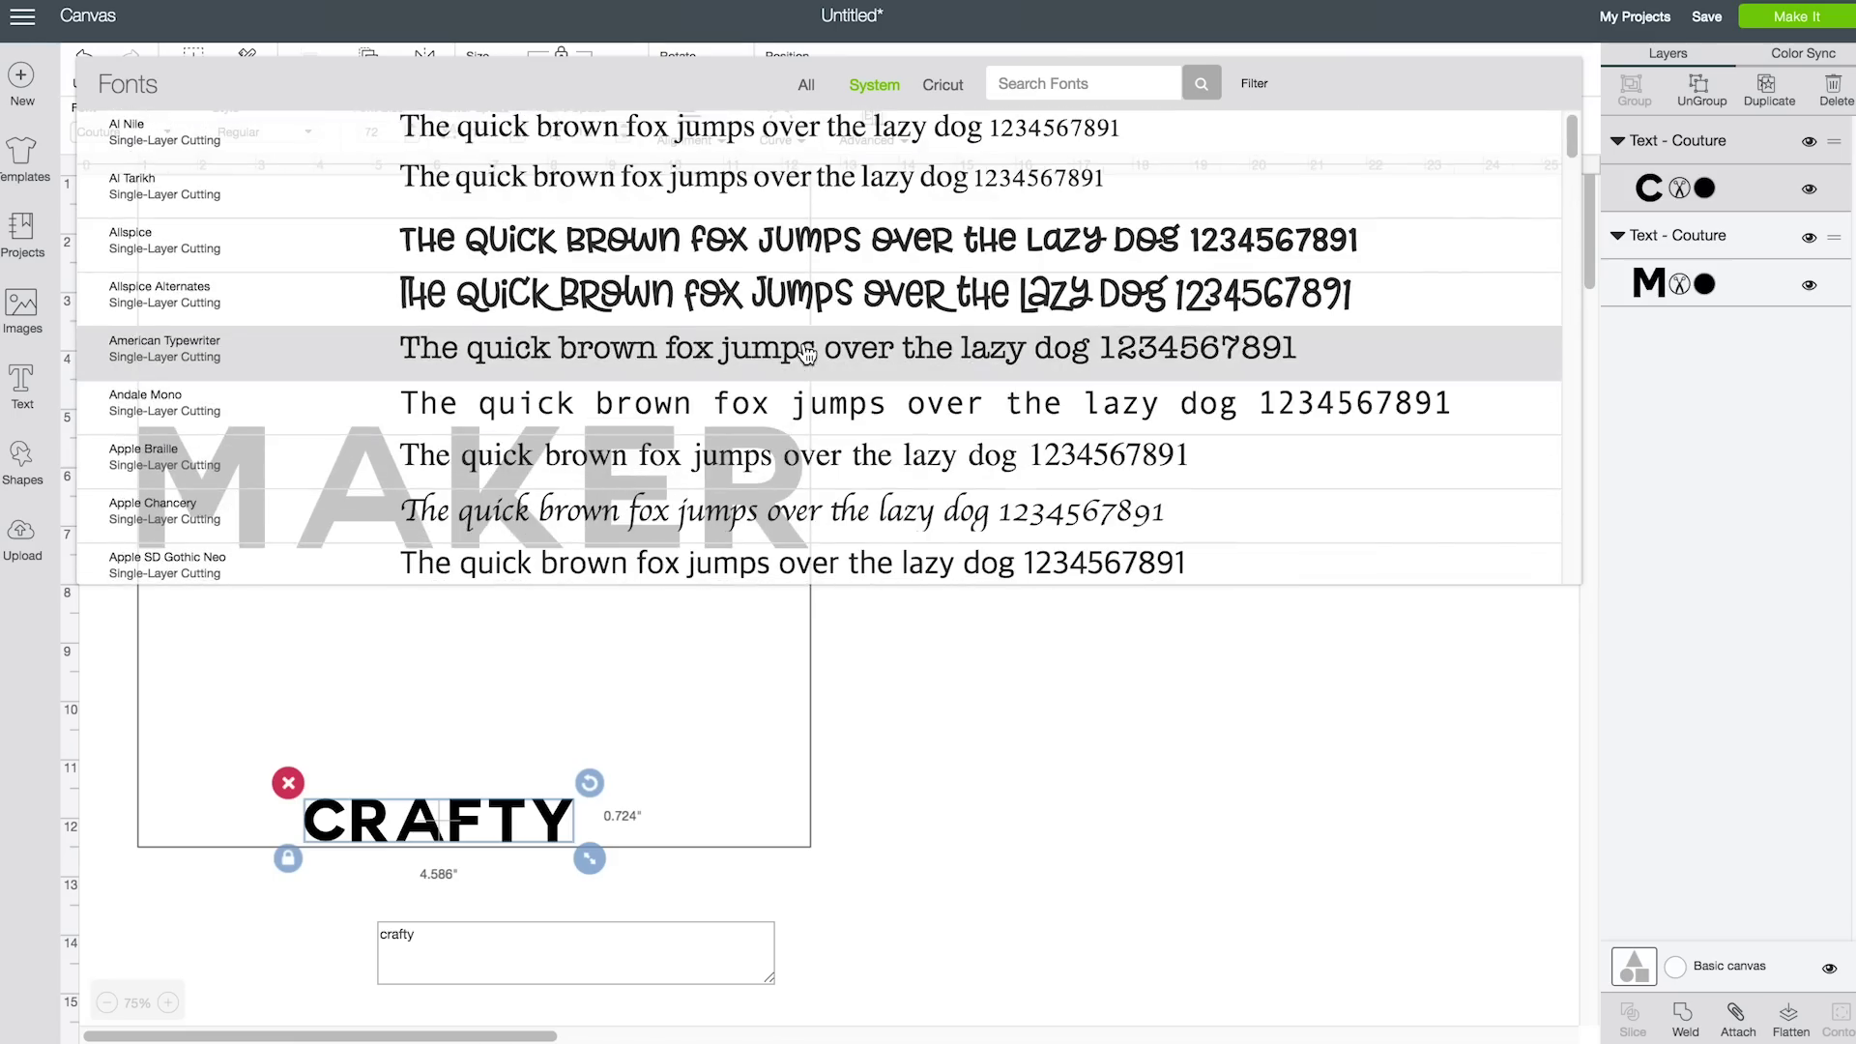
{"action": "left_click", "coordinate": [795, 256]}
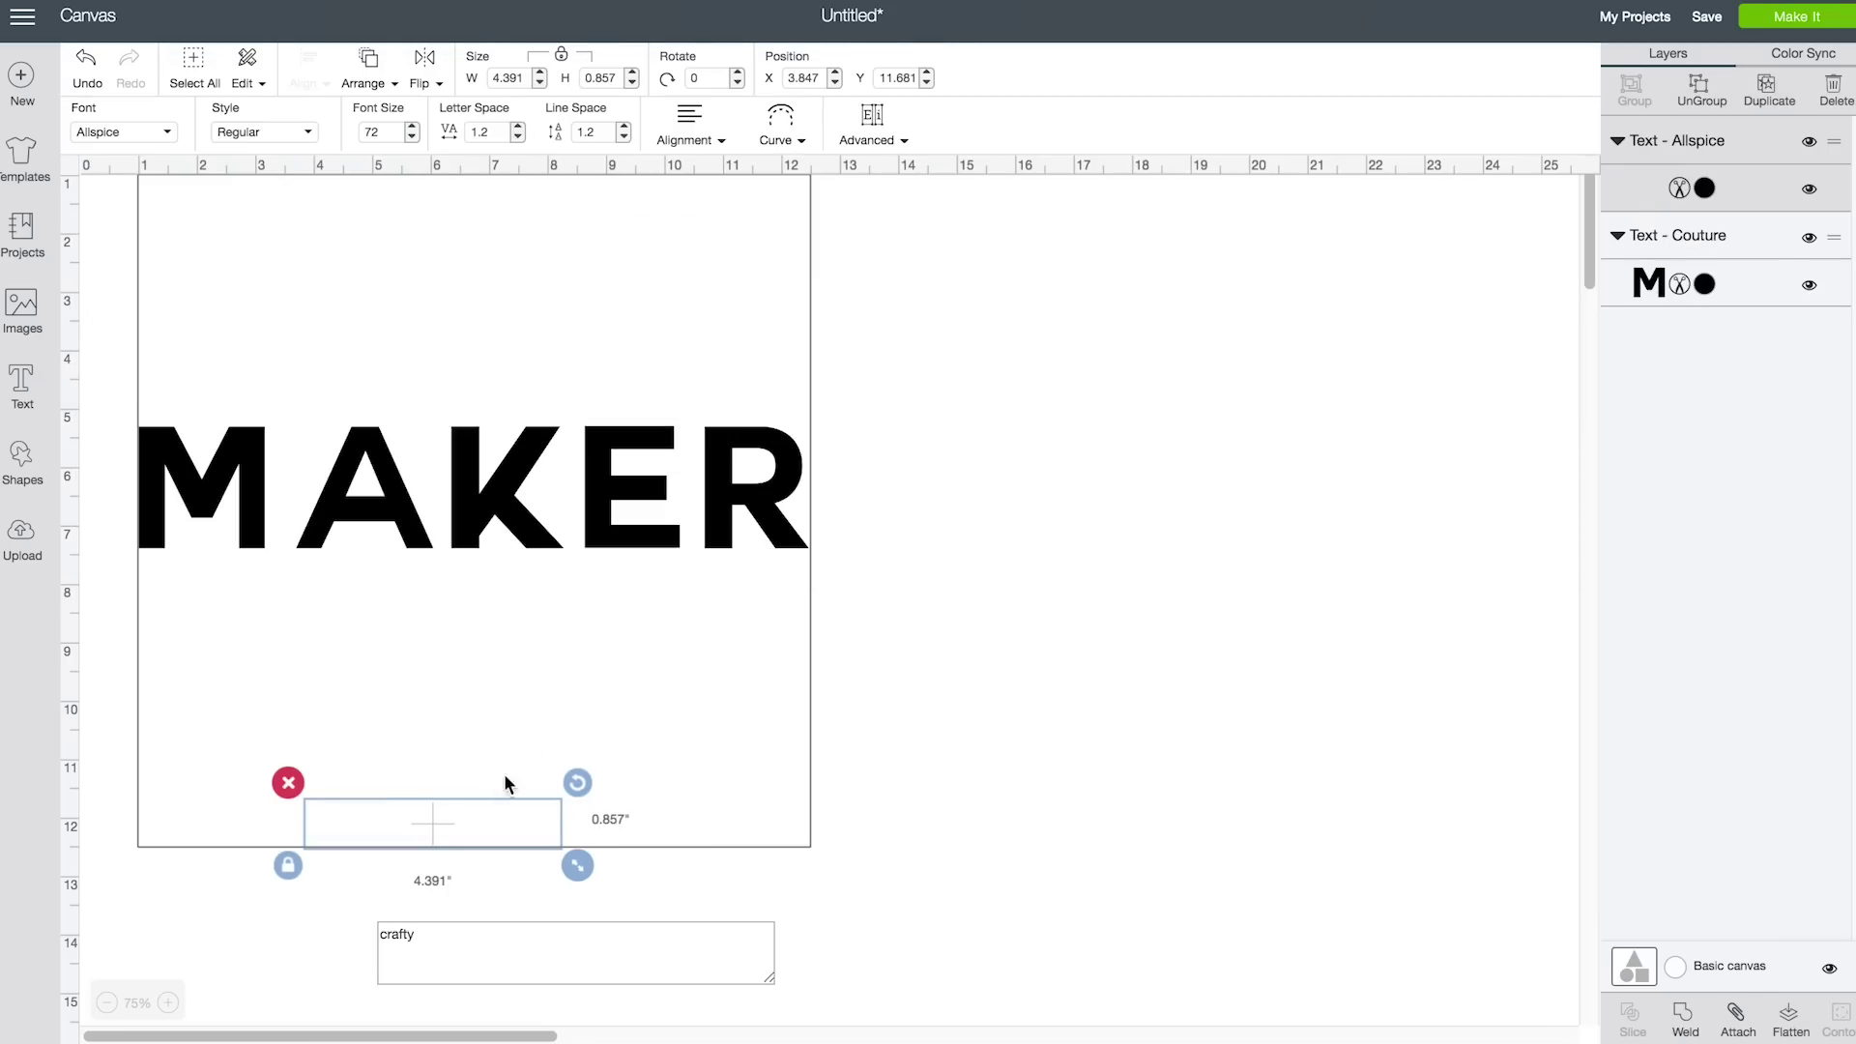
Rotate 'crafty' to 270°, set Letter Space to 0.7, and place it above MAKER's M
{"action": "left_click_drag", "start_coordinate": [460, 843], "coordinate": [349, 307]}
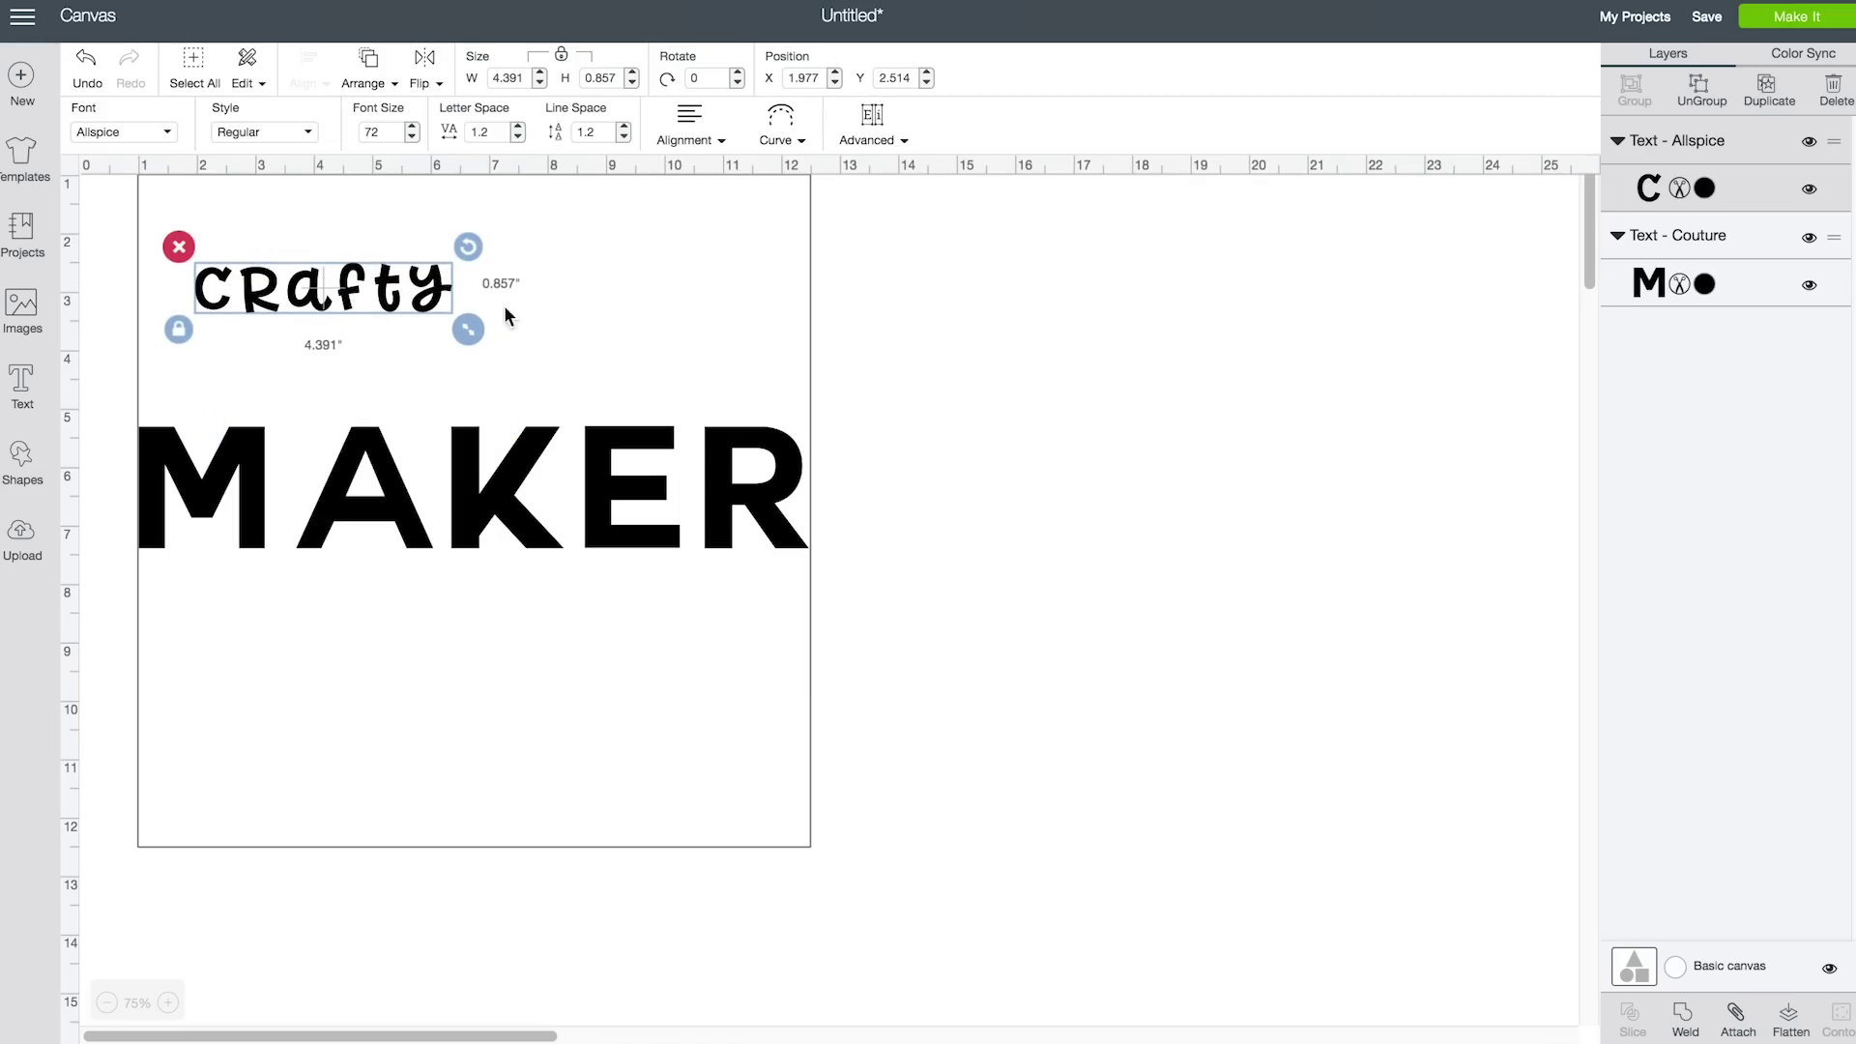
{"action": "left_click_drag", "start_coordinate": [470, 250], "coordinate": [307, 143]}
{"action": "left_click_drag", "start_coordinate": [330, 271], "coordinate": [177, 302]}
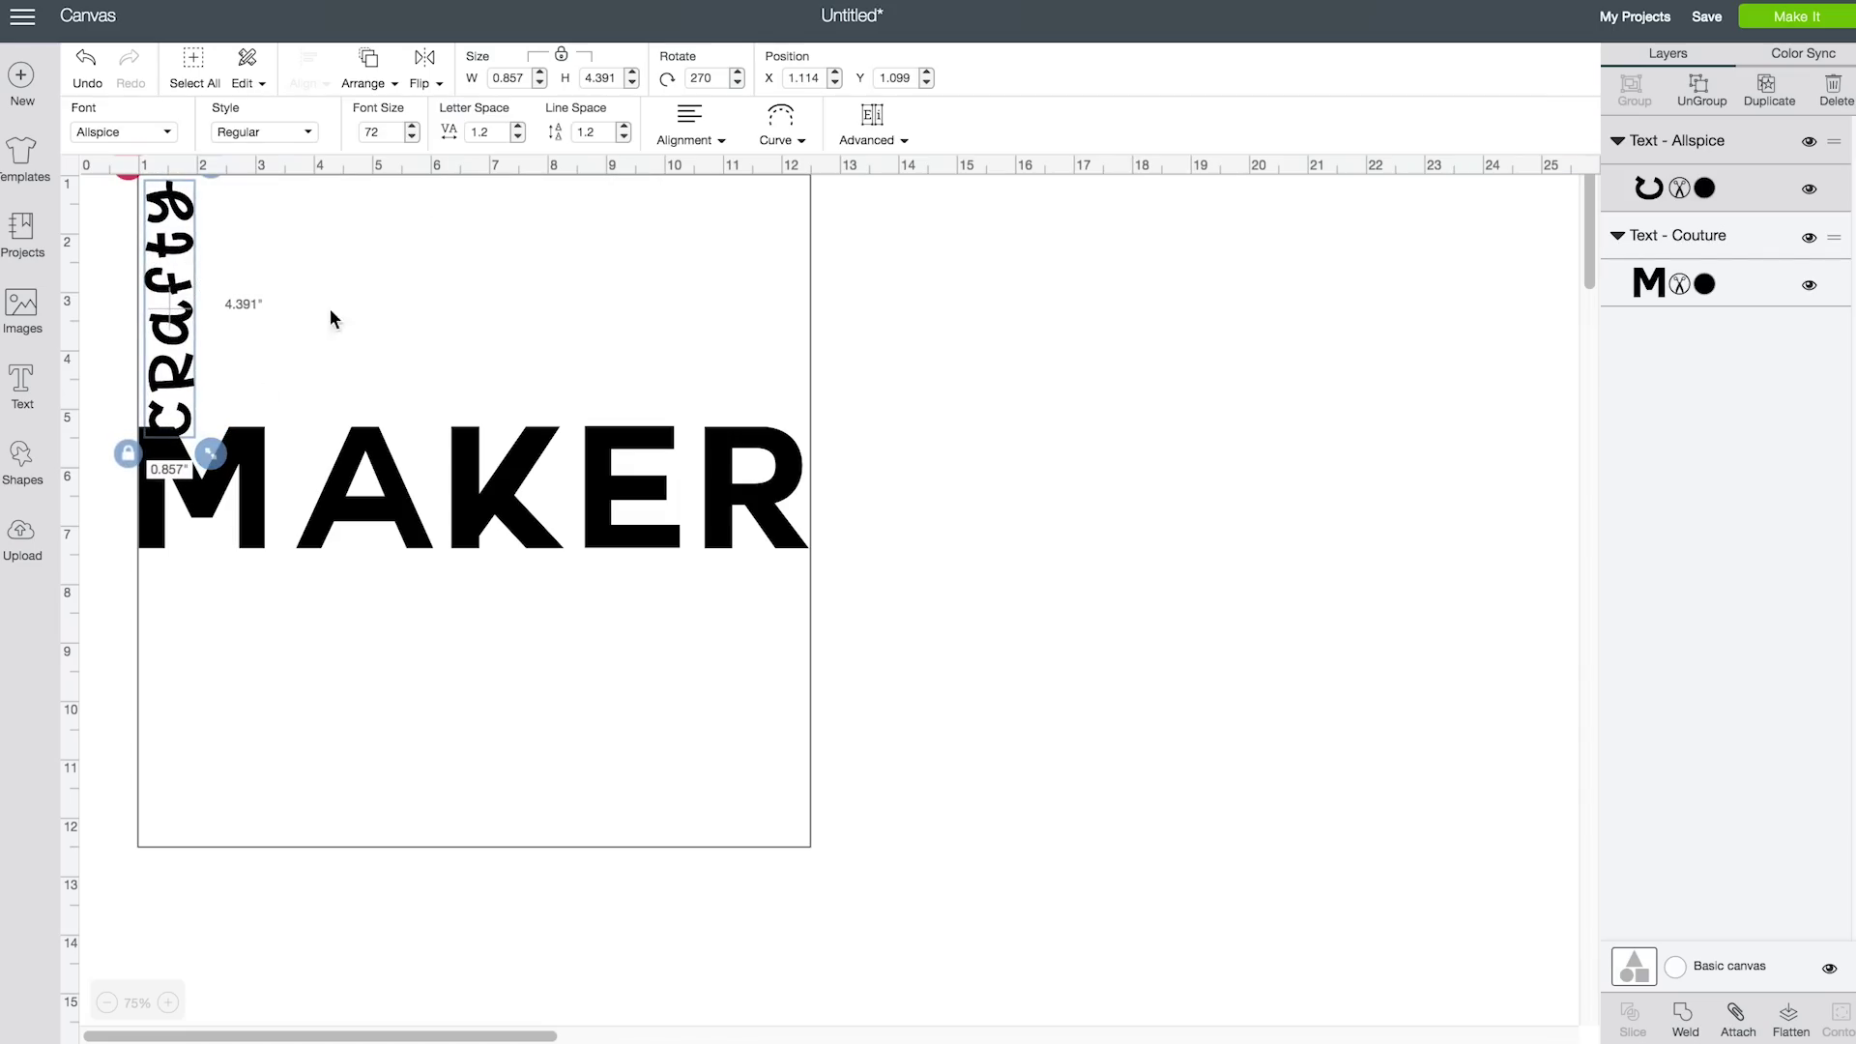
{"action": "left_click", "coordinate": [517, 137]}
{"action": "left_click", "coordinate": [517, 137]}
{"action": "left_click", "coordinate": [517, 137]}
{"action": "left_click", "coordinate": [517, 137]}
{"action": "left_click", "coordinate": [518, 138]}
{"action": "left_click", "coordinate": [159, 358]}
{"action": "left_click_drag", "start_coordinate": [177, 341], "coordinate": [176, 327]}
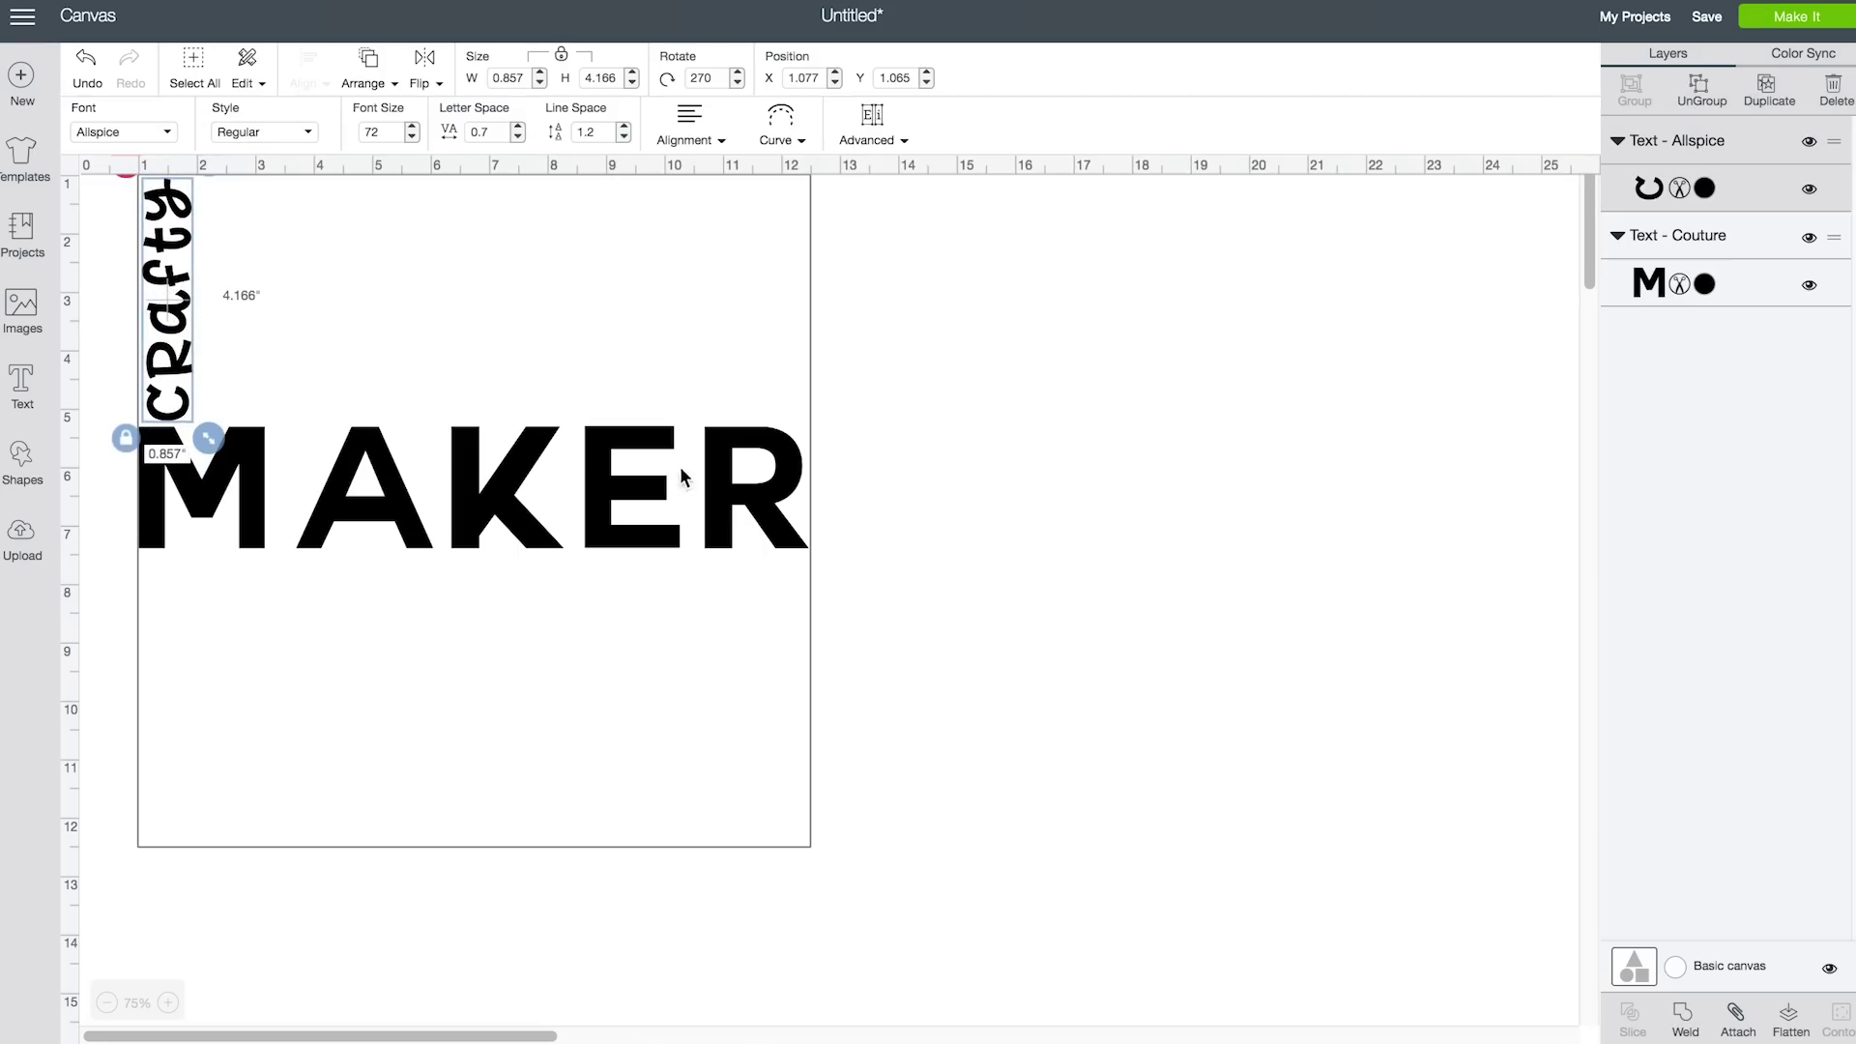
{"action": "left_click", "coordinate": [936, 506]}
Add 'creative' in Brusher with tighter letter spacing, enlarged beneath MAKER
{"action": "left_click", "coordinate": [23, 389]}
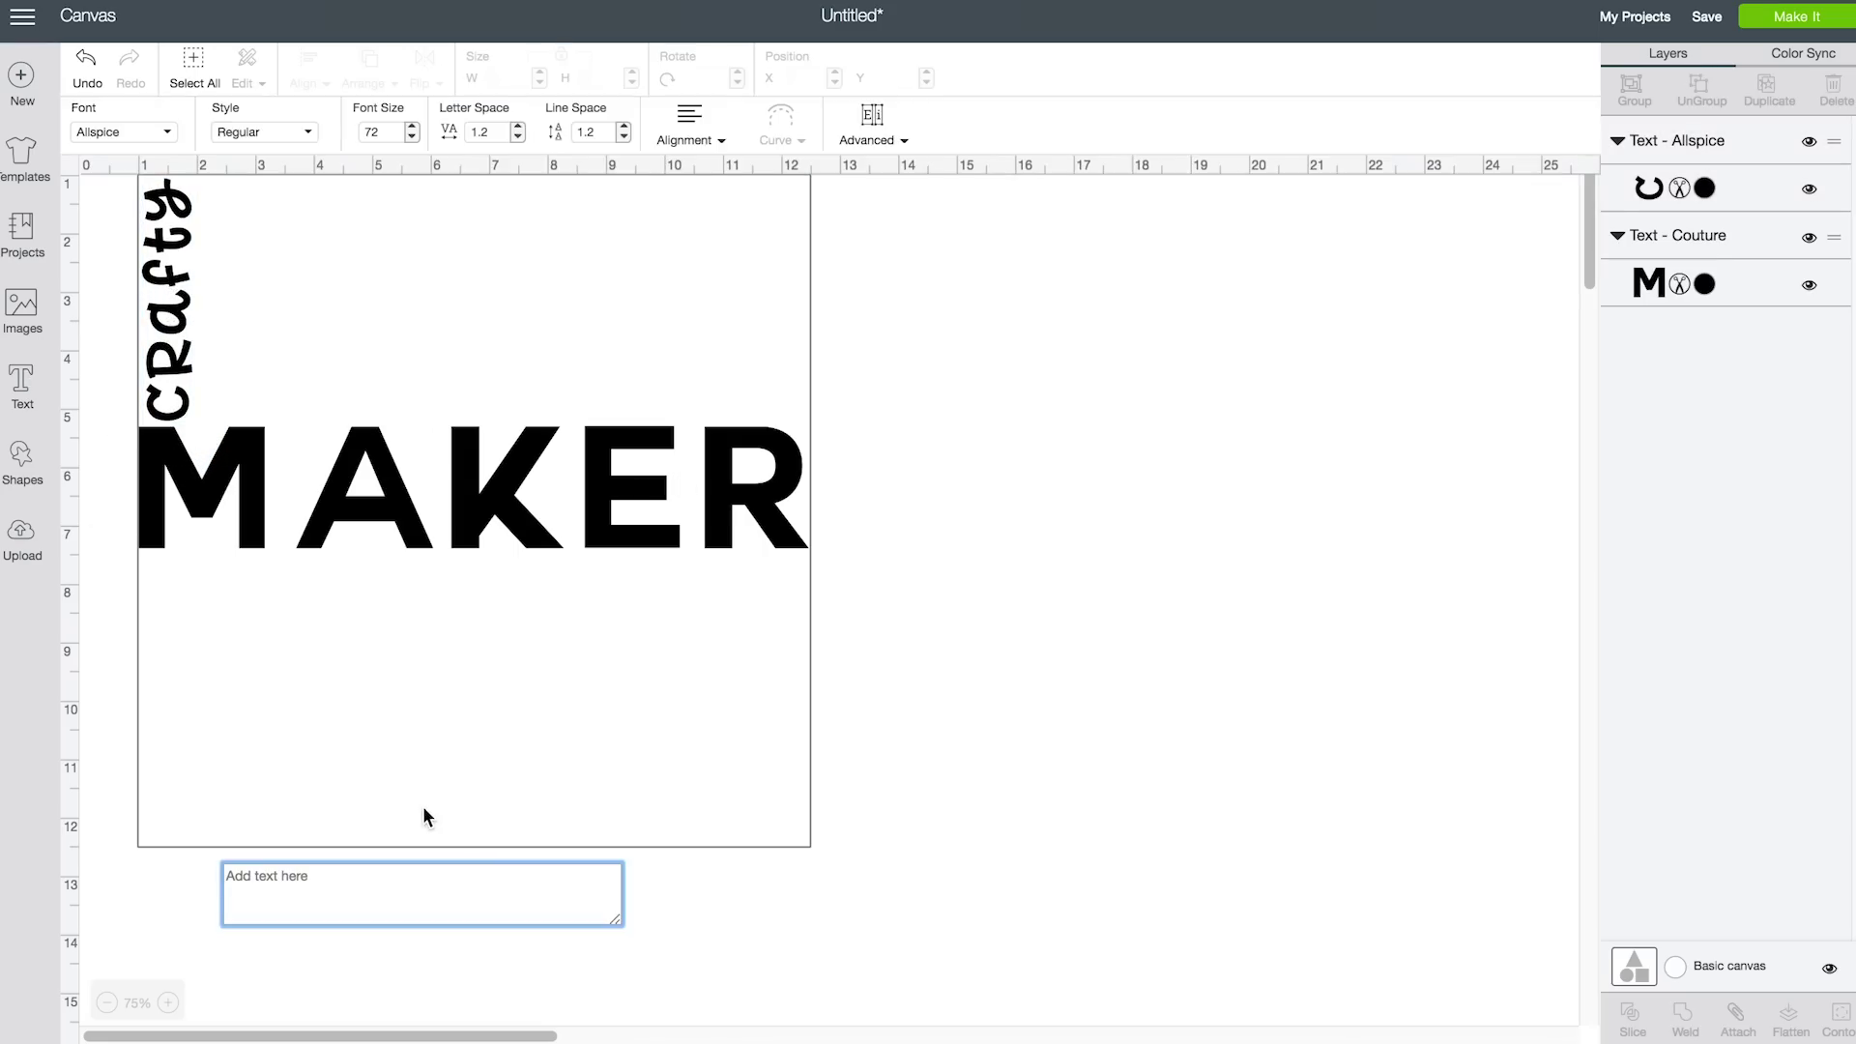
{"action": "type", "text": "creative"}
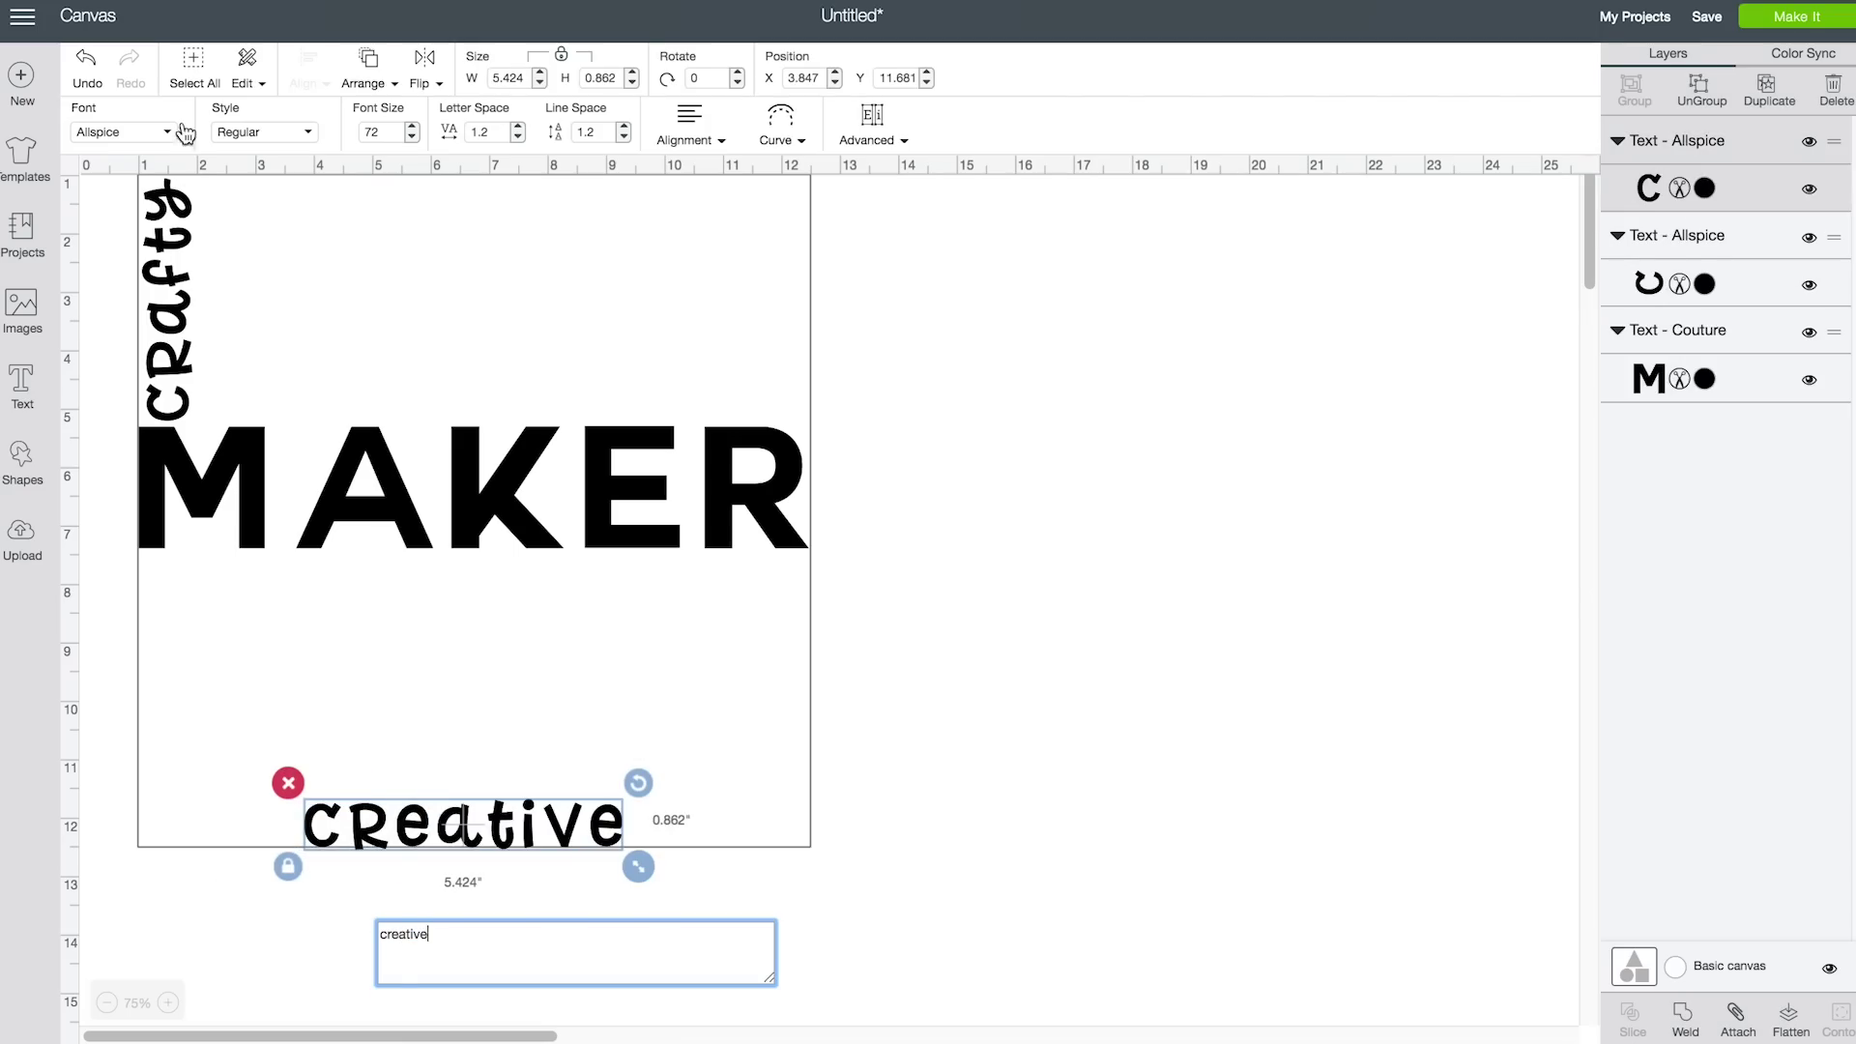
{"action": "left_click", "coordinate": [185, 133]}
{"action": "scroll", "coordinate": [1565, 527], "scroll_direction": "down", "scroll_amount": 5}
{"action": "scroll", "coordinate": [1571, 524], "scroll_direction": "down", "scroll_amount": 5}
{"action": "left_click", "coordinate": [909, 253]}
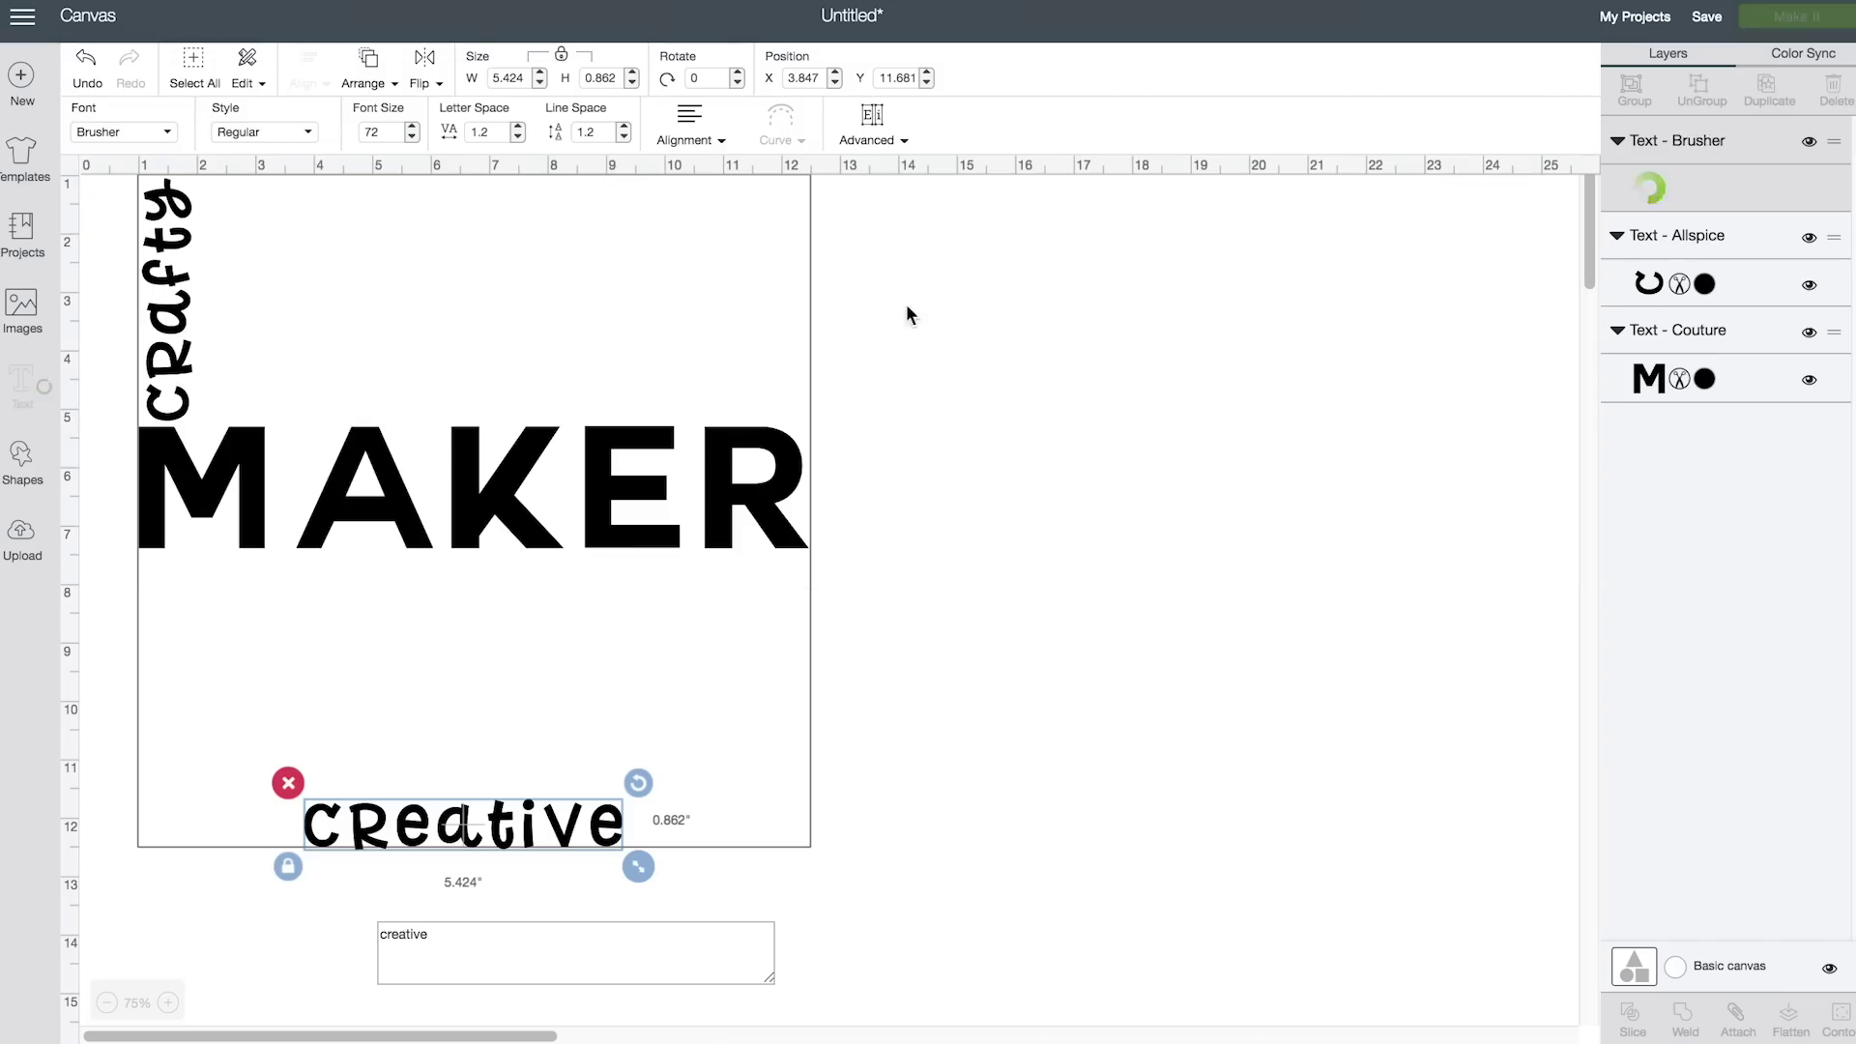
{"action": "left_click", "coordinate": [518, 136]}
{"action": "left_click", "coordinate": [518, 136]}
{"action": "left_click", "coordinate": [518, 136]}
{"action": "left_click", "coordinate": [518, 137]}
{"action": "left_click_drag", "start_coordinate": [477, 850], "coordinate": [732, 644]}
Add 'INSPIRE' in the Money Penny font and place it beneath MAKER
{"action": "left_click", "coordinate": [22, 382]}
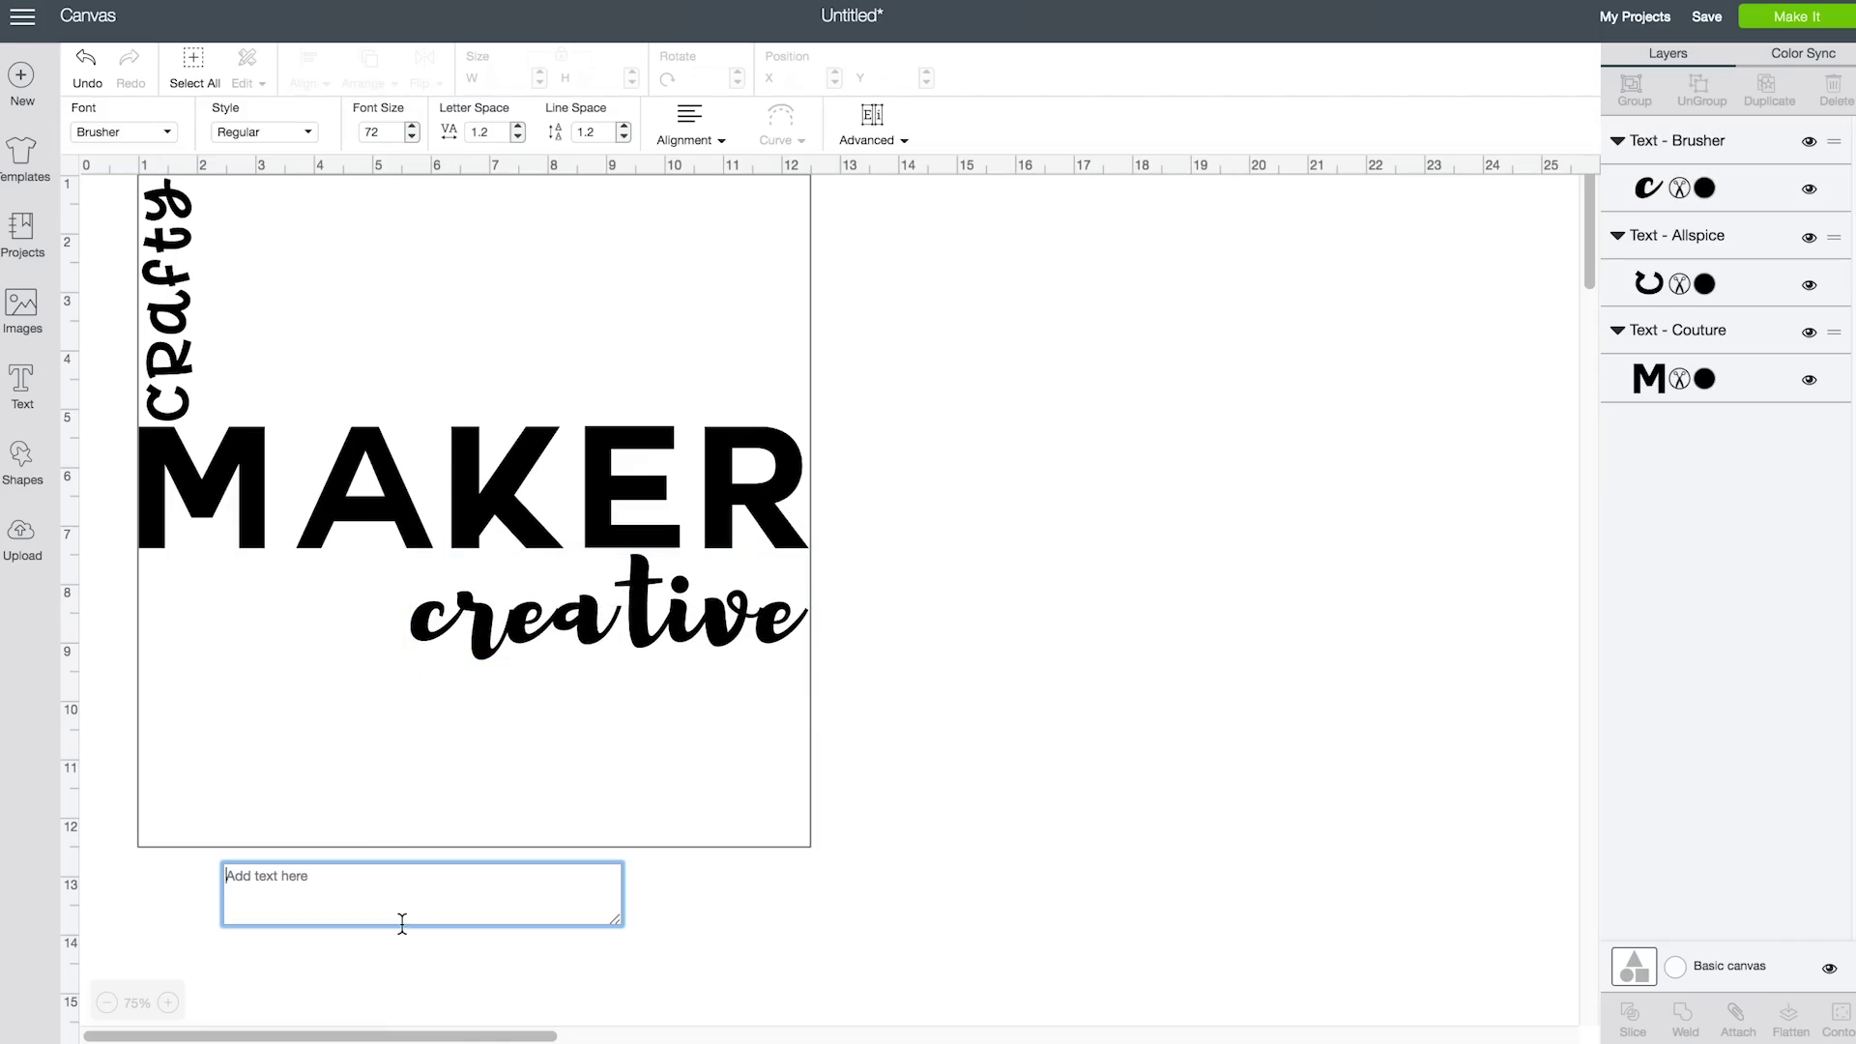
{"action": "type", "text": "inspire"}
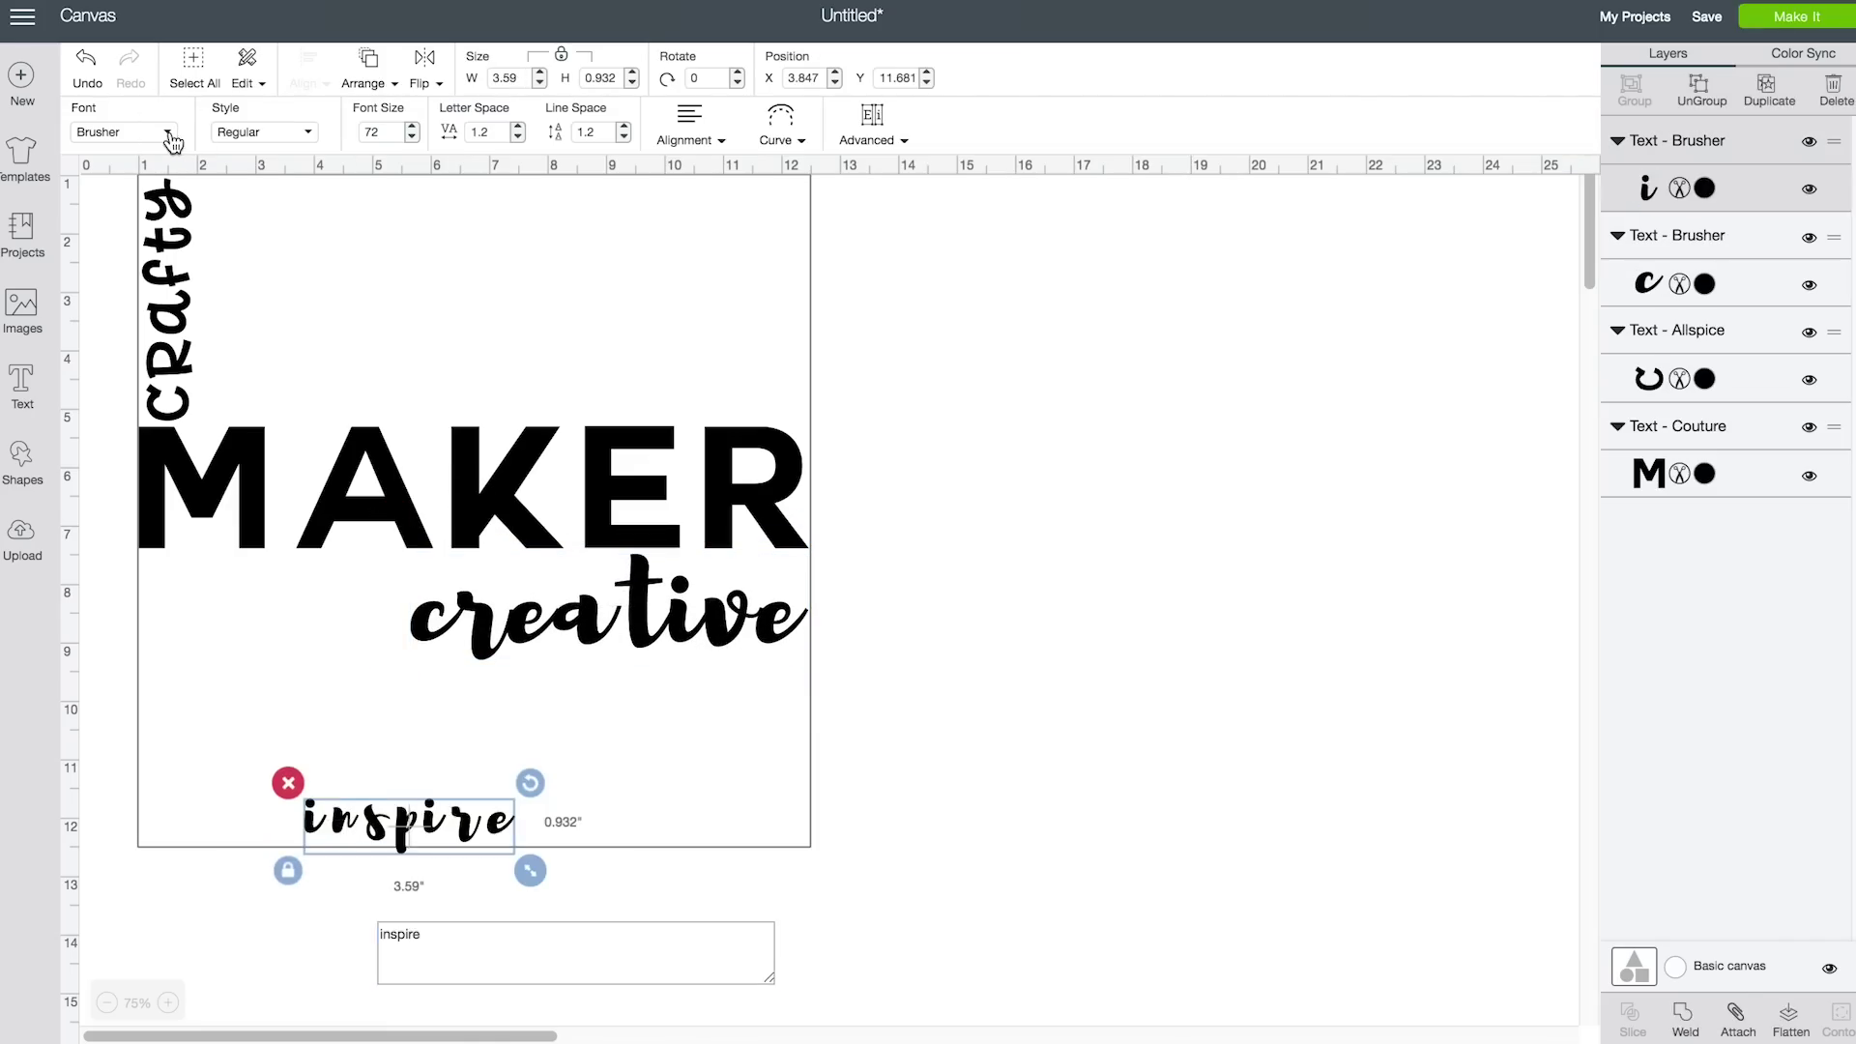
{"action": "left_click", "coordinate": [165, 132]}
{"action": "scroll", "coordinate": [1571, 520], "scroll_direction": "down", "scroll_amount": 5}
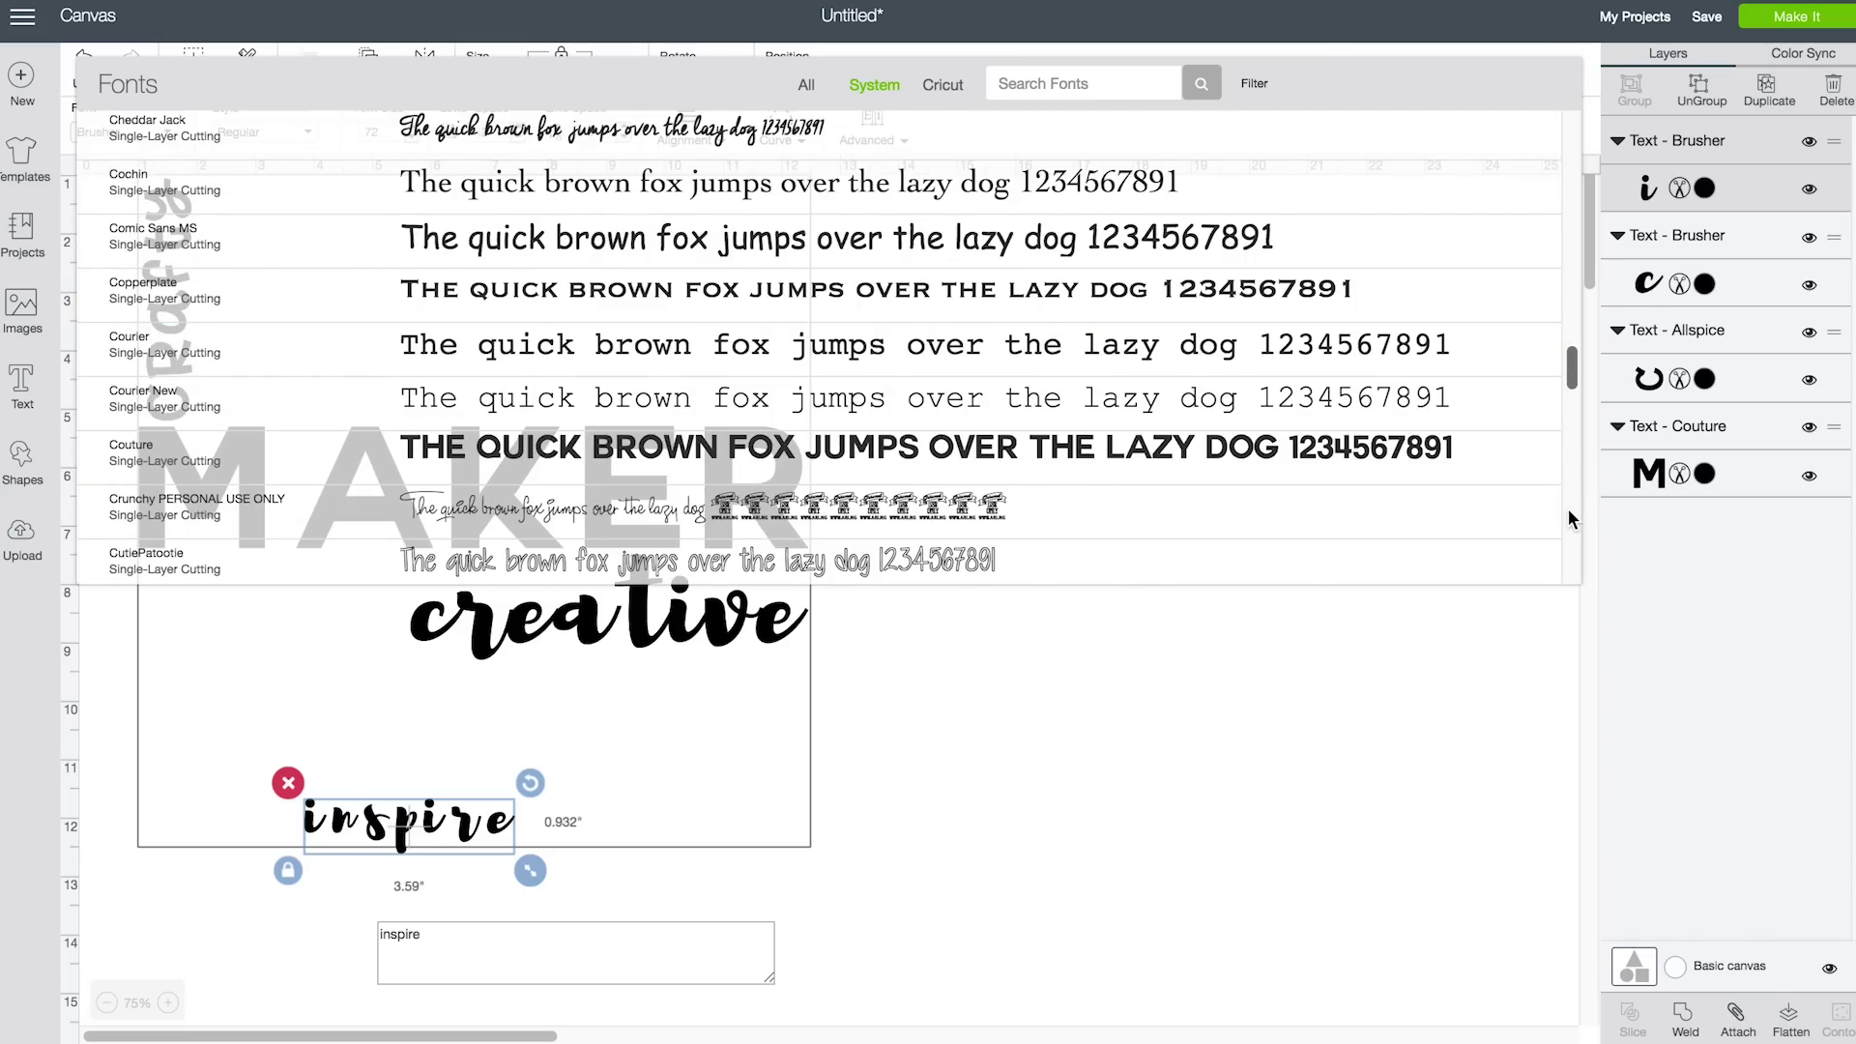
{"action": "scroll", "coordinate": [1569, 520], "scroll_direction": "down", "scroll_amount": 15}
{"action": "scroll", "coordinate": [1568, 549], "scroll_direction": "down", "scroll_amount": 10}
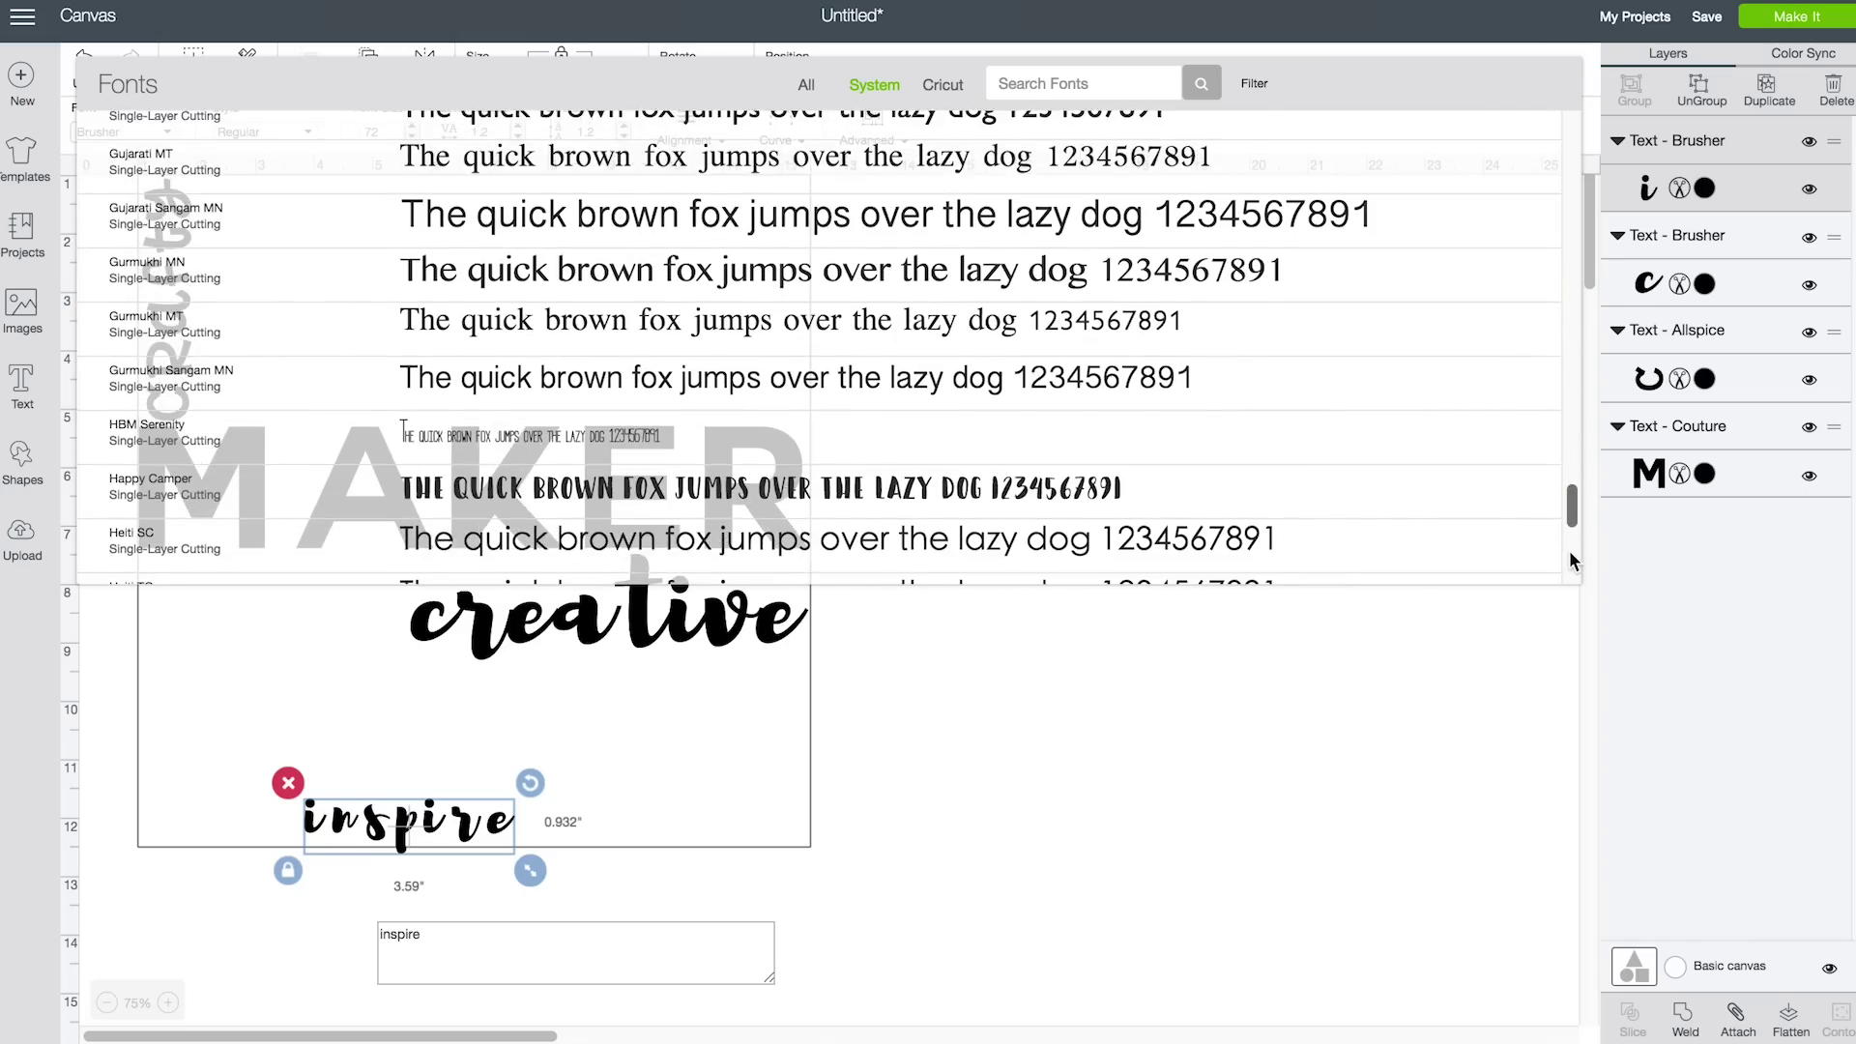
{"action": "scroll", "coordinate": [1574, 570], "scroll_direction": "down", "scroll_amount": 10}
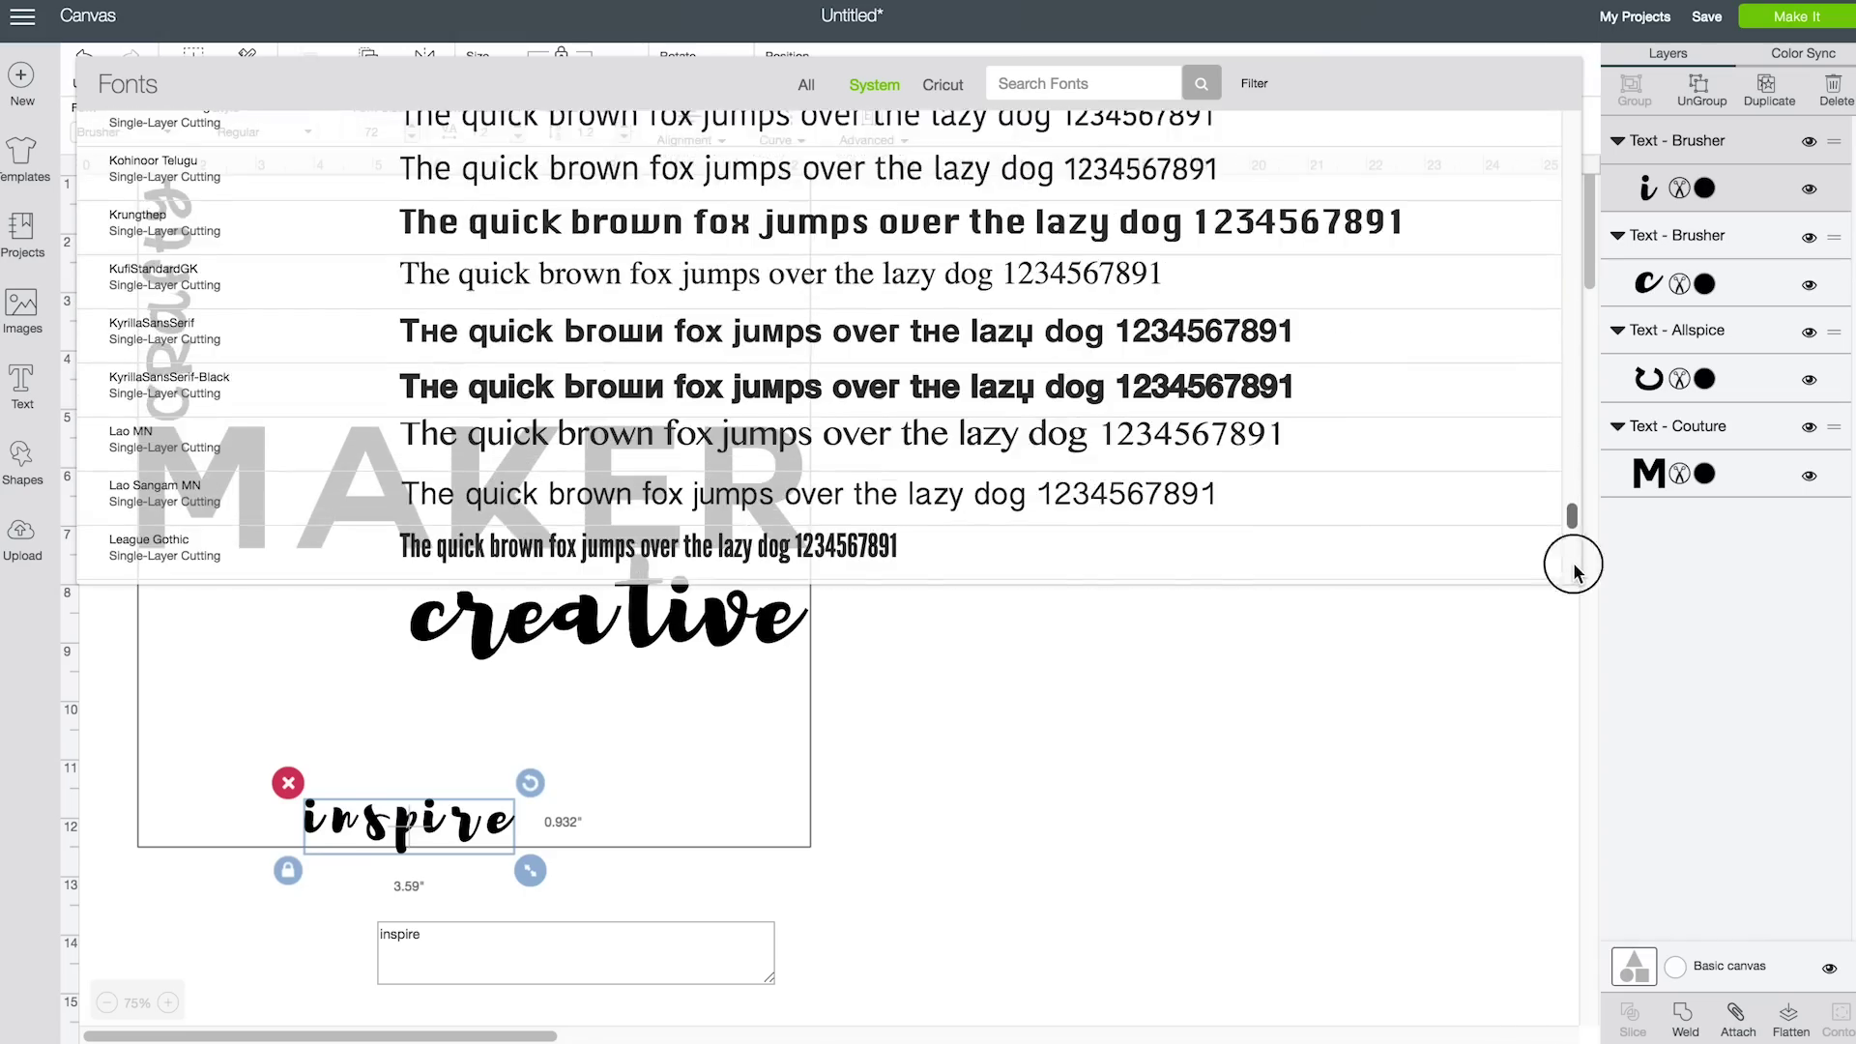
{"action": "scroll", "coordinate": [1574, 567], "scroll_direction": "down", "scroll_amount": 4}
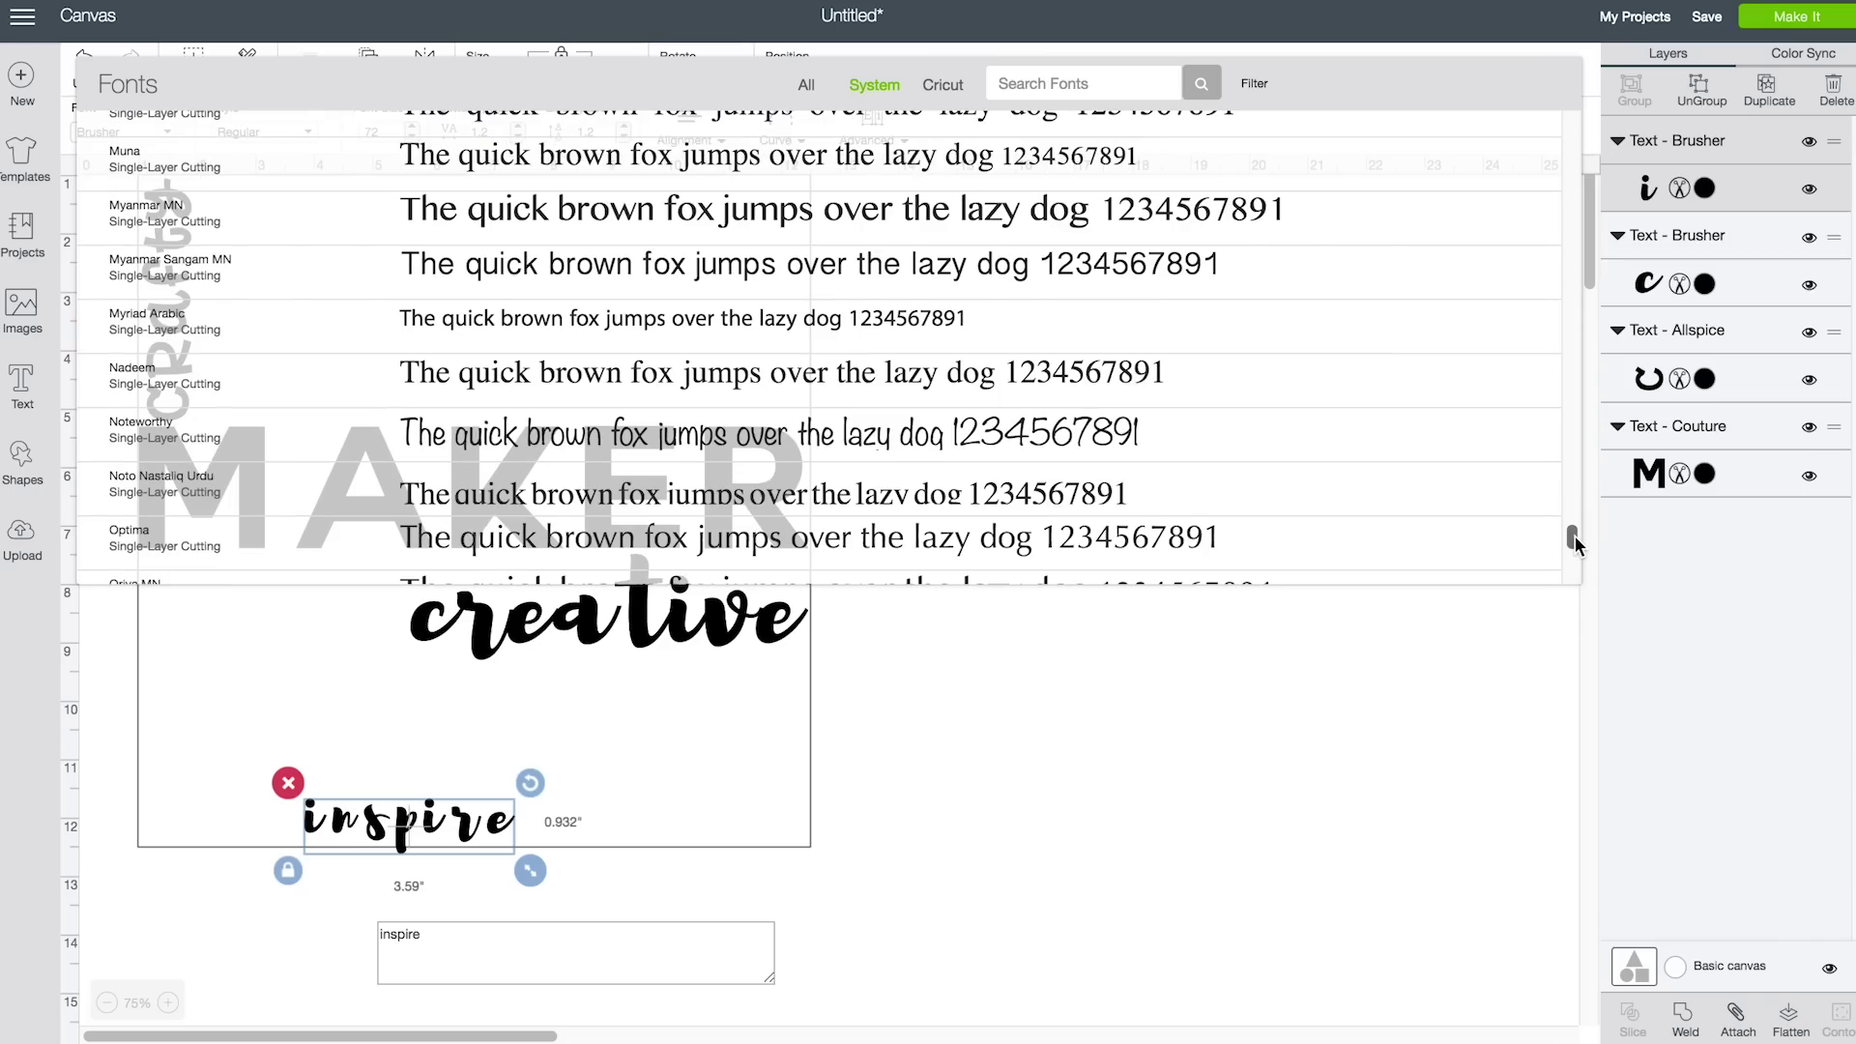
{"action": "scroll", "coordinate": [1570, 527], "scroll_direction": "up", "scroll_amount": 4}
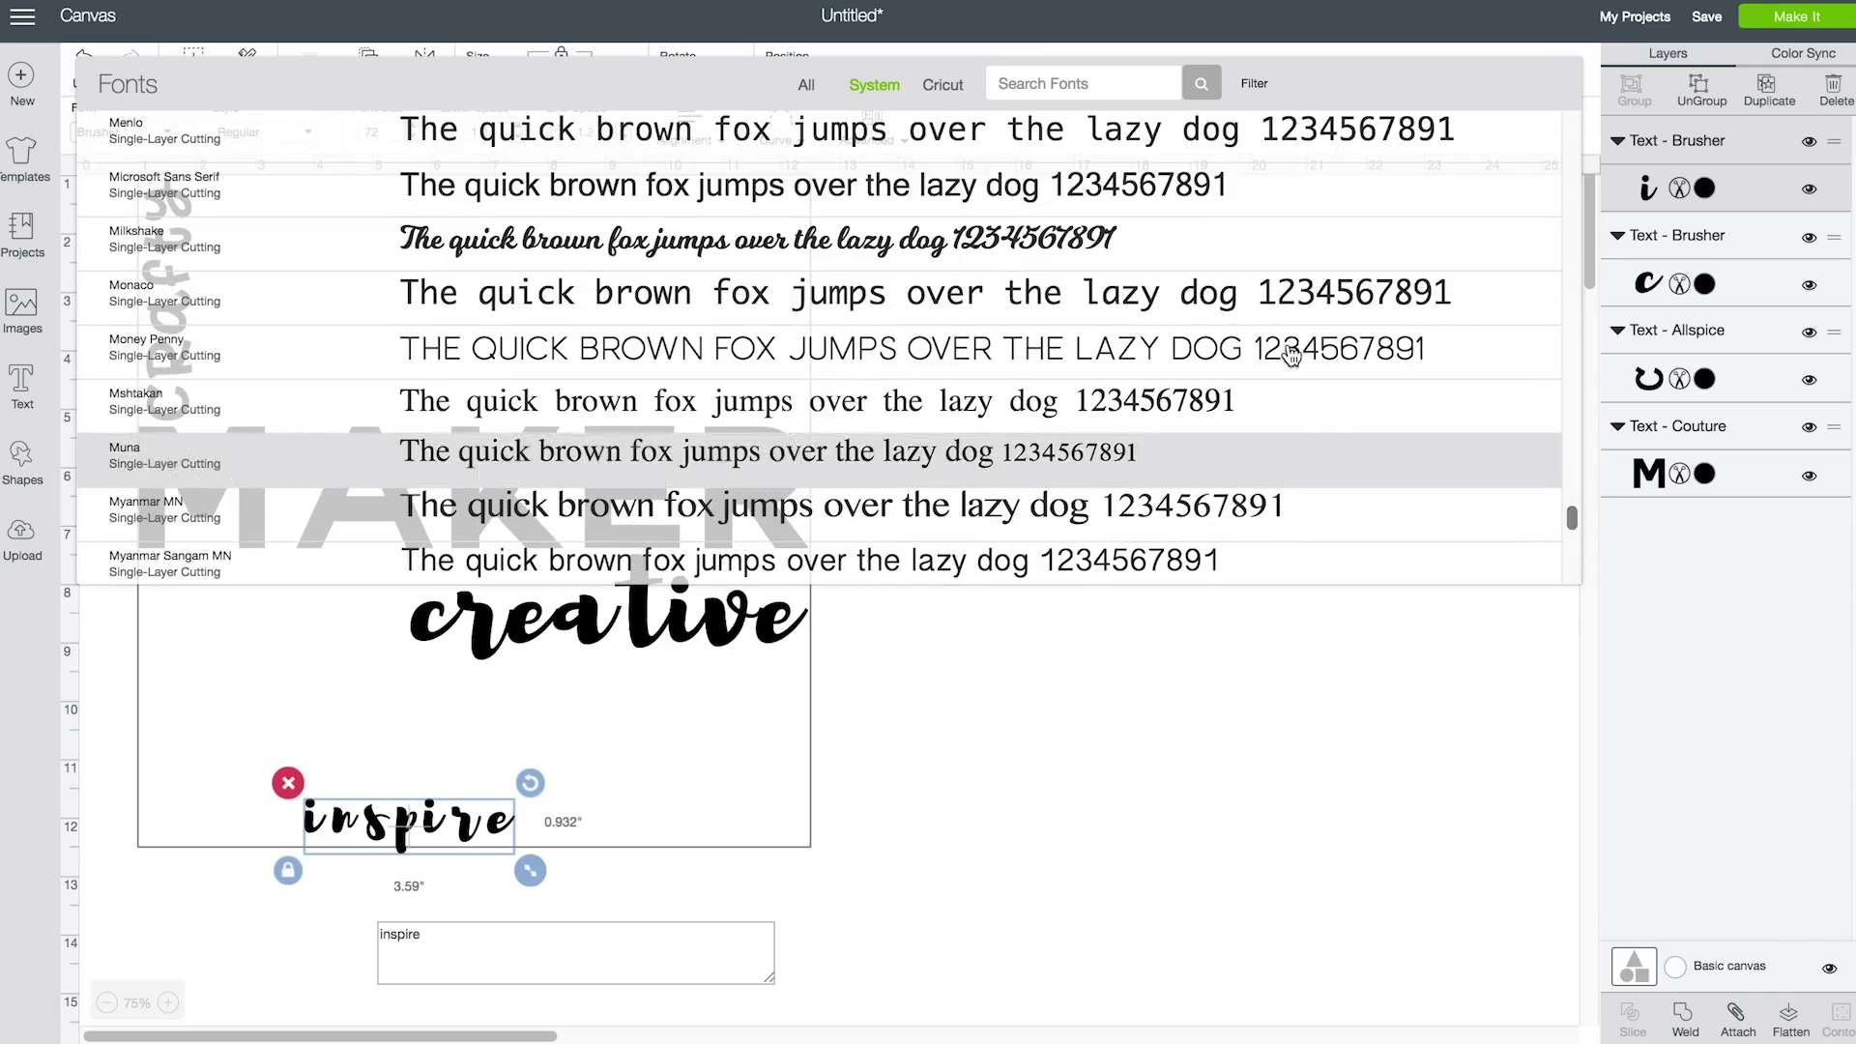
{"action": "left_click", "coordinate": [967, 460]}
{"action": "left_click_drag", "start_coordinate": [459, 822], "coordinate": [417, 624]}
{"action": "left_click", "coordinate": [1061, 760]}
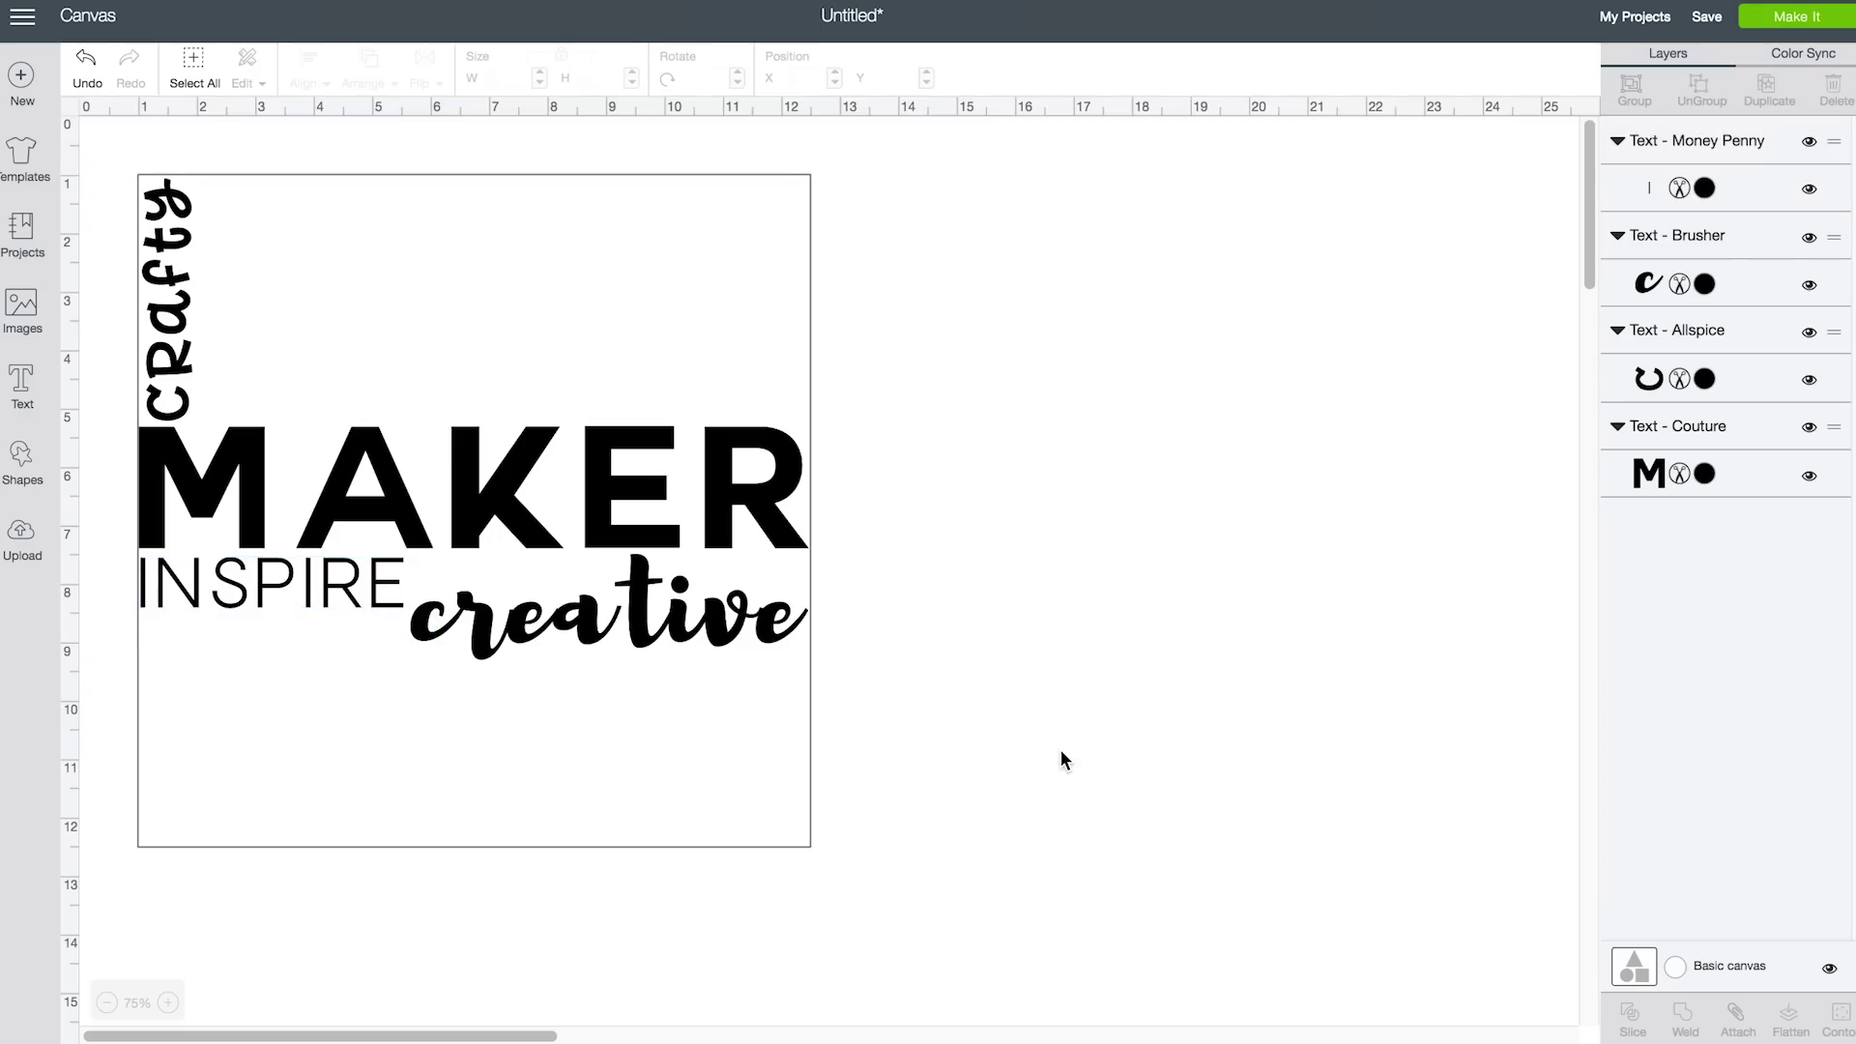
{"action": "left_click", "coordinate": [51, 369]}
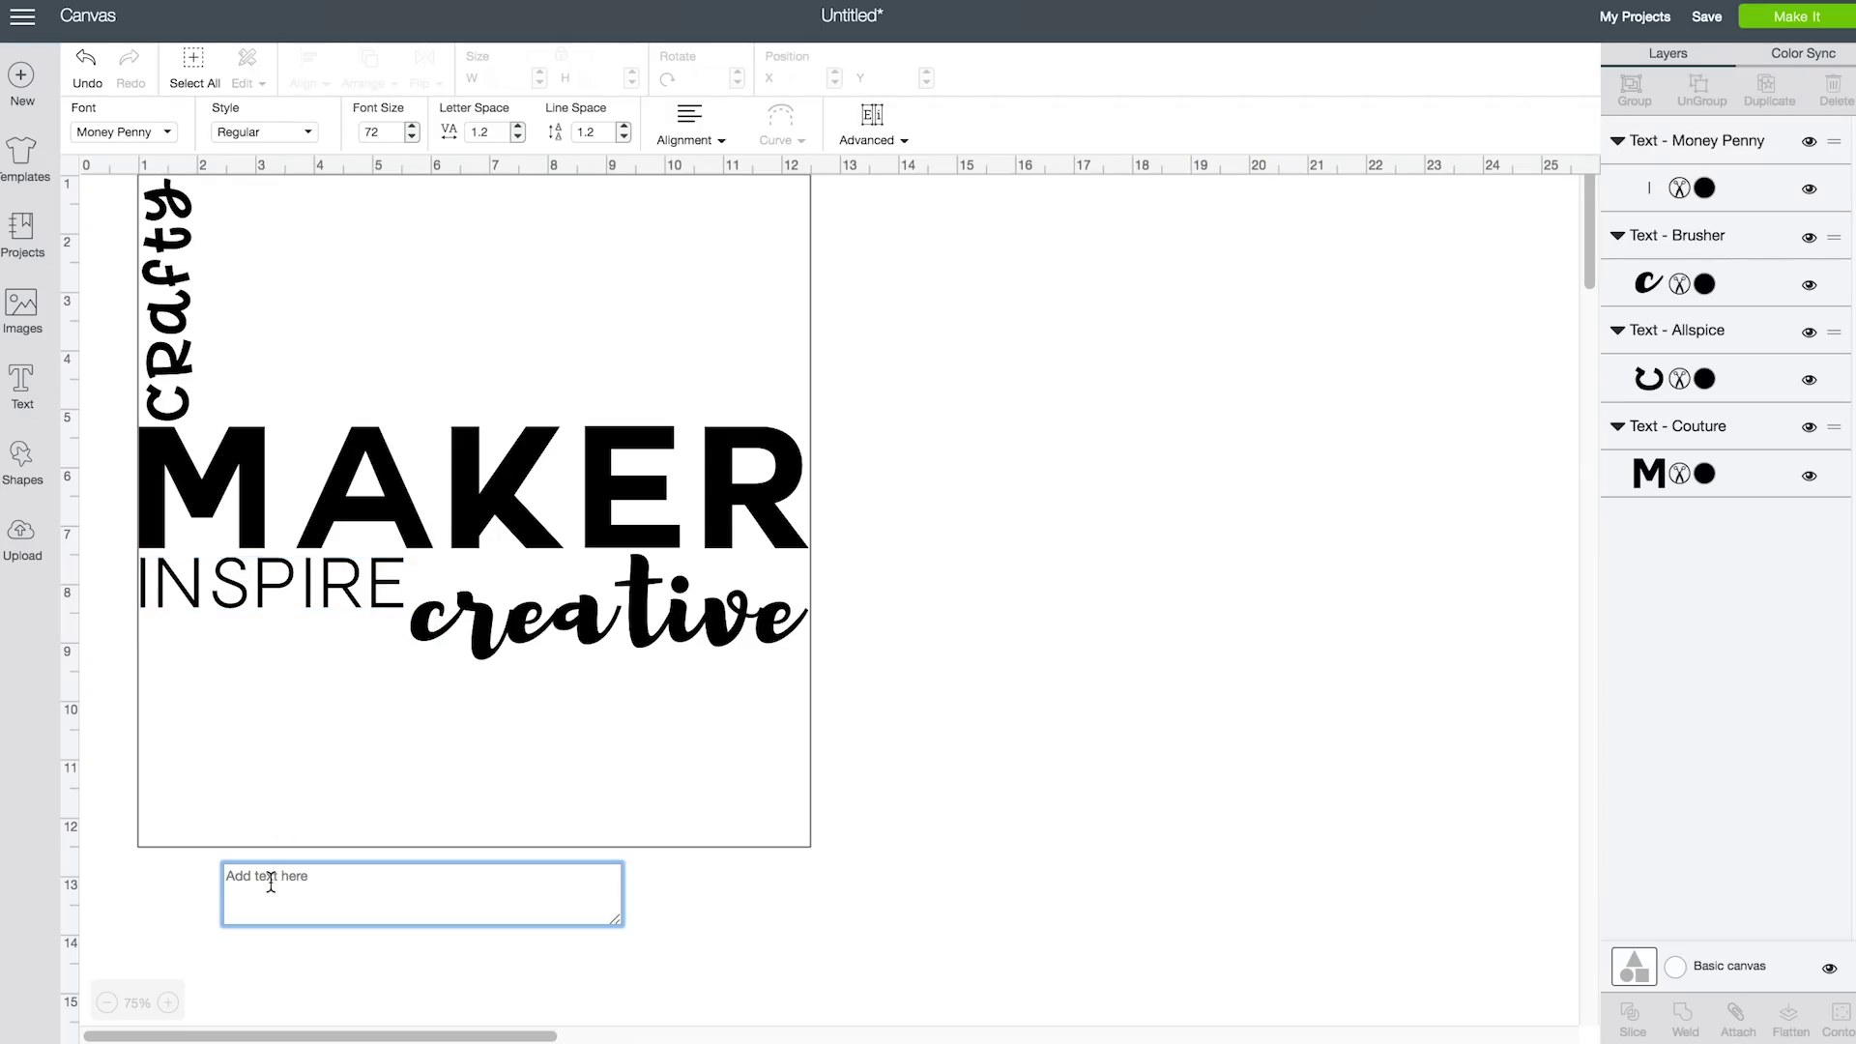
Add 'design' in American Typewriter, rotated vertical along the mat's right edge under creative
{"action": "type", "text": "design"}
{"action": "left_click", "coordinate": [172, 134]}
{"action": "left_click_drag", "start_coordinate": [1571, 521], "coordinate": [1576, 107]}
{"action": "left_click", "coordinate": [1073, 368]}
{"action": "left_click_drag", "start_coordinate": [479, 834], "coordinate": [253, 616]}
{"action": "left_click_drag", "start_coordinate": [281, 720], "coordinate": [771, 725]}
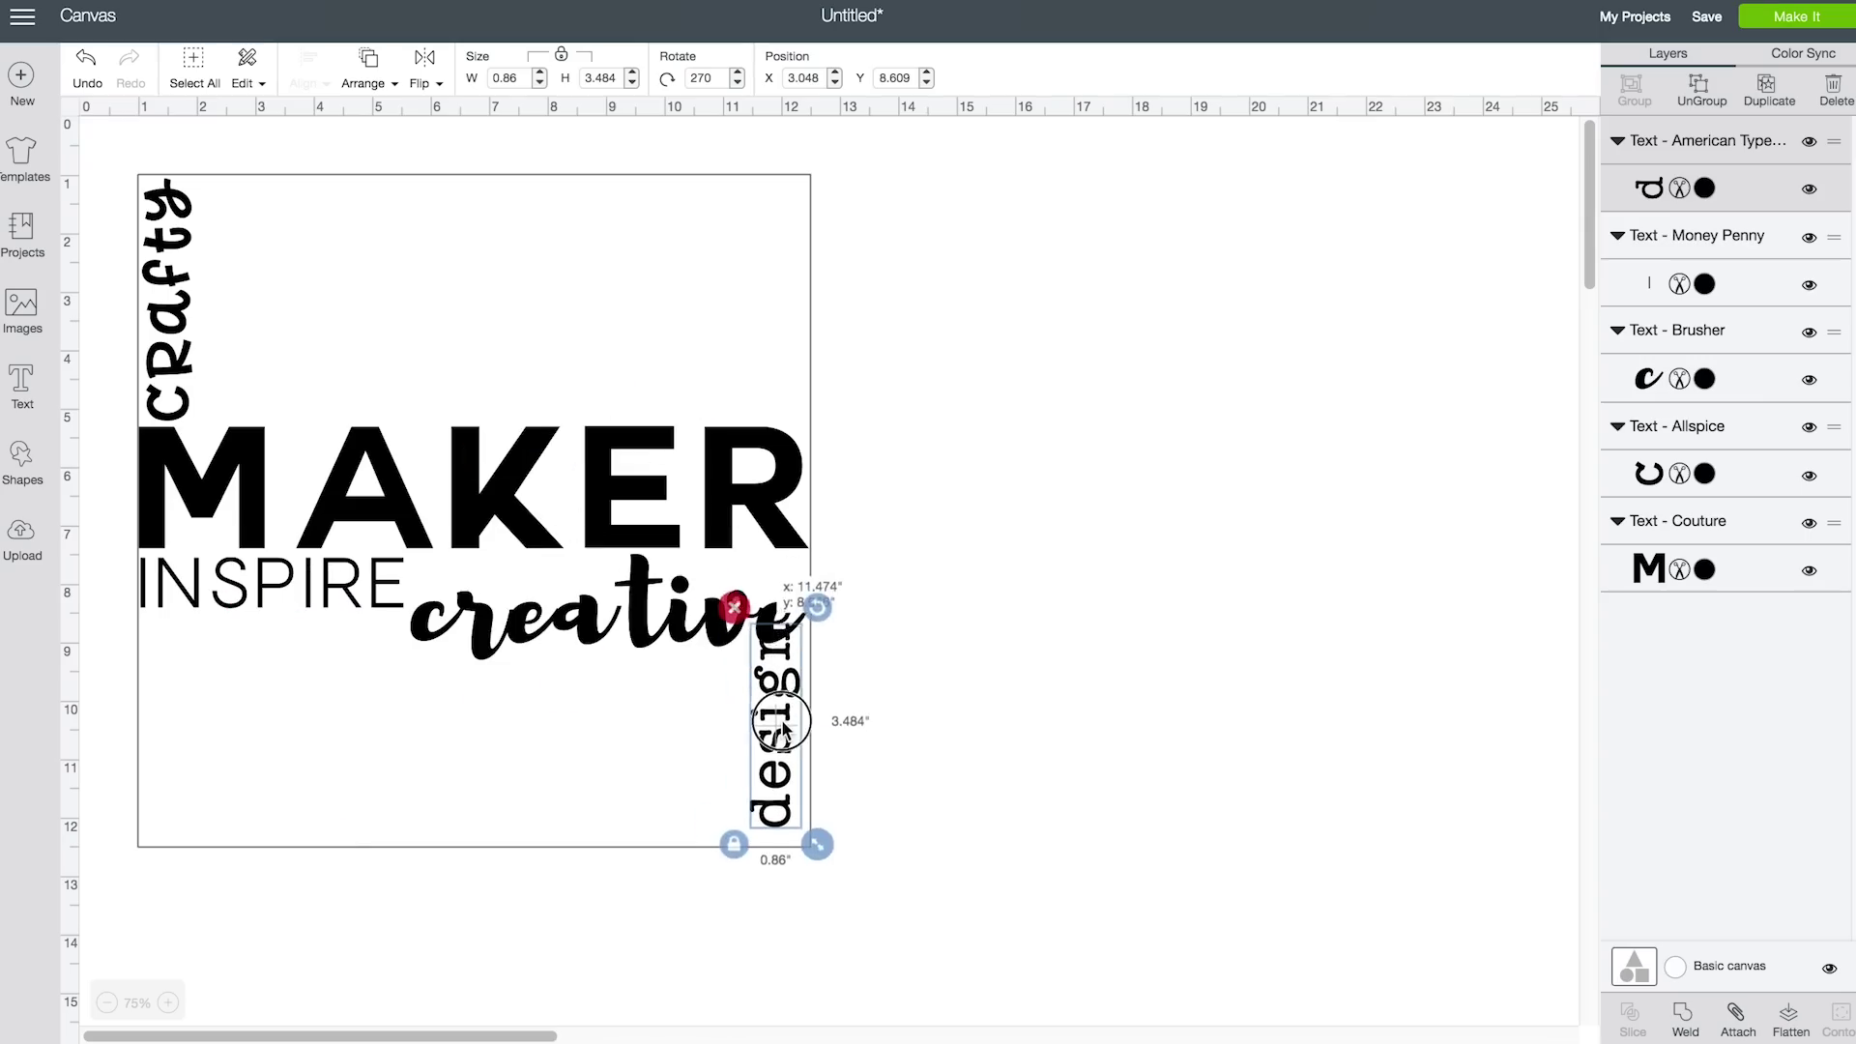
{"action": "left_click_drag", "start_coordinate": [816, 850], "coordinate": [854, 865]}
{"action": "left_click_drag", "start_coordinate": [795, 720], "coordinate": [781, 716]}
{"action": "left_click", "coordinate": [715, 647]}
{"action": "left_click", "coordinate": [882, 722]}
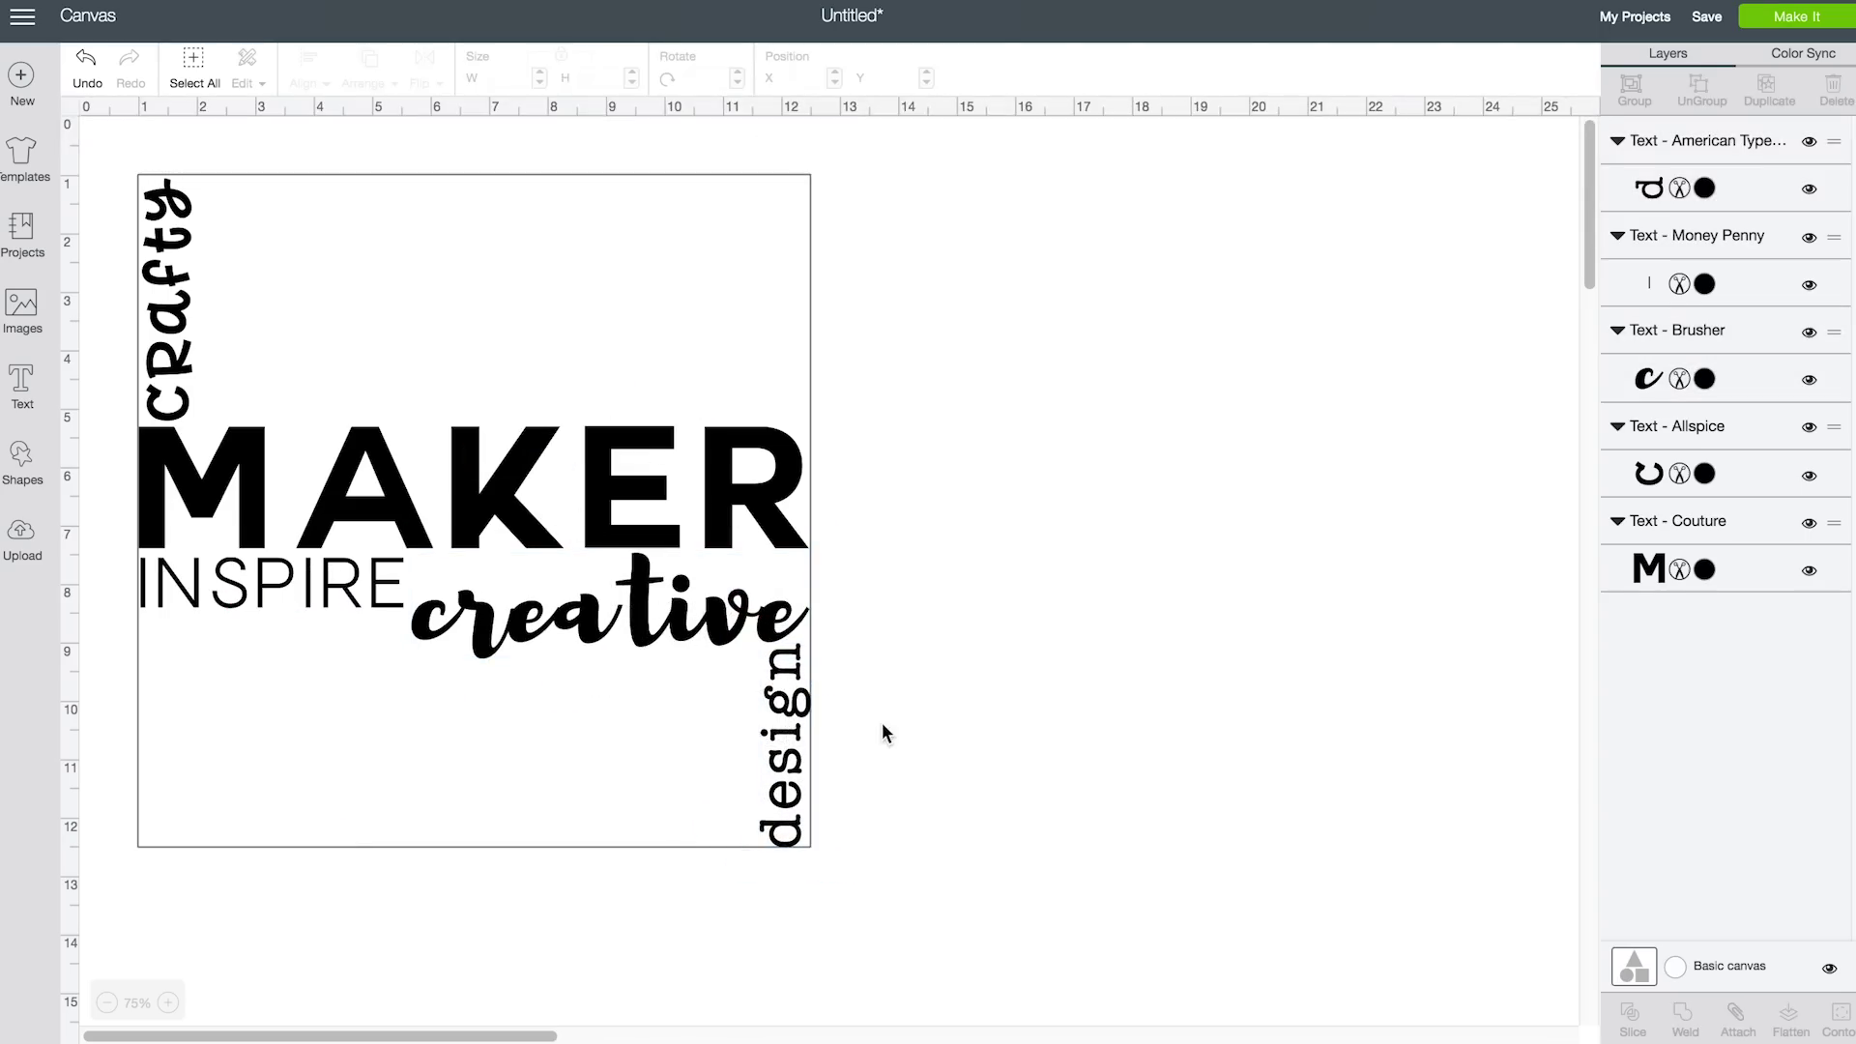
Add 'color' in Arial Black and move it under INSPIRE
{"action": "left_click", "coordinate": [22, 387]}
{"action": "type", "text": "color"}
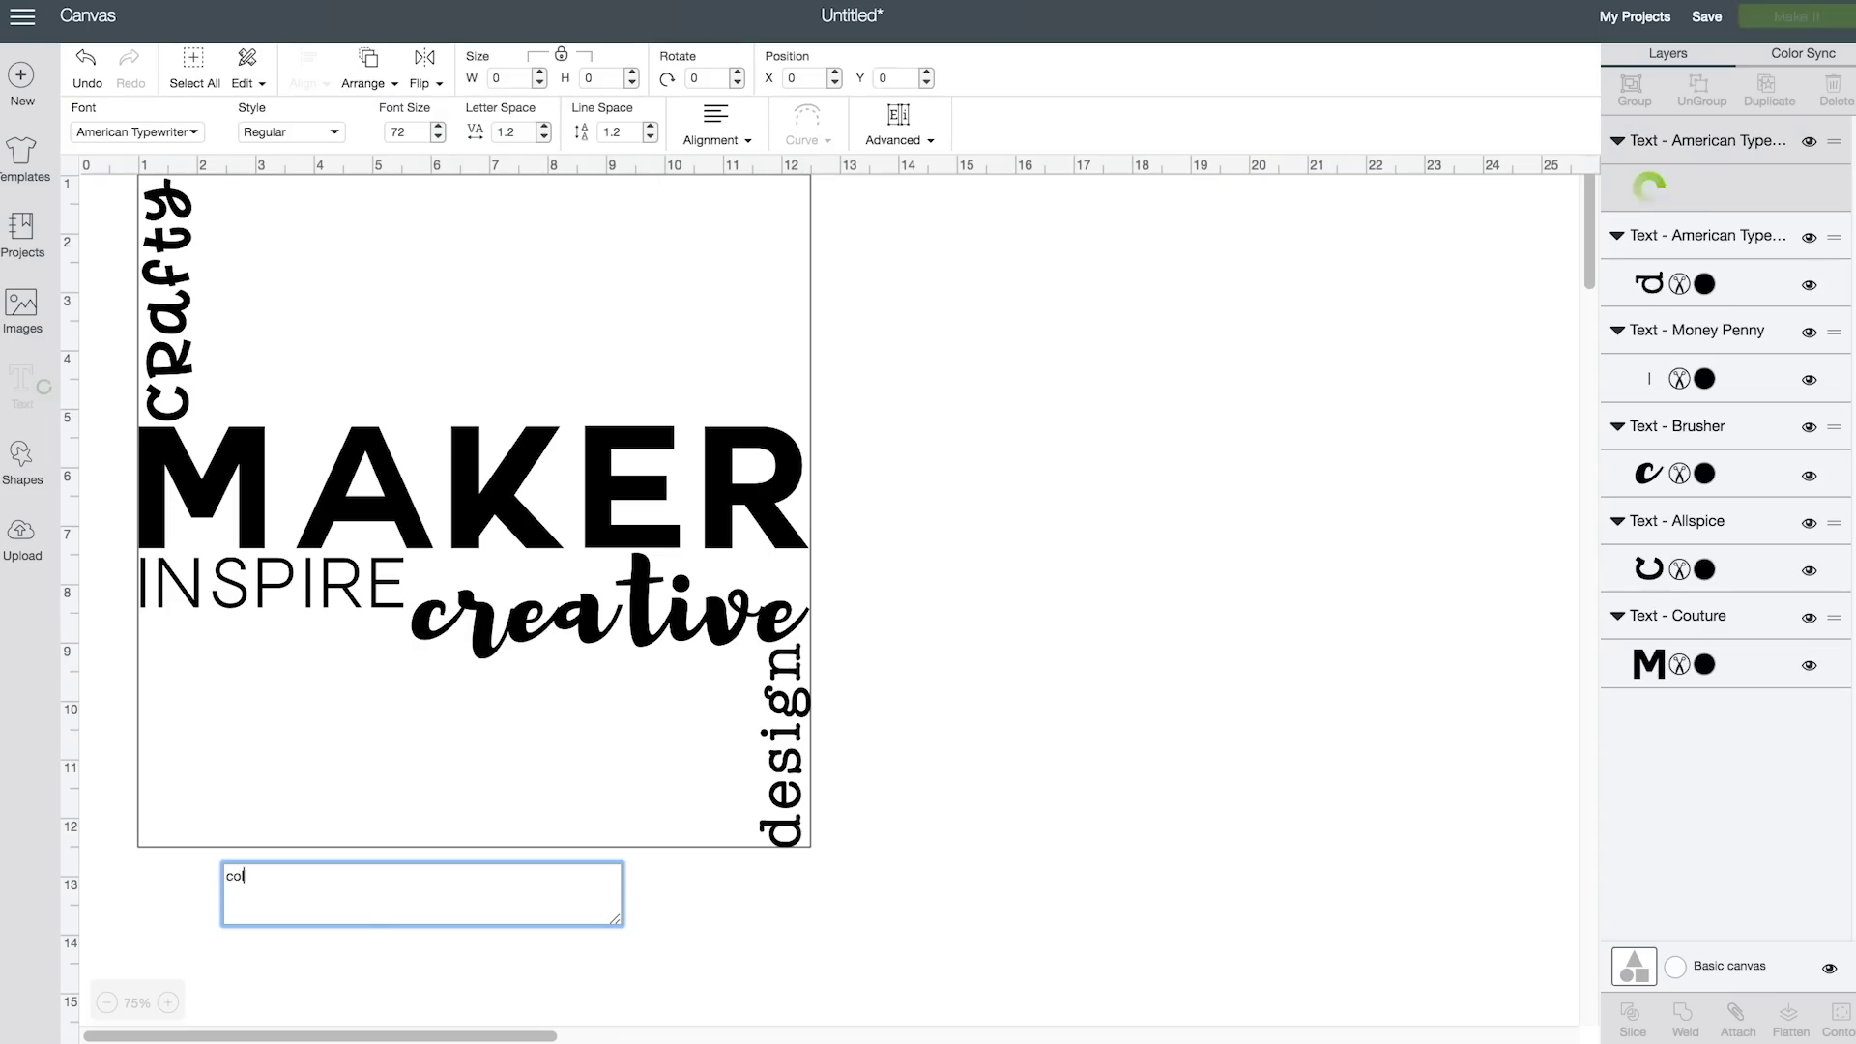
{"action": "left_click", "coordinate": [194, 136]}
{"action": "scroll", "coordinate": [1576, 460], "scroll_direction": "down", "scroll_amount": 3}
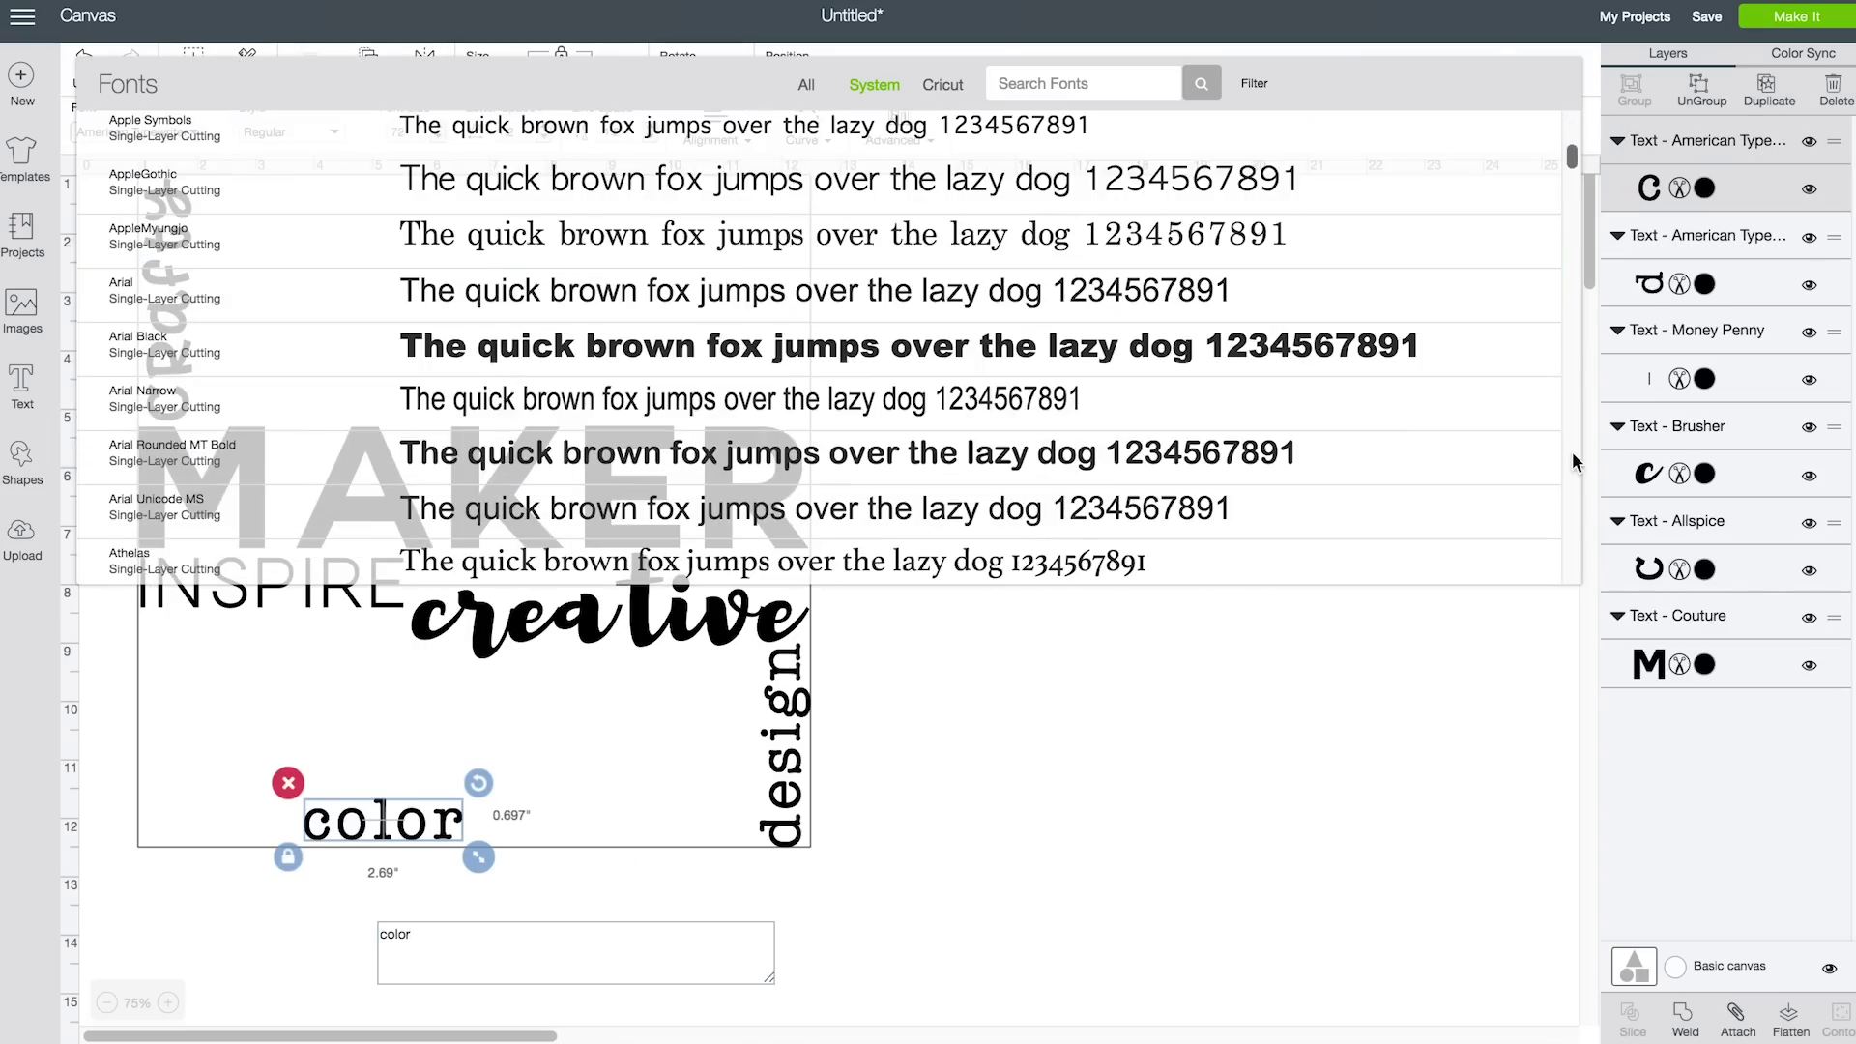
{"action": "left_click", "coordinate": [1421, 372]}
{"action": "left_click_drag", "start_coordinate": [462, 830], "coordinate": [424, 719]}
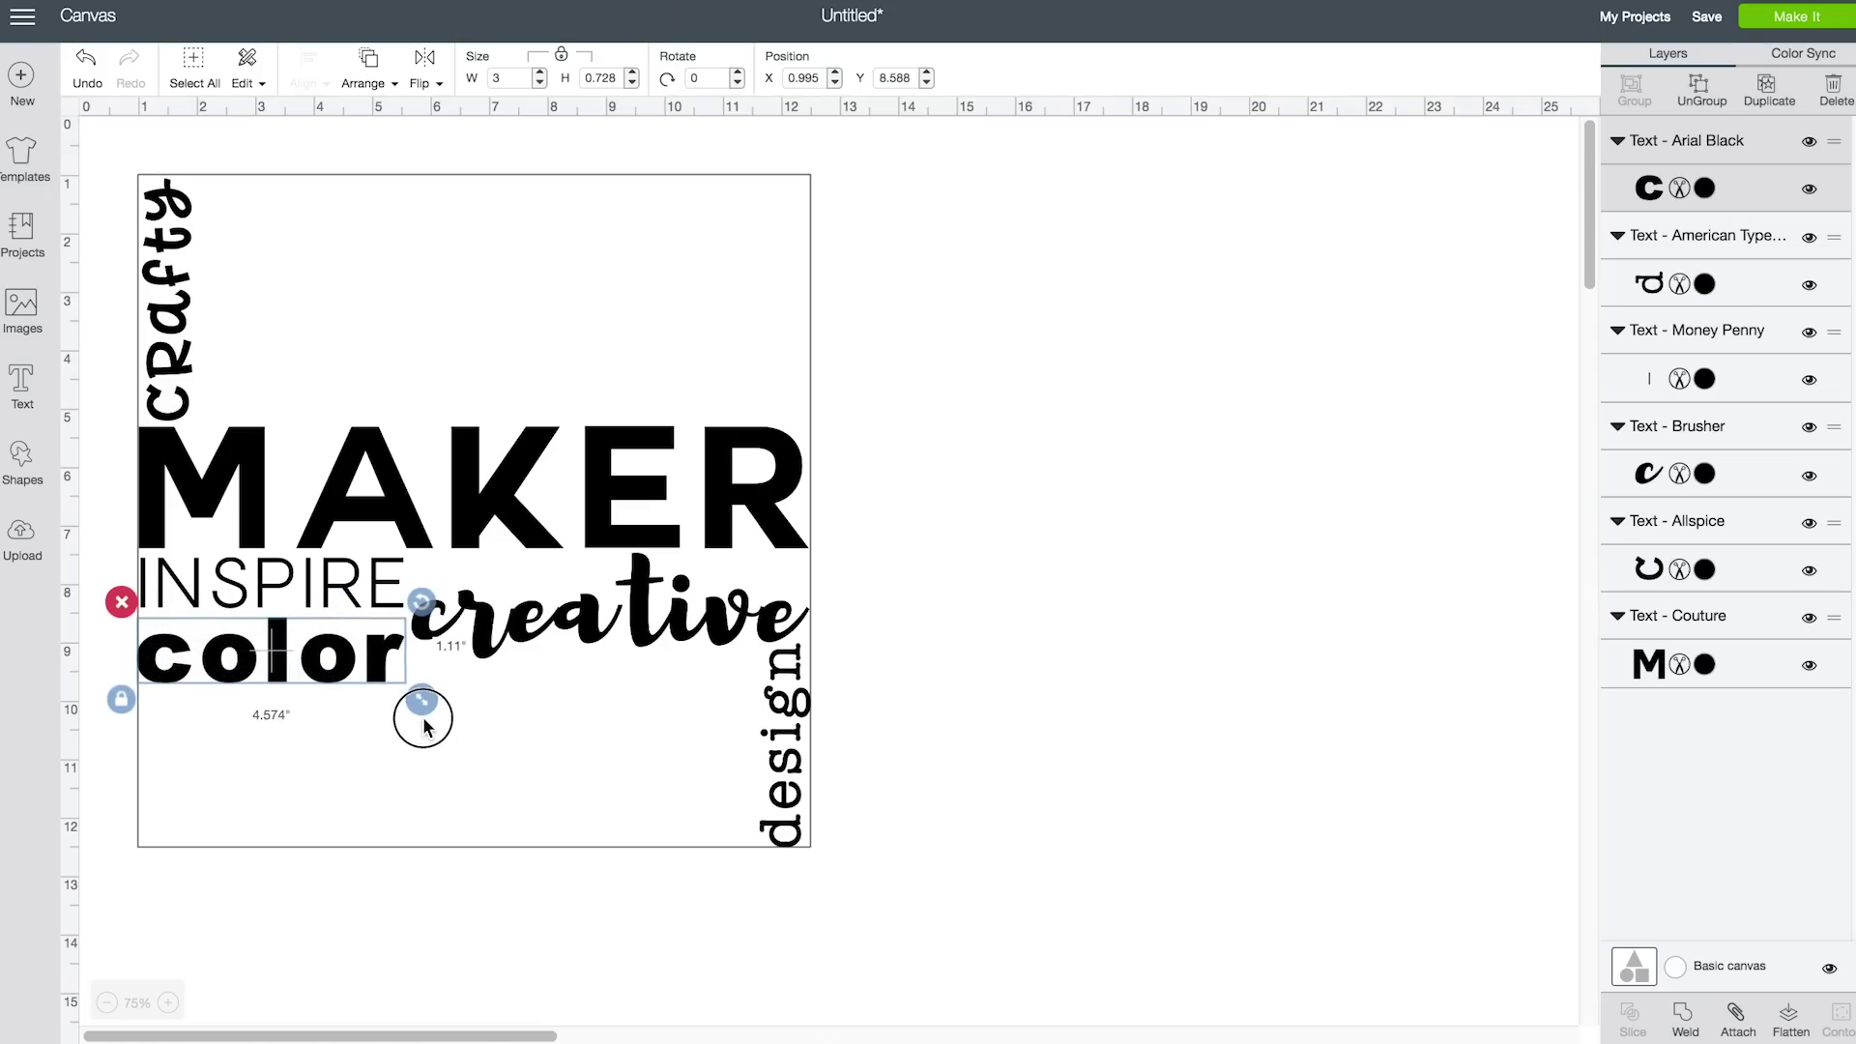
{"action": "left_click", "coordinate": [22, 385]}
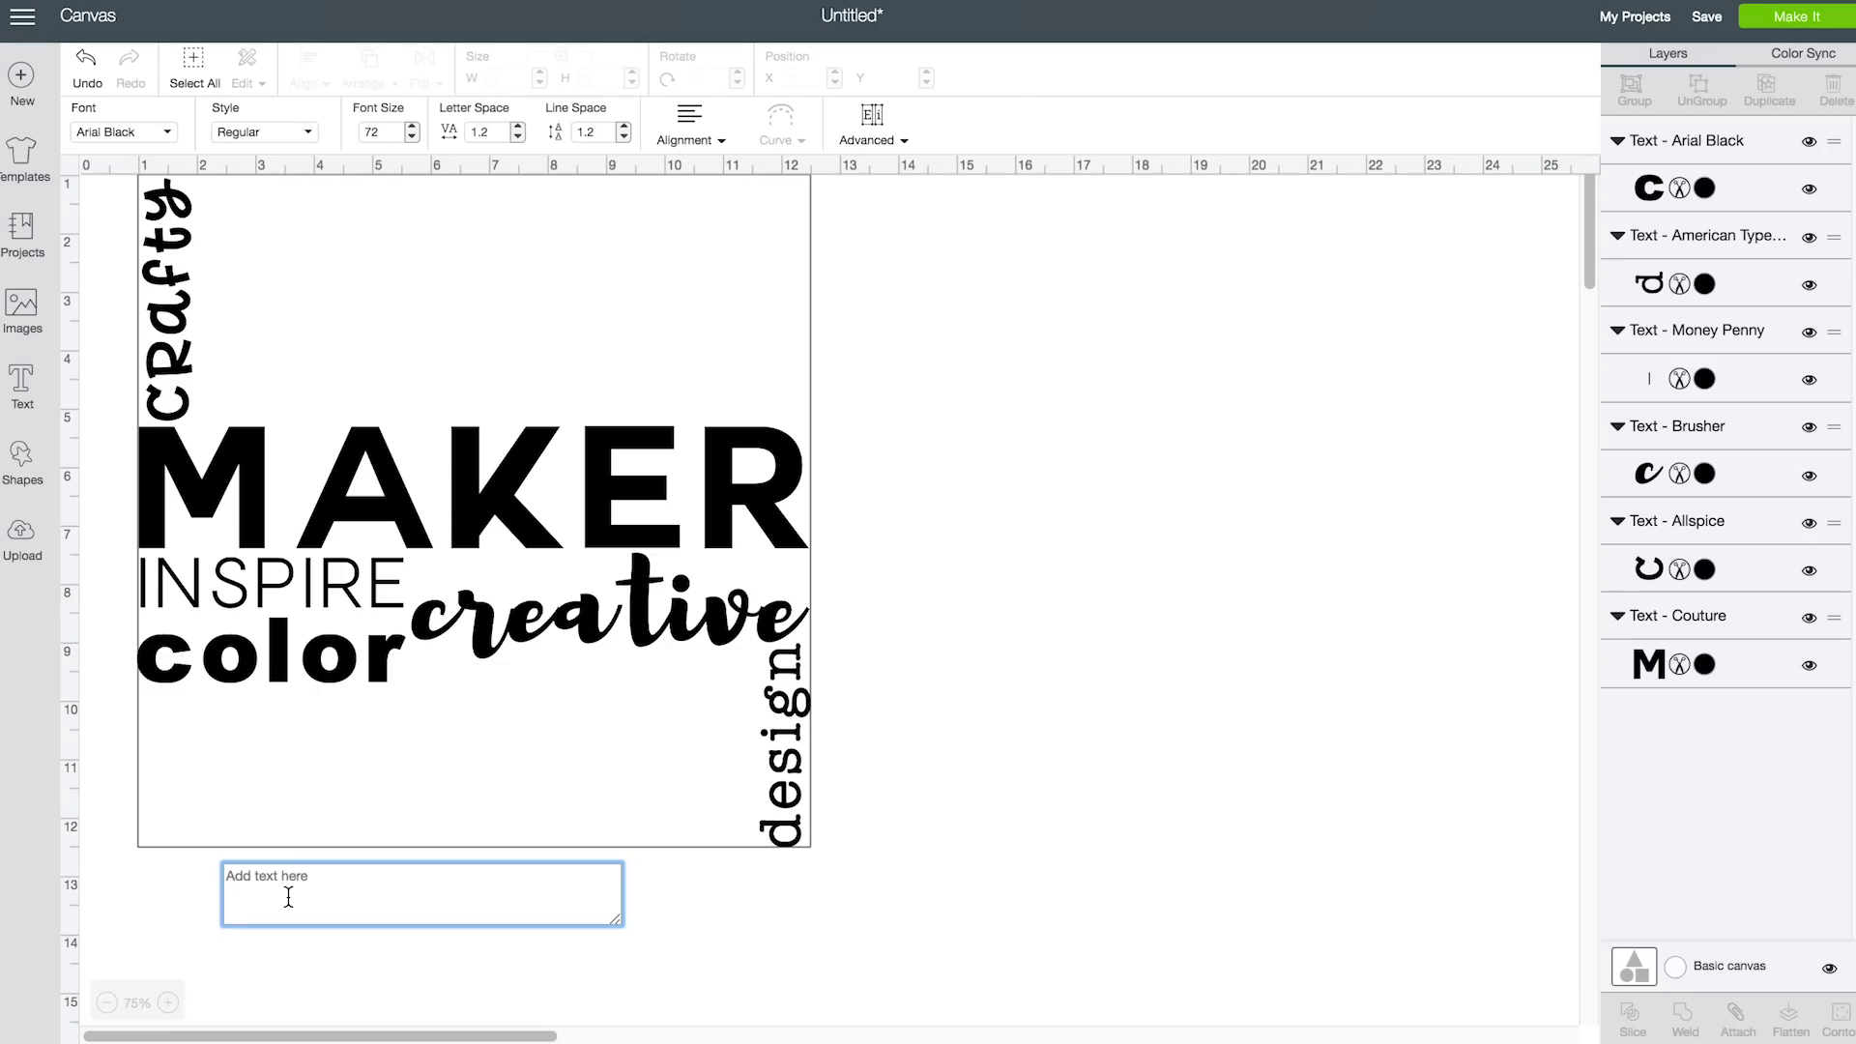
Add 'paper' in Cheddar Jack with tighter letter spacing, sized to sit just above MAKER
{"action": "type", "text": "paper"}
{"action": "left_click", "coordinate": [166, 133]}
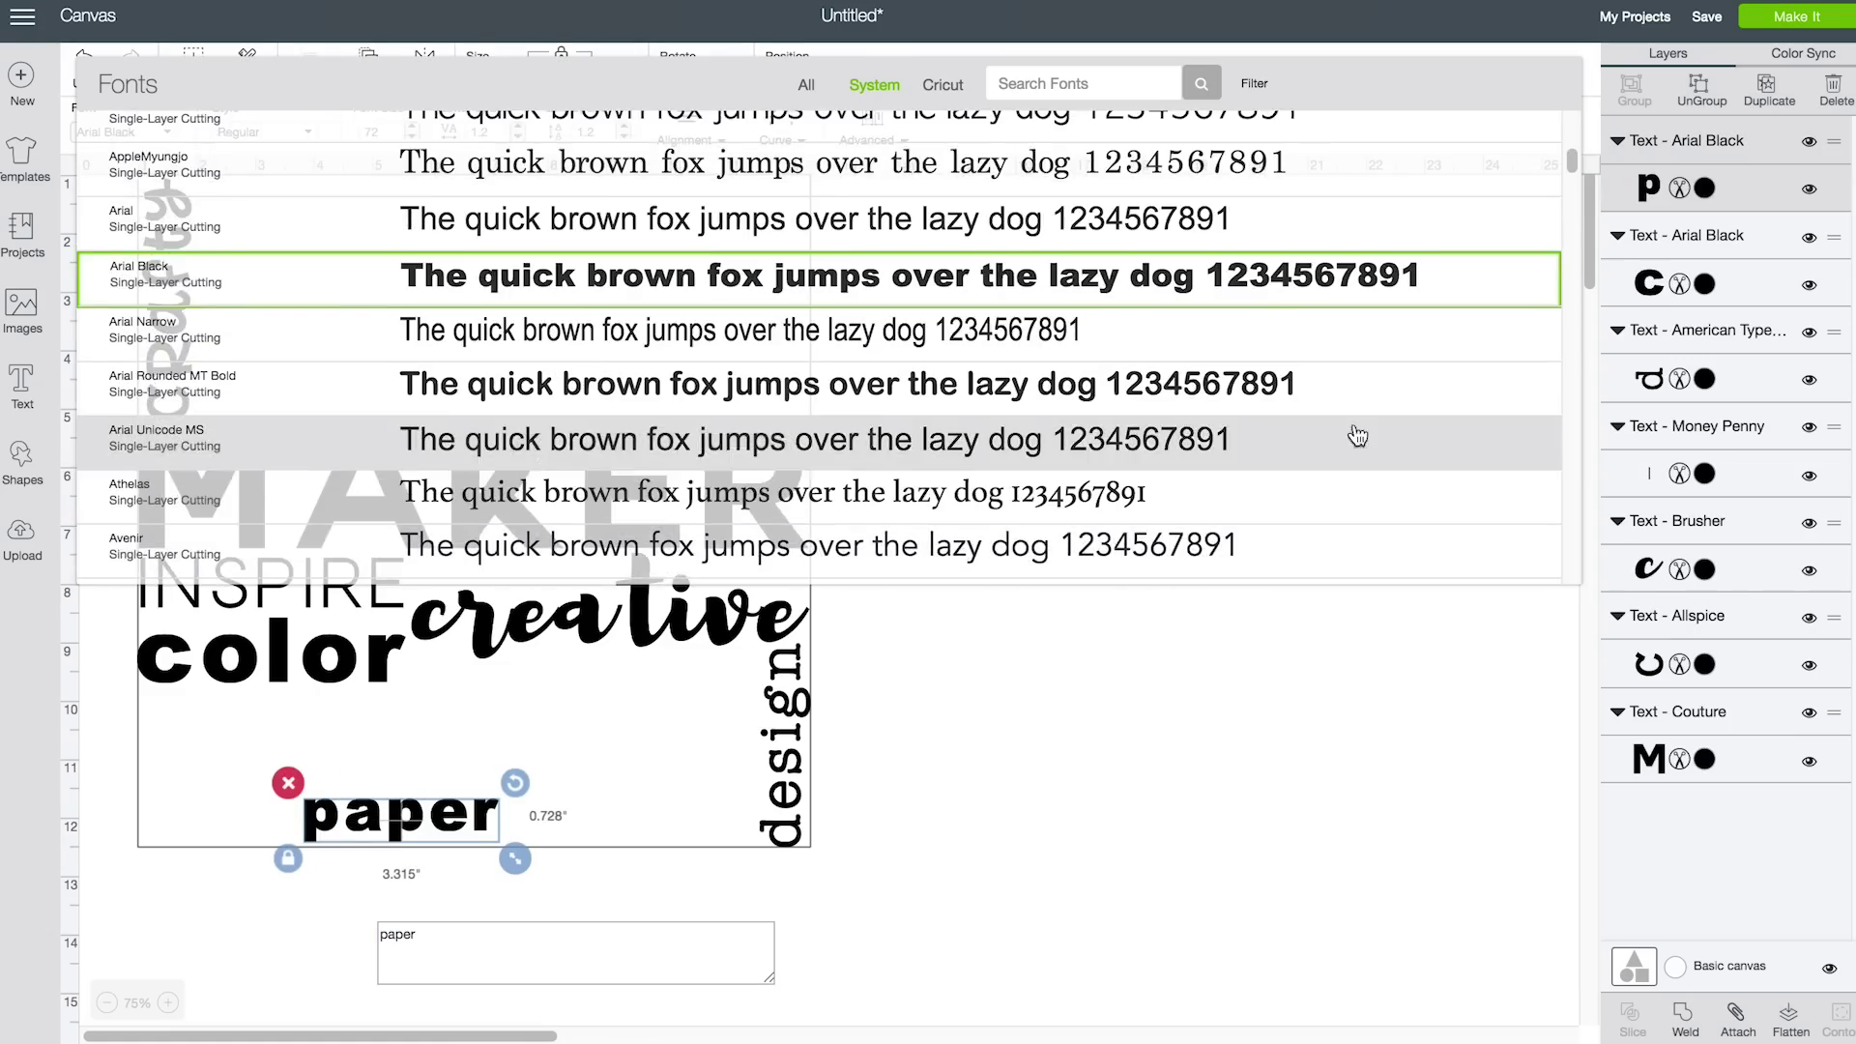
{"action": "scroll", "coordinate": [1498, 464], "scroll_direction": "down", "scroll_amount": 5}
{"action": "left_click", "coordinate": [1408, 457]}
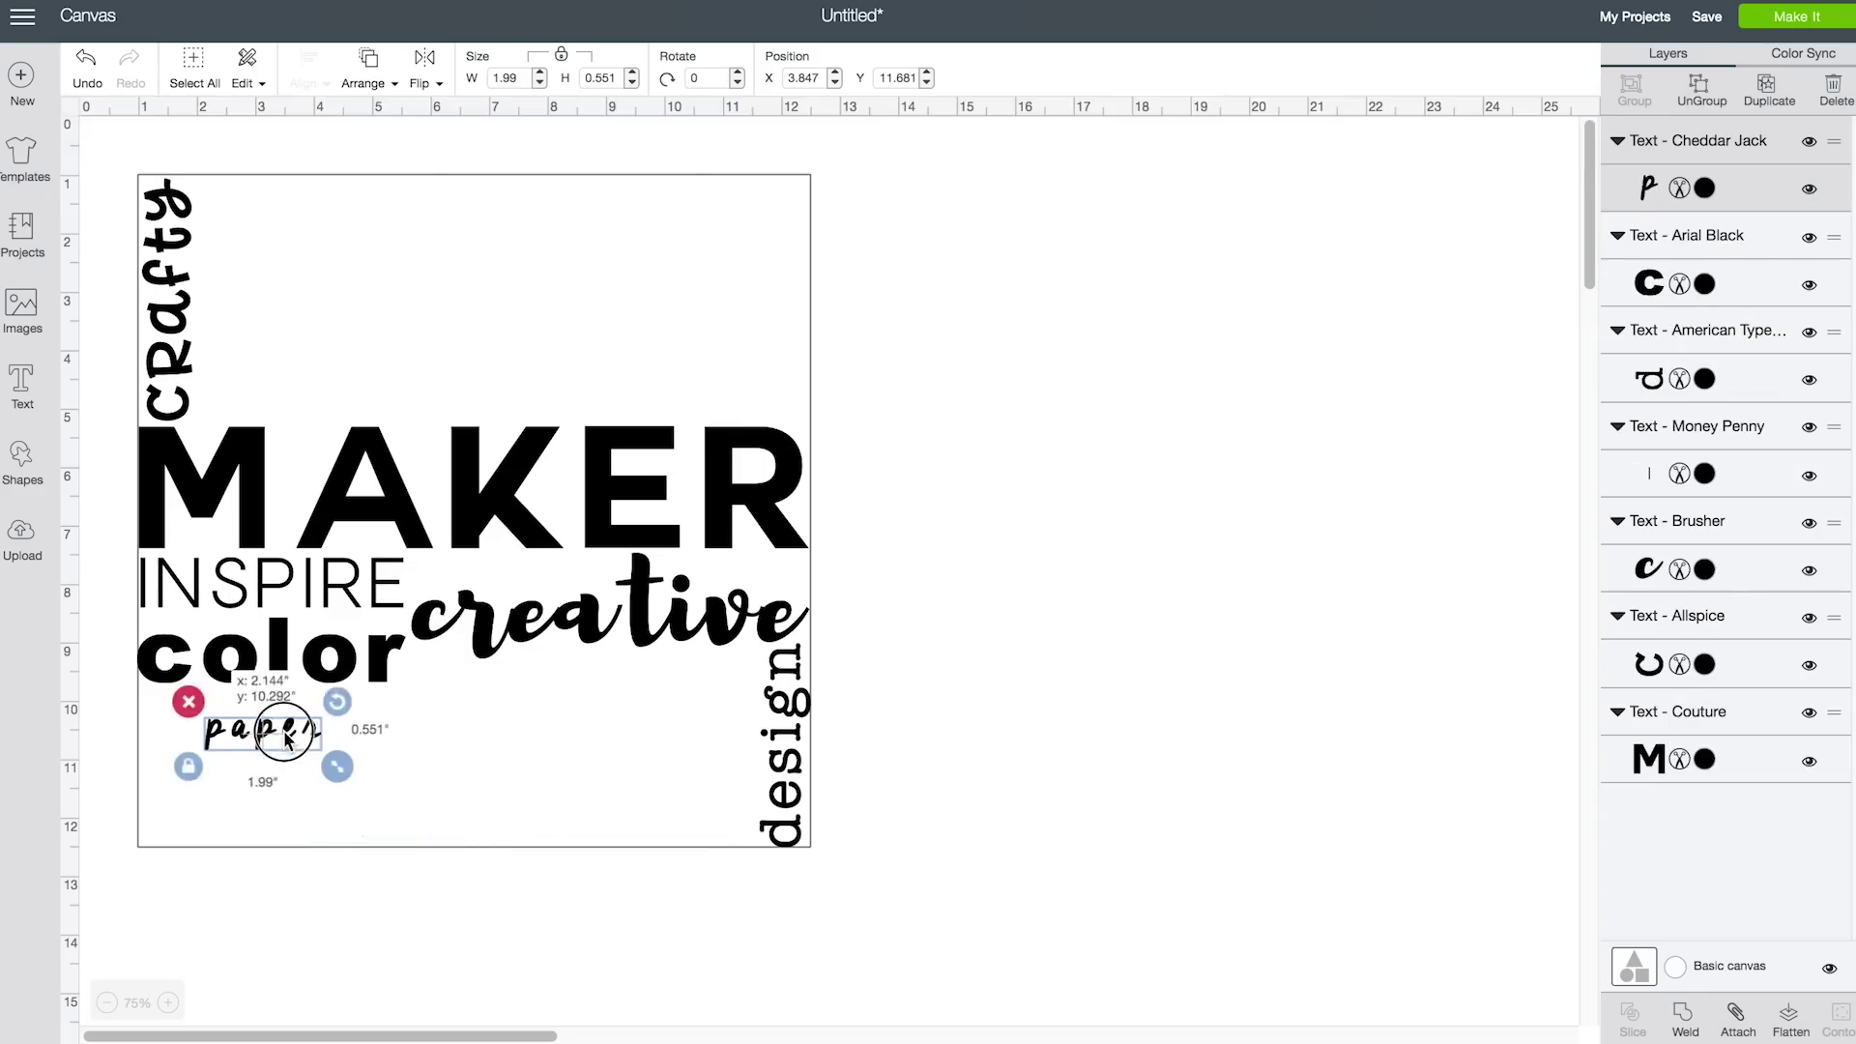
{"action": "left_click", "coordinate": [518, 137]}
{"action": "left_click_drag", "start_coordinate": [277, 751], "coordinate": [546, 866]}
{"action": "left_click_drag", "start_coordinate": [432, 793], "coordinate": [481, 413]}
{"action": "left_click_drag", "start_coordinate": [587, 461], "coordinate": [490, 440]}
{"action": "left_click_drag", "start_coordinate": [443, 360], "coordinate": [446, 391]}
Add the word 'beauty' in Savoye LET with reduced letter spacing
{"action": "left_click", "coordinate": [24, 387]}
{"action": "type", "text": "beauty"}
{"action": "left_click", "coordinate": [166, 131]}
{"action": "scroll", "coordinate": [1571, 472], "scroll_direction": "down", "scroll_amount": 15}
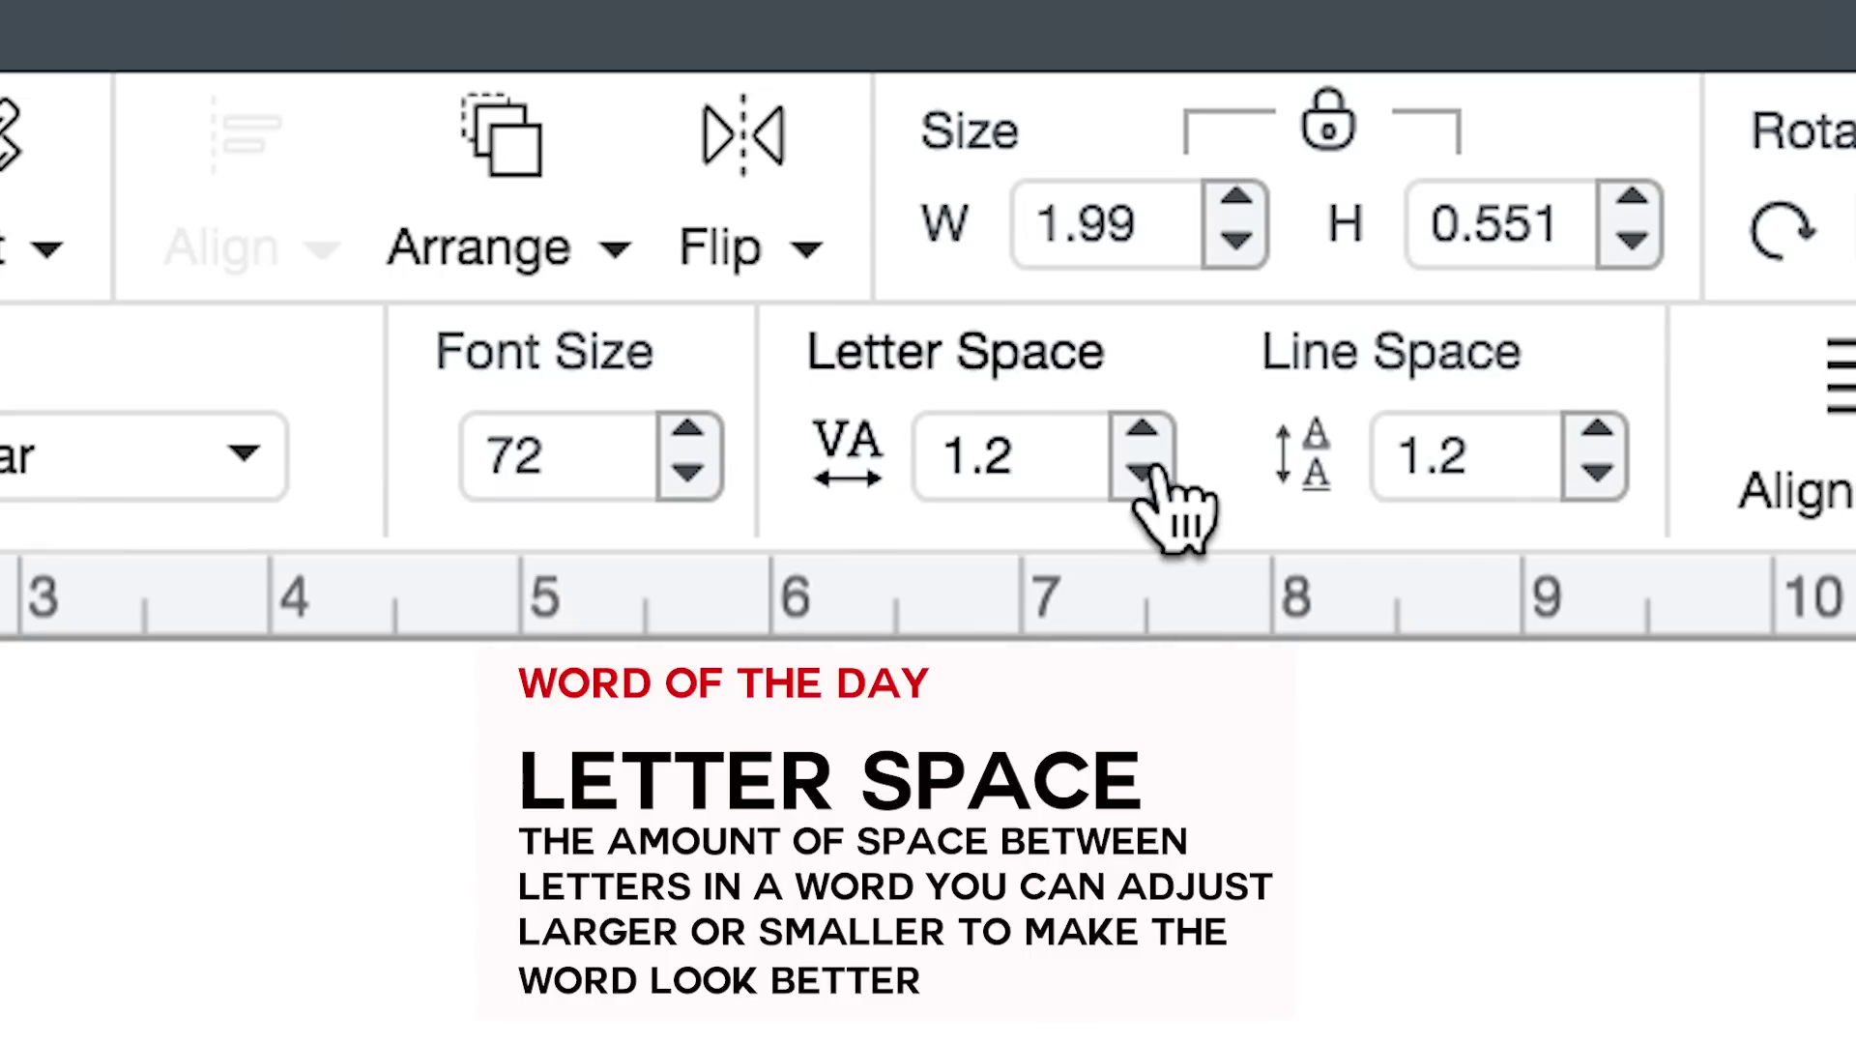
{"action": "left_click", "coordinate": [1142, 472]}
{"action": "left_click", "coordinate": [1142, 472]}
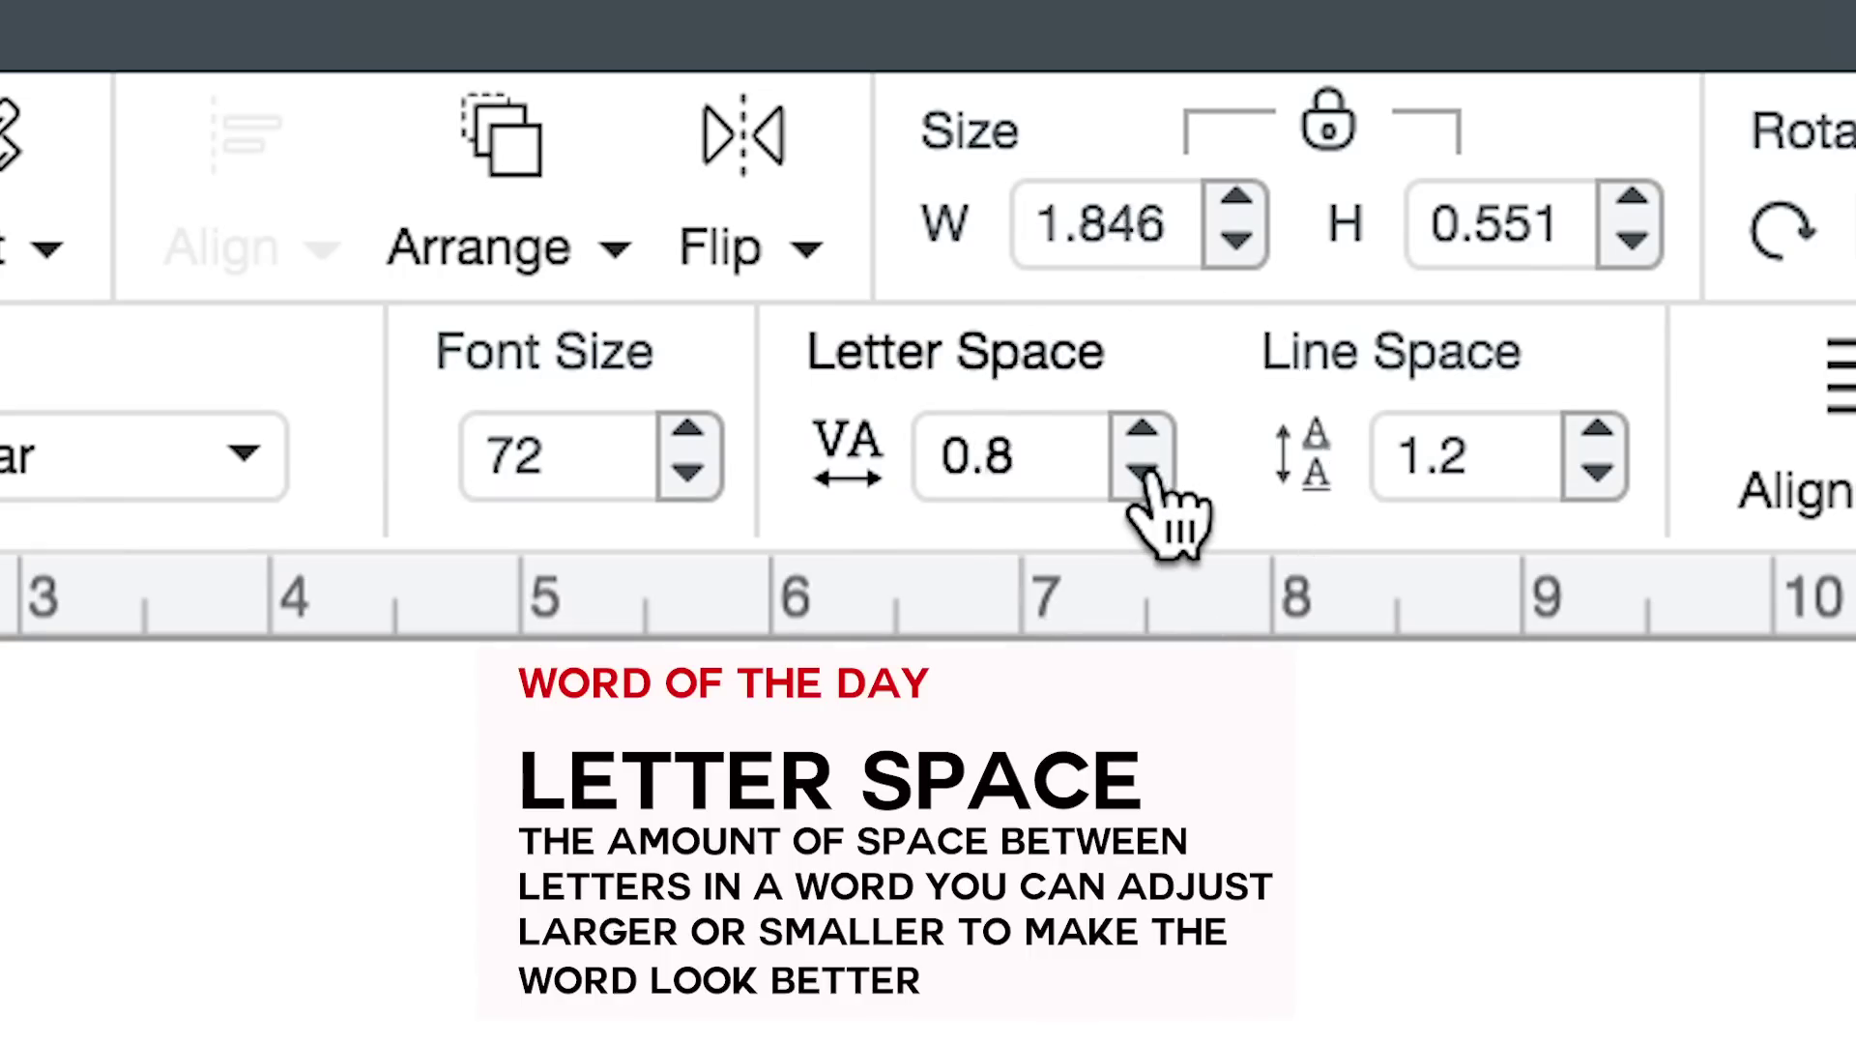
{"action": "left_click", "coordinate": [1142, 472]}
{"action": "left_click", "coordinate": [1142, 472]}
{"action": "left_click", "coordinate": [1142, 472]}
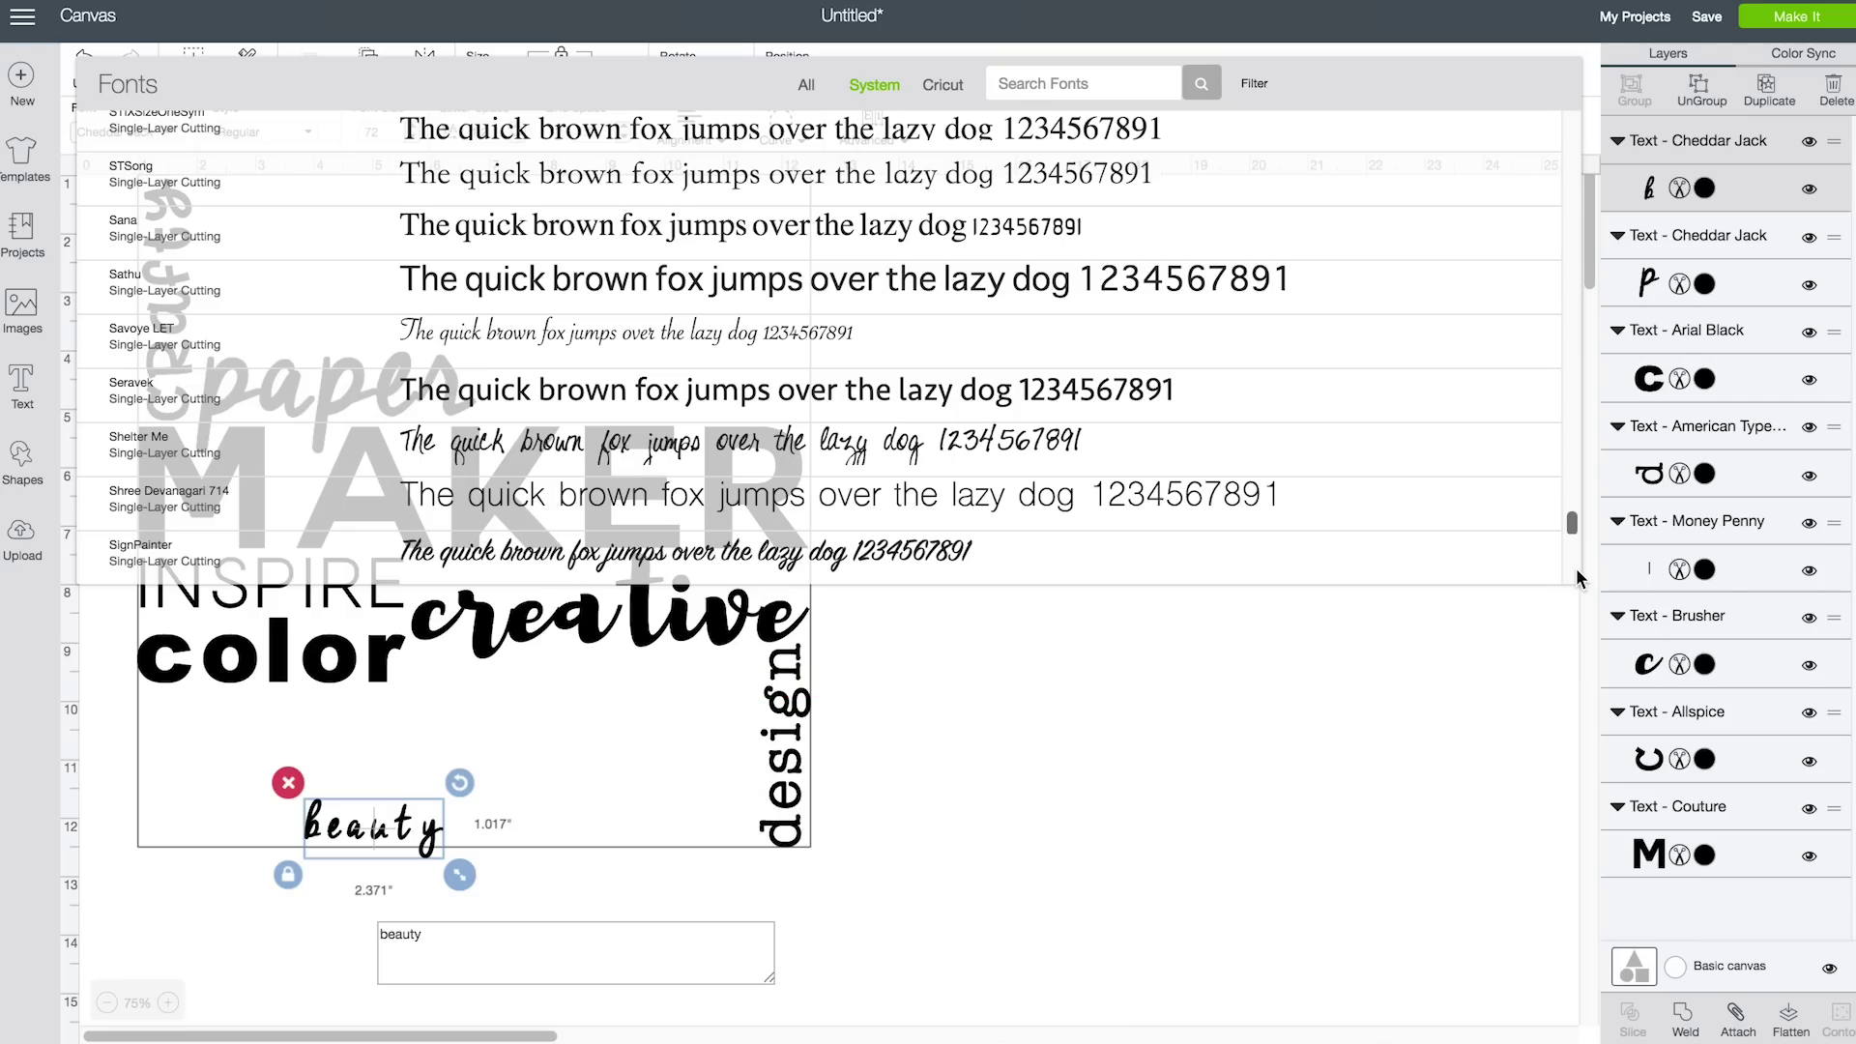
{"action": "left_click", "coordinate": [677, 333]}
Tighten beauty's letter spacing further and move it up under 'creative'
{"action": "left_click_drag", "start_coordinate": [415, 837], "coordinate": [755, 890]}
{"action": "left_click", "coordinate": [518, 137]}
{"action": "left_click", "coordinate": [518, 137]}
{"action": "left_click", "coordinate": [518, 136]}
{"action": "left_click", "coordinate": [518, 136]}
{"action": "left_click", "coordinate": [518, 136]}
{"action": "left_click", "coordinate": [518, 137]}
{"action": "left_click_drag", "start_coordinate": [464, 812], "coordinate": [633, 725]}
Add 'art' in Happy Camper, enlarged to fill the top right beside 'paper'
{"action": "left_click", "coordinate": [22, 382]}
{"action": "type", "text": "art"}
{"action": "left_click", "coordinate": [124, 131]}
{"action": "left_click_drag", "start_coordinate": [1568, 525], "coordinate": [1553, 174]}
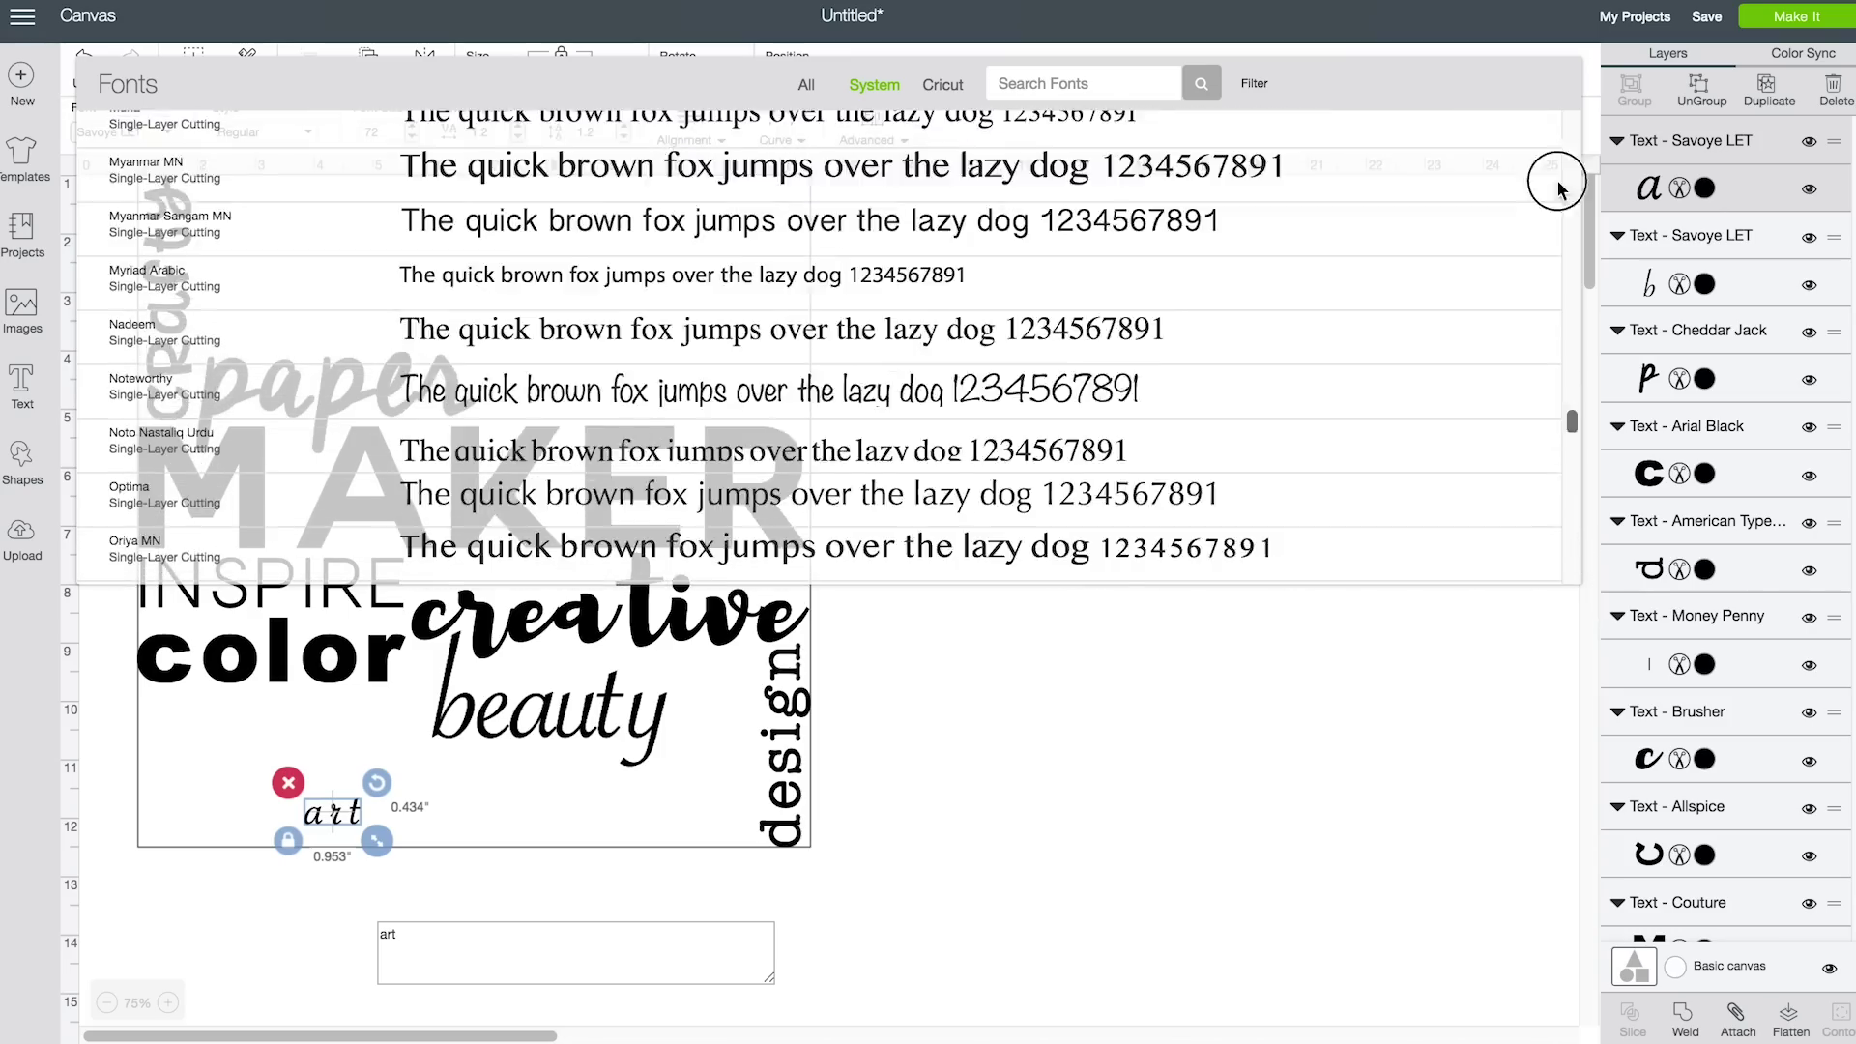
{"action": "left_click", "coordinate": [1571, 541]}
{"action": "left_click", "coordinate": [1571, 541]}
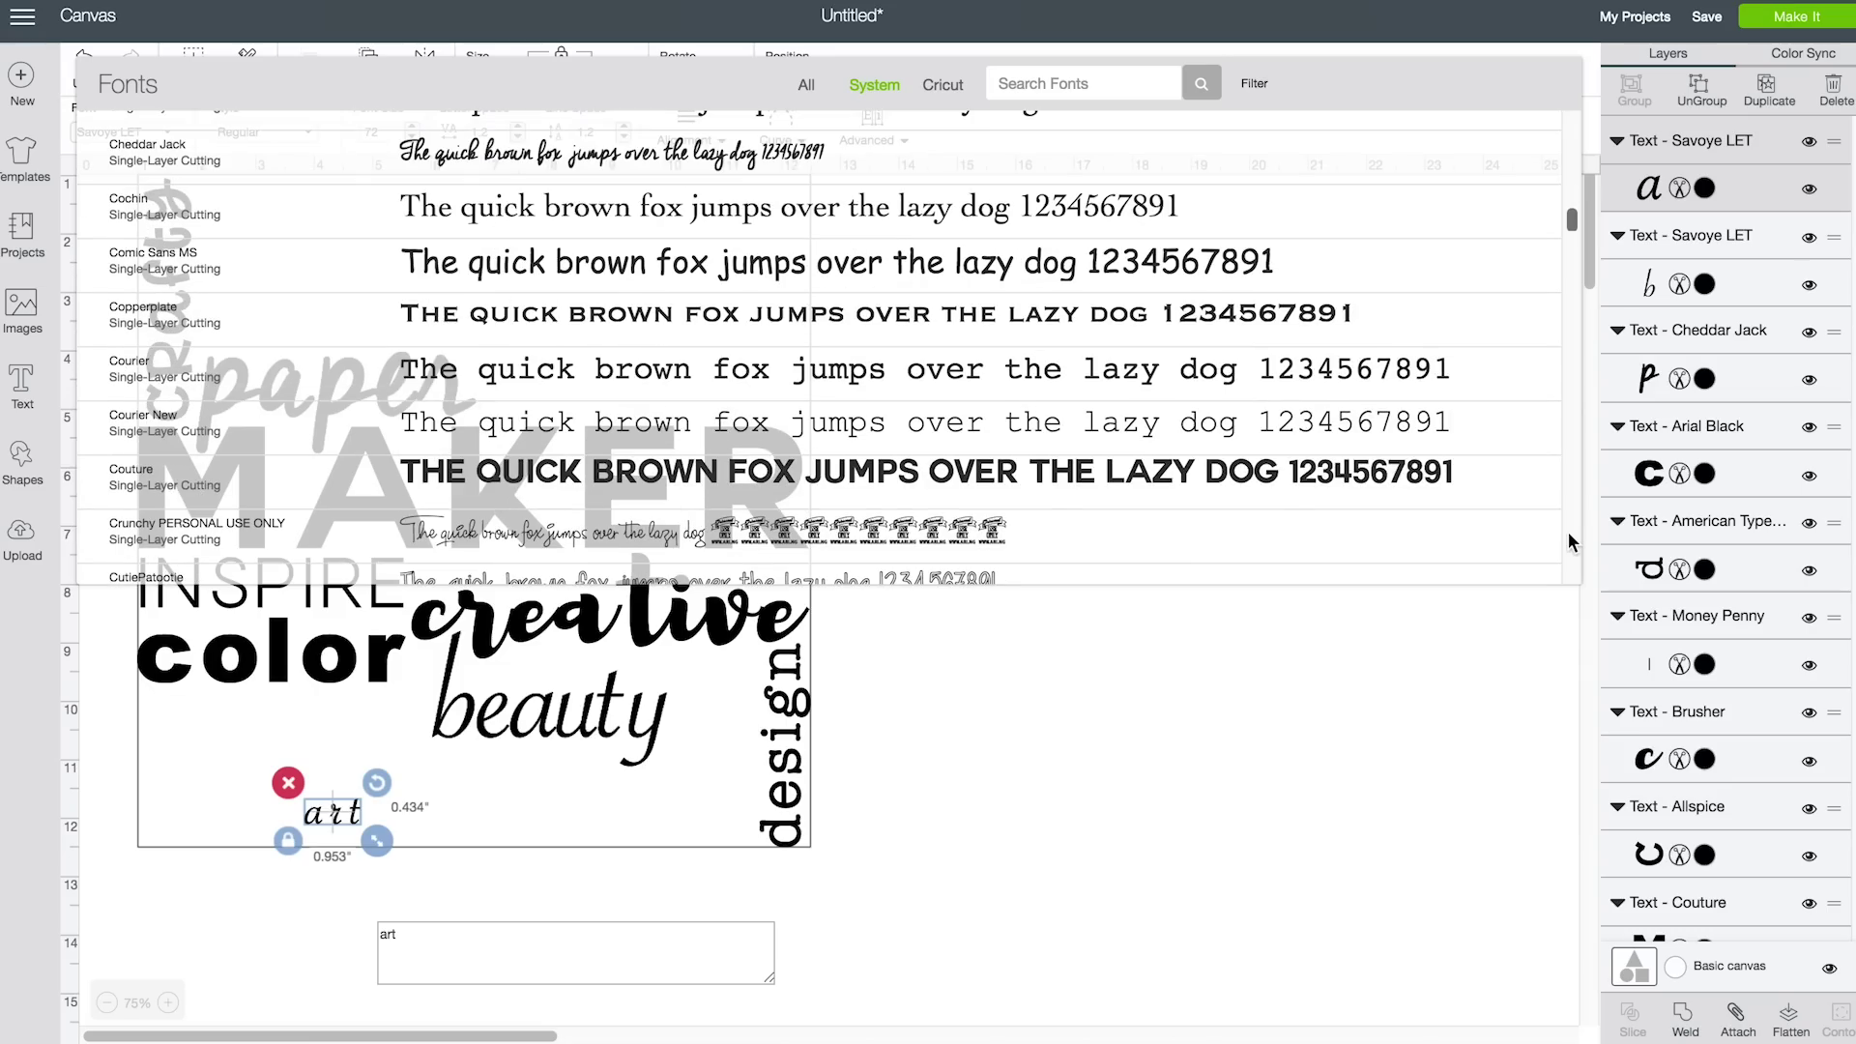
{"action": "left_click", "coordinate": [1571, 541]}
{"action": "scroll", "coordinate": [1568, 532], "scroll_direction": "down", "scroll_amount": 5}
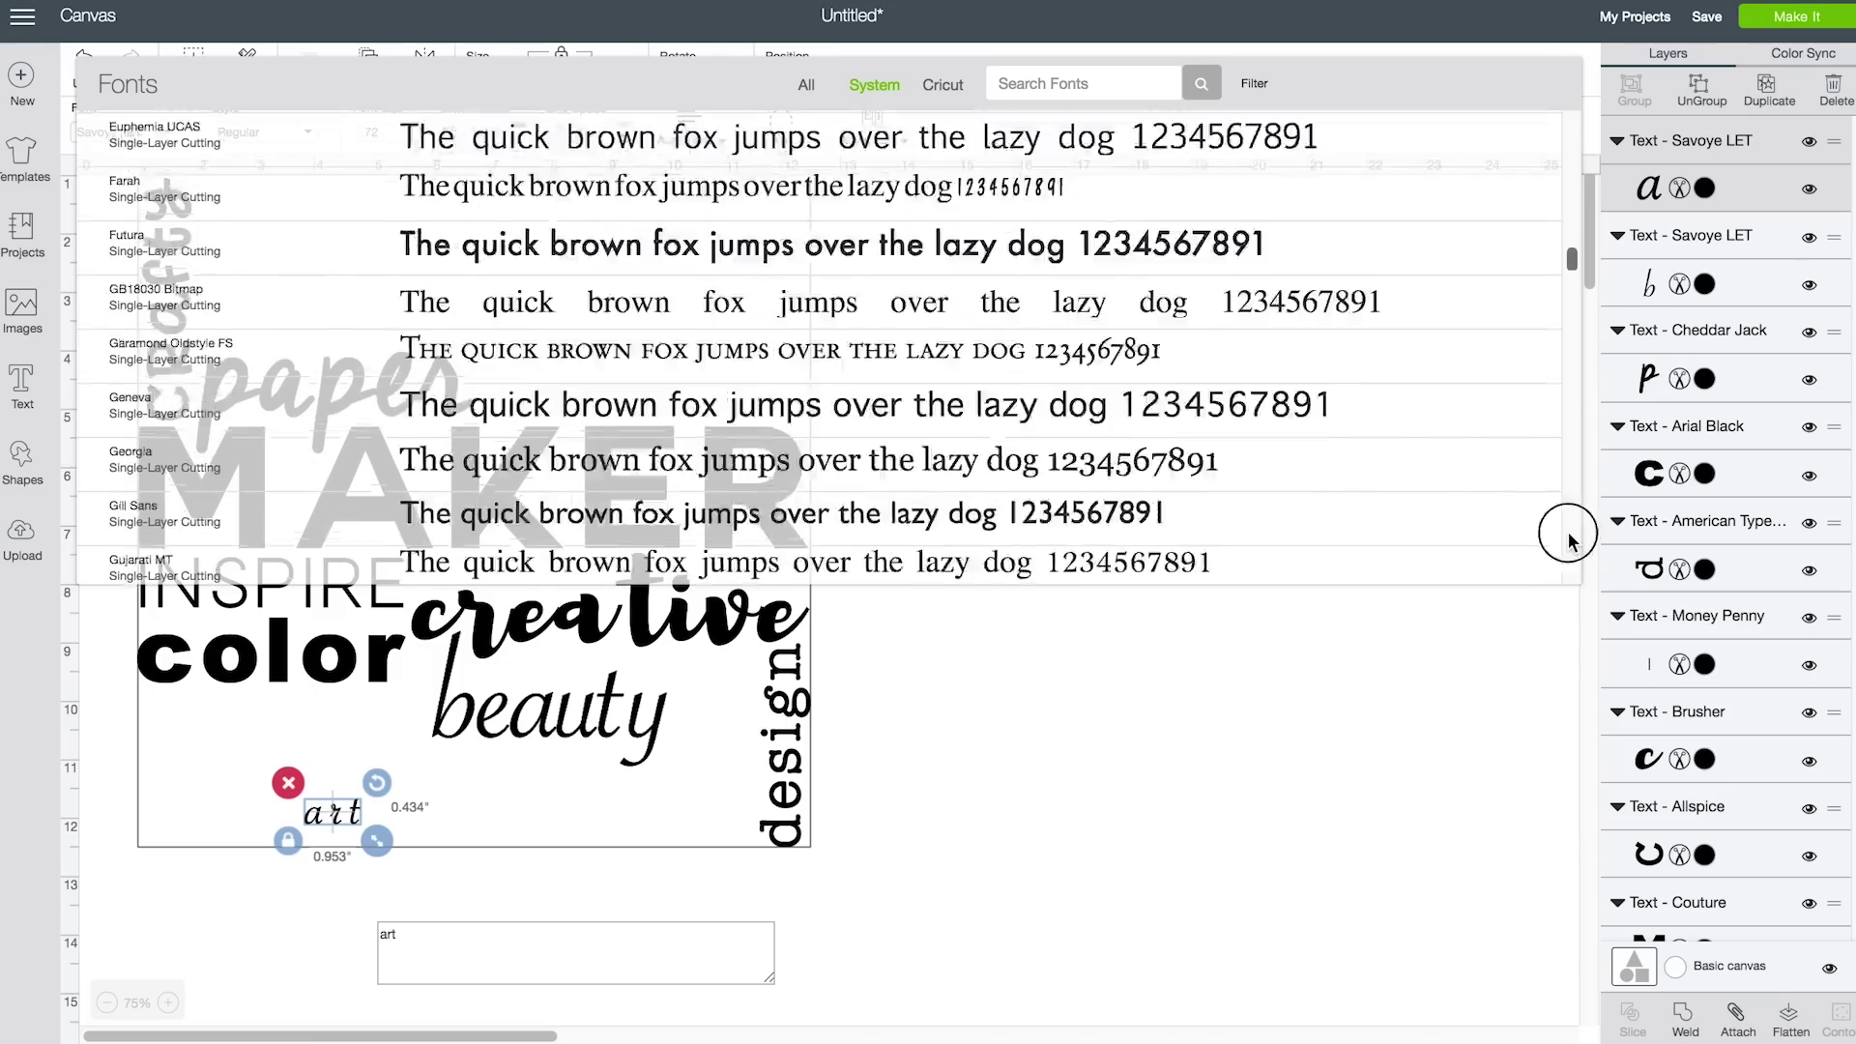
{"action": "left_click", "coordinate": [1201, 508]}
{"action": "left_click_drag", "start_coordinate": [401, 855], "coordinate": [630, 288]}
{"action": "left_click_drag", "start_coordinate": [800, 426], "coordinate": [824, 434]}
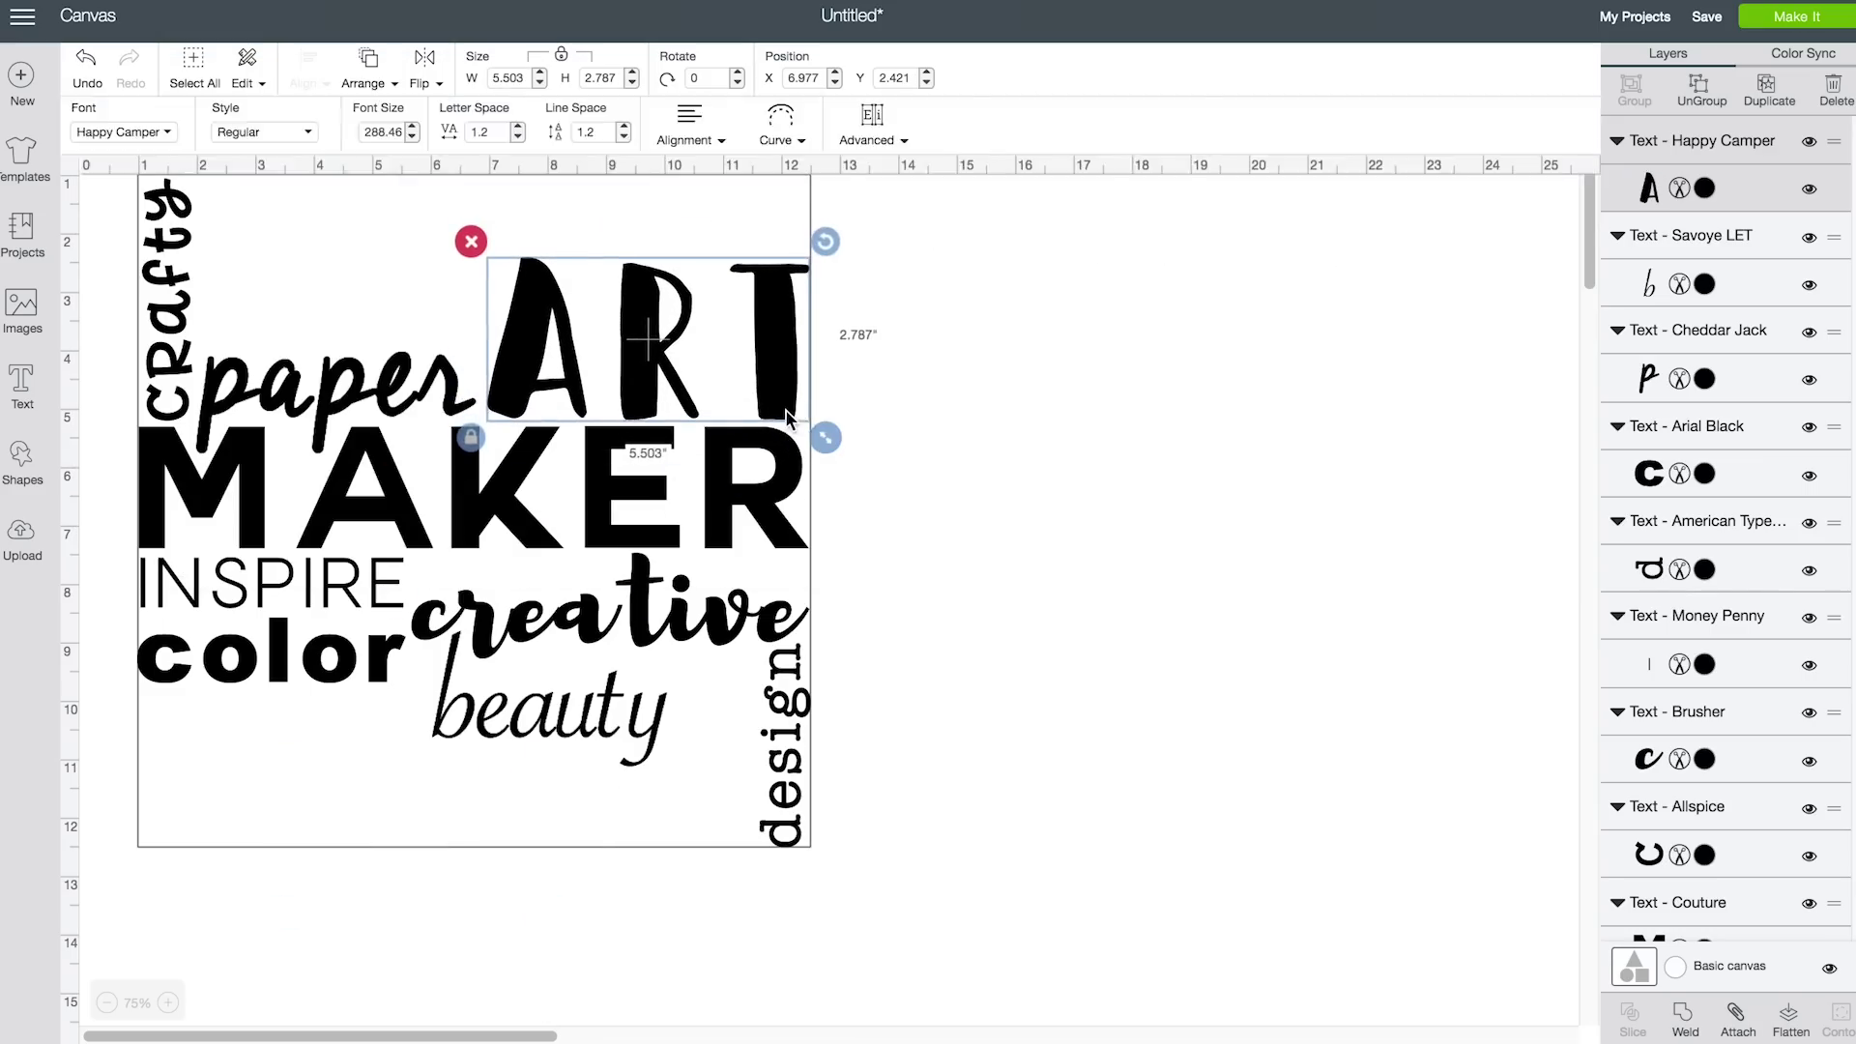
{"action": "left_click", "coordinate": [982, 444]}
{"action": "left_click", "coordinate": [22, 382]}
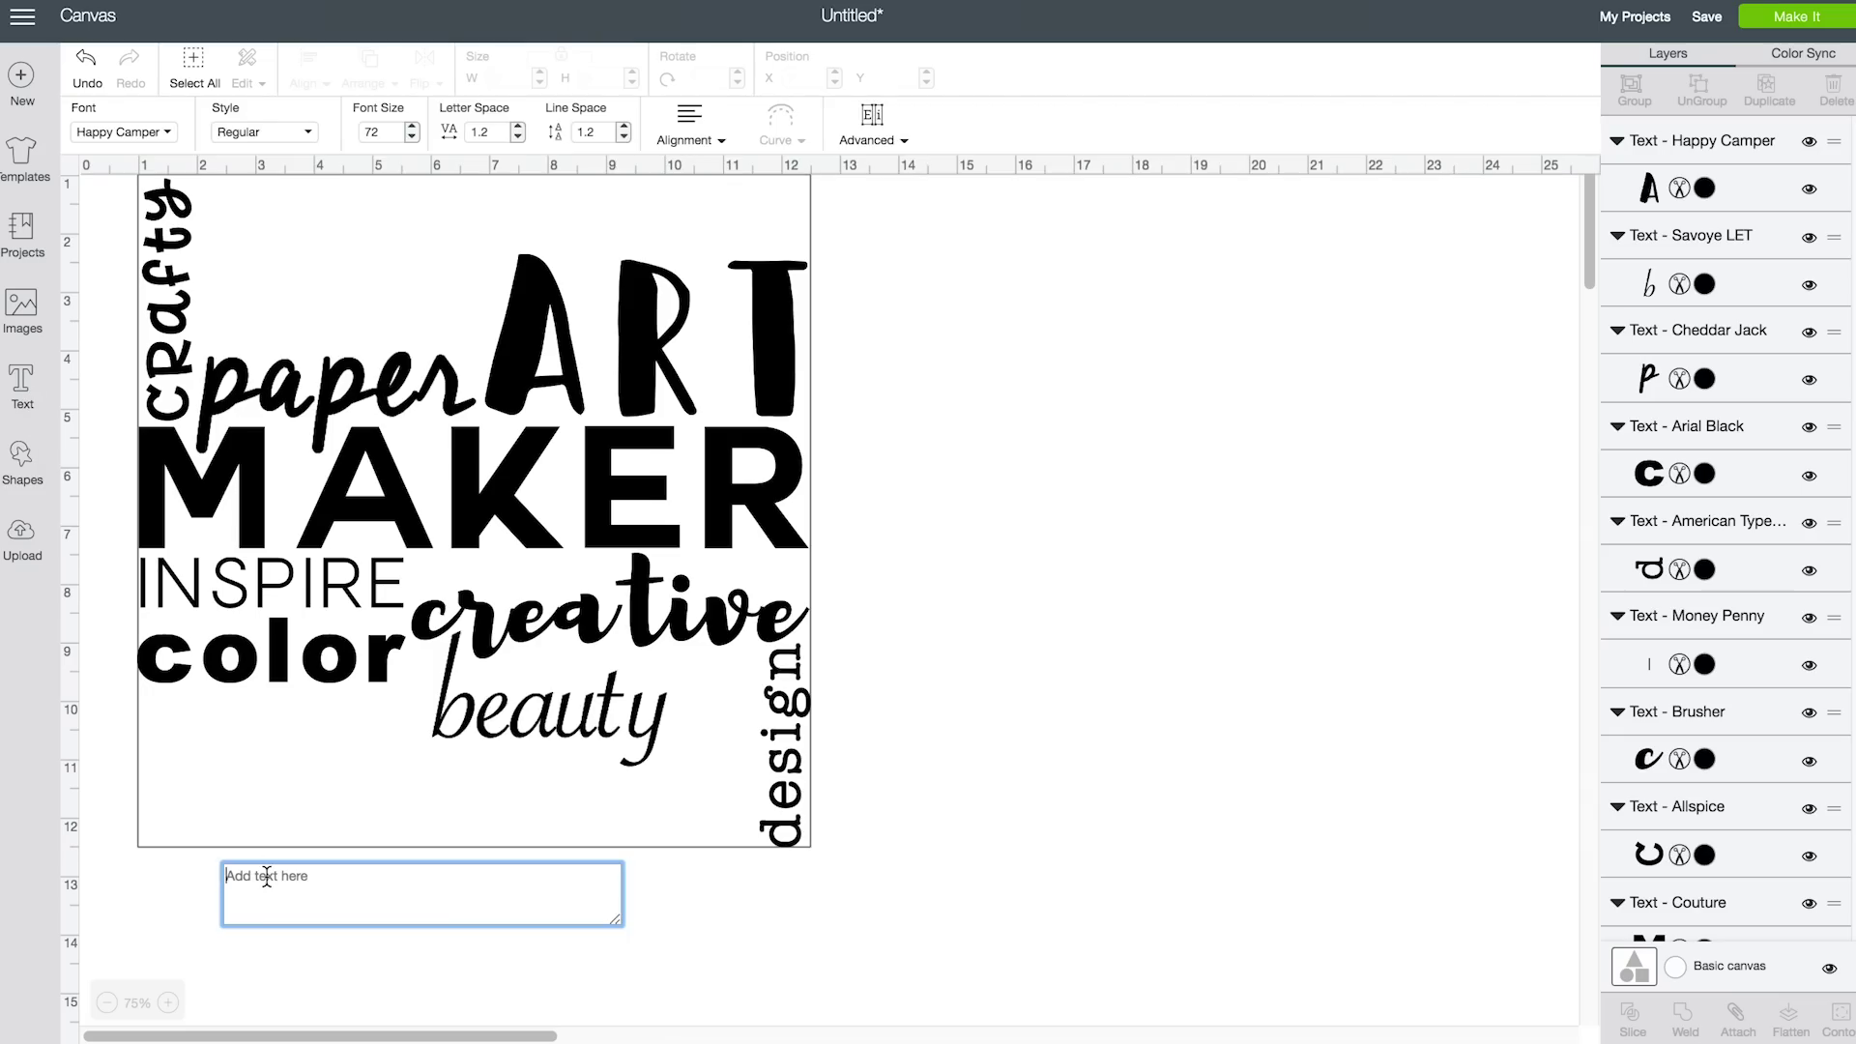
Add 'crafter' in Impact, rotated to 270° and placed along the square's left edge
{"action": "type", "text": "crafter"}
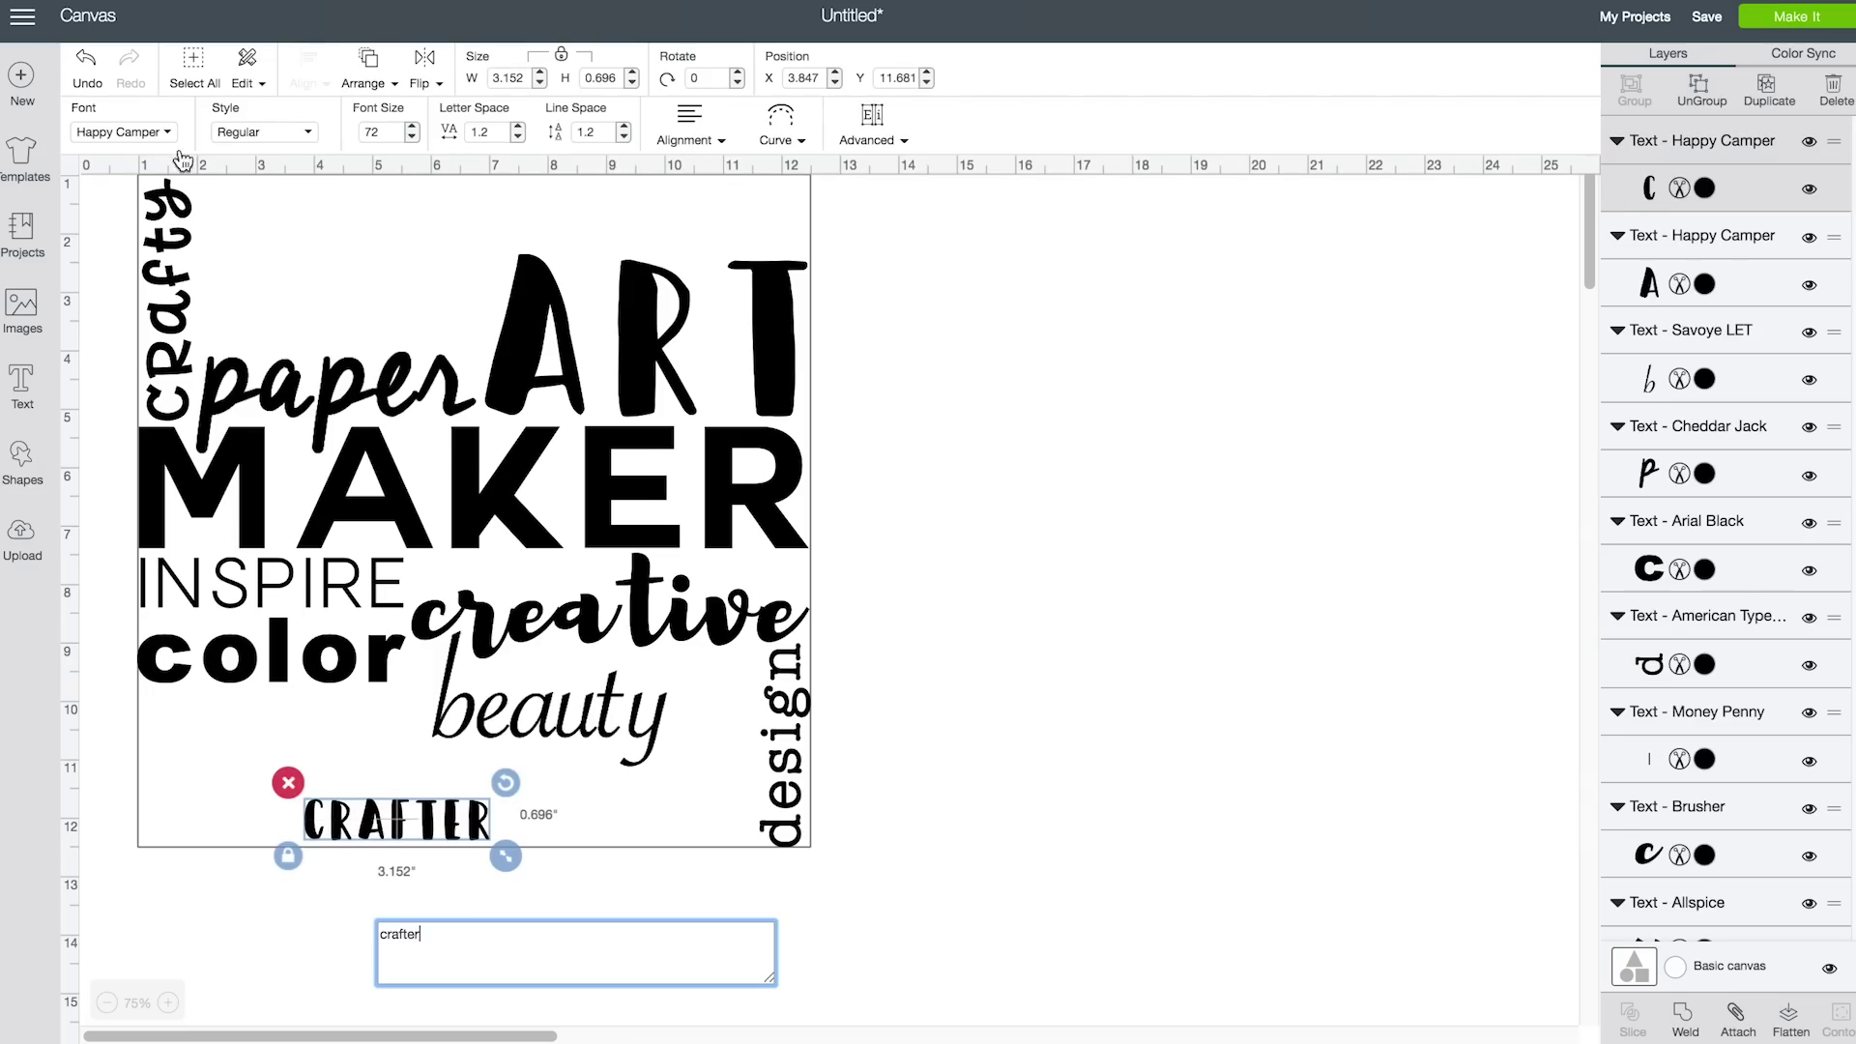
{"action": "left_click", "coordinate": [164, 132]}
{"action": "scroll", "coordinate": [1095, 437], "scroll_direction": "down", "scroll_amount": 5}
{"action": "scroll", "coordinate": [1095, 437], "scroll_direction": "down", "scroll_amount": 5}
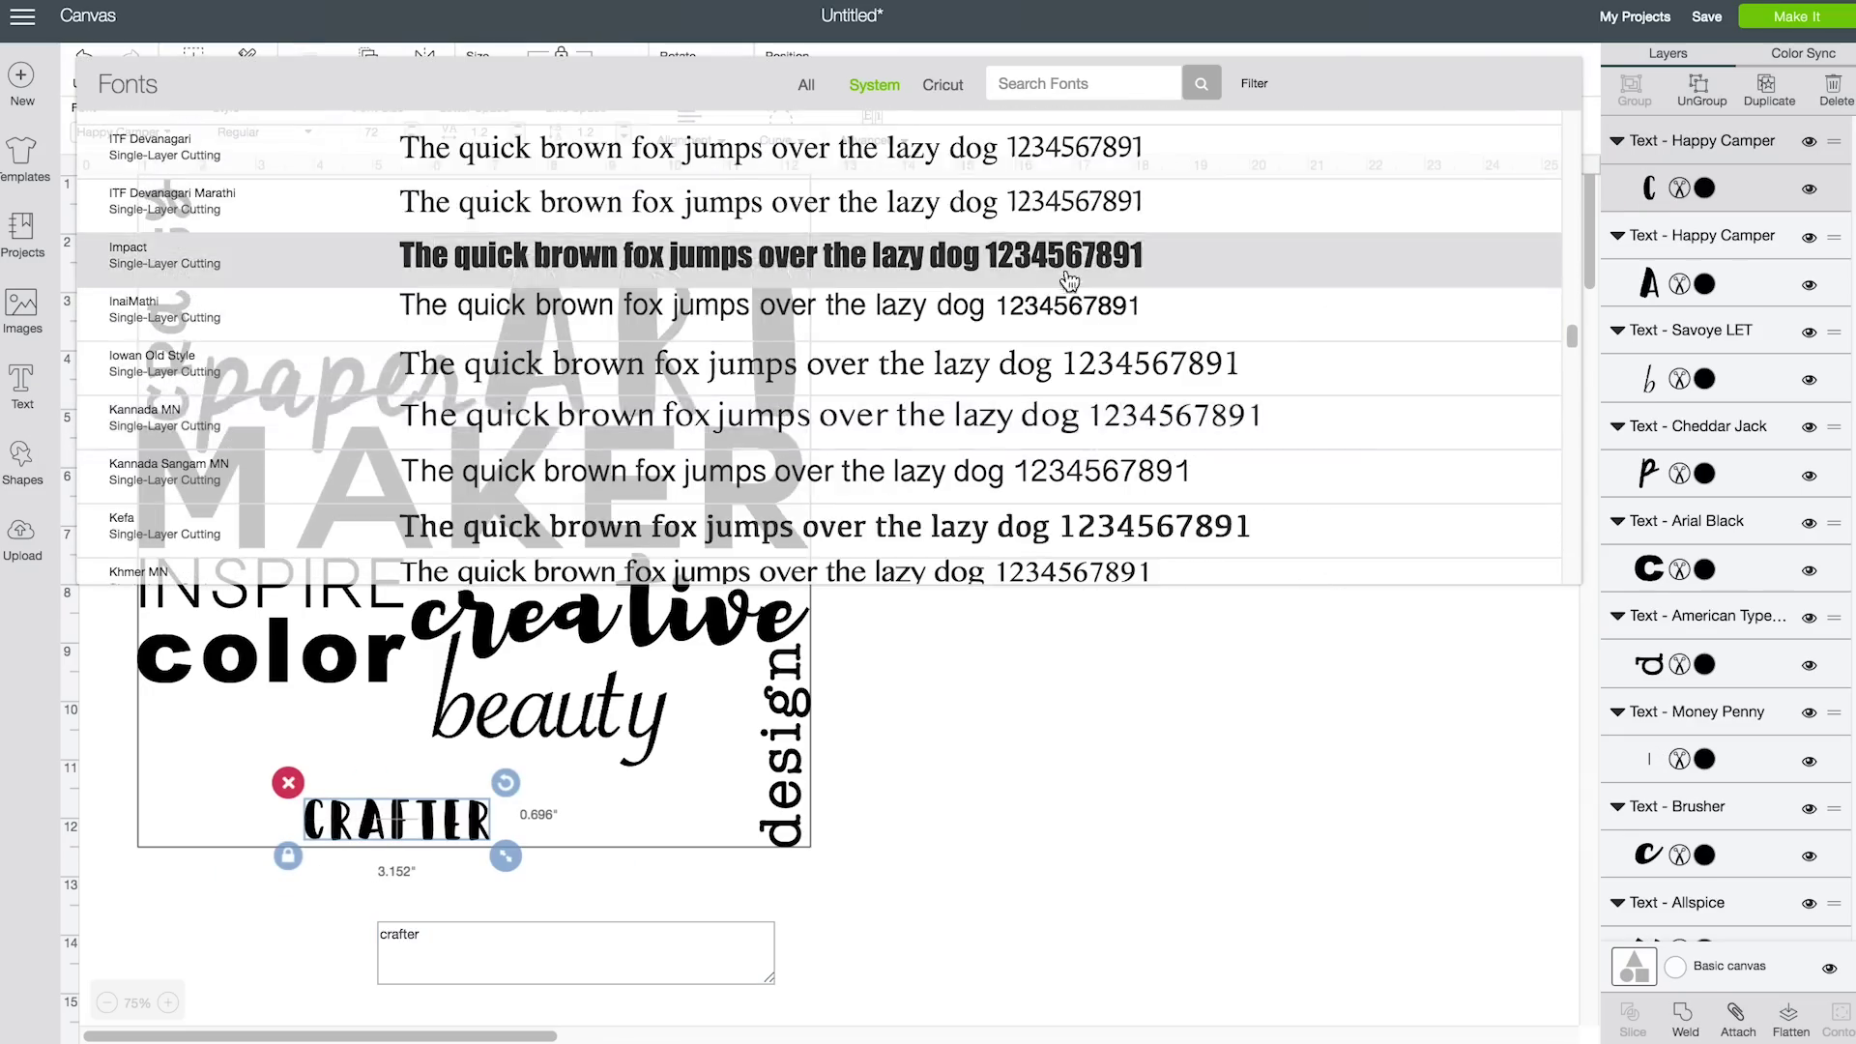
{"action": "left_click", "coordinate": [1083, 249]}
{"action": "left_click", "coordinate": [462, 841]}
{"action": "left_click_drag", "start_coordinate": [514, 787], "coordinate": [440, 723]}
{"action": "left_click_drag", "start_coordinate": [443, 946], "coordinate": [425, 897]}
{"action": "left_click_drag", "start_coordinate": [385, 817], "coordinate": [147, 771]}
Shift 'creative' slightly right and enlarge the script 'beauty'
{"action": "left_click", "coordinate": [290, 657]}
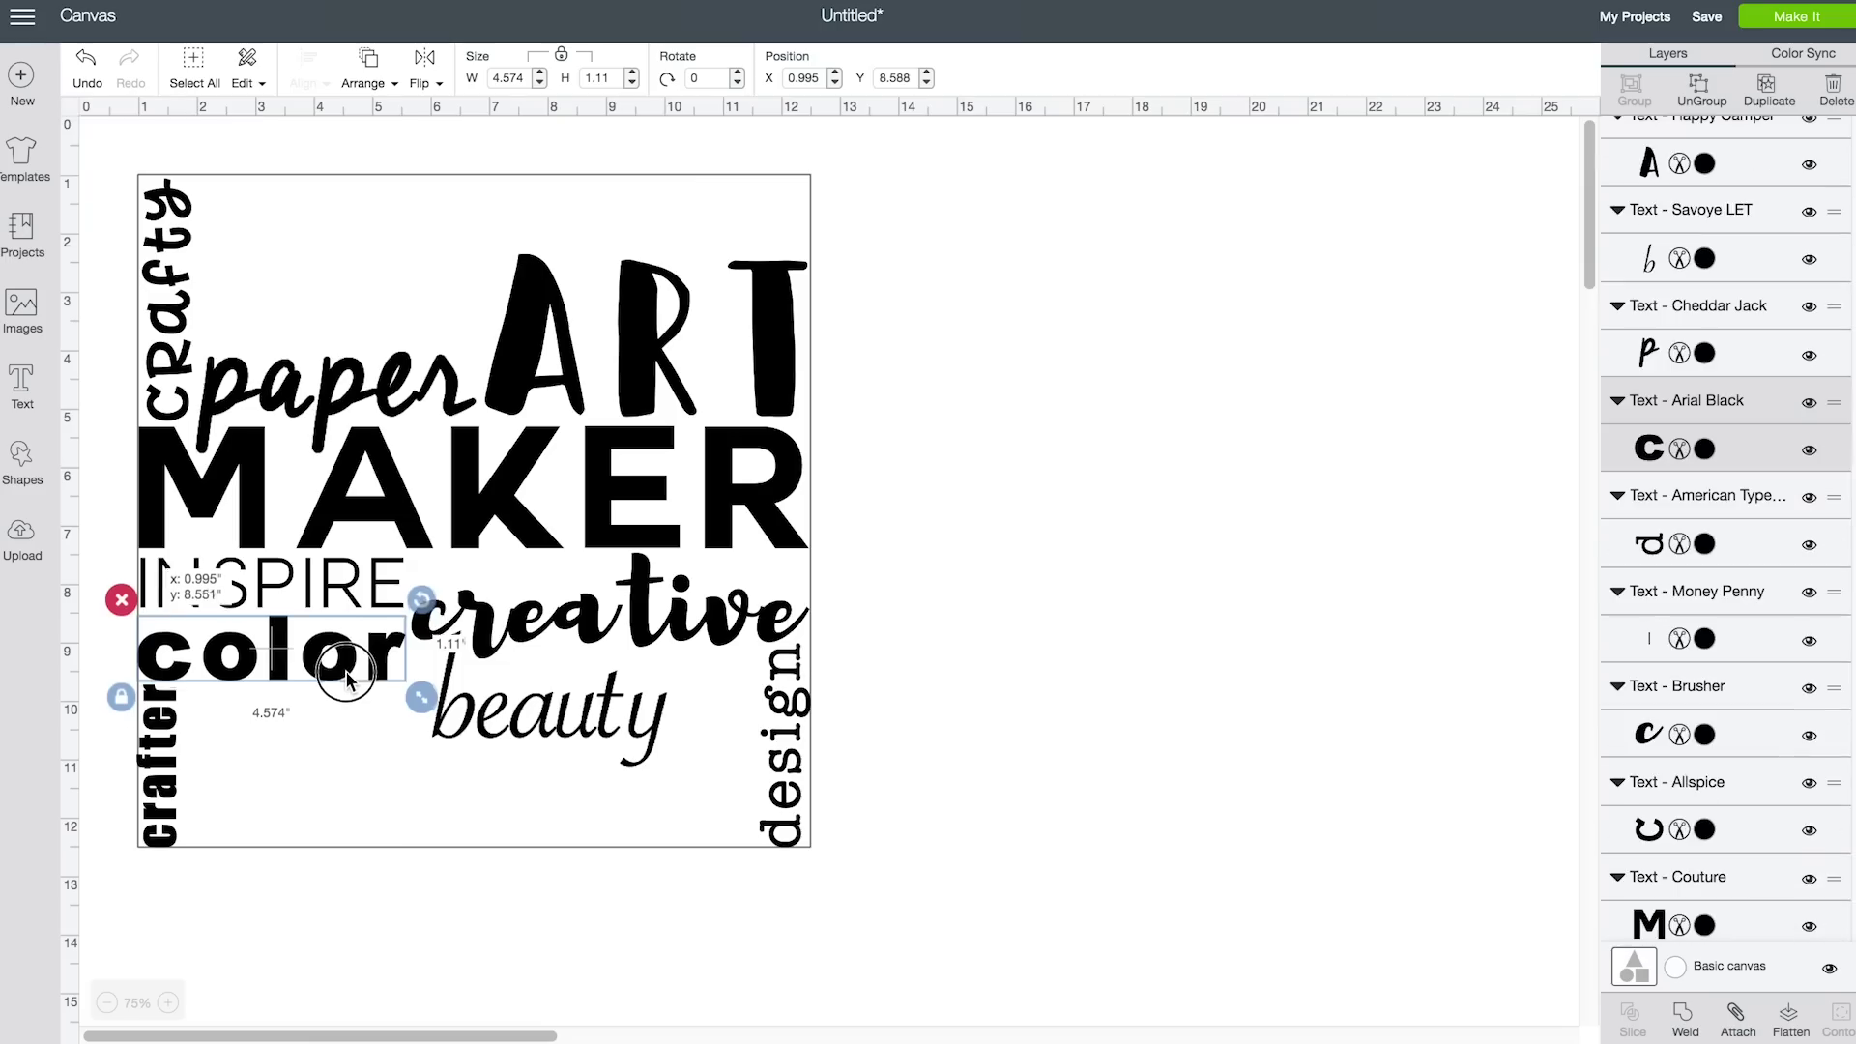
{"action": "left_click", "coordinate": [753, 633]}
{"action": "left_click_drag", "start_coordinate": [753, 633], "coordinate": [772, 634]}
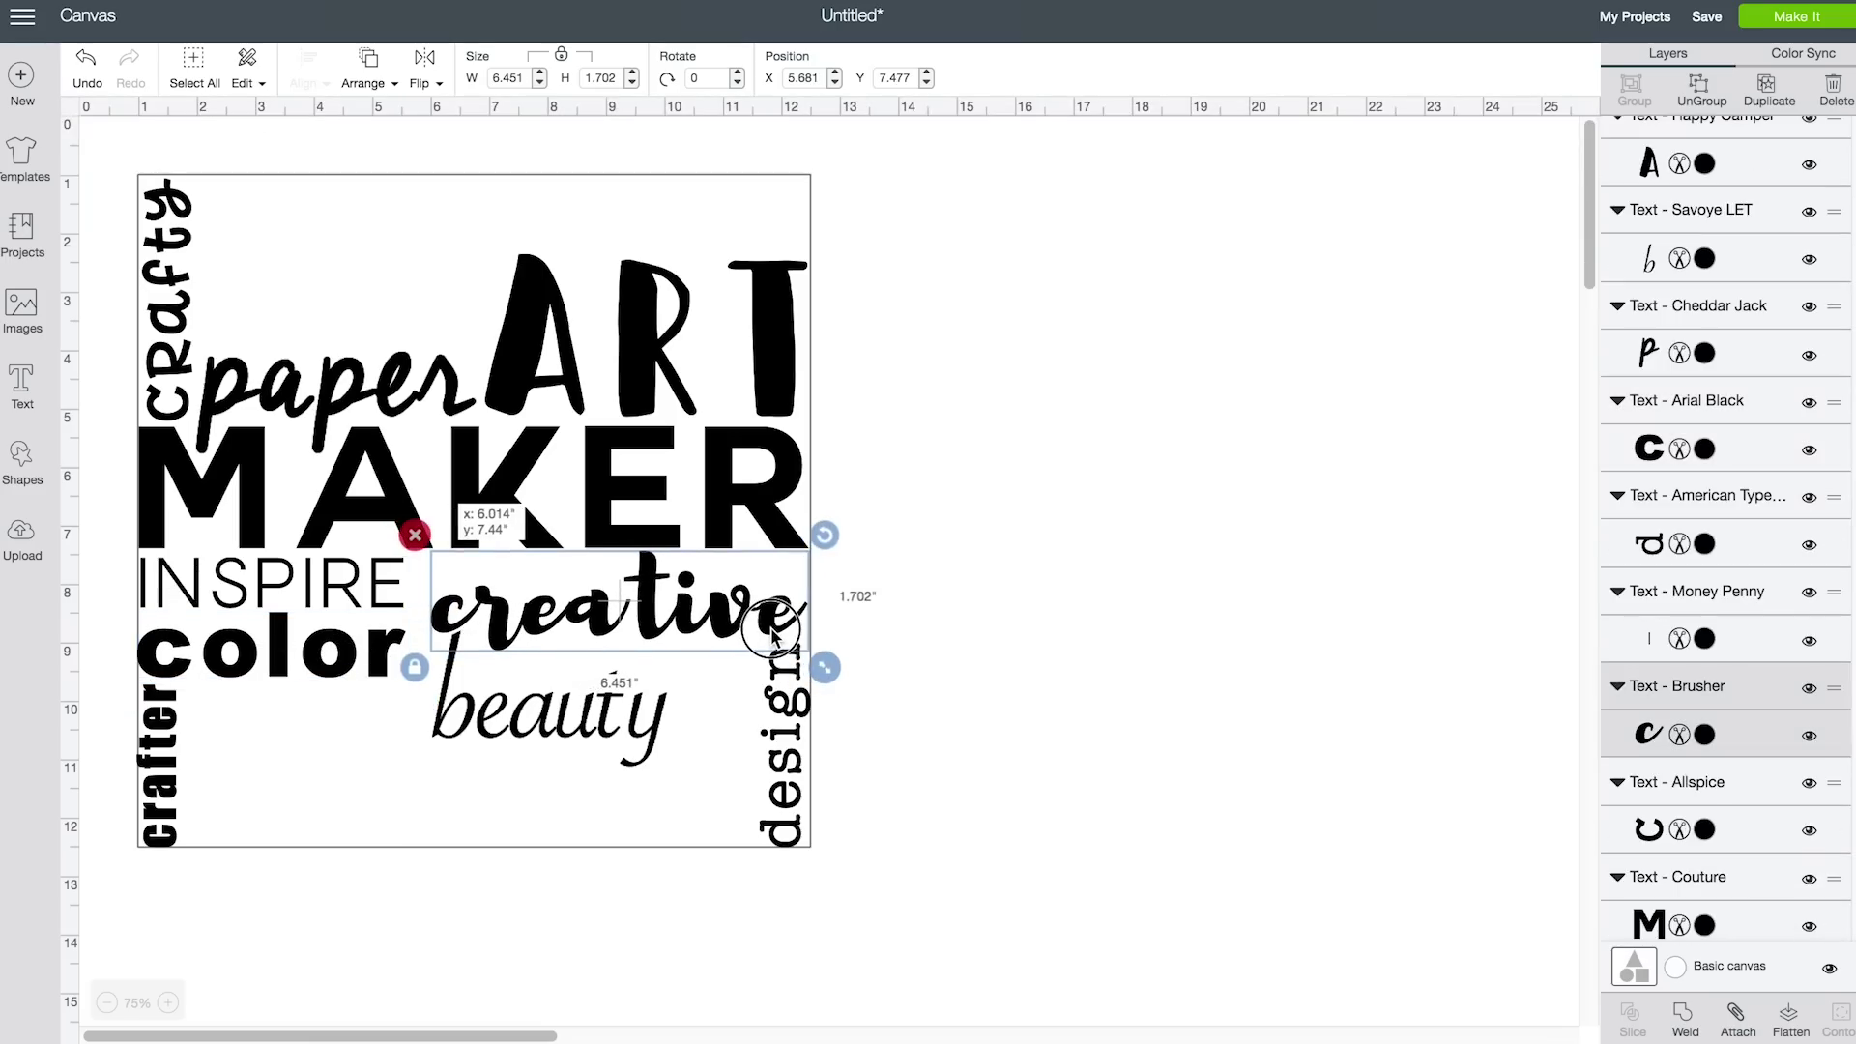
{"action": "left_click", "coordinate": [667, 758]}
{"action": "mouse_move", "coordinate": [685, 779]}
{"action": "left_mouse_down"}
{"action": "mouse_move", "coordinate": [758, 803]}
{"action": "mouse_move", "coordinate": [729, 782]}
{"action": "mouse_move", "coordinate": [438, 763]}
{"action": "mouse_move", "coordinate": [707, 758]}
{"action": "left_mouse_up"}
{"action": "left_click", "coordinate": [1000, 763]}
Ungroup 'beauty' to letters and replace it with Phosphate BEAUTY above 'paper'
{"action": "left_click", "coordinate": [111, 132]}
{"action": "left_click_drag", "start_coordinate": [1567, 496], "coordinate": [1571, 416]}
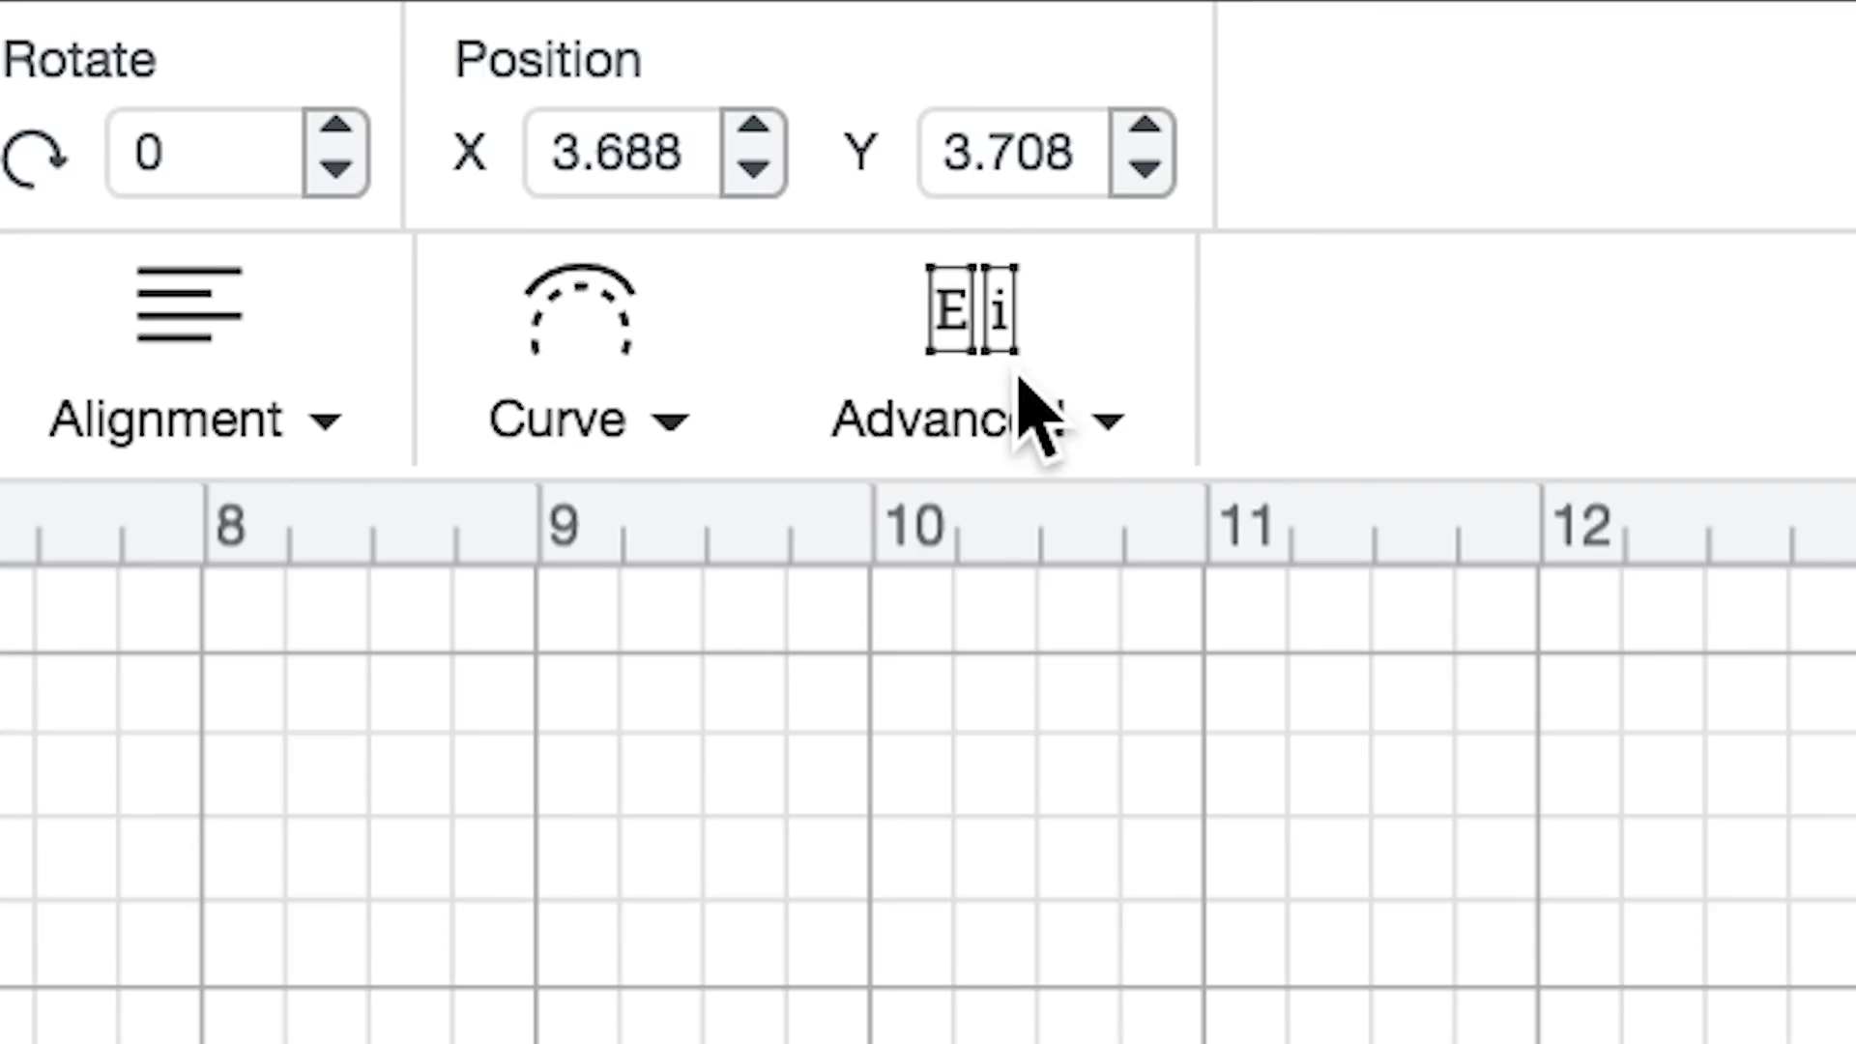
{"action": "left_click", "coordinate": [908, 141]}
{"action": "left_click", "coordinate": [1034, 586]}
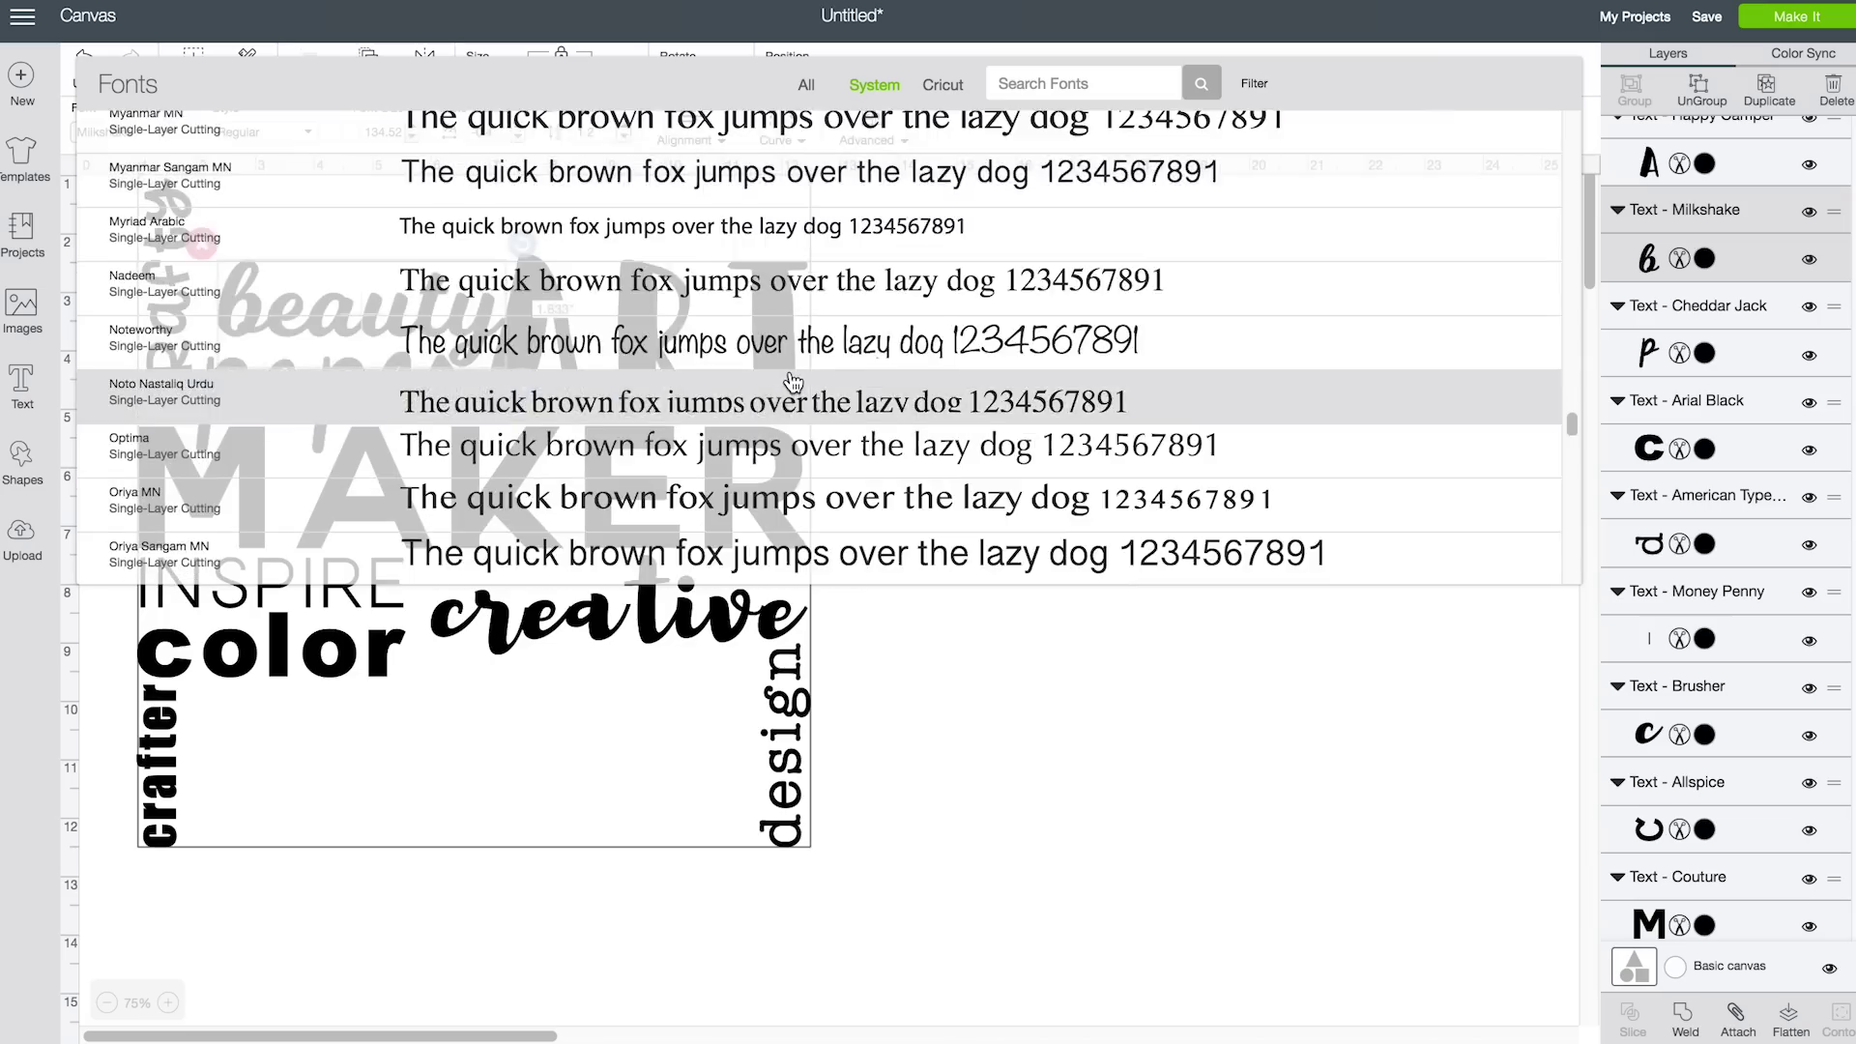
{"action": "scroll", "coordinate": [973, 270], "scroll_direction": "down", "scroll_amount": 5}
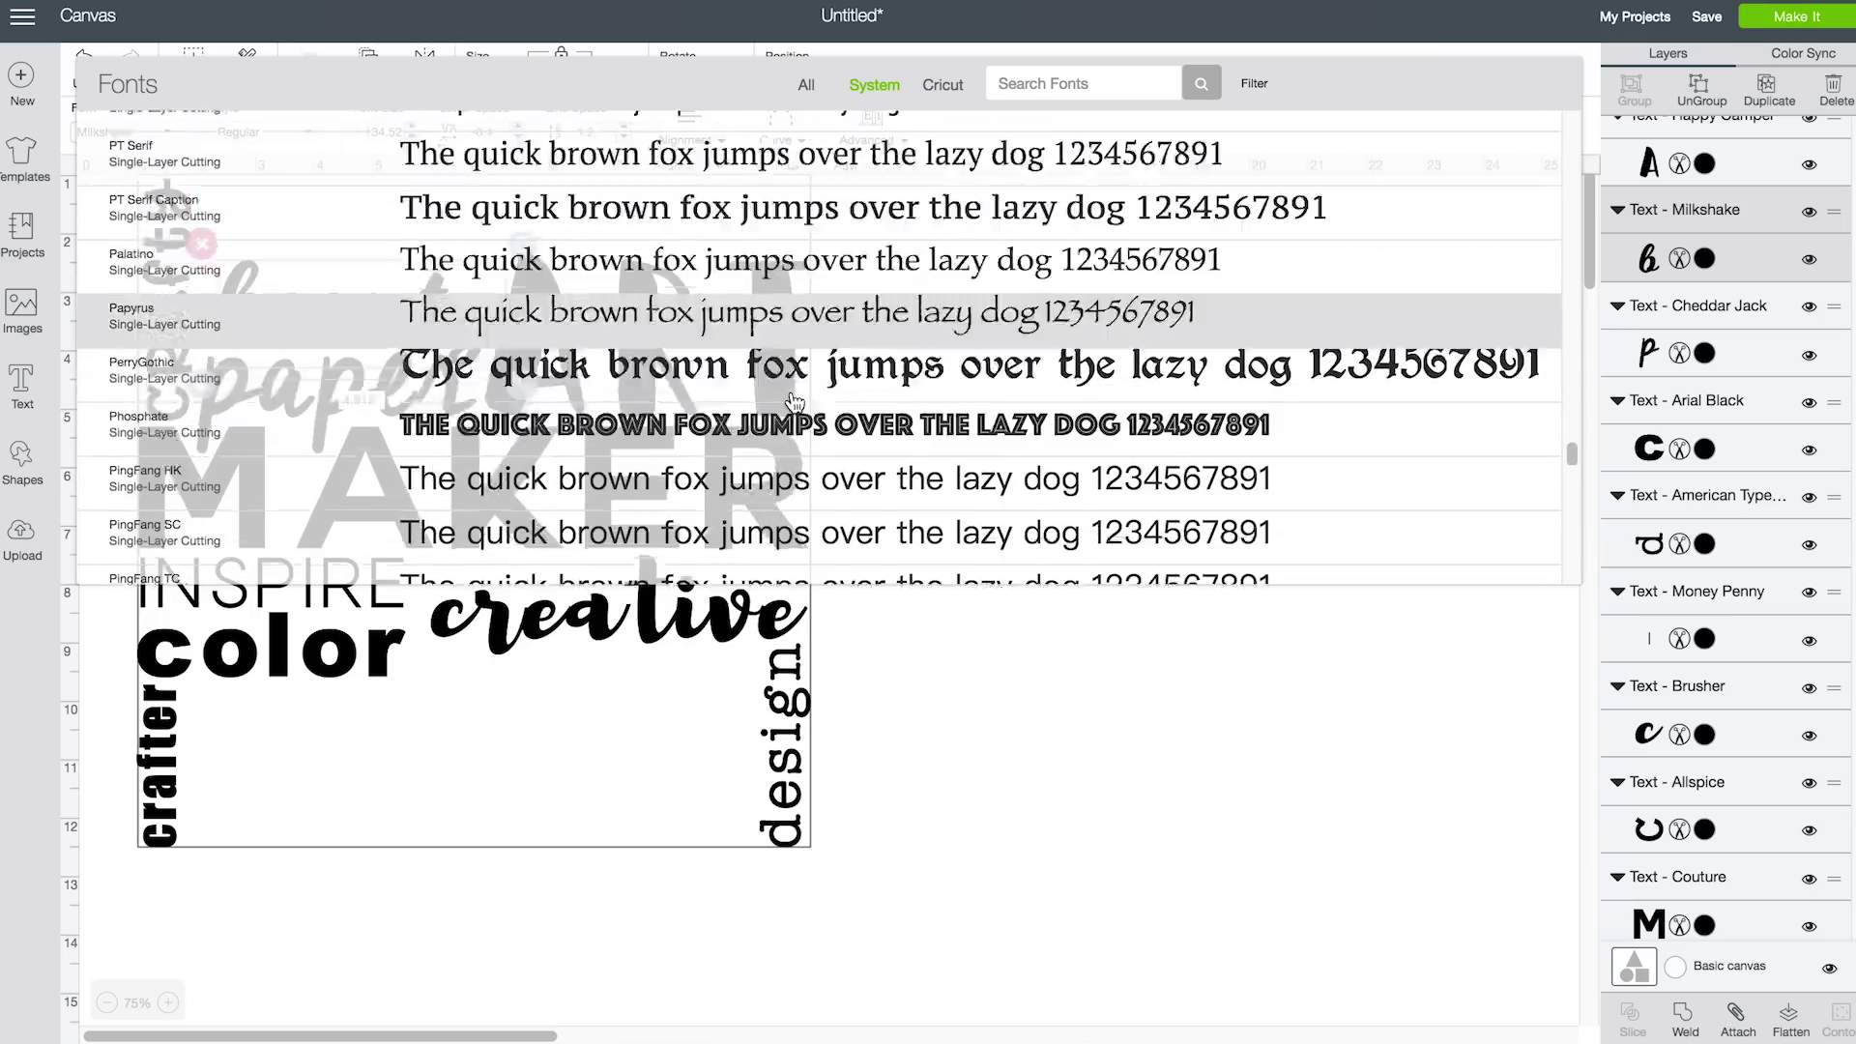
{"action": "left_click", "coordinate": [710, 310]}
{"action": "type", "text": "BEAUTY"}
{"action": "left_click", "coordinate": [558, 332]}
{"action": "left_click_drag", "start_coordinate": [422, 294], "coordinate": [412, 319]}
Add a new text 'light' set in the newfrench font
{"action": "left_click", "coordinate": [1035, 391]}
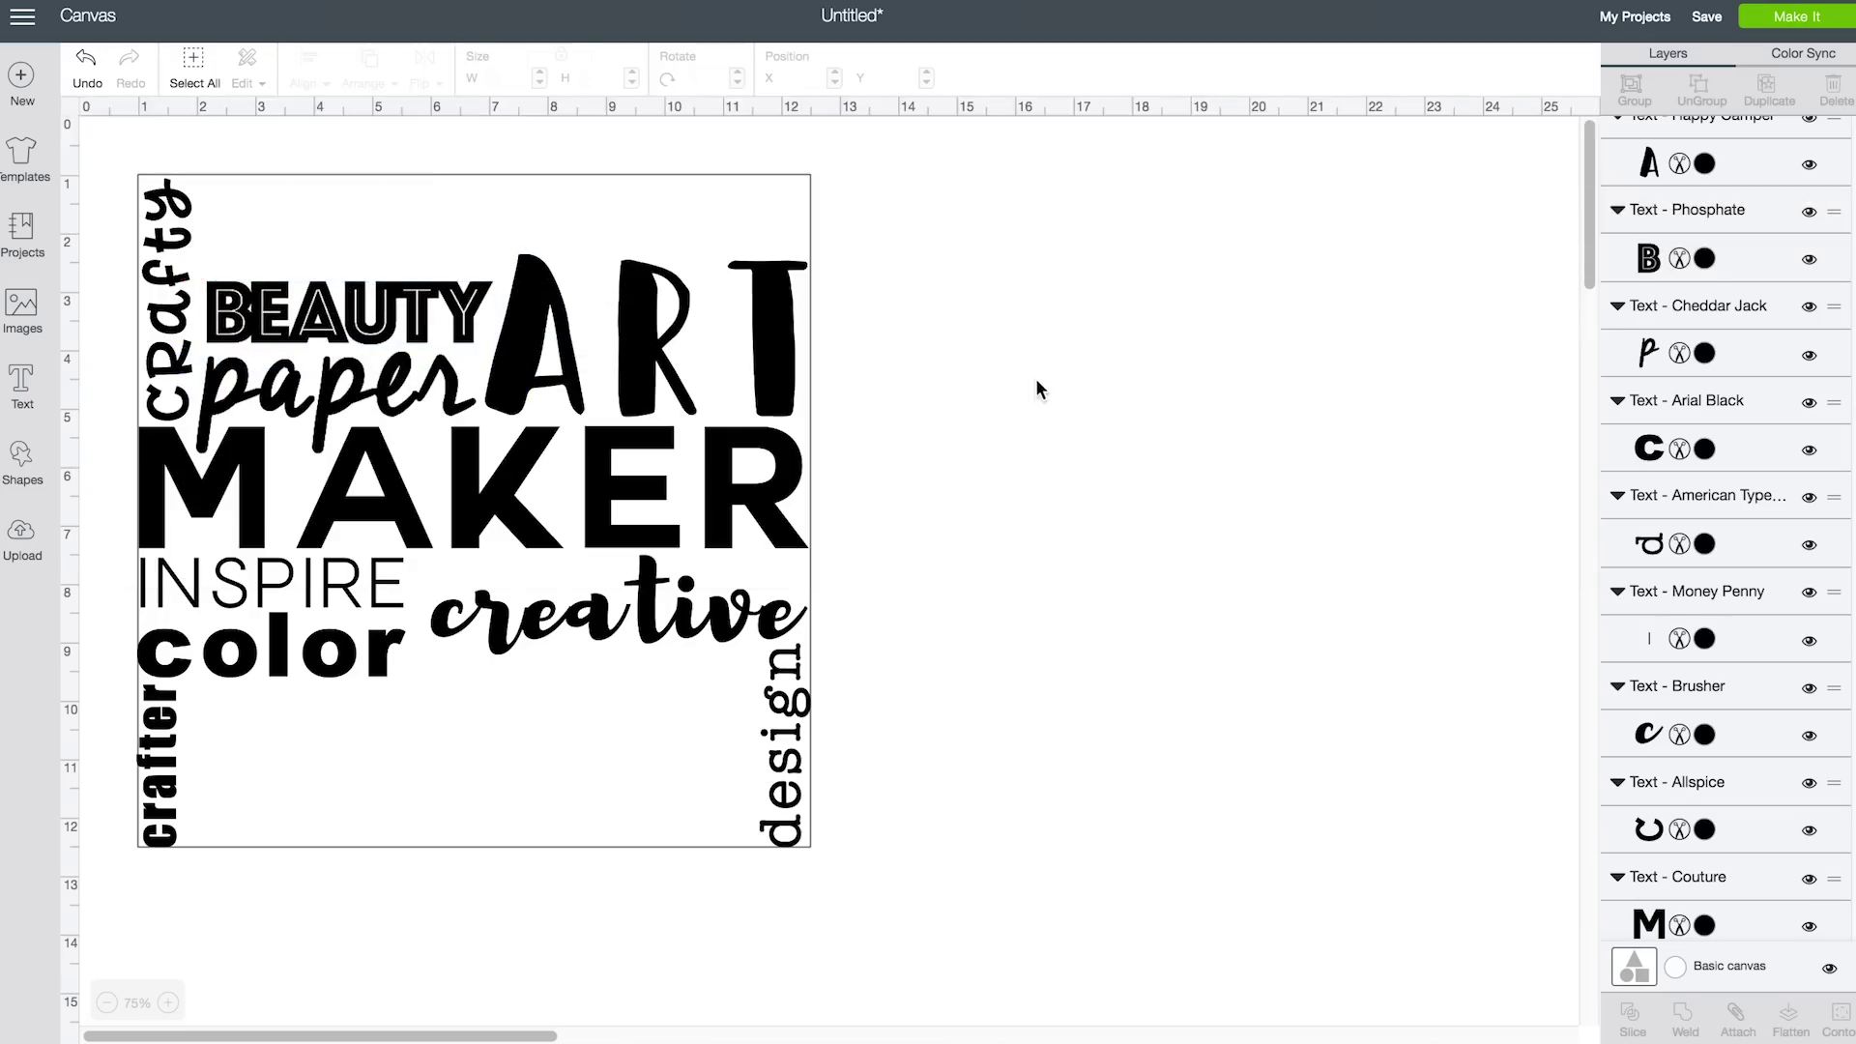
{"action": "left_click", "coordinate": [18, 389]}
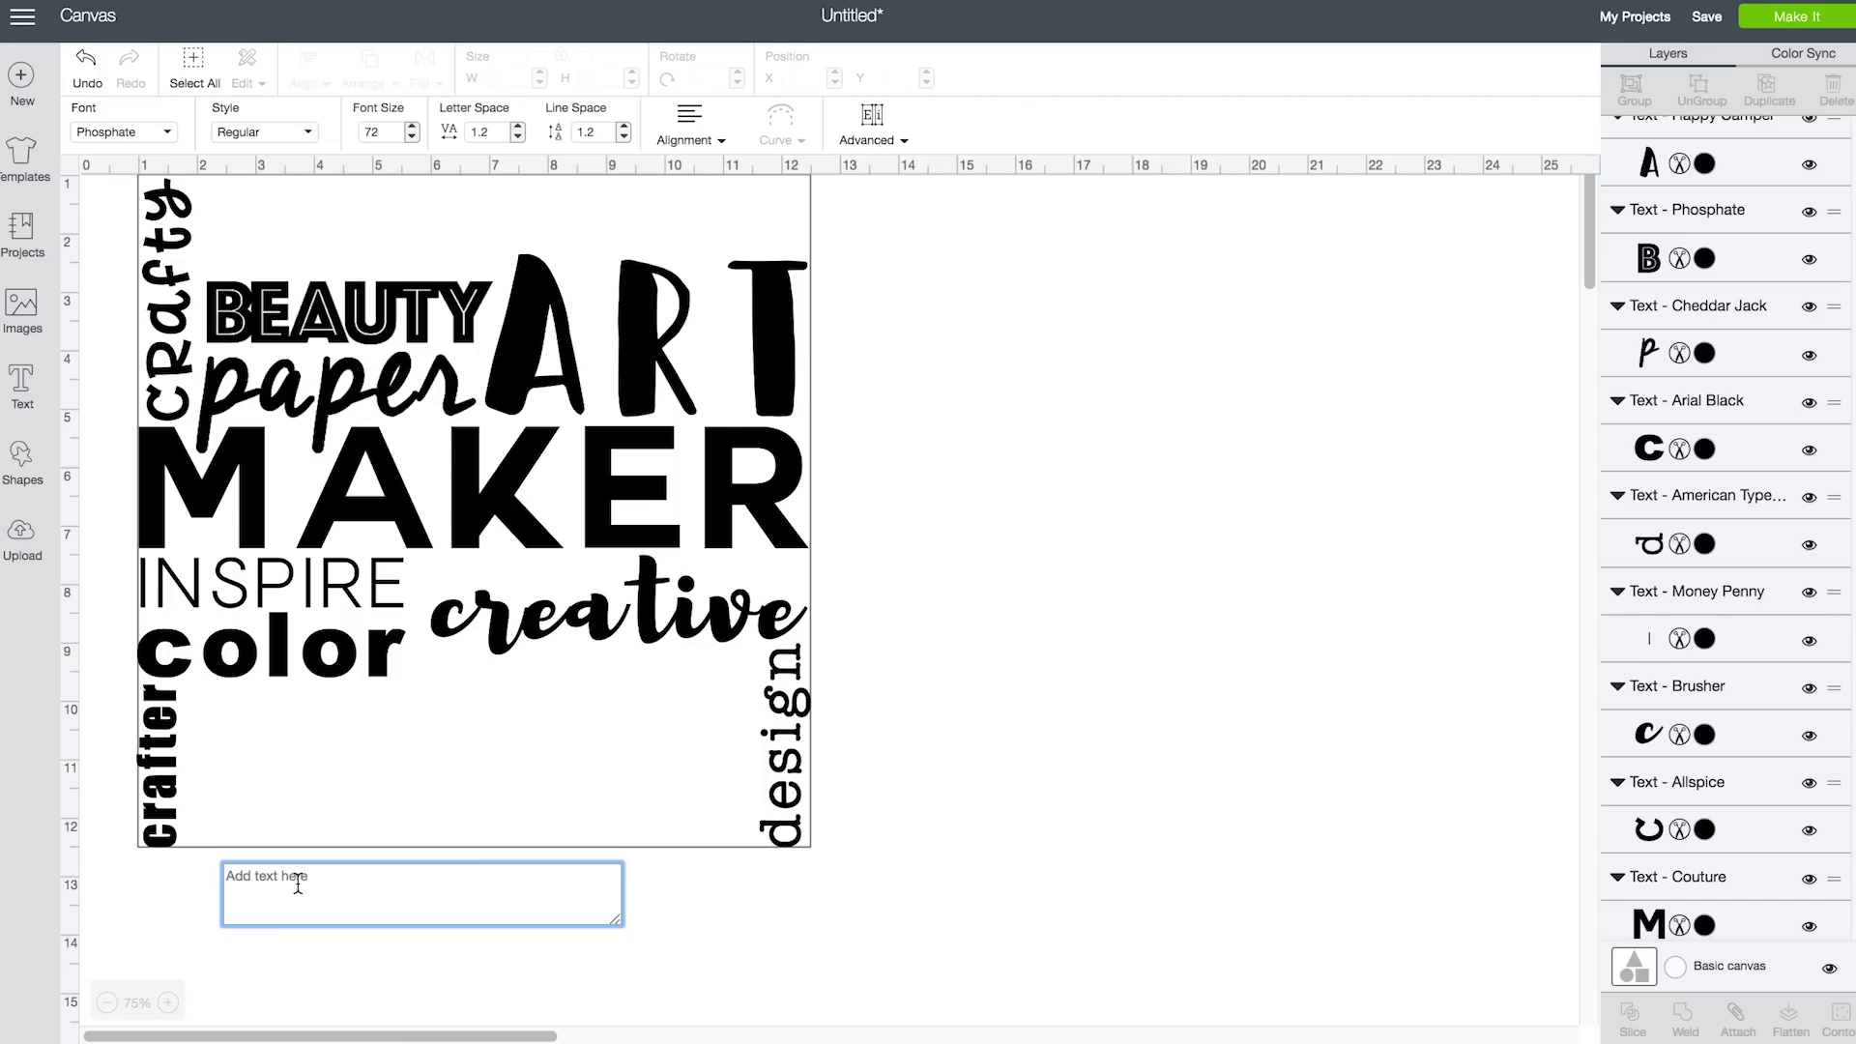
{"action": "type", "text": "light"}
{"action": "left_click", "coordinate": [145, 131]}
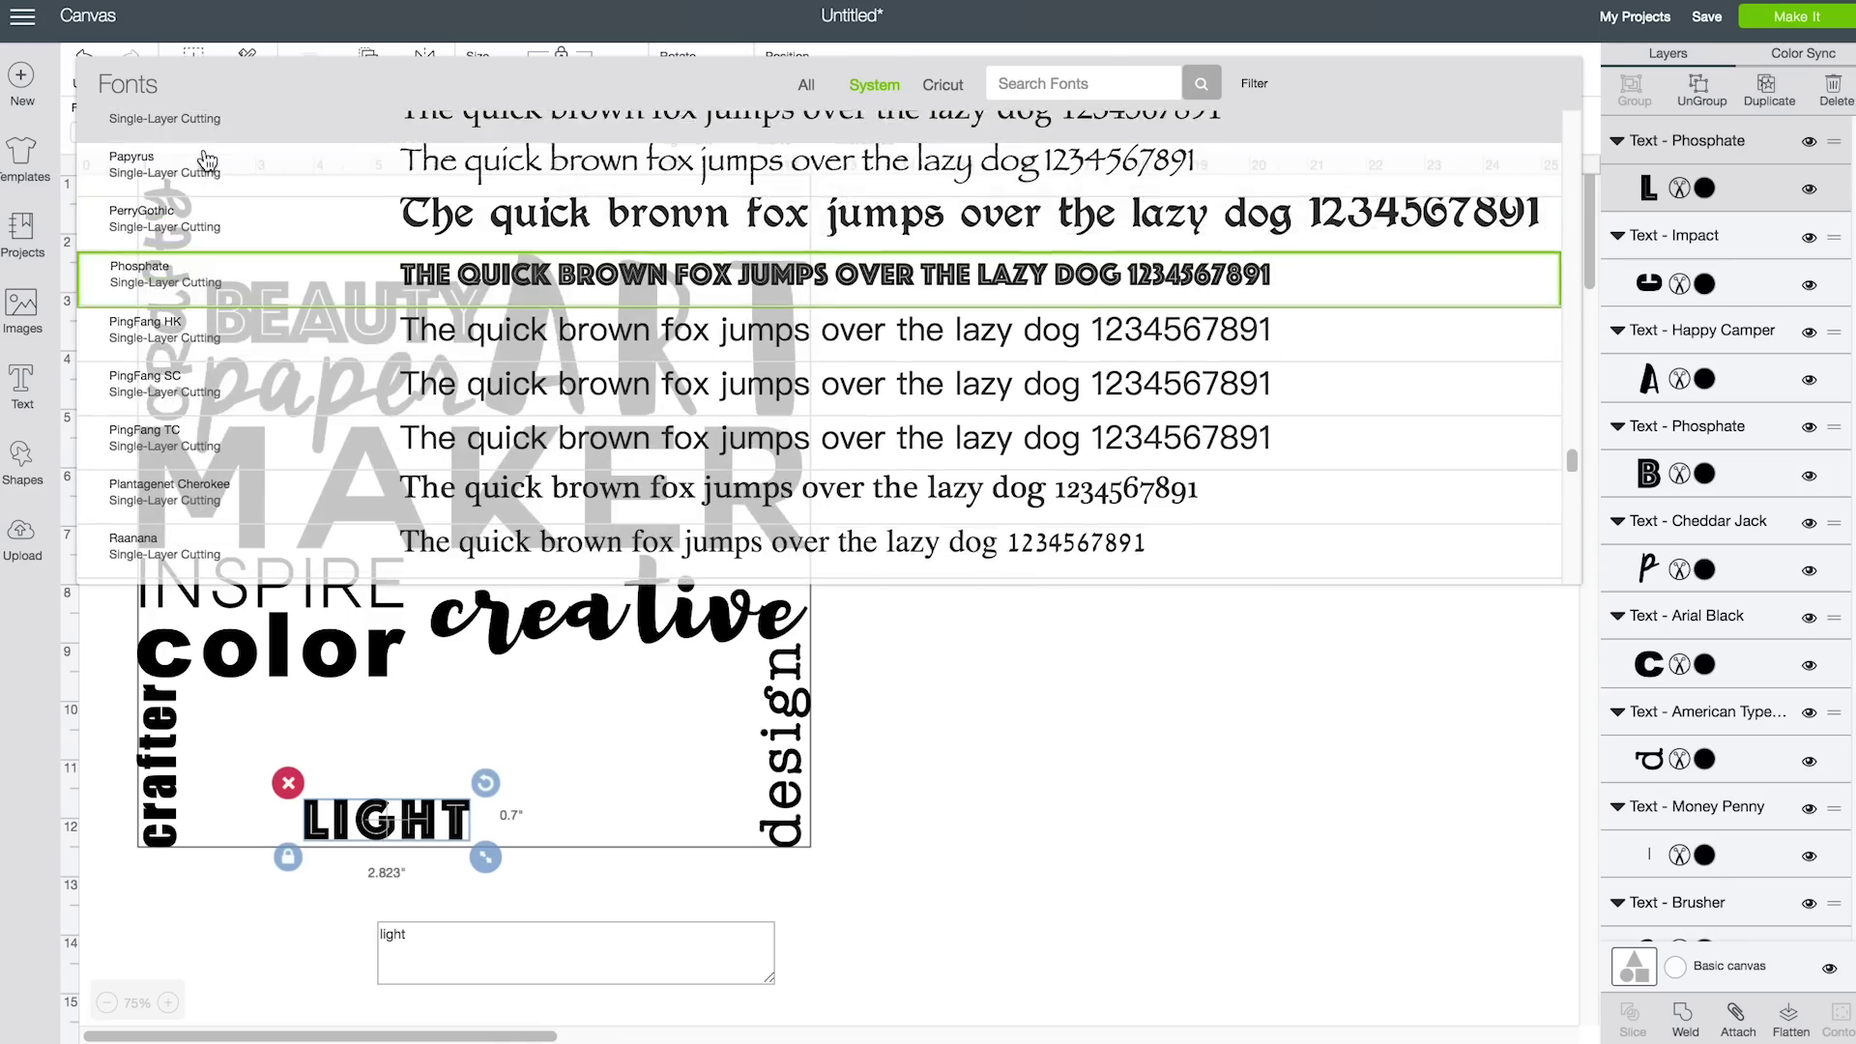
{"action": "scroll", "coordinate": [1001, 471], "scroll_direction": "down", "scroll_amount": 20}
{"action": "scroll", "coordinate": [1001, 471], "scroll_direction": "down", "scroll_amount": 10}
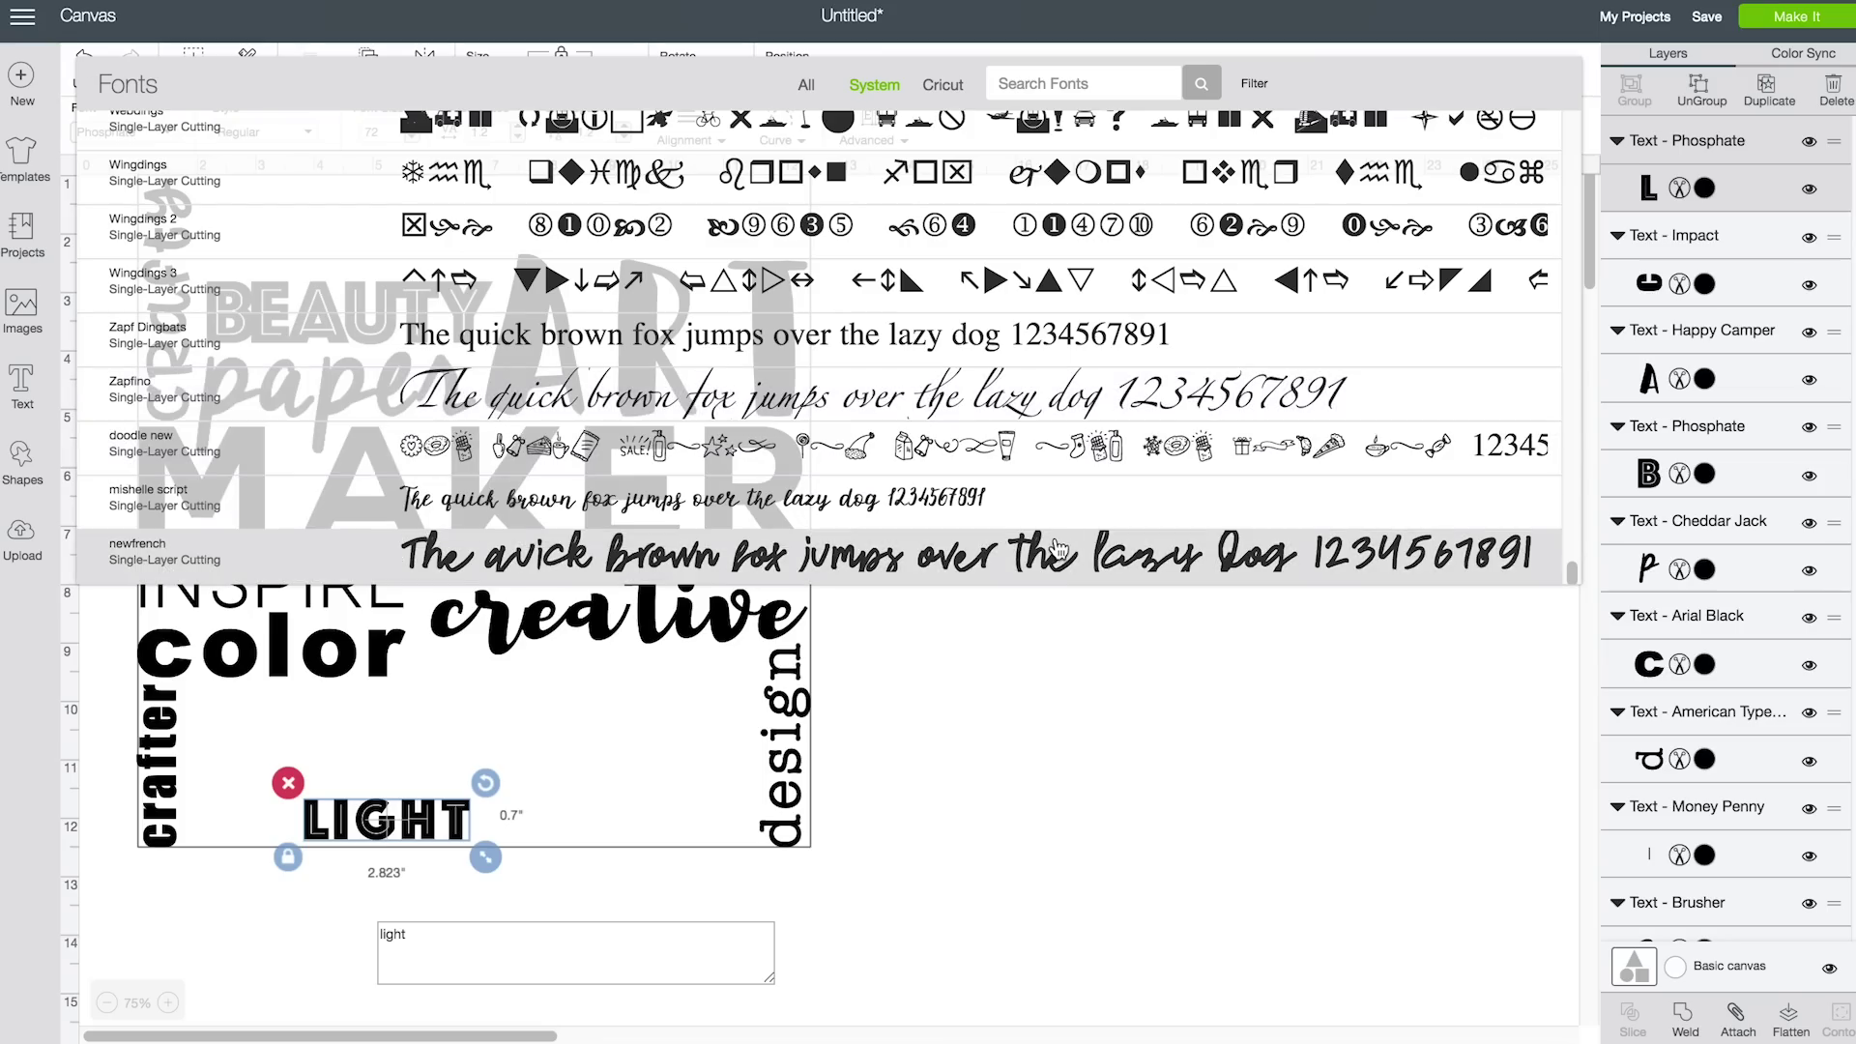
{"action": "left_click", "coordinate": [1035, 538]}
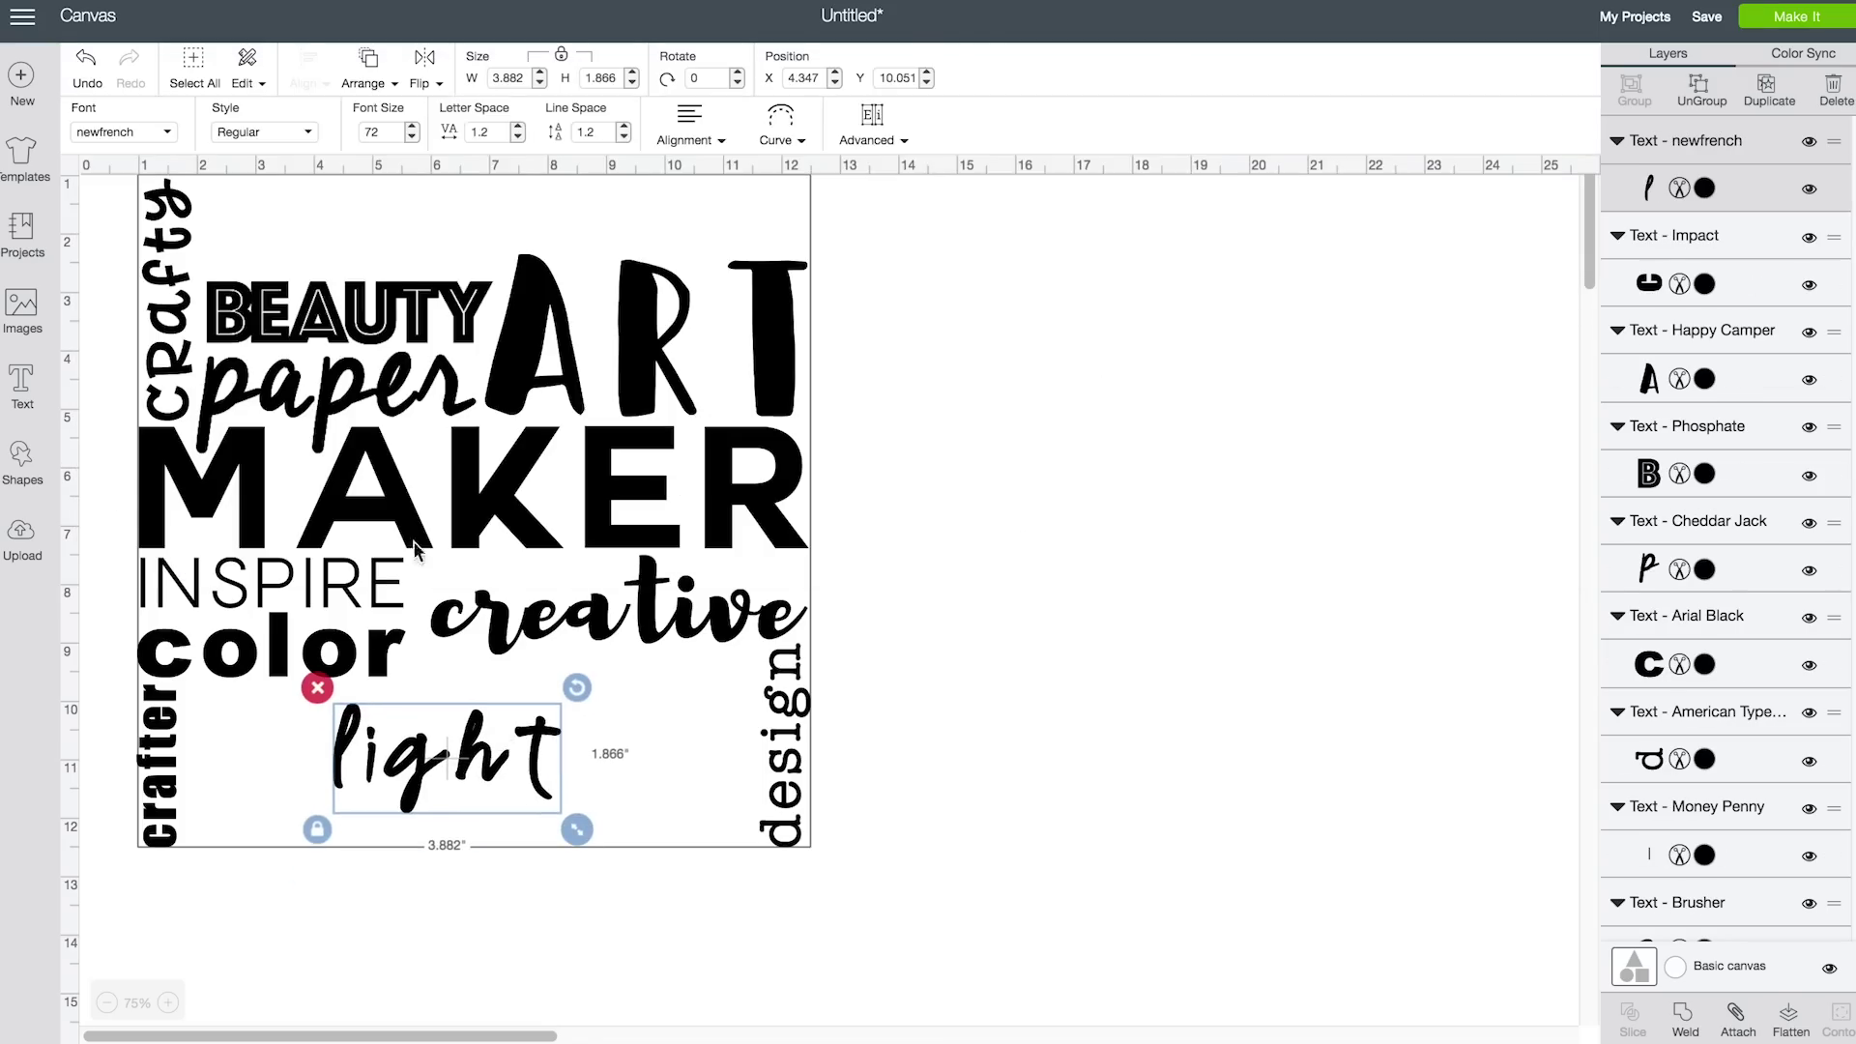
Switch 'light' to Marker Felt and size it to sit beneath 'creative'
{"action": "left_click", "coordinate": [166, 141]}
{"action": "mouse_move", "coordinate": [1570, 574]}
{"action": "left_mouse_down"}
{"action": "mouse_move", "coordinate": [1547, 141]}
{"action": "mouse_move", "coordinate": [1524, 393]}
{"action": "left_mouse_up"}
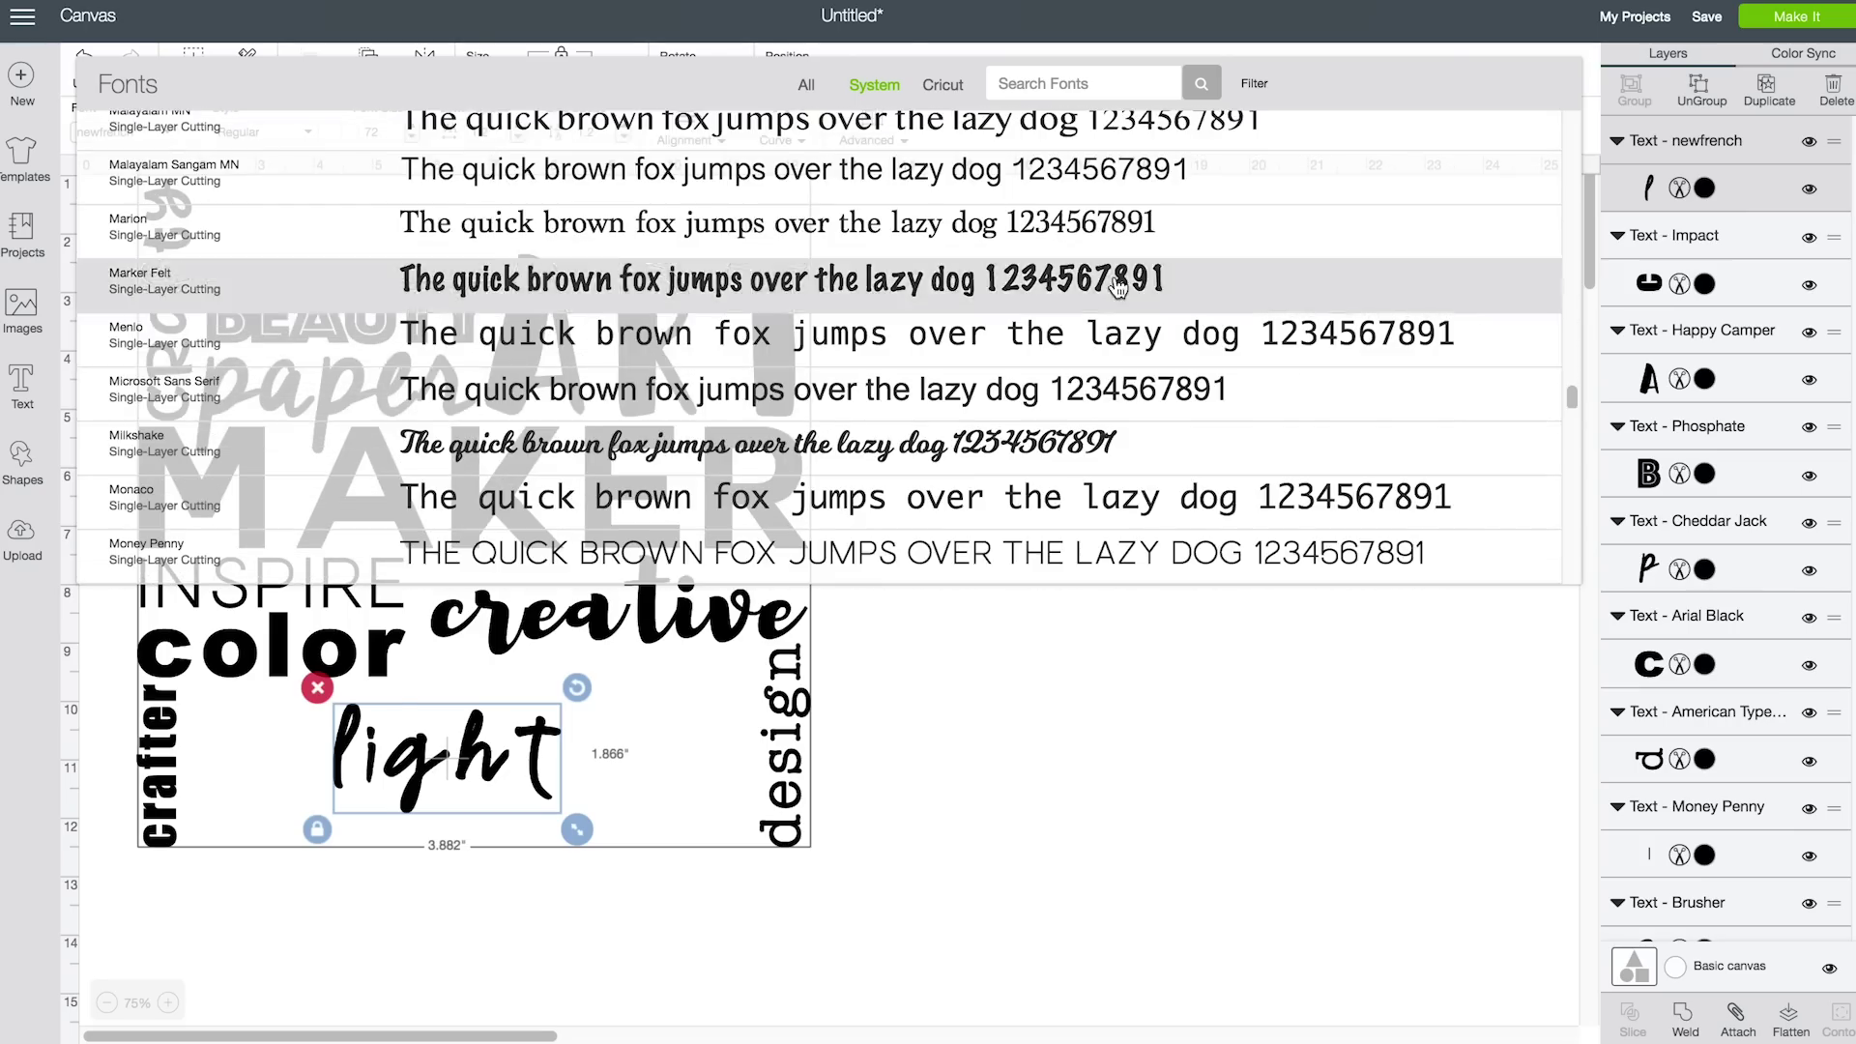
{"action": "left_click", "coordinate": [1160, 280]}
{"action": "left_click_drag", "start_coordinate": [467, 779], "coordinate": [655, 886]}
{"action": "left_click_drag", "start_coordinate": [528, 817], "coordinate": [663, 767]}
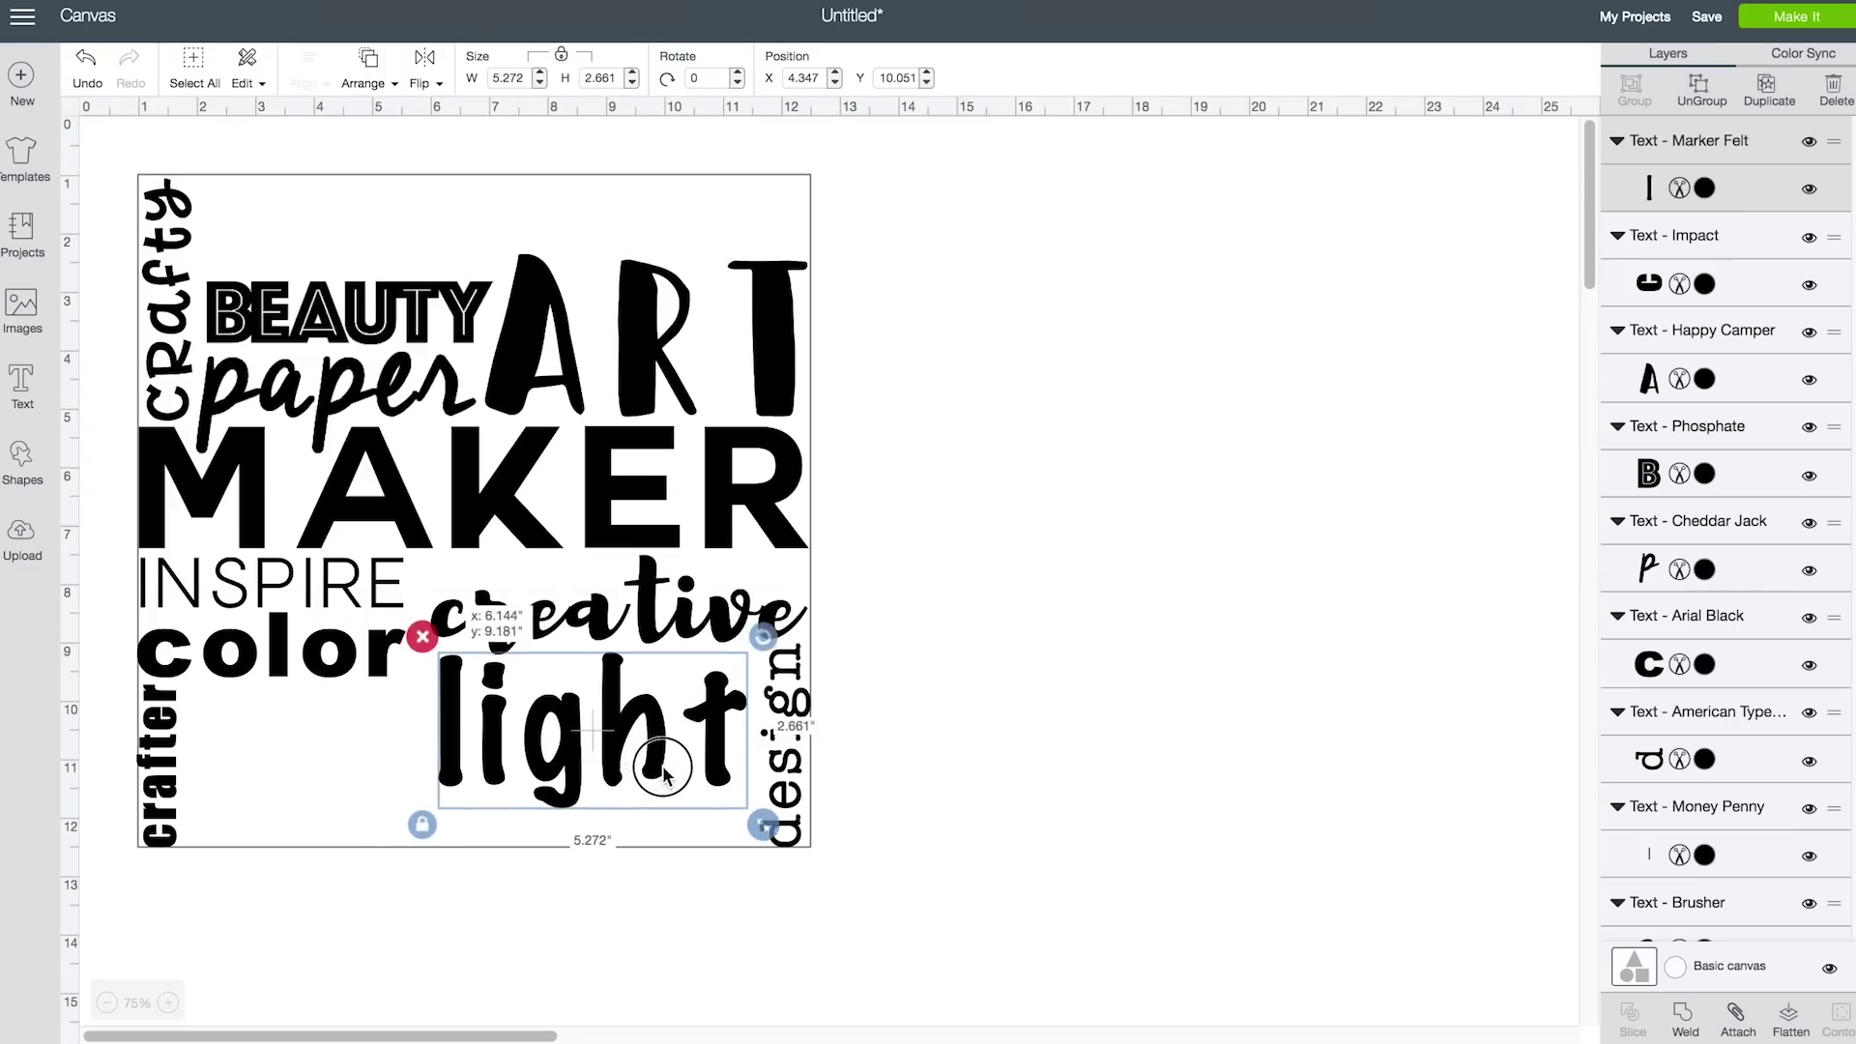
{"action": "left_click_drag", "start_coordinate": [776, 830], "coordinate": [633, 764]}
{"action": "left_click_drag", "start_coordinate": [561, 694], "coordinate": [554, 732]}
{"action": "left_click", "coordinate": [26, 396]}
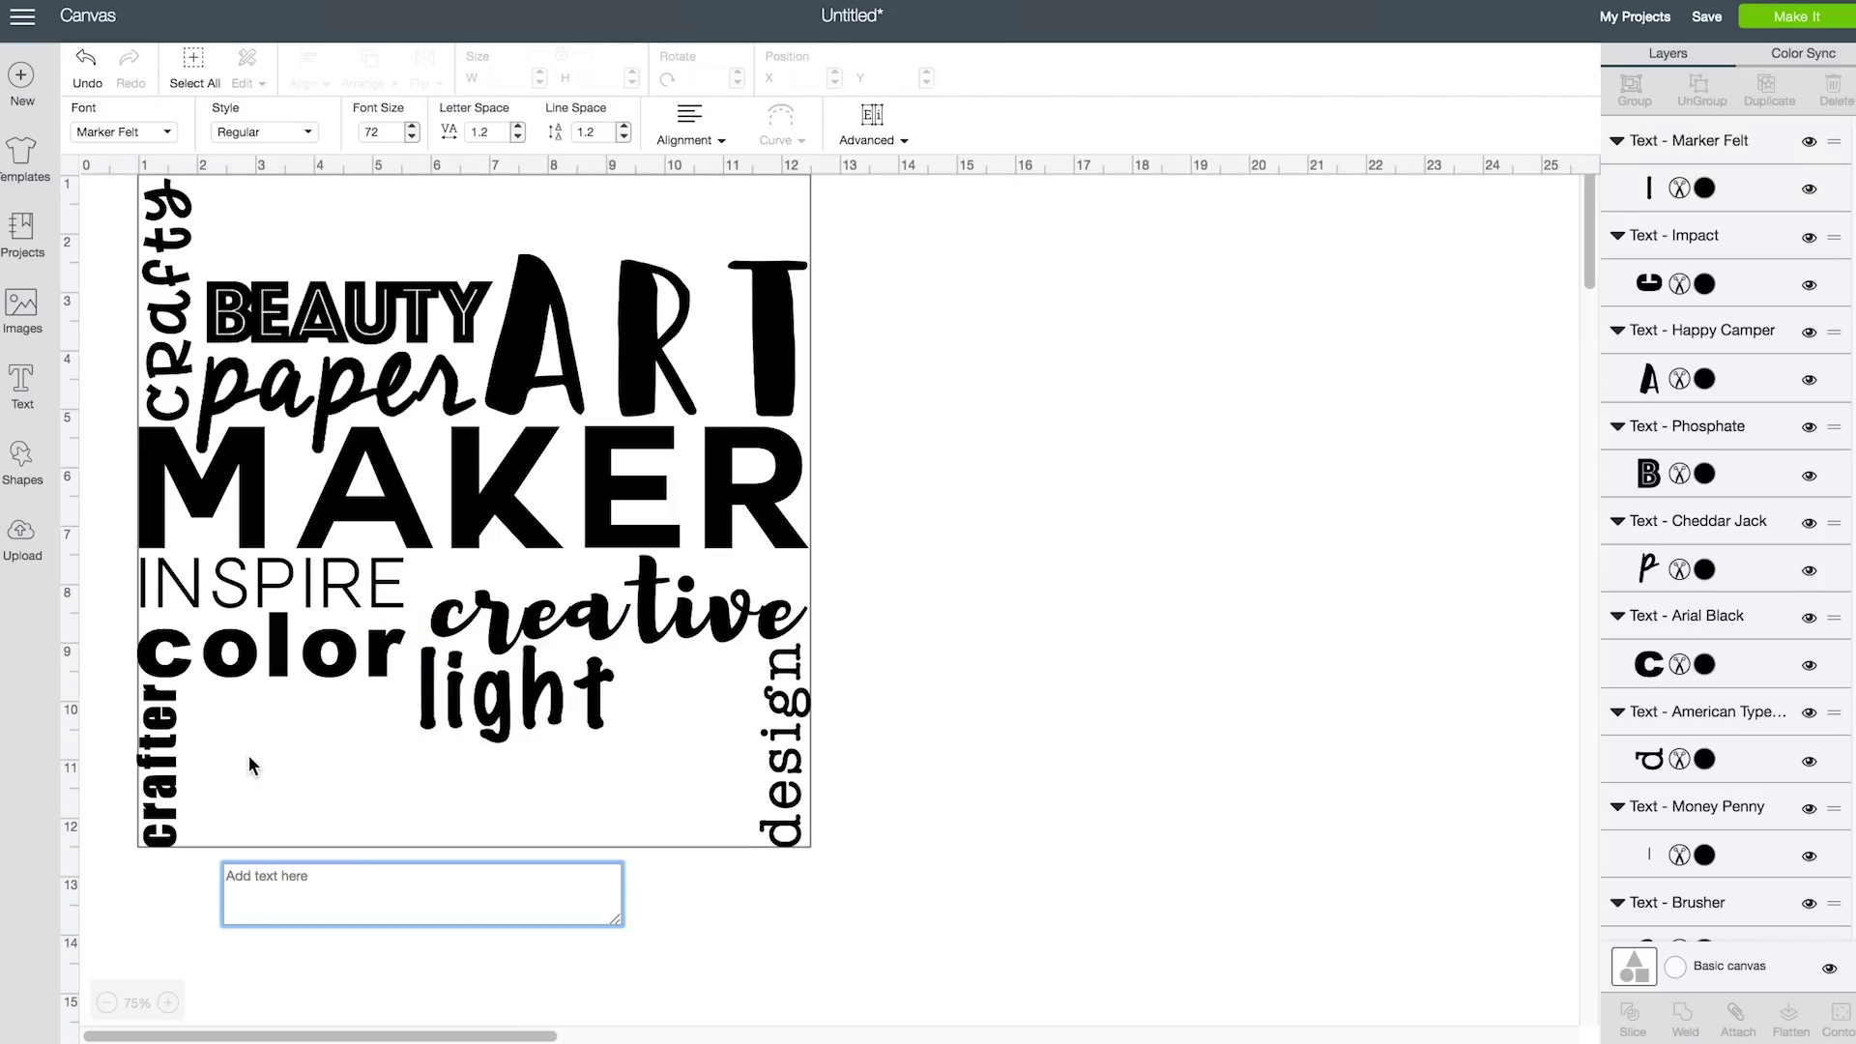
Add 'create' in Black Django, Letter Space 0.8, about 5.16 inches wide across the top
{"action": "type", "text": "create"}
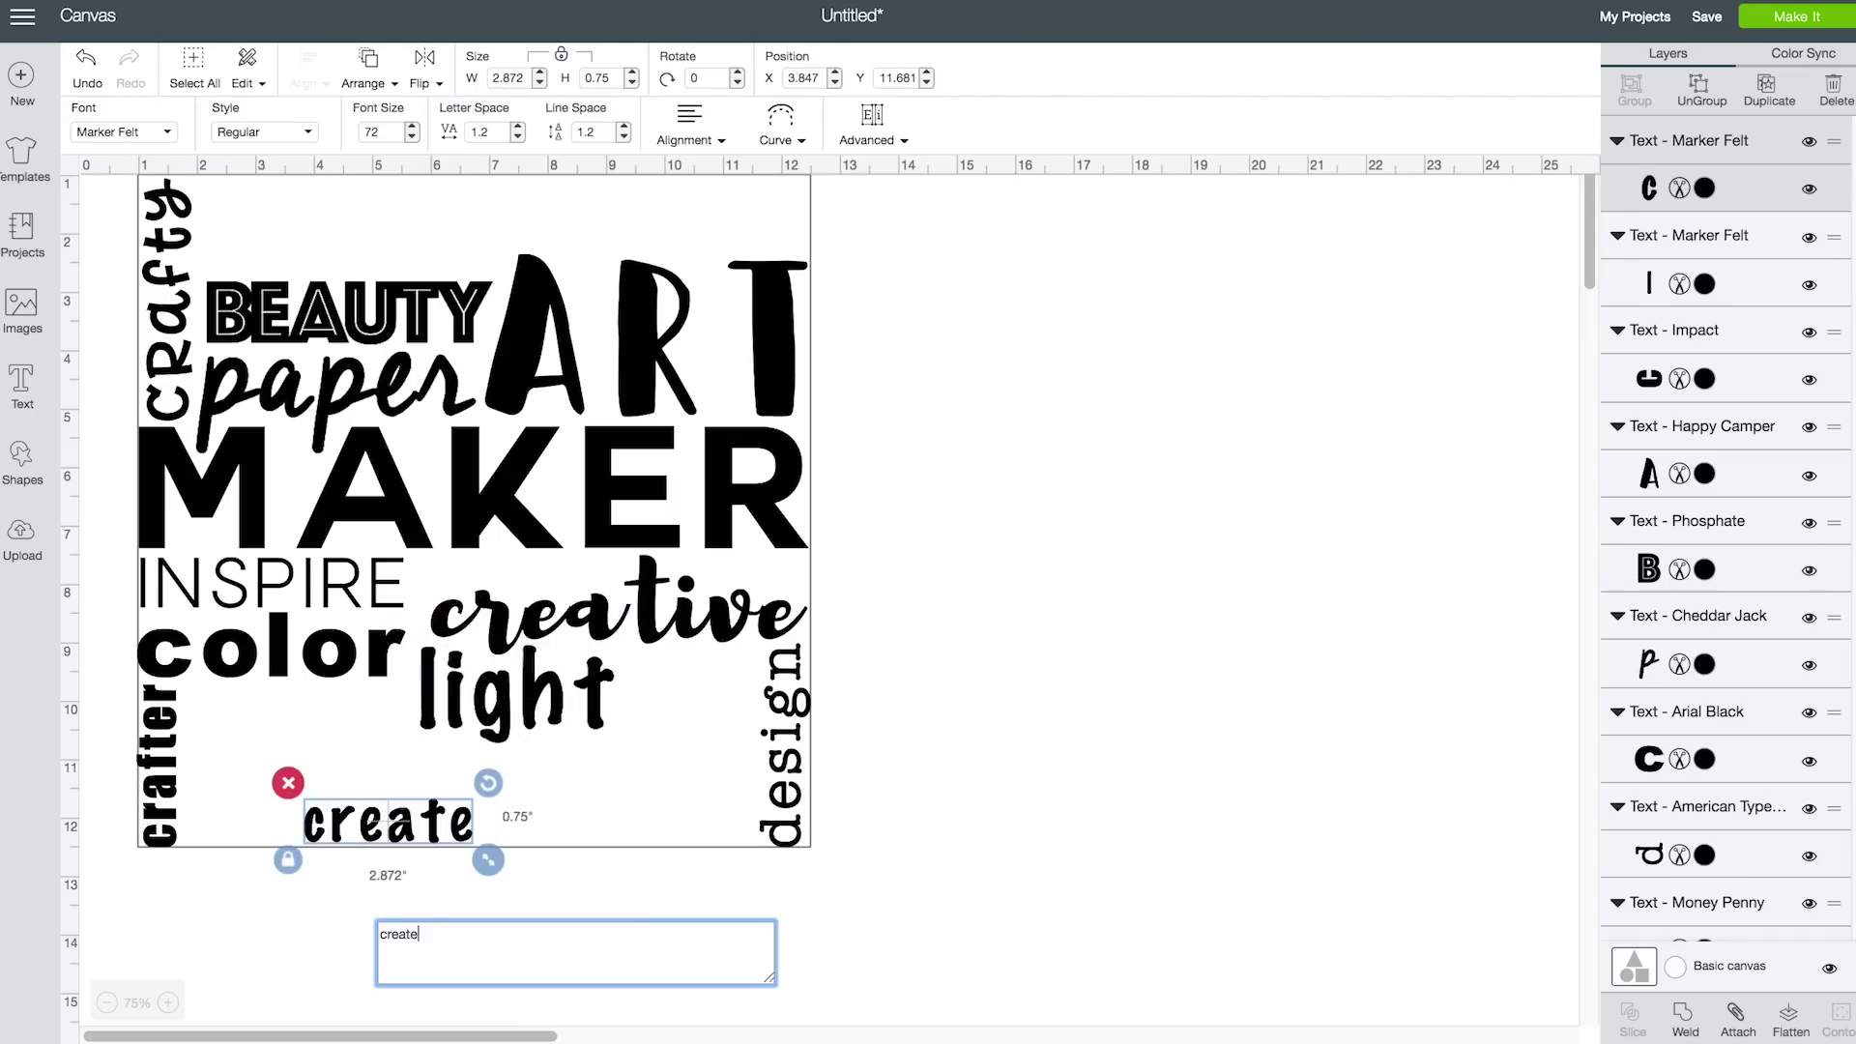
{"action": "left_click", "coordinate": [159, 134]}
{"action": "scroll", "coordinate": [1063, 406], "scroll_direction": "down", "scroll_amount": 5}
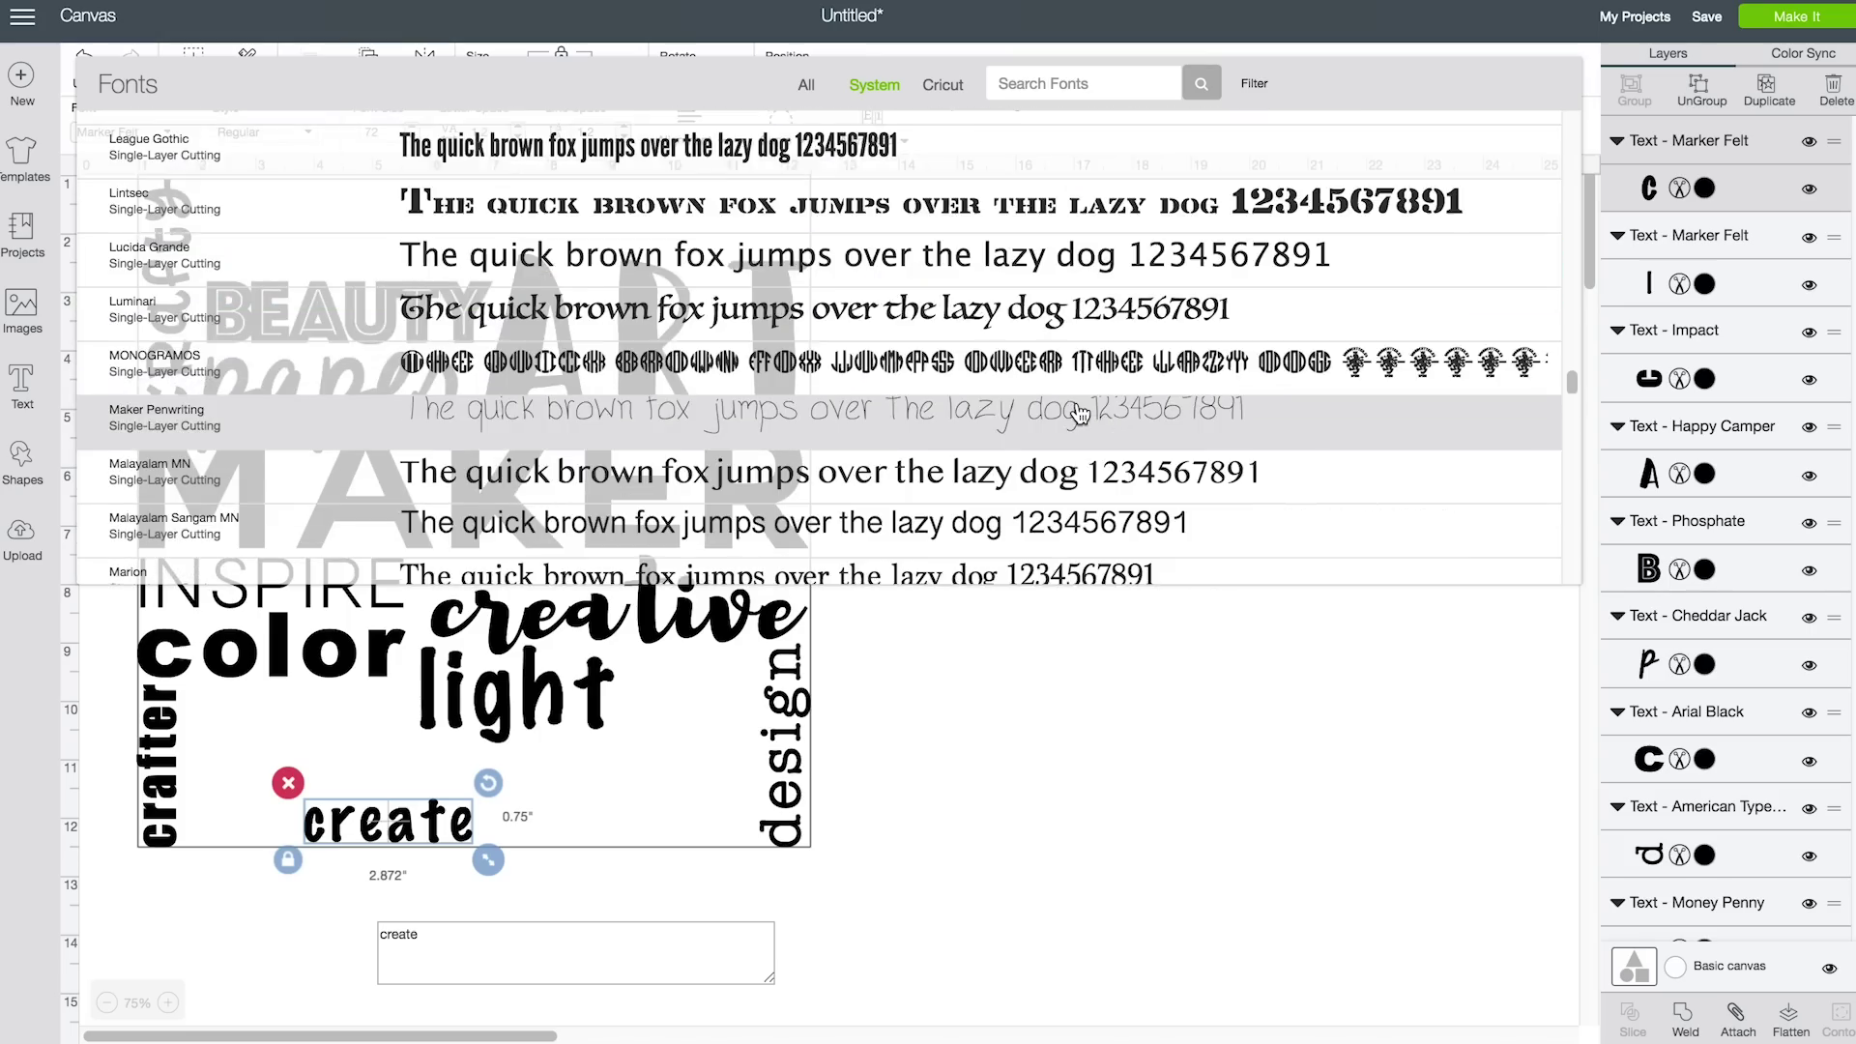
{"action": "scroll", "coordinate": [1080, 414], "scroll_direction": "up", "scroll_amount": 10}
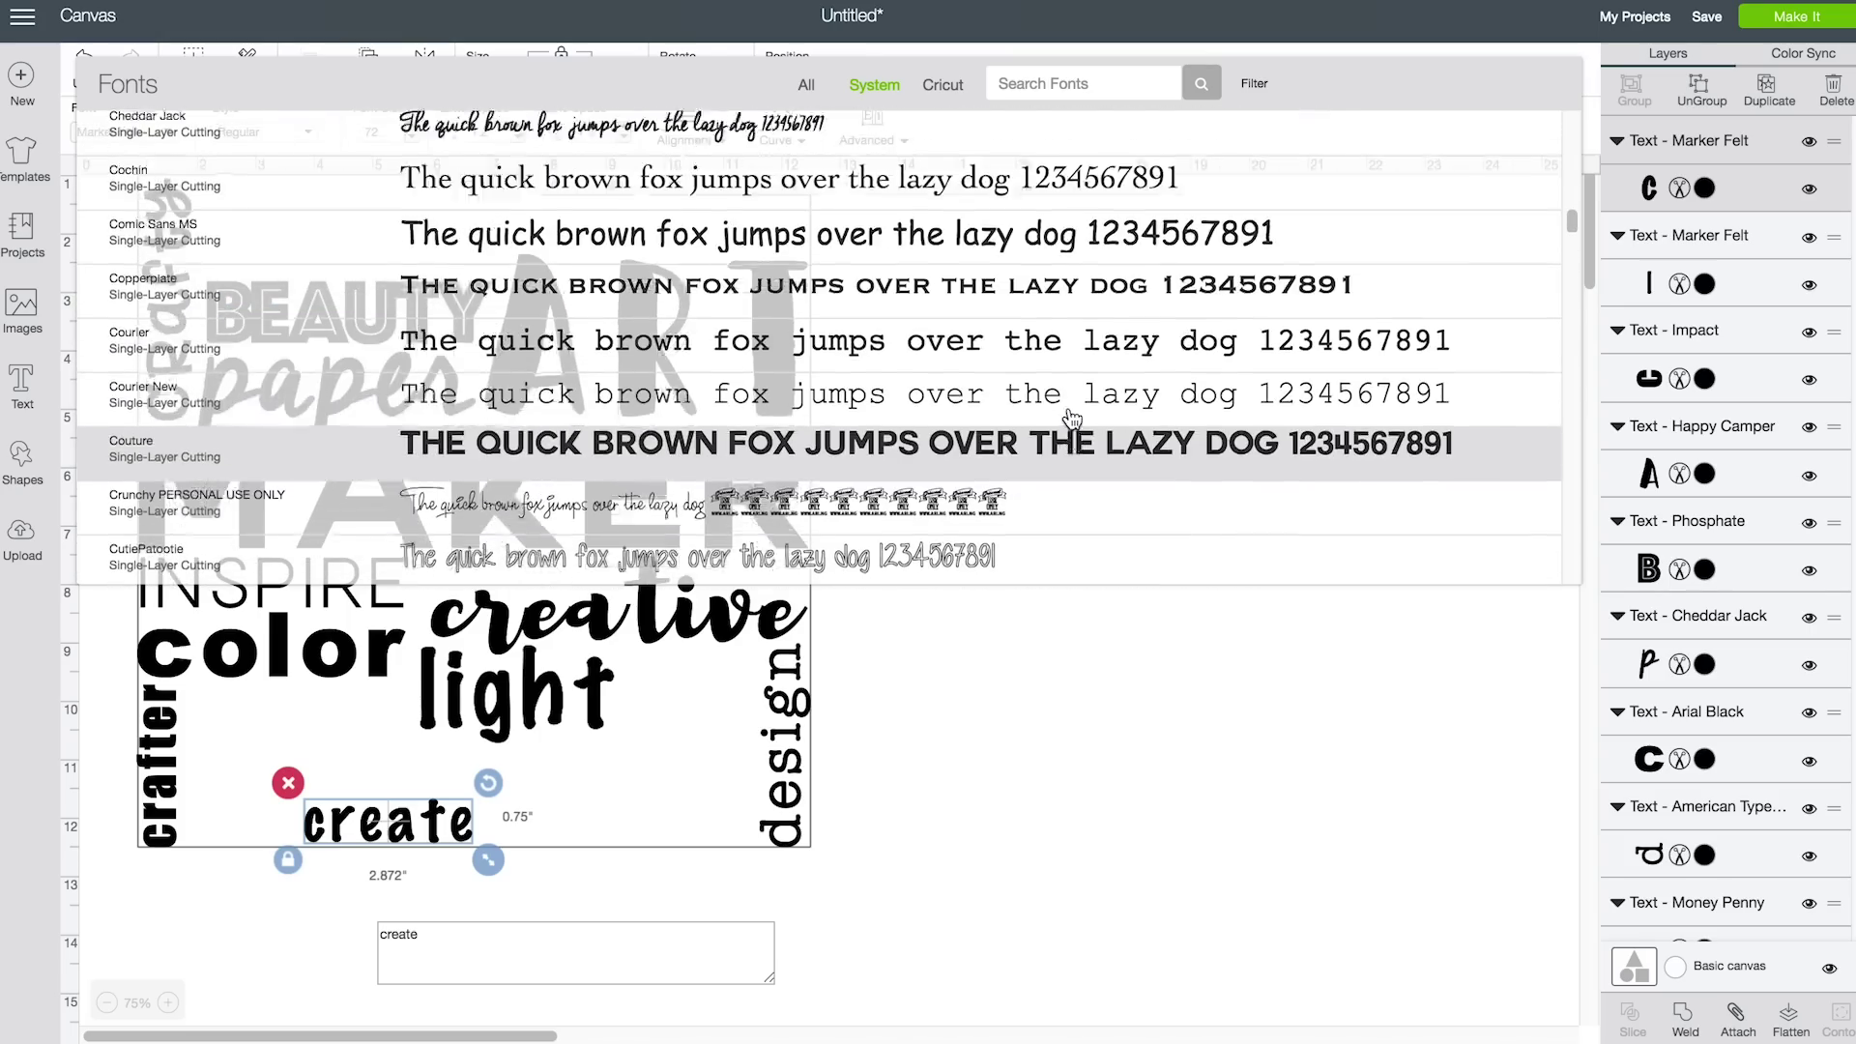
{"action": "scroll", "coordinate": [1071, 417], "scroll_direction": "up", "scroll_amount": 5}
{"action": "left_click", "coordinate": [1071, 416]}
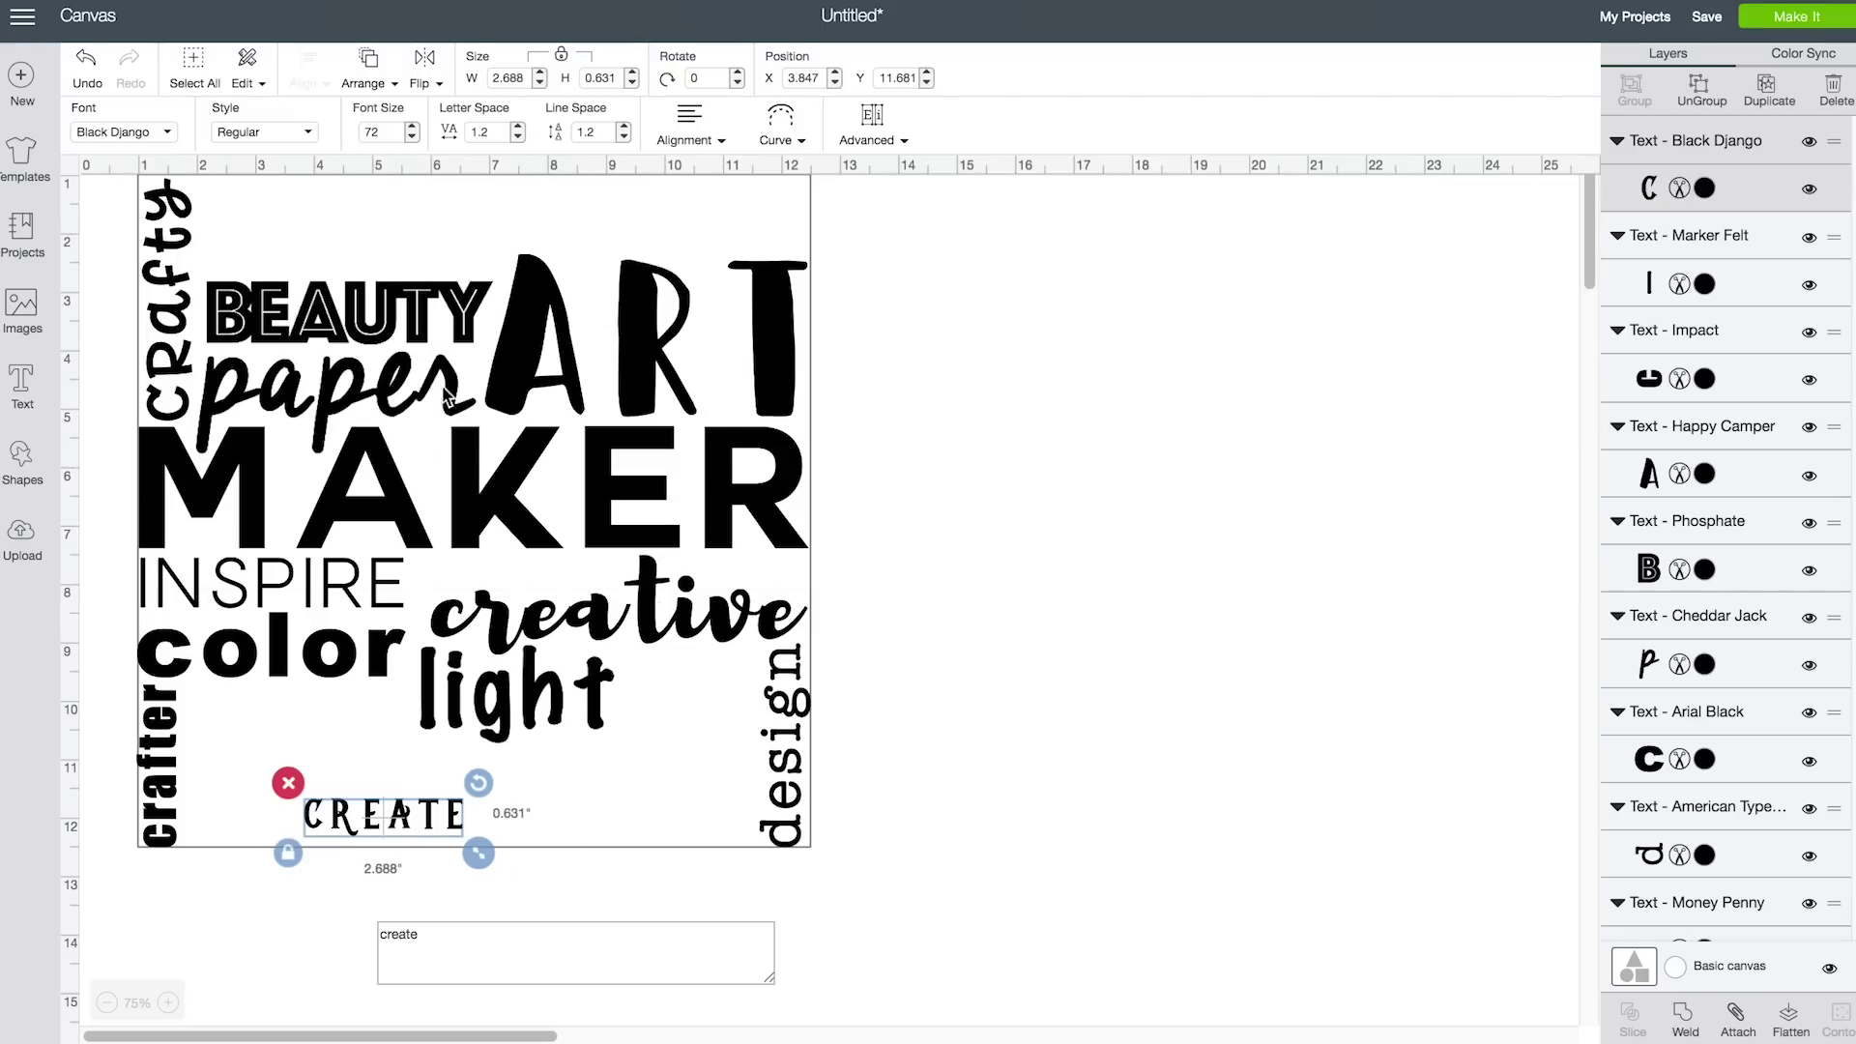
{"action": "left_click", "coordinate": [519, 138]}
{"action": "left_click_drag", "start_coordinate": [360, 815], "coordinate": [538, 298]}
{"action": "left_click", "coordinate": [926, 401]}
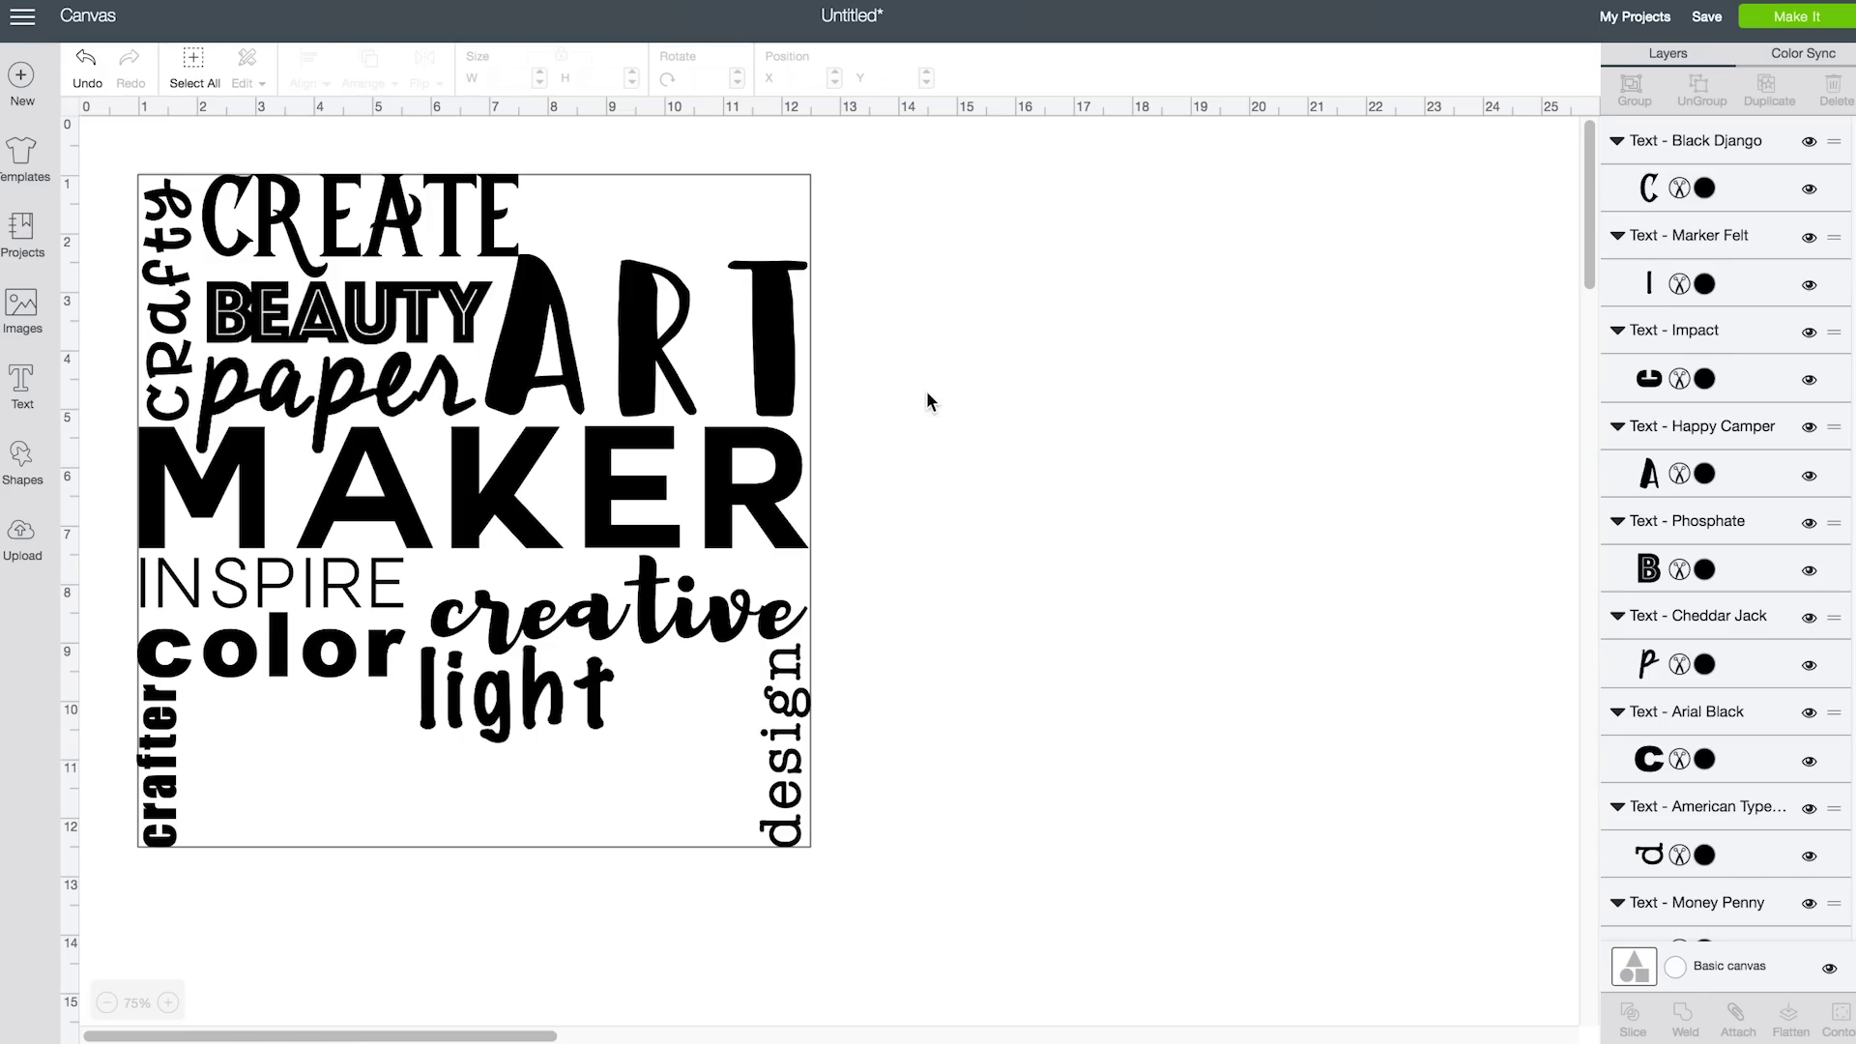
{"action": "left_click", "coordinate": [21, 384]}
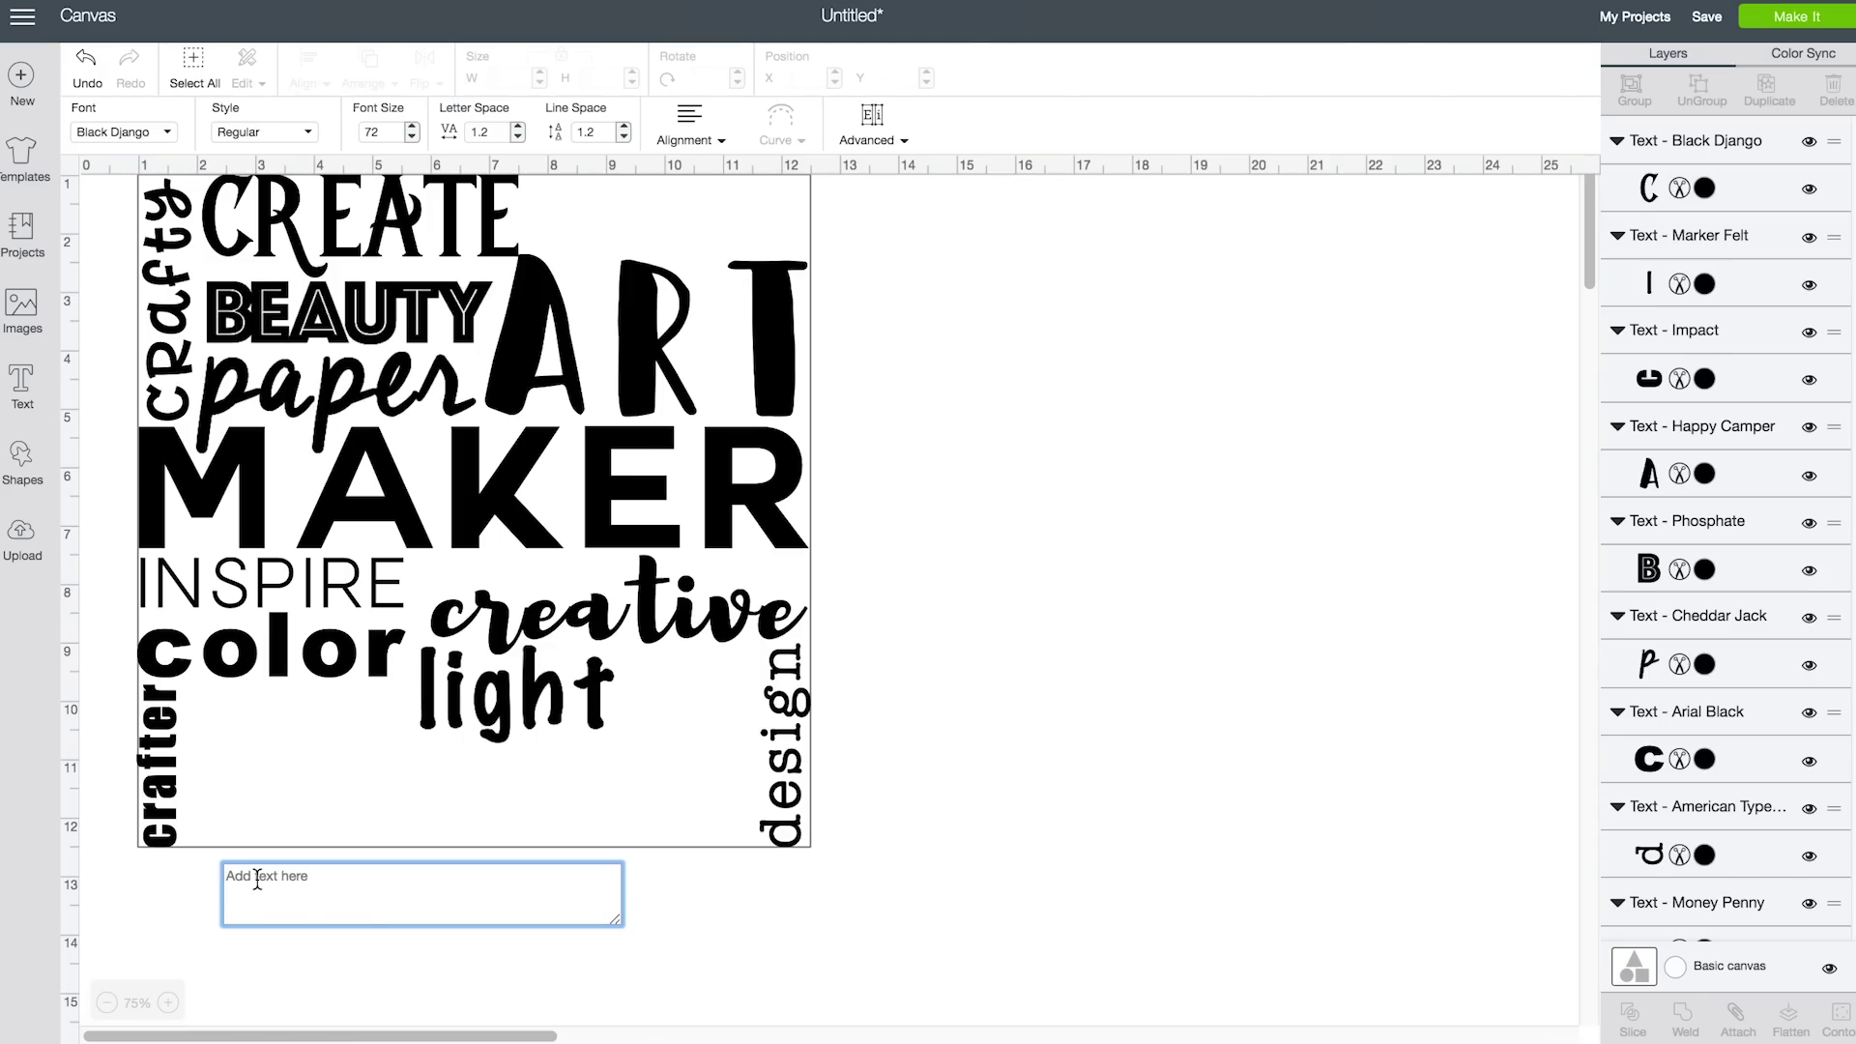
Add 'heart' in Milkshake and enlarge it to about 6.2 inches beside 'crafter'
{"action": "type", "text": "love"}
{"action": "type", "text": "heart"}
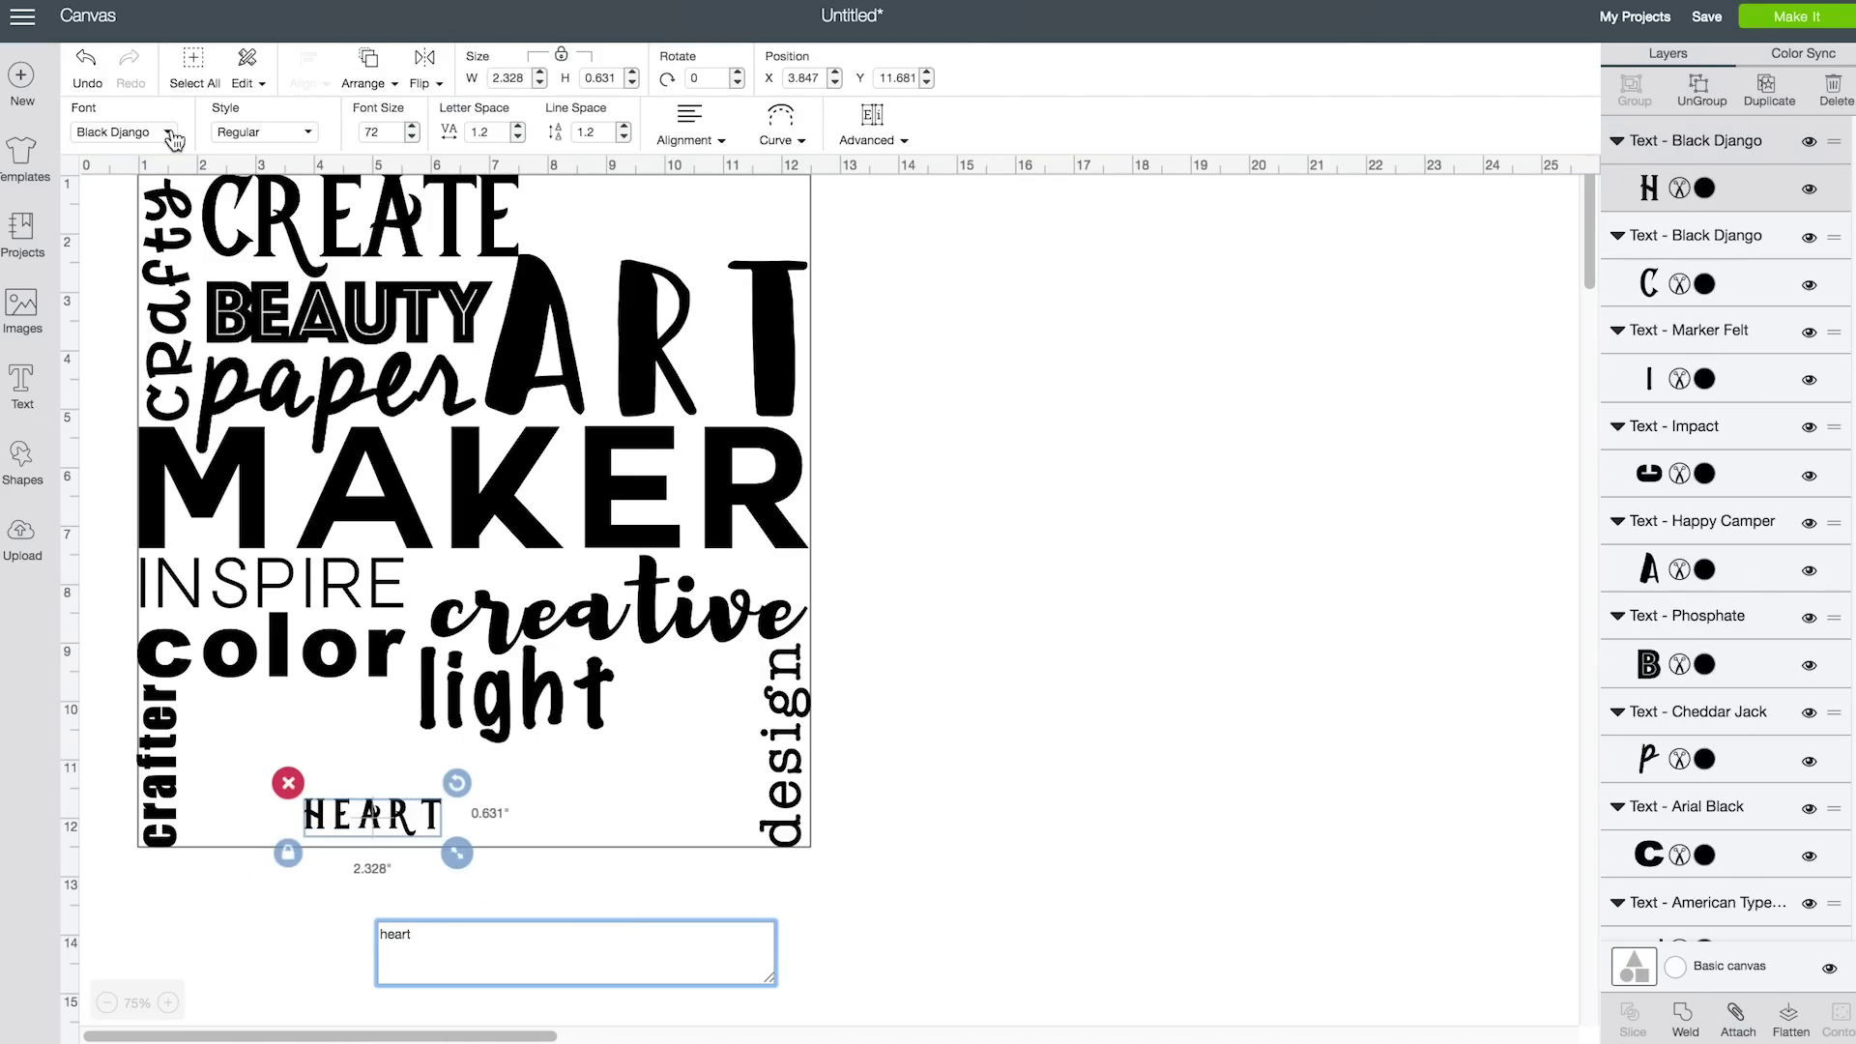
{"action": "left_click", "coordinate": [172, 136]}
{"action": "scroll", "coordinate": [1208, 435], "scroll_direction": "down", "scroll_amount": 10}
{"action": "scroll", "coordinate": [1211, 438], "scroll_direction": "down", "scroll_amount": 15}
{"action": "left_click", "coordinate": [1174, 364]}
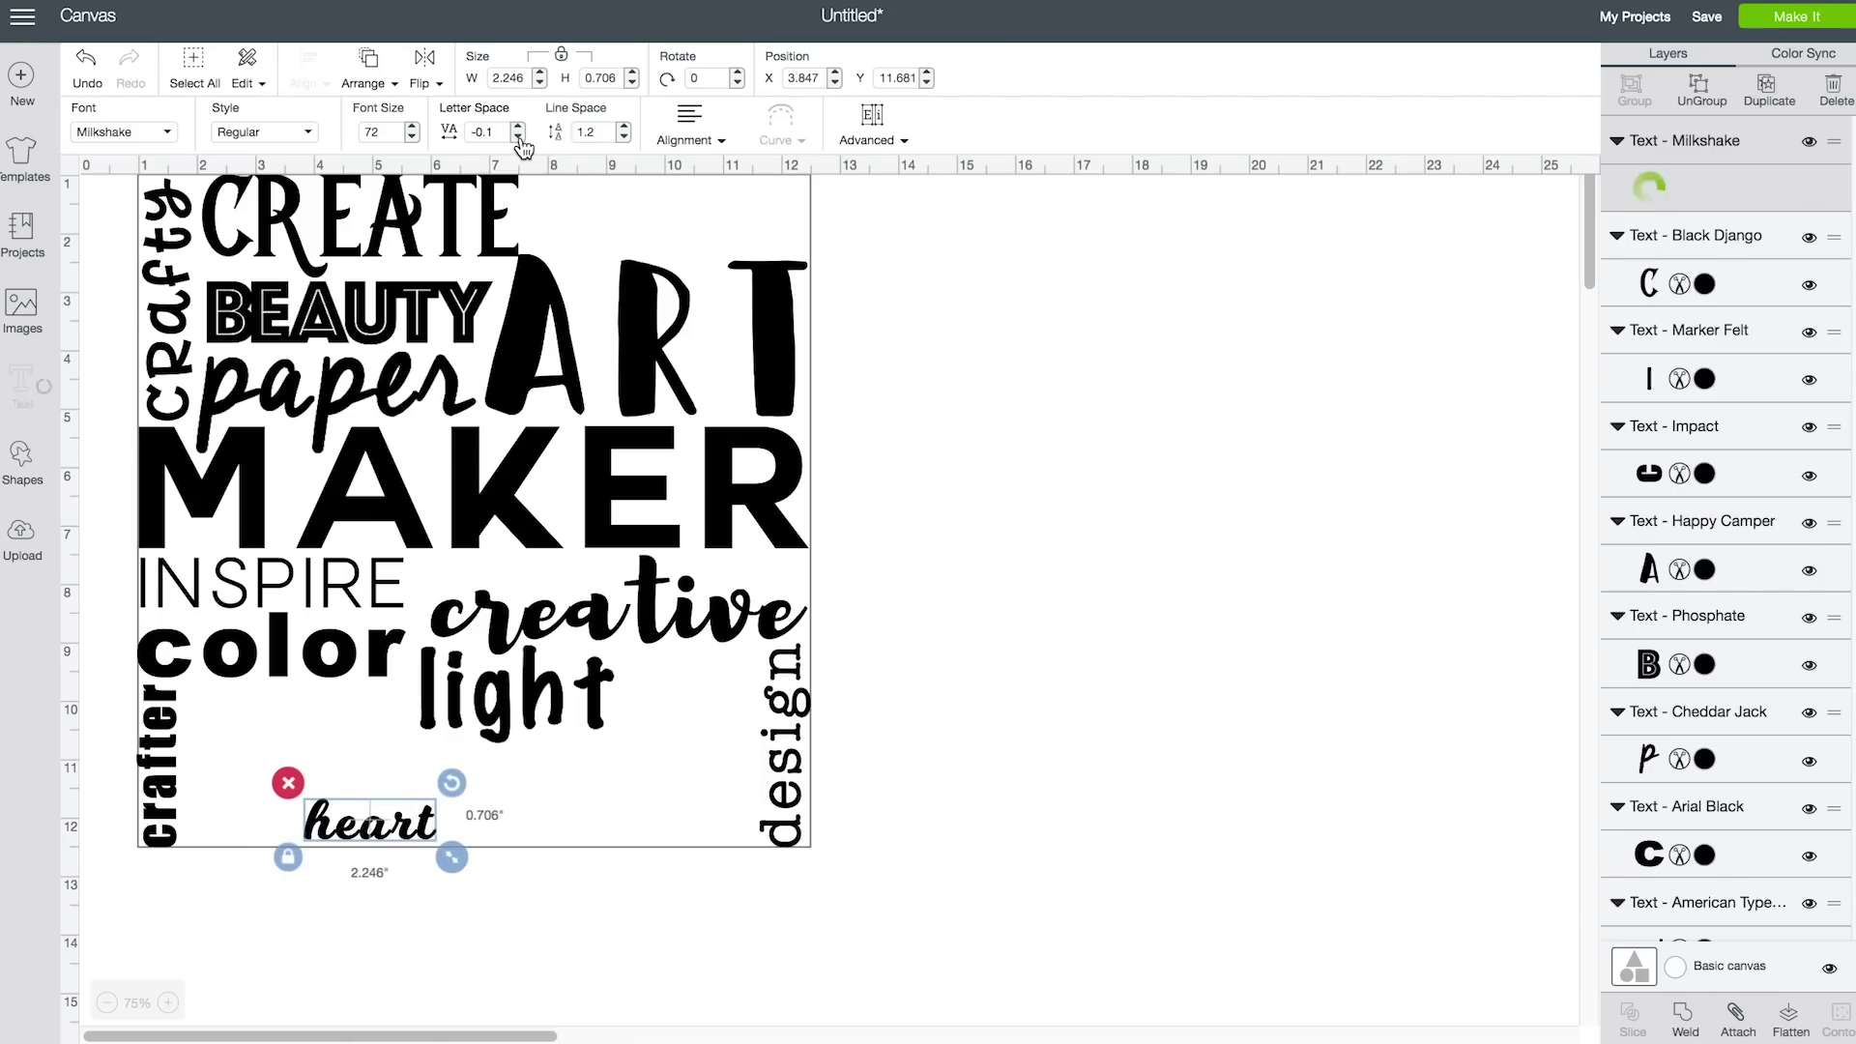
{"action": "left_click_drag", "start_coordinate": [368, 826], "coordinate": [575, 857]}
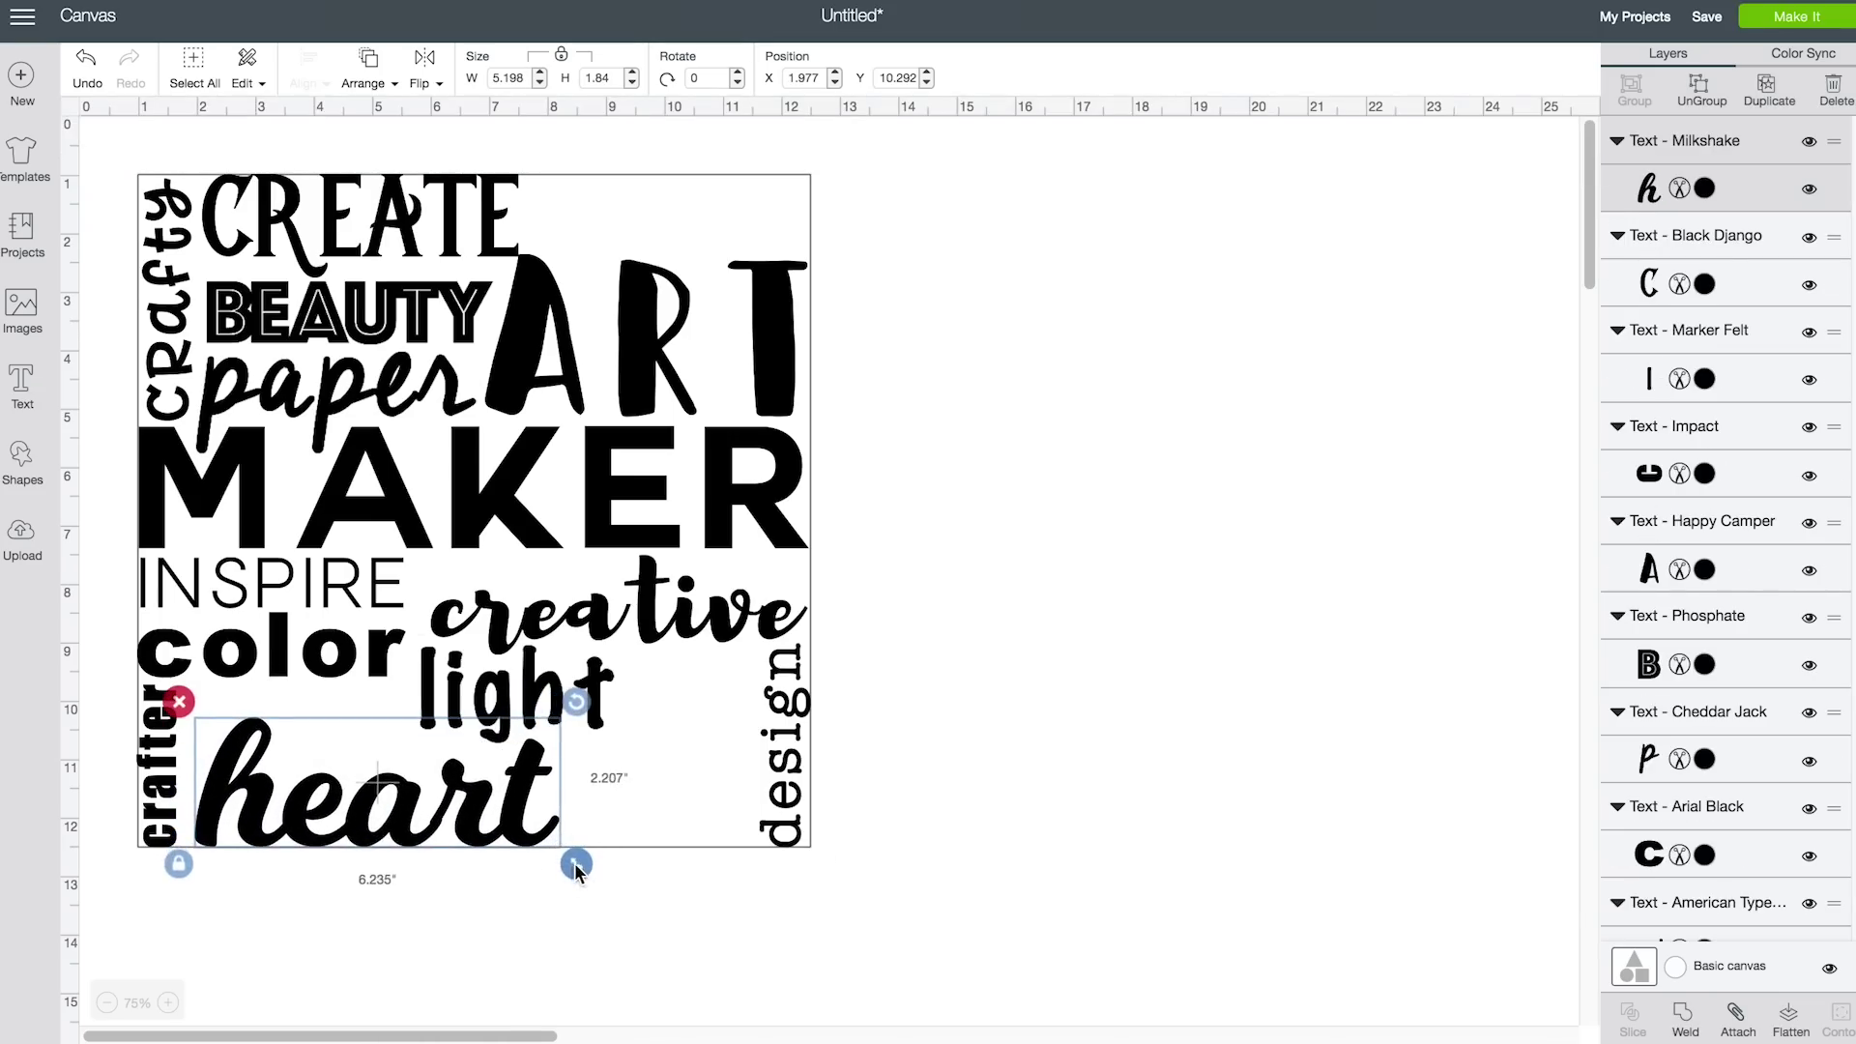
{"action": "left_click", "coordinate": [957, 827]}
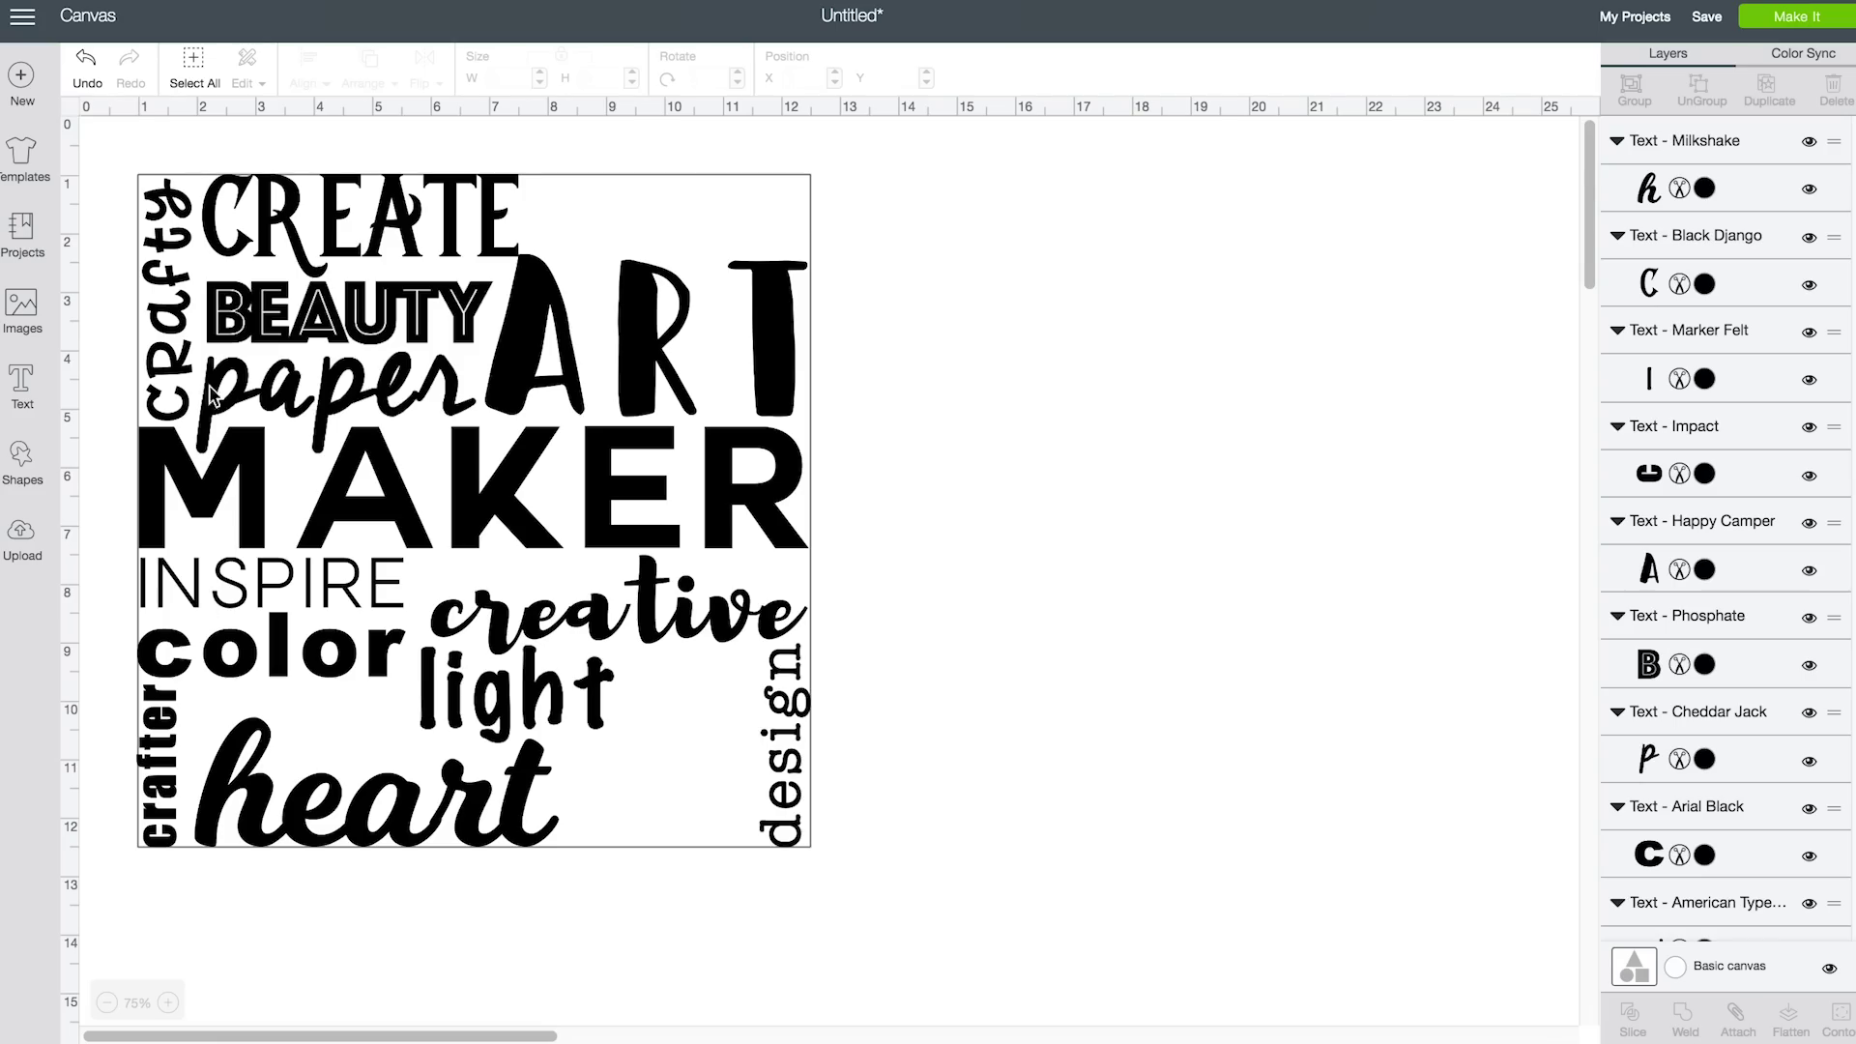
{"action": "type", "text": "t"}
{"action": "type", "text": "soul"}
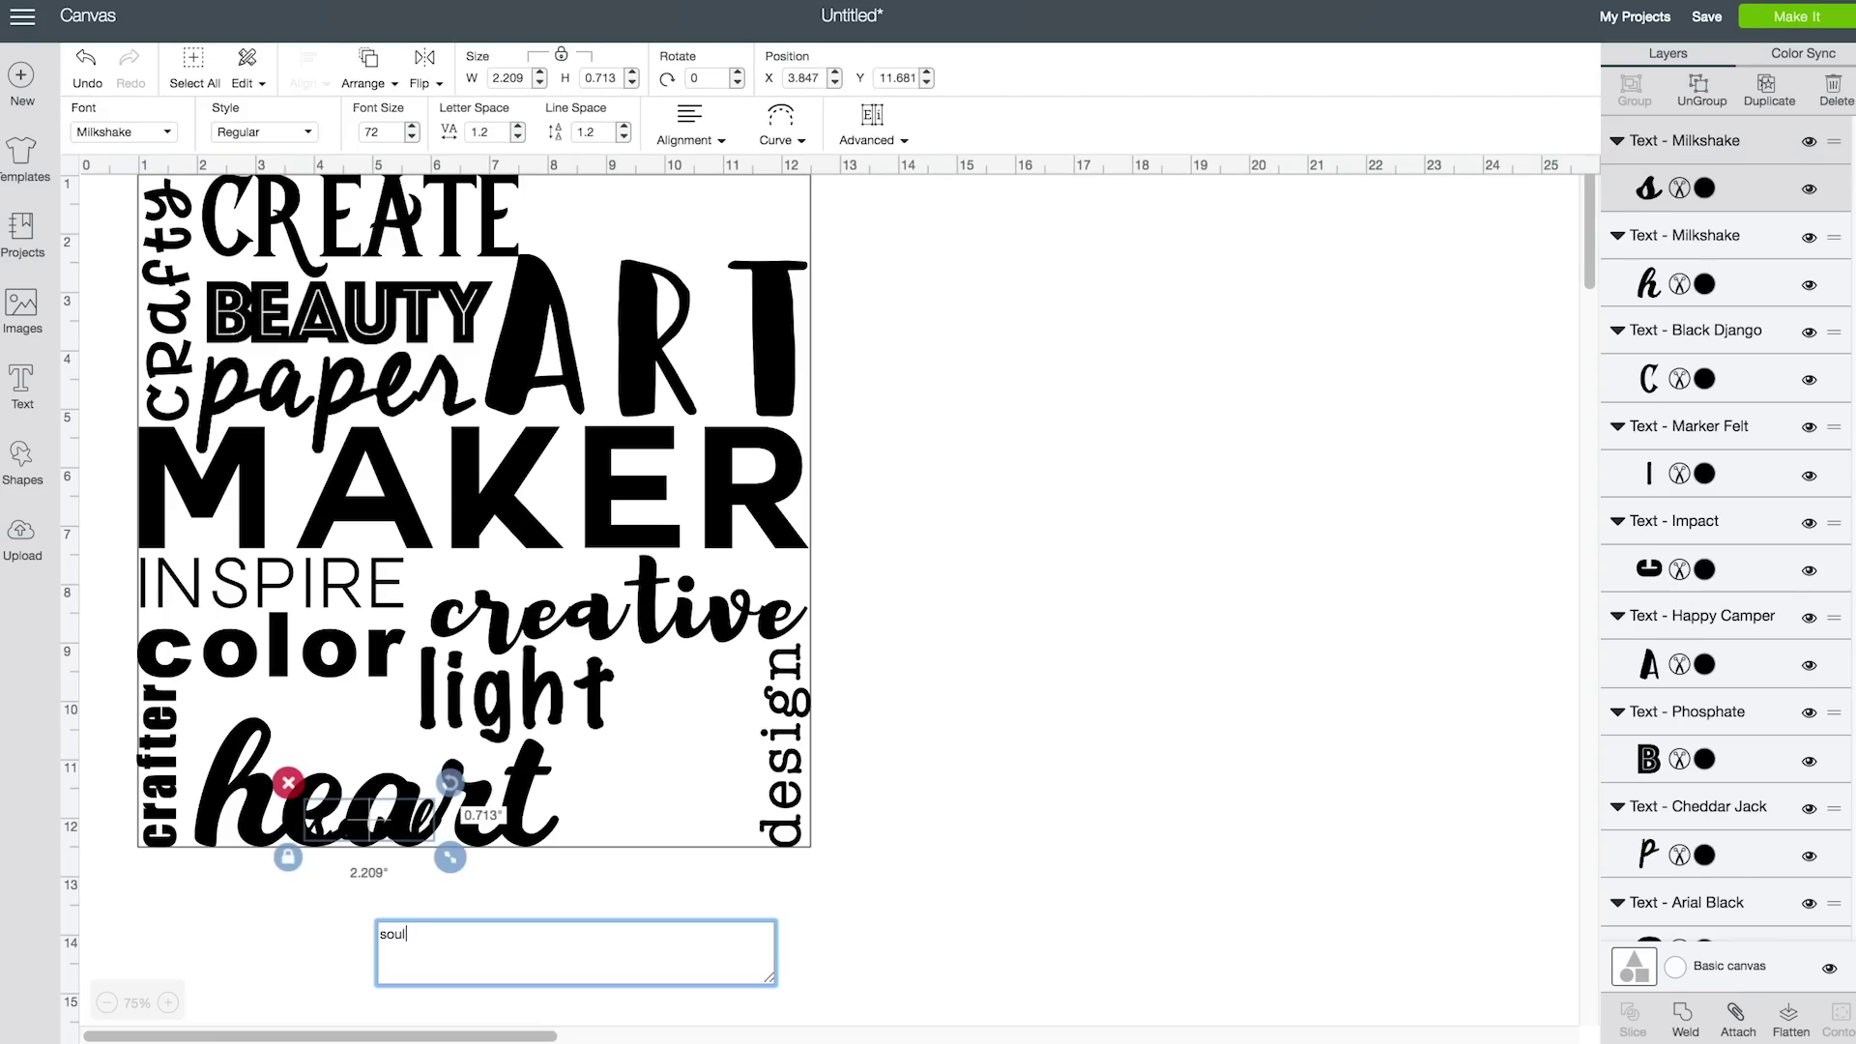
Set 'soul' in mishelle script and place it at the top right above ART
{"action": "left_click_drag", "start_coordinate": [370, 822], "coordinate": [638, 825]}
{"action": "left_click", "coordinate": [124, 132]}
{"action": "scroll", "coordinate": [1034, 404], "scroll_direction": "down", "scroll_amount": 3}
{"action": "scroll", "coordinate": [1034, 404], "scroll_direction": "down", "scroll_amount": 10}
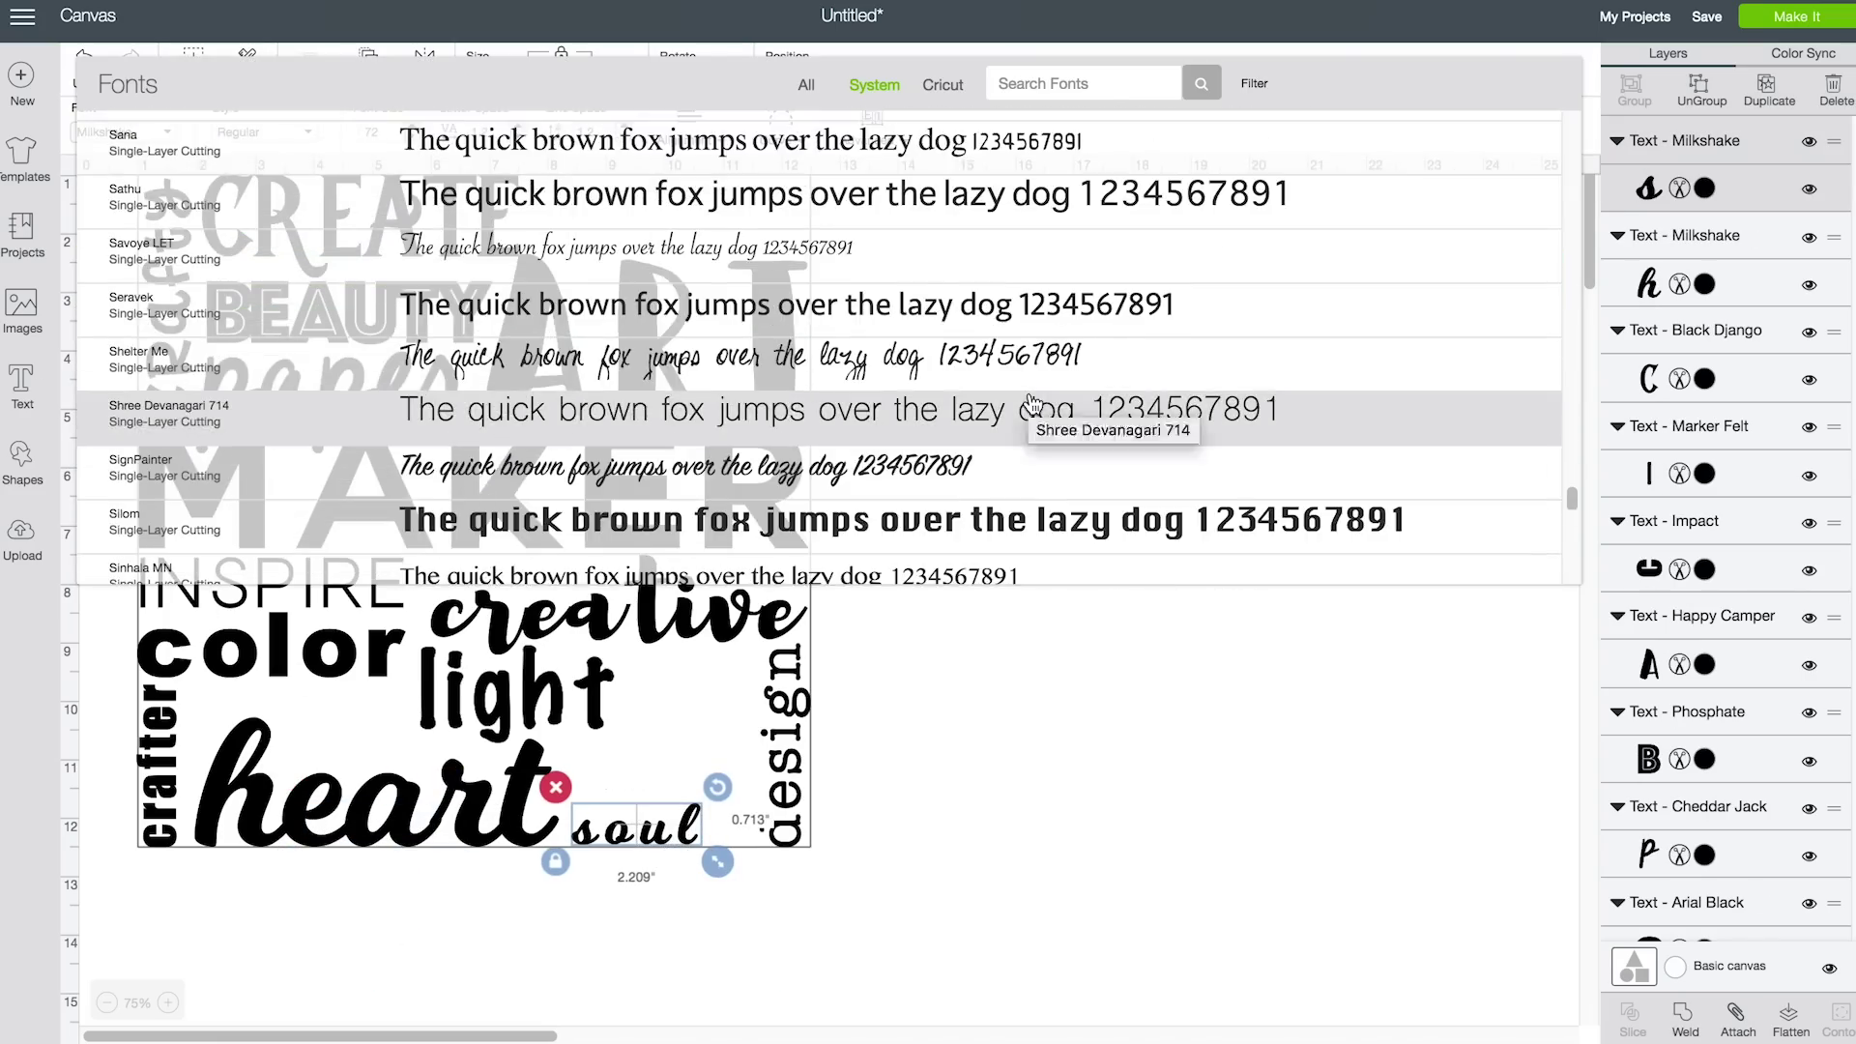
{"action": "scroll", "coordinate": [1033, 404], "scroll_direction": "down", "scroll_amount": 15}
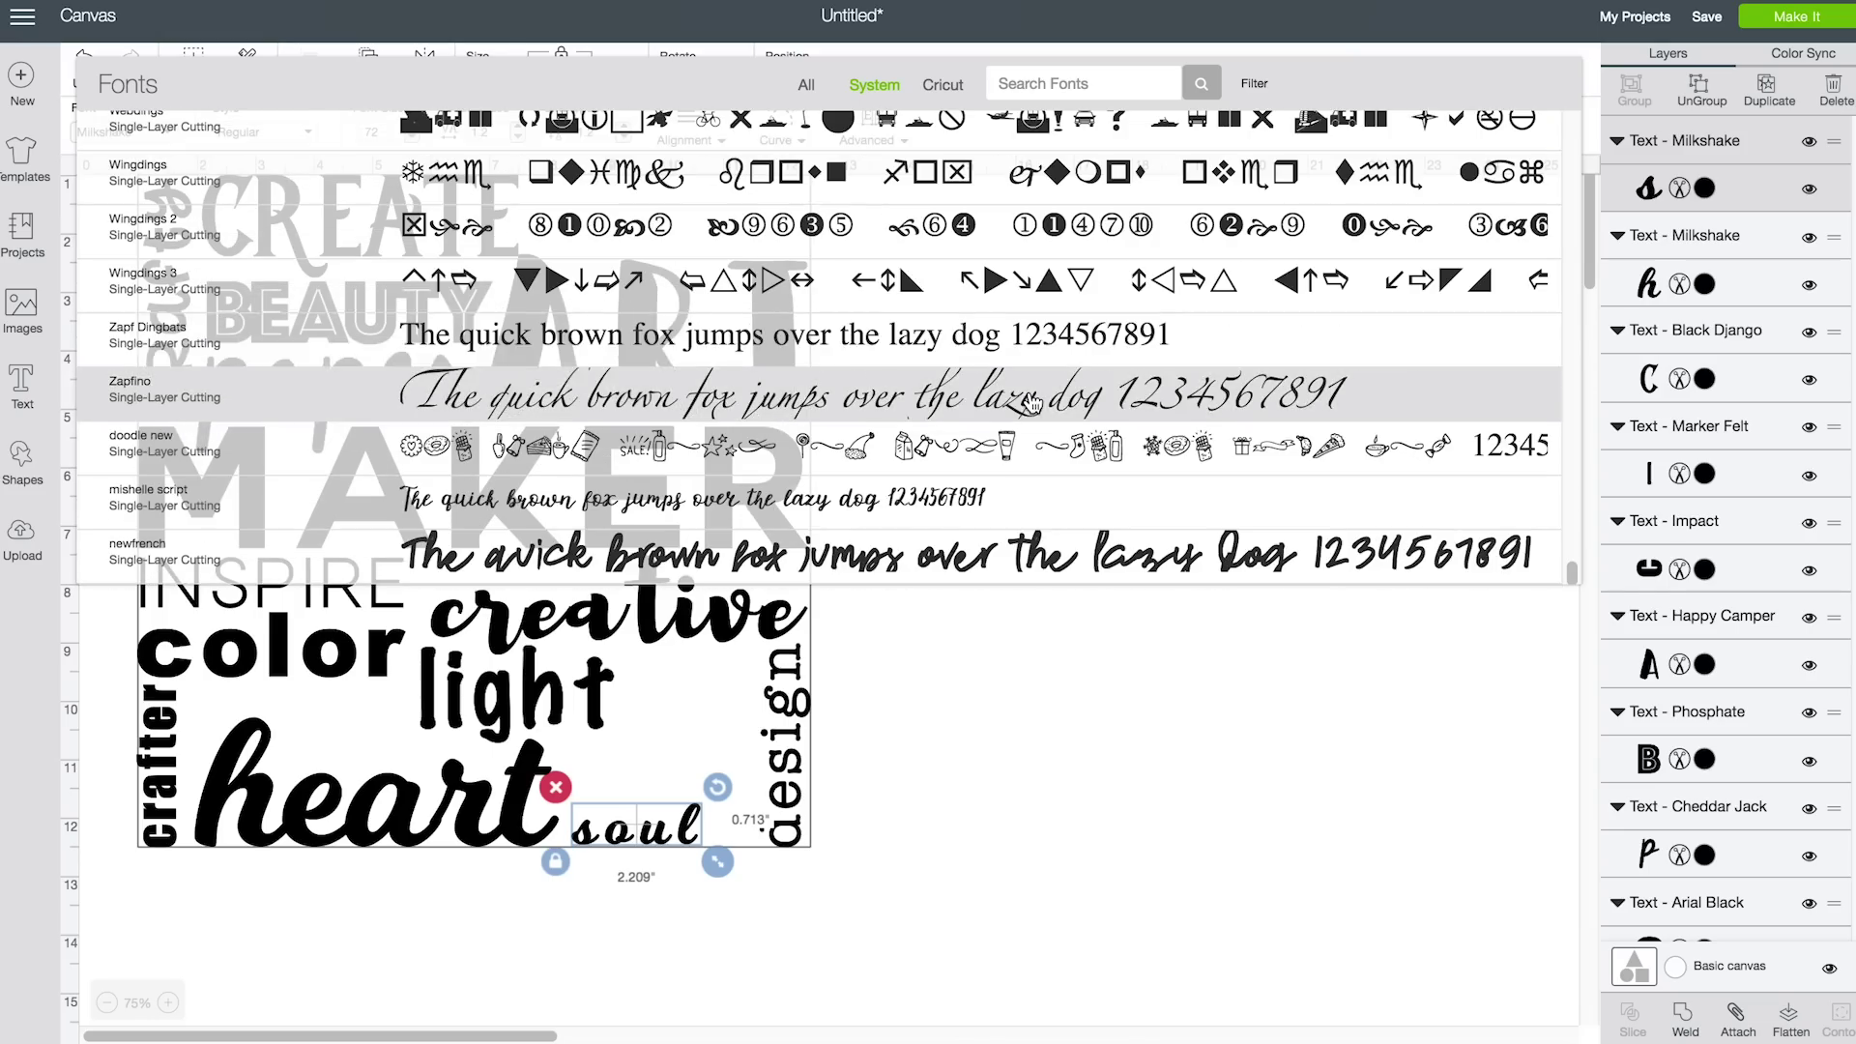
{"action": "left_click", "coordinate": [1000, 498]}
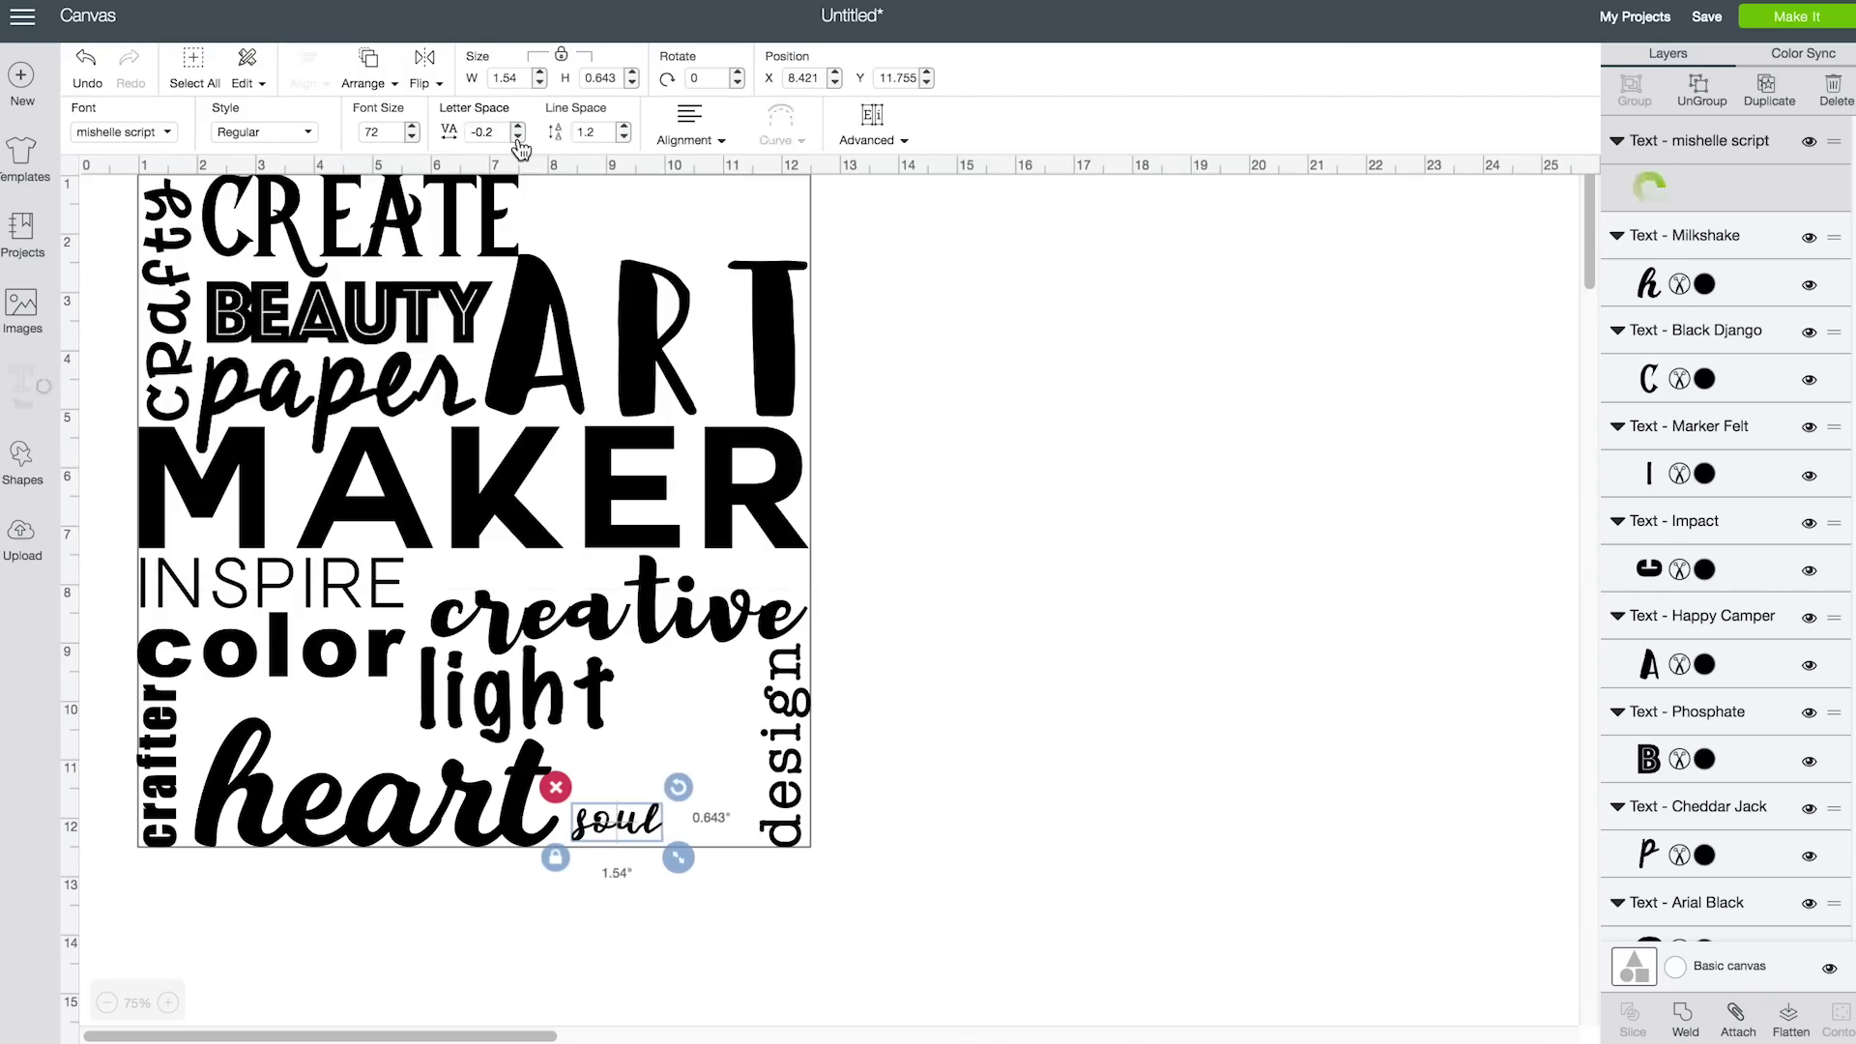
{"action": "left_click_drag", "start_coordinate": [674, 858], "coordinate": [791, 296]}
{"action": "left_click_drag", "start_coordinate": [761, 235], "coordinate": [795, 227]}
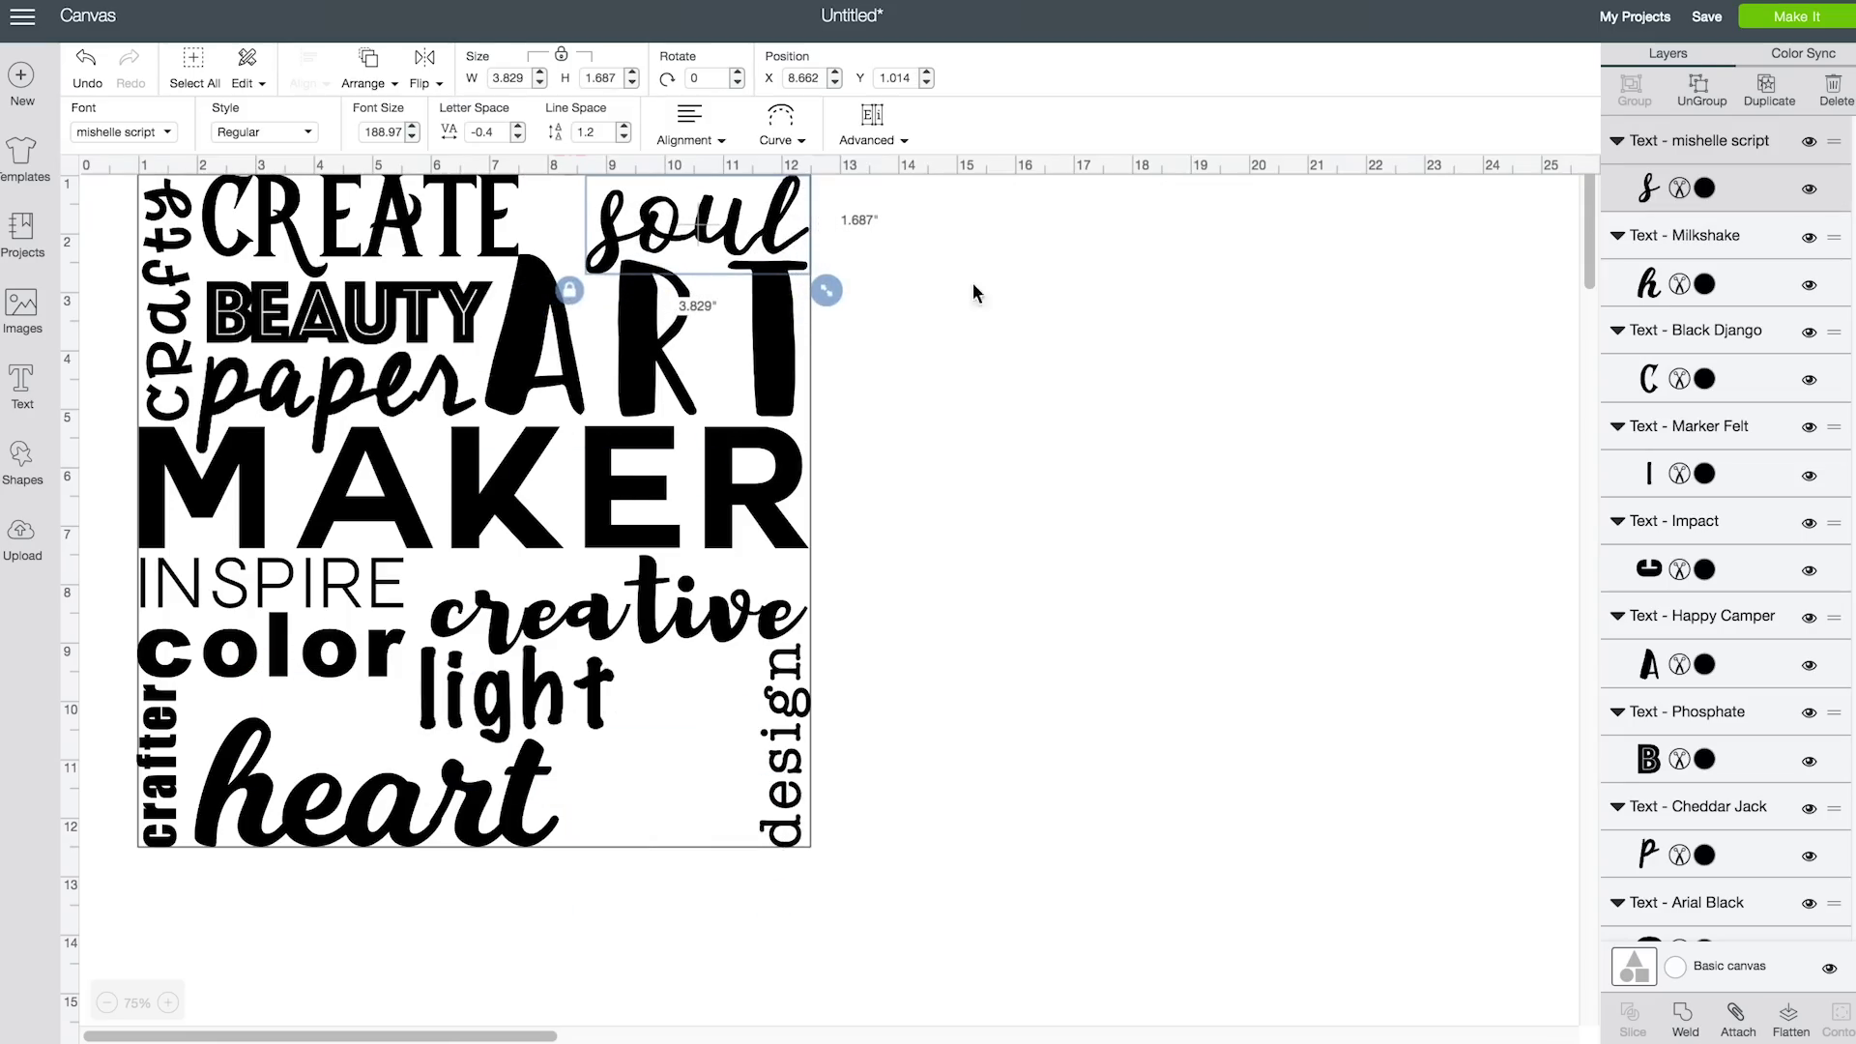
Try Avenir Next Condensed on 'soul', then delete that text
{"action": "left_click", "coordinate": [498, 247]}
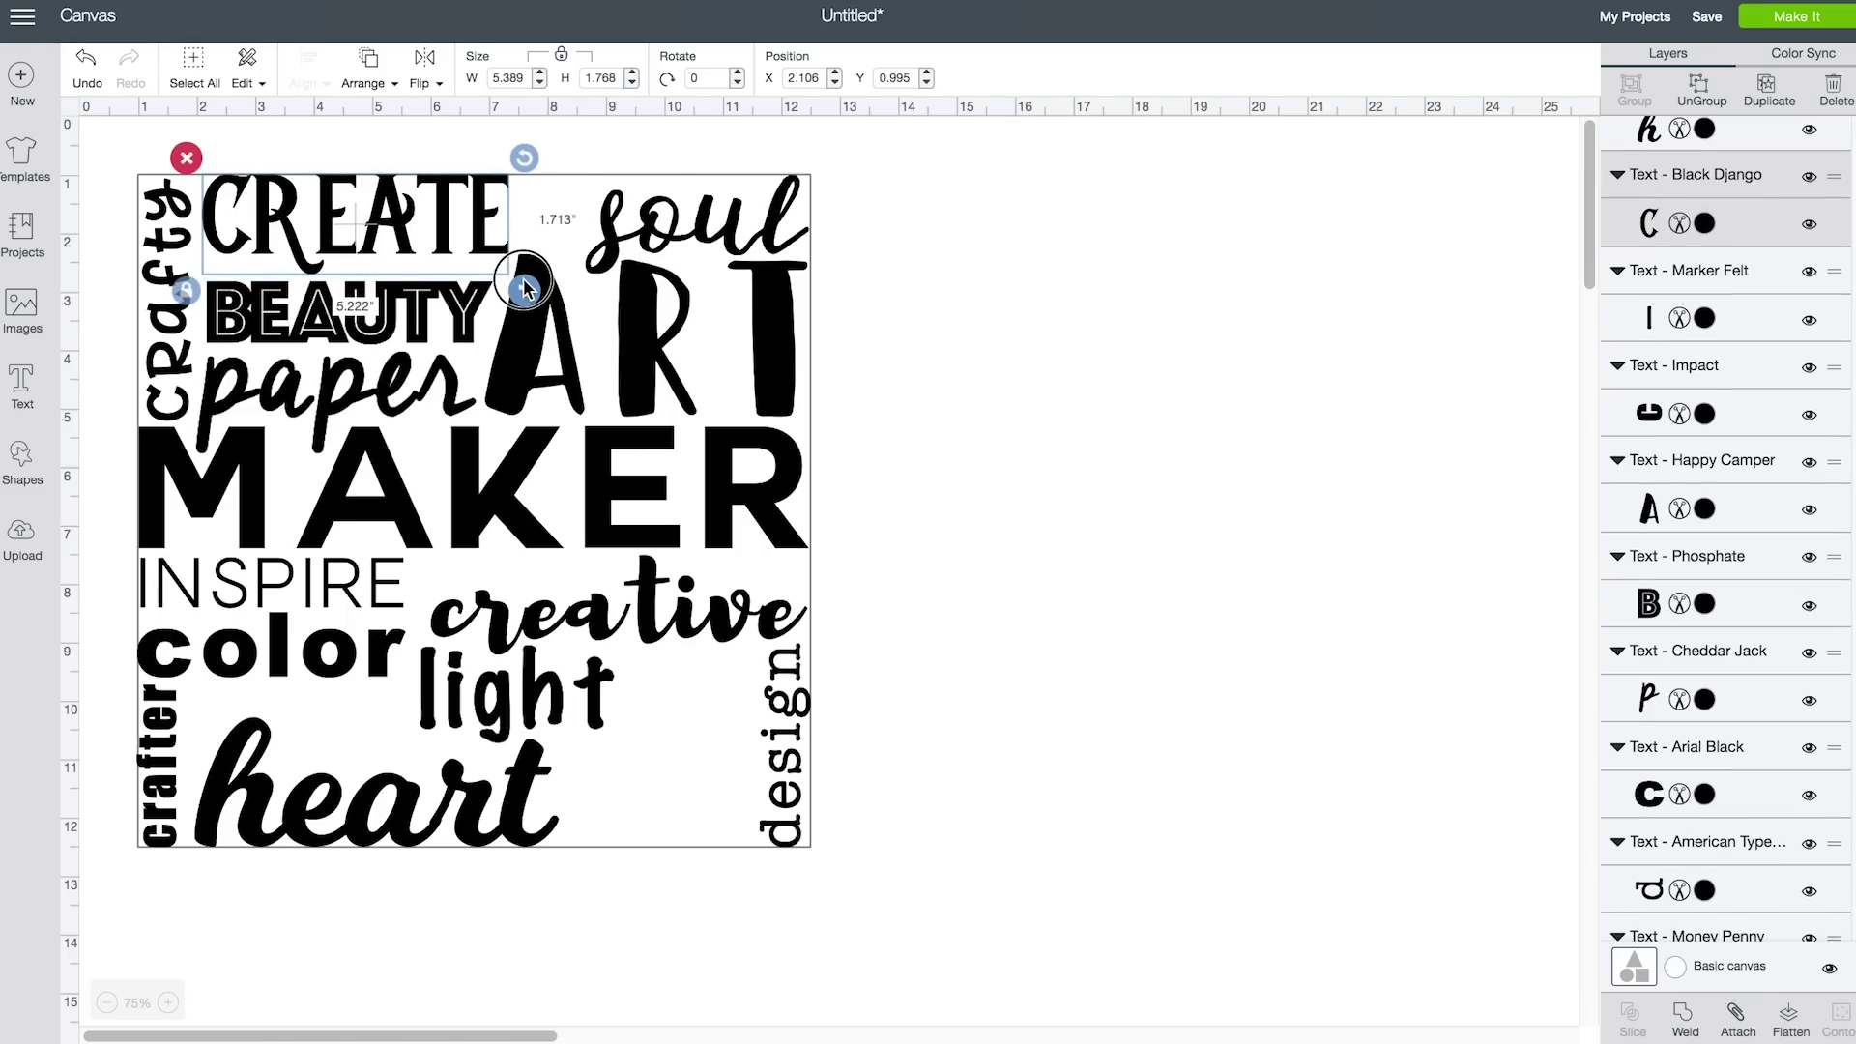
{"action": "left_click", "coordinate": [696, 251]}
{"action": "left_click", "coordinate": [177, 142]}
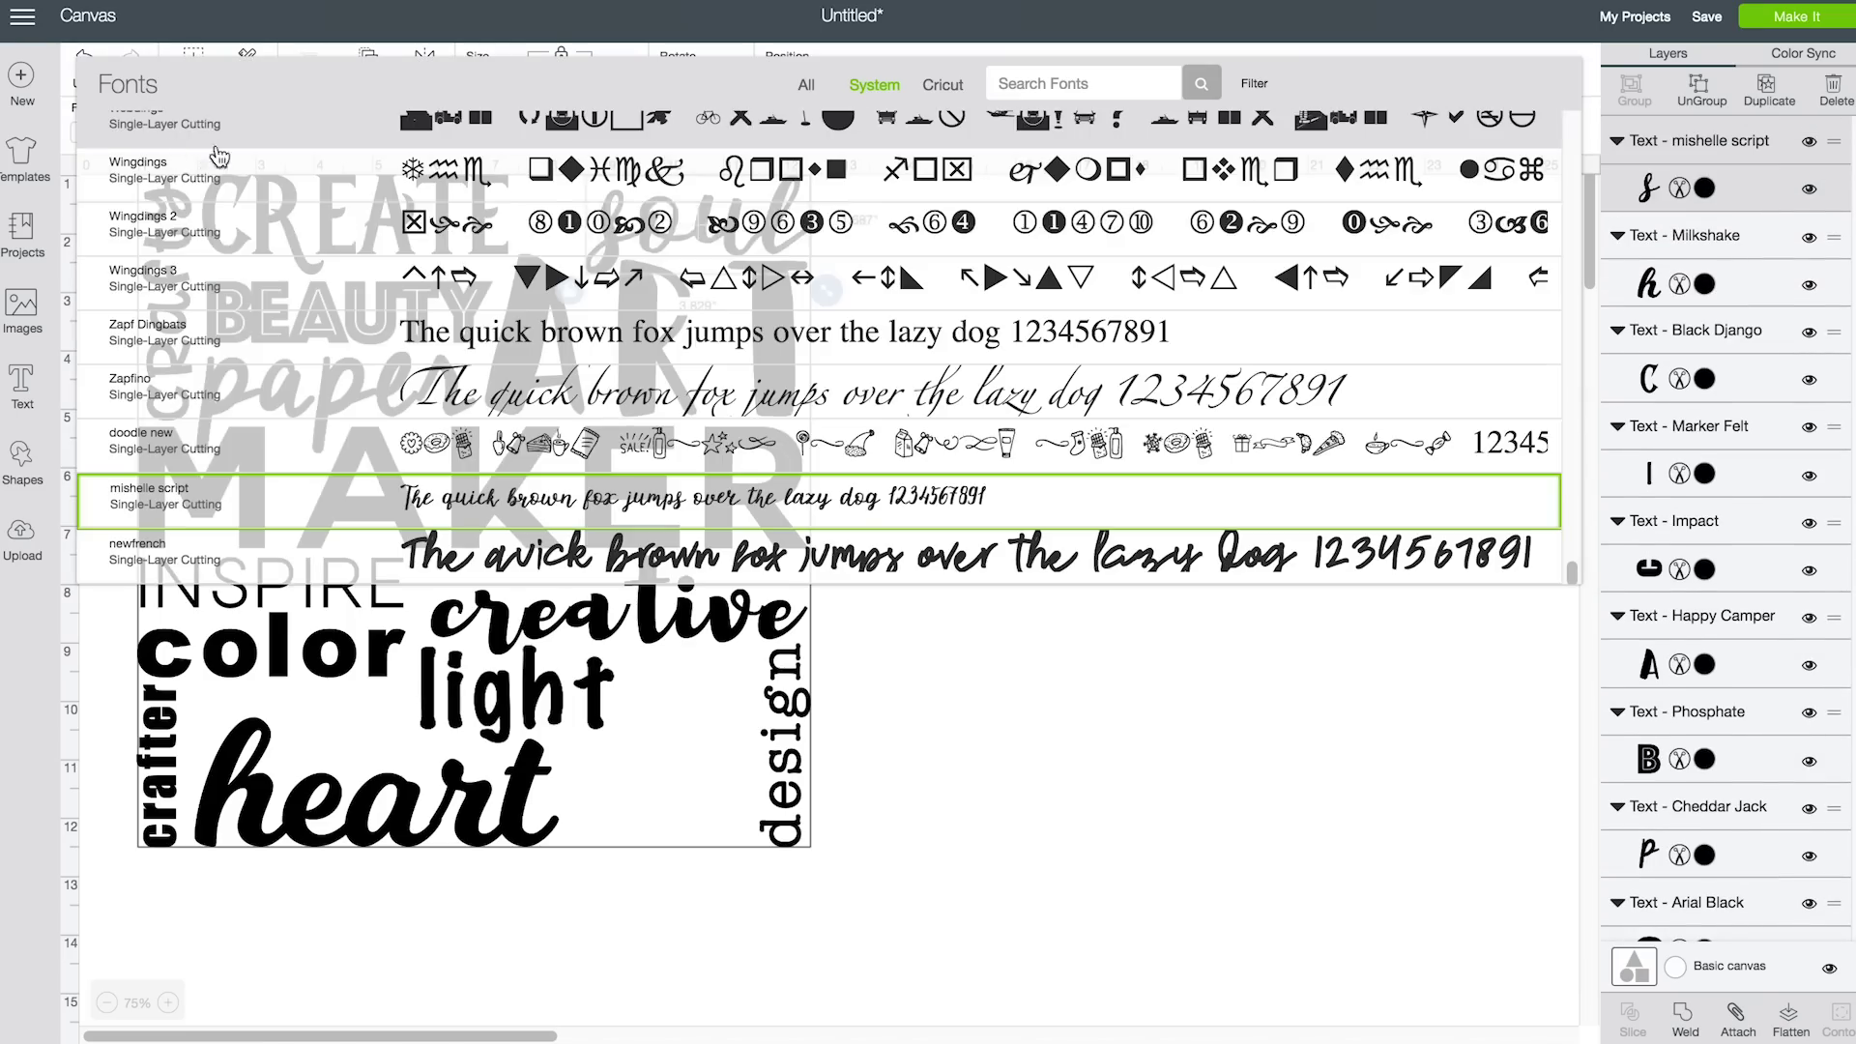
{"action": "scroll", "coordinate": [966, 523], "scroll_direction": "down", "scroll_amount": 5}
{"action": "scroll", "coordinate": [966, 523], "scroll_direction": "up", "scroll_amount": 15}
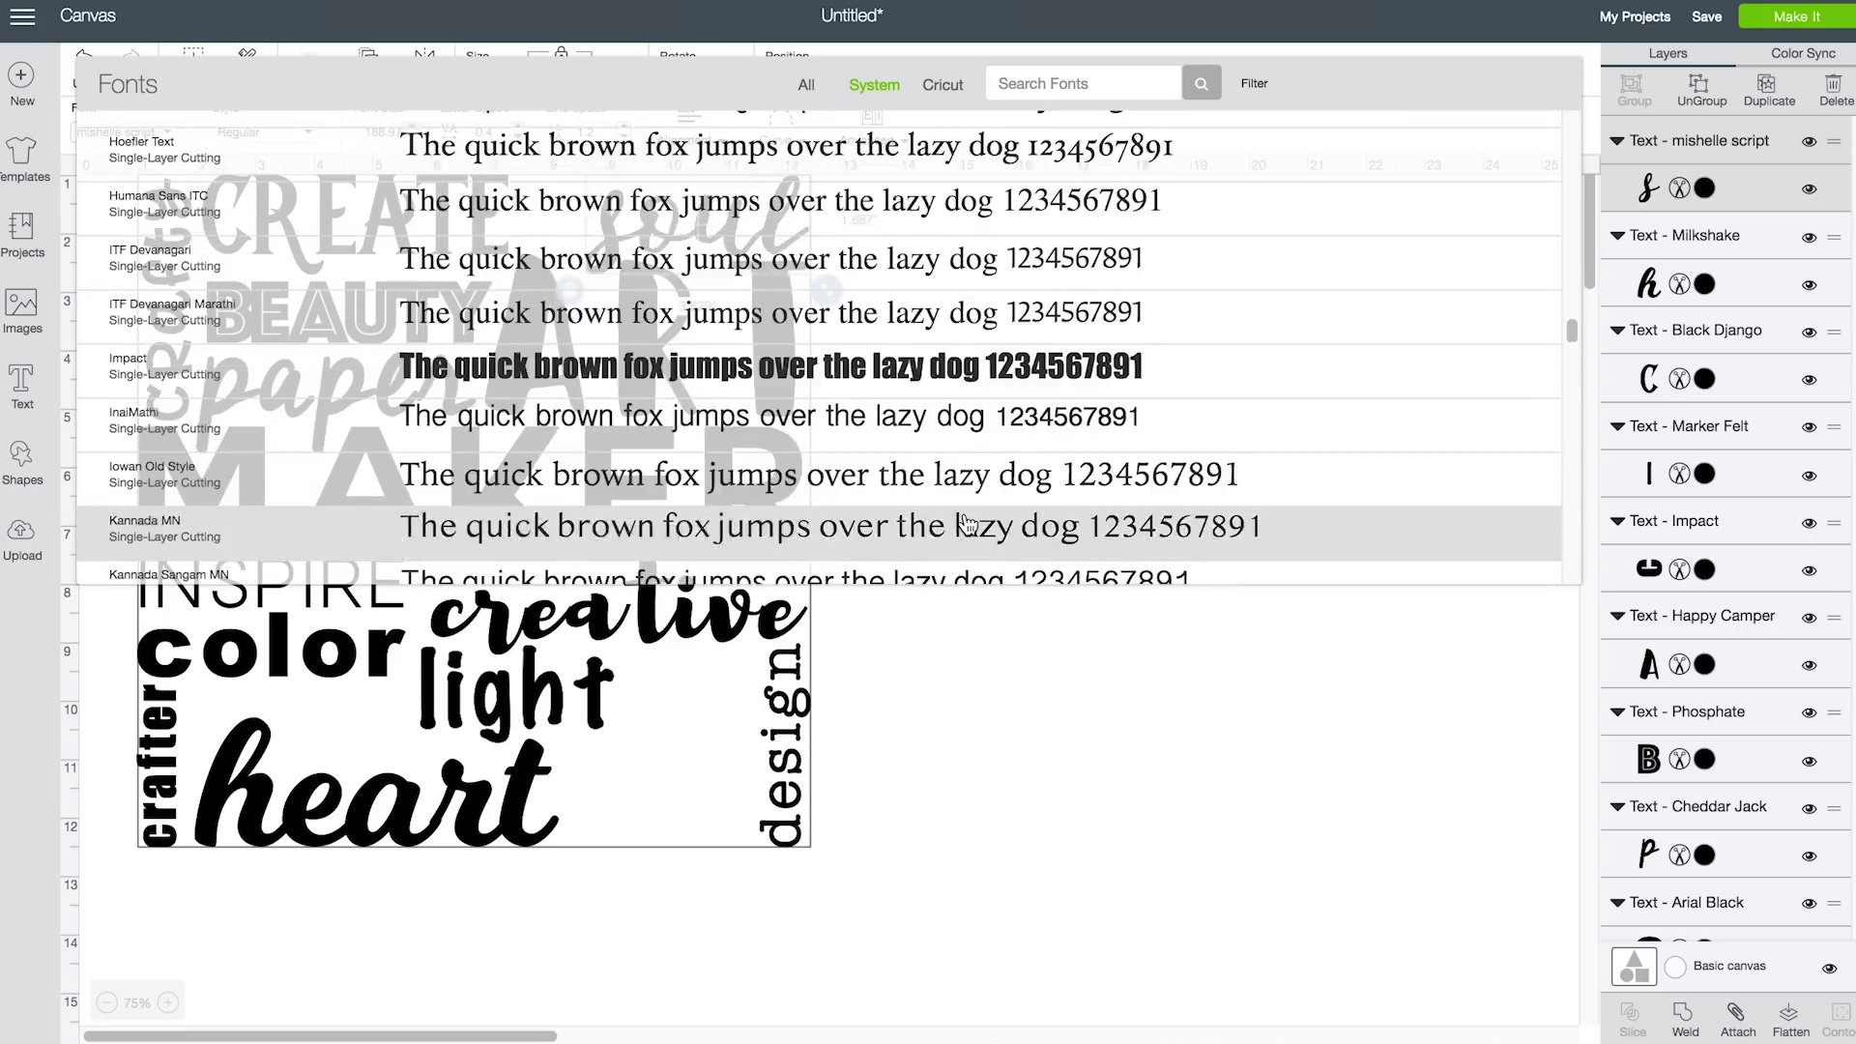
{"action": "scroll", "coordinate": [966, 523], "scroll_direction": "up", "scroll_amount": 5}
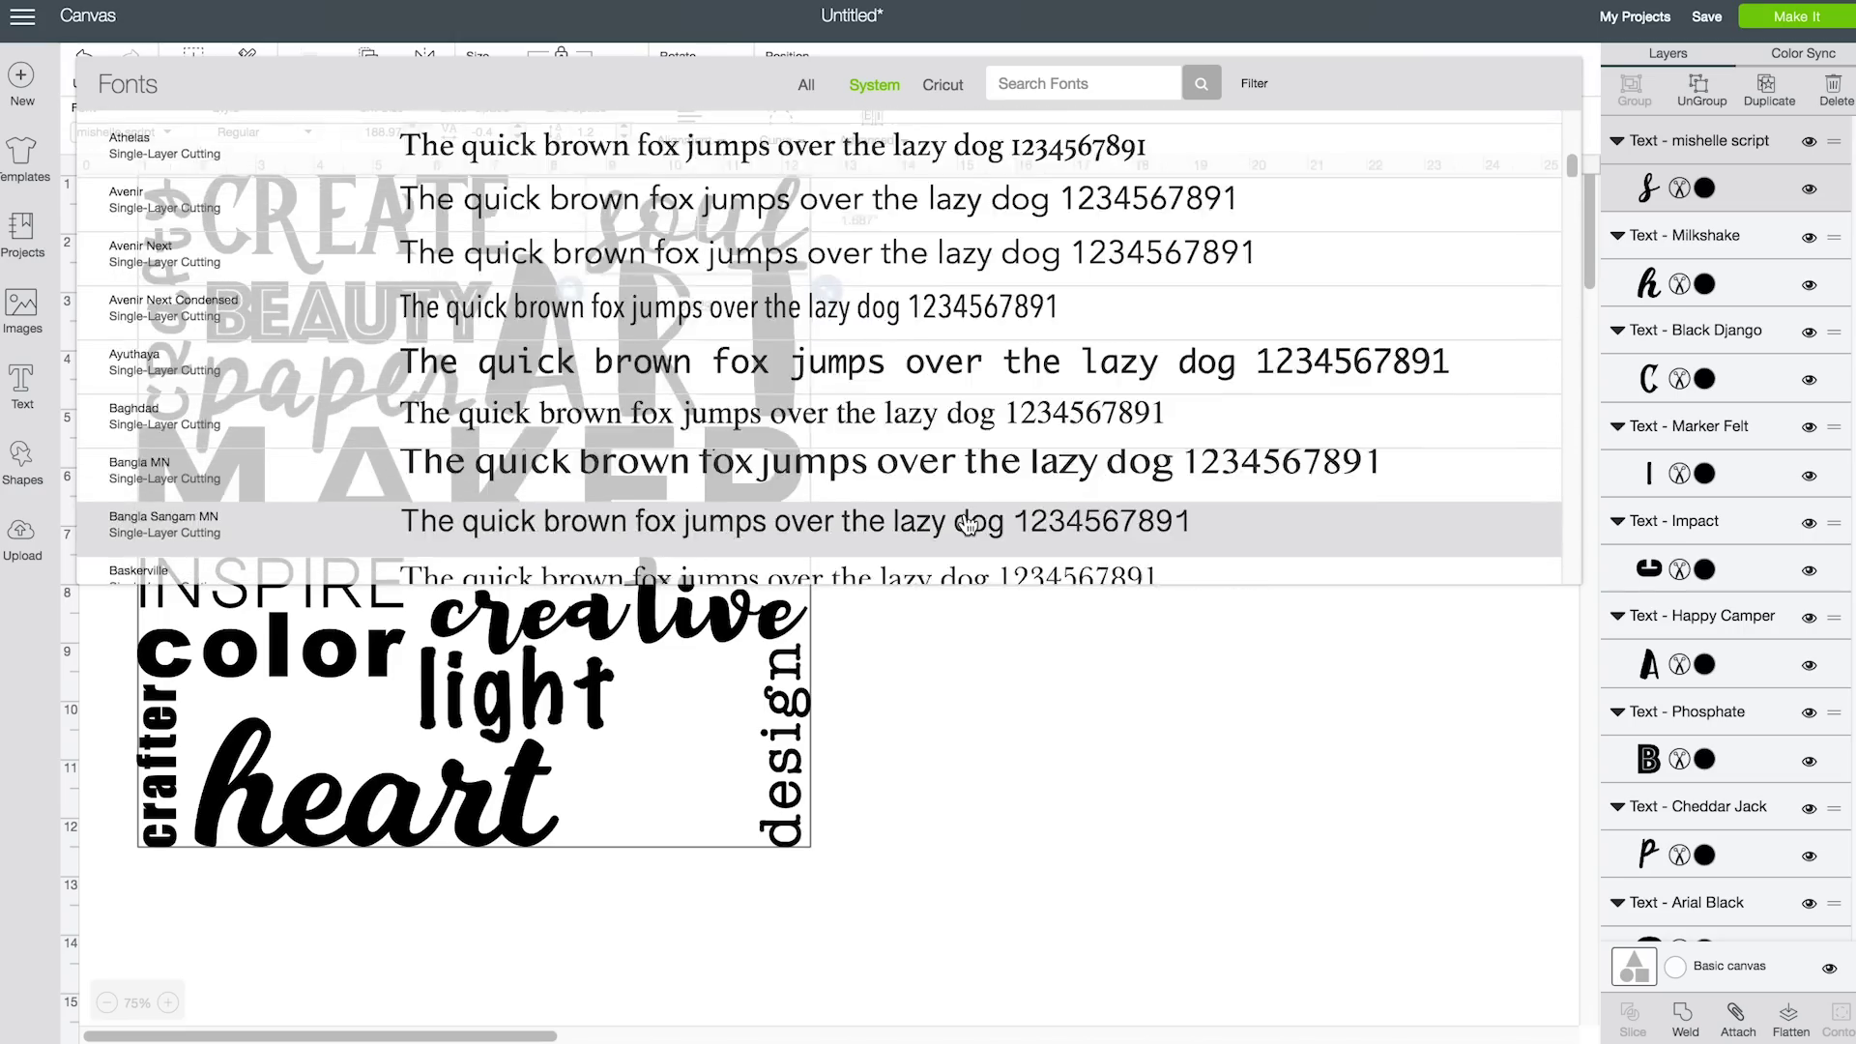
{"action": "left_click", "coordinate": [946, 355]}
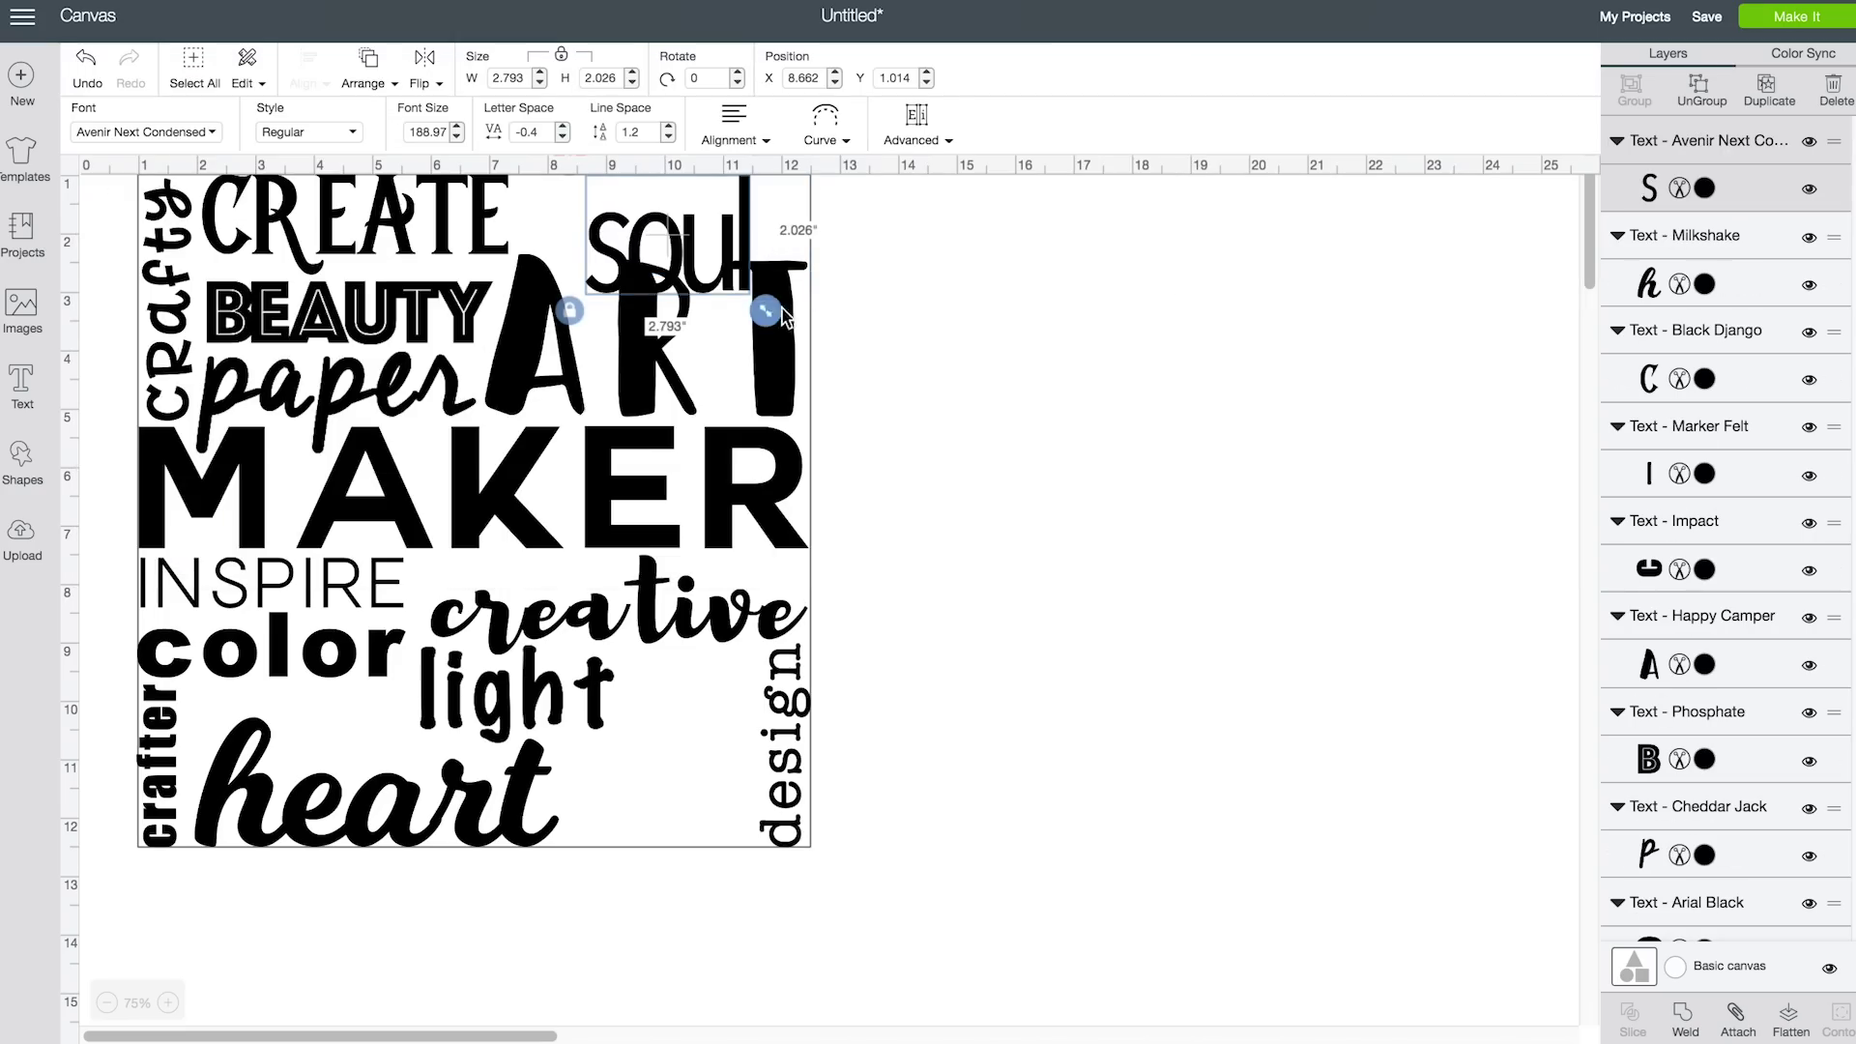
{"action": "key", "text": "Delete"}
{"action": "left_click", "coordinate": [22, 385]}
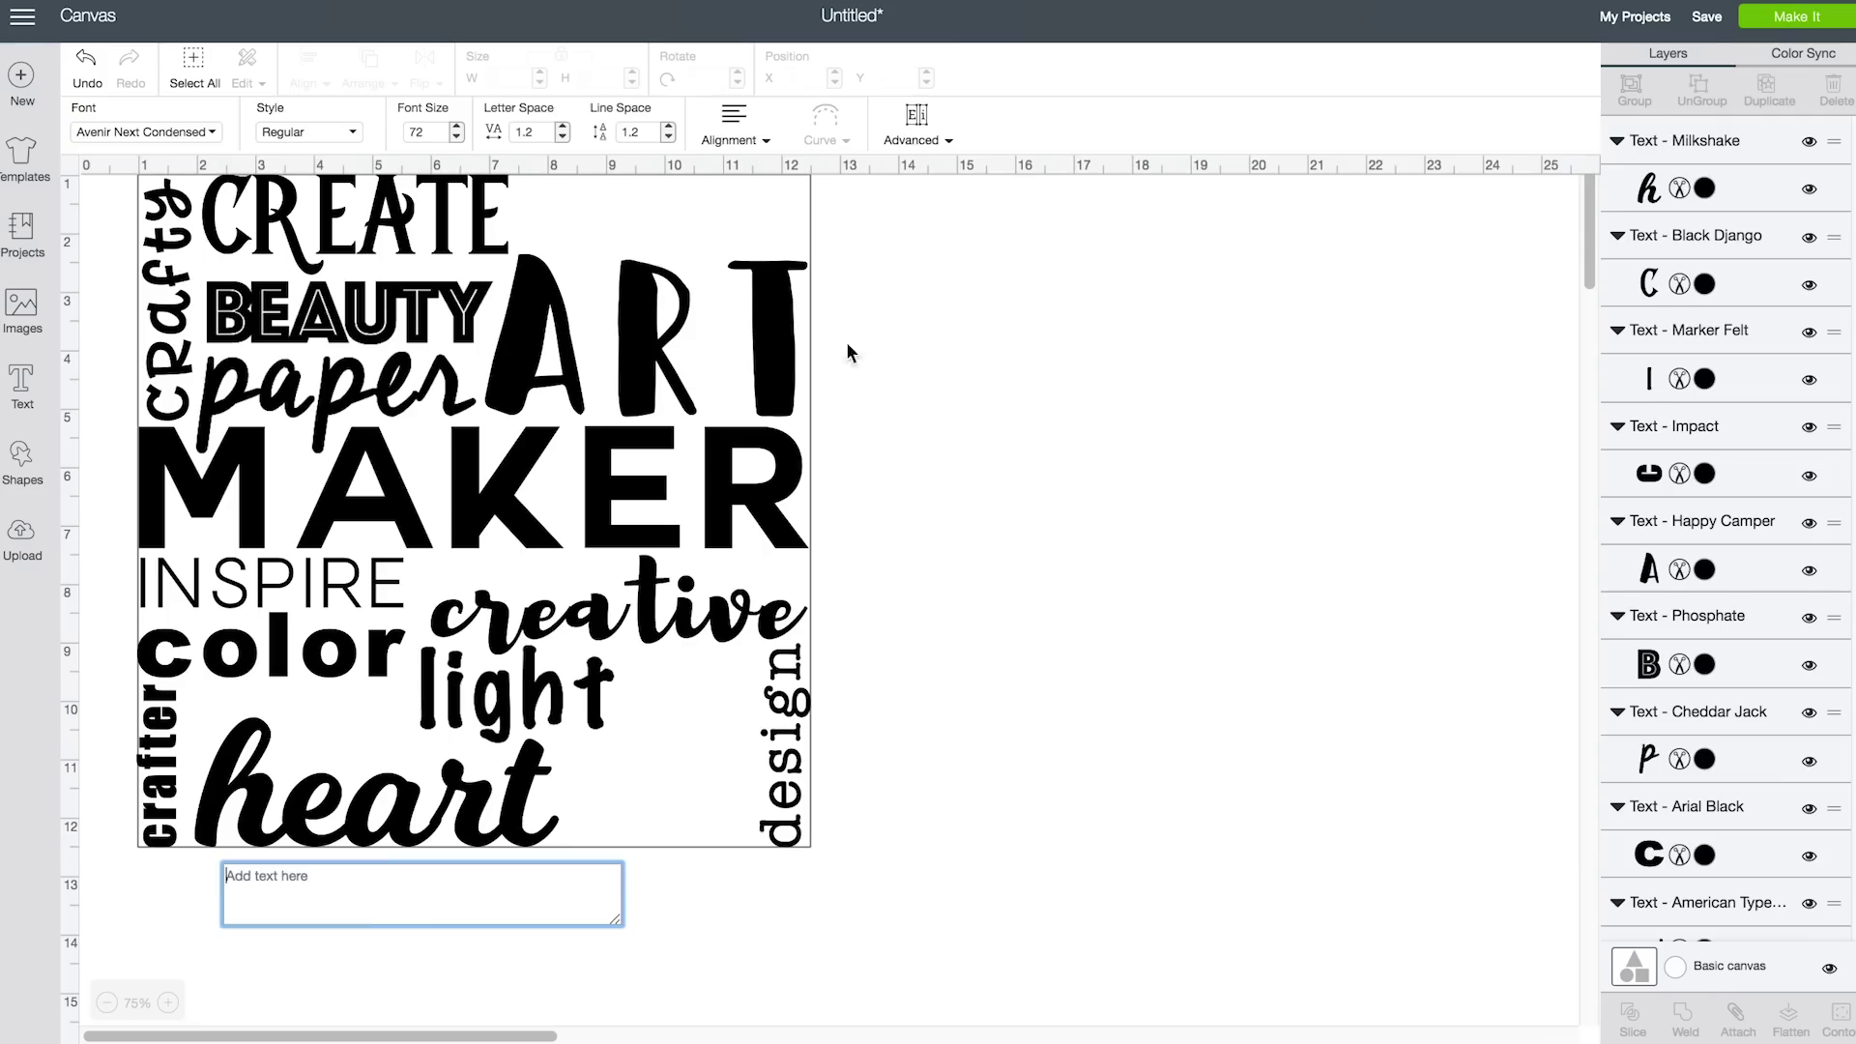
Add SOUL in Couture, about 4.8 inches wide, beside CREATE in the top-right corner
{"action": "type", "text": "SOUL"}
{"action": "left_click_drag", "start_coordinate": [367, 821], "coordinate": [727, 240]}
{"action": "left_click", "coordinate": [212, 134]}
{"action": "left_click", "coordinate": [232, 333]}
{"action": "left_click", "coordinate": [166, 137]}
{"action": "scroll", "coordinate": [611, 370], "scroll_direction": "down", "scroll_amount": 5}
{"action": "scroll", "coordinate": [610, 370], "scroll_direction": "down", "scroll_amount": 5}
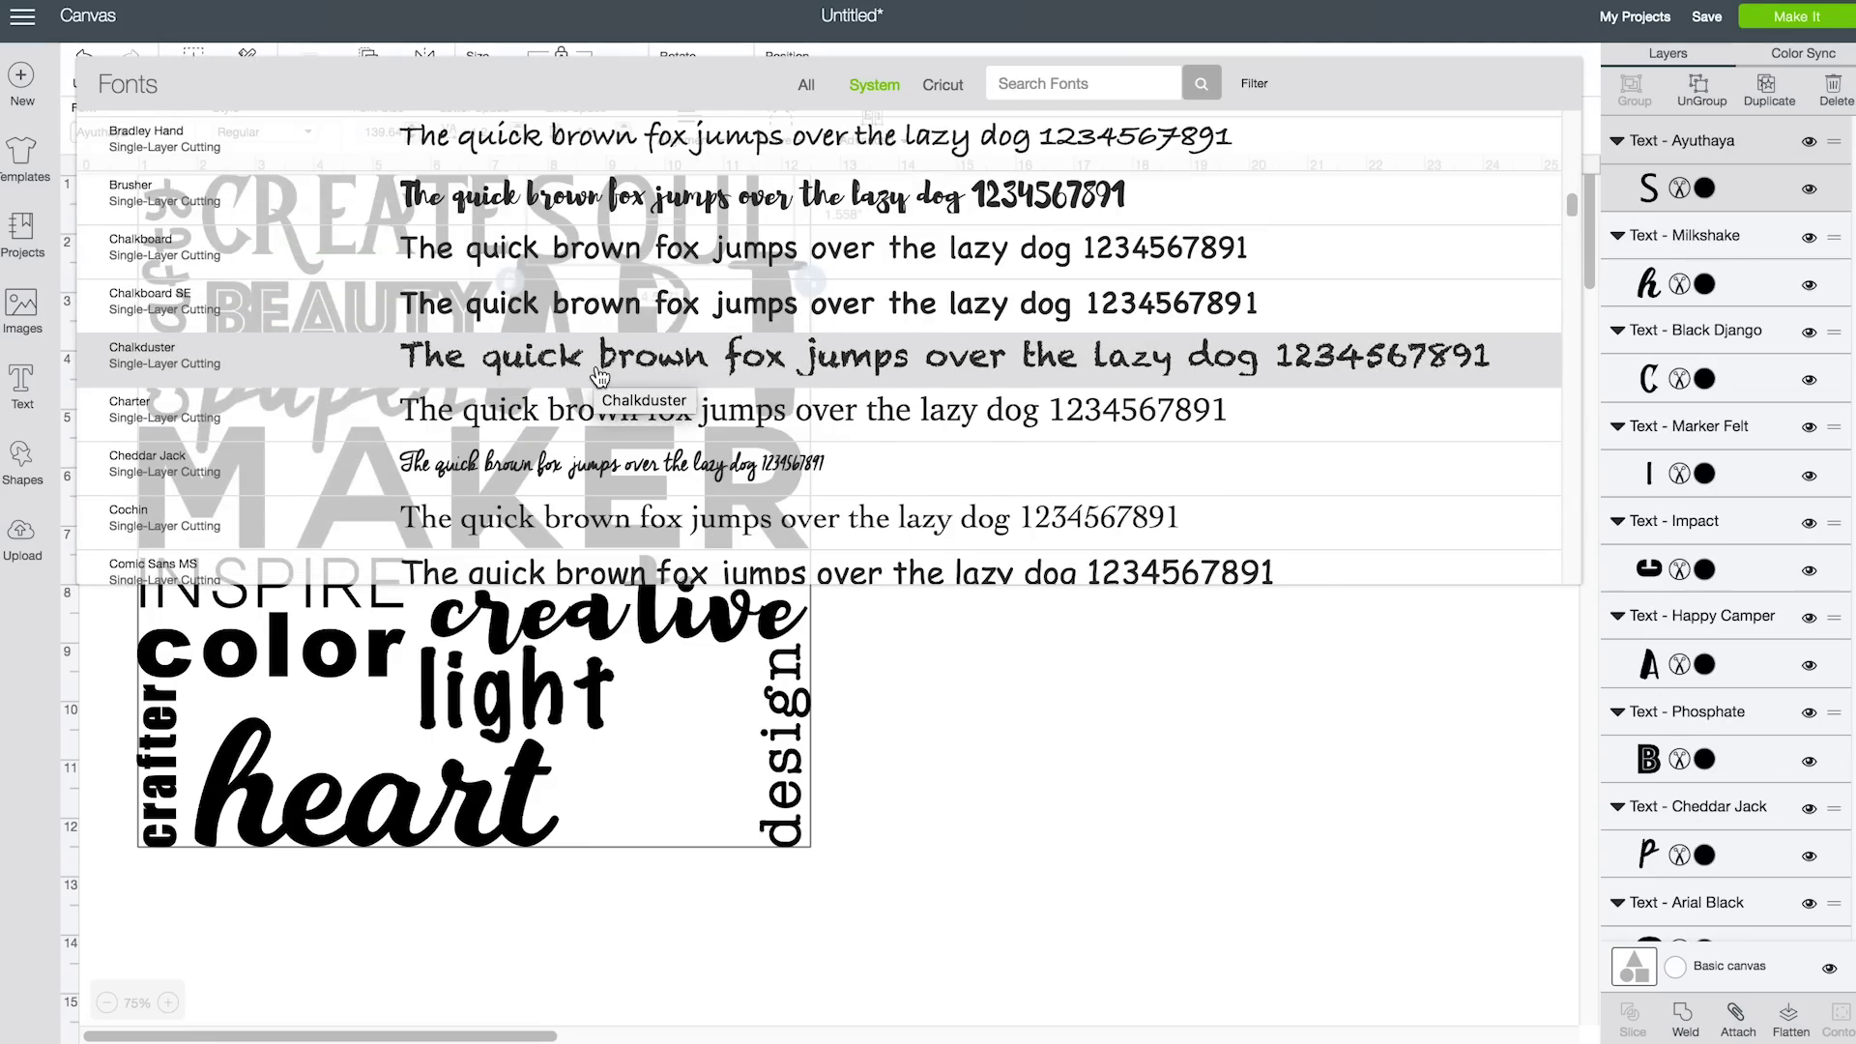
{"action": "scroll", "coordinate": [599, 375], "scroll_direction": "down", "scroll_amount": 5}
{"action": "left_click", "coordinate": [599, 319]}
{"action": "left_click_drag", "start_coordinate": [867, 275], "coordinate": [817, 253]}
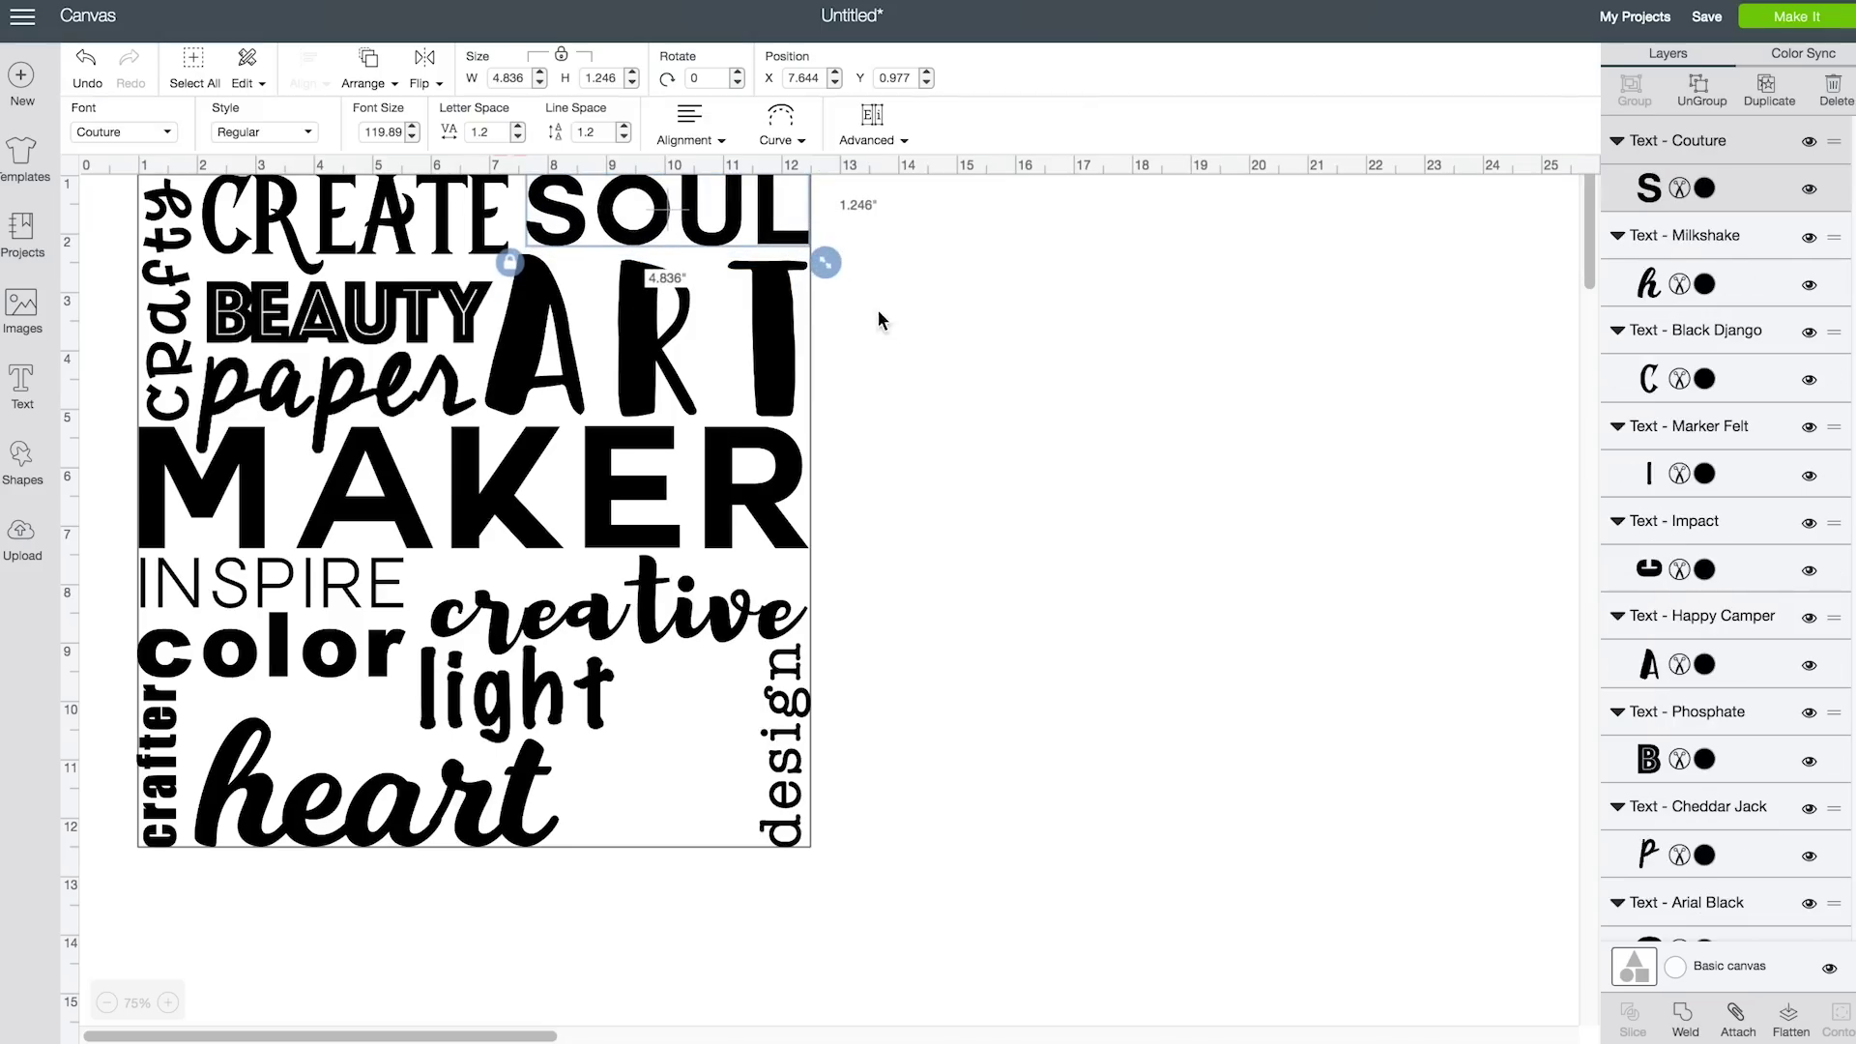
{"action": "left_click", "coordinate": [679, 843]}
{"action": "left_click", "coordinate": [22, 382]}
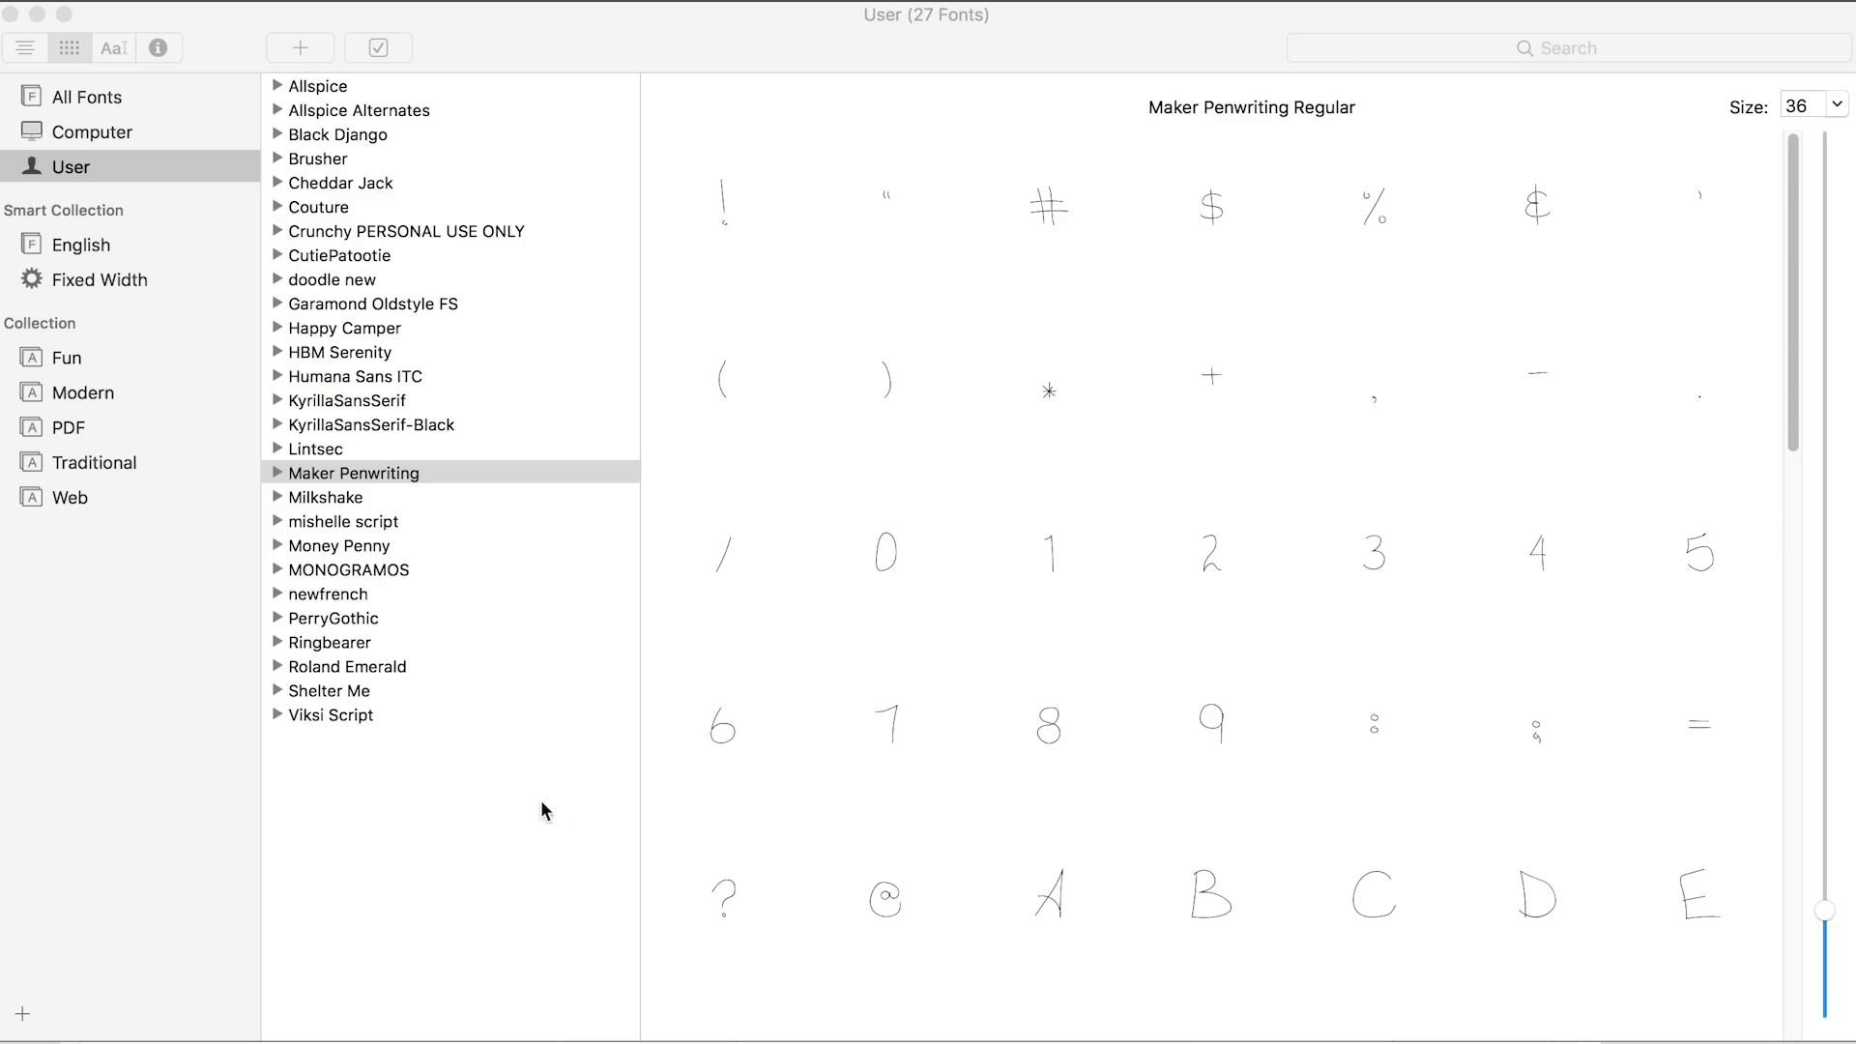
Preview Milkshake, mishelle script, Money Penny, MONOGRAMOS, newfrench, PerryGothic and Ringbearer in Font Book
{"action": "left_click", "coordinate": [337, 504]}
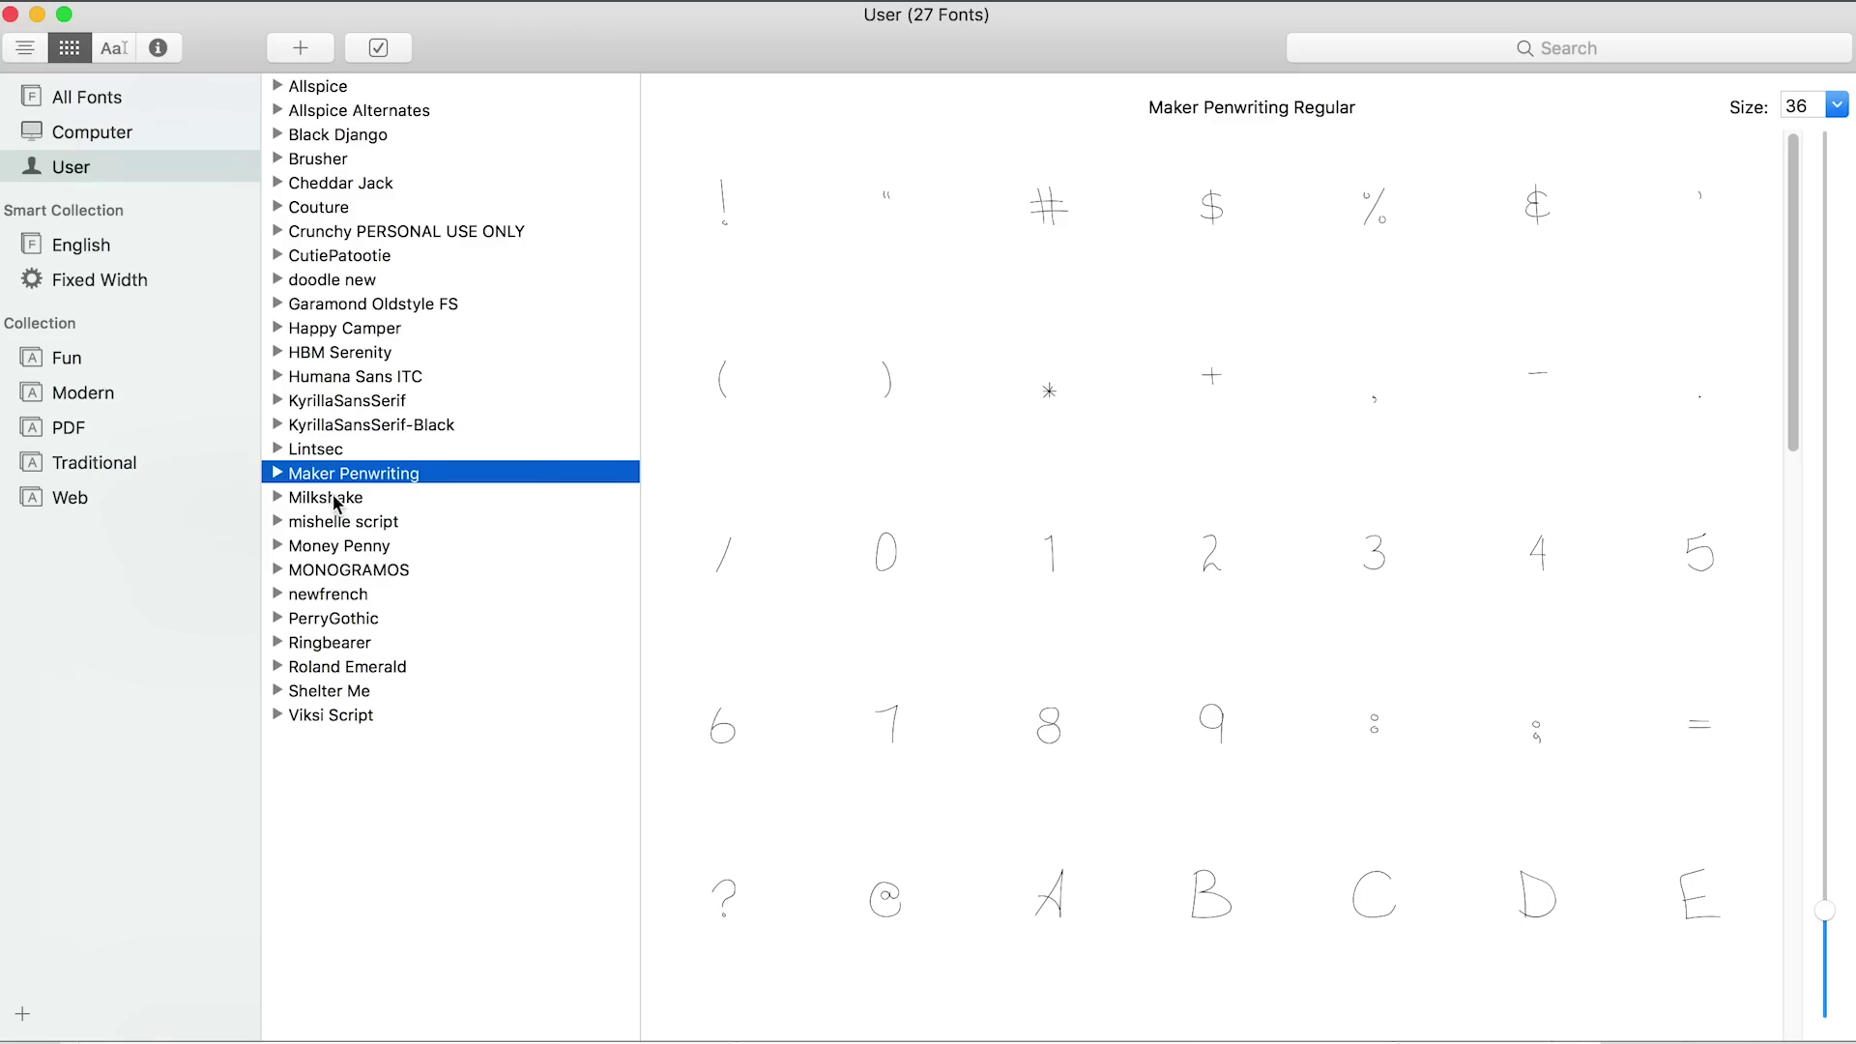
{"action": "left_click", "coordinate": [329, 499]}
{"action": "left_click", "coordinate": [330, 523]}
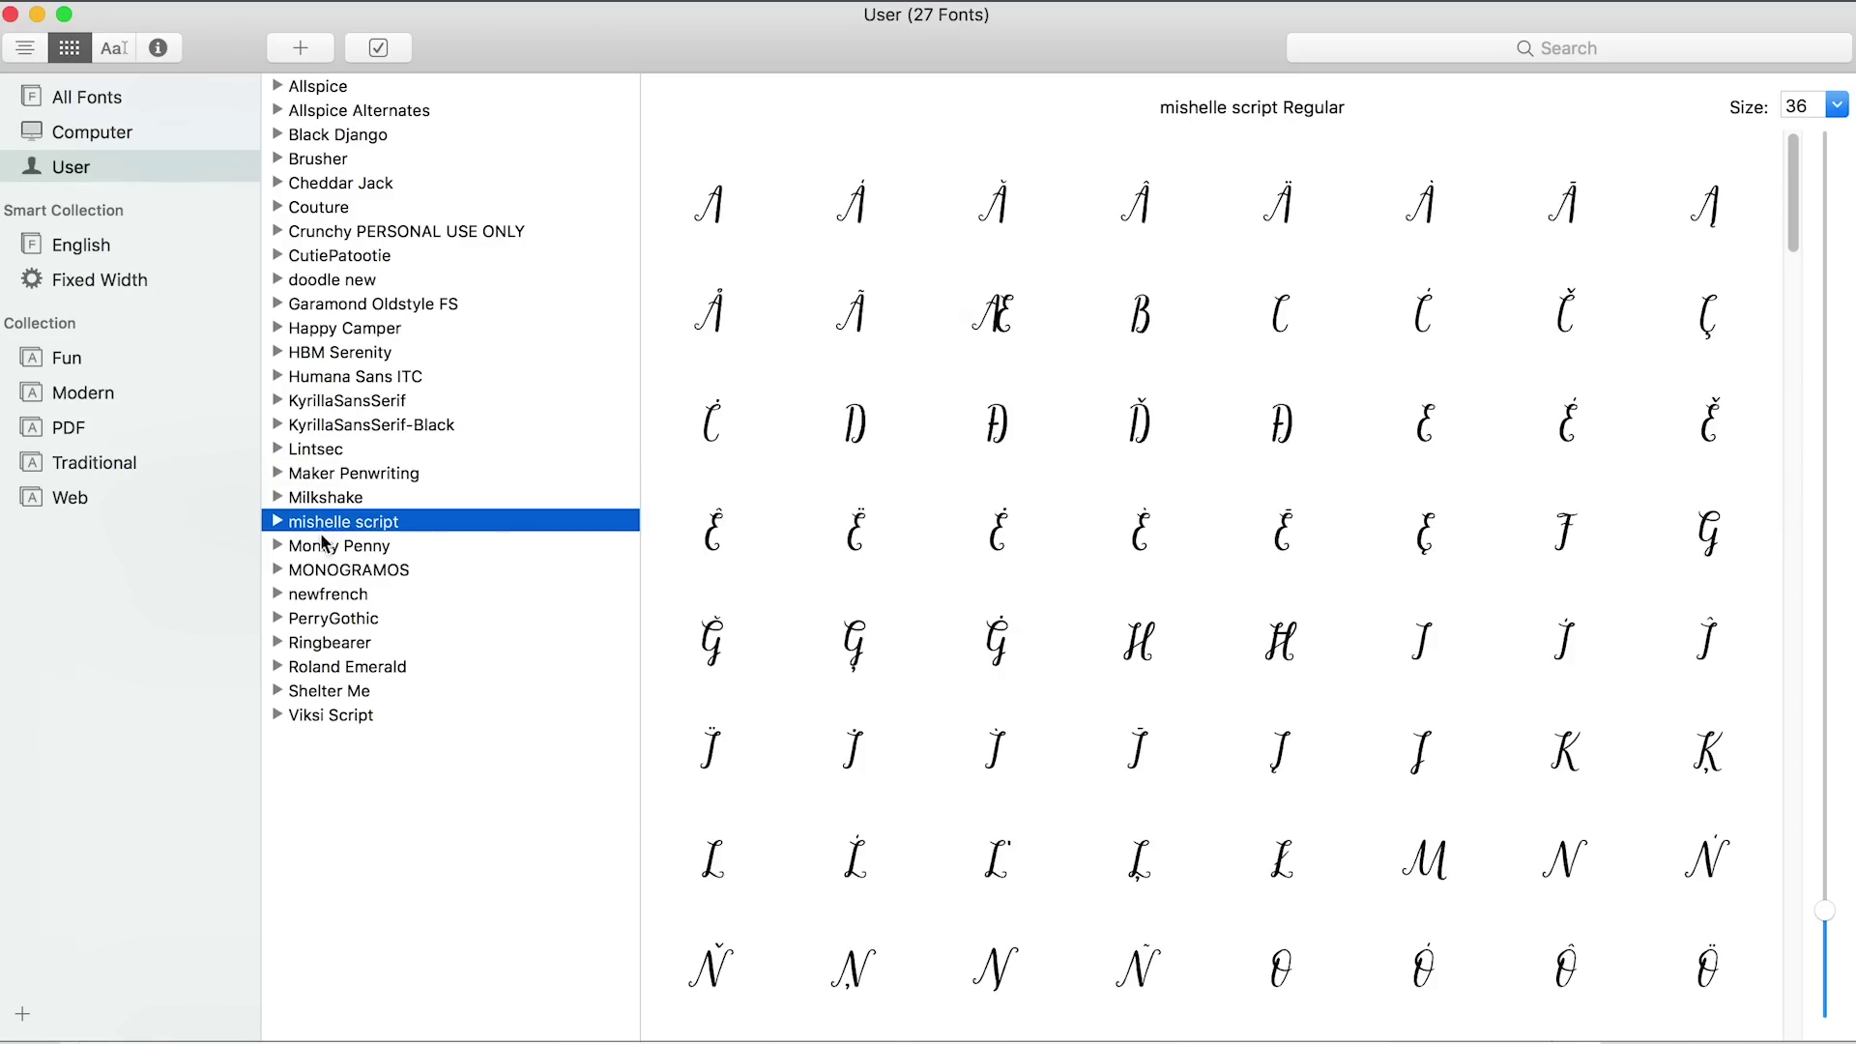
{"action": "left_click", "coordinate": [322, 547]}
{"action": "left_click", "coordinate": [324, 572]}
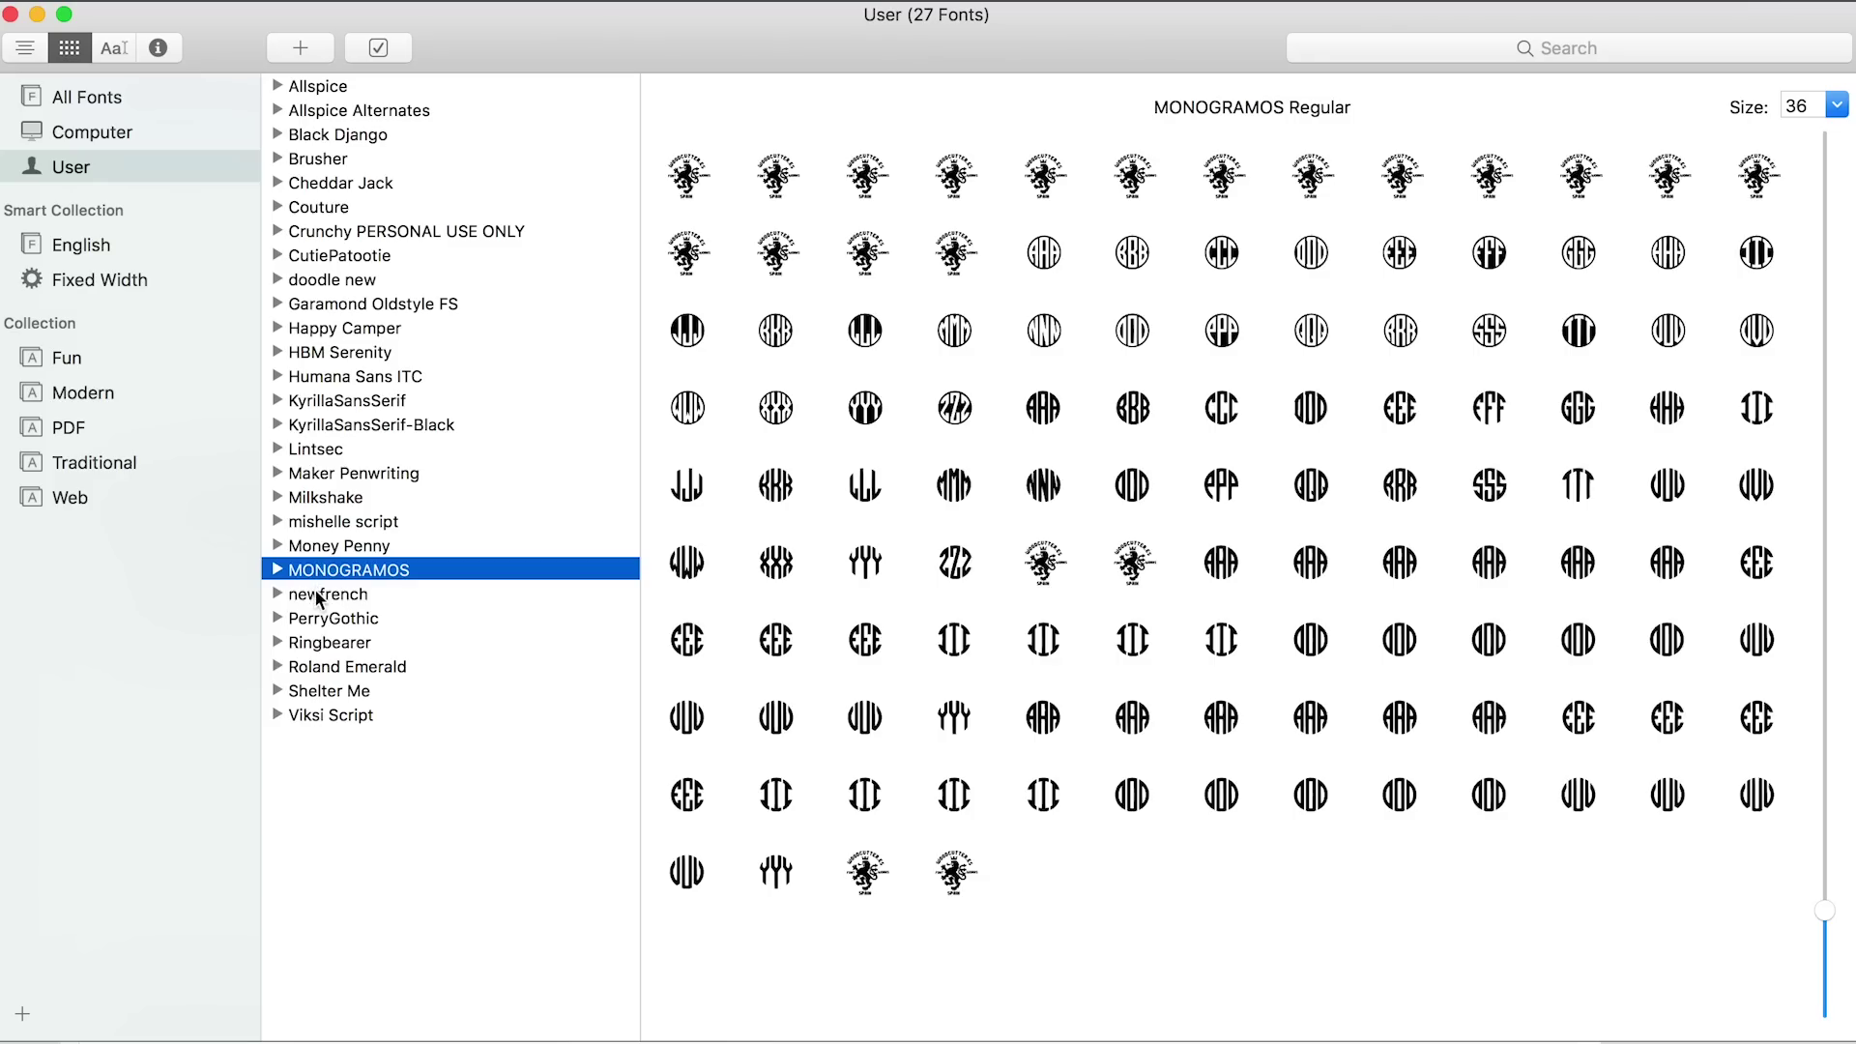
{"action": "left_click", "coordinate": [316, 592]}
{"action": "left_click", "coordinate": [317, 619]}
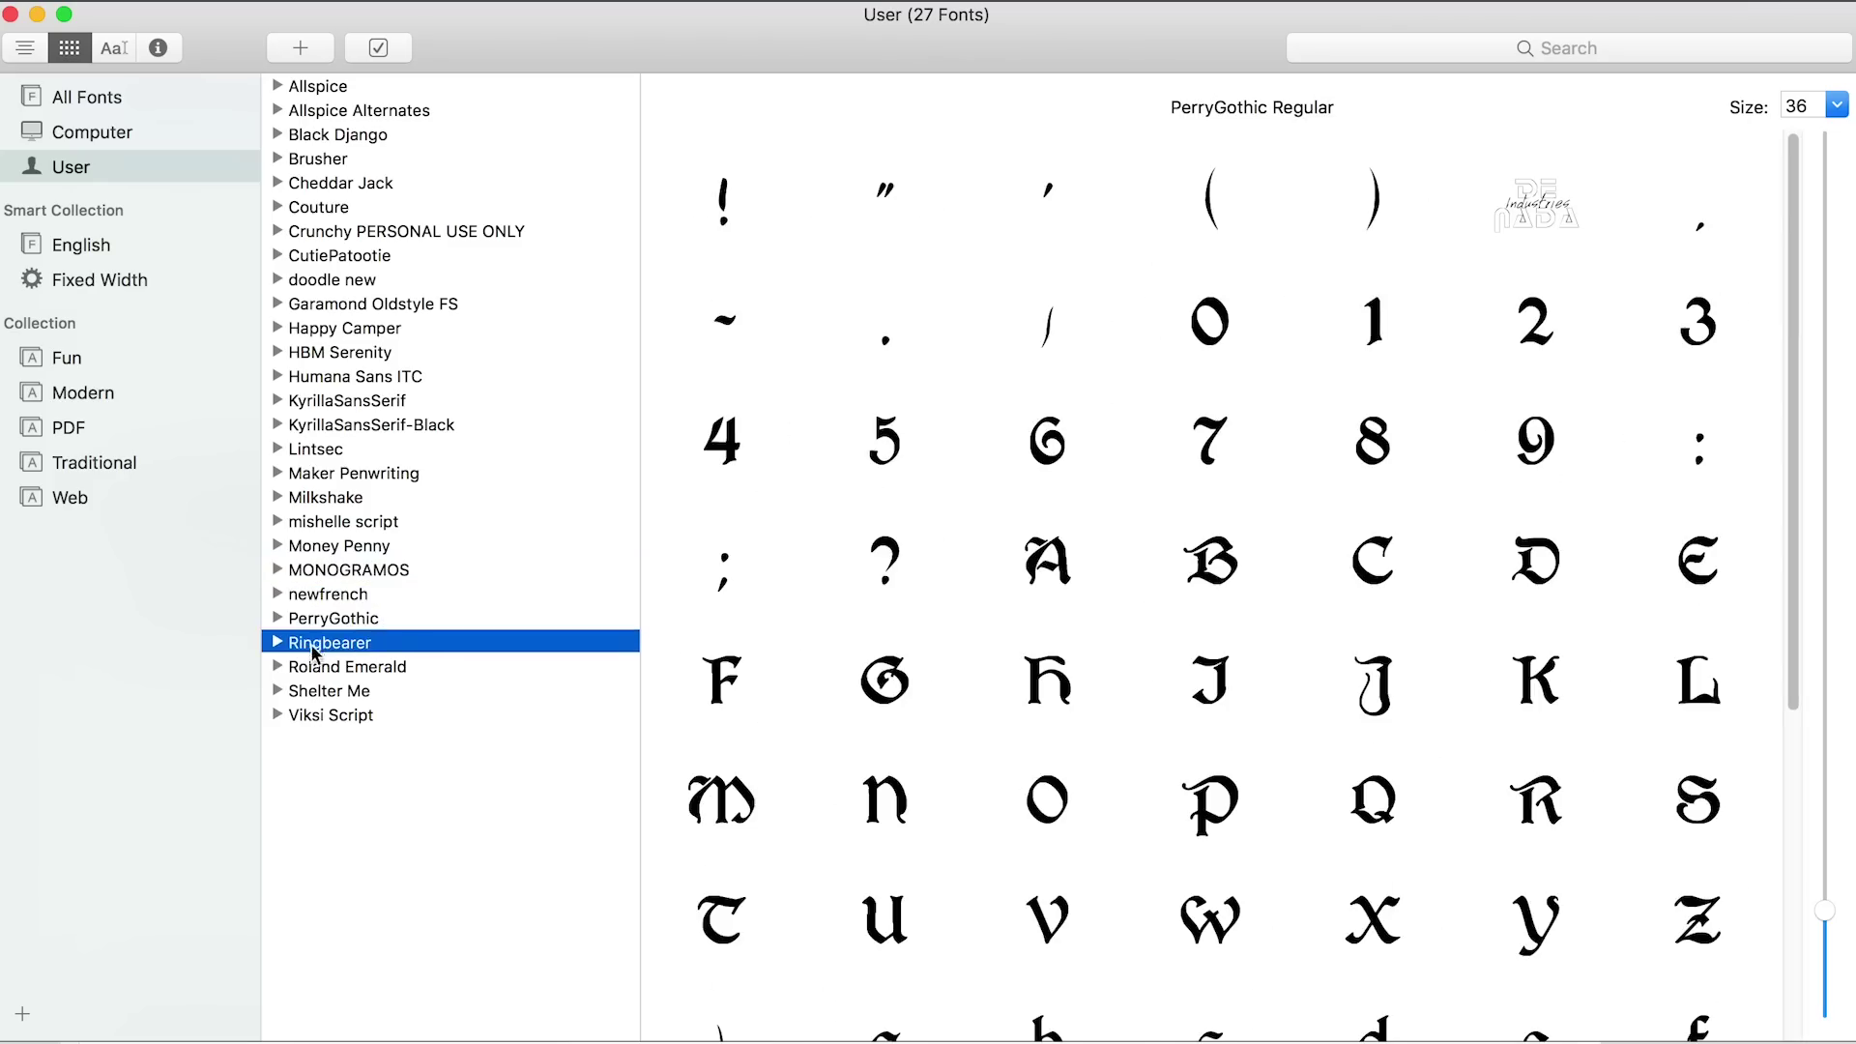
{"action": "left_click", "coordinate": [315, 642]}
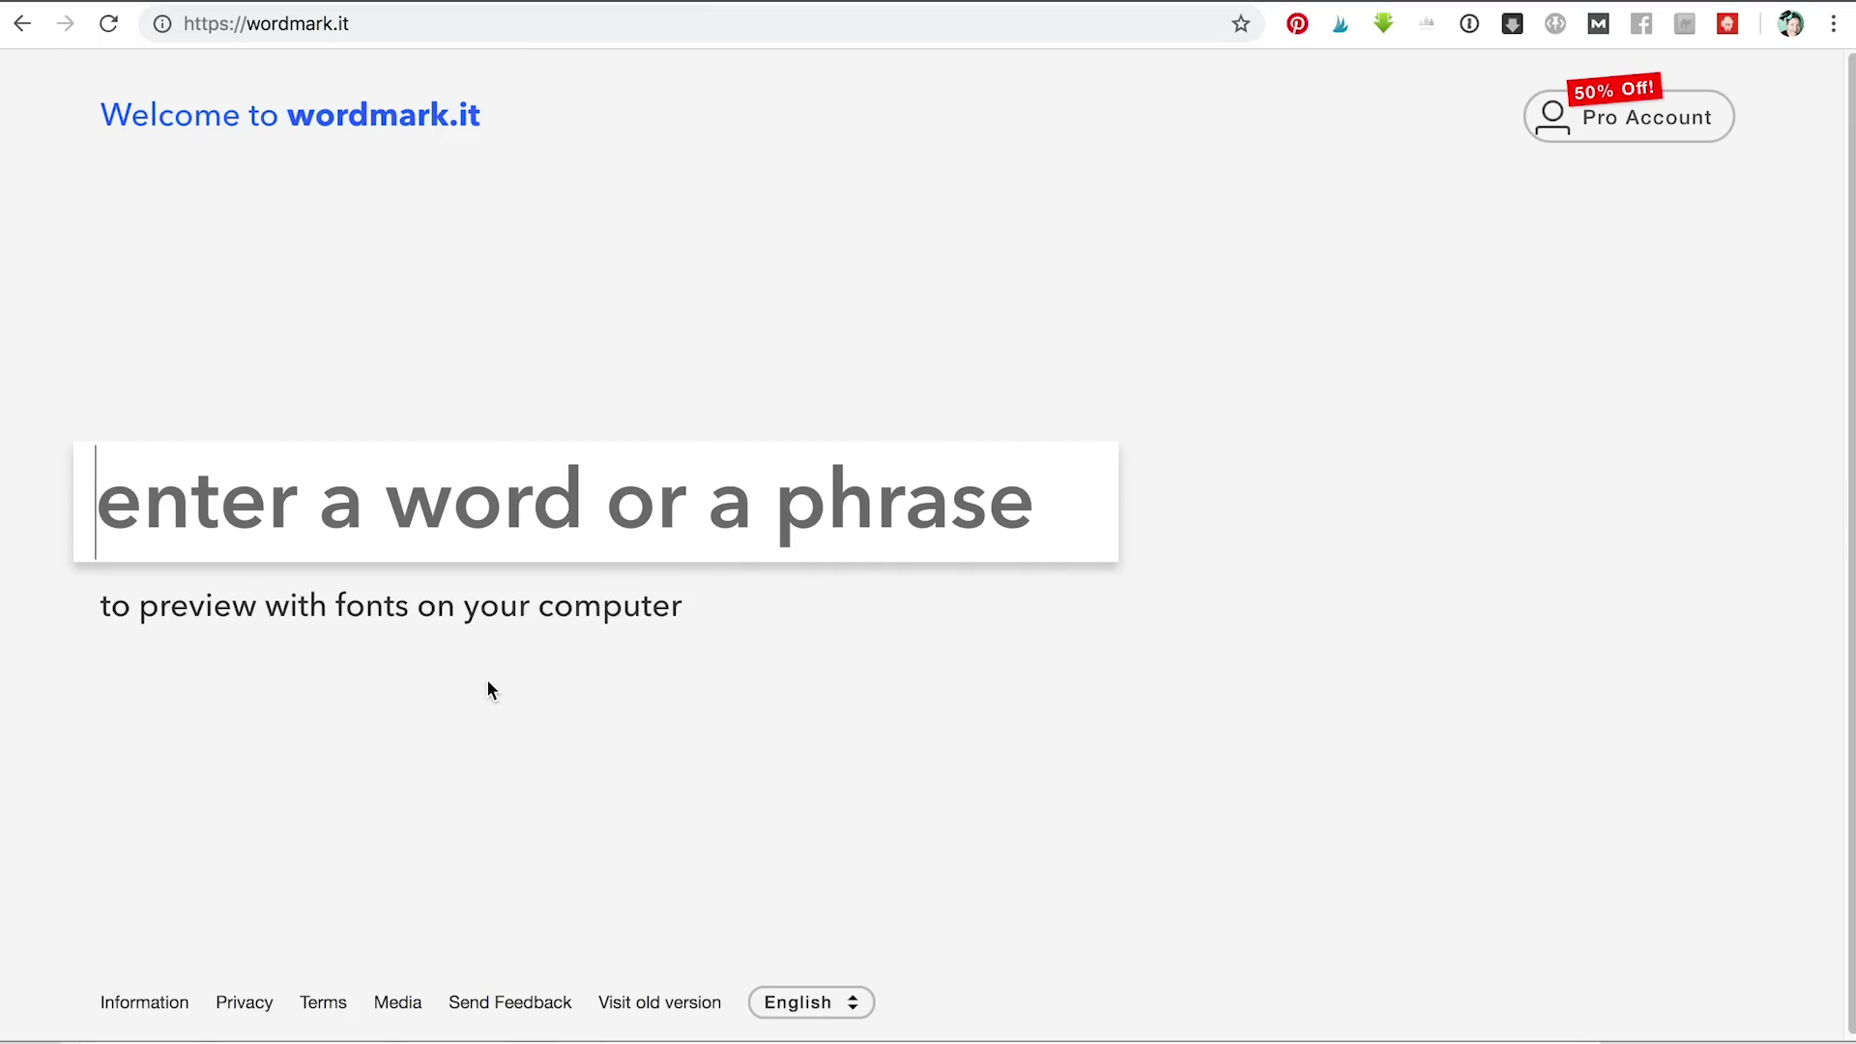
Enter 'Maker' in wordmark.it and scroll through its previews in every installed font
{"action": "type", "text": "Maker"}
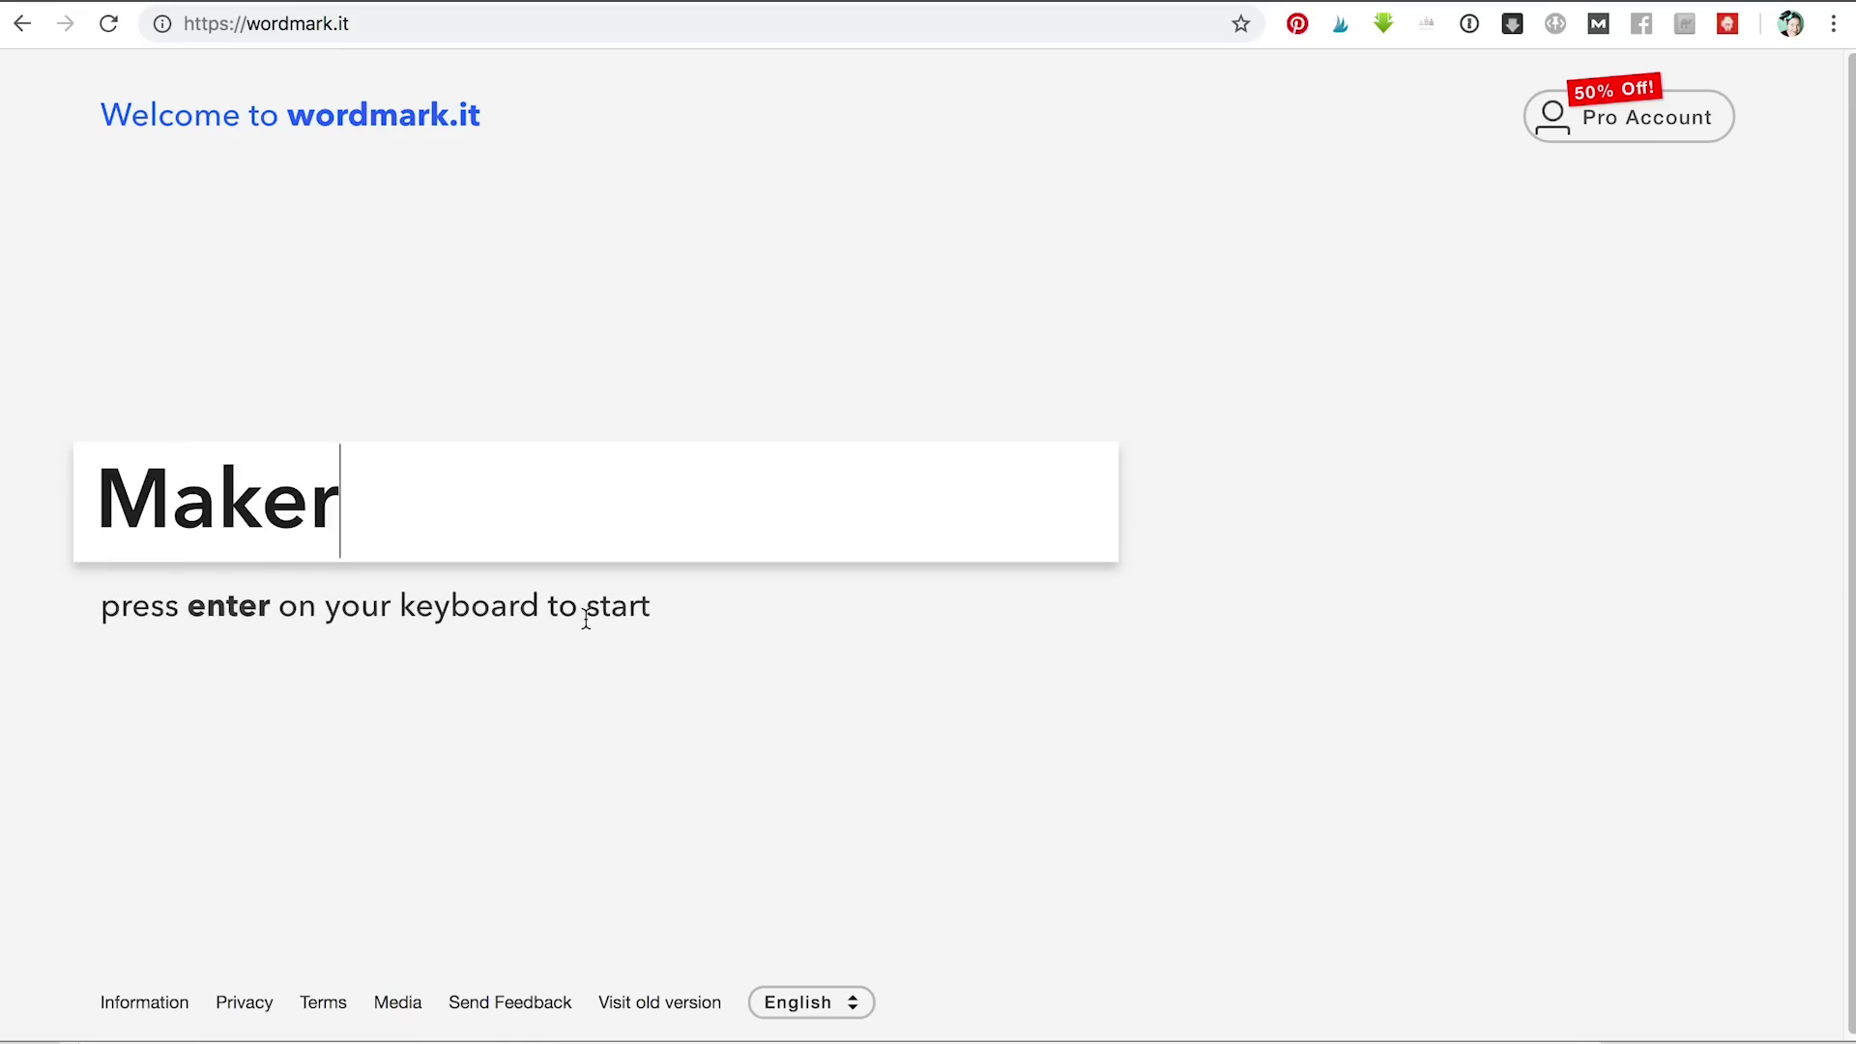
{"action": "key", "text": "Return"}
{"action": "scroll", "coordinate": [1192, 559], "scroll_direction": "down", "scroll_amount": 3}
{"action": "scroll", "coordinate": [1190, 558], "scroll_direction": "down", "scroll_amount": 8}
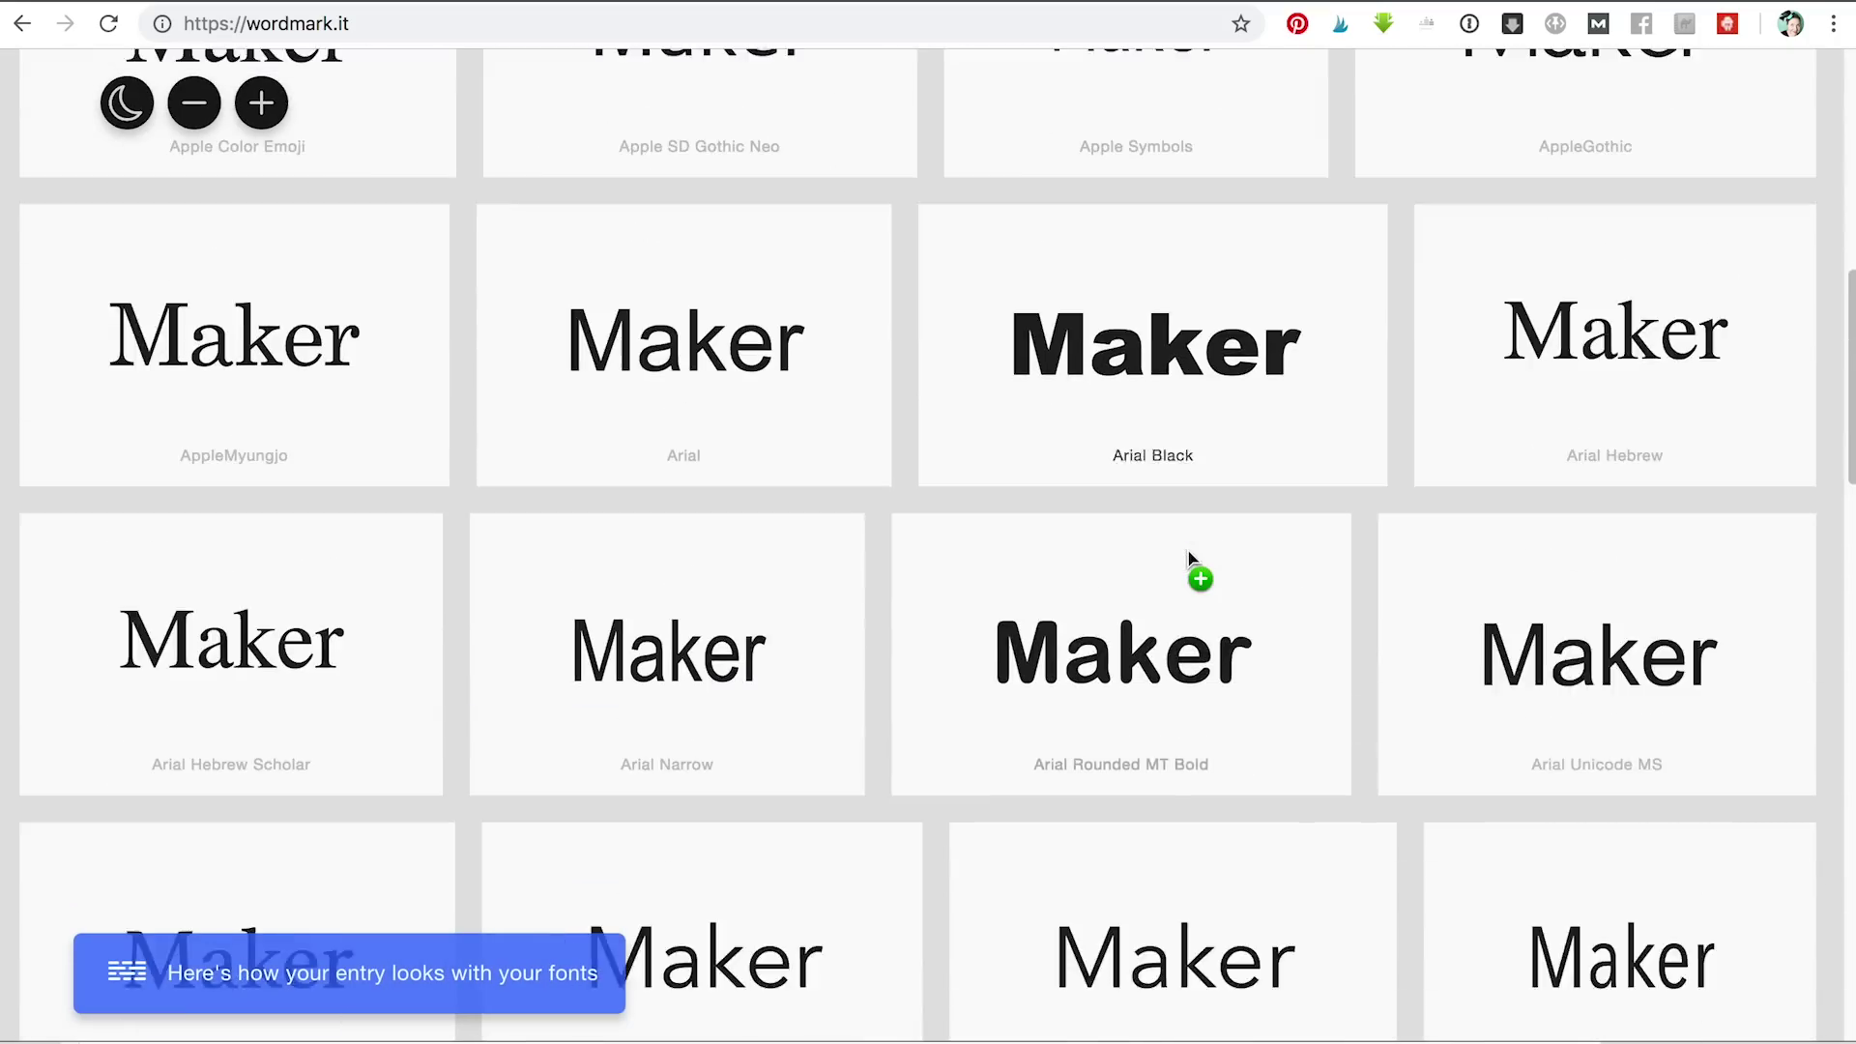
{"action": "scroll", "coordinate": [1190, 559], "scroll_direction": "down", "scroll_amount": 12}
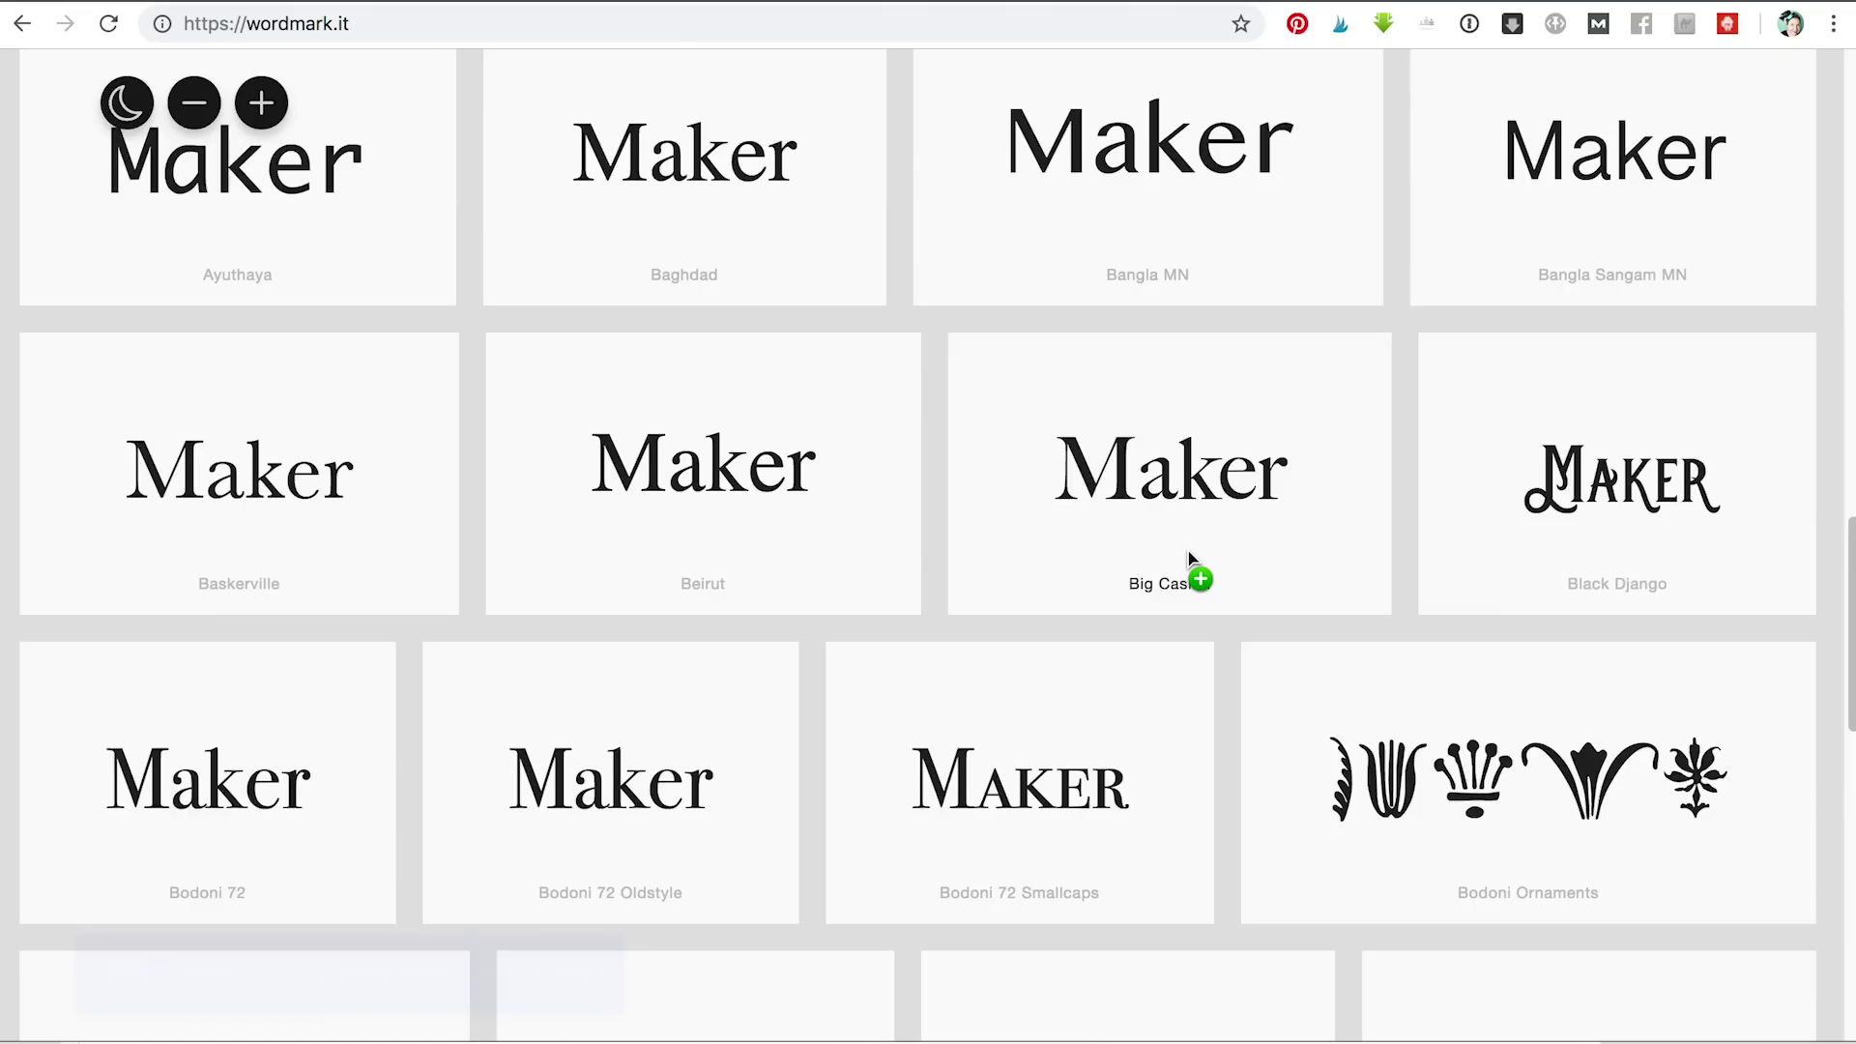
{"action": "scroll", "coordinate": [1190, 559], "scroll_direction": "down", "scroll_amount": 10}
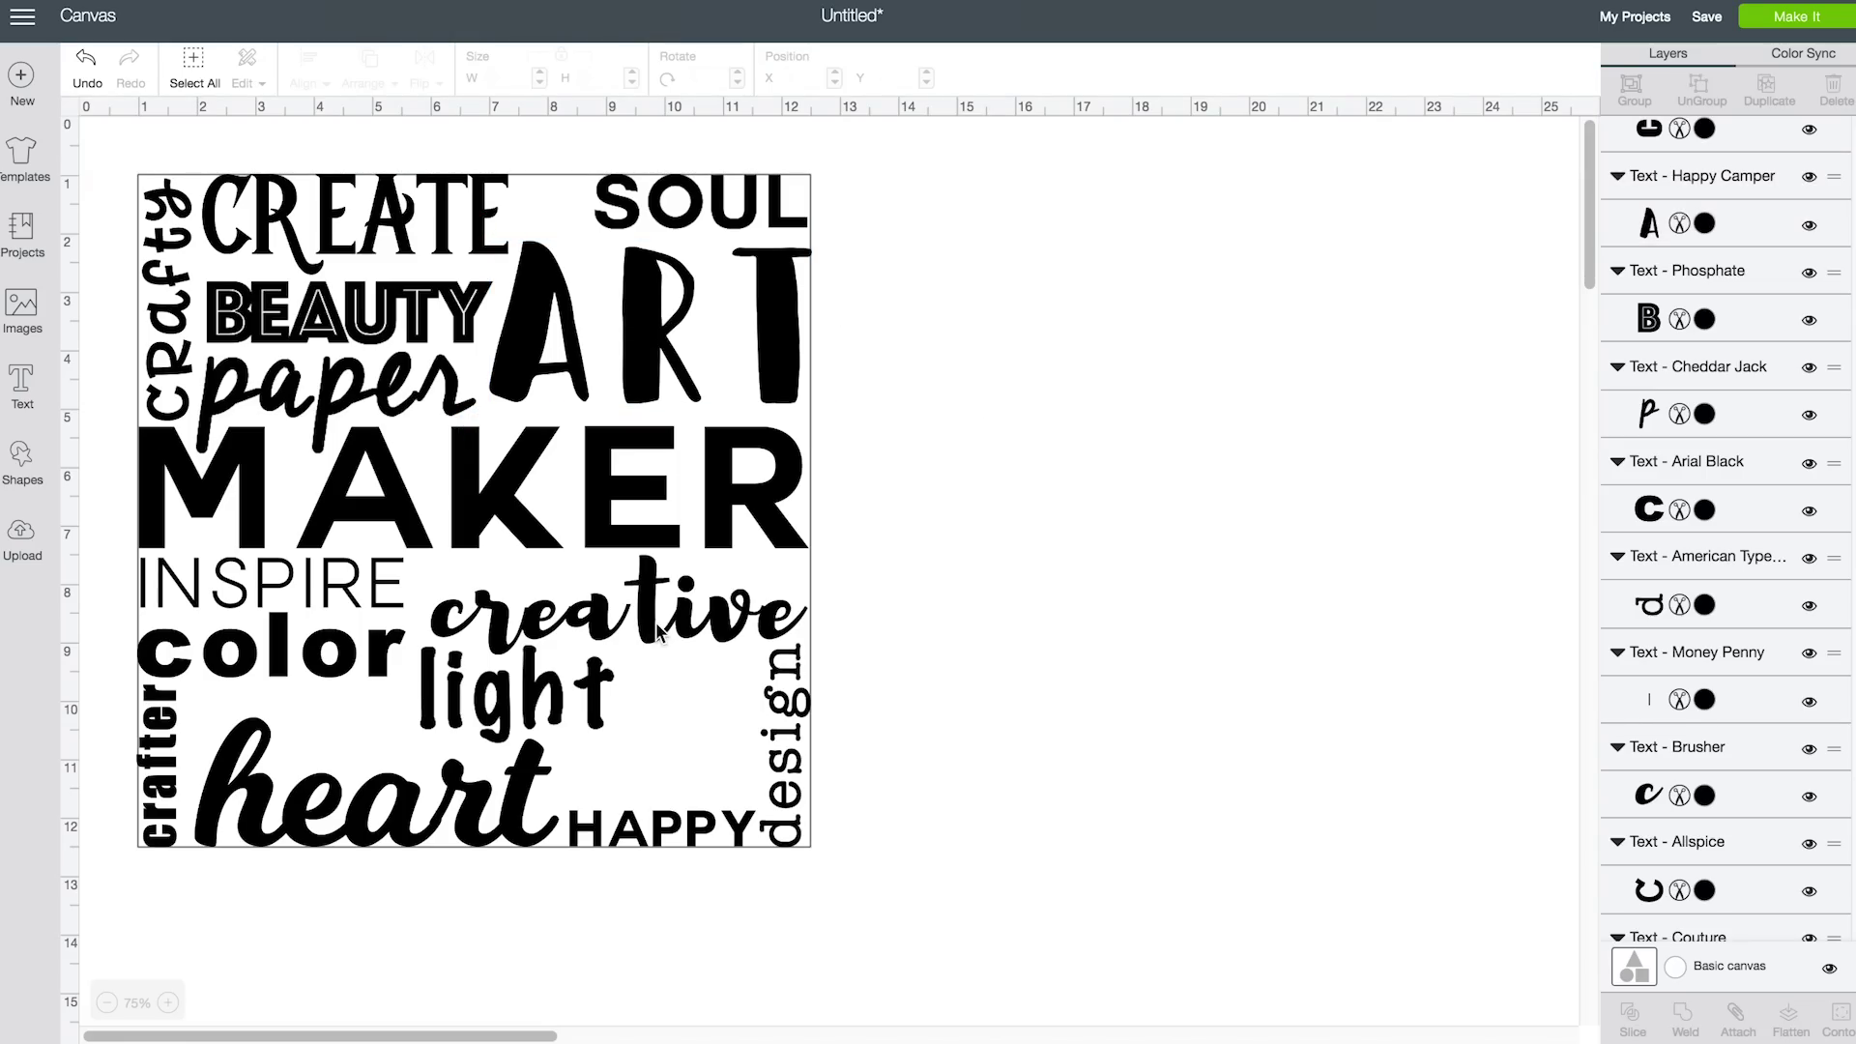
Add a Bodoni Ornaments flower glyph, shrink it and place it between CREATE and SOUL
{"action": "left_click", "coordinate": [14, 387]}
{"action": "left_click", "coordinate": [172, 143]}
{"action": "mouse_move", "coordinate": [1572, 232]}
{"action": "left_mouse_down"}
{"action": "mouse_move", "coordinate": [1566, 580]}
{"action": "mouse_move", "coordinate": [1546, 518]}
{"action": "mouse_move", "coordinate": [1567, 198]}
{"action": "left_mouse_up"}
{"action": "left_click", "coordinate": [1159, 263]}
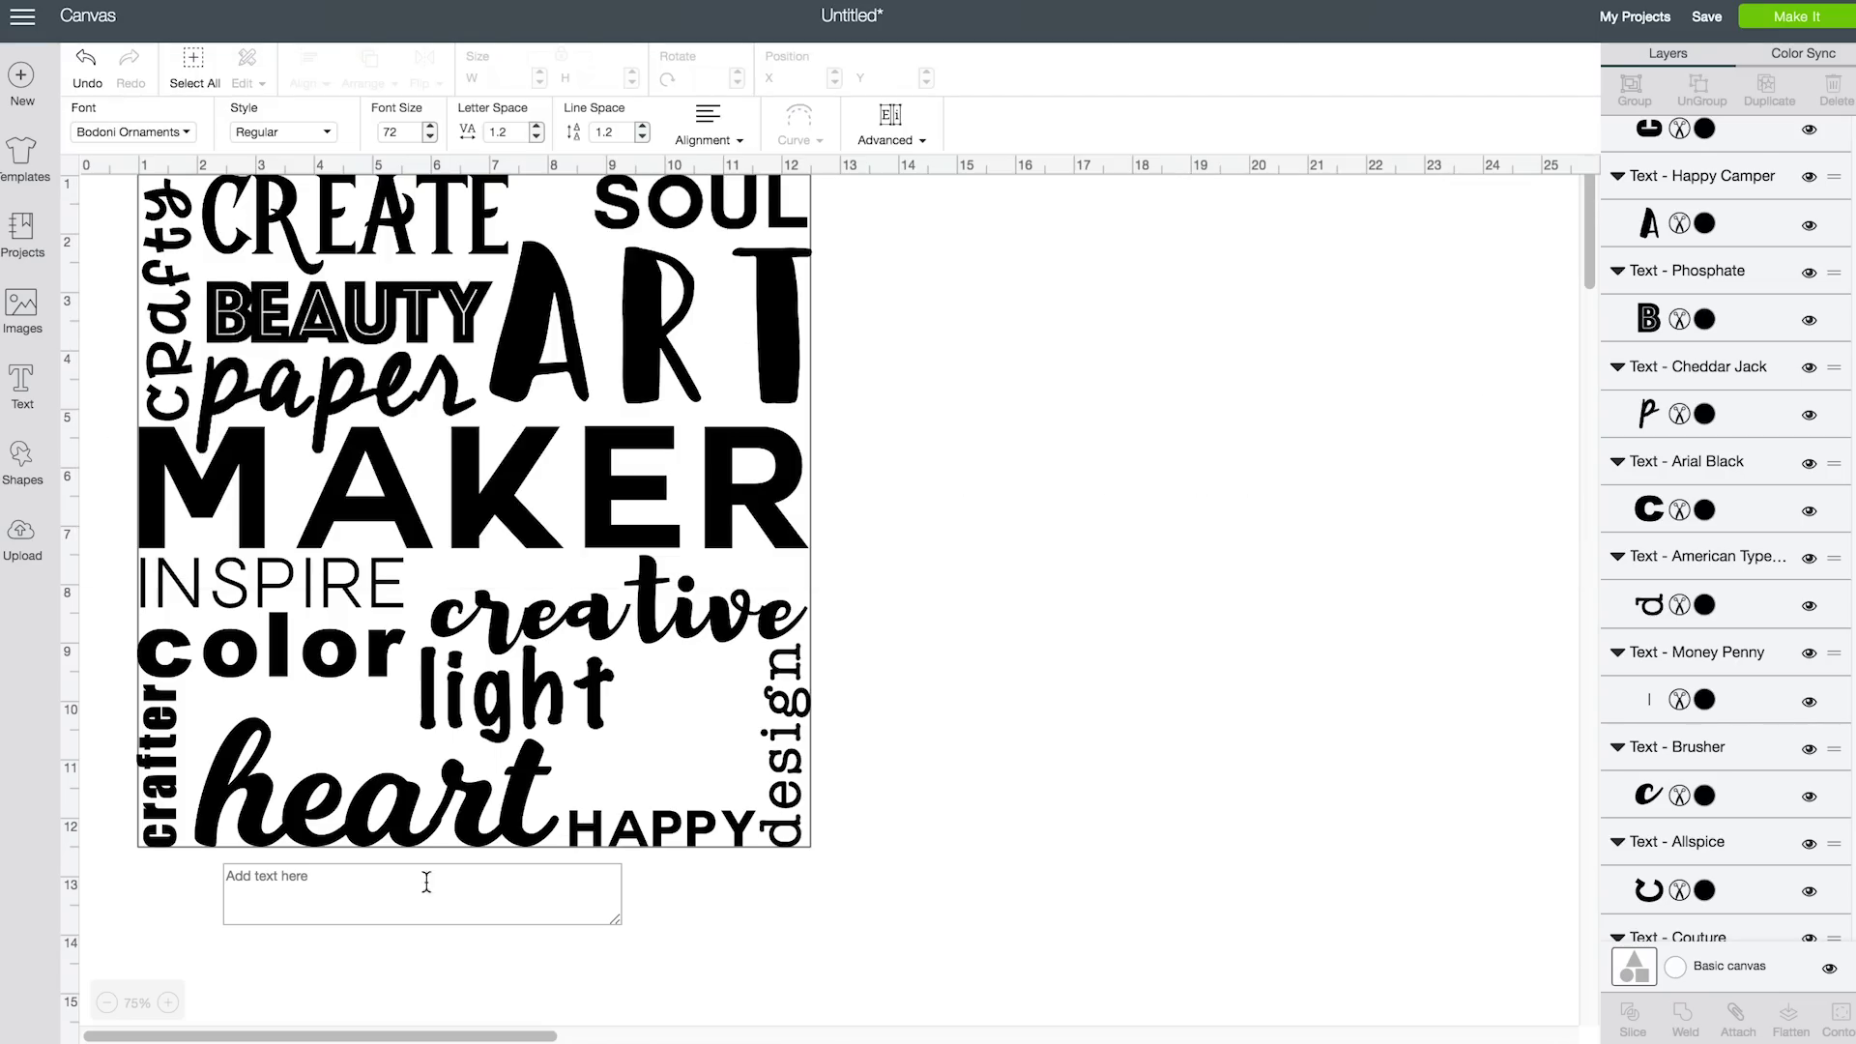
{"action": "type", "text": "a"}
{"action": "left_click_drag", "start_coordinate": [338, 858], "coordinate": [1222, 841]}
{"action": "double_click", "coordinate": [1036, 786]}
{"action": "type", "text": "sdf"}
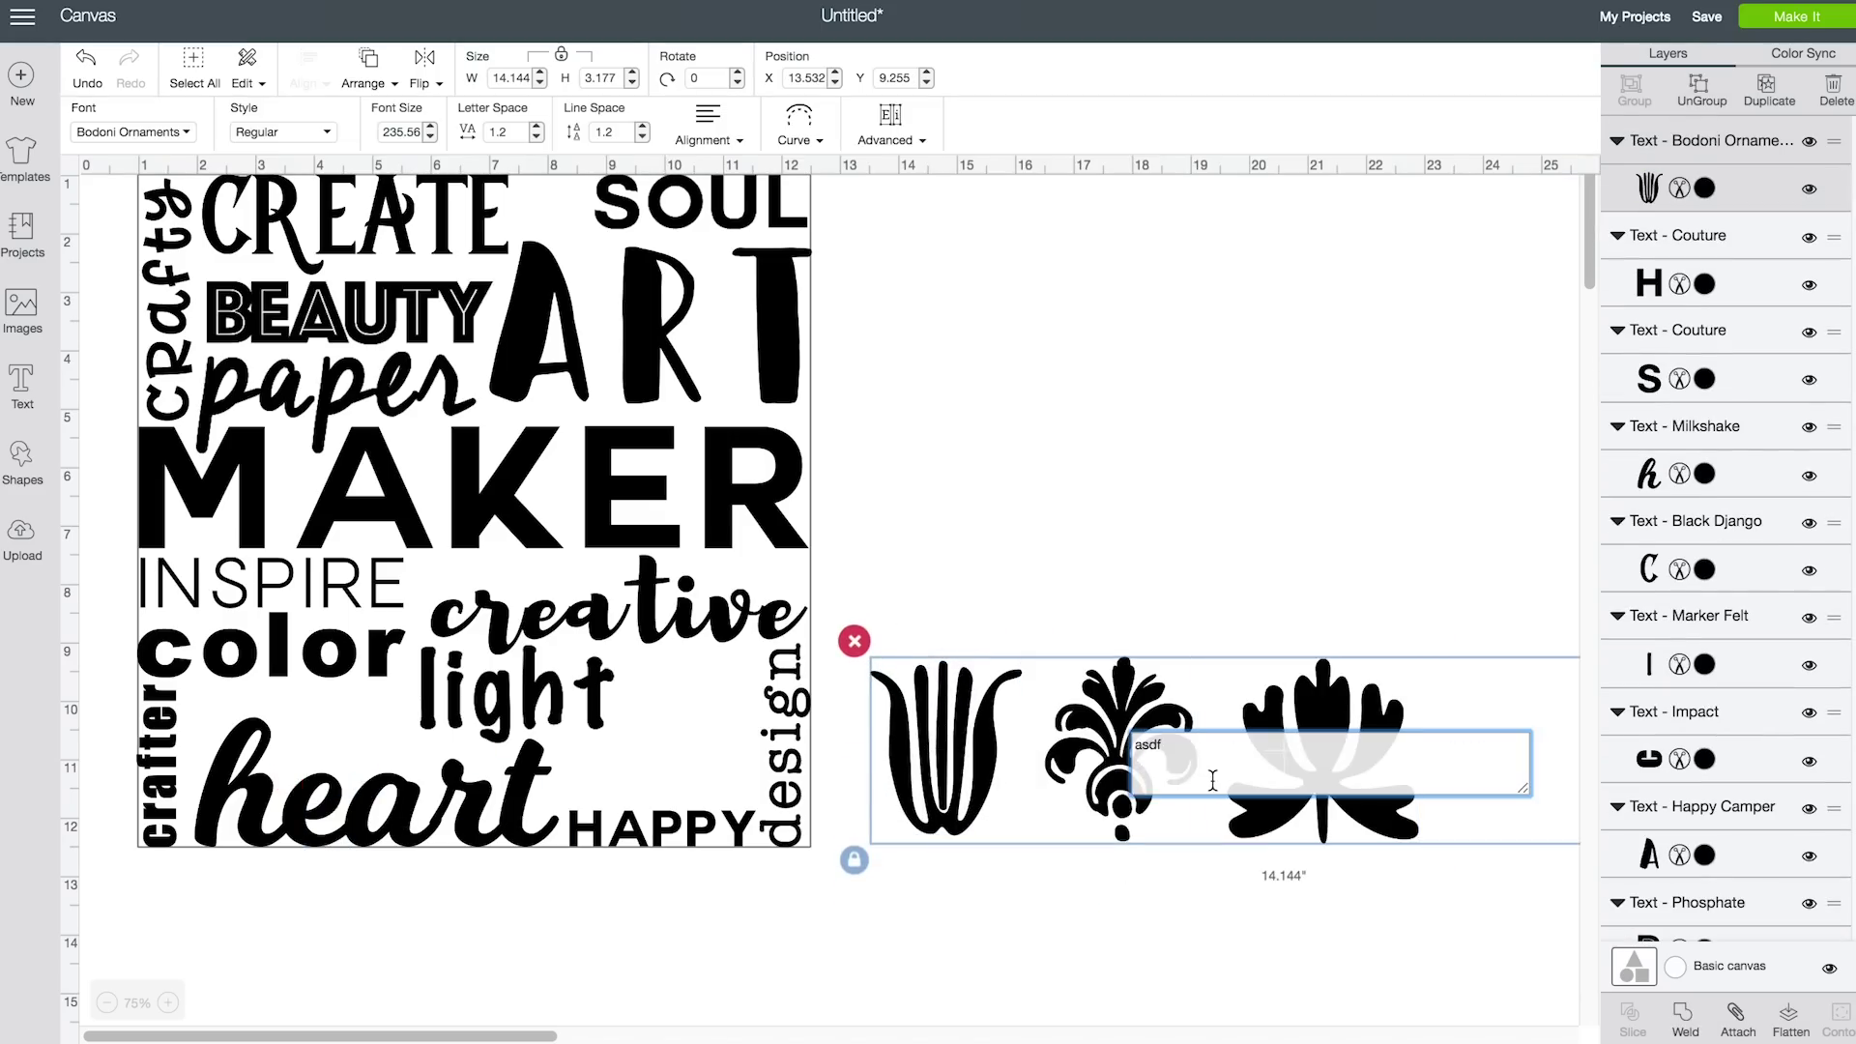
{"action": "key", "text": "BackSpace"}
{"action": "key", "text": "BackSpace"}
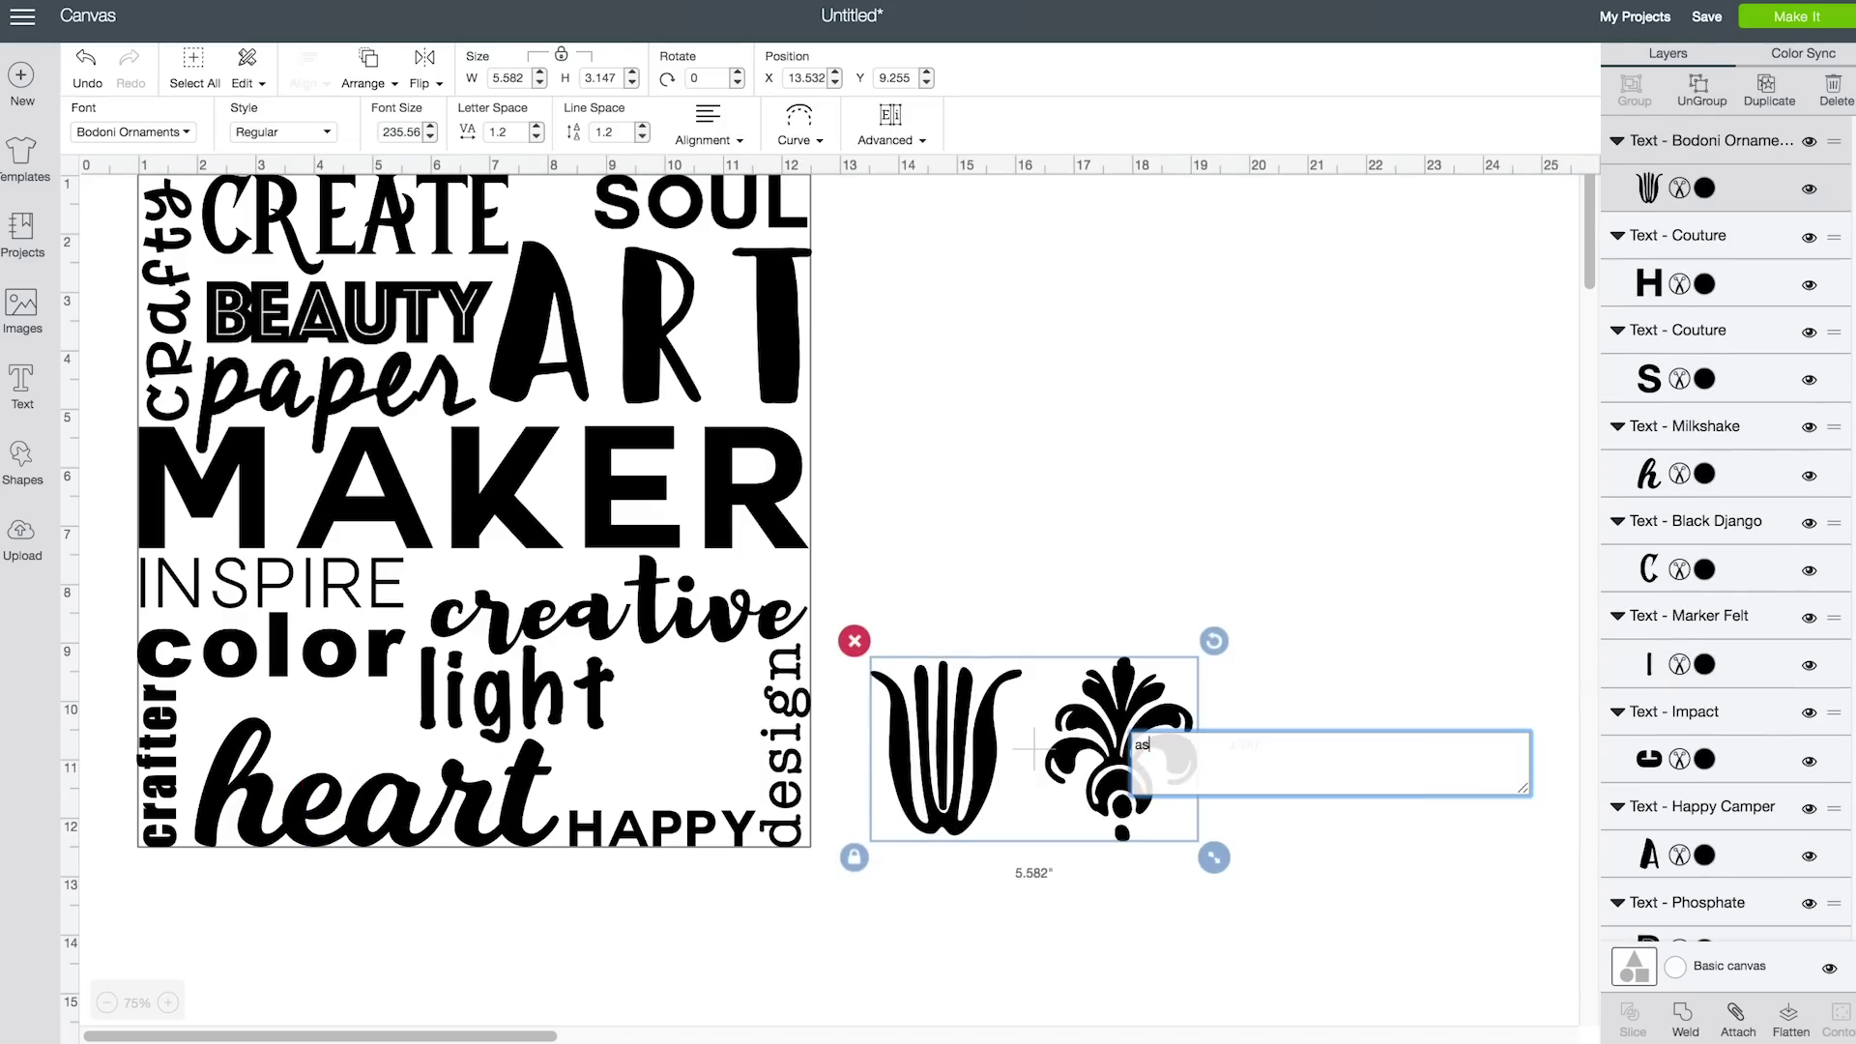
{"action": "key", "text": "BackSpace"}
{"action": "key", "text": "Escape"}
{"action": "left_click", "coordinate": [918, 715]}
{"action": "left_click_drag", "start_coordinate": [918, 715], "coordinate": [563, 227]}
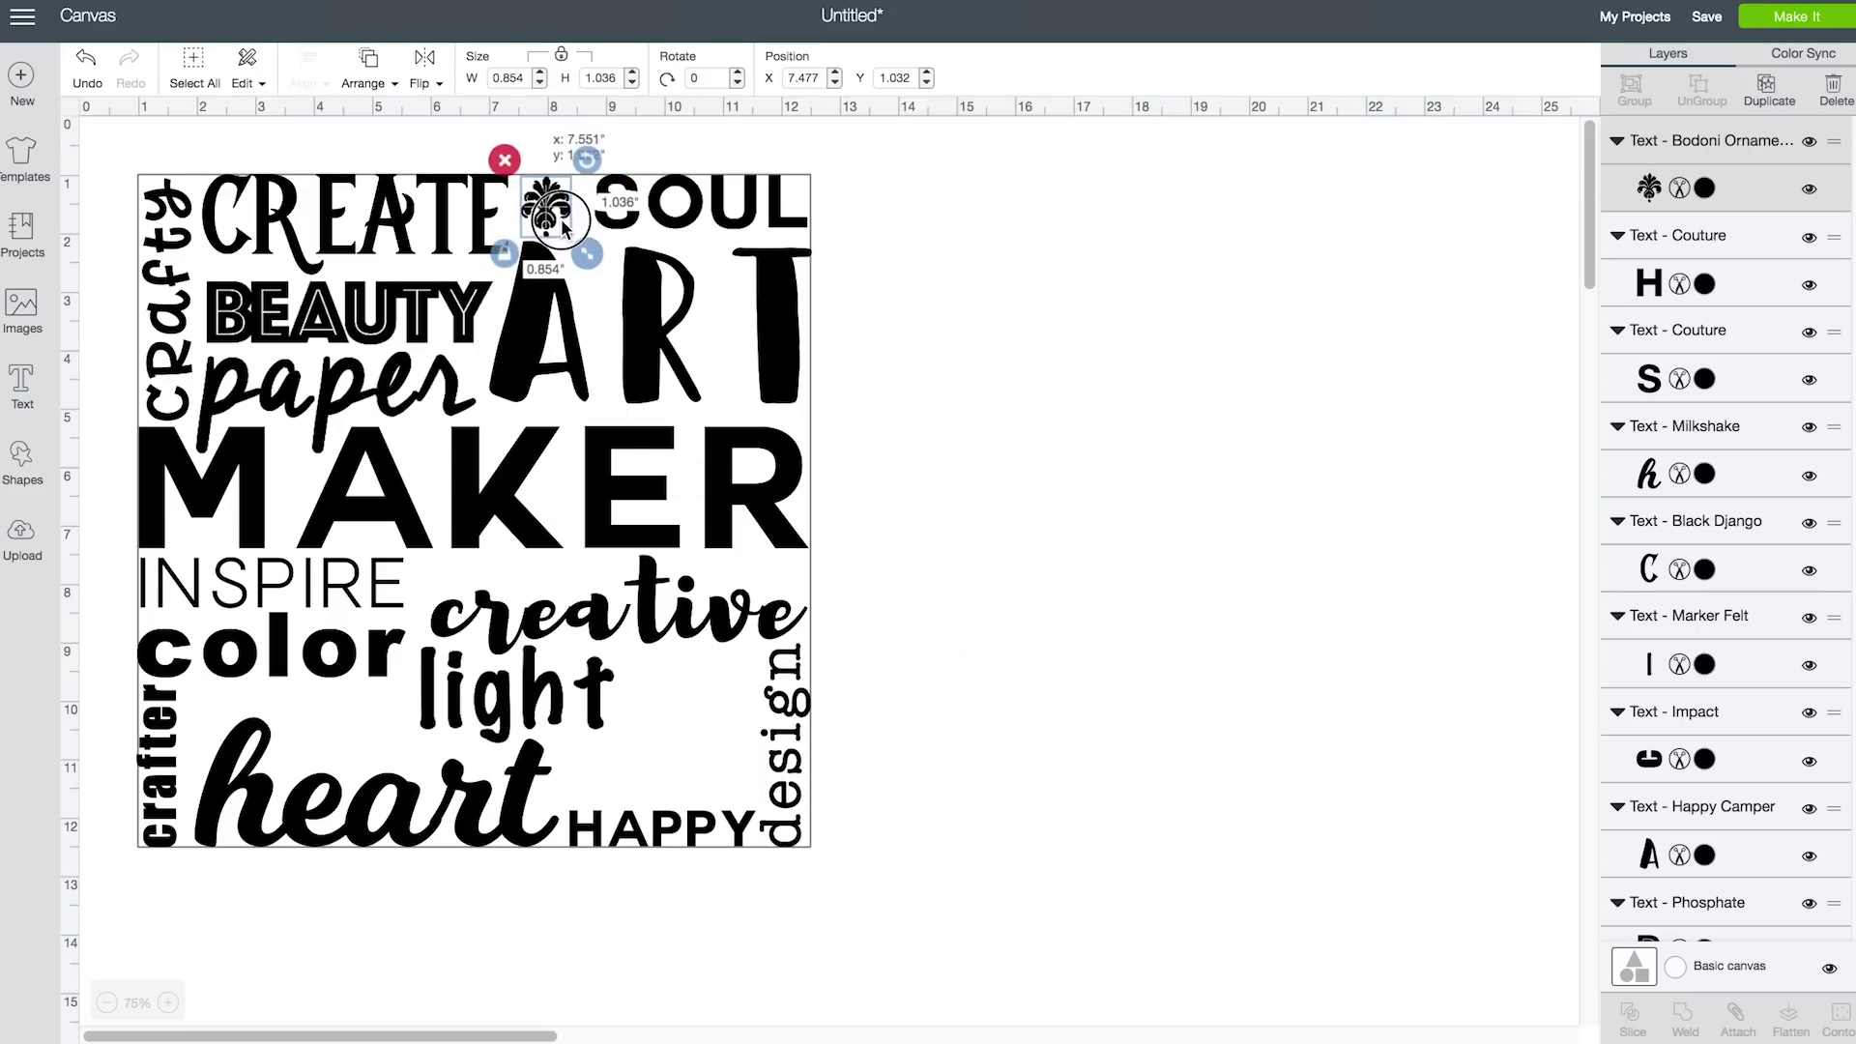
Add a second glyph, switch it to a Maker Penwriting heart and place it beside the collage
{"action": "left_click", "coordinate": [22, 387]}
{"action": "type", "text": "\\"}
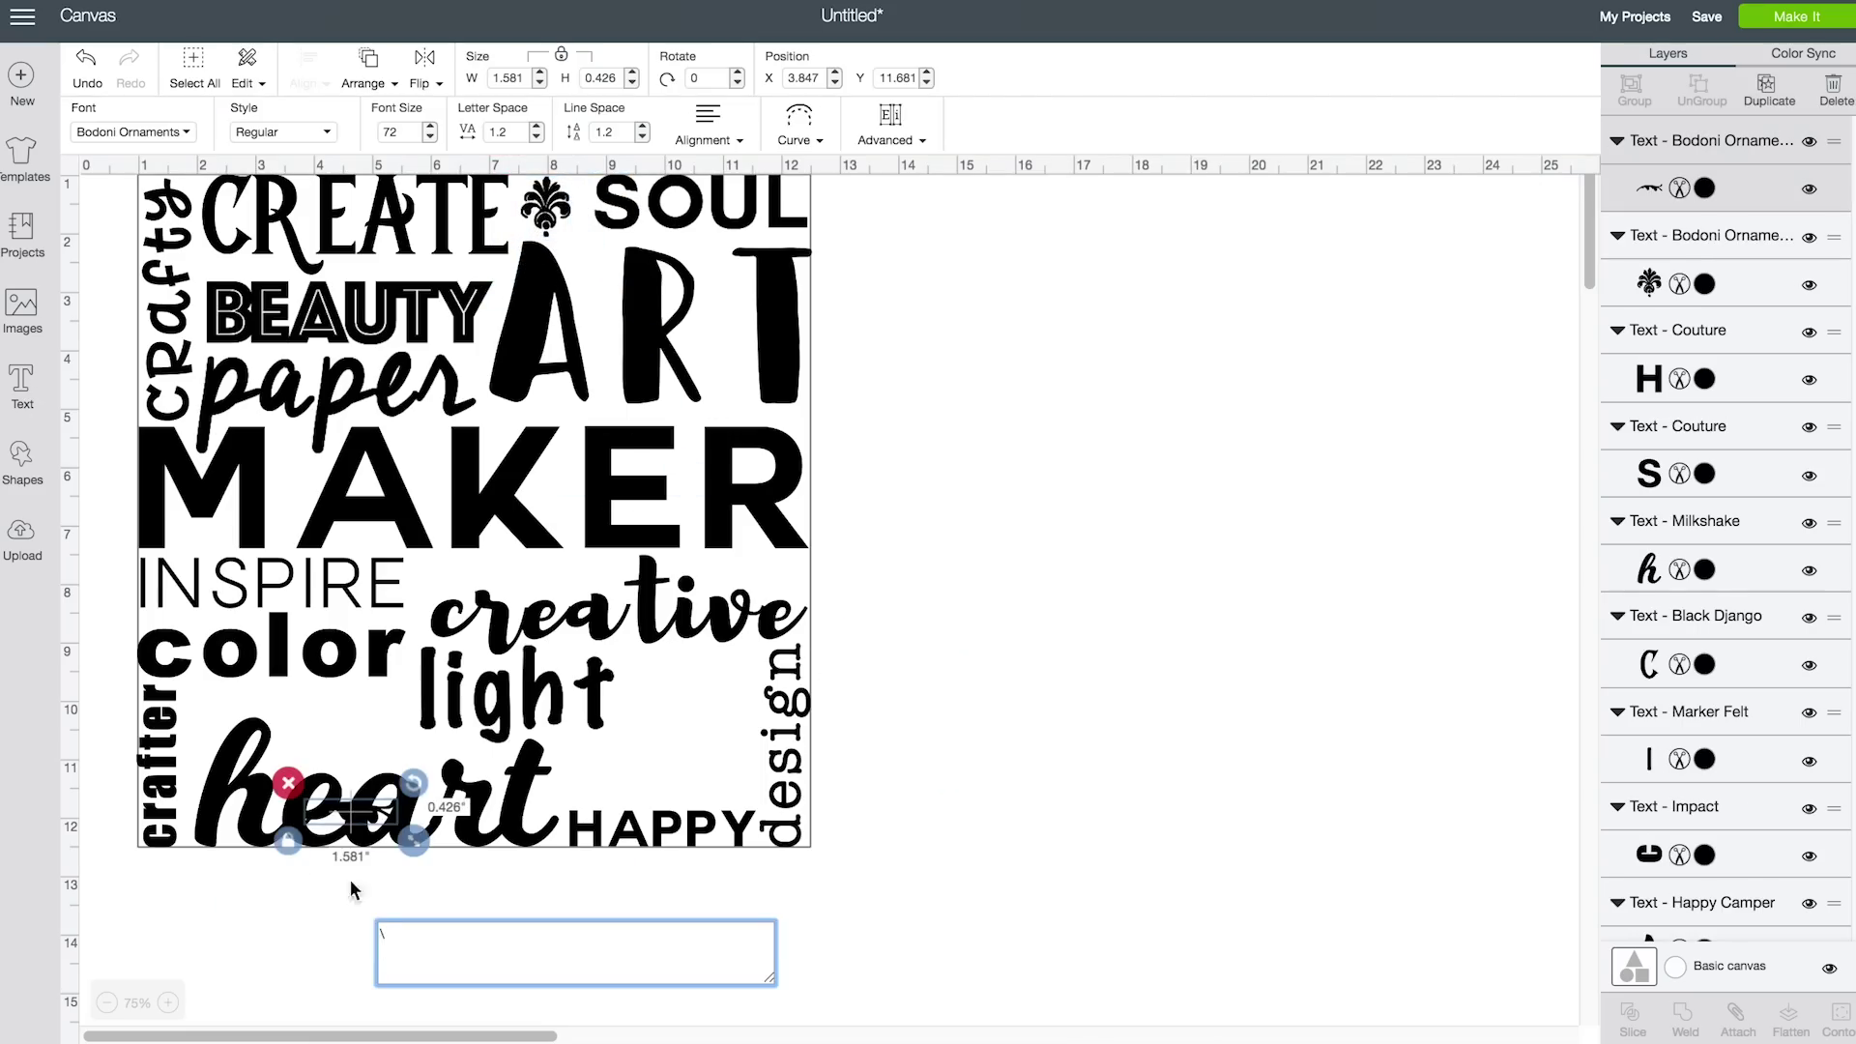
{"action": "left_click_drag", "start_coordinate": [350, 817], "coordinate": [959, 768]}
{"action": "left_click", "coordinate": [174, 133]}
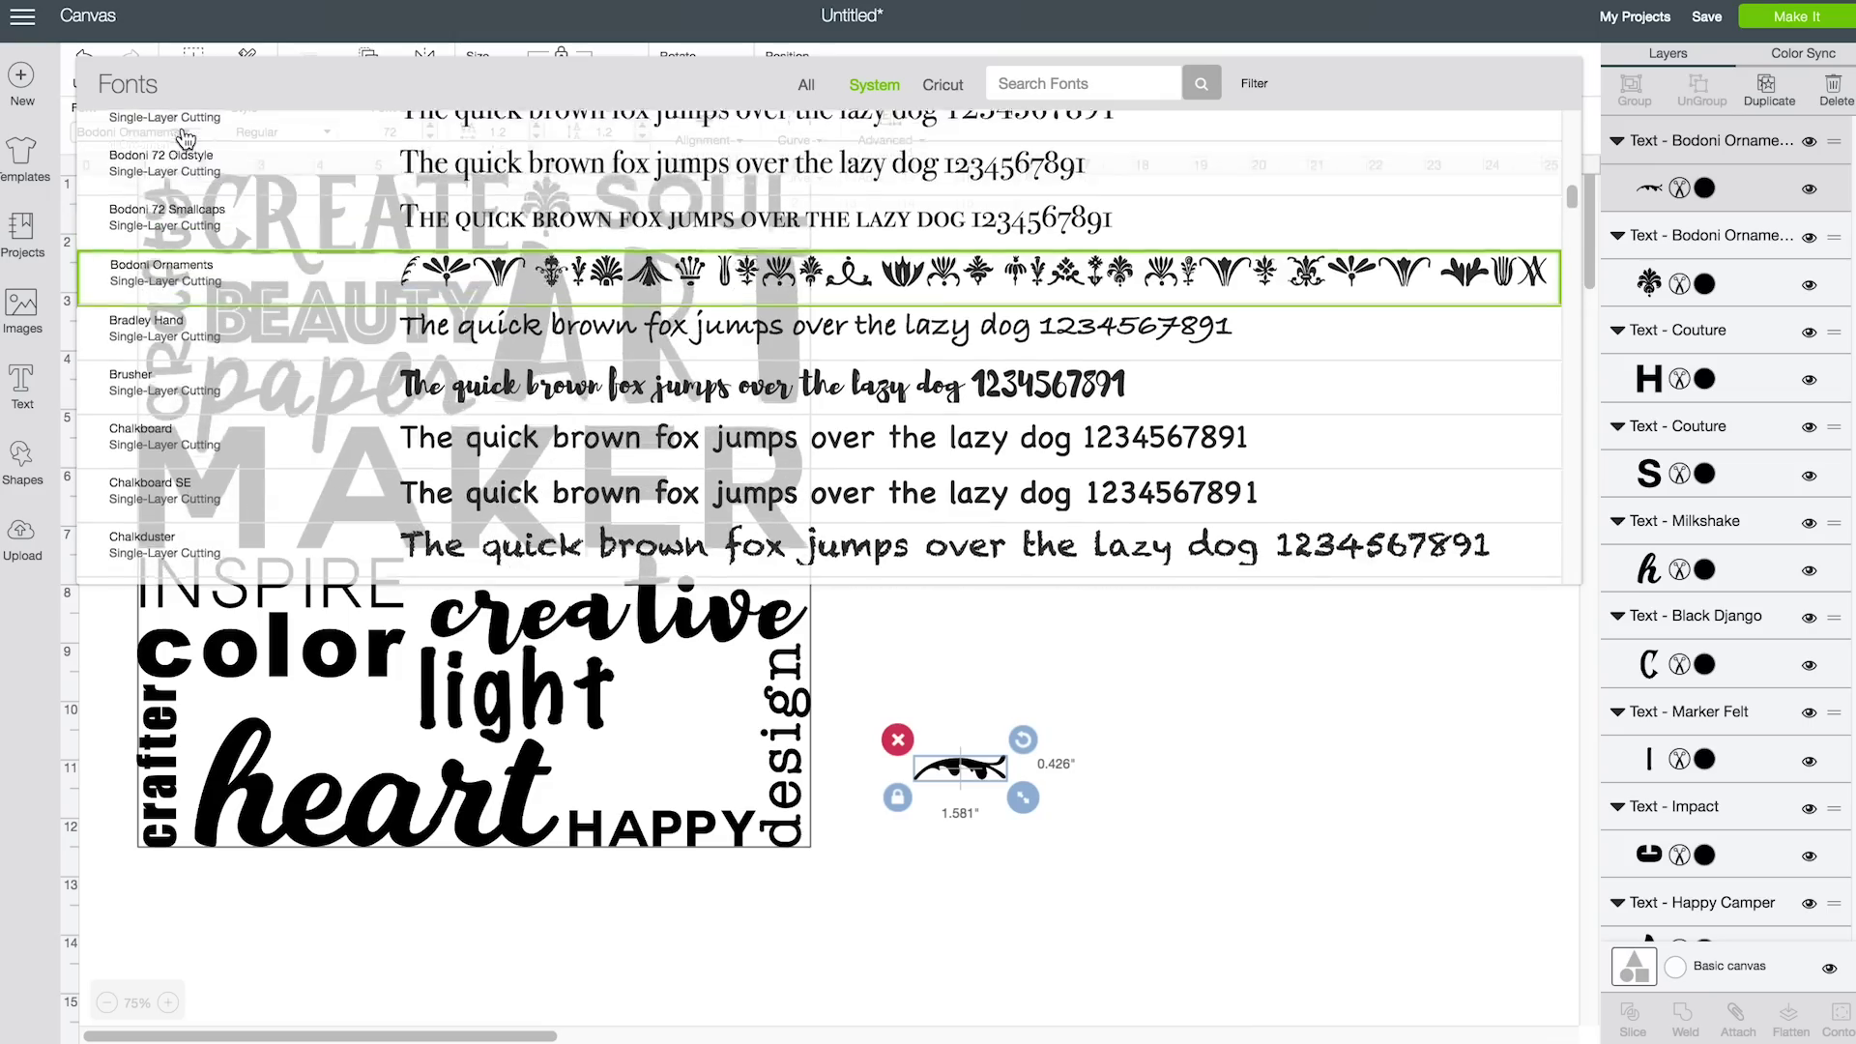
{"action": "scroll", "coordinate": [809, 414], "scroll_direction": "down", "scroll_amount": 20}
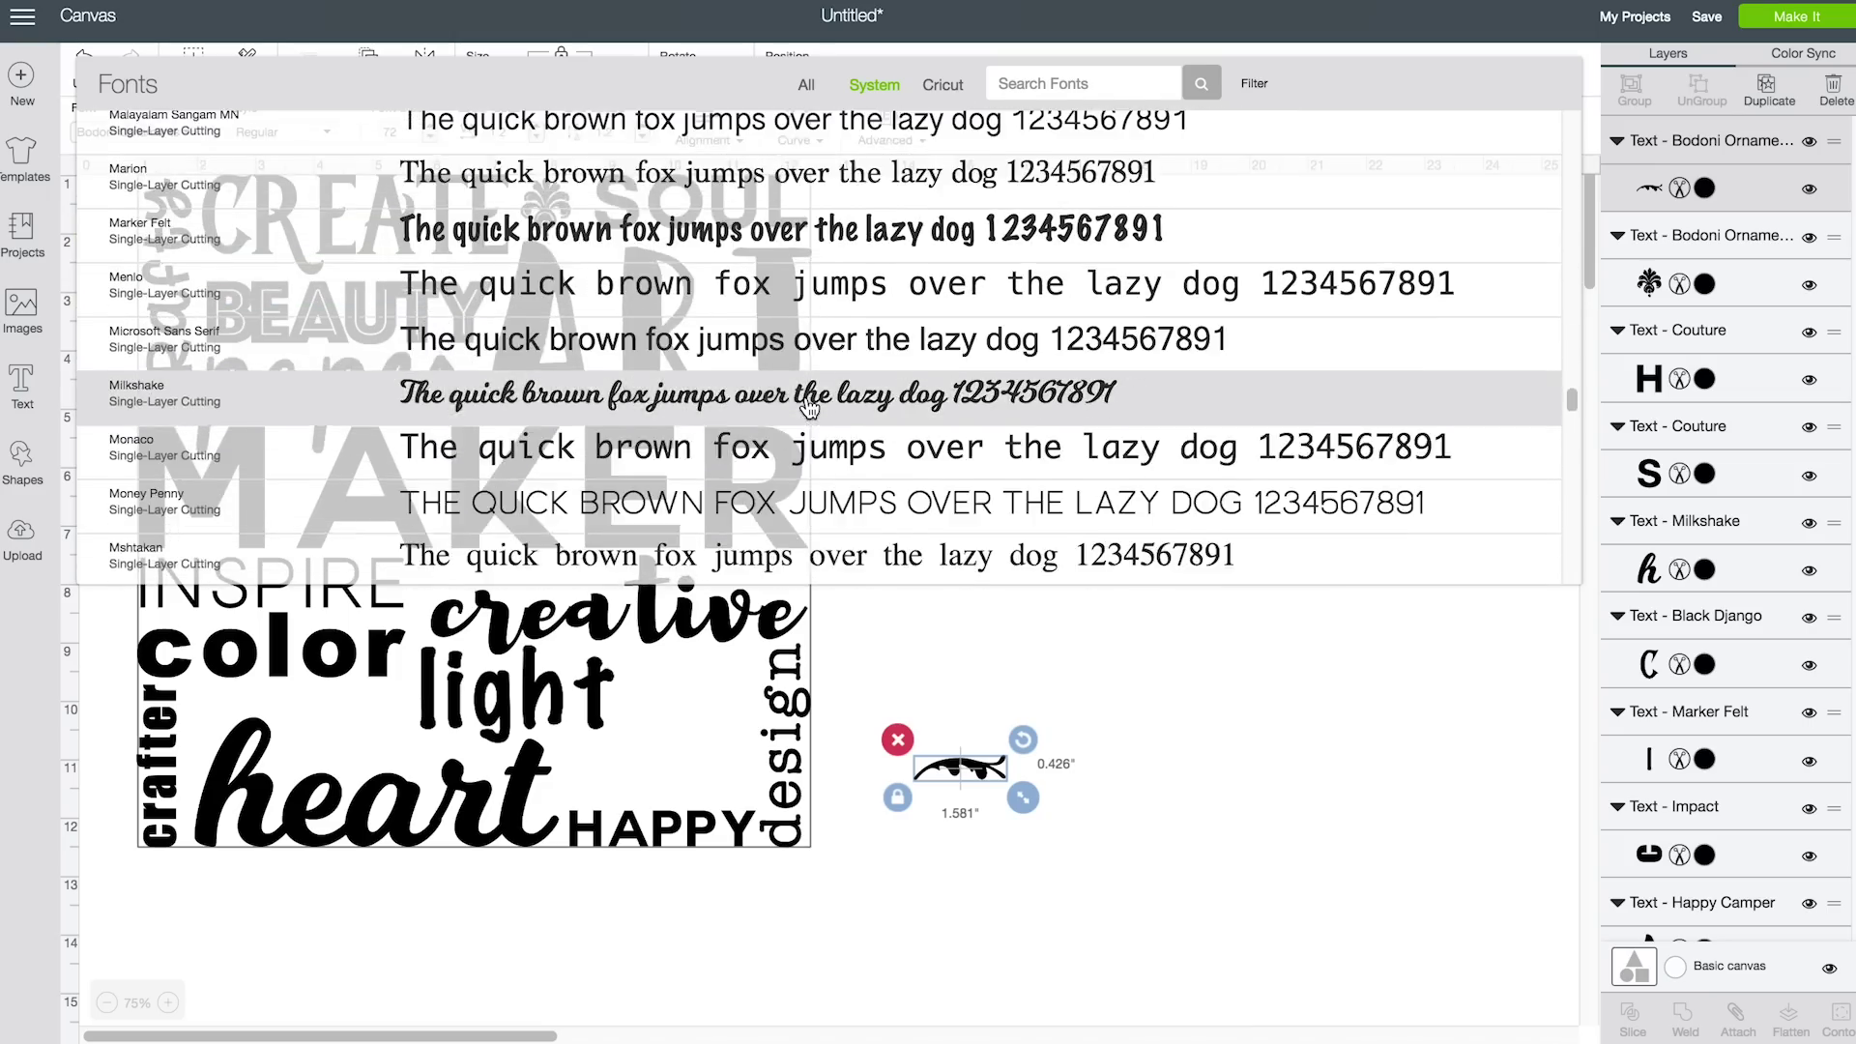
{"action": "scroll", "coordinate": [809, 409], "scroll_direction": "up", "scroll_amount": 2}
{"action": "left_click", "coordinate": [677, 136]}
{"action": "left_click_drag", "start_coordinate": [953, 773], "coordinate": [215, 710]}
{"action": "left_click", "coordinate": [1098, 796]}
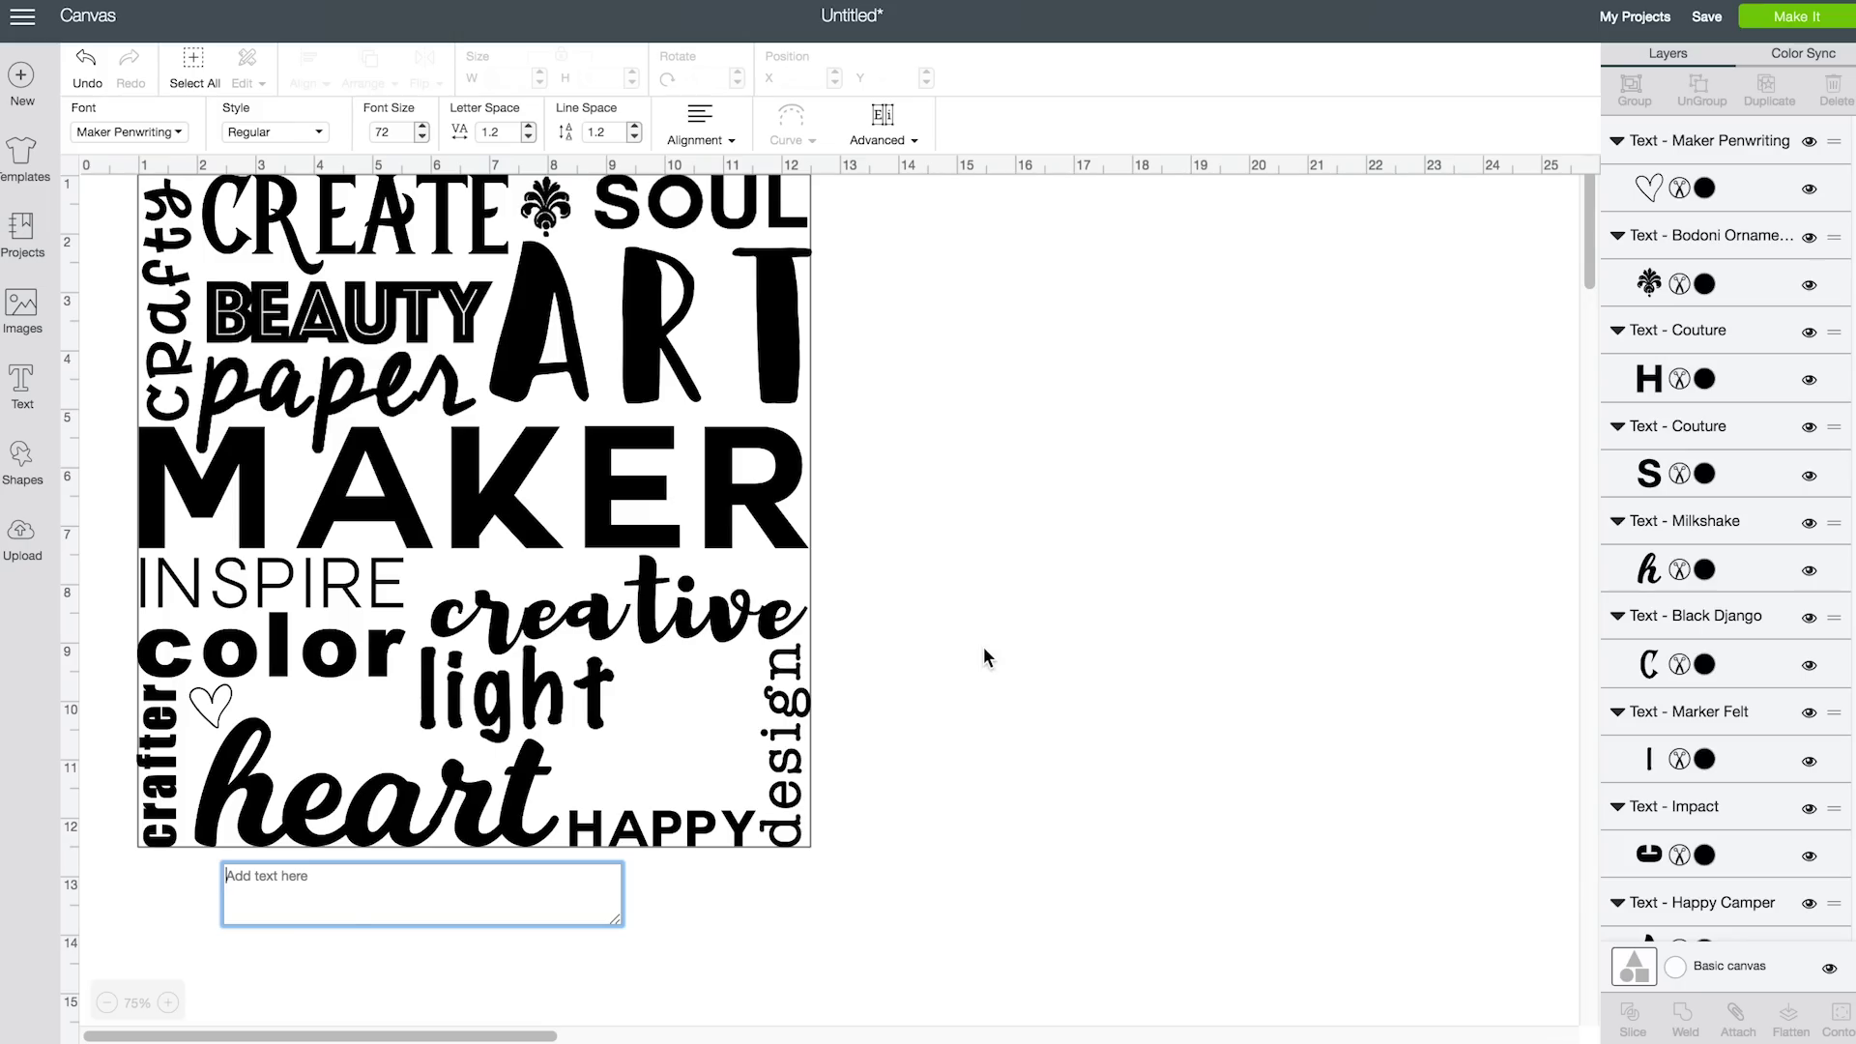
Type 'authentic', shrink it and place it beside the heart
{"action": "type", "text": "authentic"}
{"action": "left_click_drag", "start_coordinate": [1193, 690], "coordinate": [1102, 671]}
{"action": "left_click_drag", "start_coordinate": [990, 642], "coordinate": [388, 696]}
{"action": "left_click_drag", "start_coordinate": [506, 744], "coordinate": [411, 740]}
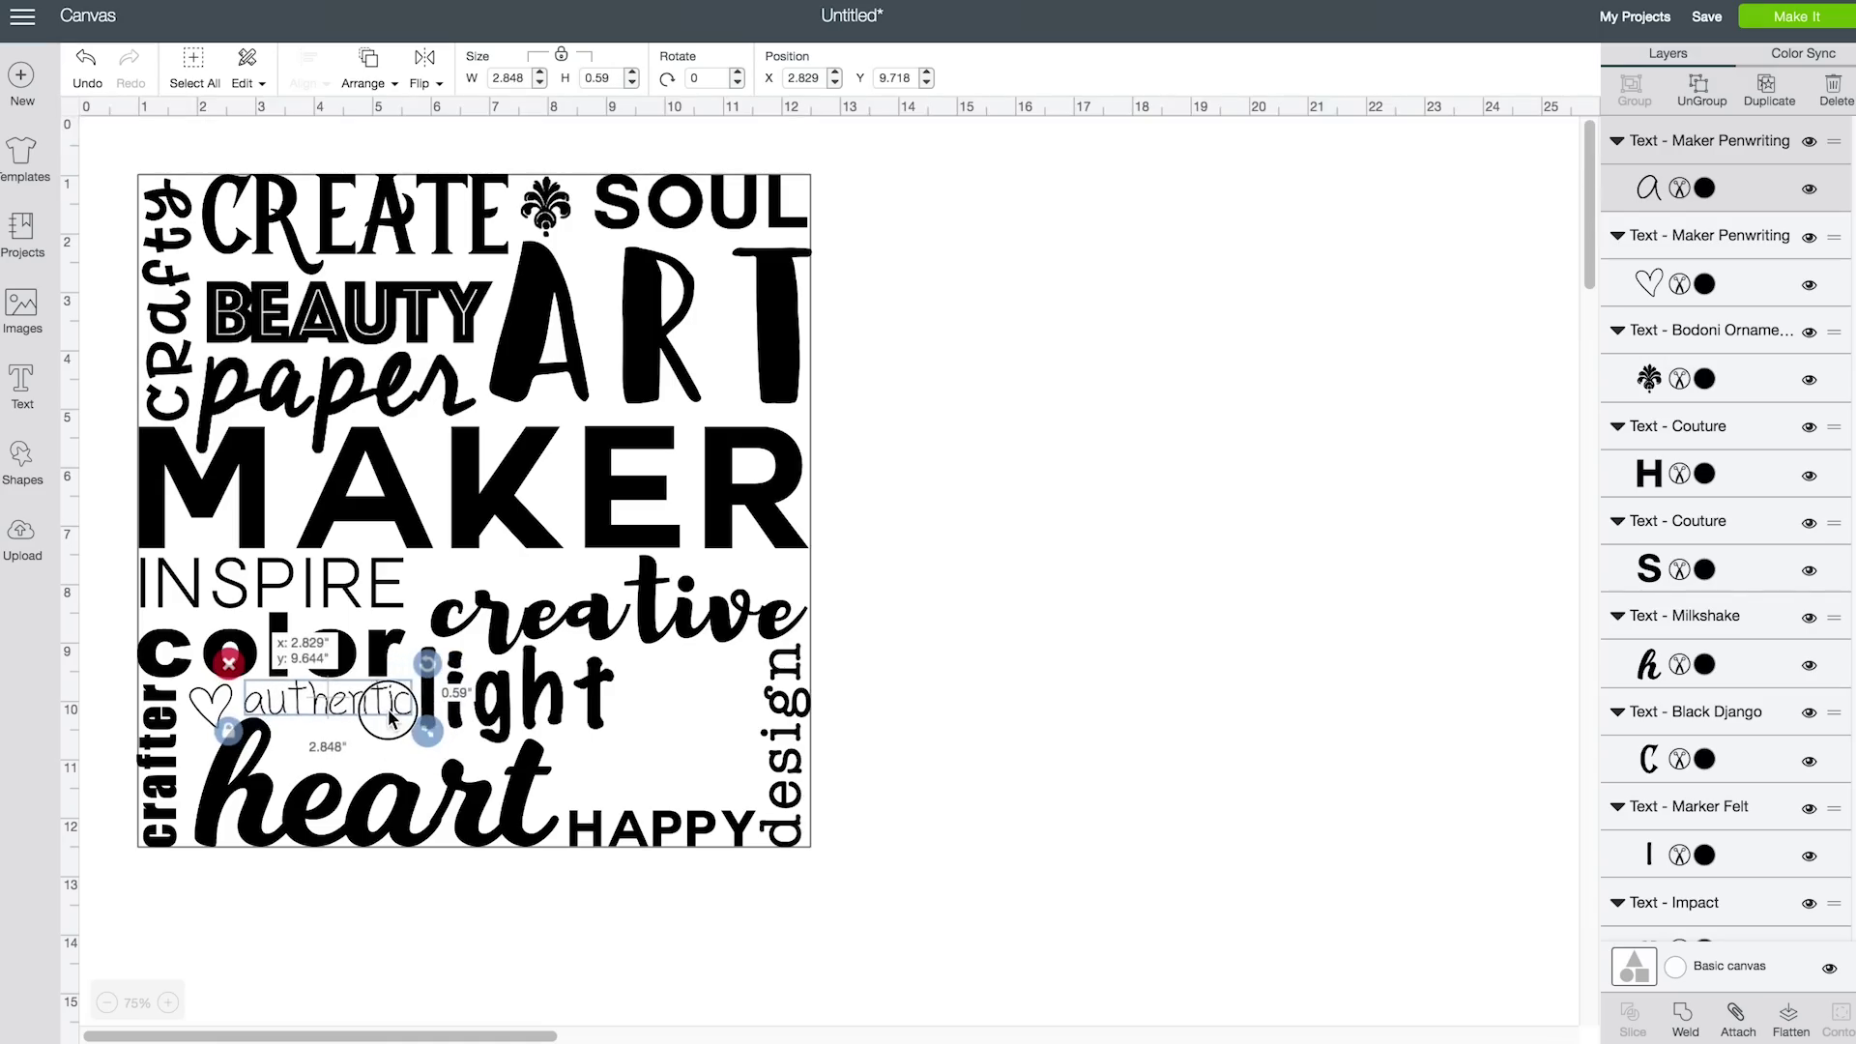
{"action": "left_click", "coordinate": [1076, 676]}
Add a Bodoni Ornaments tassel glyph next to 'light'
{"action": "left_click", "coordinate": [22, 385]}
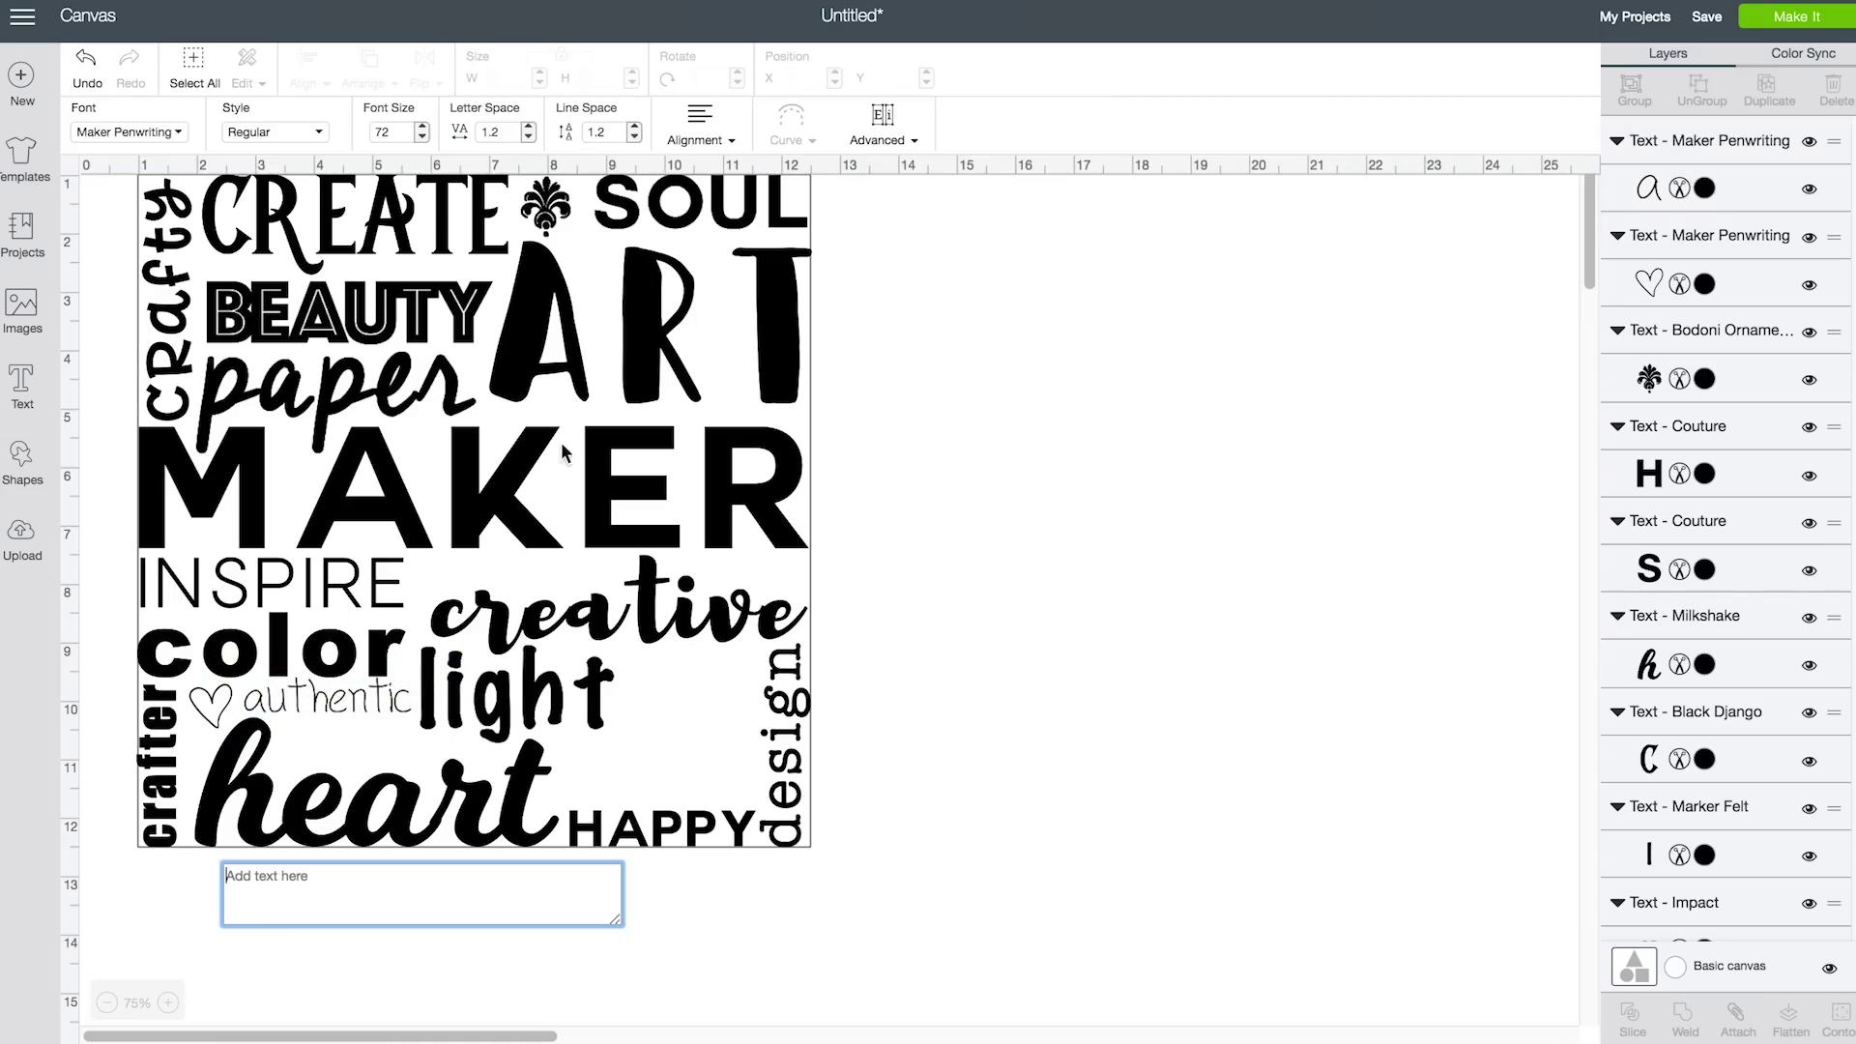
{"action": "left_click", "coordinate": [145, 131]}
{"action": "scroll", "coordinate": [1001, 350], "scroll_direction": "down", "scroll_amount": 15}
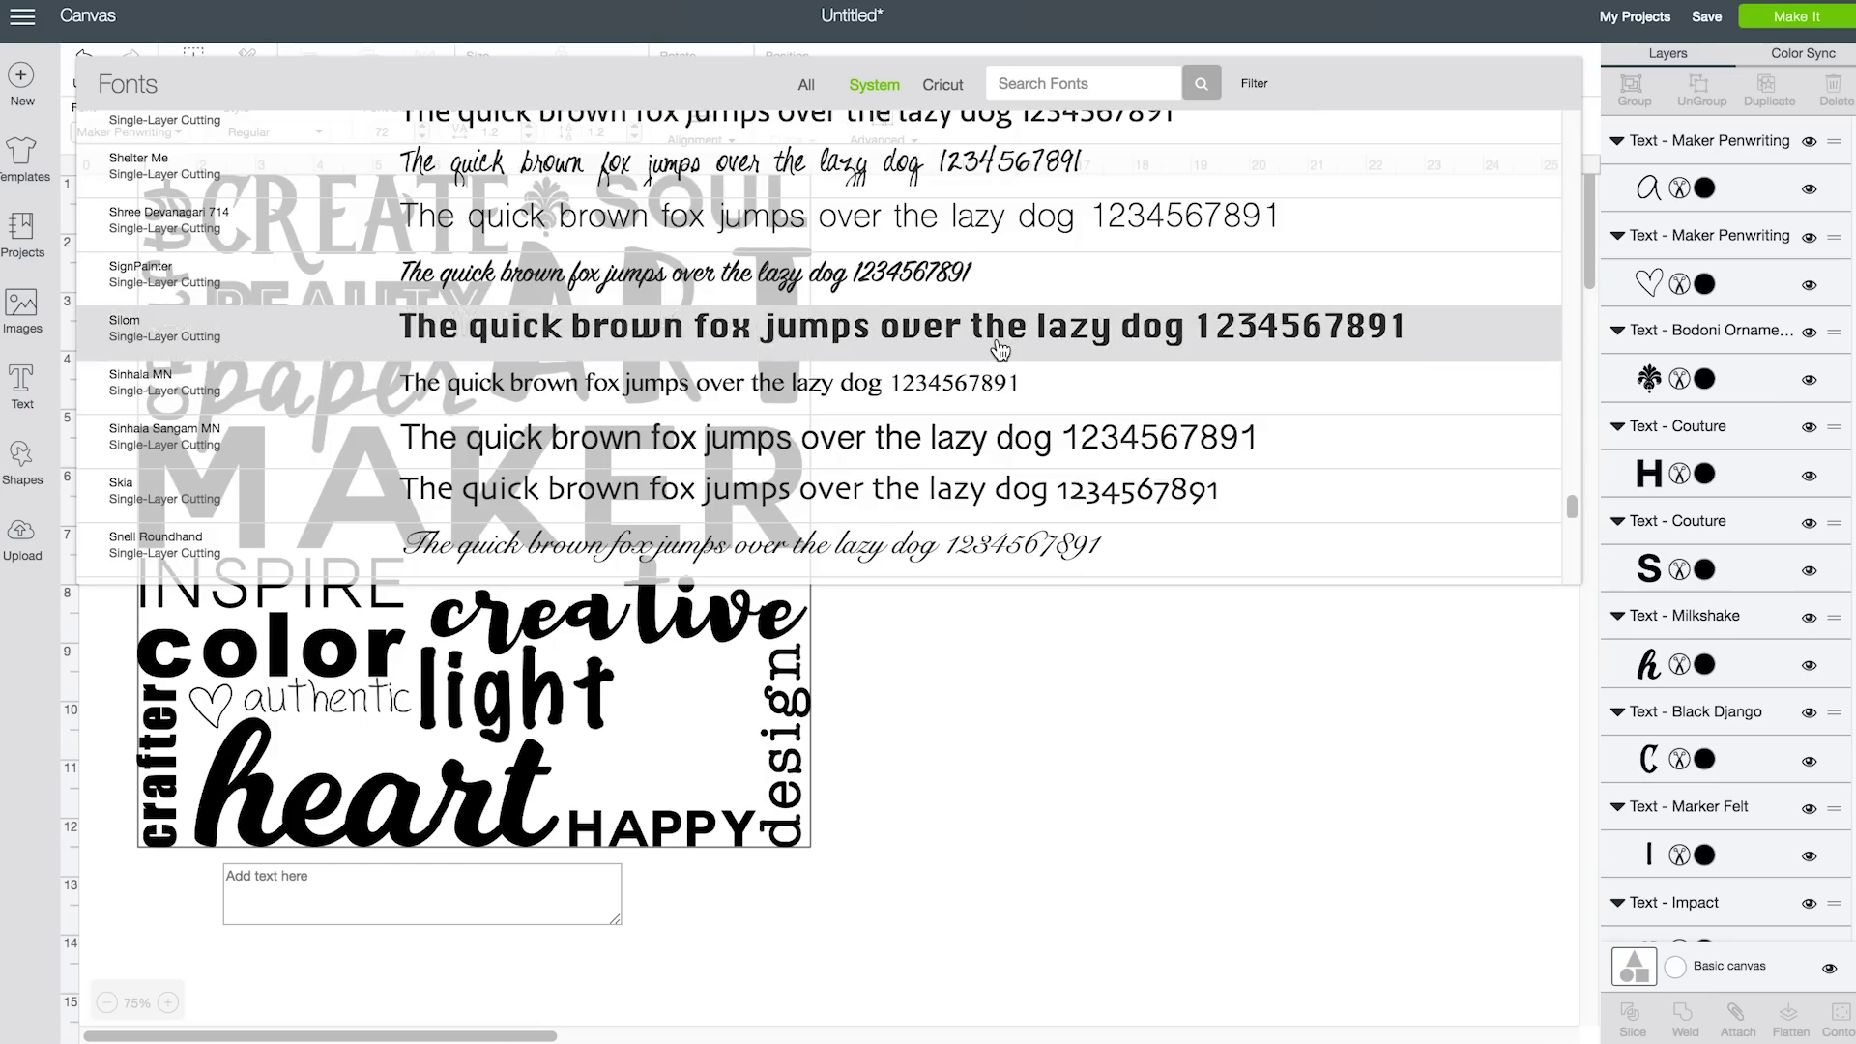
{"action": "scroll", "coordinate": [1001, 350], "scroll_direction": "down", "scroll_amount": 5}
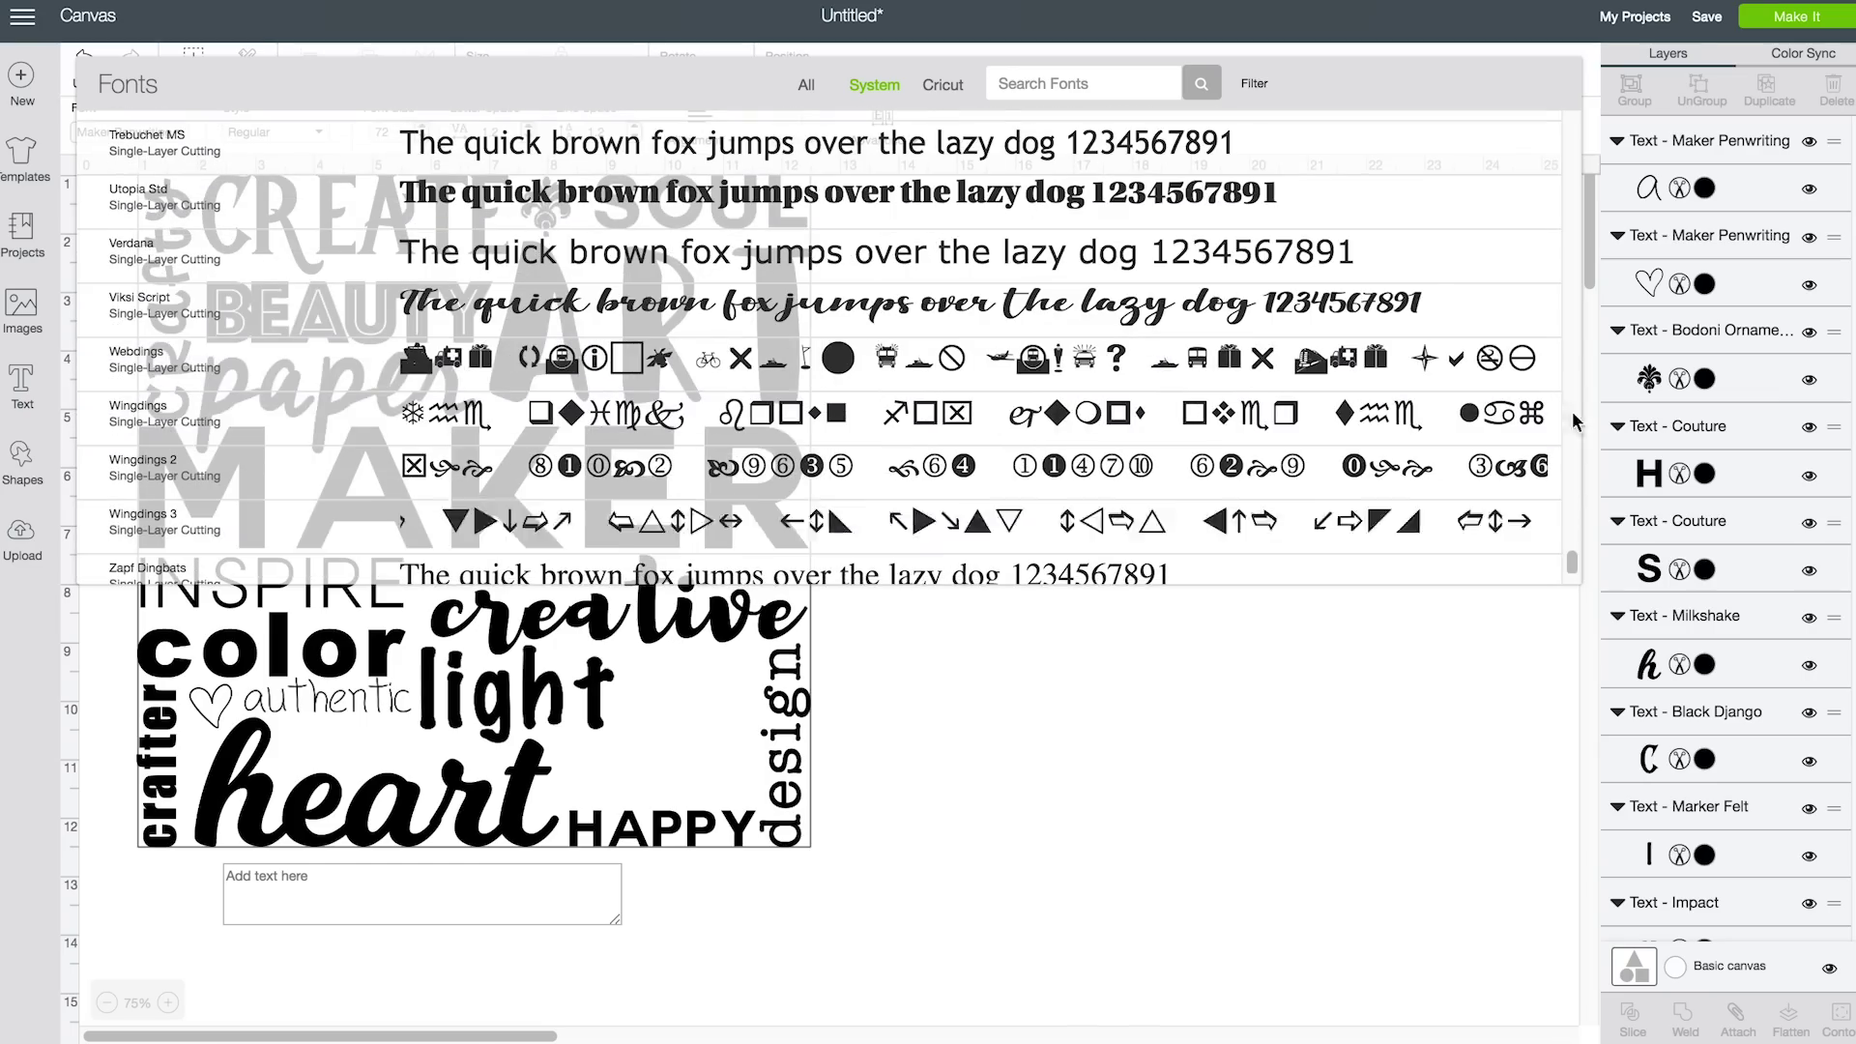
{"action": "left_click_drag", "start_coordinate": [1571, 560], "coordinate": [1557, 187]}
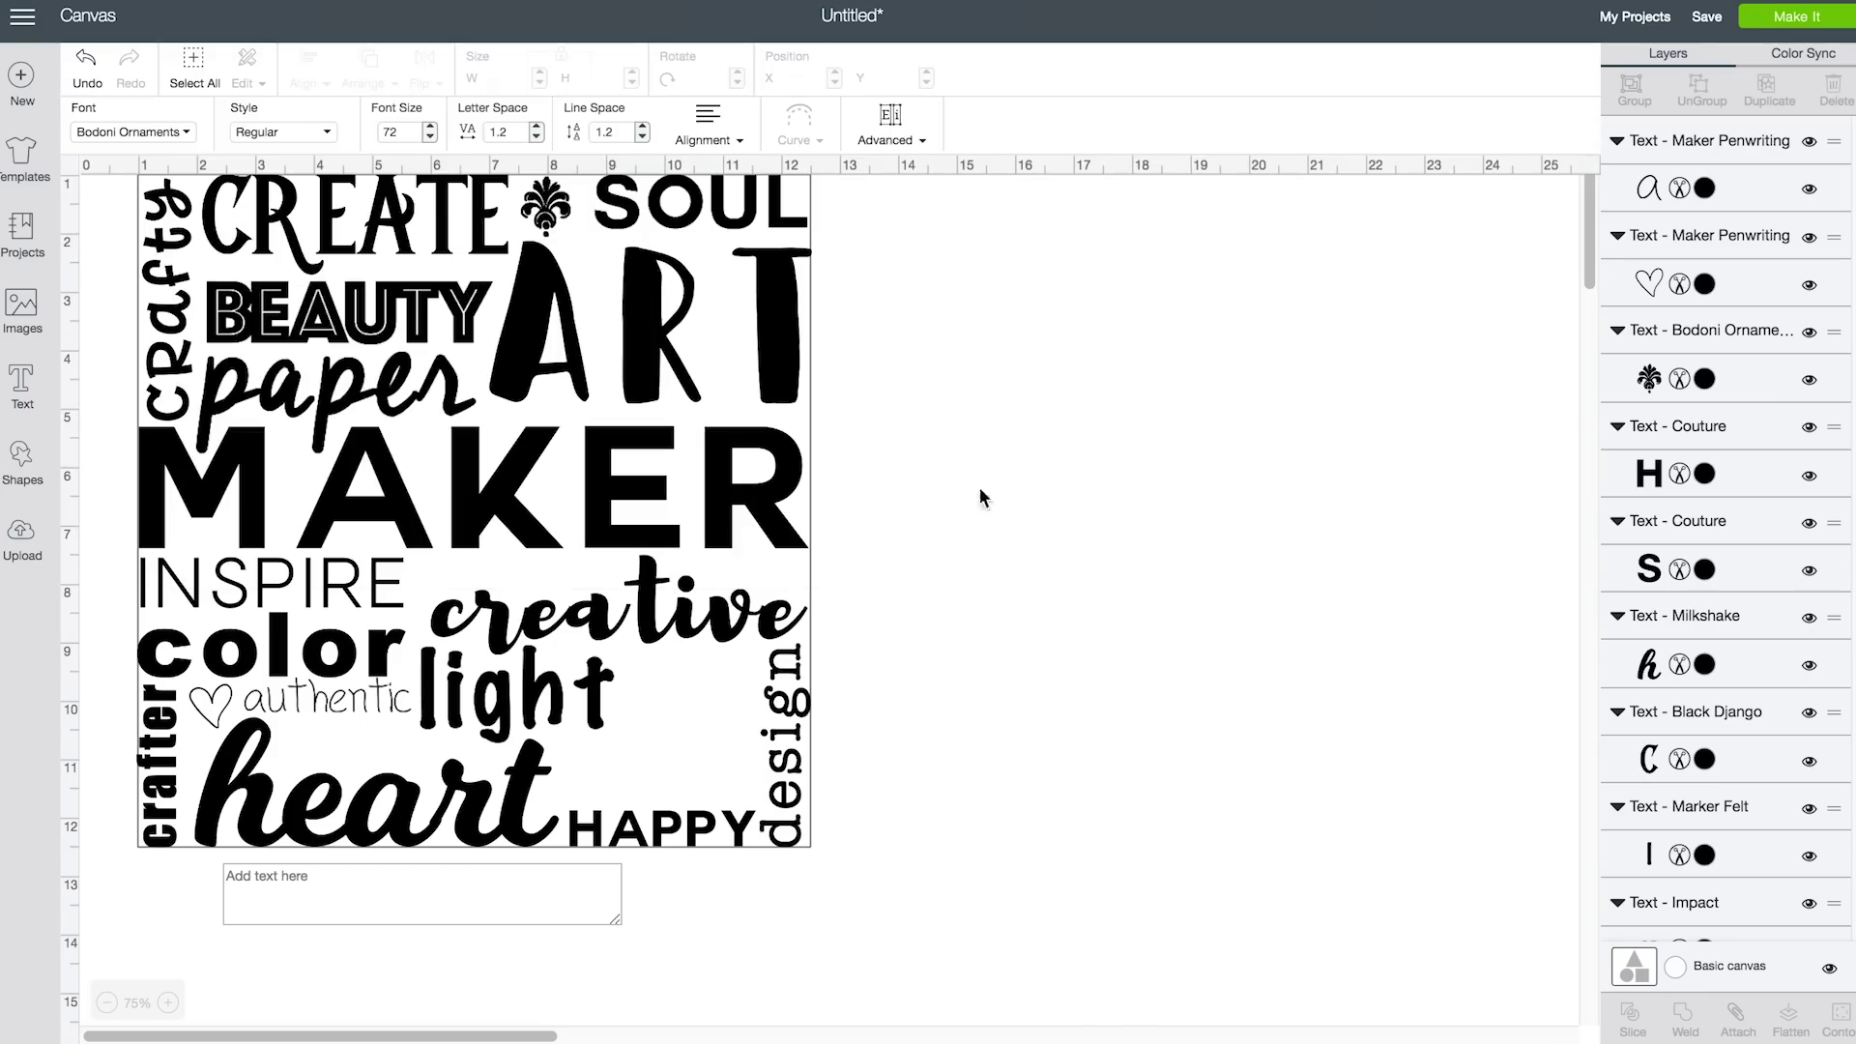
{"action": "type", "text": "a"}
{"action": "left_click_drag", "start_coordinate": [241, 831], "coordinate": [688, 713]}
{"action": "left_click", "coordinate": [985, 662]}
Type 'believe', set it to the Crunchy font and move it right of the artwork
{"action": "left_click", "coordinate": [24, 391]}
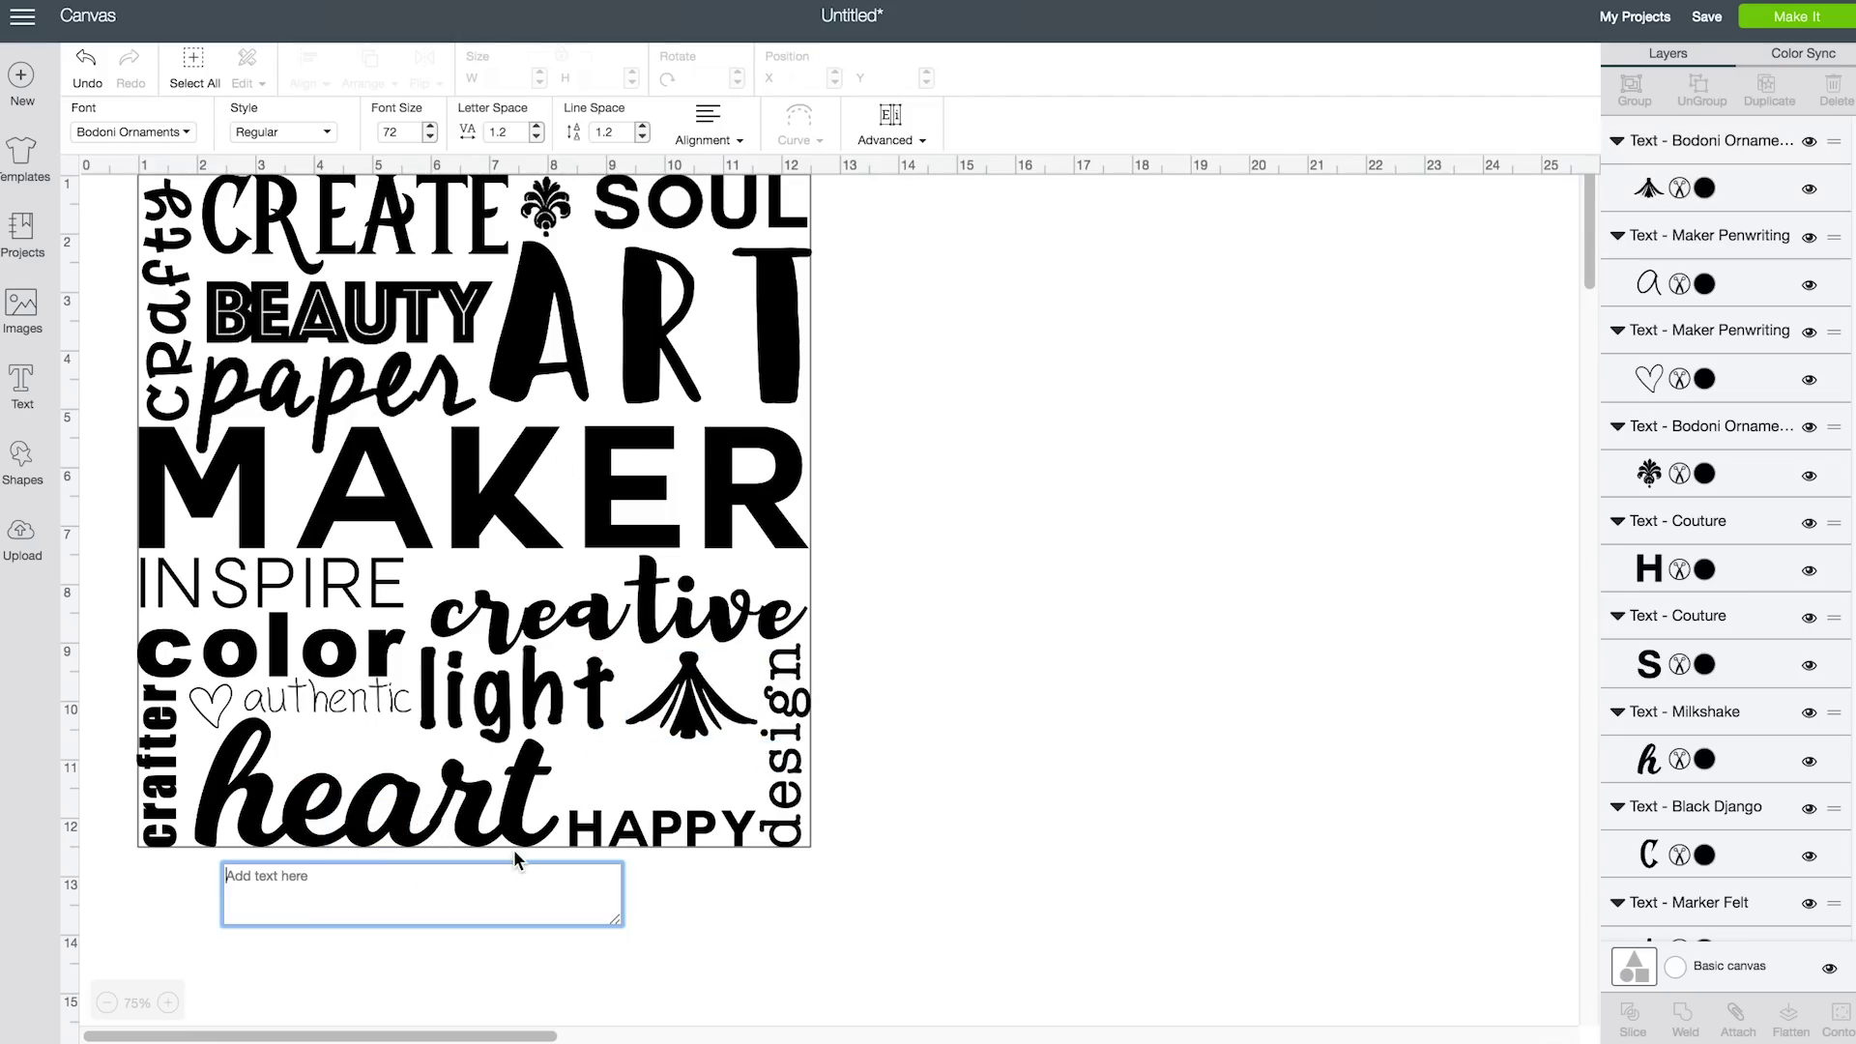
{"action": "type", "text": "believe"}
{"action": "left_click", "coordinate": [155, 131]}
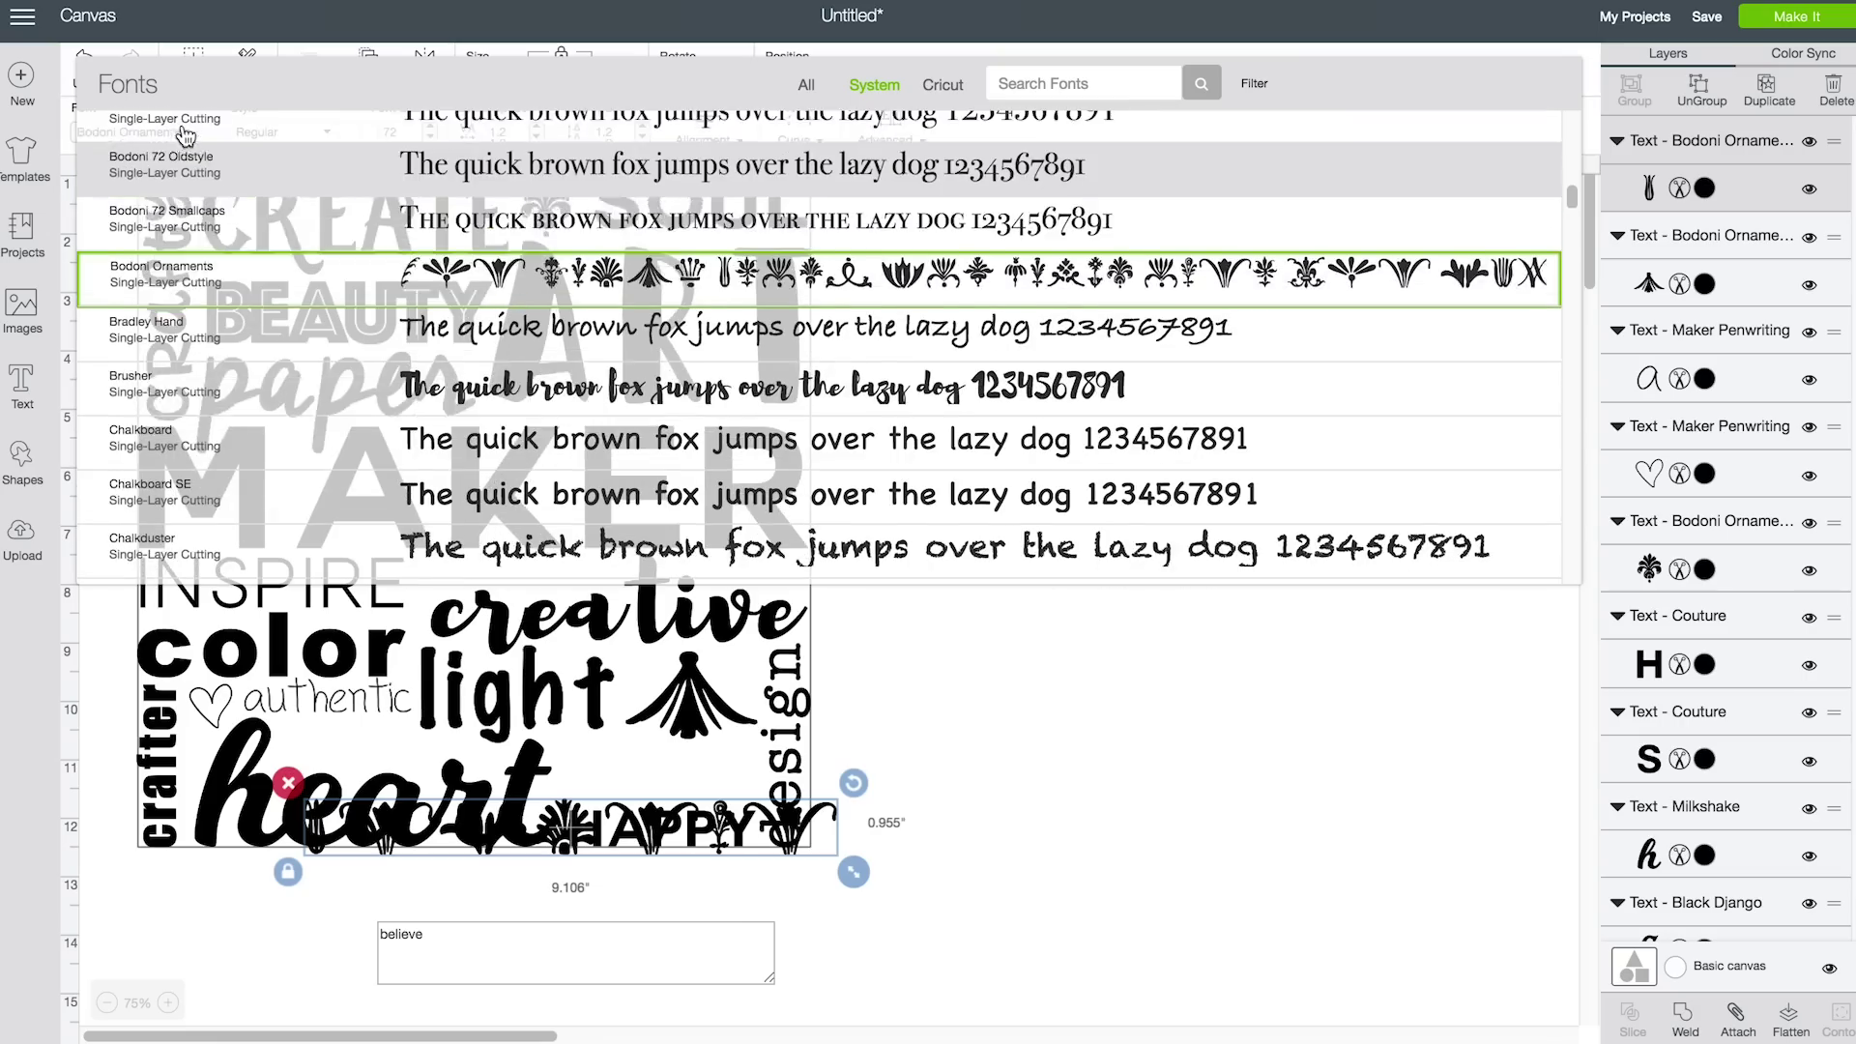
{"action": "scroll", "coordinate": [979, 504], "scroll_direction": "down", "scroll_amount": 3}
{"action": "scroll", "coordinate": [979, 503], "scroll_direction": "down", "scroll_amount": 3}
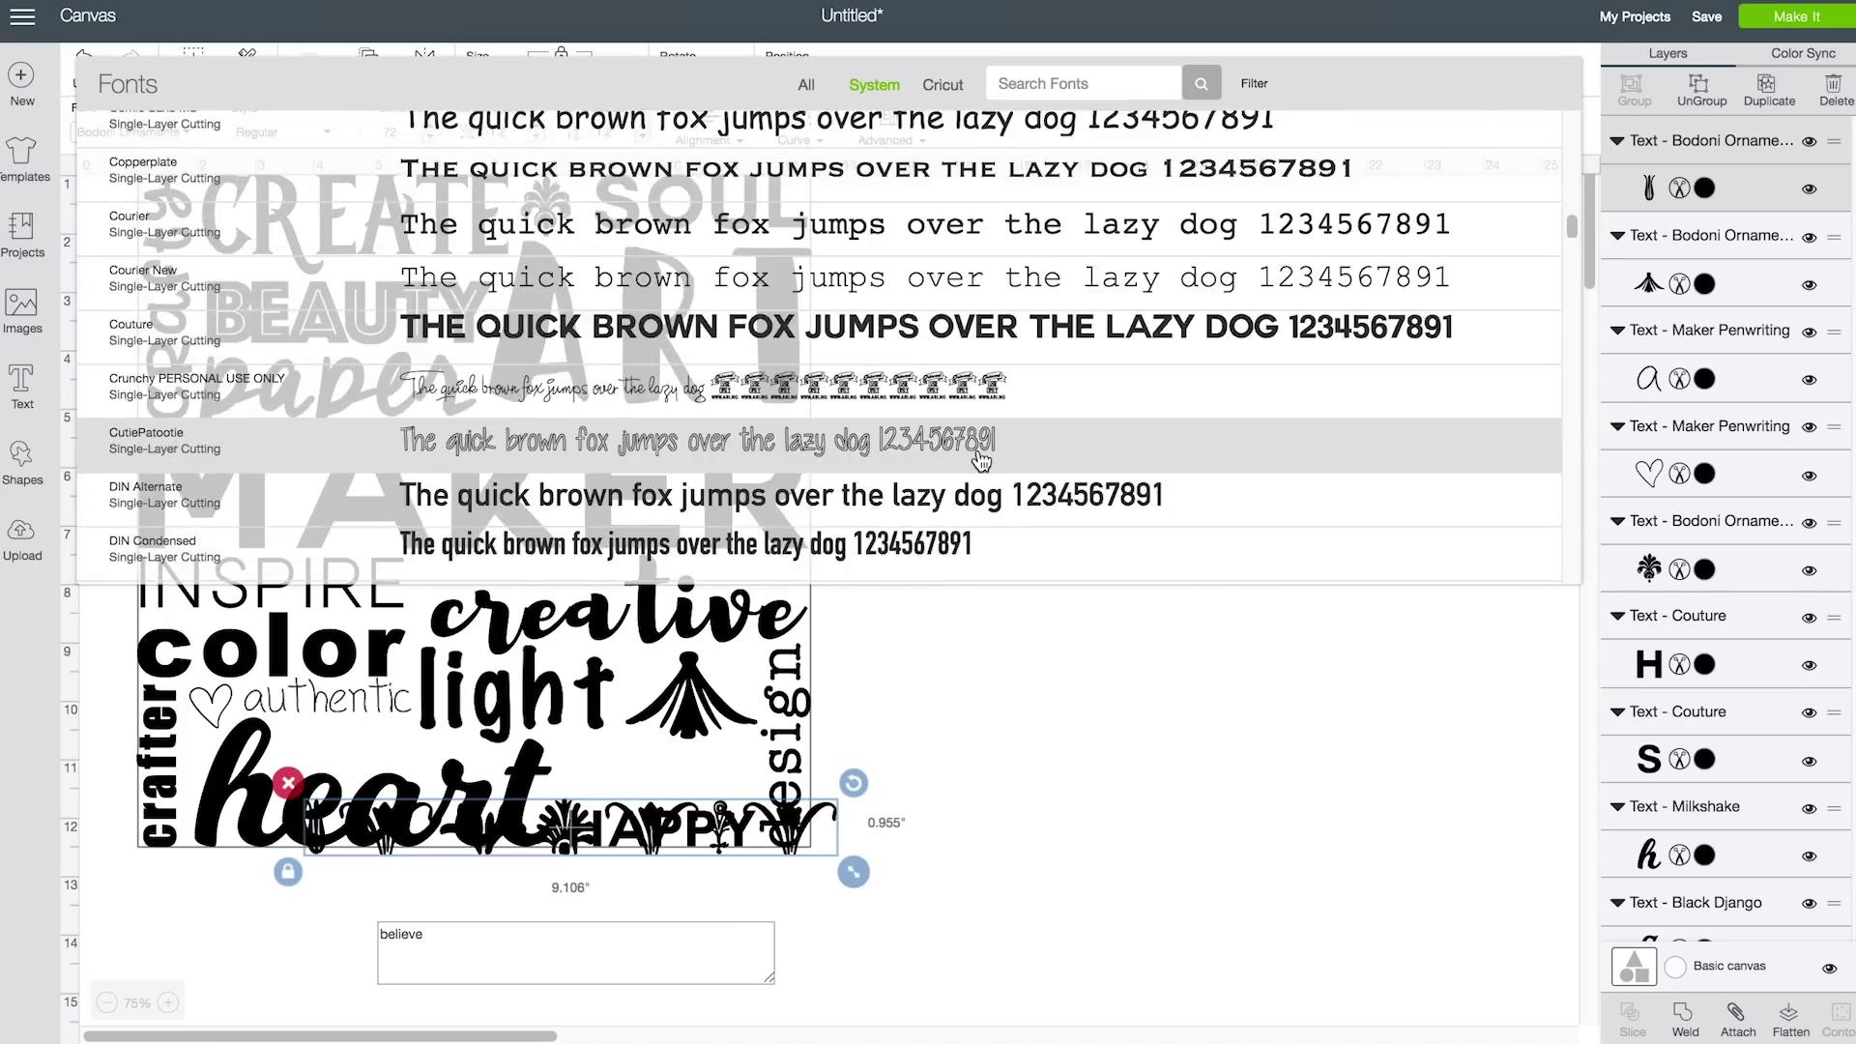
{"action": "left_click", "coordinate": [966, 249]}
{"action": "left_click_drag", "start_coordinate": [426, 841], "coordinate": [1171, 778]}
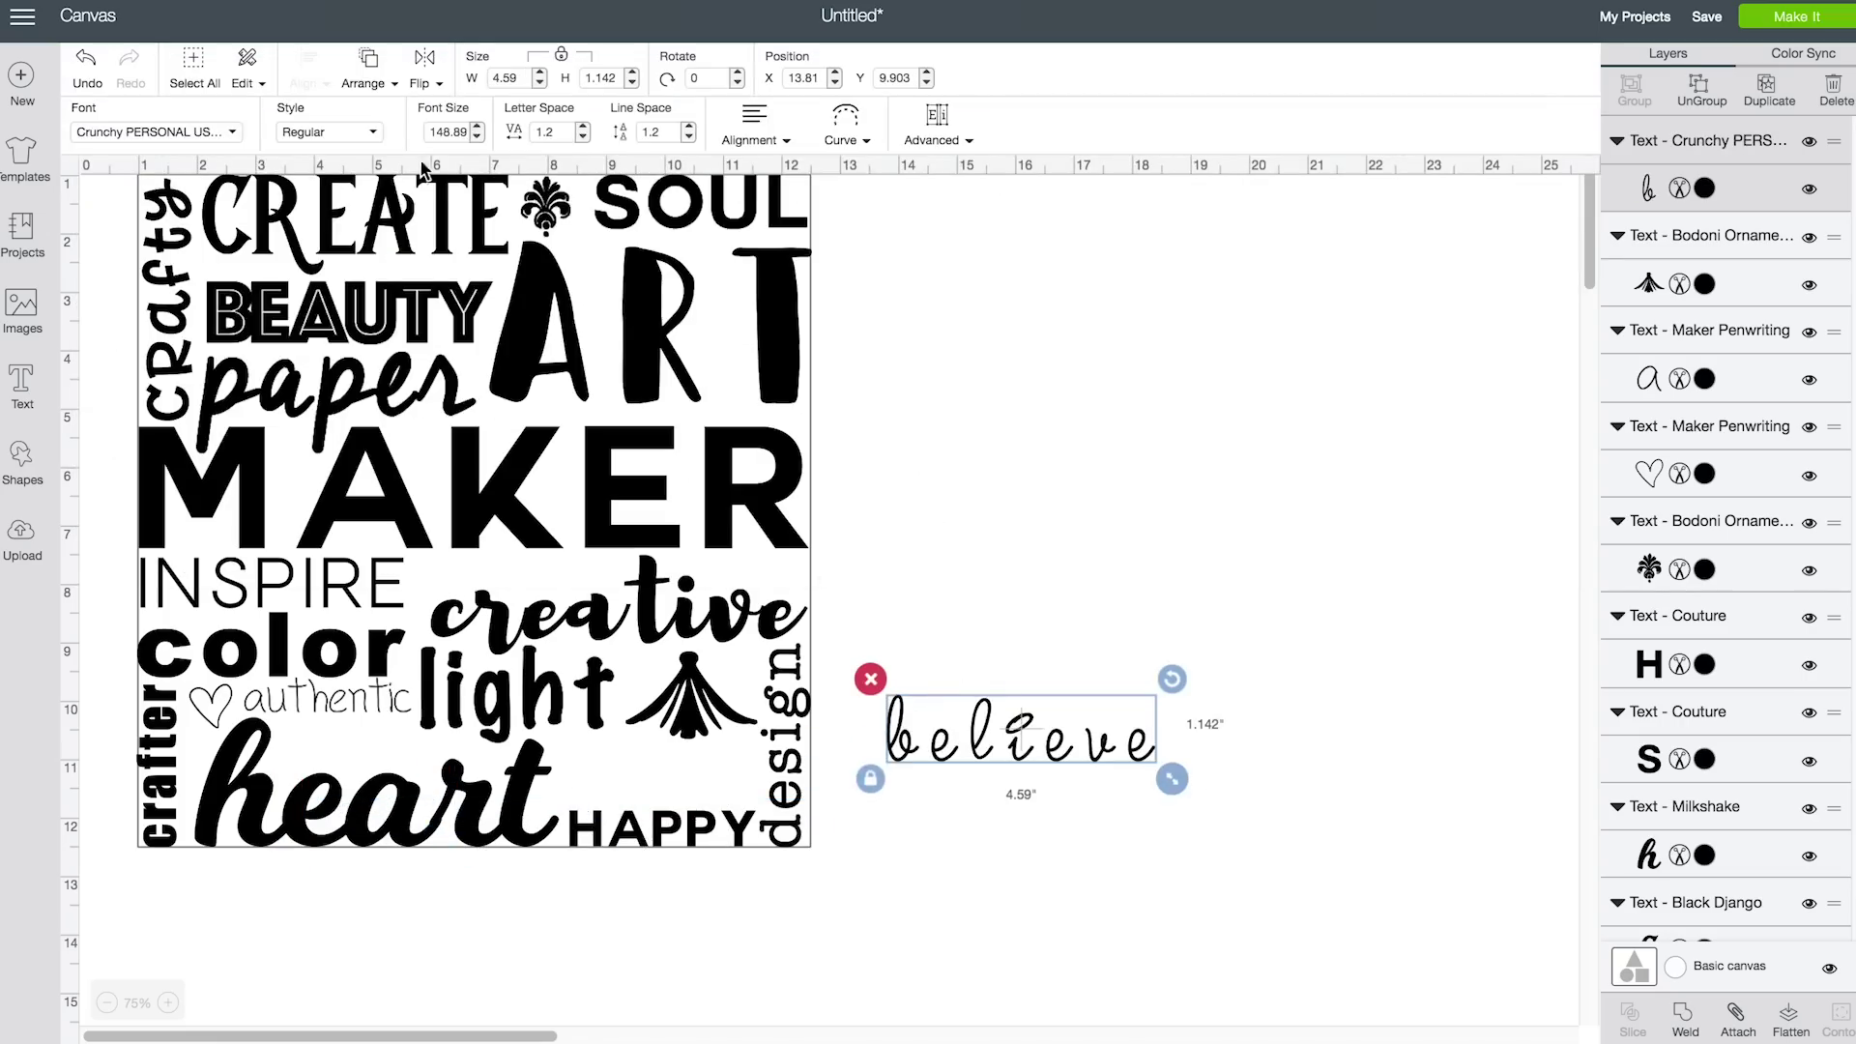
Tighten believe's letter spacing twice and enlarge it above HAPPY
{"action": "left_click", "coordinate": [583, 136]}
{"action": "left_click", "coordinate": [583, 136]}
{"action": "left_click_drag", "start_coordinate": [1086, 779], "coordinate": [771, 820]}
{"action": "left_click", "coordinate": [993, 827]}
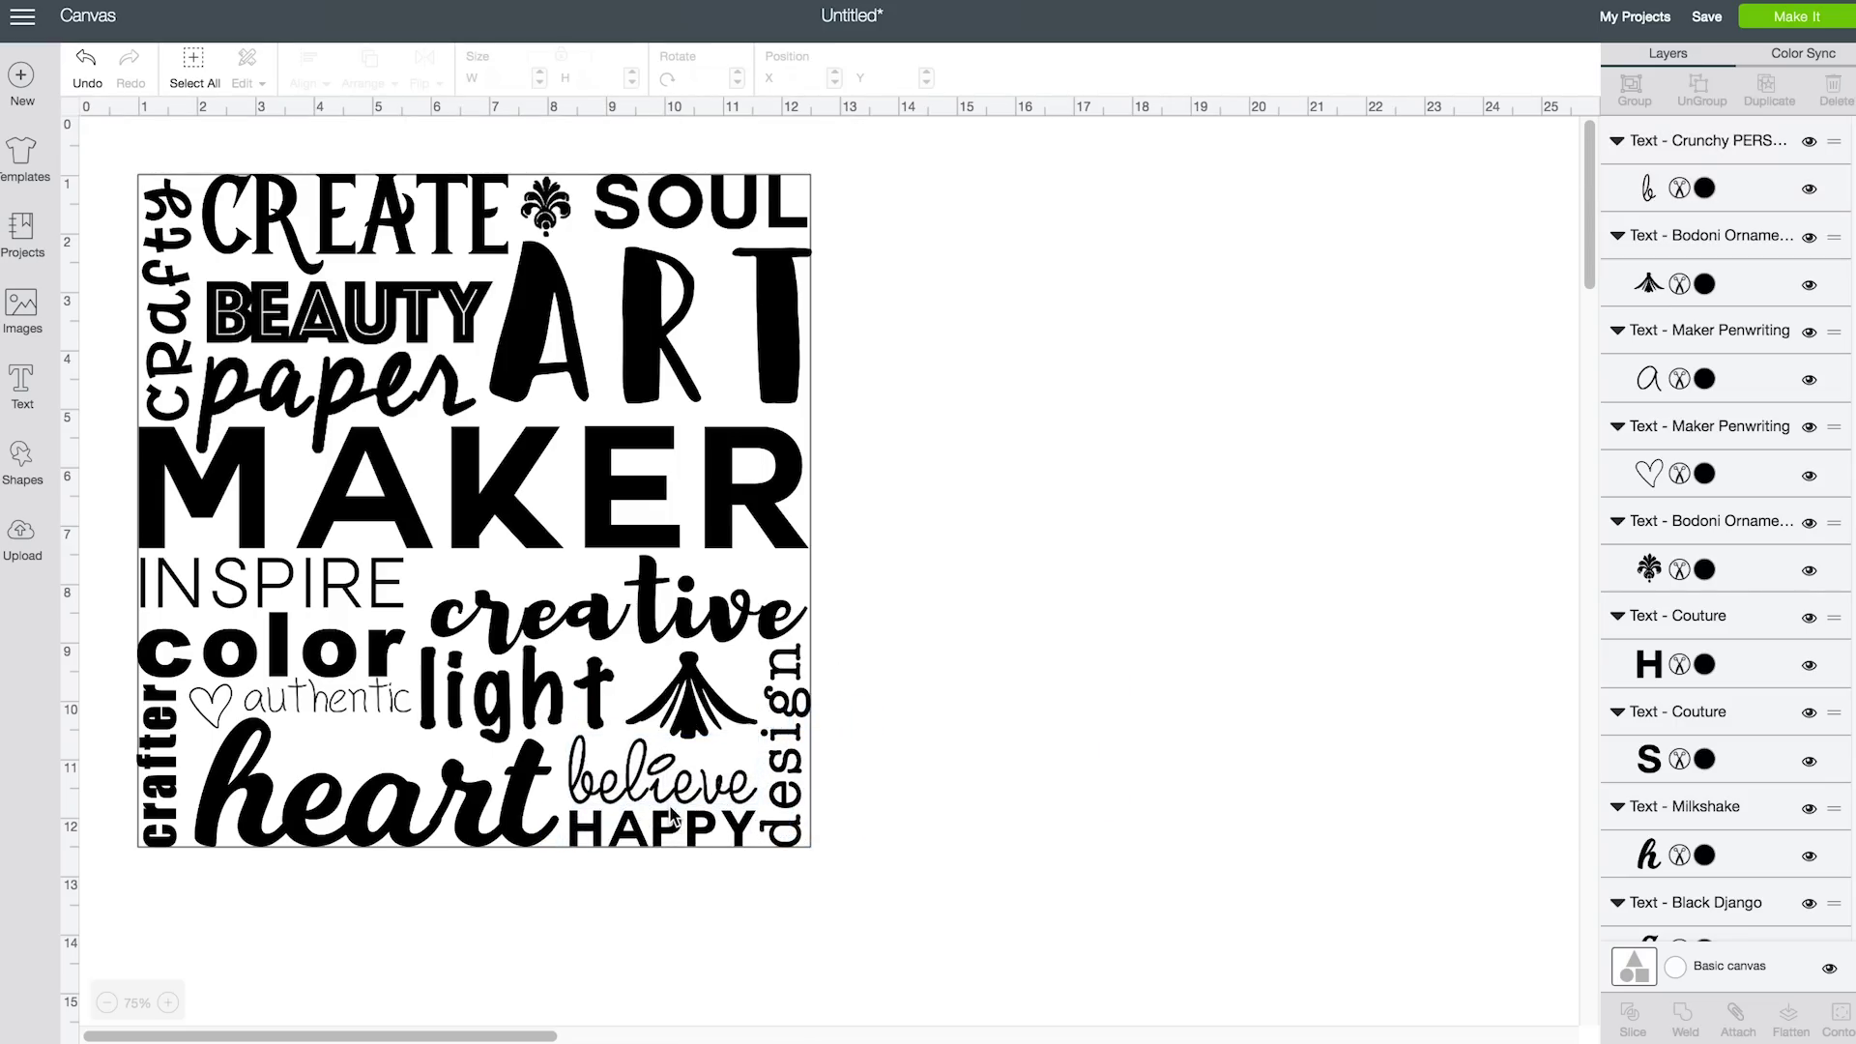
Change 'authentic' to Utopia Std and shrink it to fit beside the heart
{"action": "left_click", "coordinate": [379, 702]}
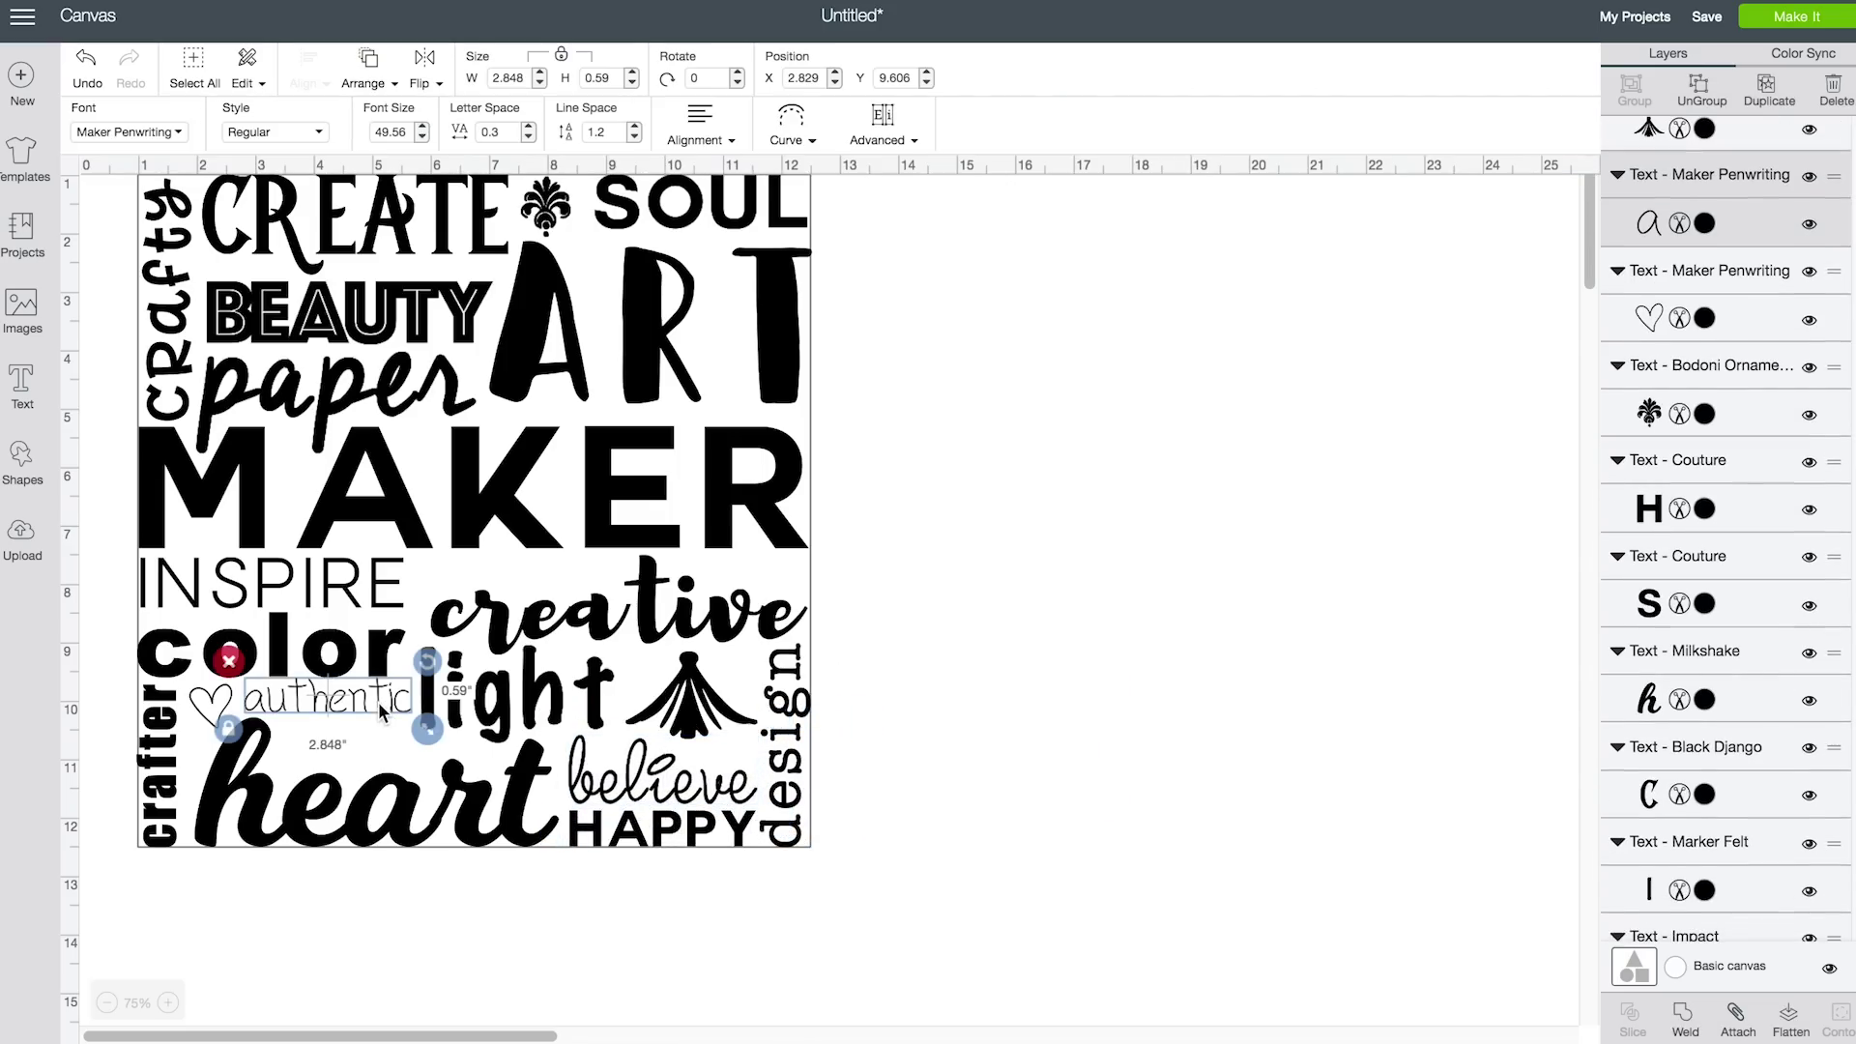
{"action": "left_click", "coordinate": [176, 145]}
{"action": "left_click_drag", "start_coordinate": [1567, 406], "coordinate": [1558, 556]}
{"action": "left_click", "coordinate": [580, 543]}
{"action": "left_click_drag", "start_coordinate": [481, 718], "coordinate": [457, 715]}
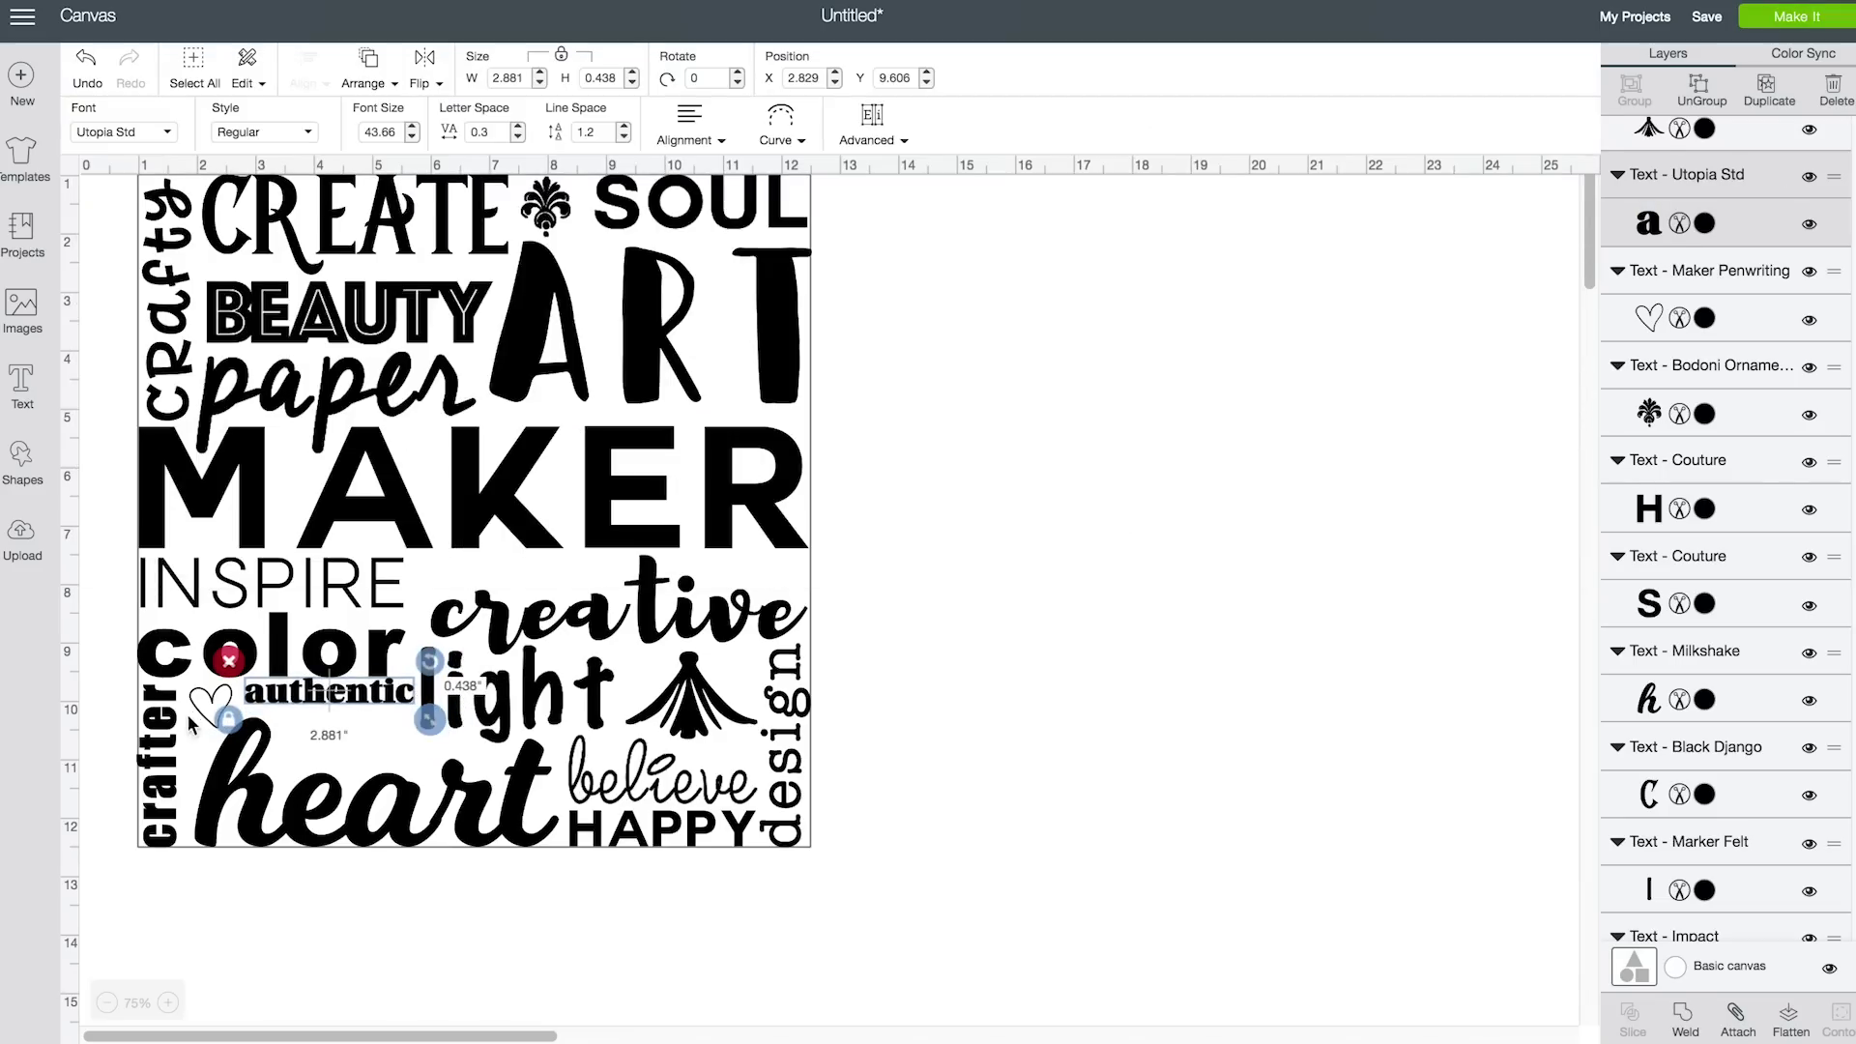
{"action": "left_click", "coordinate": [1075, 680]}
Add 'soar' under authentic in the Couture font with tightened letter spacing
{"action": "left_click", "coordinate": [22, 382]}
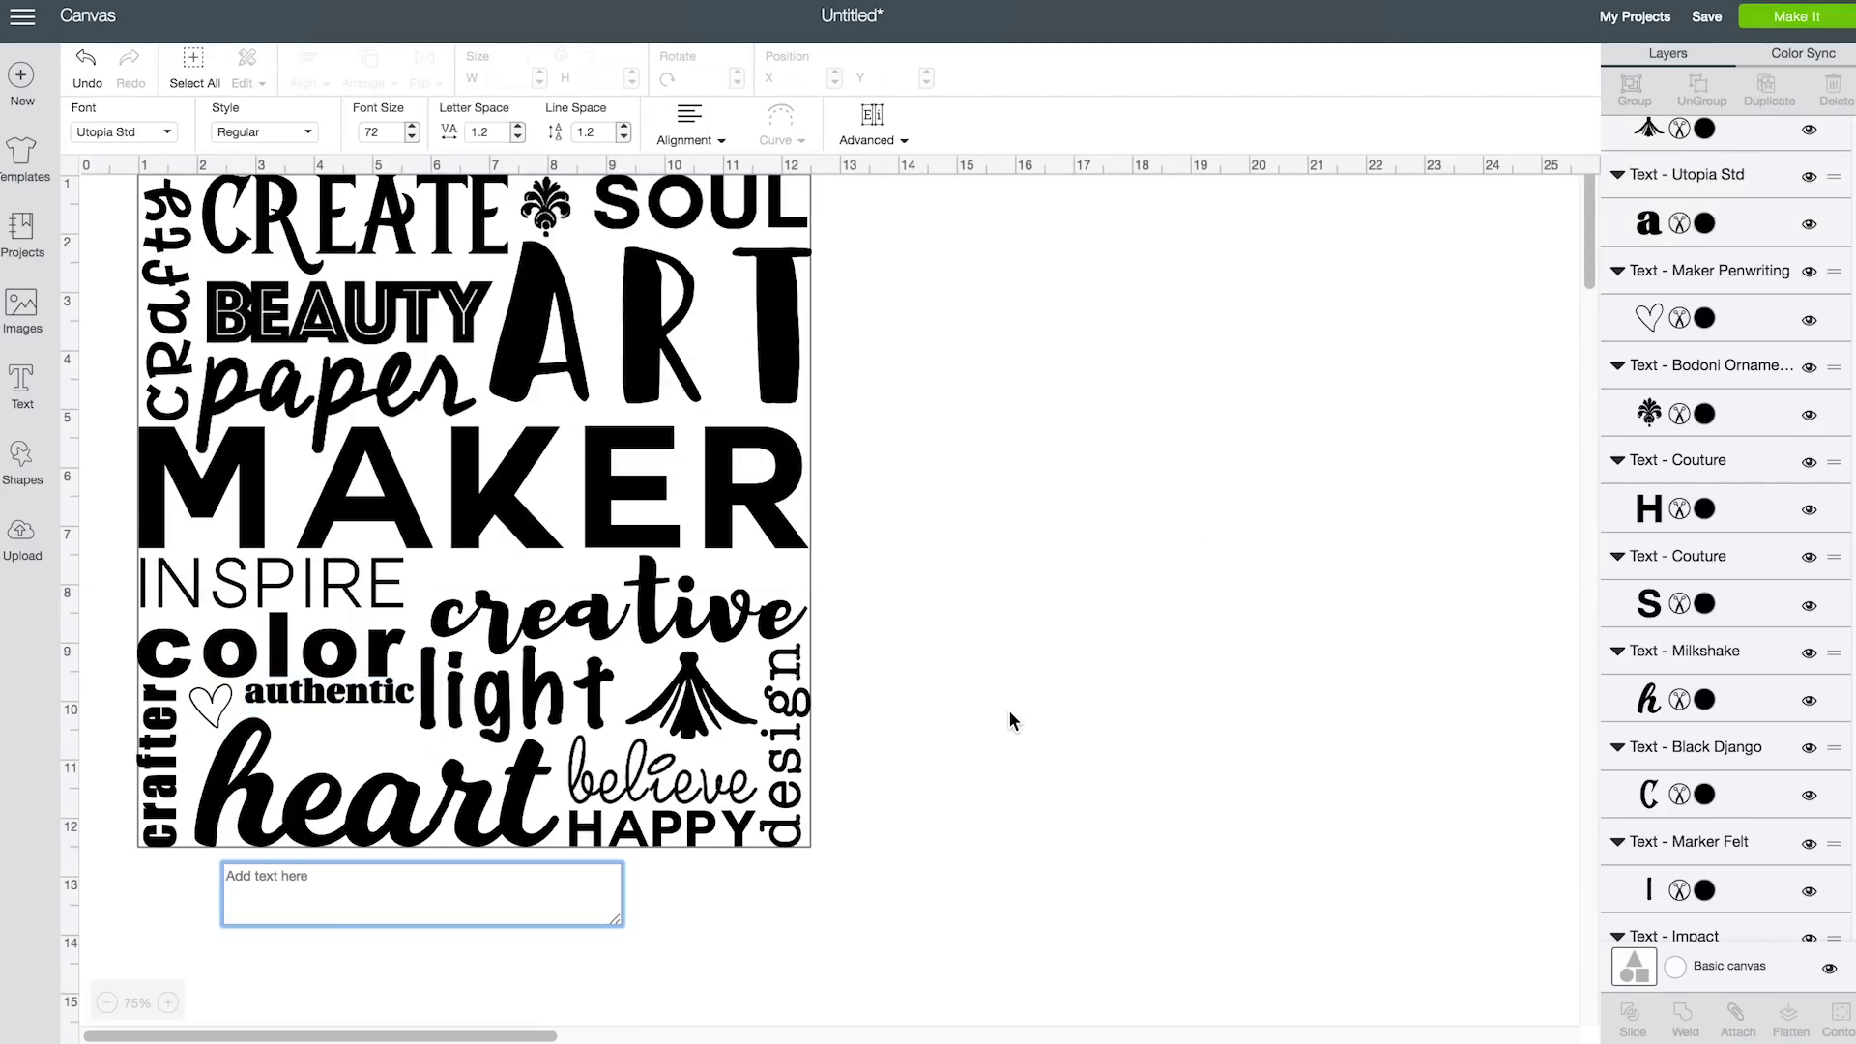
{"action": "type", "text": "soar"}
{"action": "left_click_drag", "start_coordinate": [425, 827], "coordinate": [380, 757]}
{"action": "left_click", "coordinate": [115, 132]}
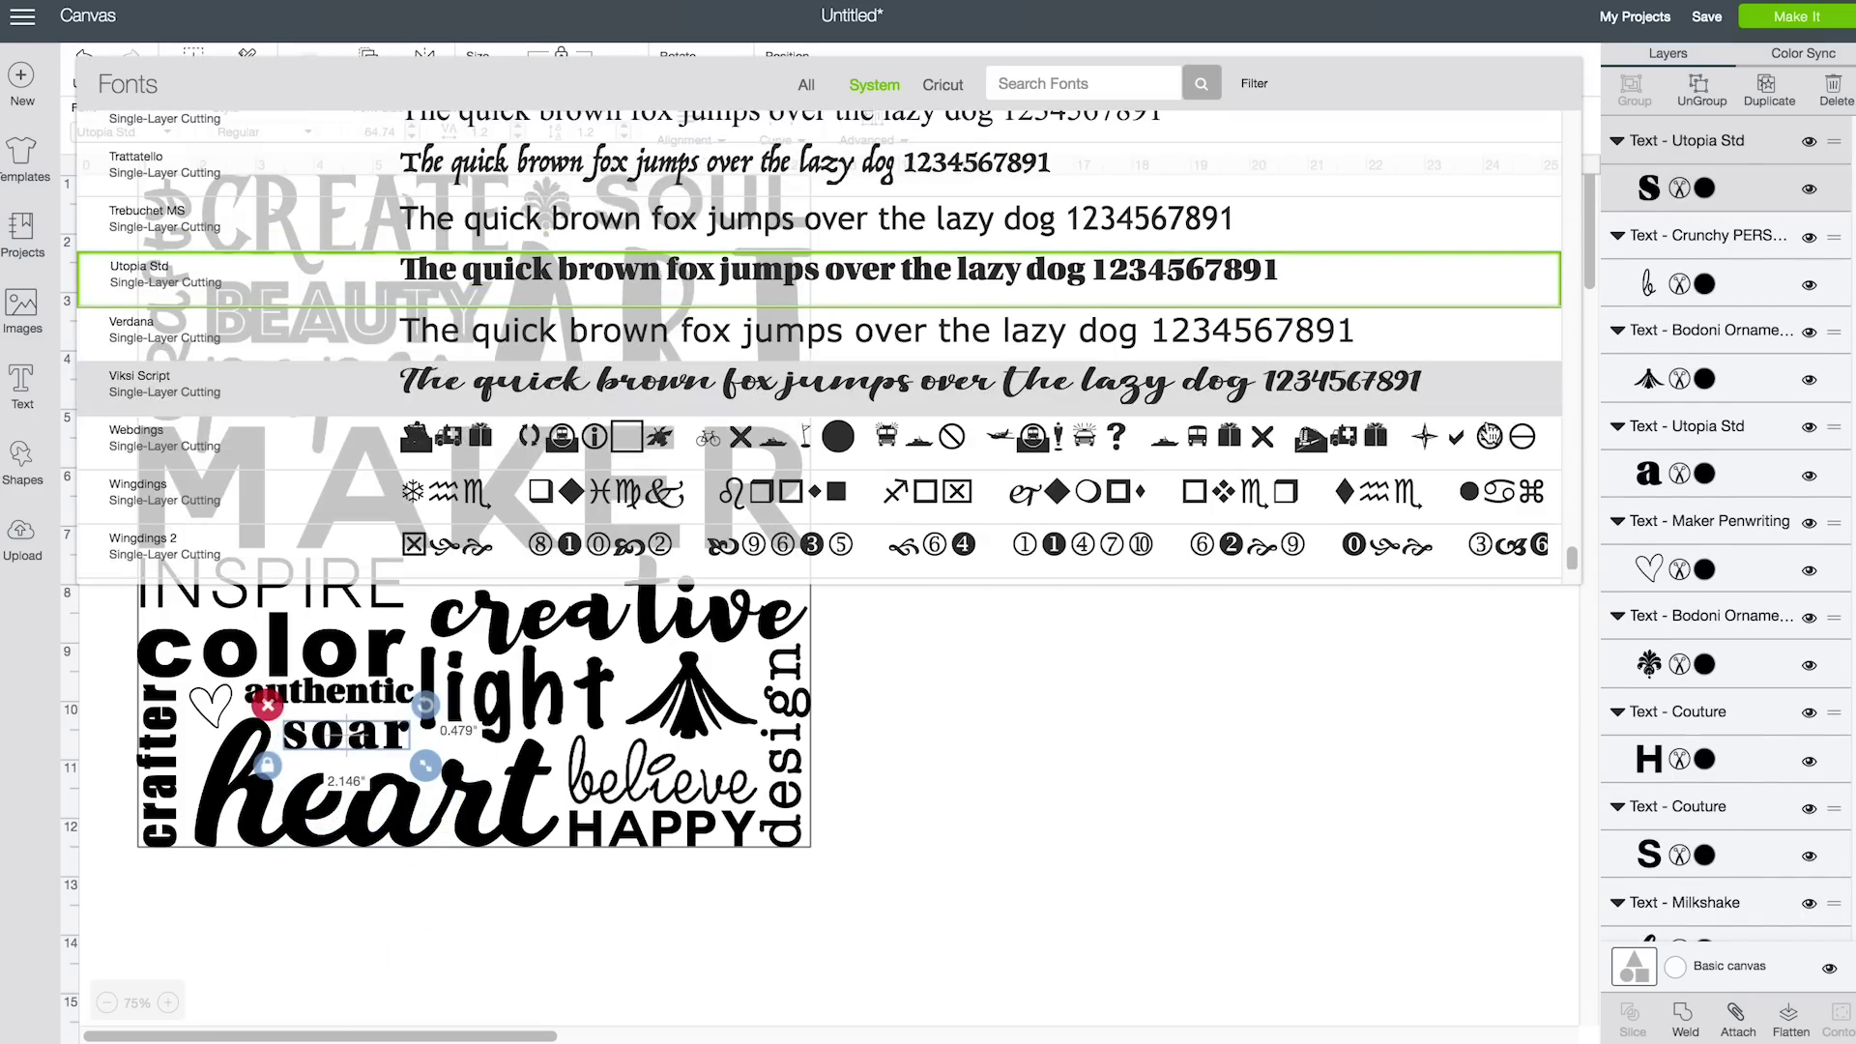
{"action": "left_click_drag", "start_coordinate": [1571, 558], "coordinate": [1496, 229]}
{"action": "left_click", "coordinate": [1495, 229]}
{"action": "left_click", "coordinate": [519, 140]}
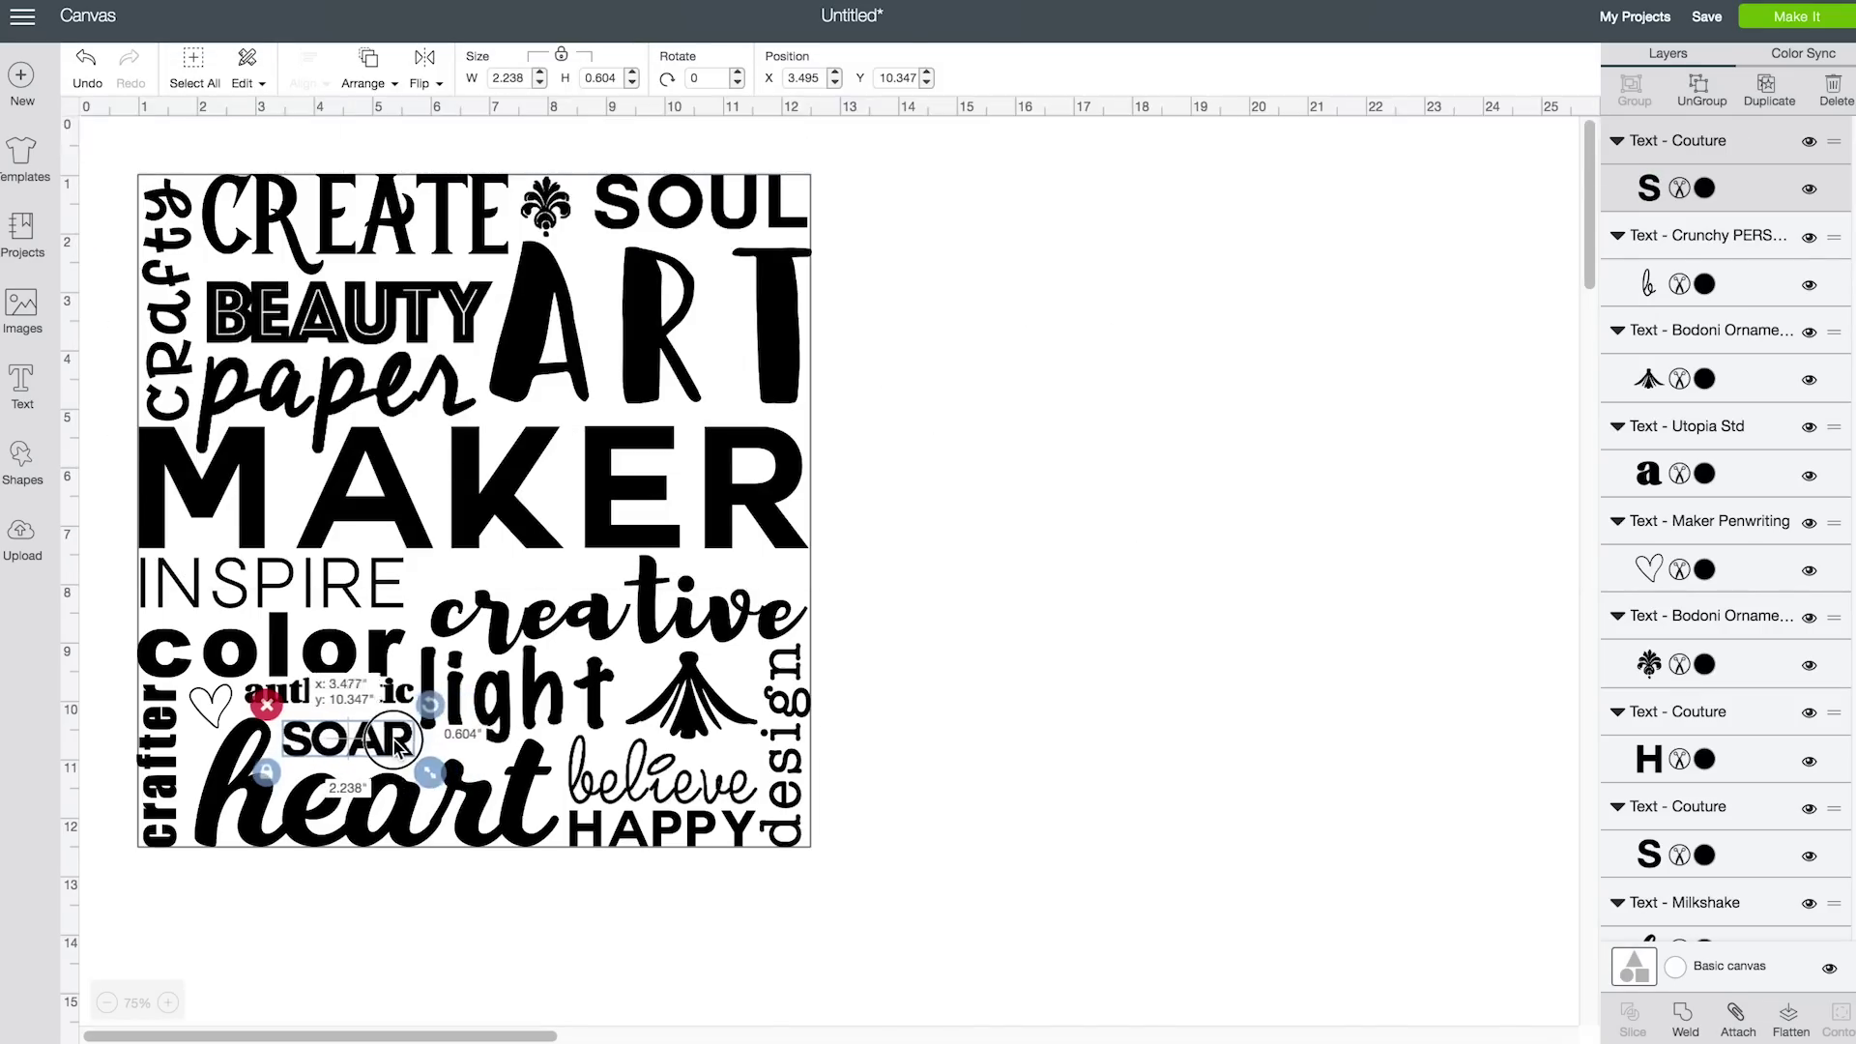
{"action": "left_click", "coordinate": [995, 694]}
Save the project as 'Maker Subway Art' plus the creator's name, then select the whole collage
{"action": "left_click", "coordinate": [1706, 16]}
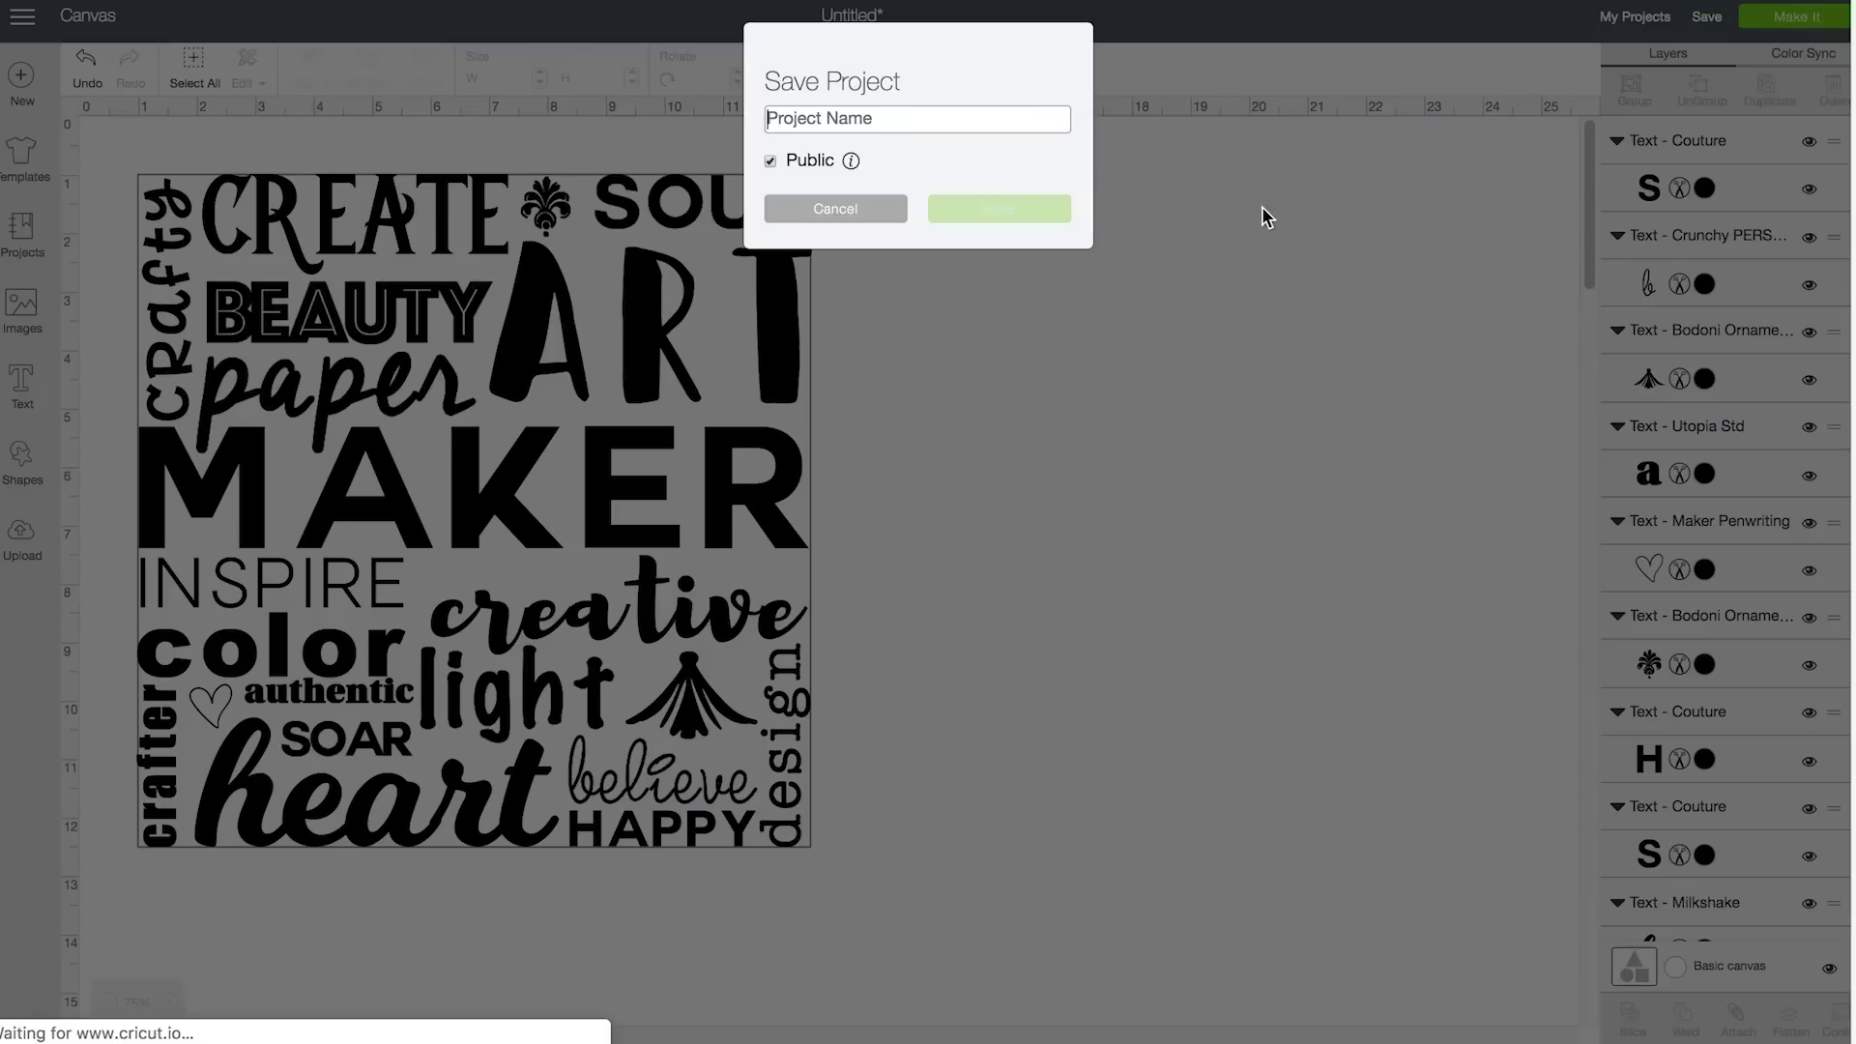
{"action": "type", "text": "Maker Subway Art by JenniferMaker"}
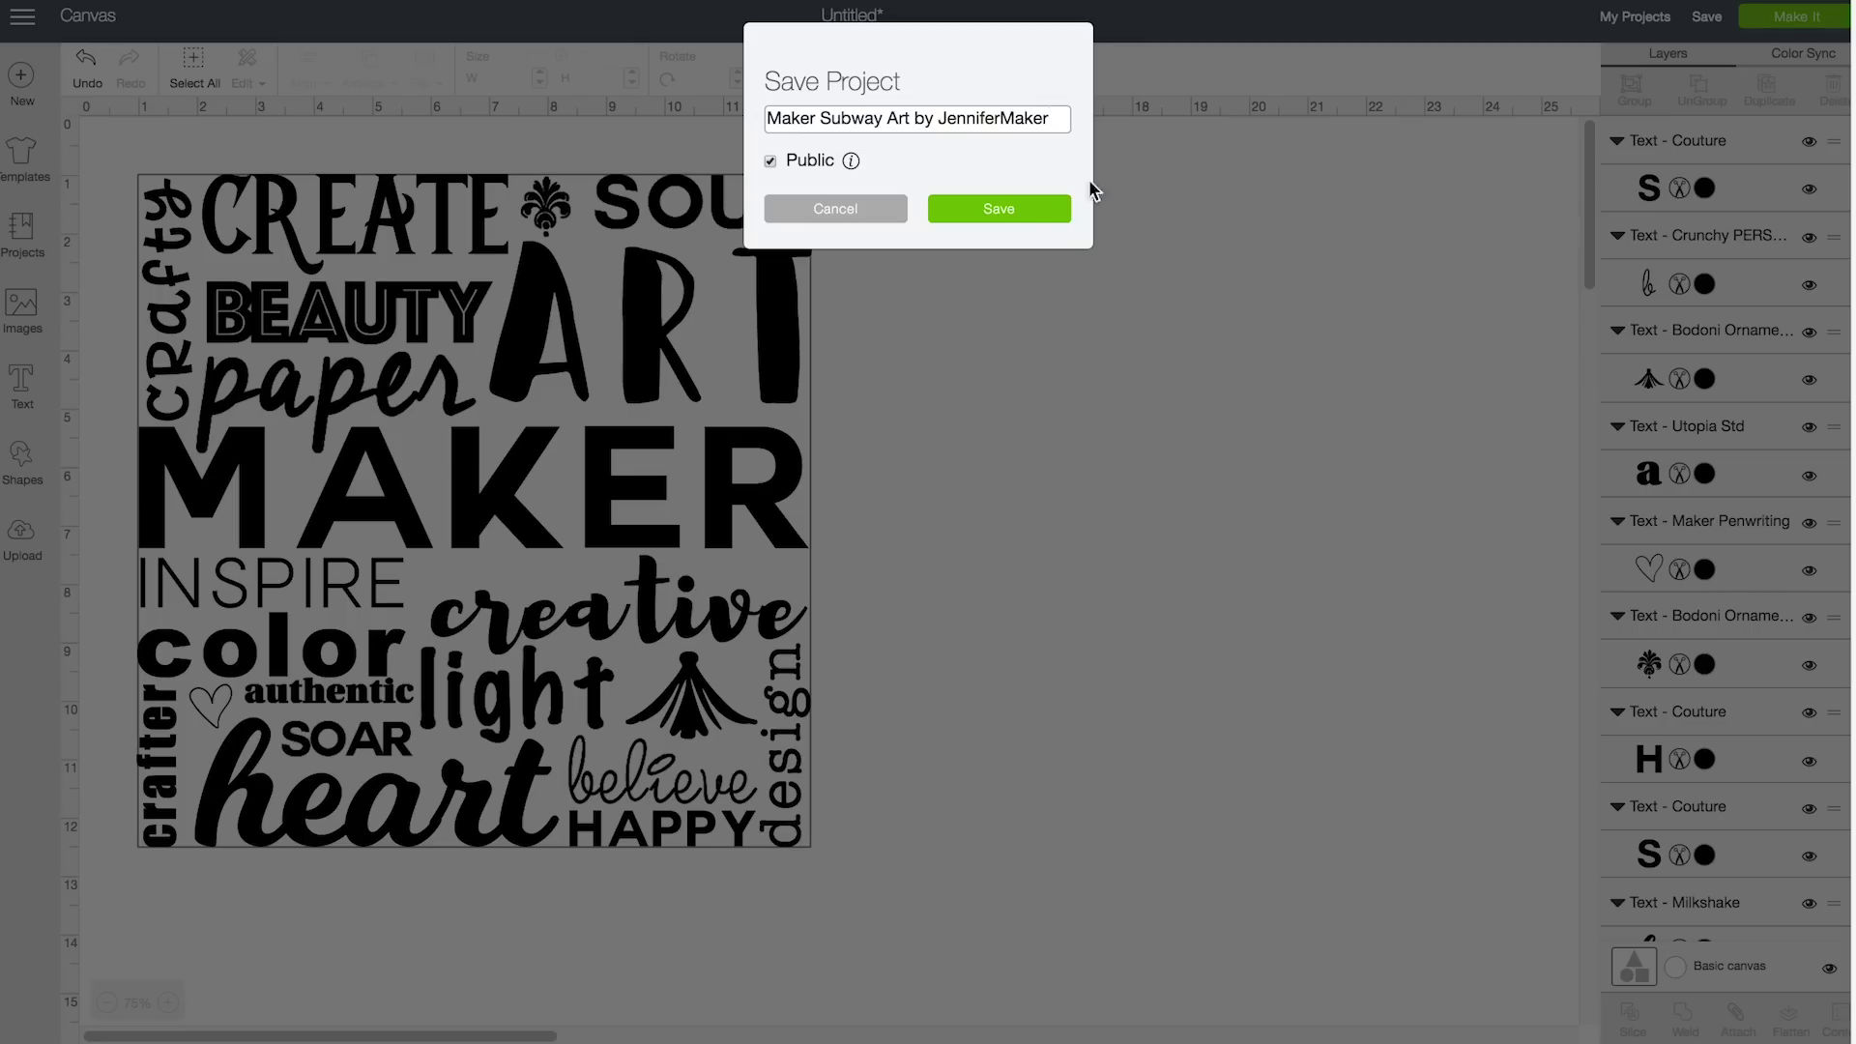
{"action": "left_click", "coordinate": [1051, 199]}
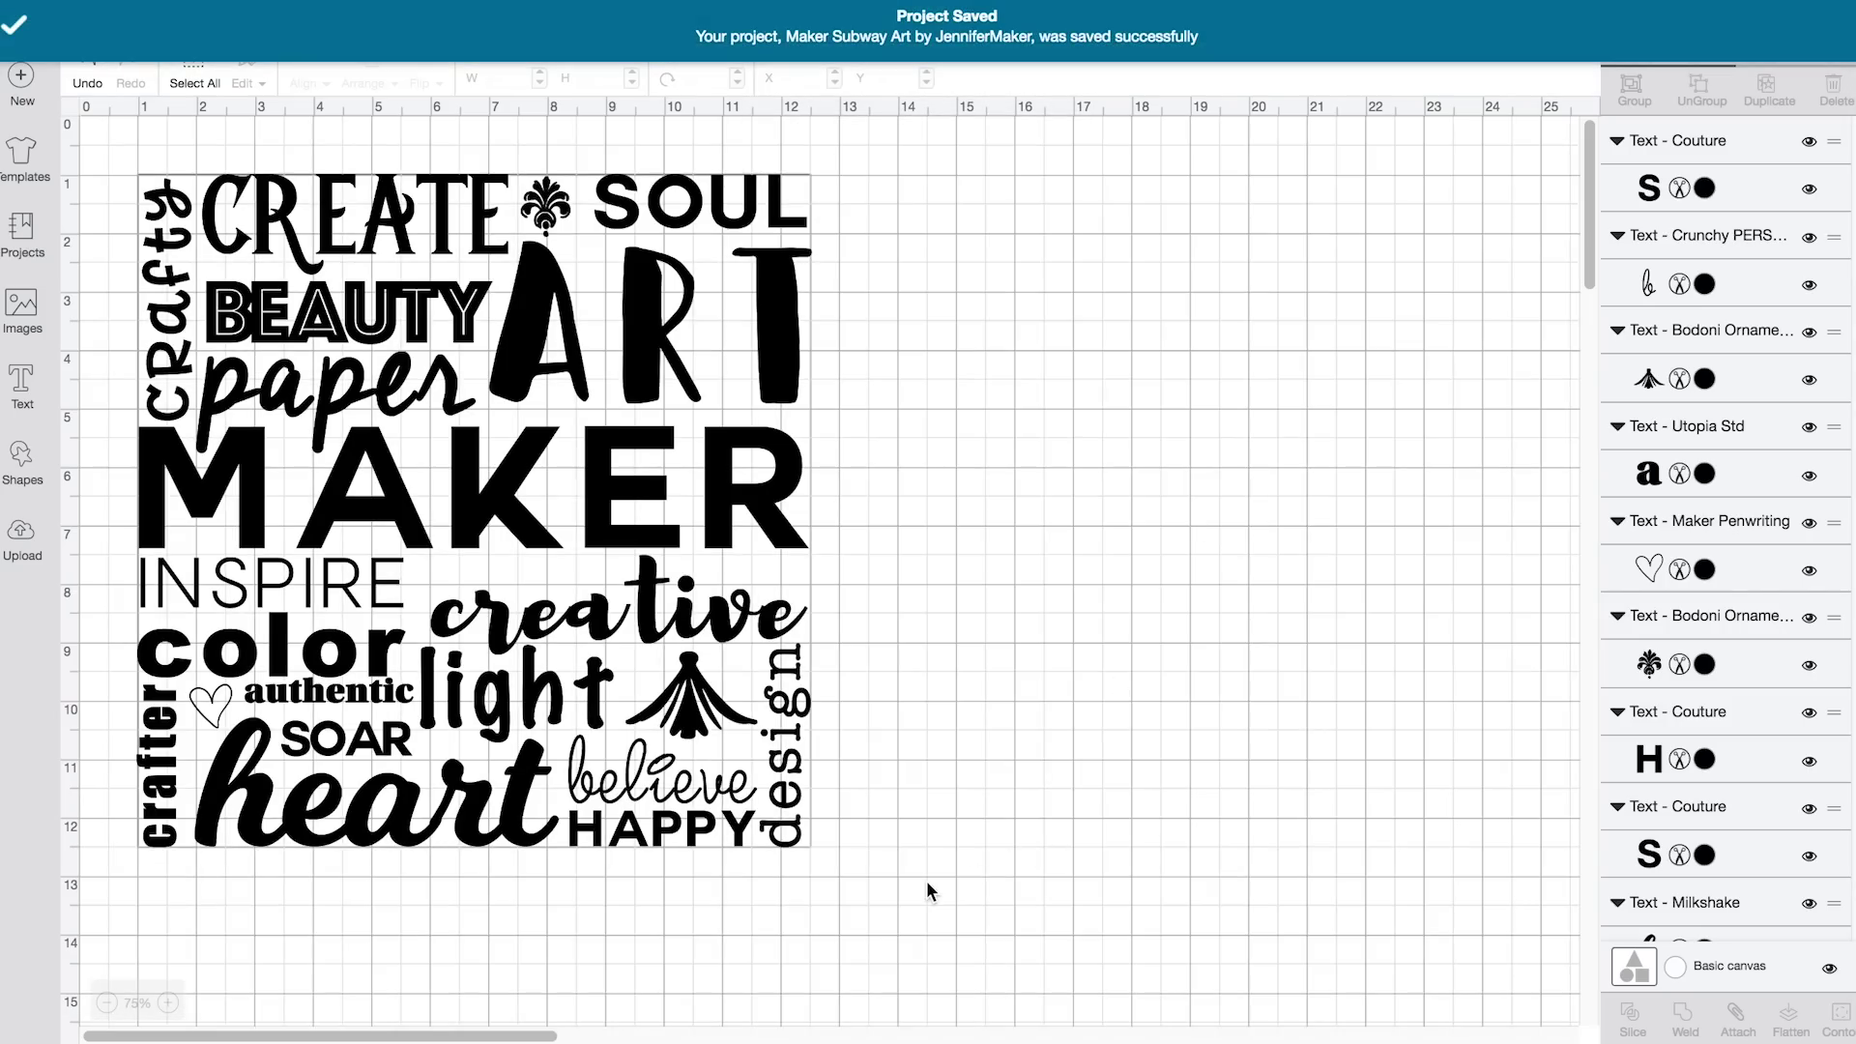
{"action": "left_click_drag", "start_coordinate": [927, 879], "coordinate": [107, 148]}
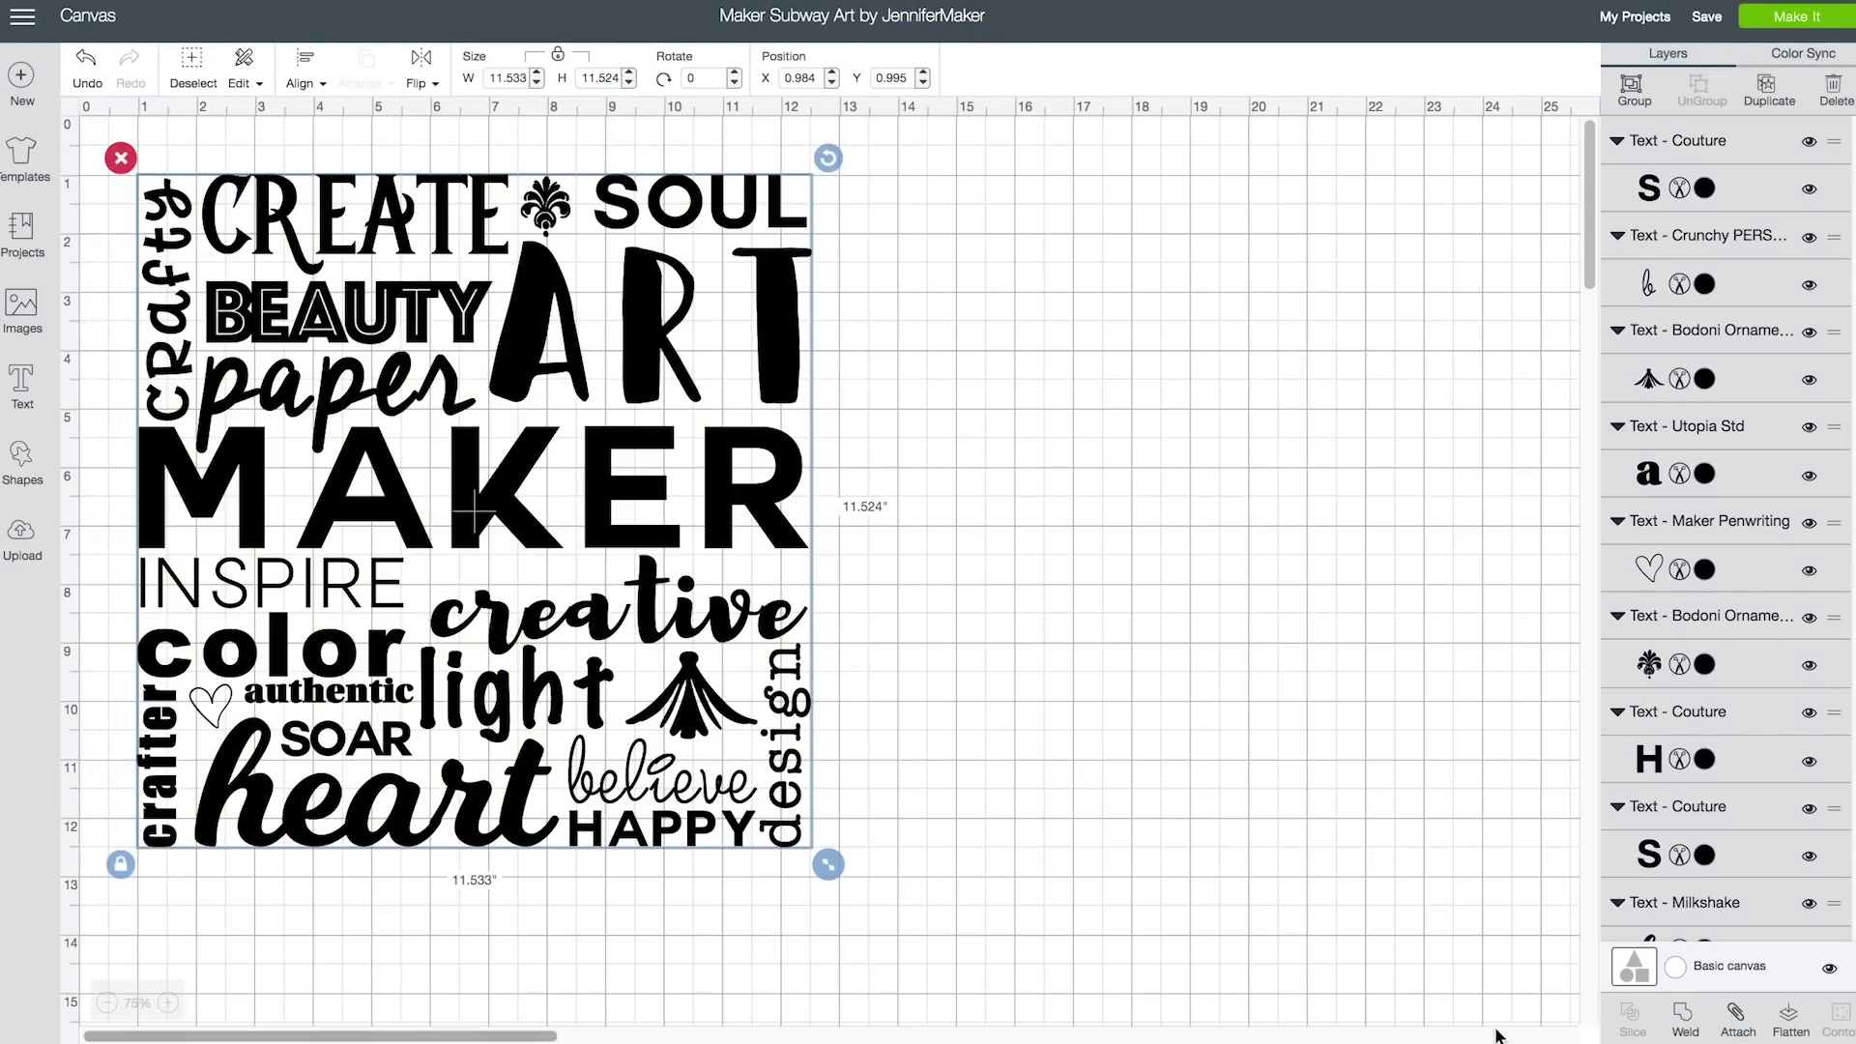
Attach every word into one group, preview it on a single cut mat, and return to the canvas
{"action": "left_click", "coordinate": [1737, 1017]}
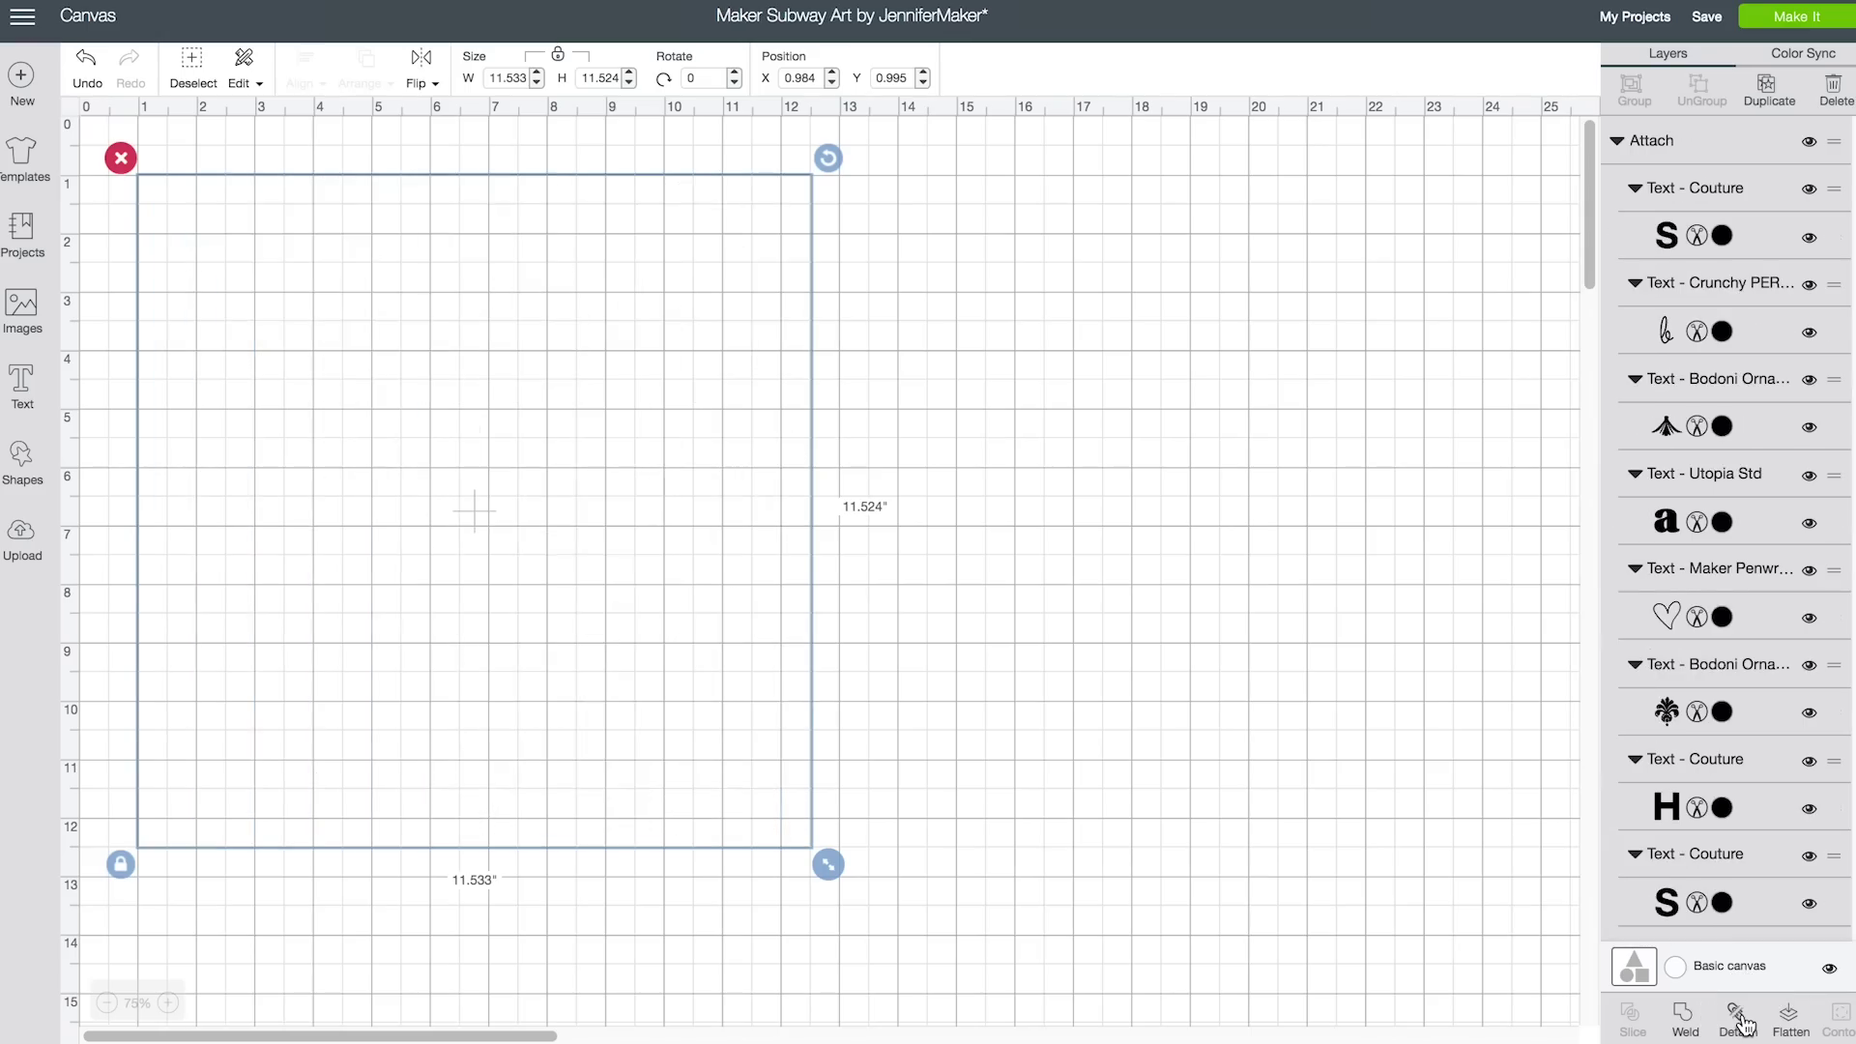
{"action": "left_click", "coordinate": [1793, 17]}
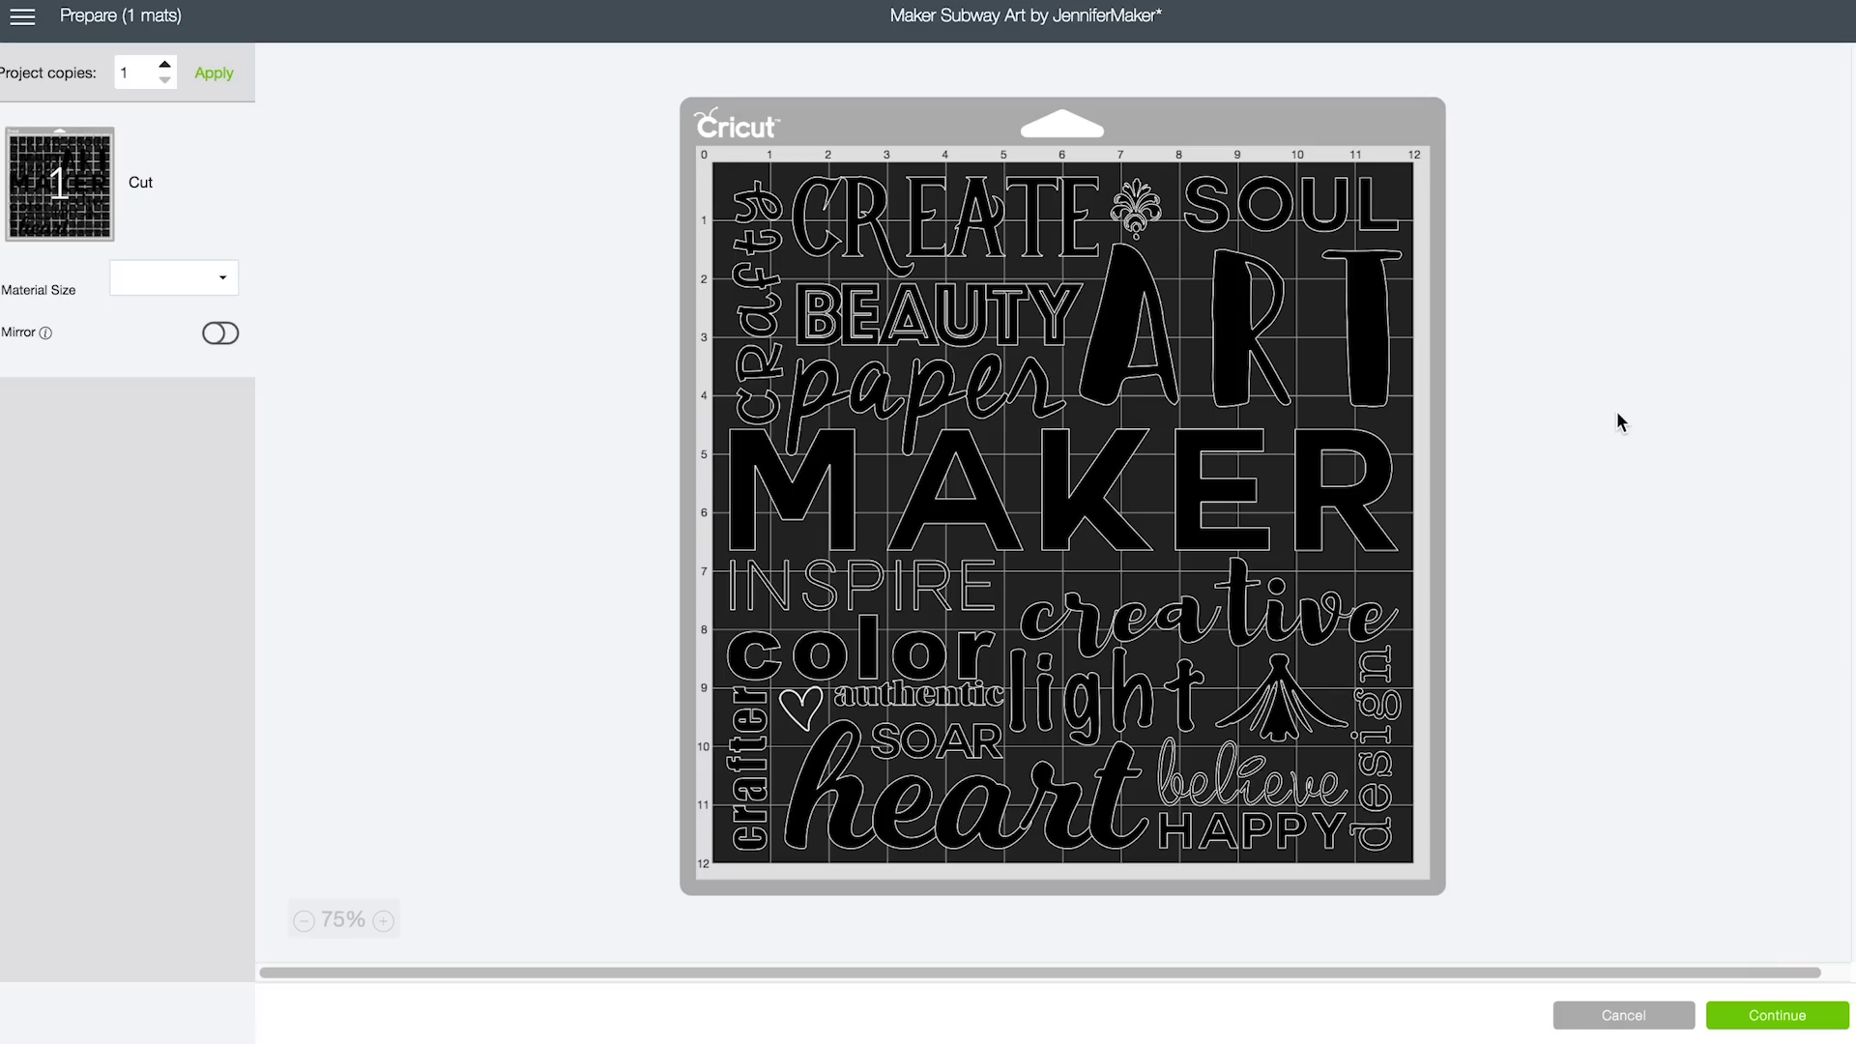
{"action": "left_click", "coordinate": [1655, 1026]}
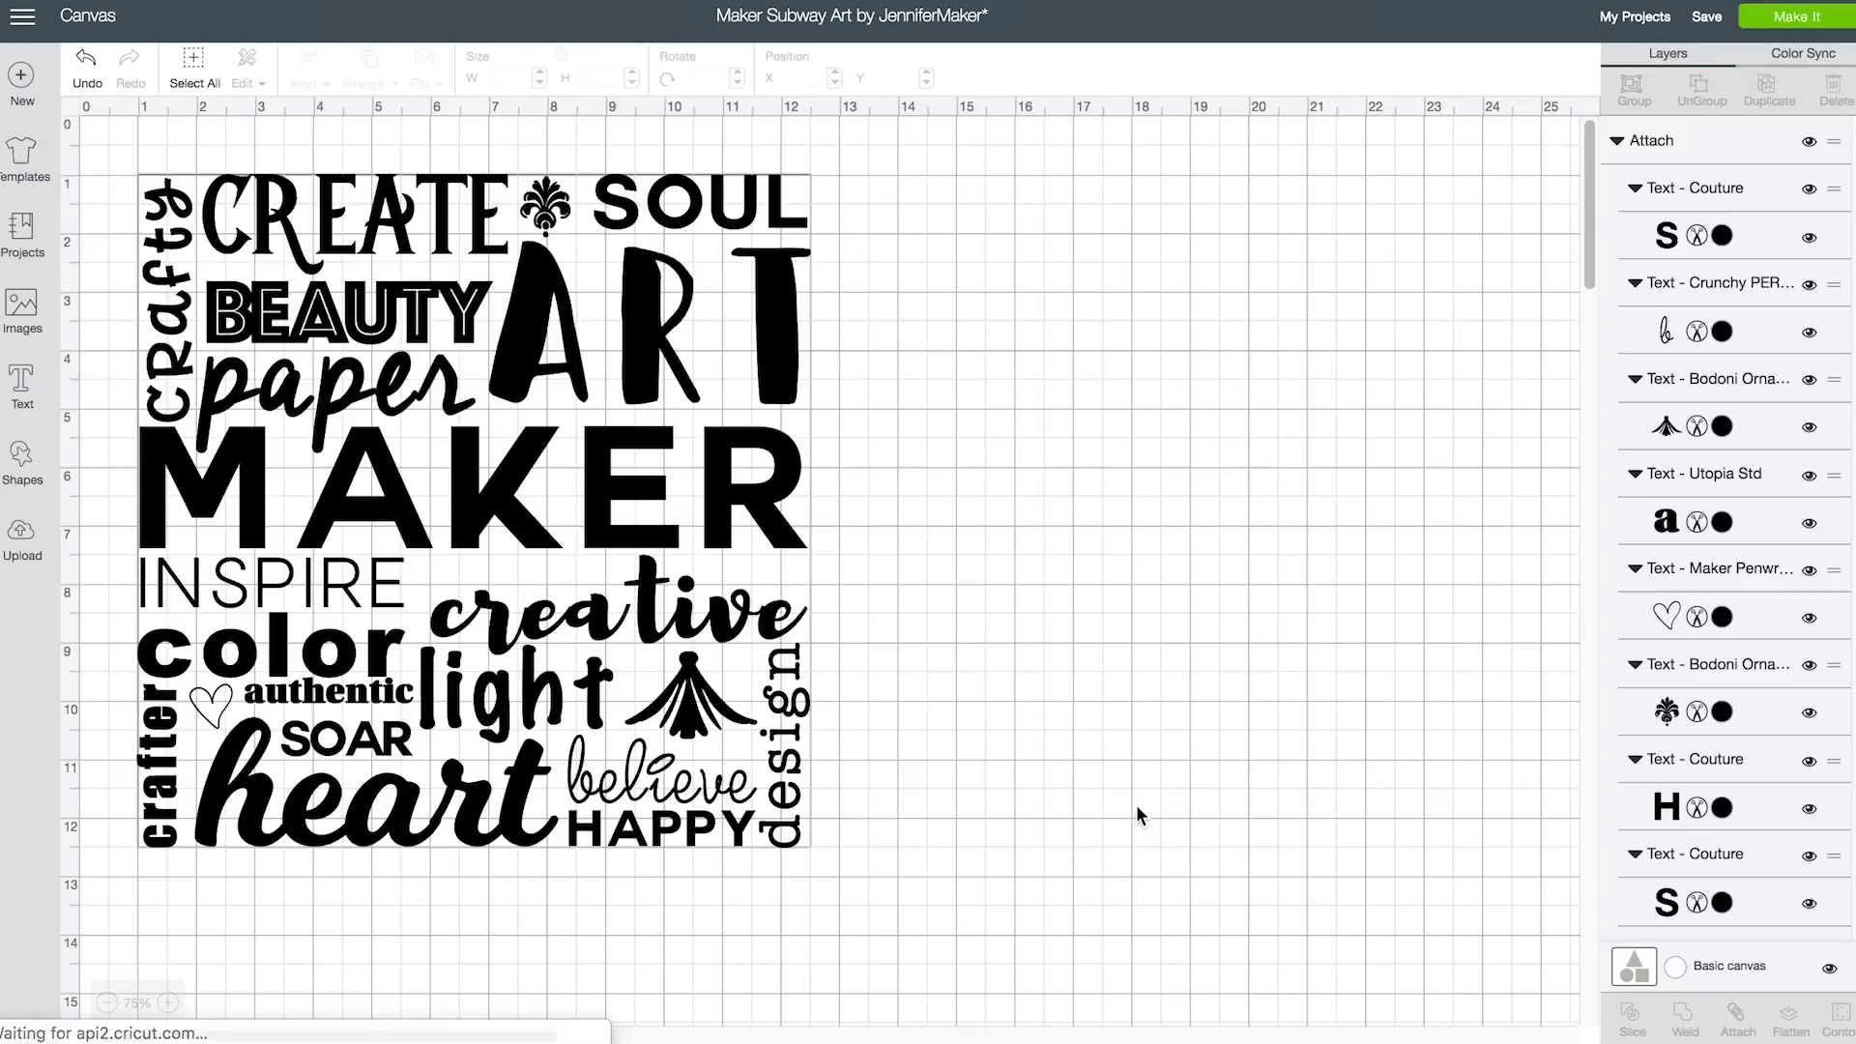
Weld paper, creative, heart and believe individually, then show the Color Sync overview
{"action": "left_click", "coordinate": [243, 431]}
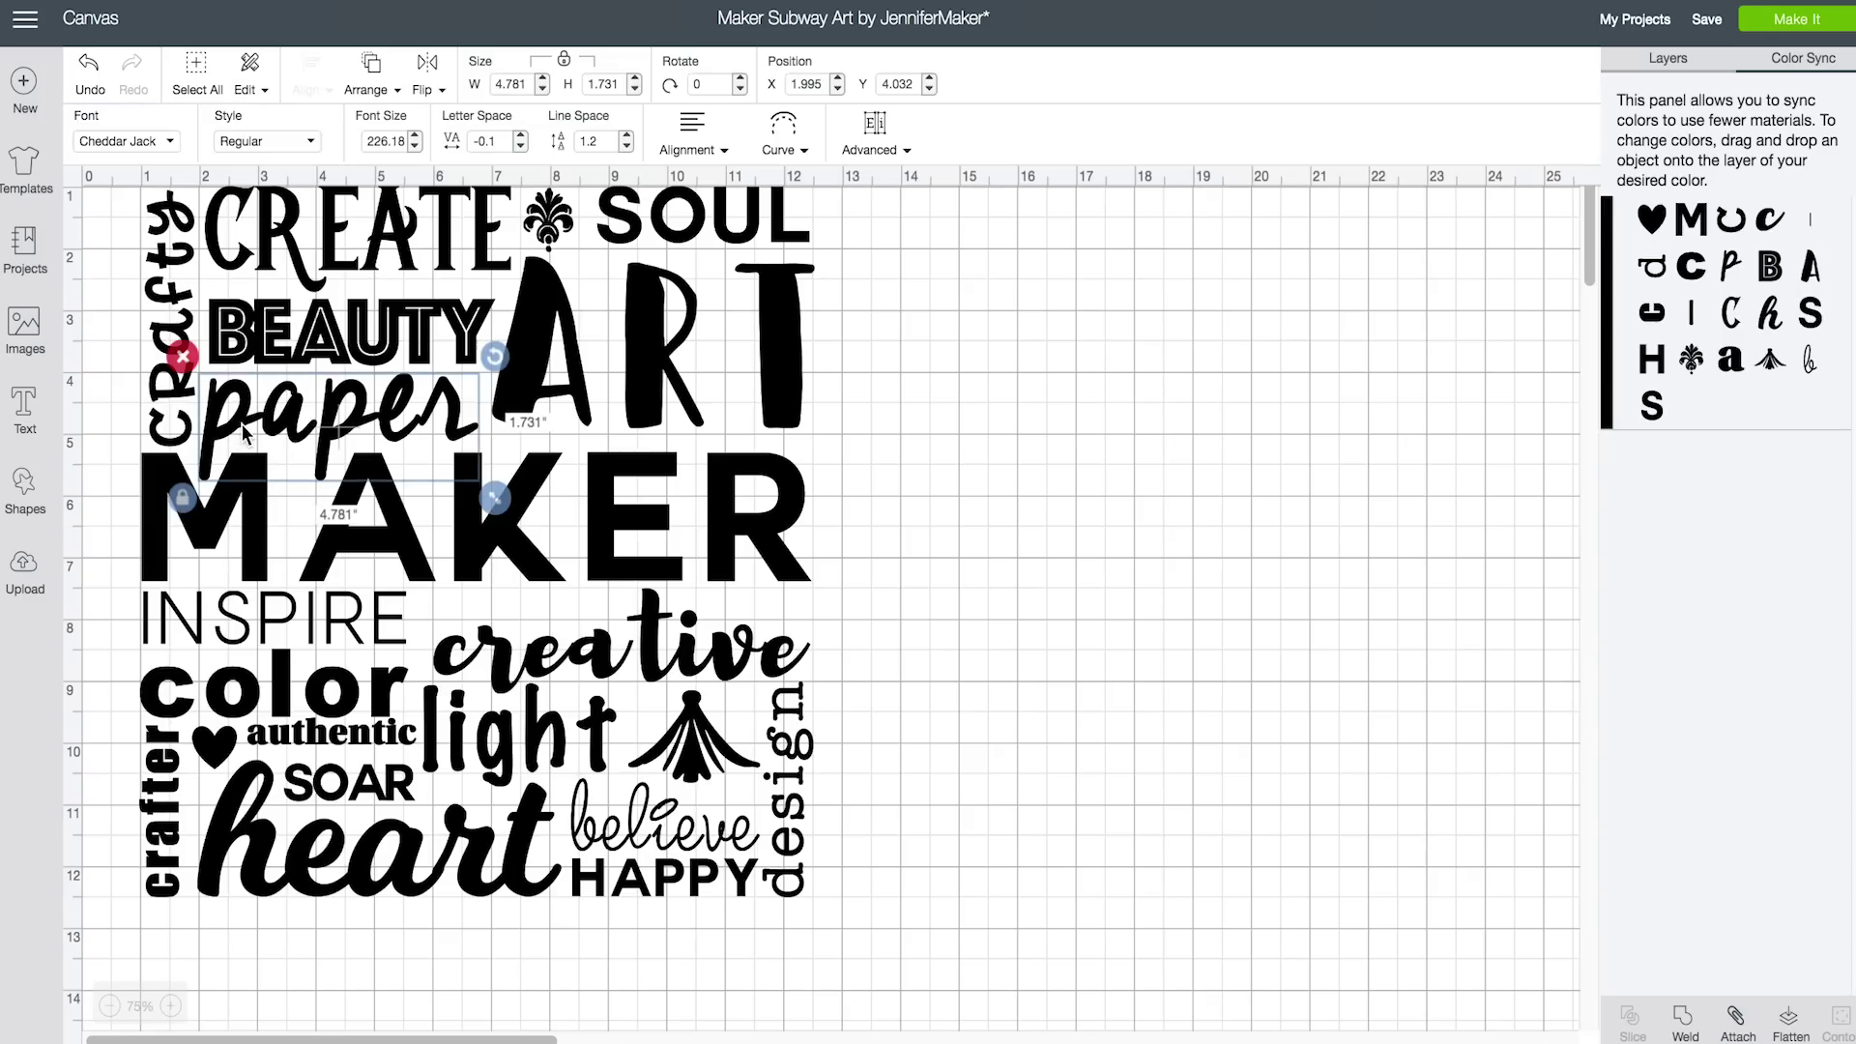
{"action": "left_click", "coordinate": [1685, 1023]}
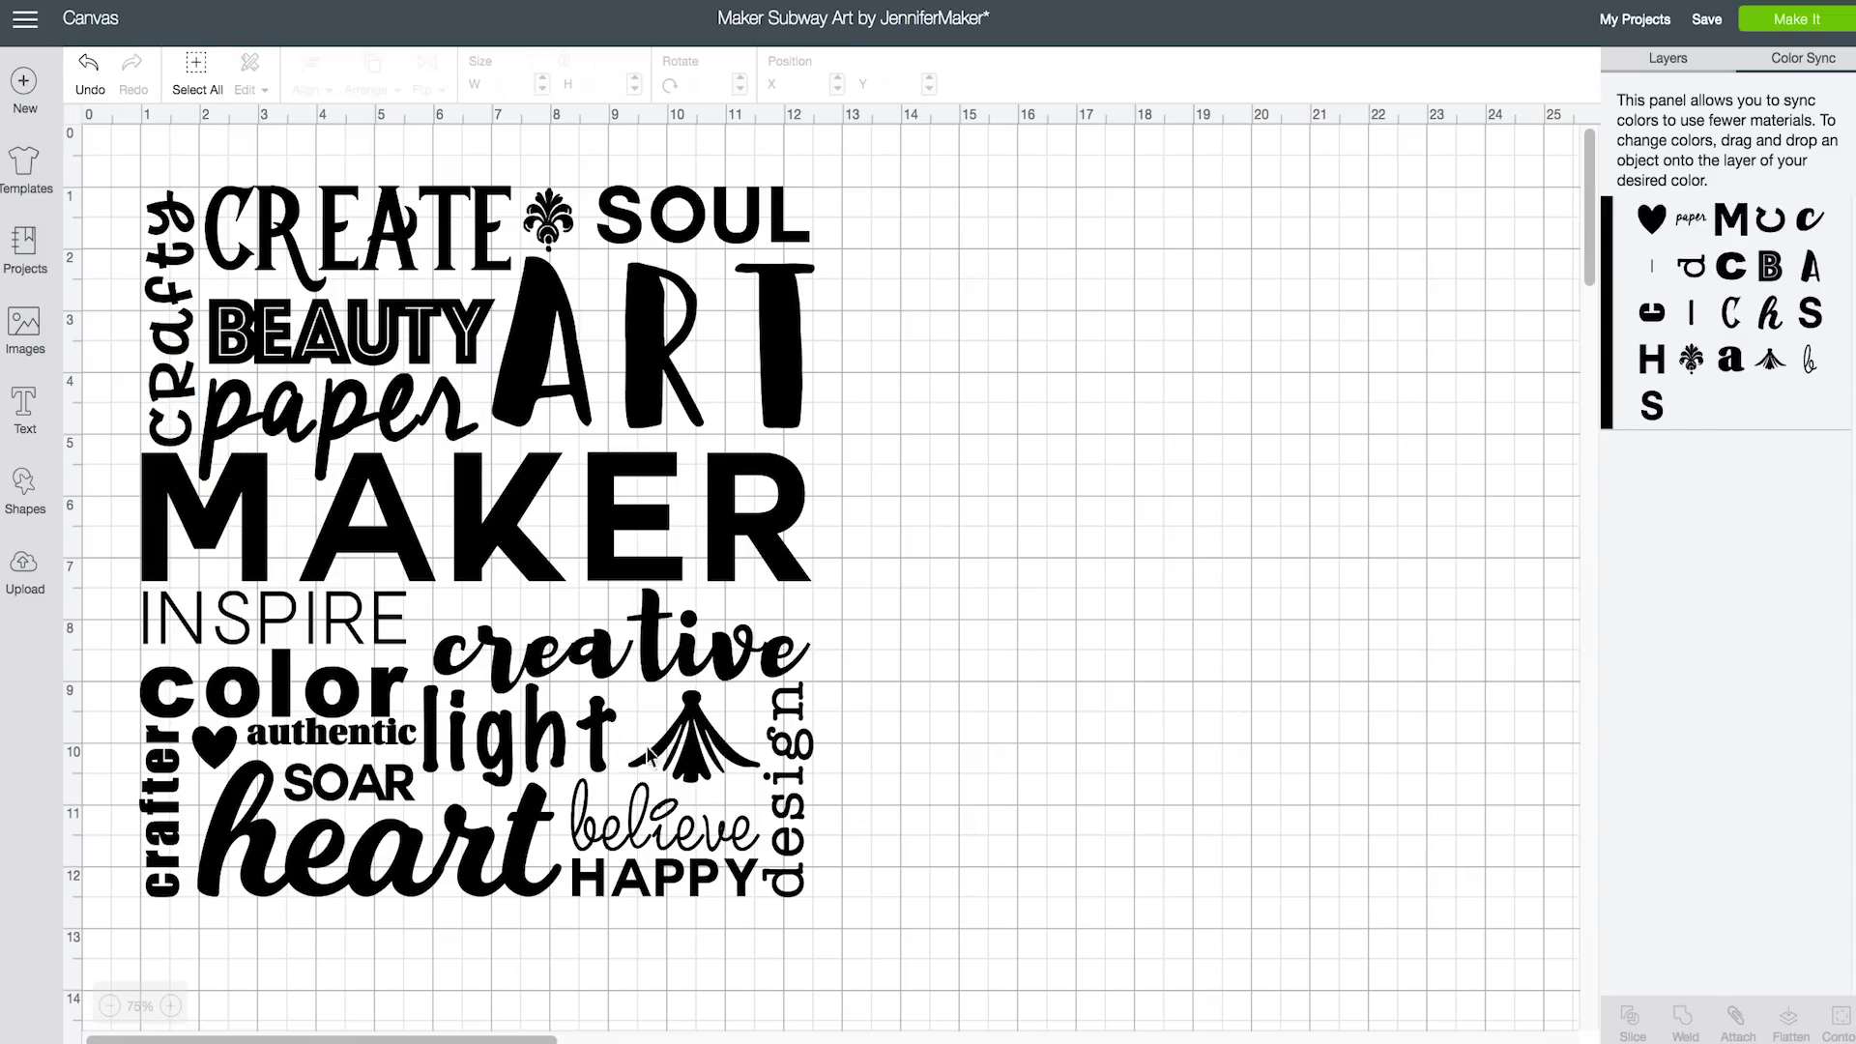
{"action": "left_click", "coordinate": [613, 670]}
{"action": "left_click", "coordinate": [1685, 1023]}
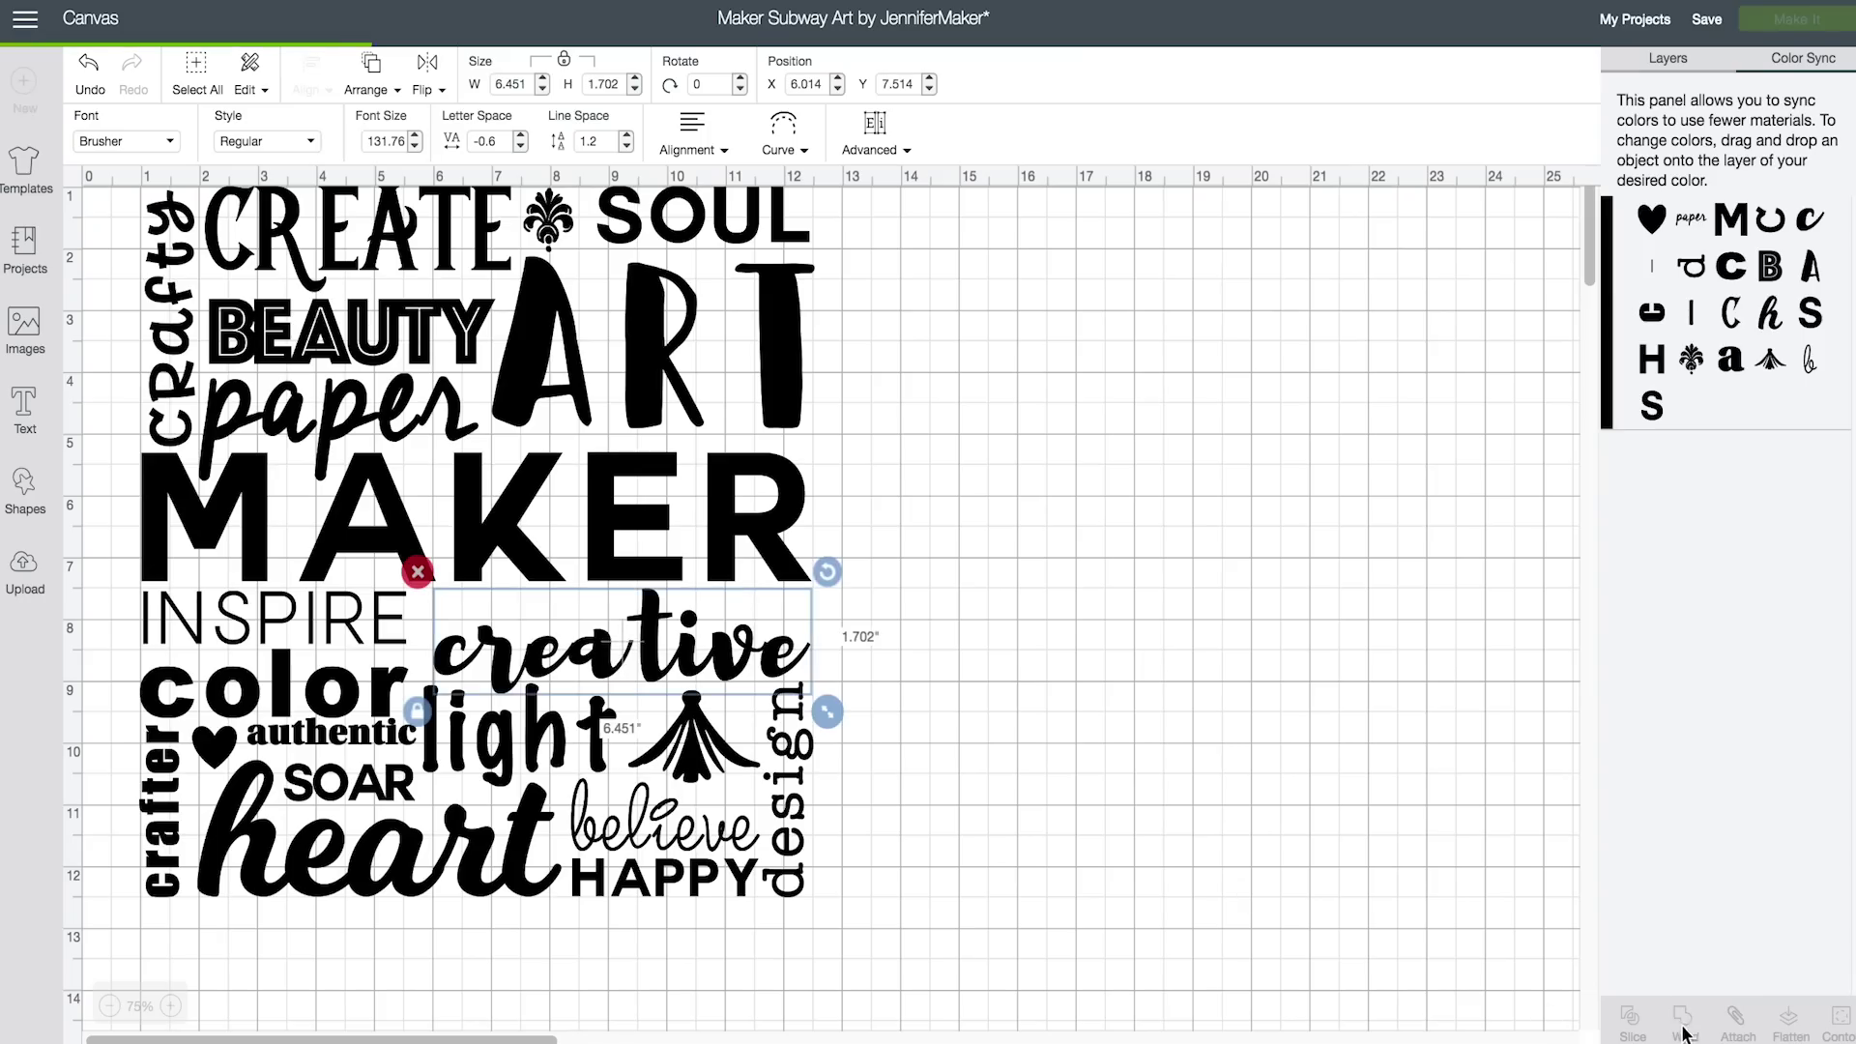
{"action": "left_click", "coordinate": [322, 846]}
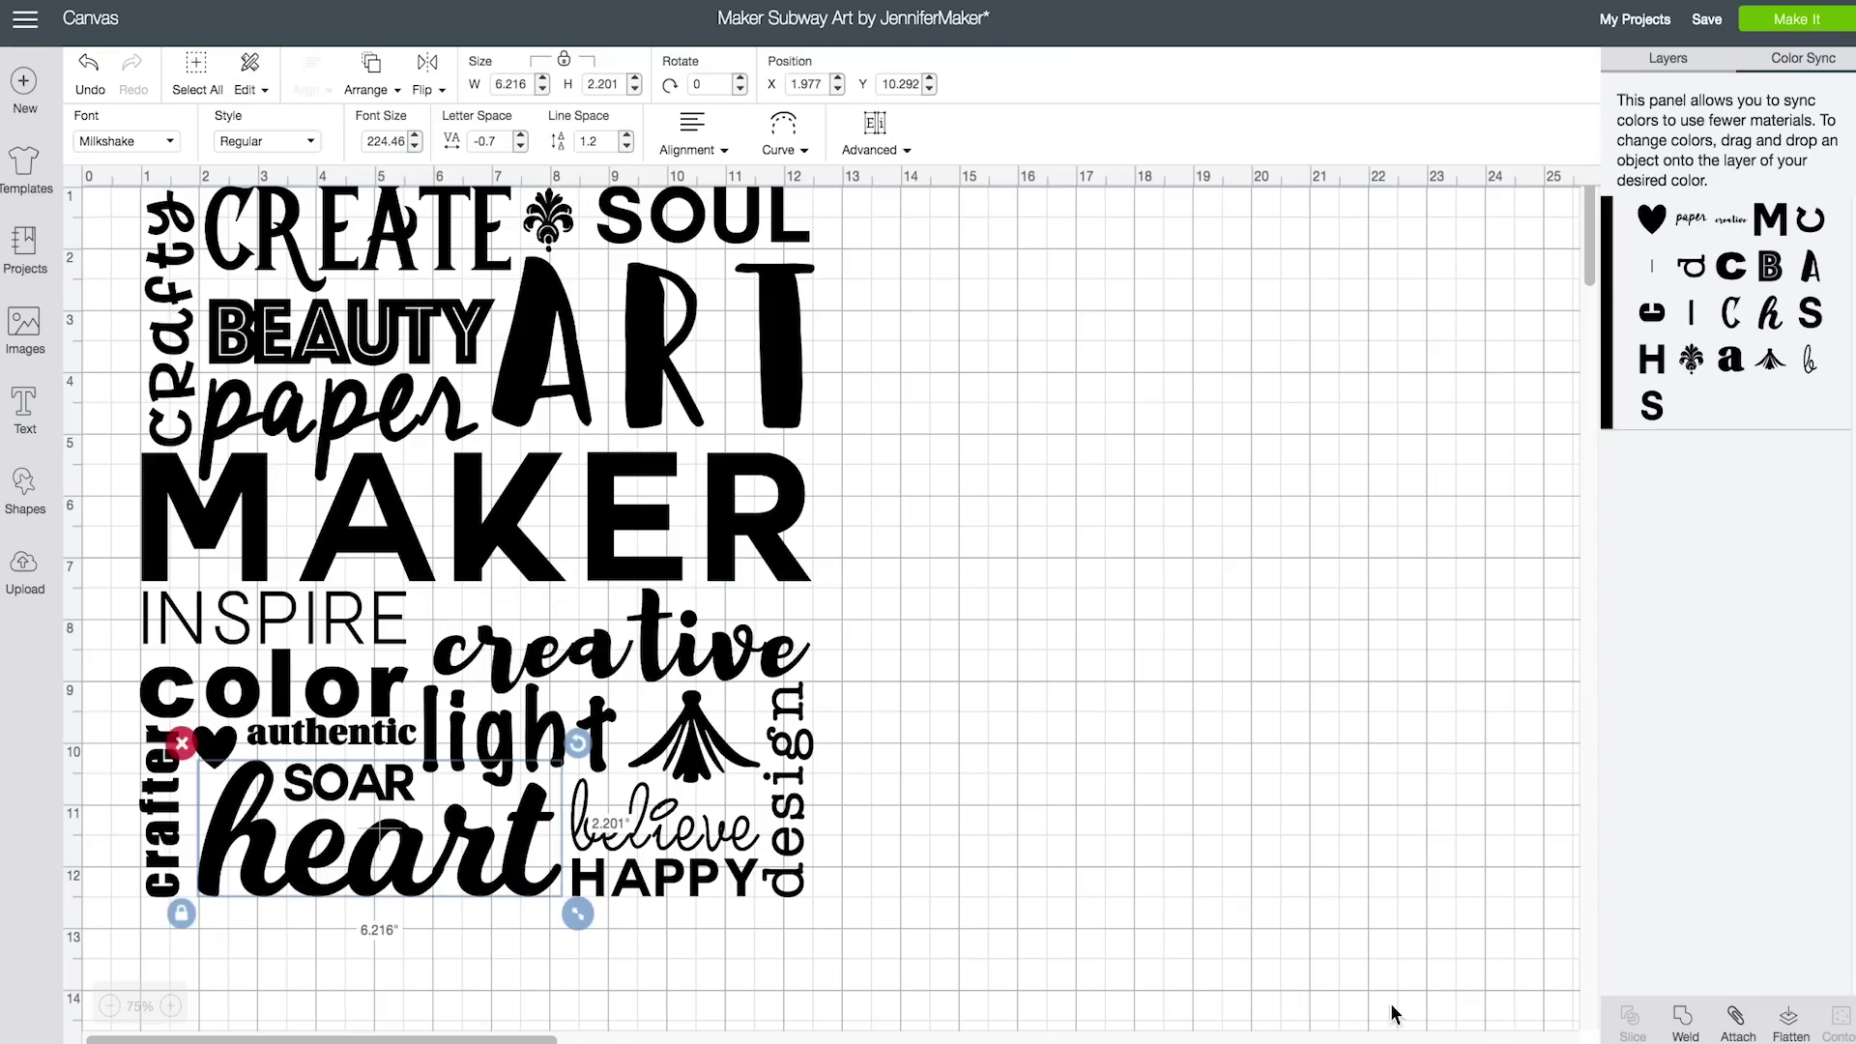
{"action": "left_click", "coordinate": [1683, 1026]}
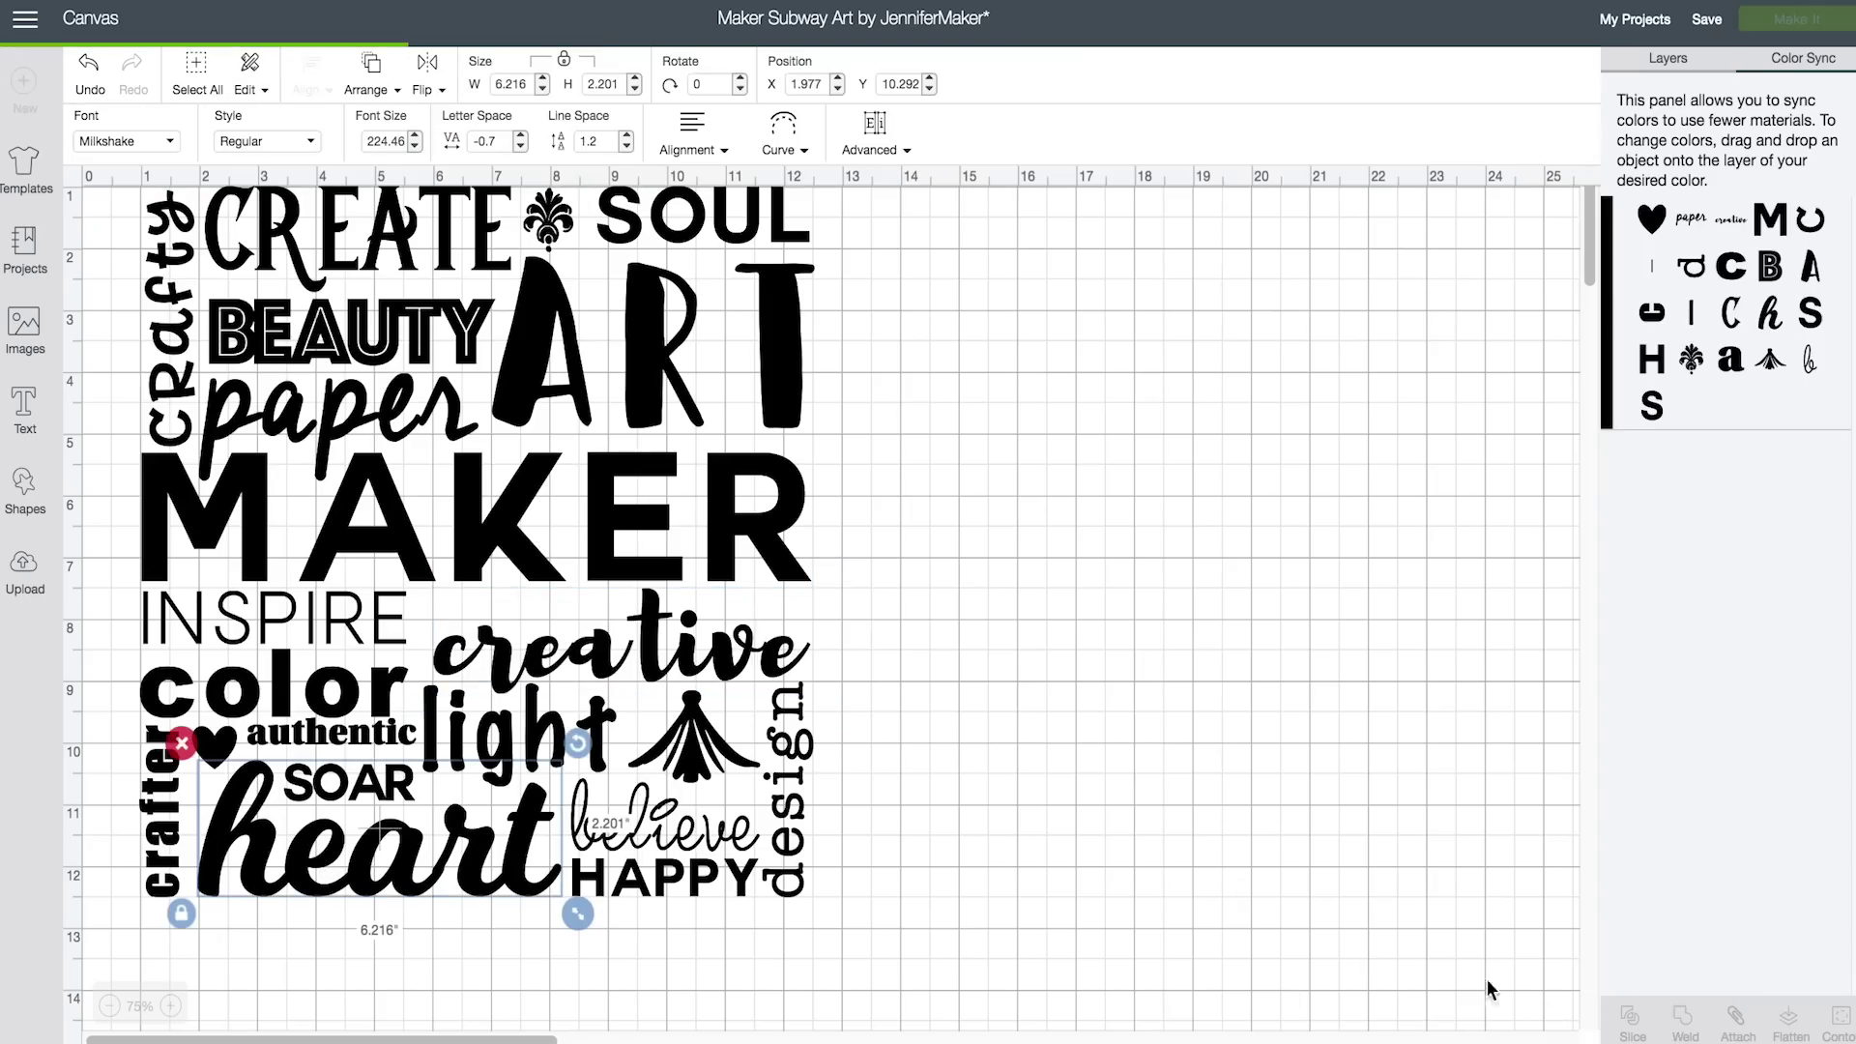
{"action": "left_click", "coordinate": [707, 844]}
{"action": "left_click", "coordinate": [1683, 1027]}
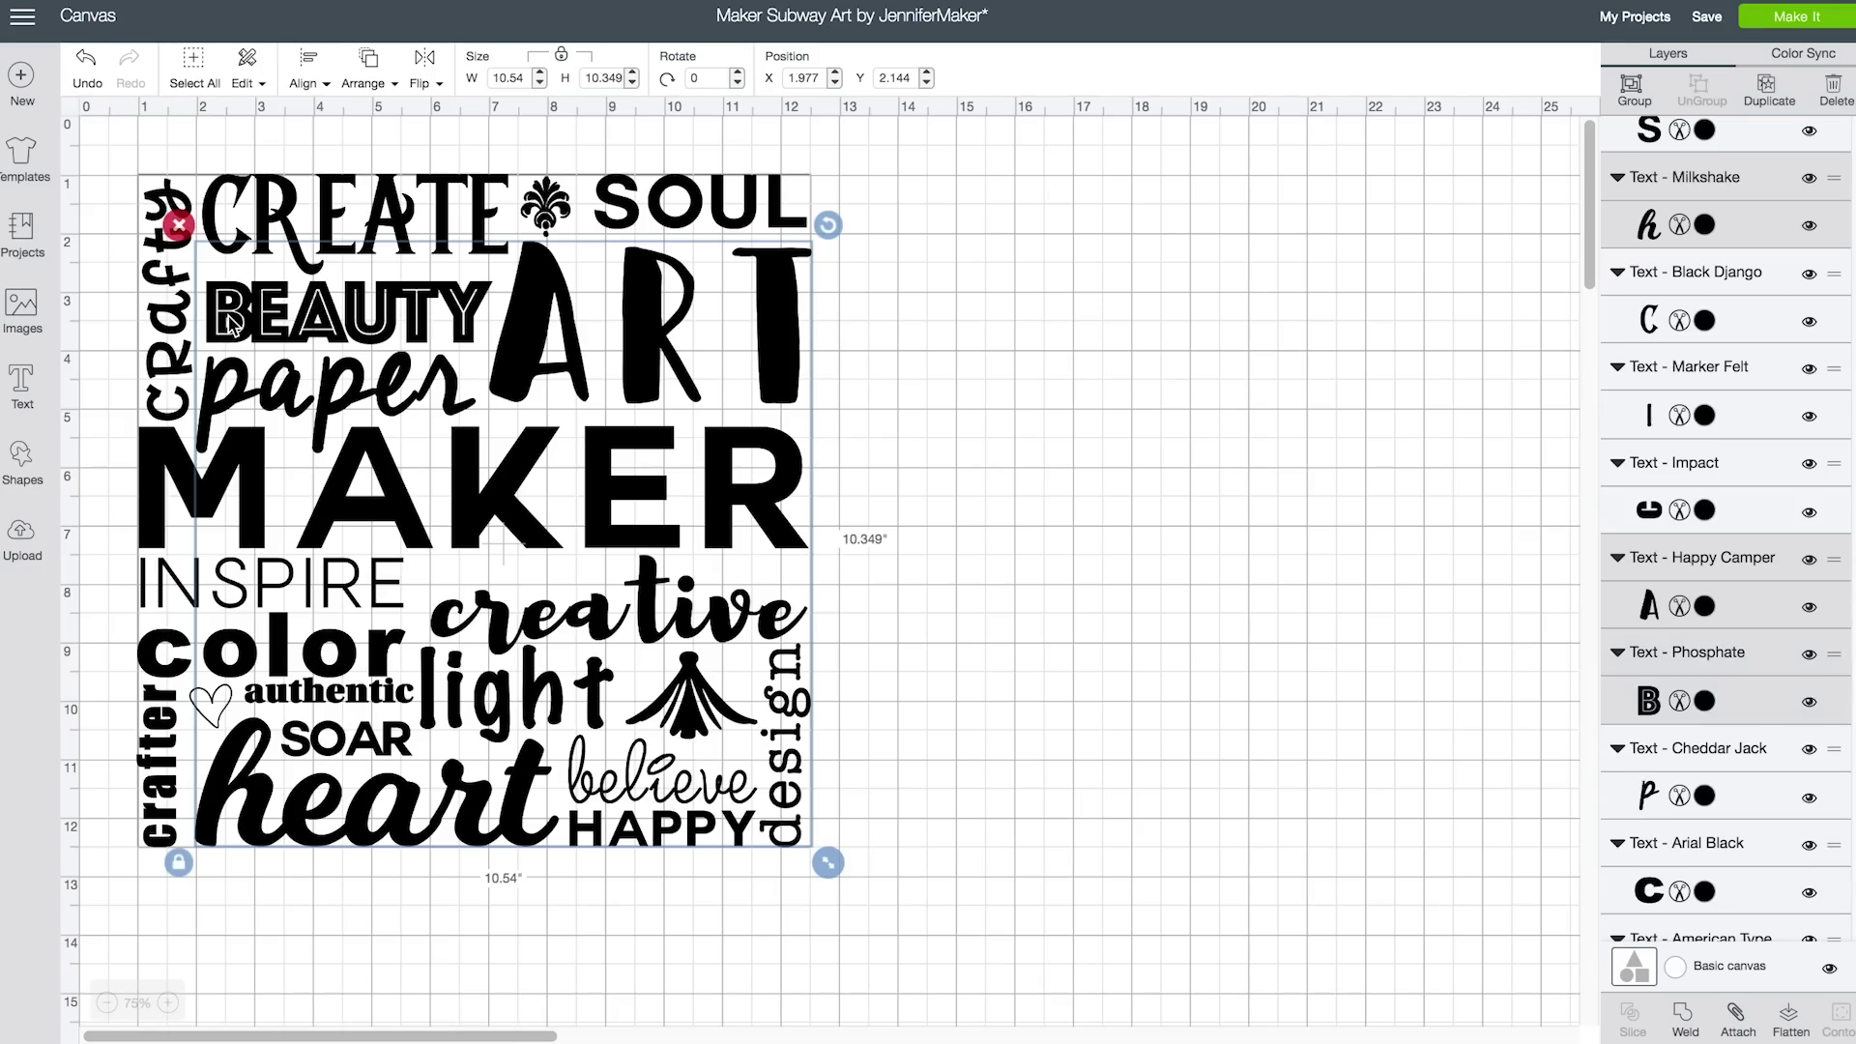
{"action": "left_click", "coordinate": [1804, 55]}
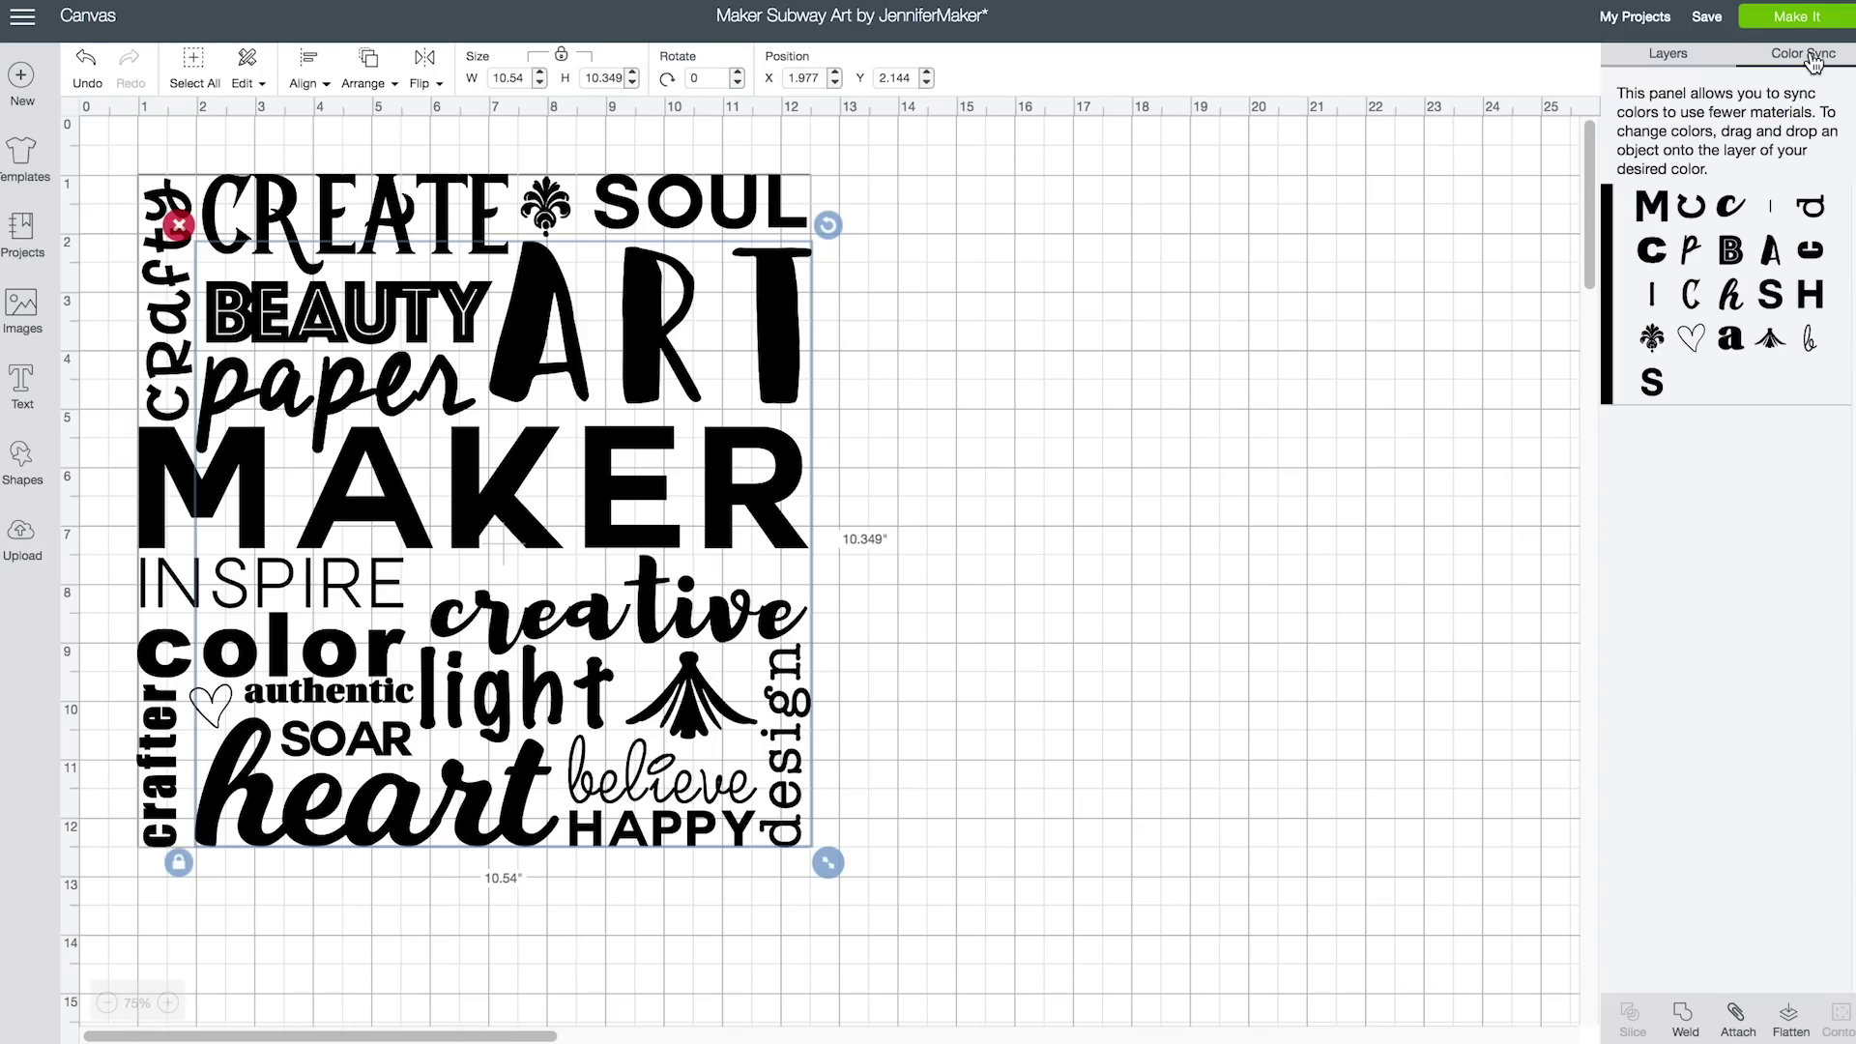
Colour ART, color, heart, crafty and design teal
{"action": "left_click", "coordinate": [1668, 53]}
{"action": "left_click", "coordinate": [1077, 526]}
{"action": "scroll", "coordinate": [1706, 290], "scroll_direction": "down", "scroll_amount": 5}
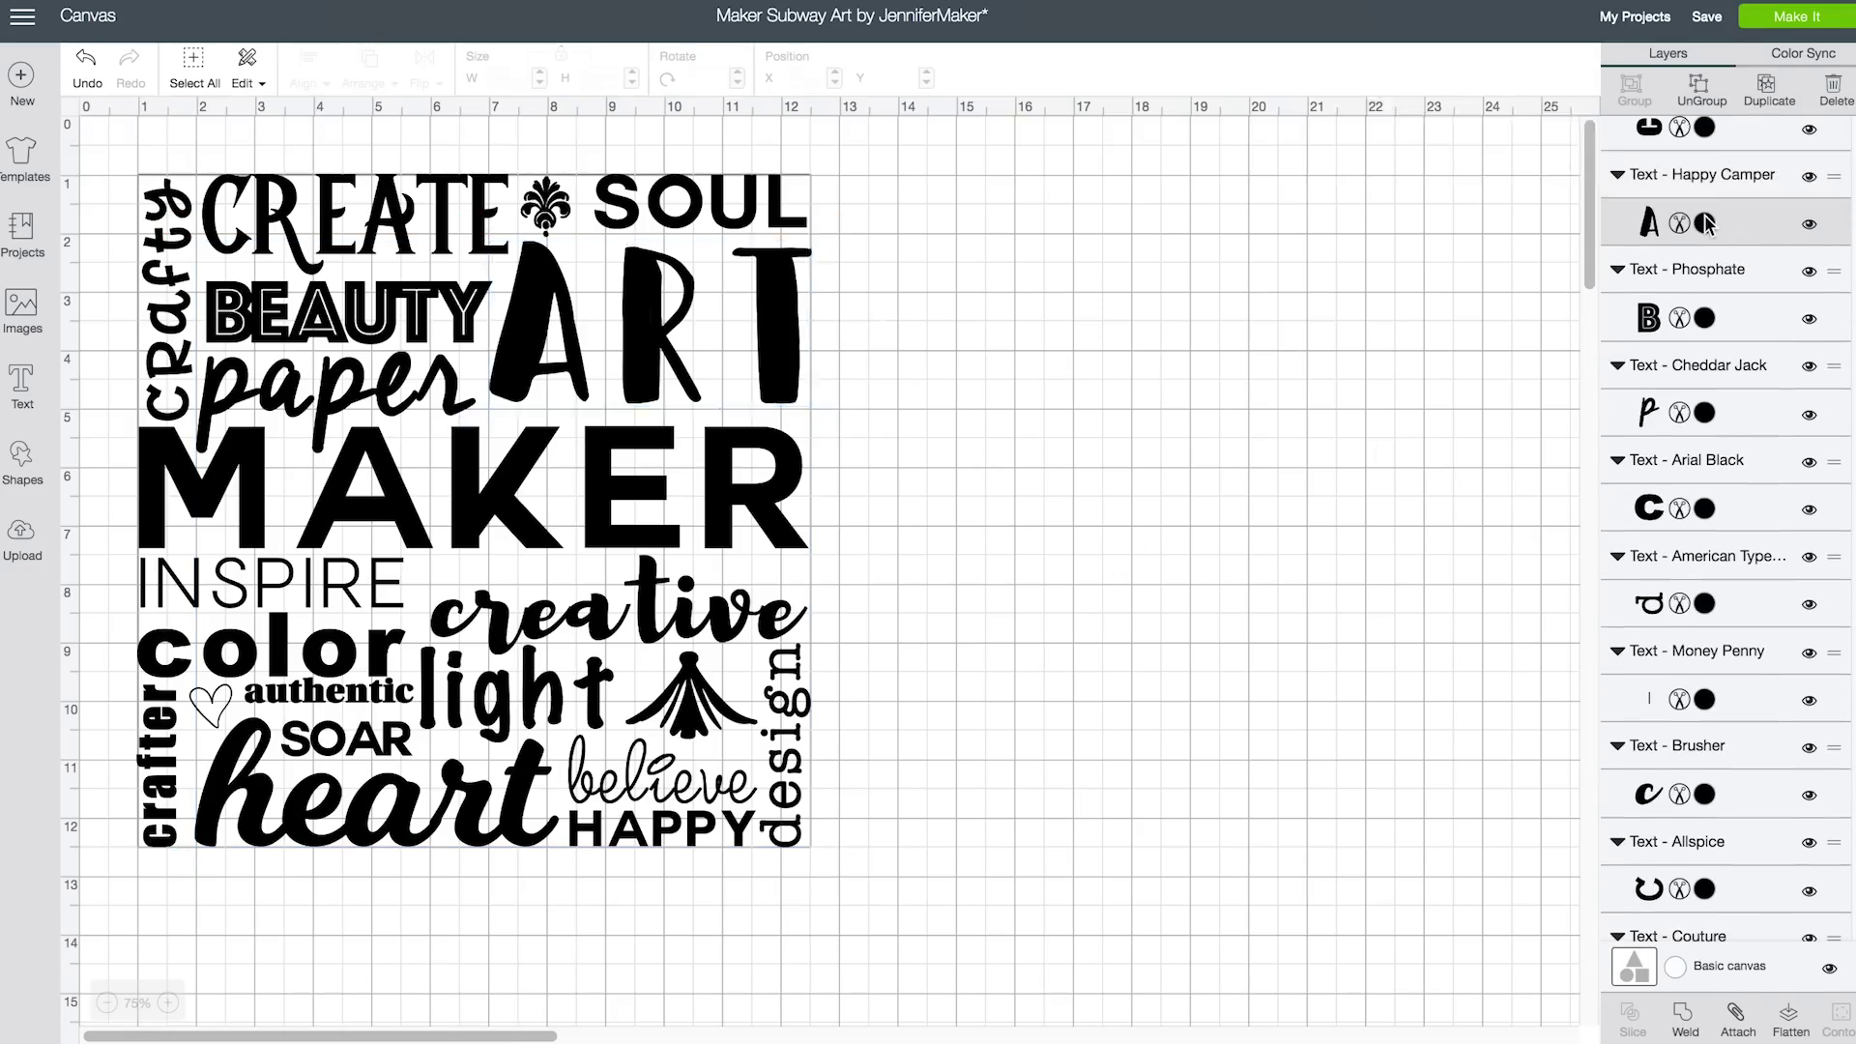
{"action": "left_click", "coordinate": [1706, 224]}
{"action": "left_click", "coordinate": [1423, 510]}
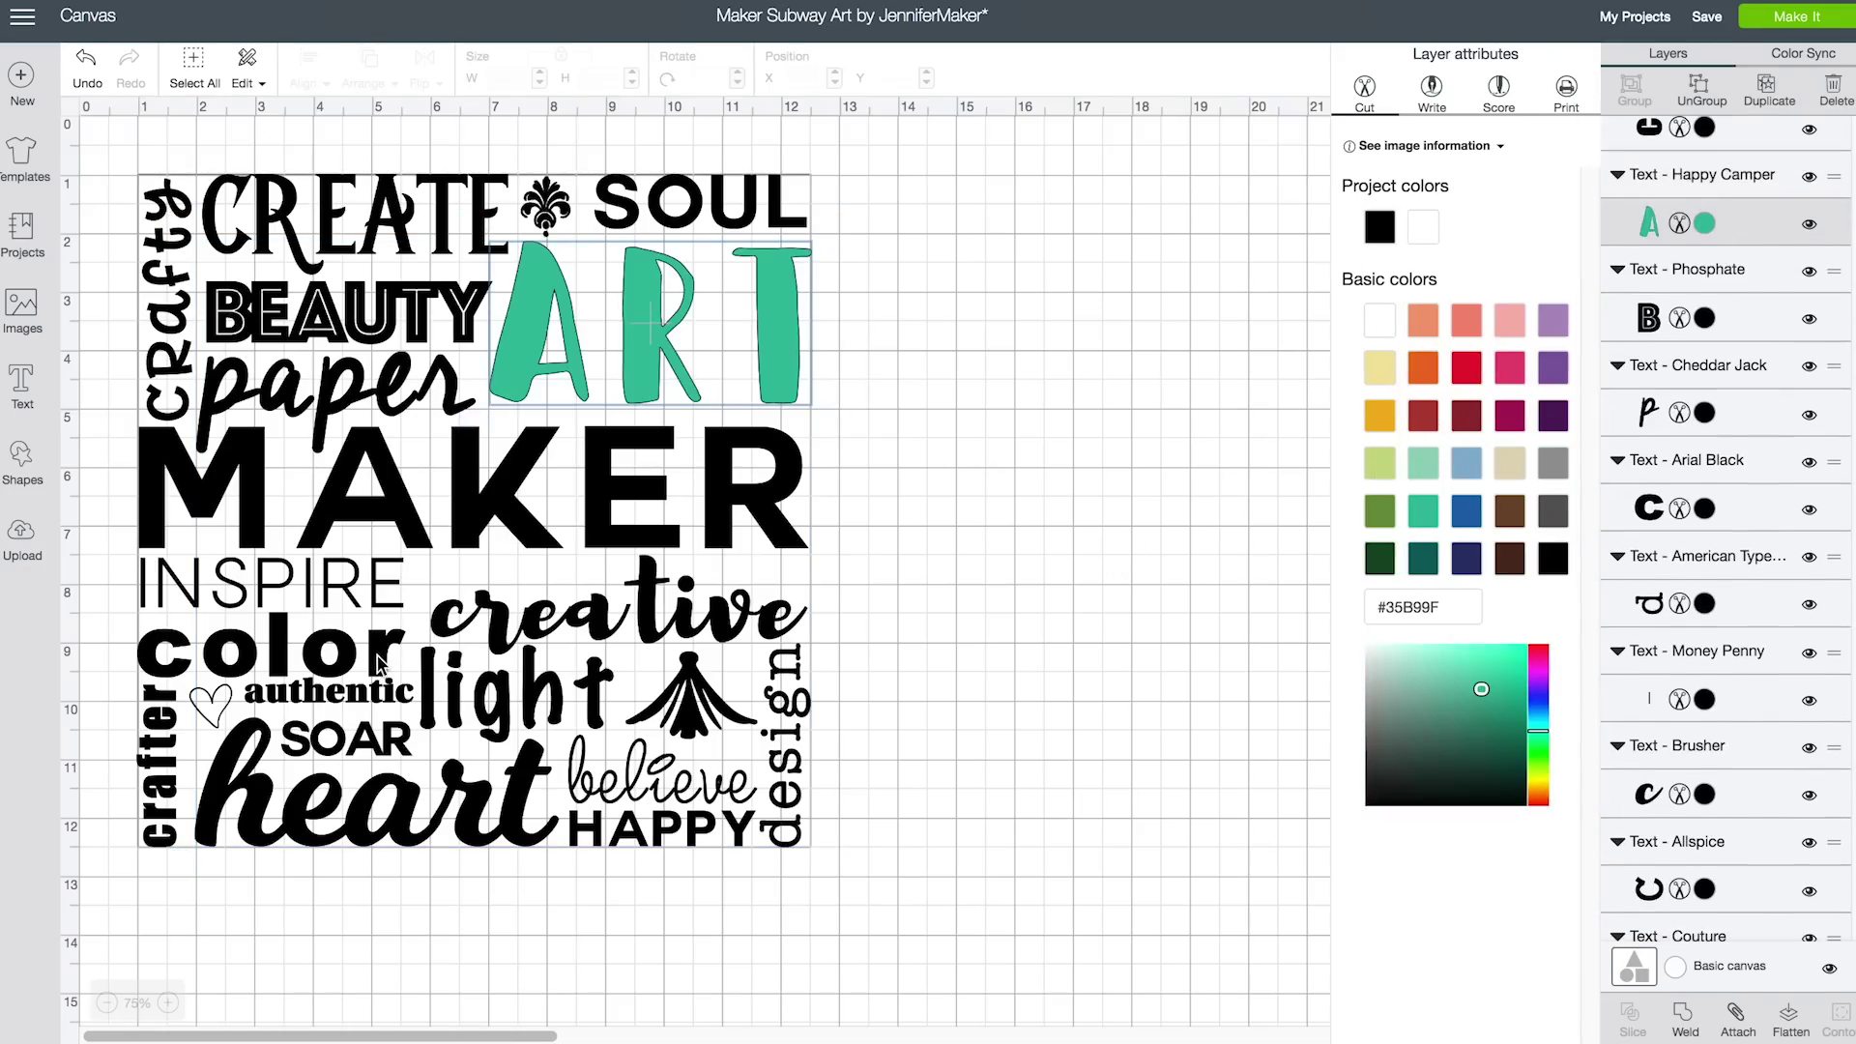
{"action": "left_click", "coordinate": [379, 665]}
{"action": "left_click", "coordinate": [1704, 449]}
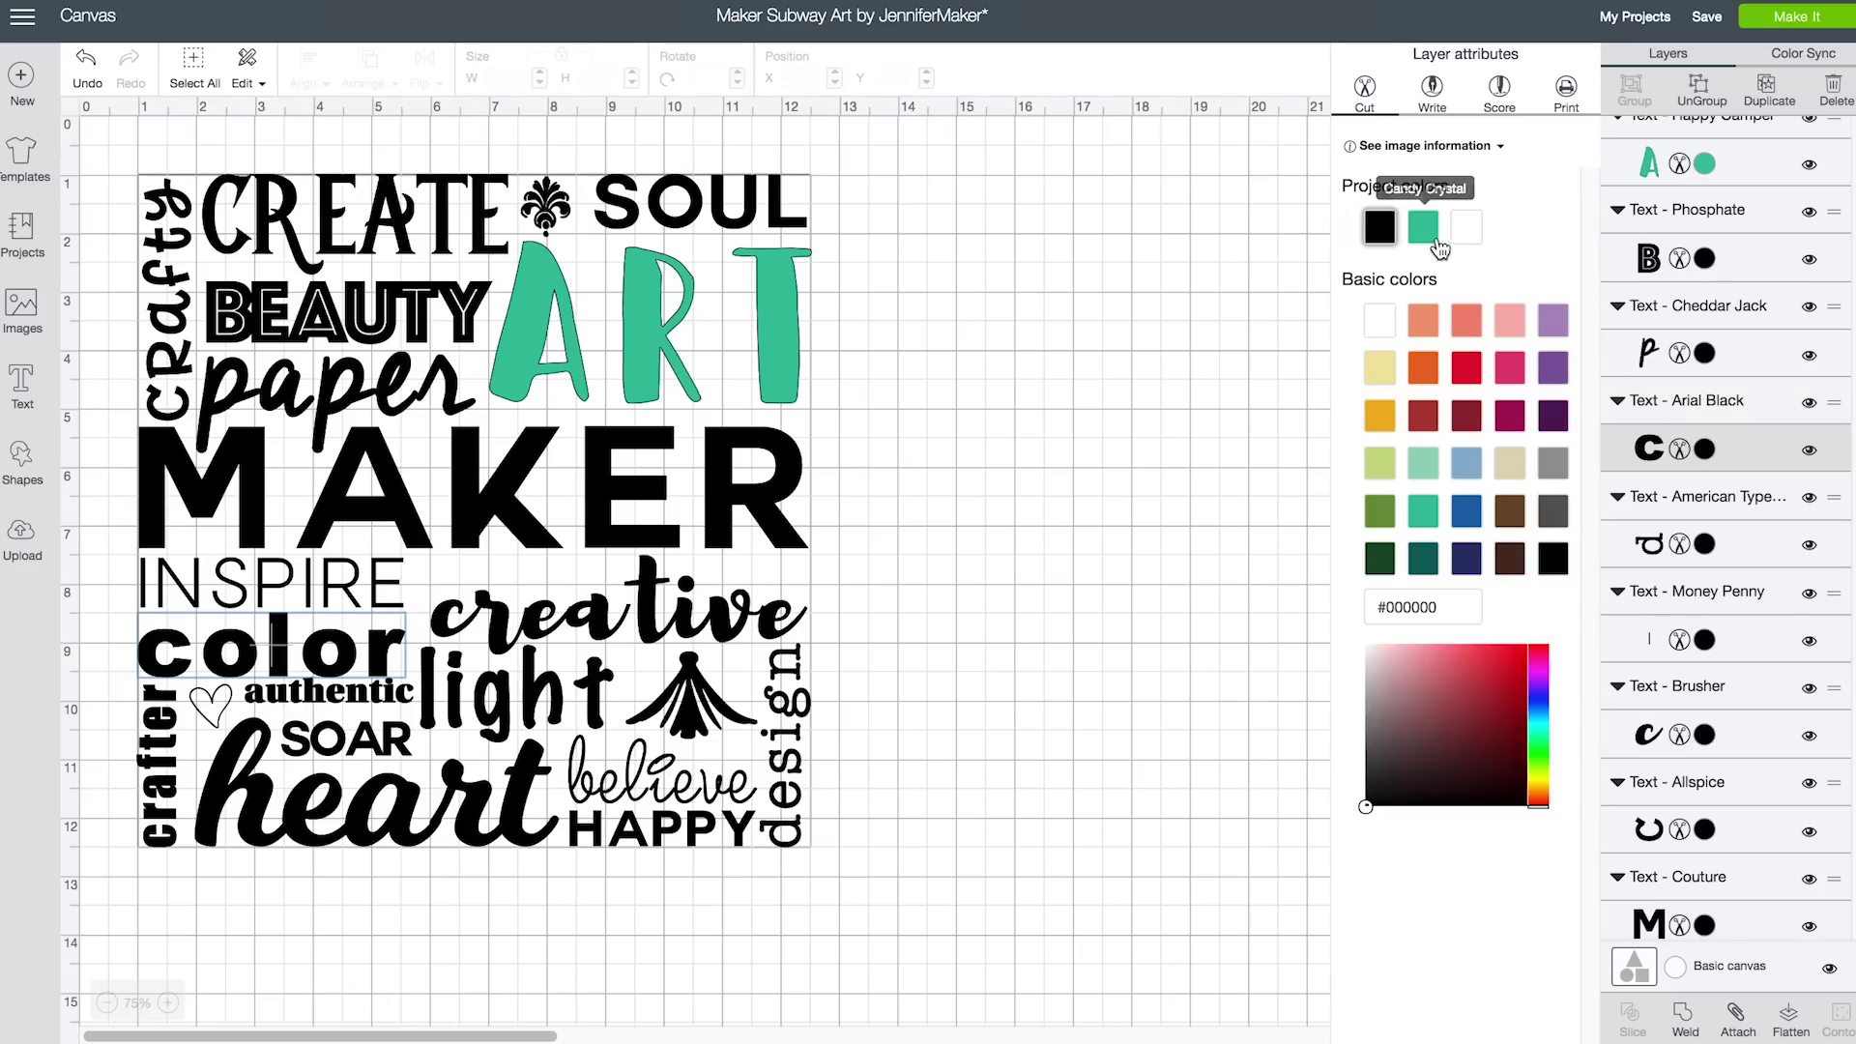
{"action": "left_click", "coordinate": [1435, 232]}
{"action": "left_click", "coordinate": [517, 812]}
{"action": "left_click", "coordinate": [1704, 224]}
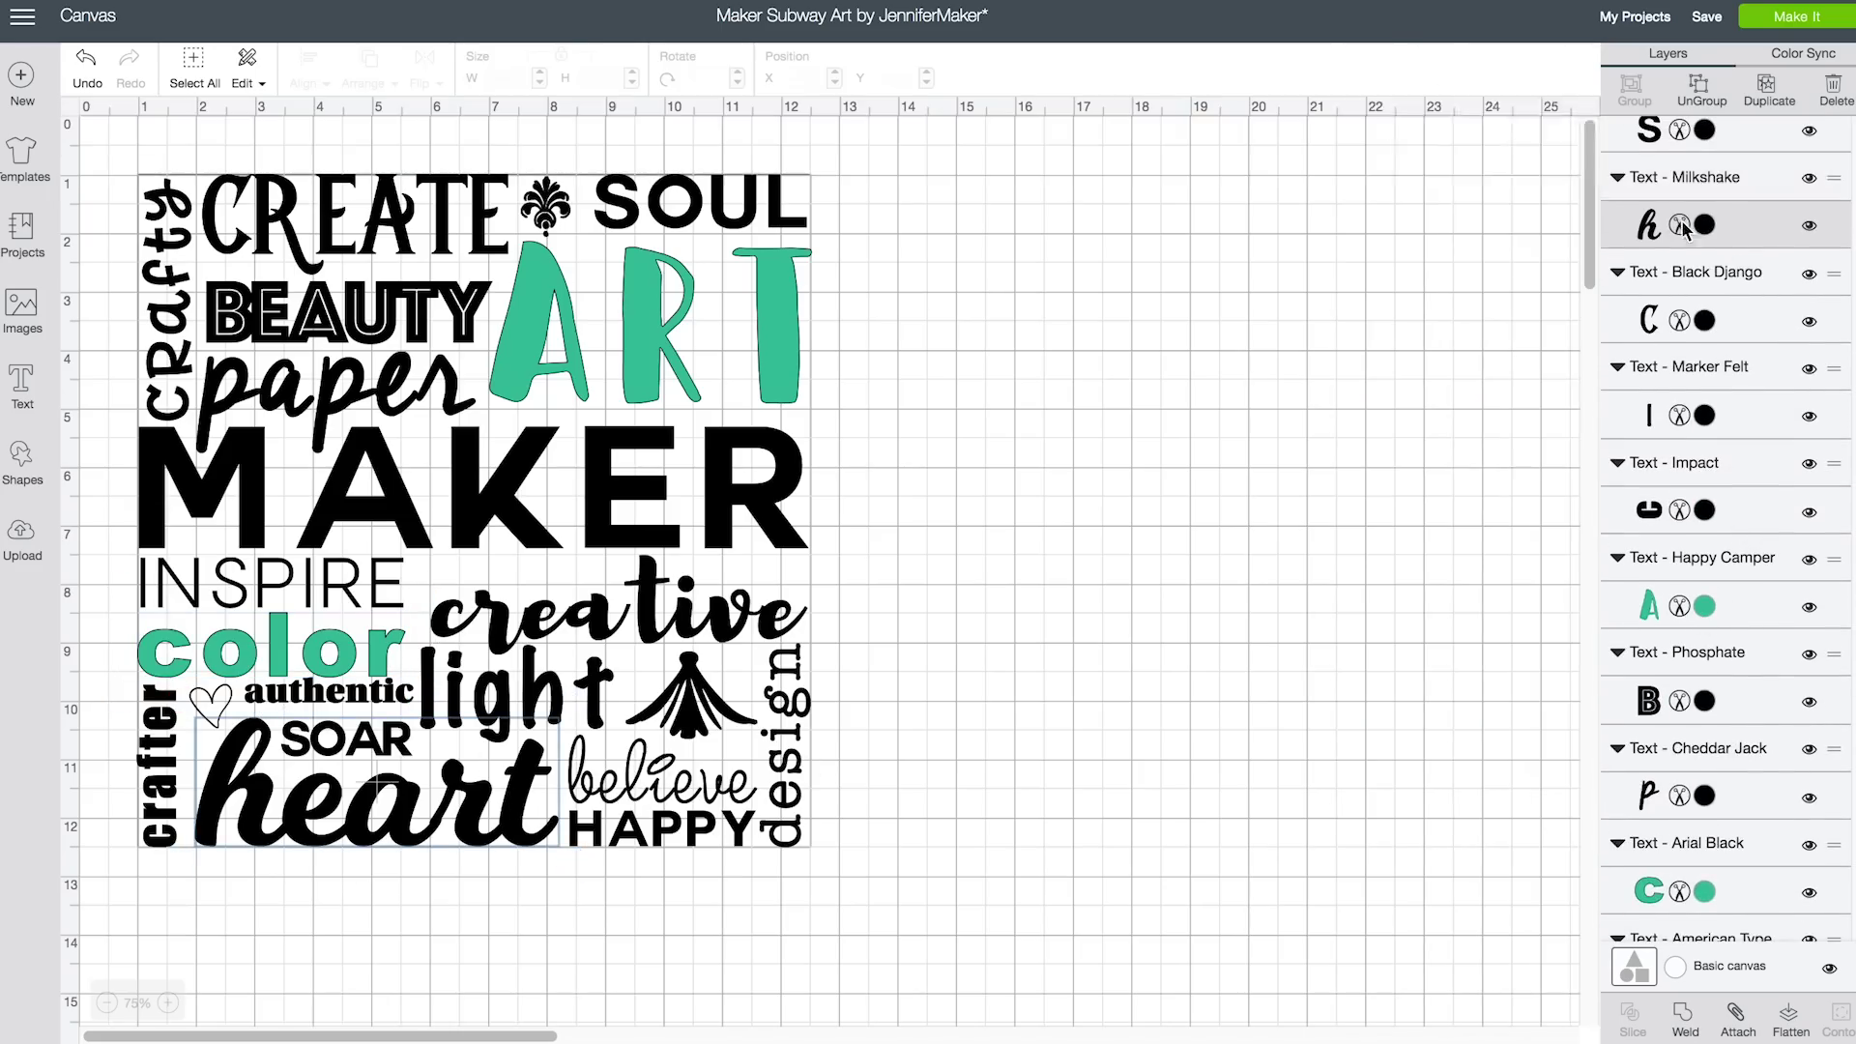
{"action": "left_click", "coordinate": [1426, 232]}
{"action": "left_click", "coordinate": [166, 300]}
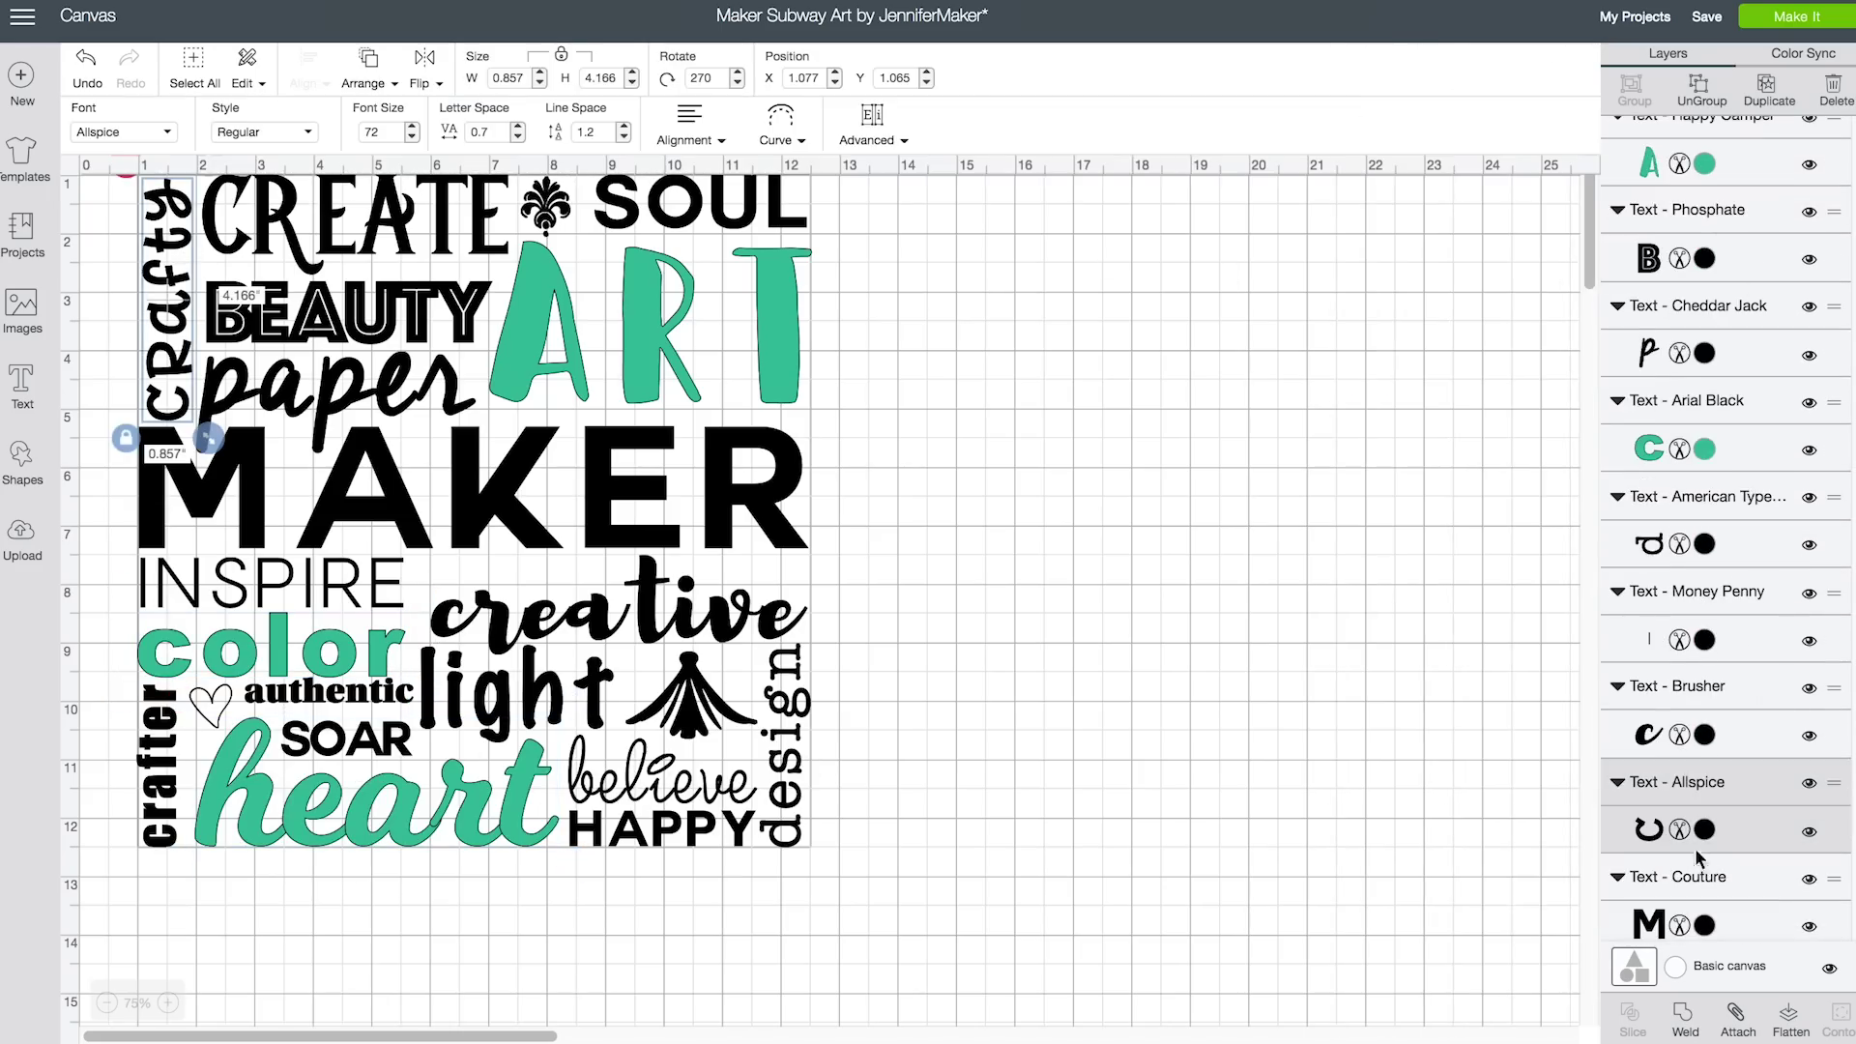
{"action": "left_click", "coordinate": [1704, 830]}
{"action": "left_click", "coordinate": [1422, 227]}
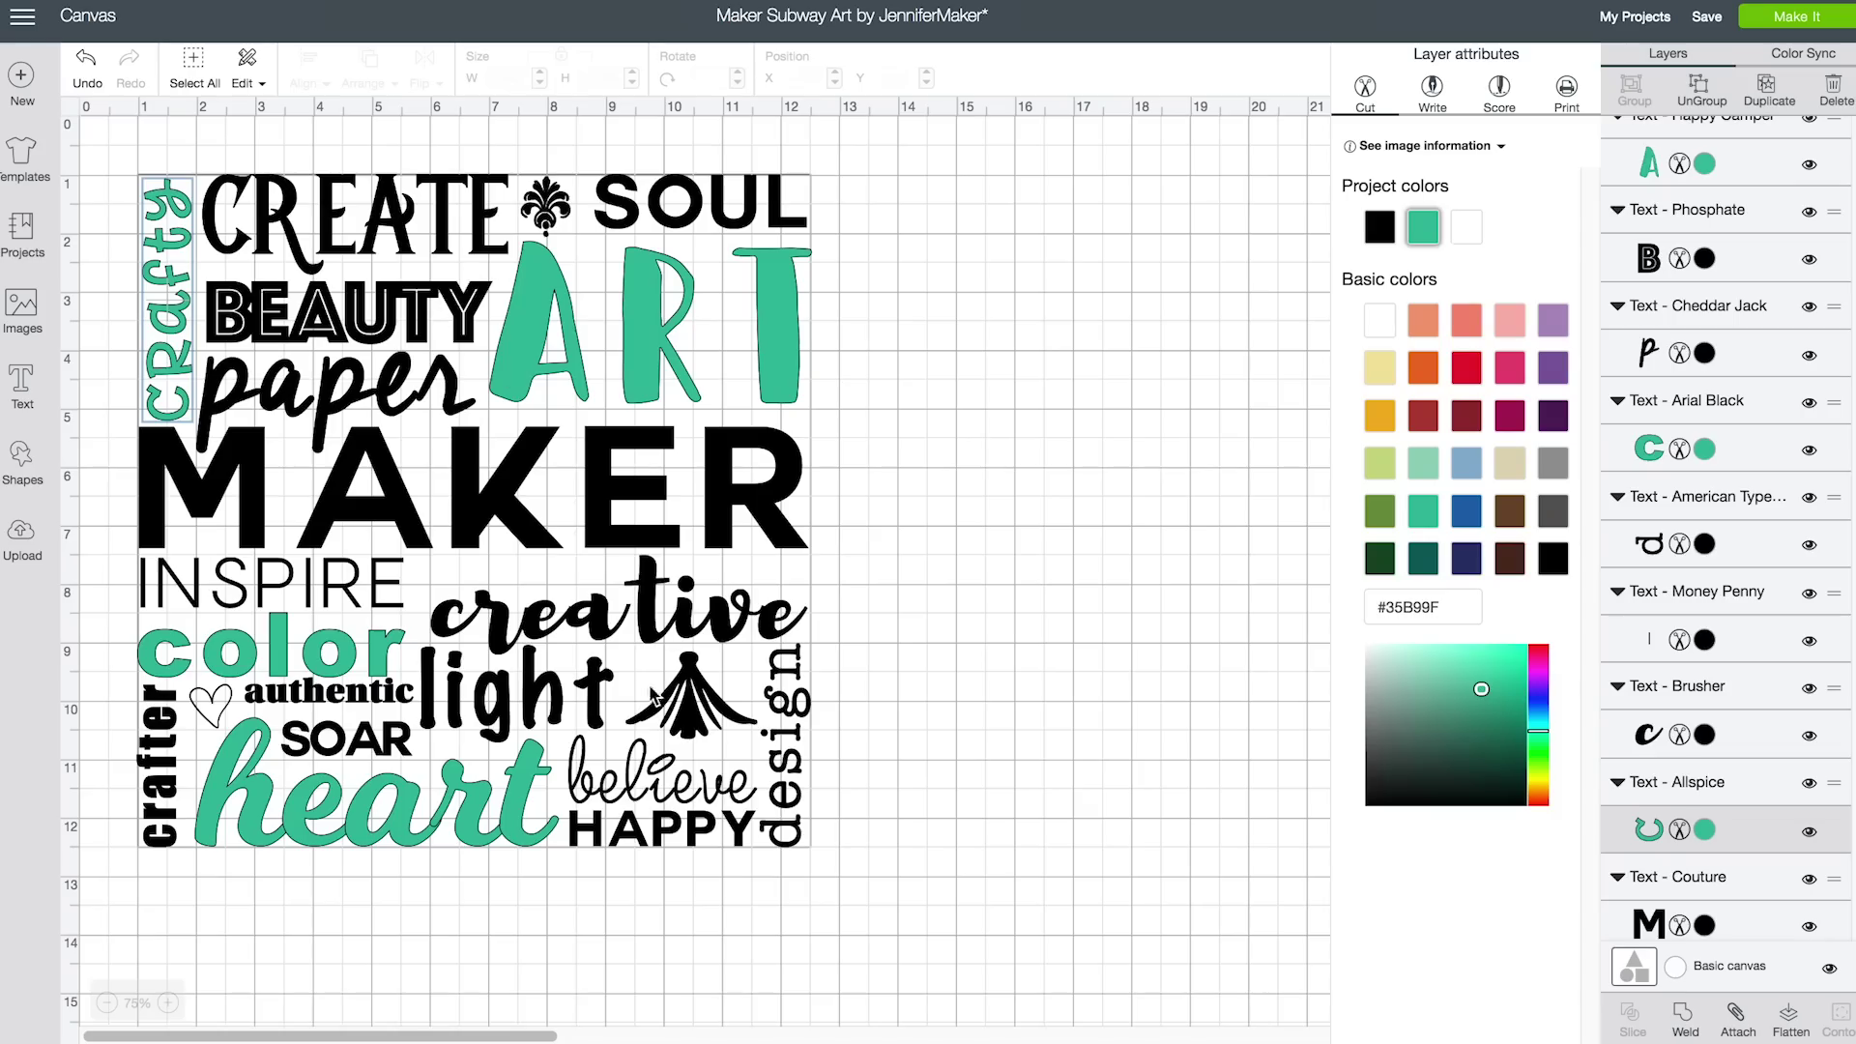
{"action": "left_click", "coordinate": [1711, 503]}
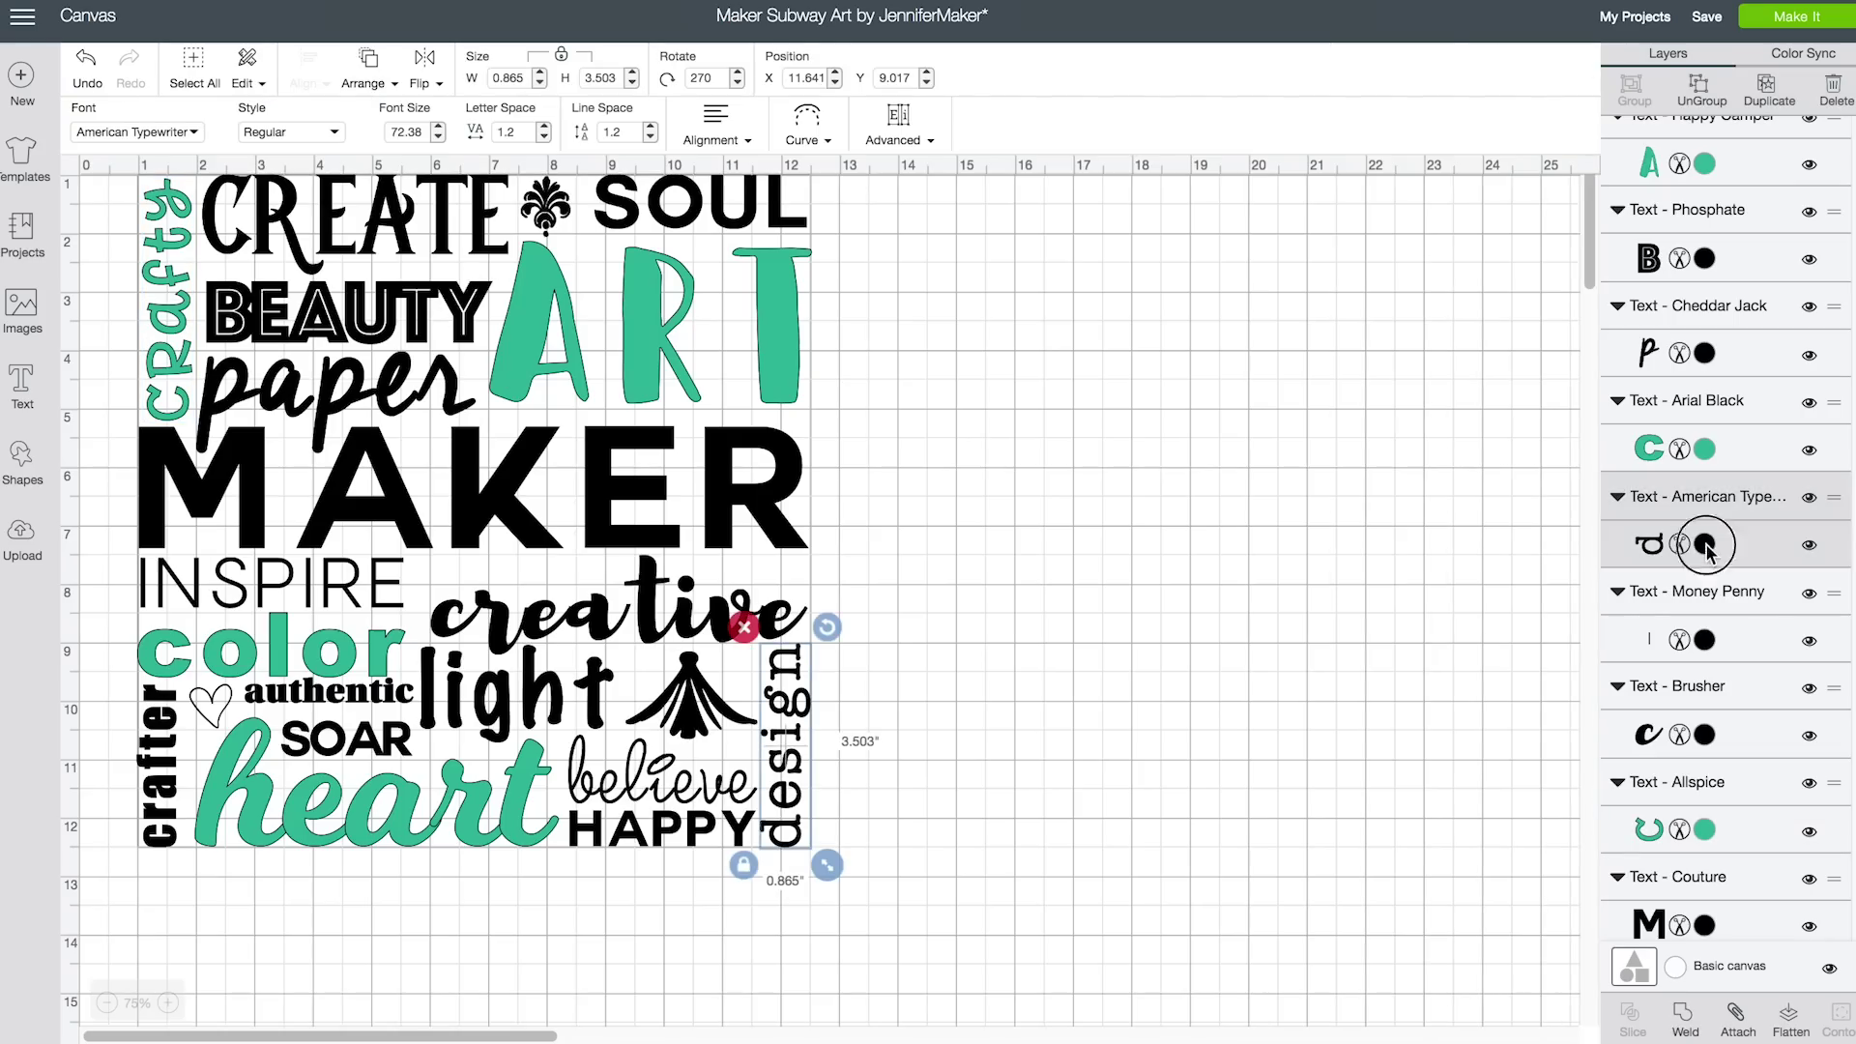
{"action": "left_click", "coordinate": [1706, 547]}
{"action": "left_click", "coordinate": [1423, 227]}
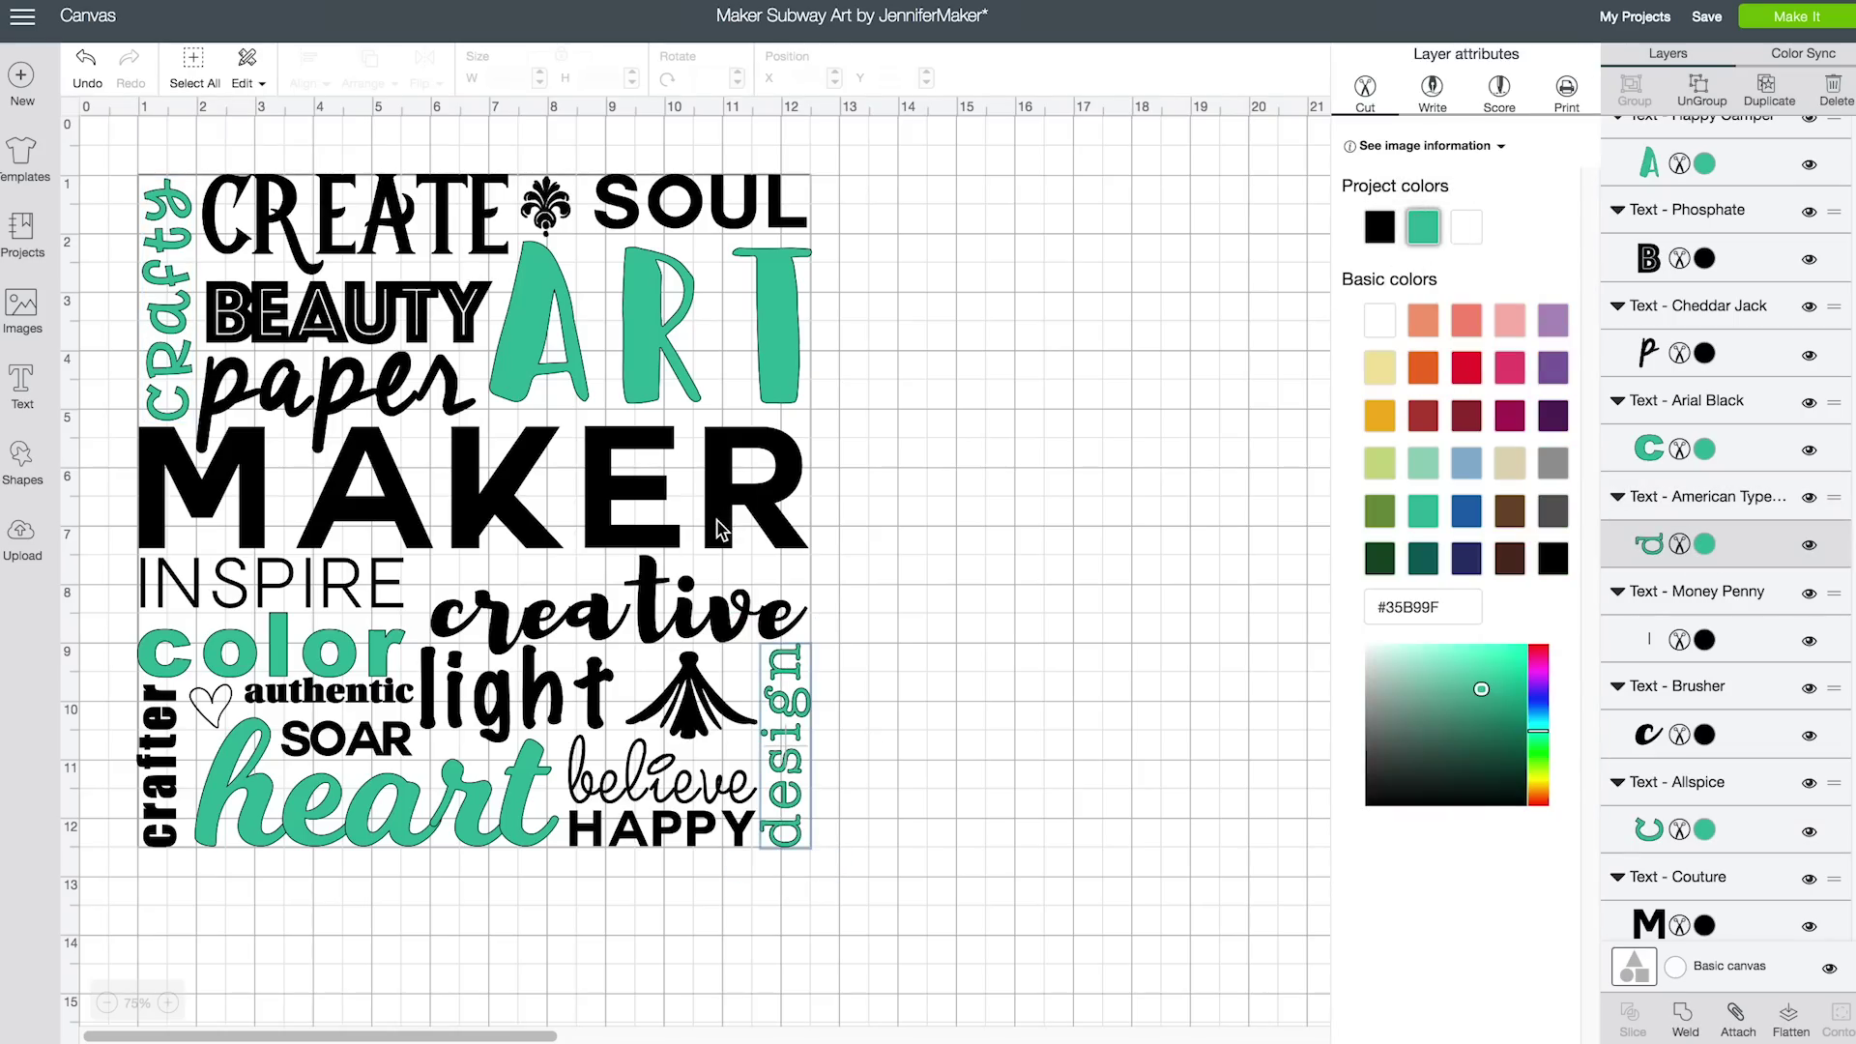
Make MAKER, light and HAPPY red (#E6212E)
{"action": "left_click", "coordinate": [719, 529]}
{"action": "left_click", "coordinate": [1706, 926]}
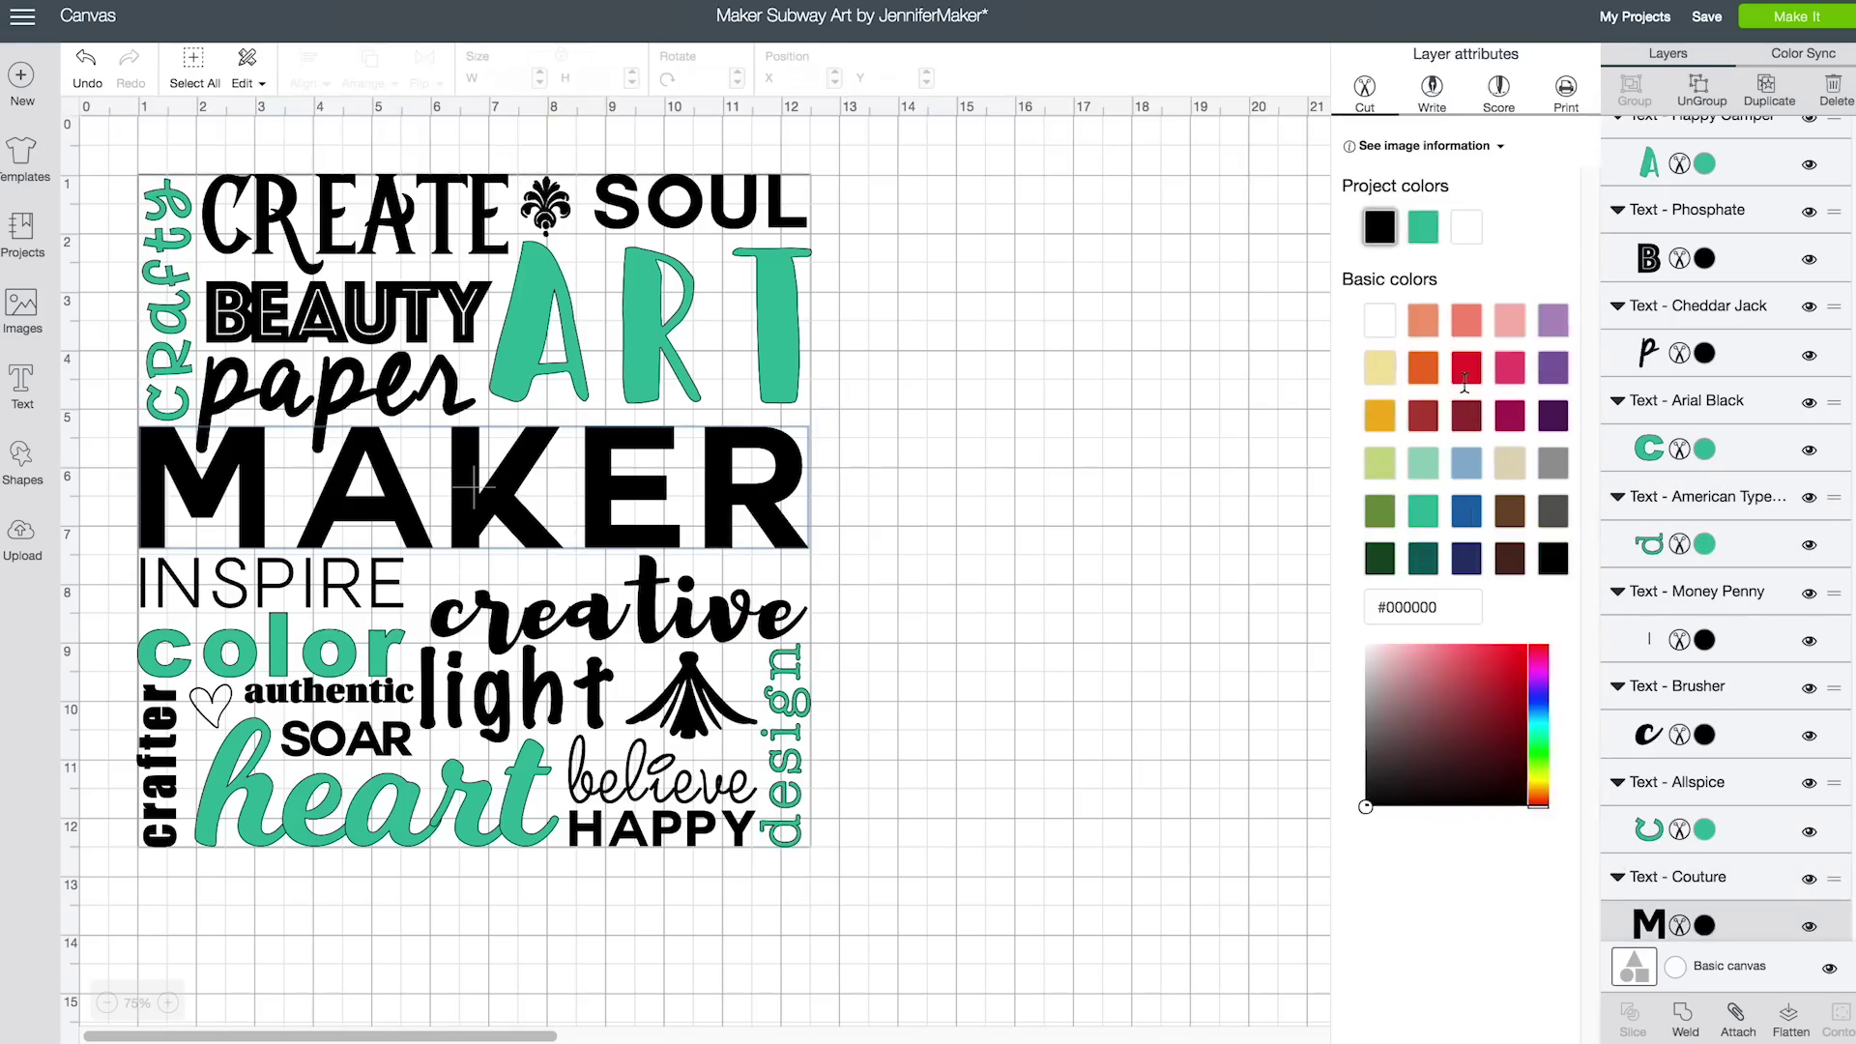
{"action": "left_click", "coordinate": [1466, 368]}
{"action": "left_click", "coordinate": [571, 684]}
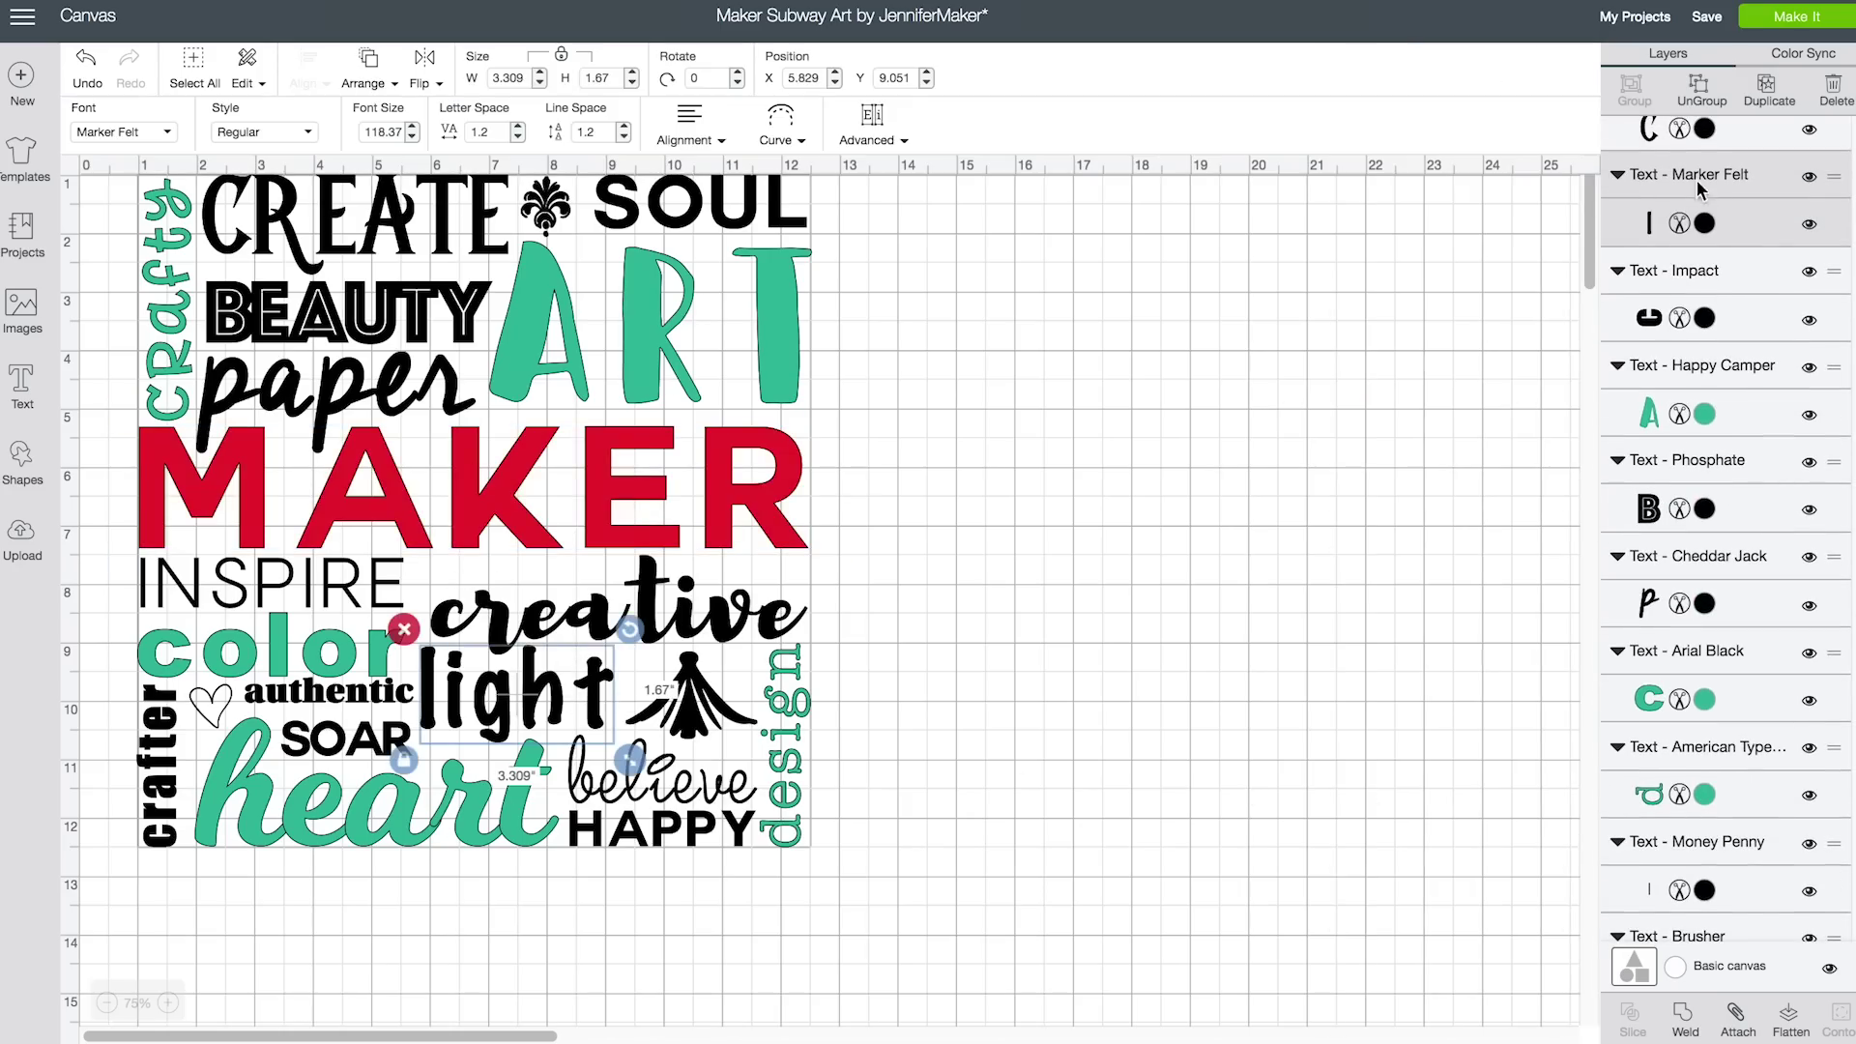
{"action": "left_click", "coordinate": [1704, 224]}
{"action": "left_click", "coordinate": [1380, 227]}
{"action": "left_click", "coordinate": [752, 830]}
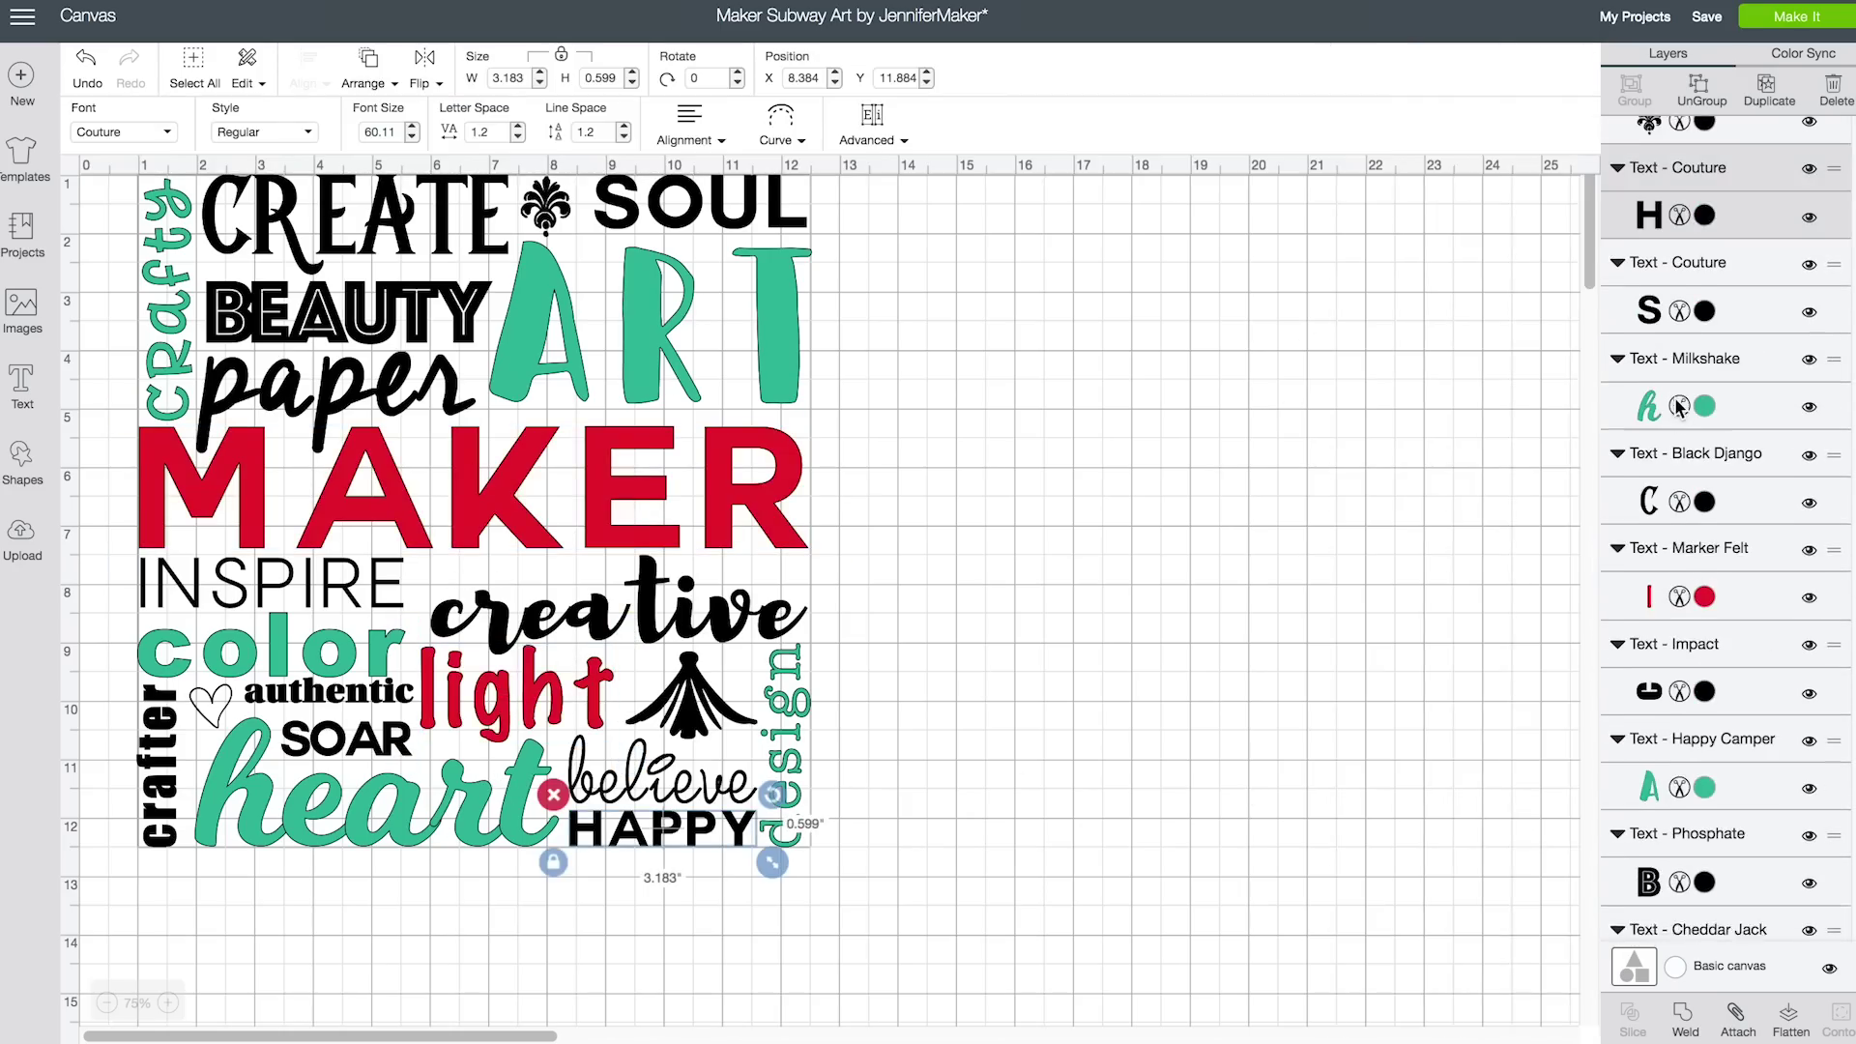
{"action": "left_click", "coordinate": [1704, 224]}
{"action": "left_click", "coordinate": [1378, 228]}
Make BEAUTY, the fleur ornament and the small Maker Penwriting heart red
{"action": "left_click", "coordinate": [449, 317]}
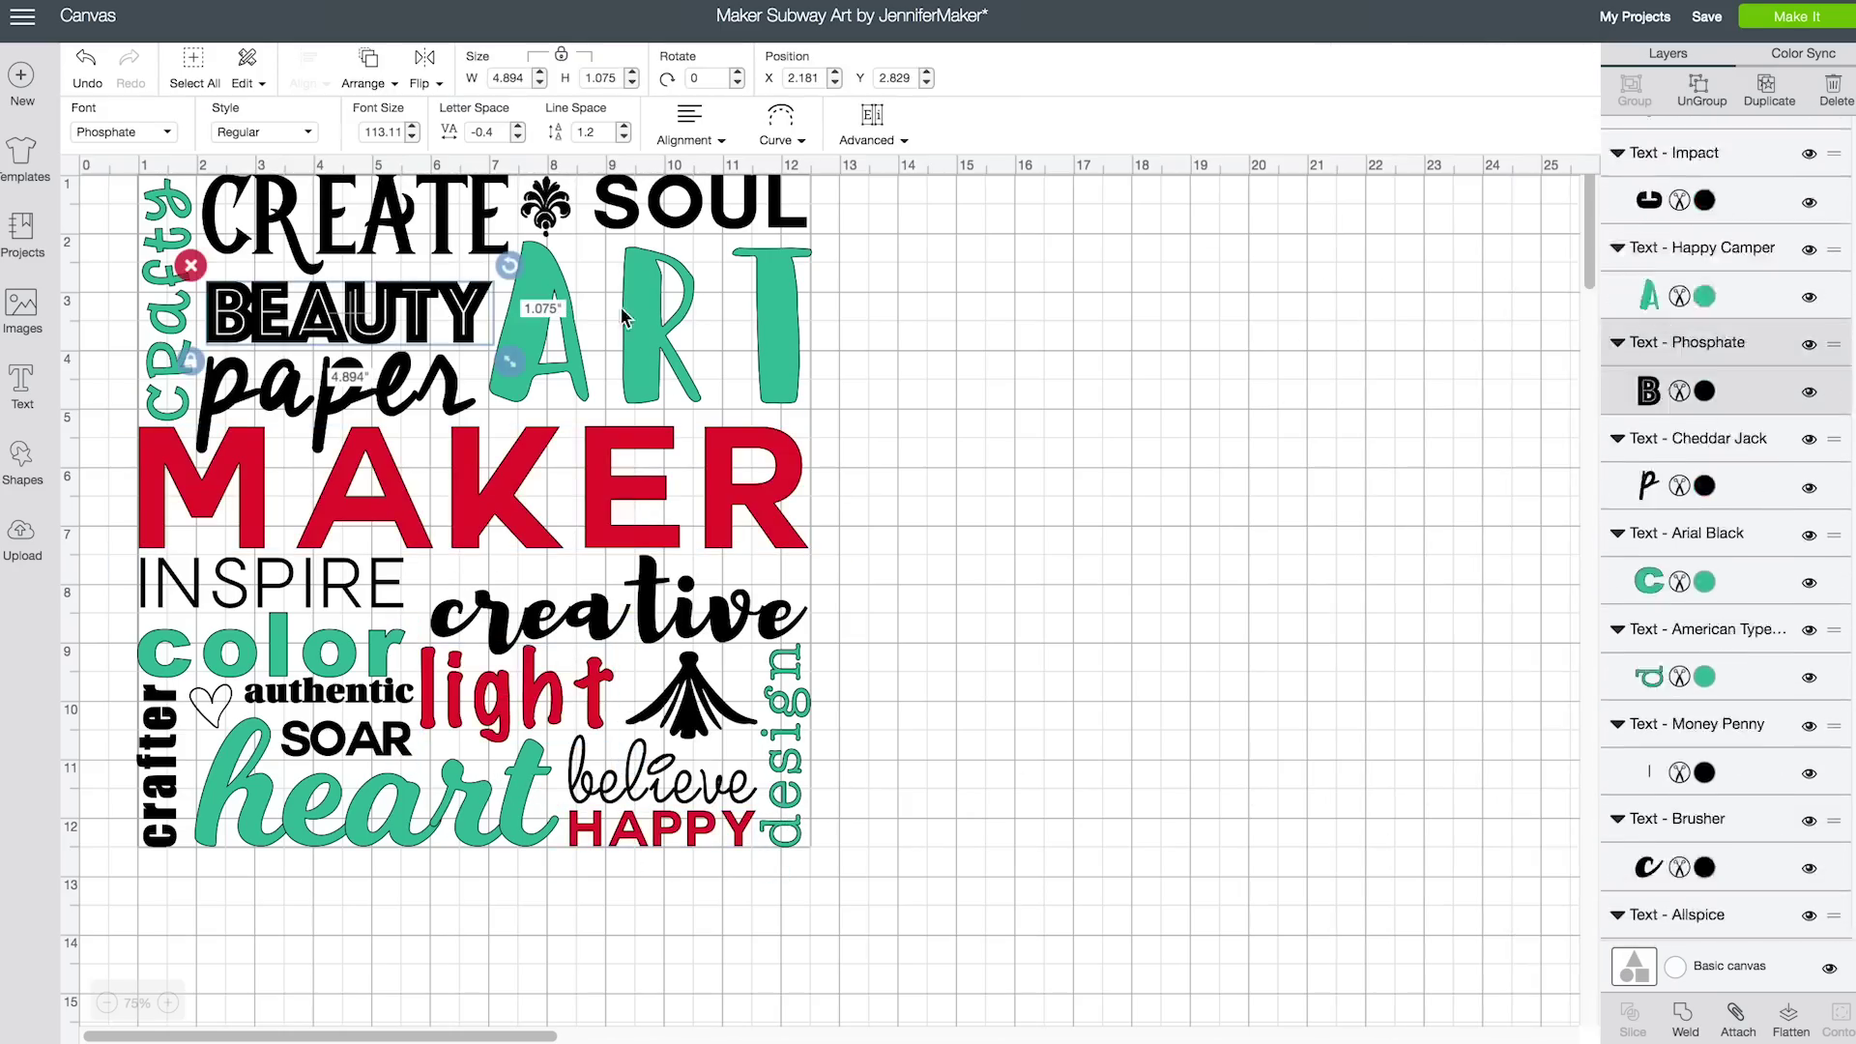
{"action": "left_click", "coordinate": [1704, 258]}
{"action": "left_click", "coordinate": [1380, 229]}
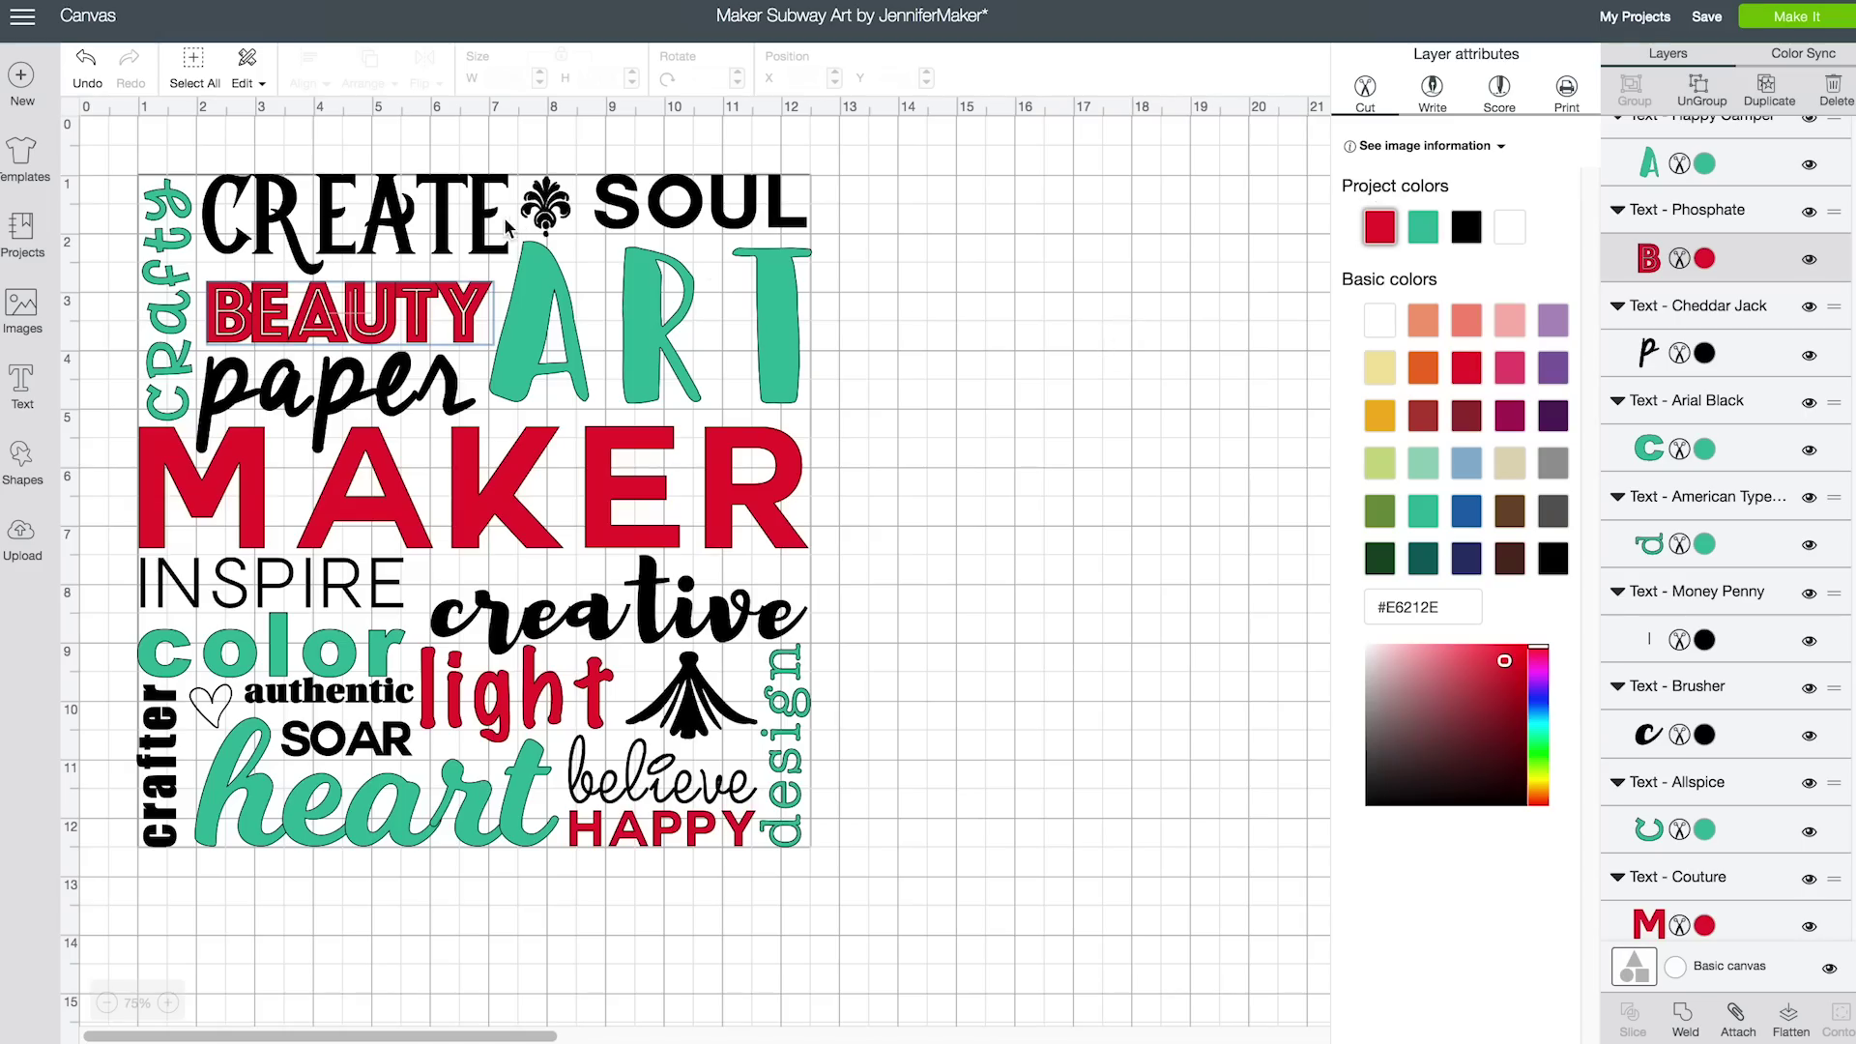
{"action": "left_click", "coordinate": [546, 205]}
{"action": "left_click", "coordinate": [1704, 223]}
{"action": "left_click", "coordinate": [1380, 228]}
{"action": "left_click", "coordinate": [205, 723]}
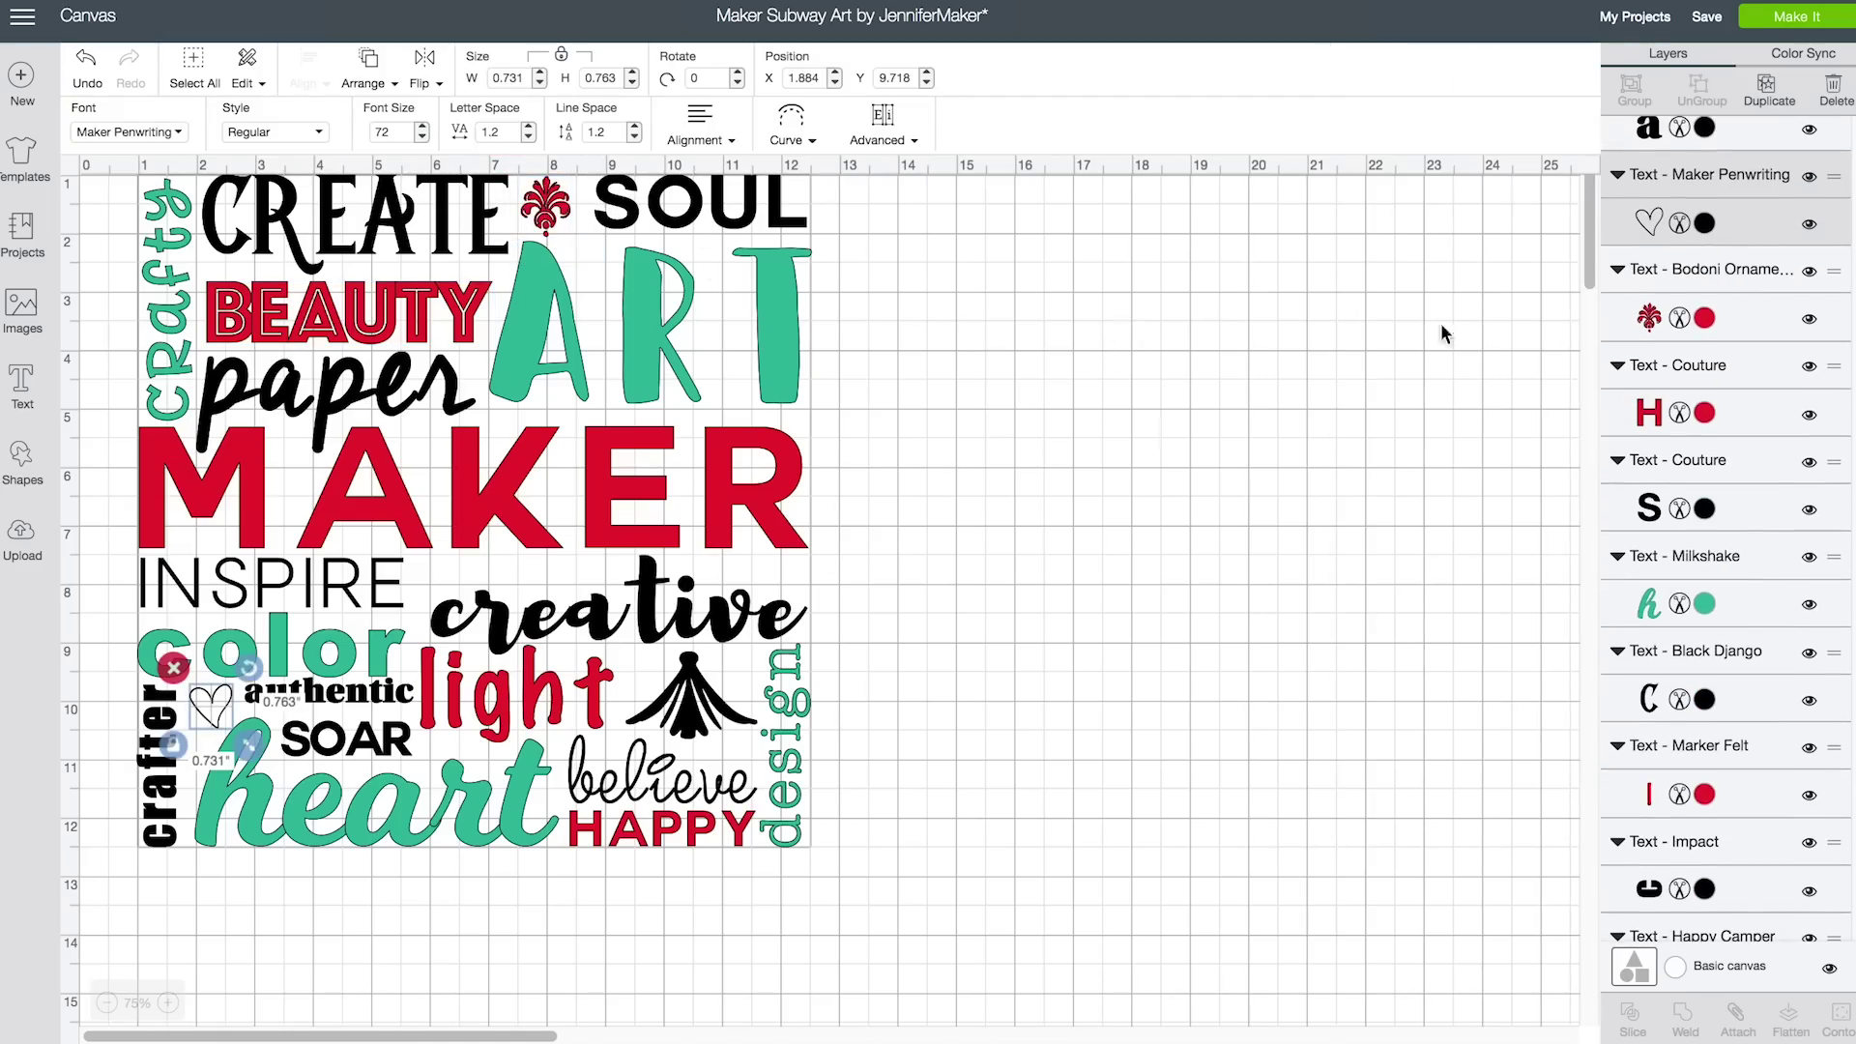
{"action": "left_click", "coordinate": [1704, 223]}
{"action": "left_click", "coordinate": [1380, 228]}
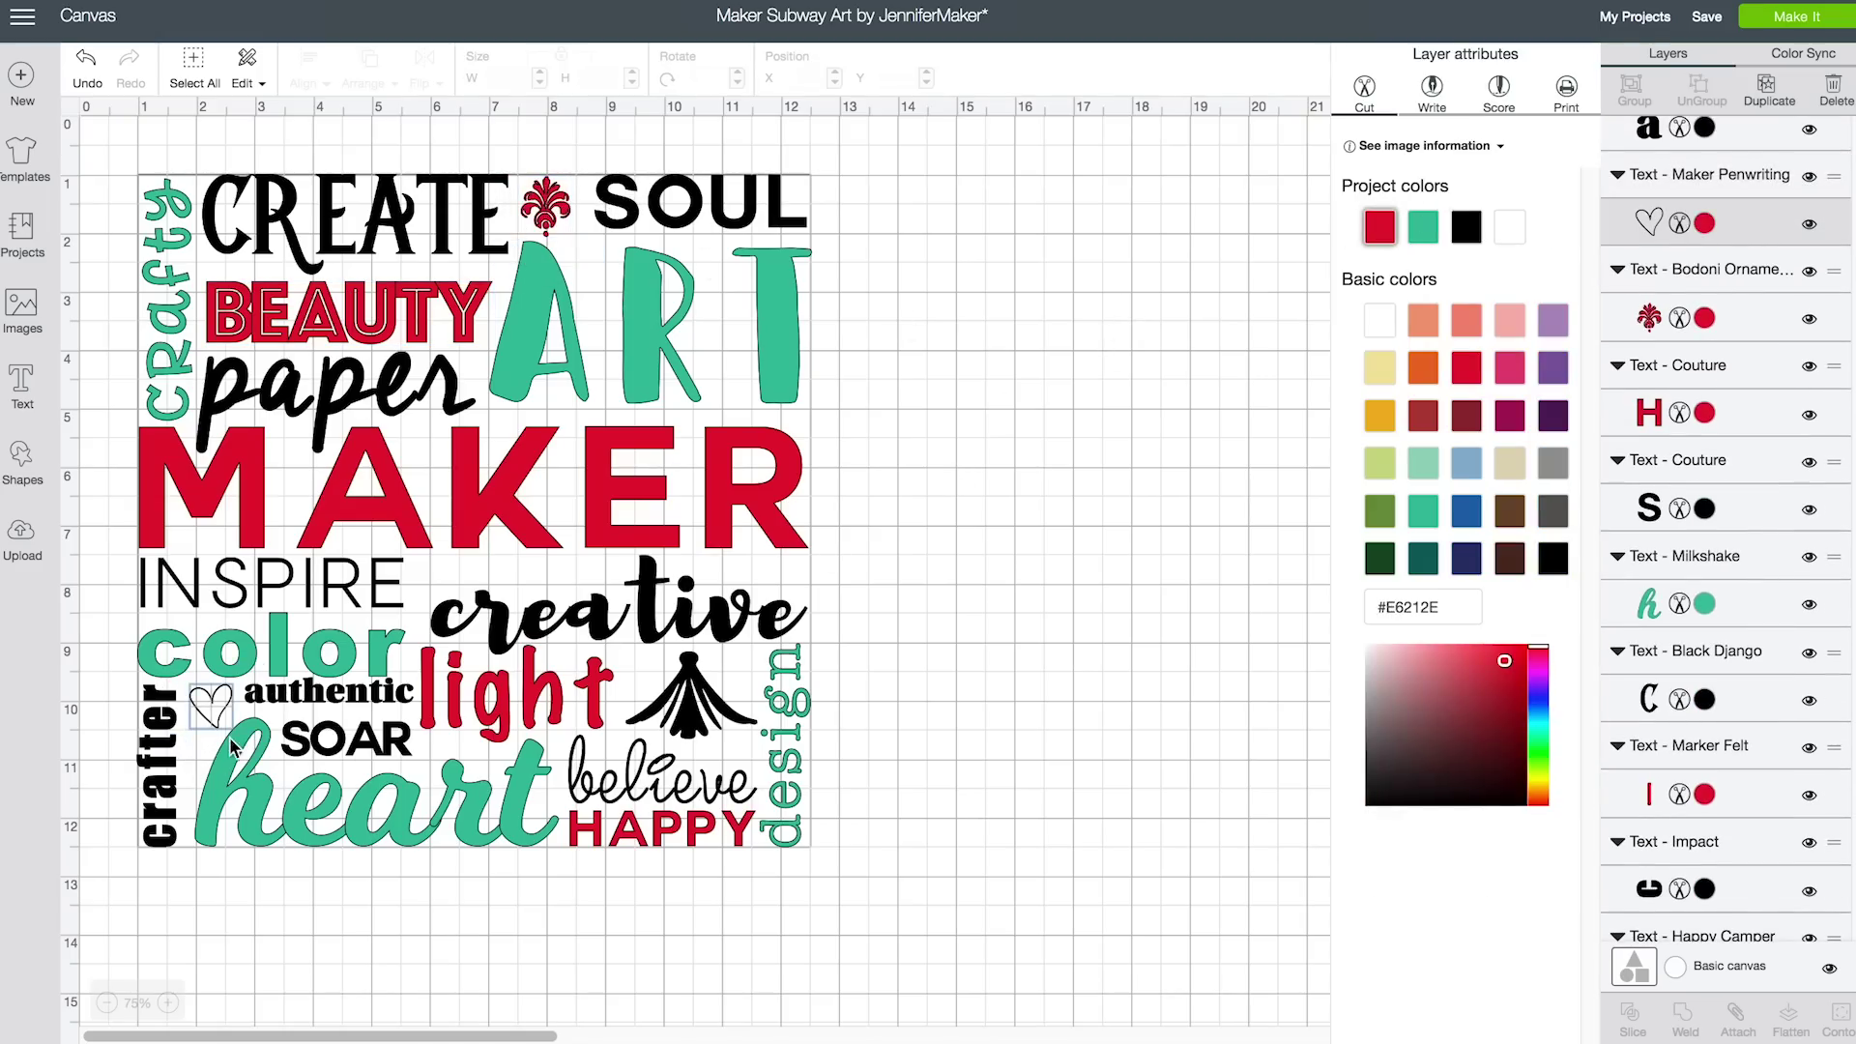
{"action": "left_click", "coordinate": [992, 546]}
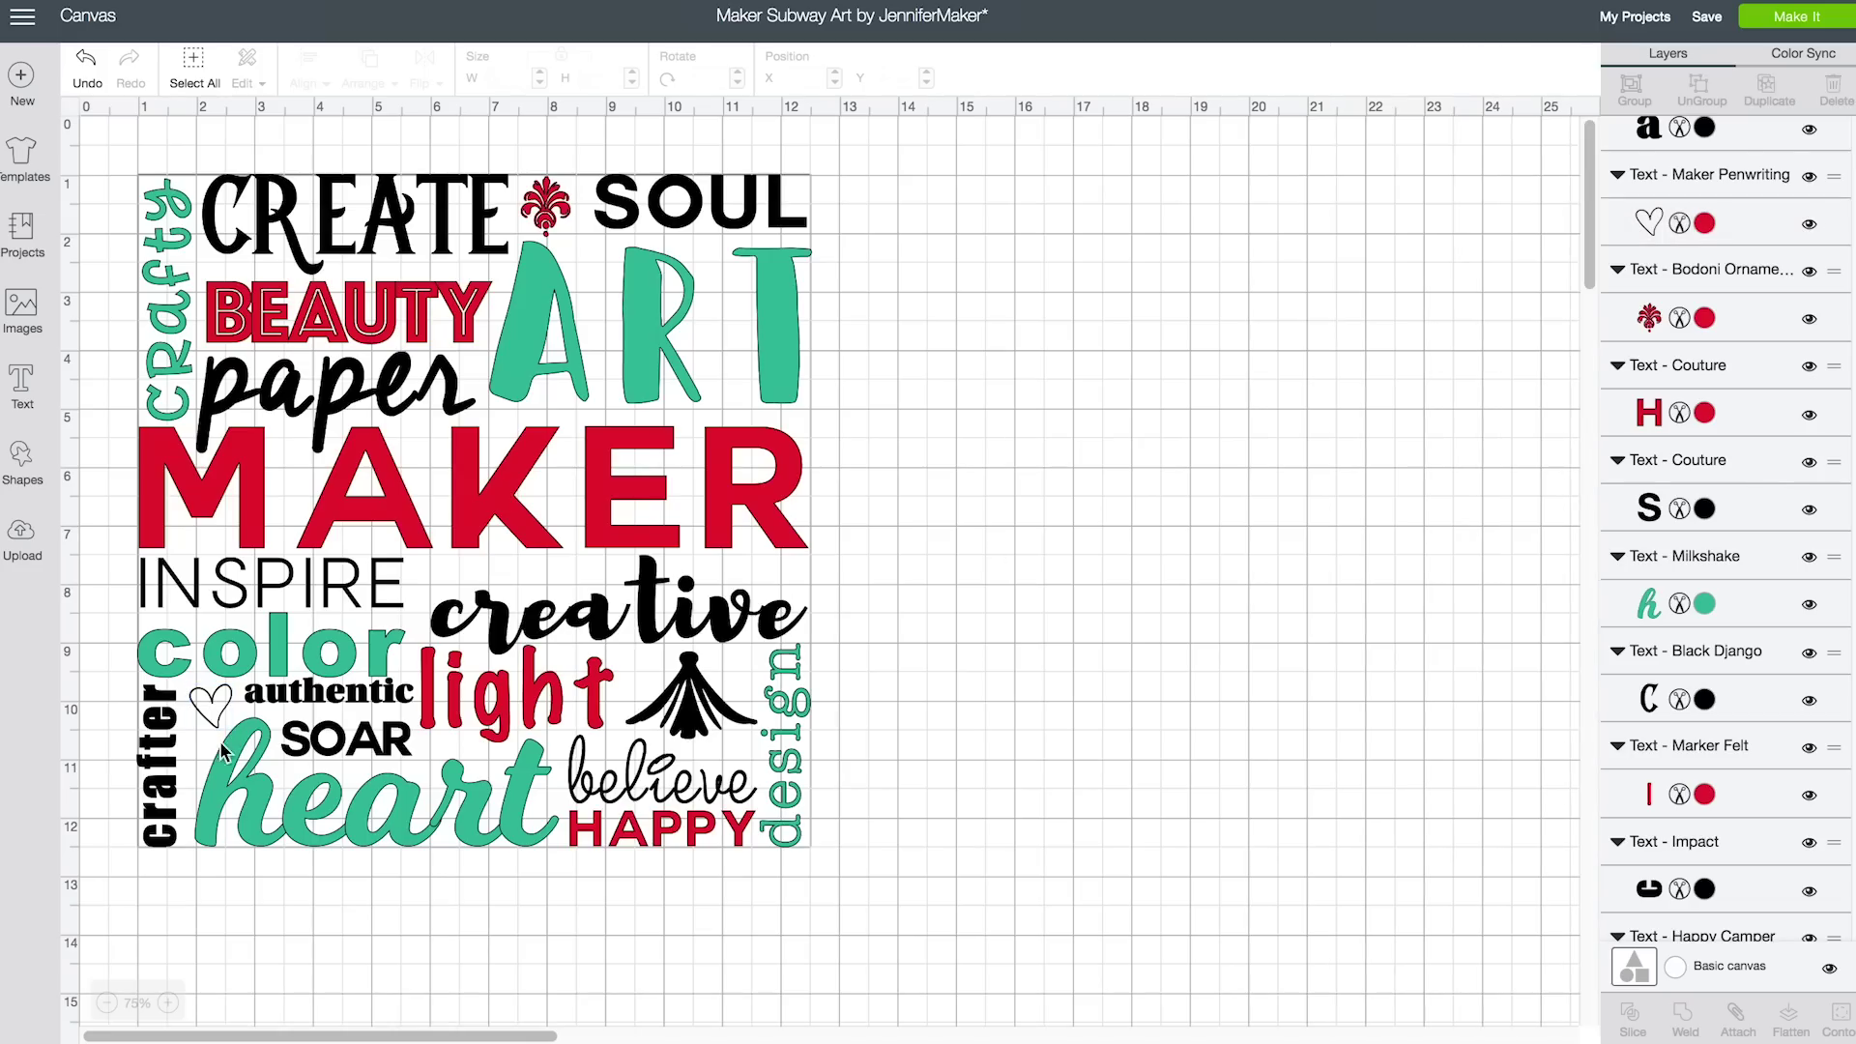
{"action": "left_click", "coordinate": [224, 715]}
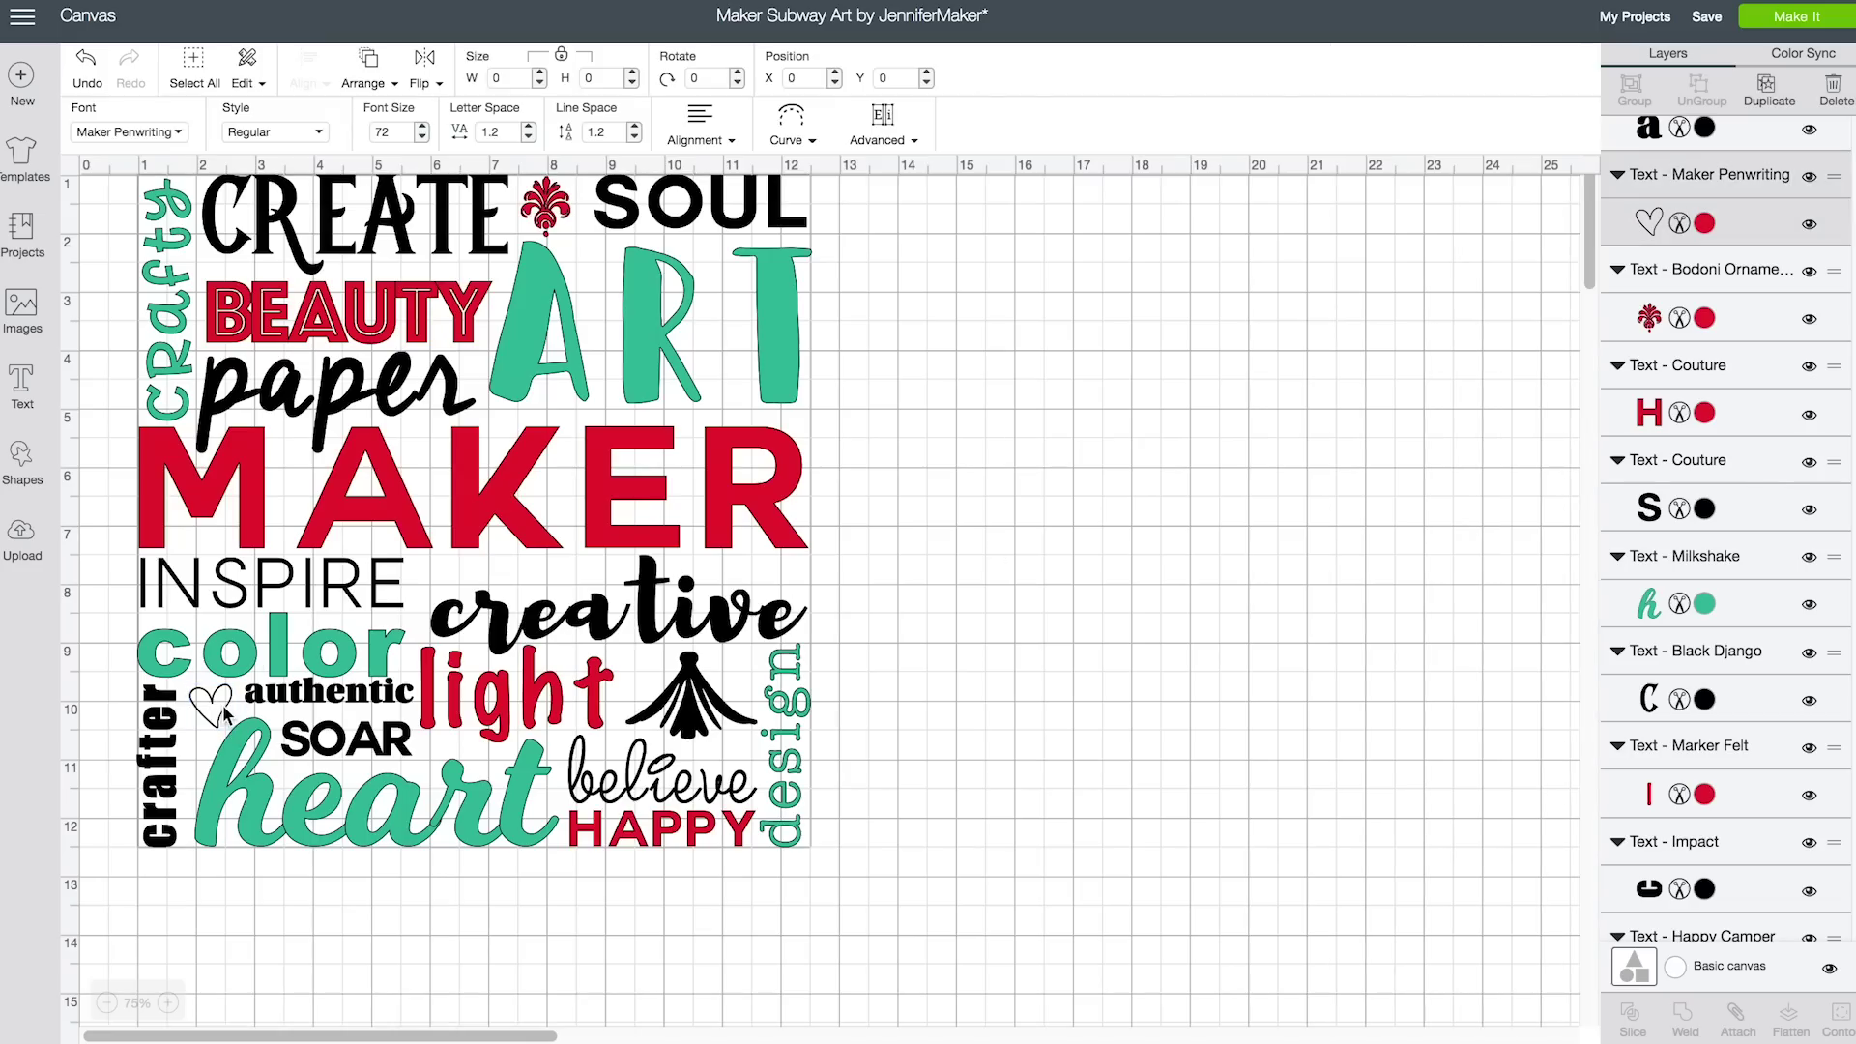
{"action": "left_click", "coordinate": [1704, 223]}
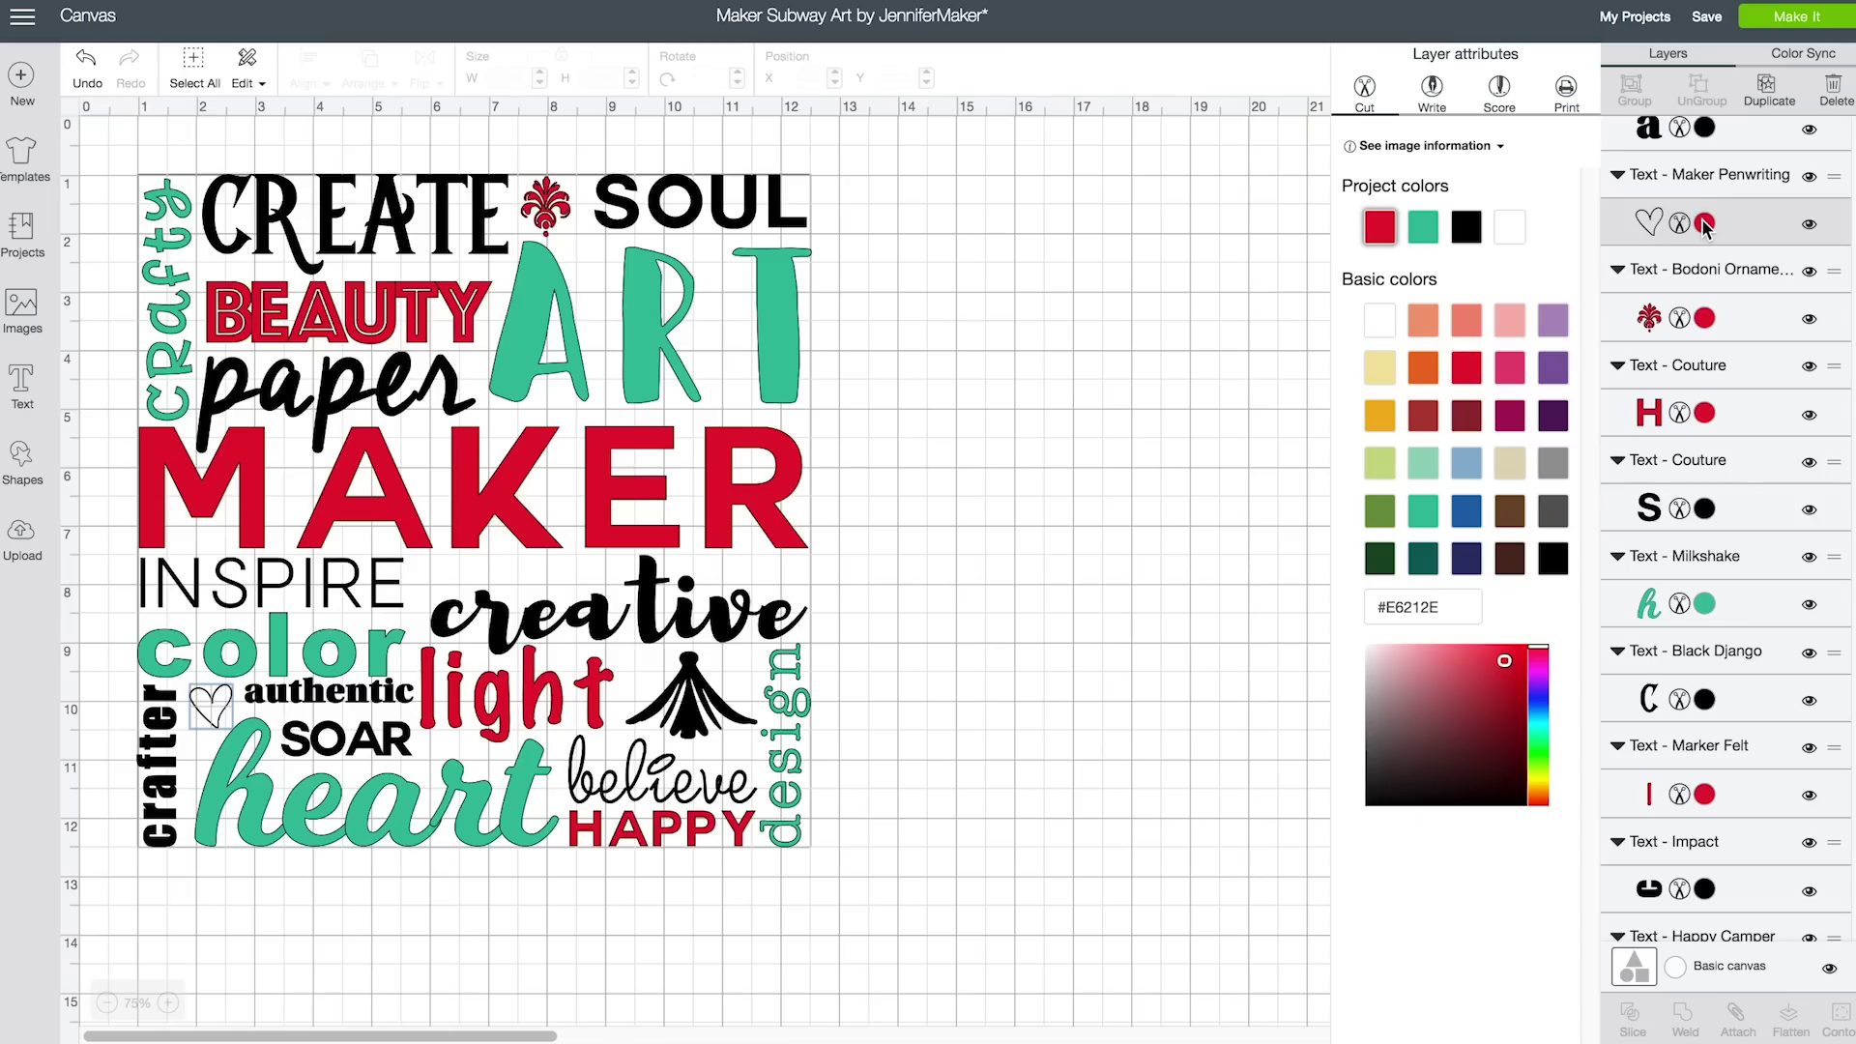
{"action": "left_click", "coordinate": [215, 707]}
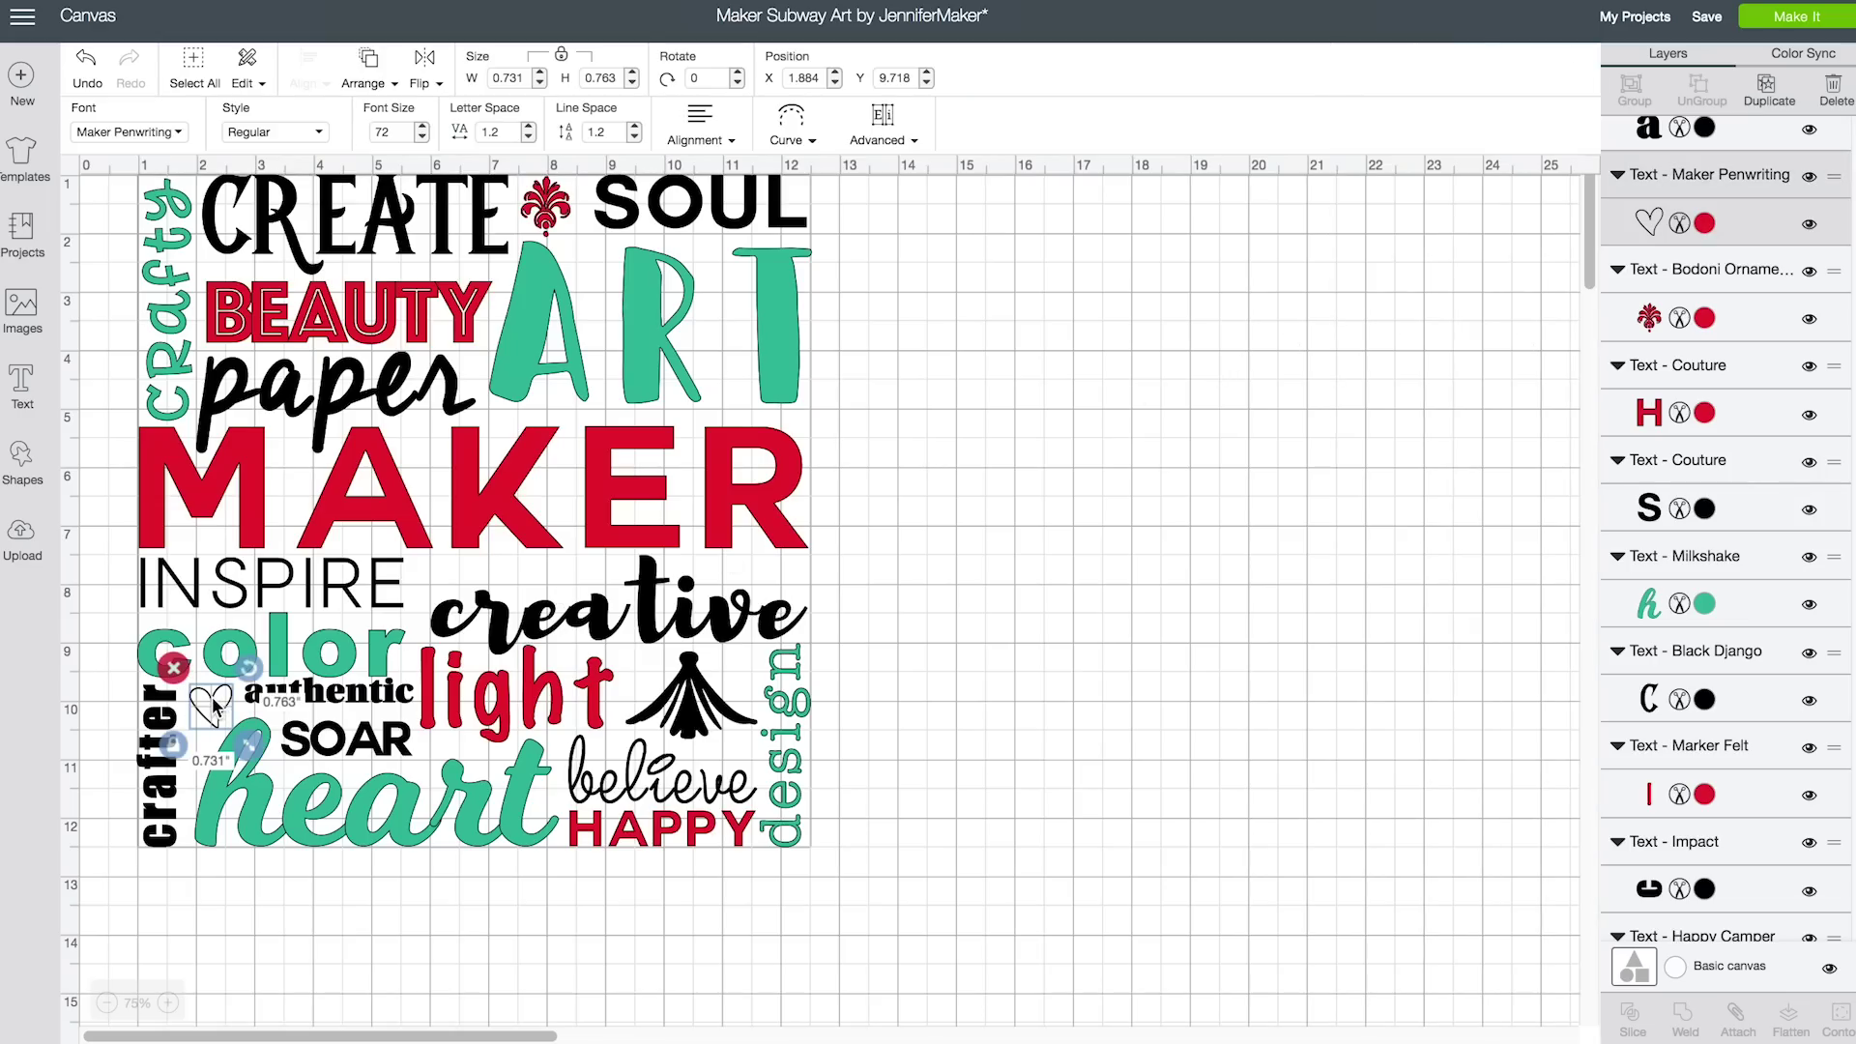
Move the outline heart off the design and delete it
{"action": "left_click_drag", "start_coordinate": [214, 708], "coordinate": [995, 450]}
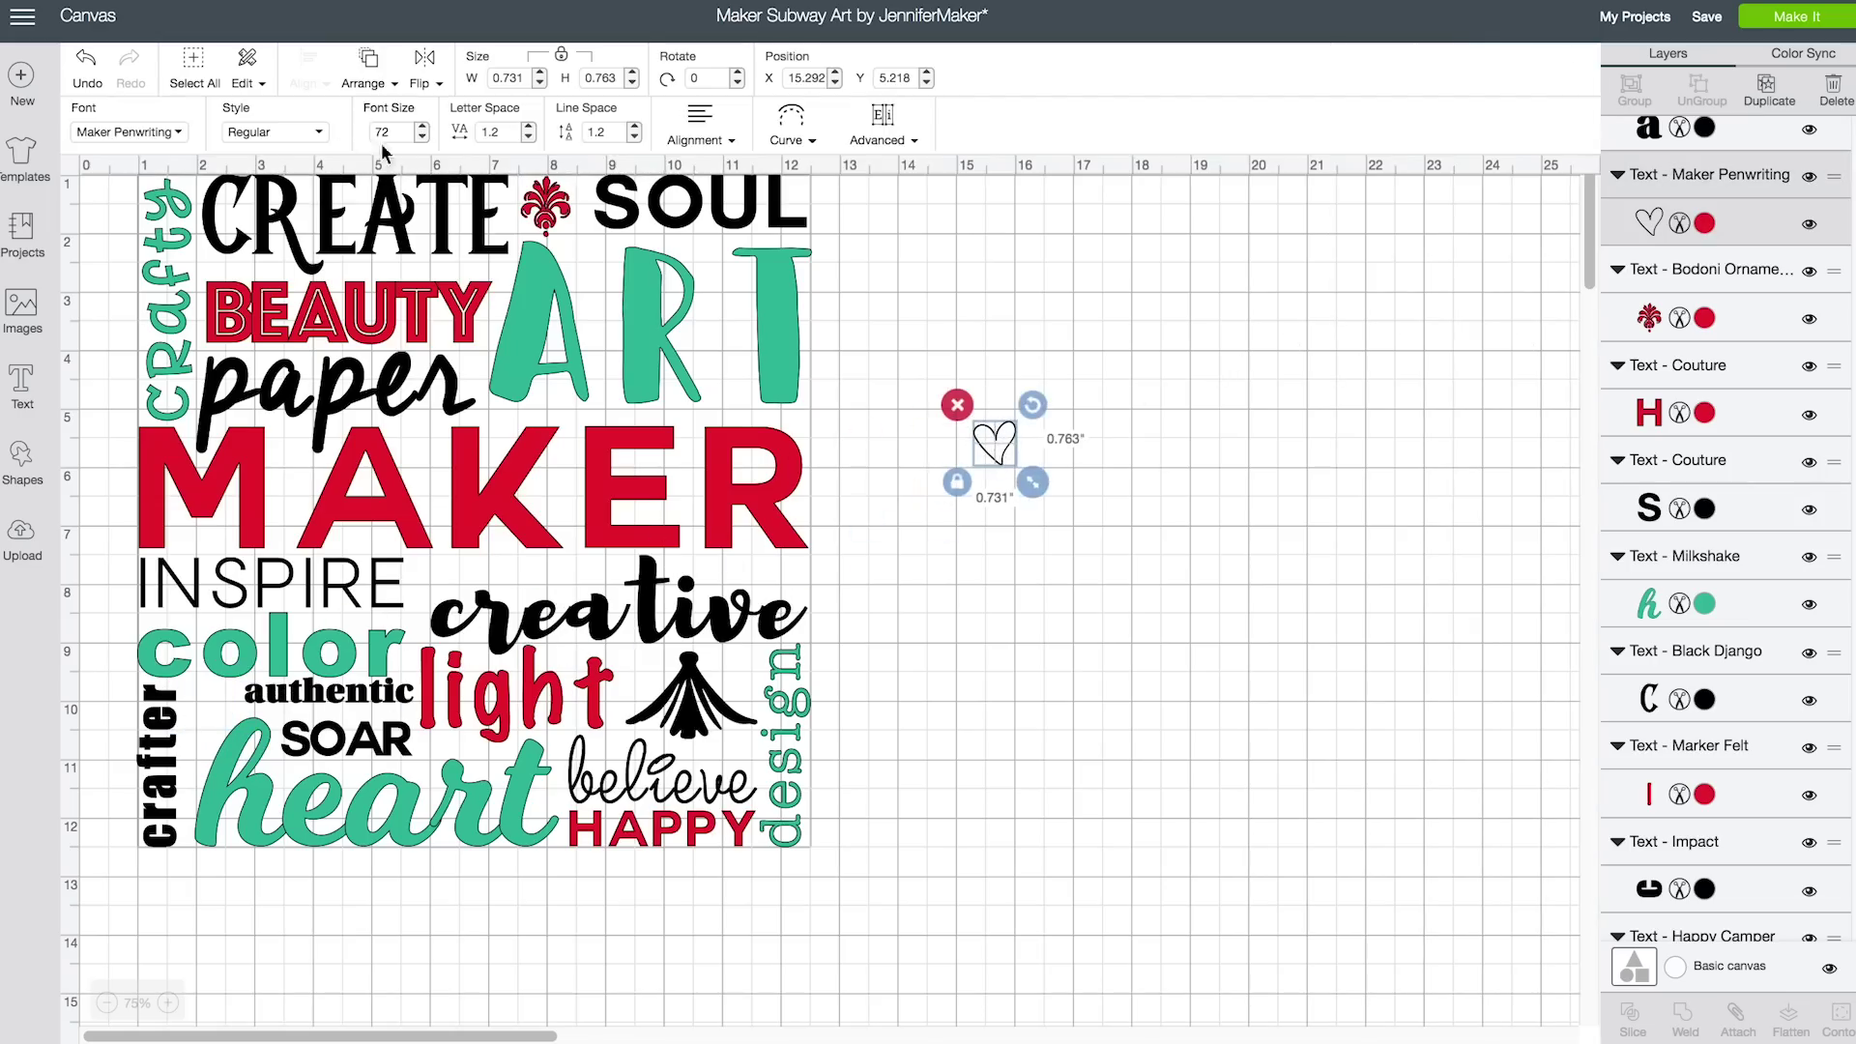
{"action": "left_click", "coordinate": [87, 65]}
{"action": "left_click", "coordinate": [130, 66]}
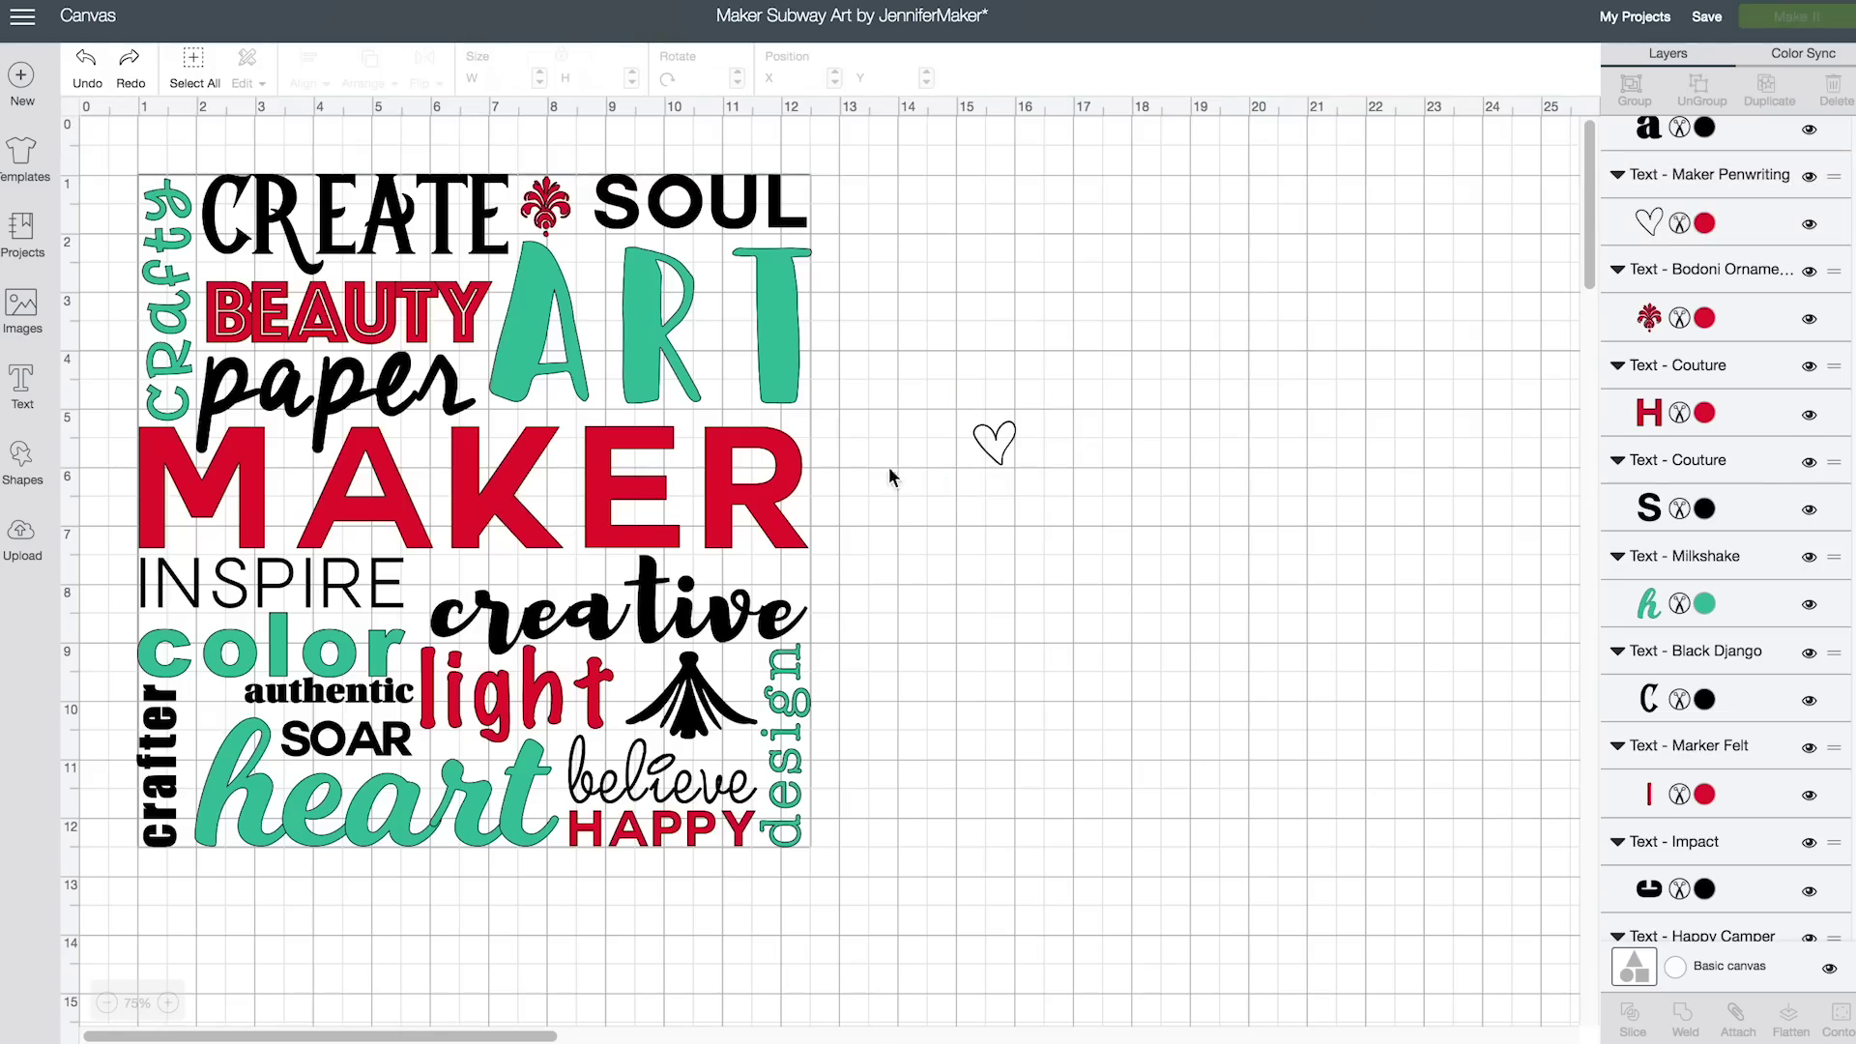
{"action": "left_click", "coordinate": [995, 456]}
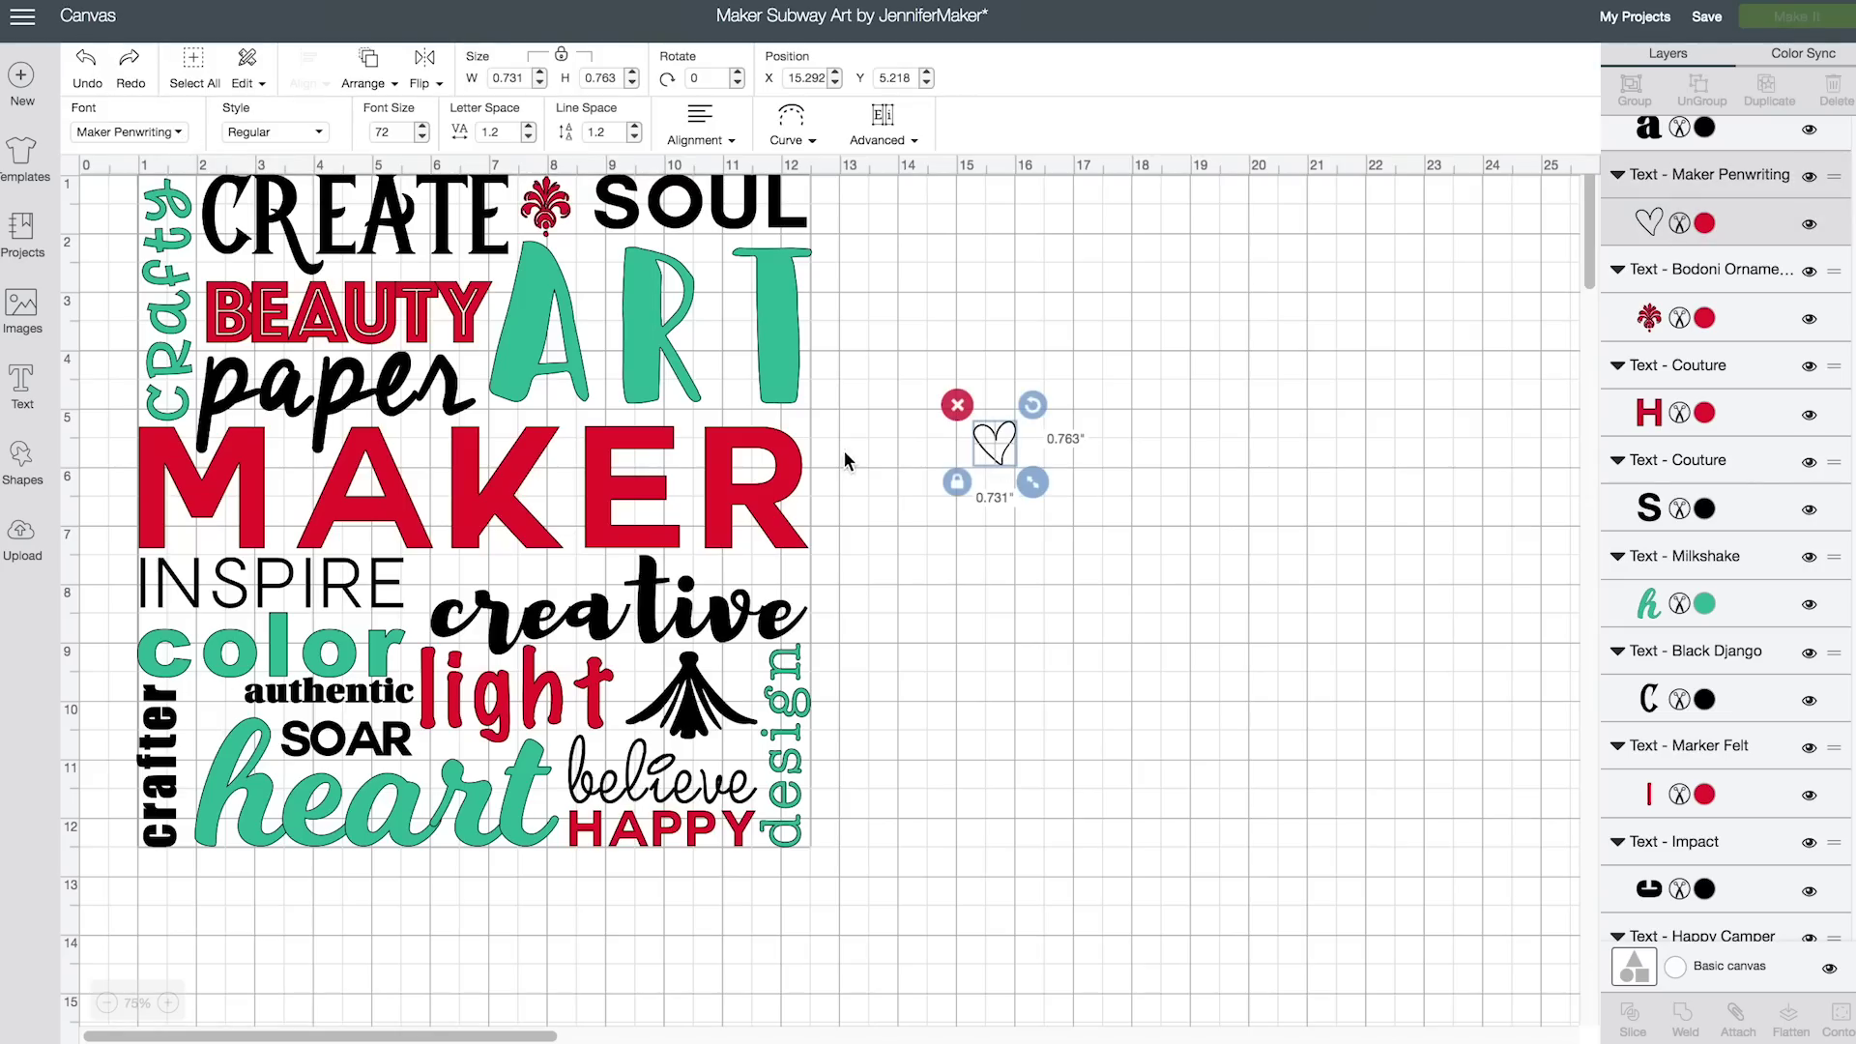
{"action": "key", "text": "Delete"}
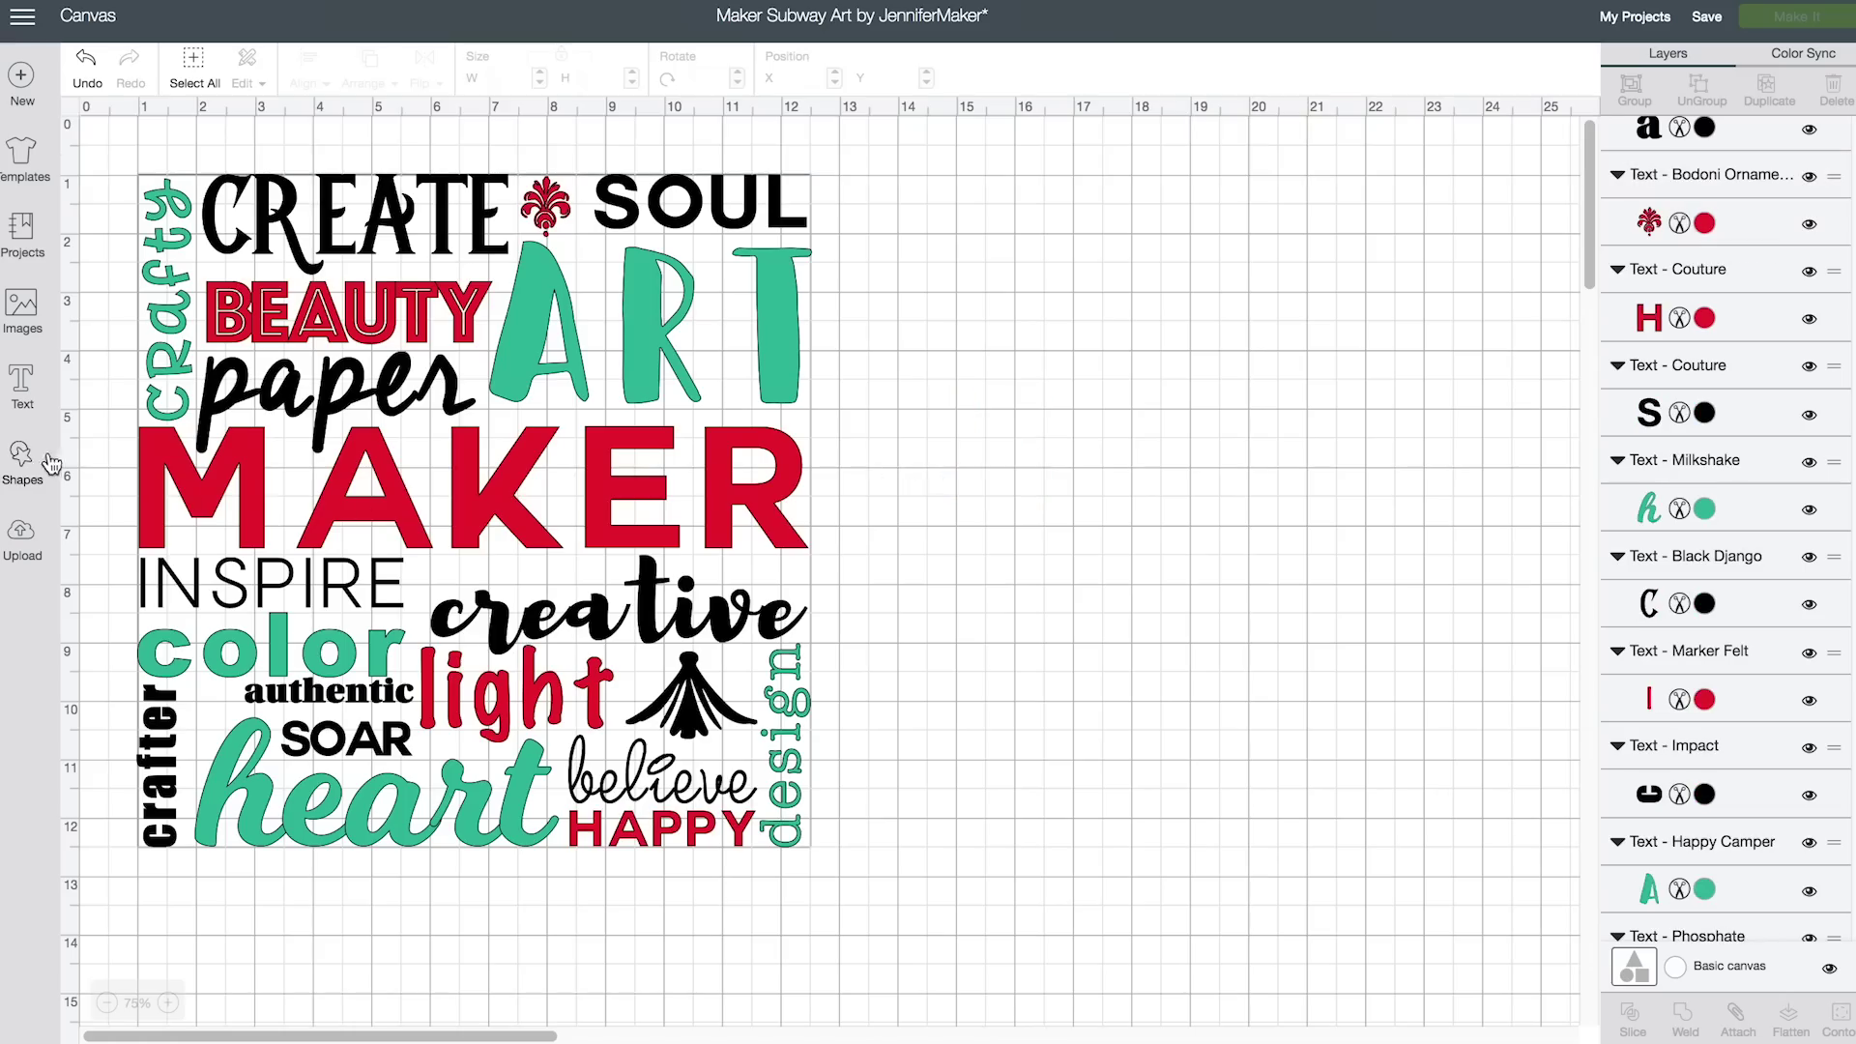
Insert a red Heart shape, shrink it beside 'authentic', and save the project
{"action": "left_click", "coordinate": [22, 462]}
{"action": "left_click", "coordinate": [108, 607]}
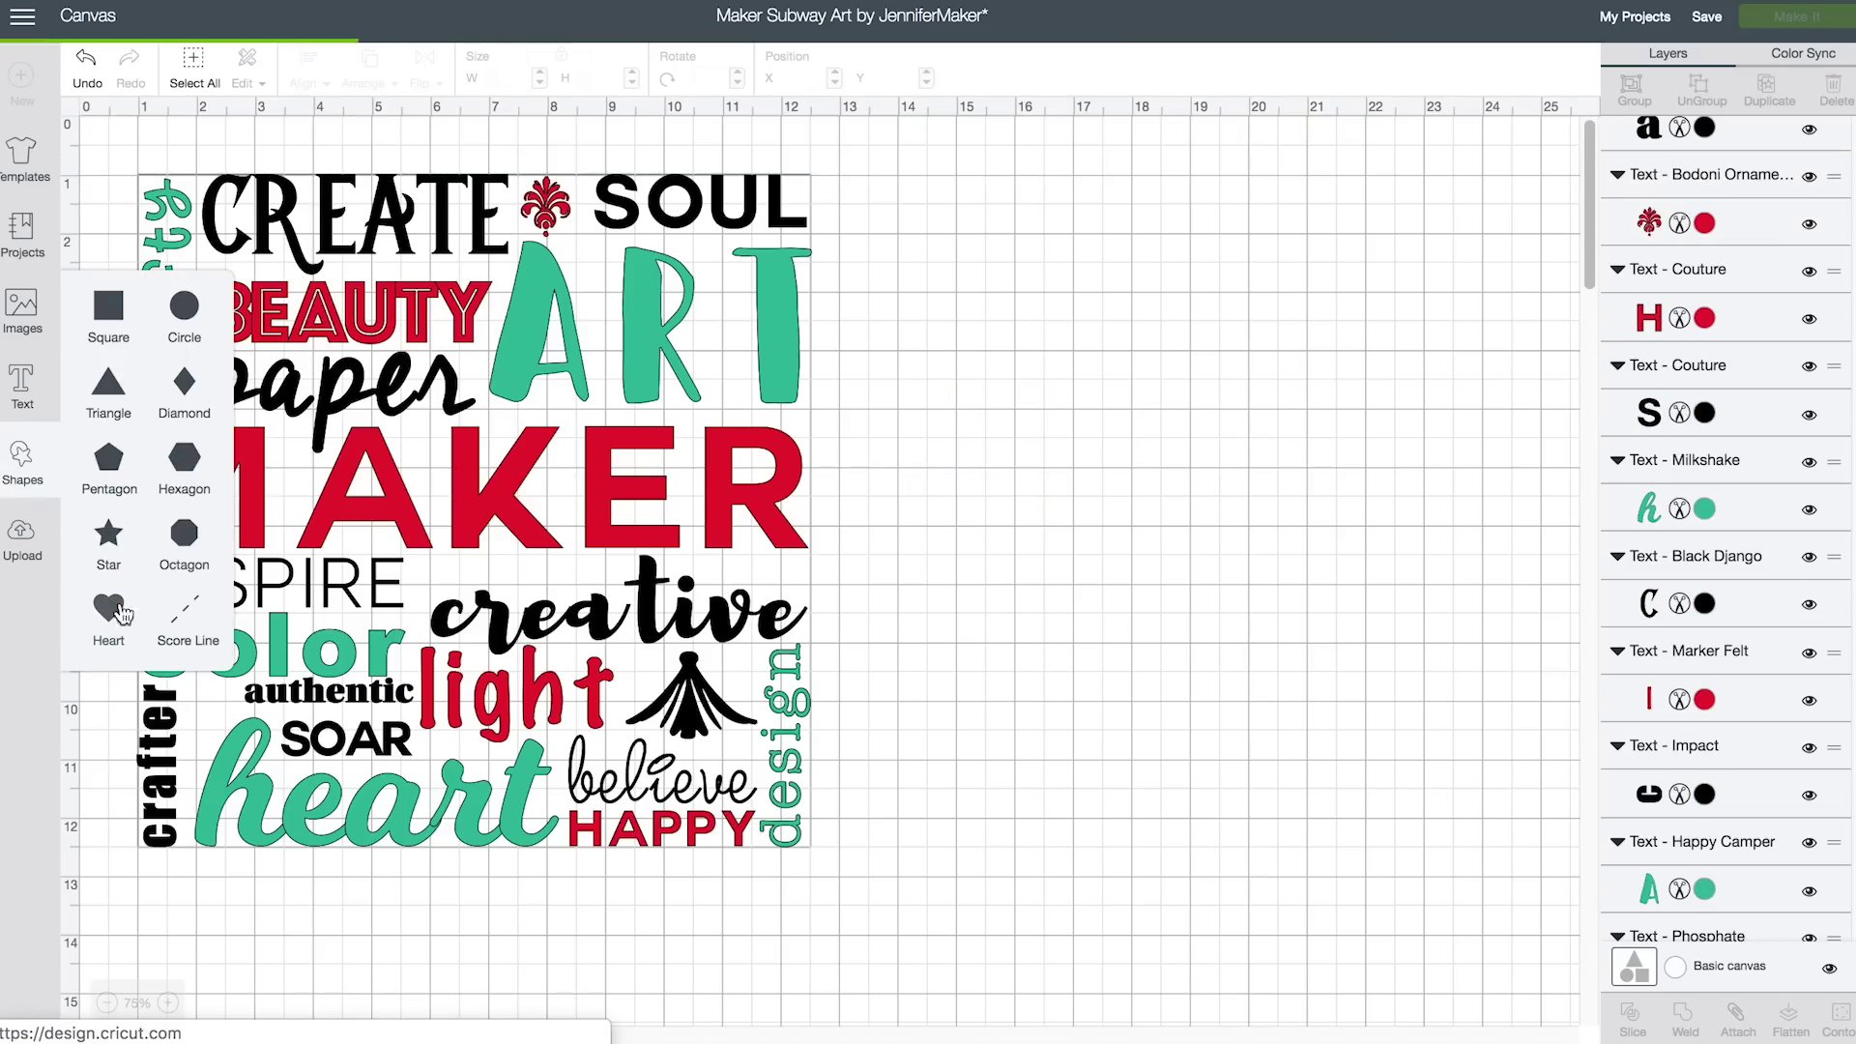
{"action": "left_click_drag", "start_coordinate": [263, 295], "coordinate": [1106, 414]}
{"action": "left_click", "coordinate": [1705, 189]}
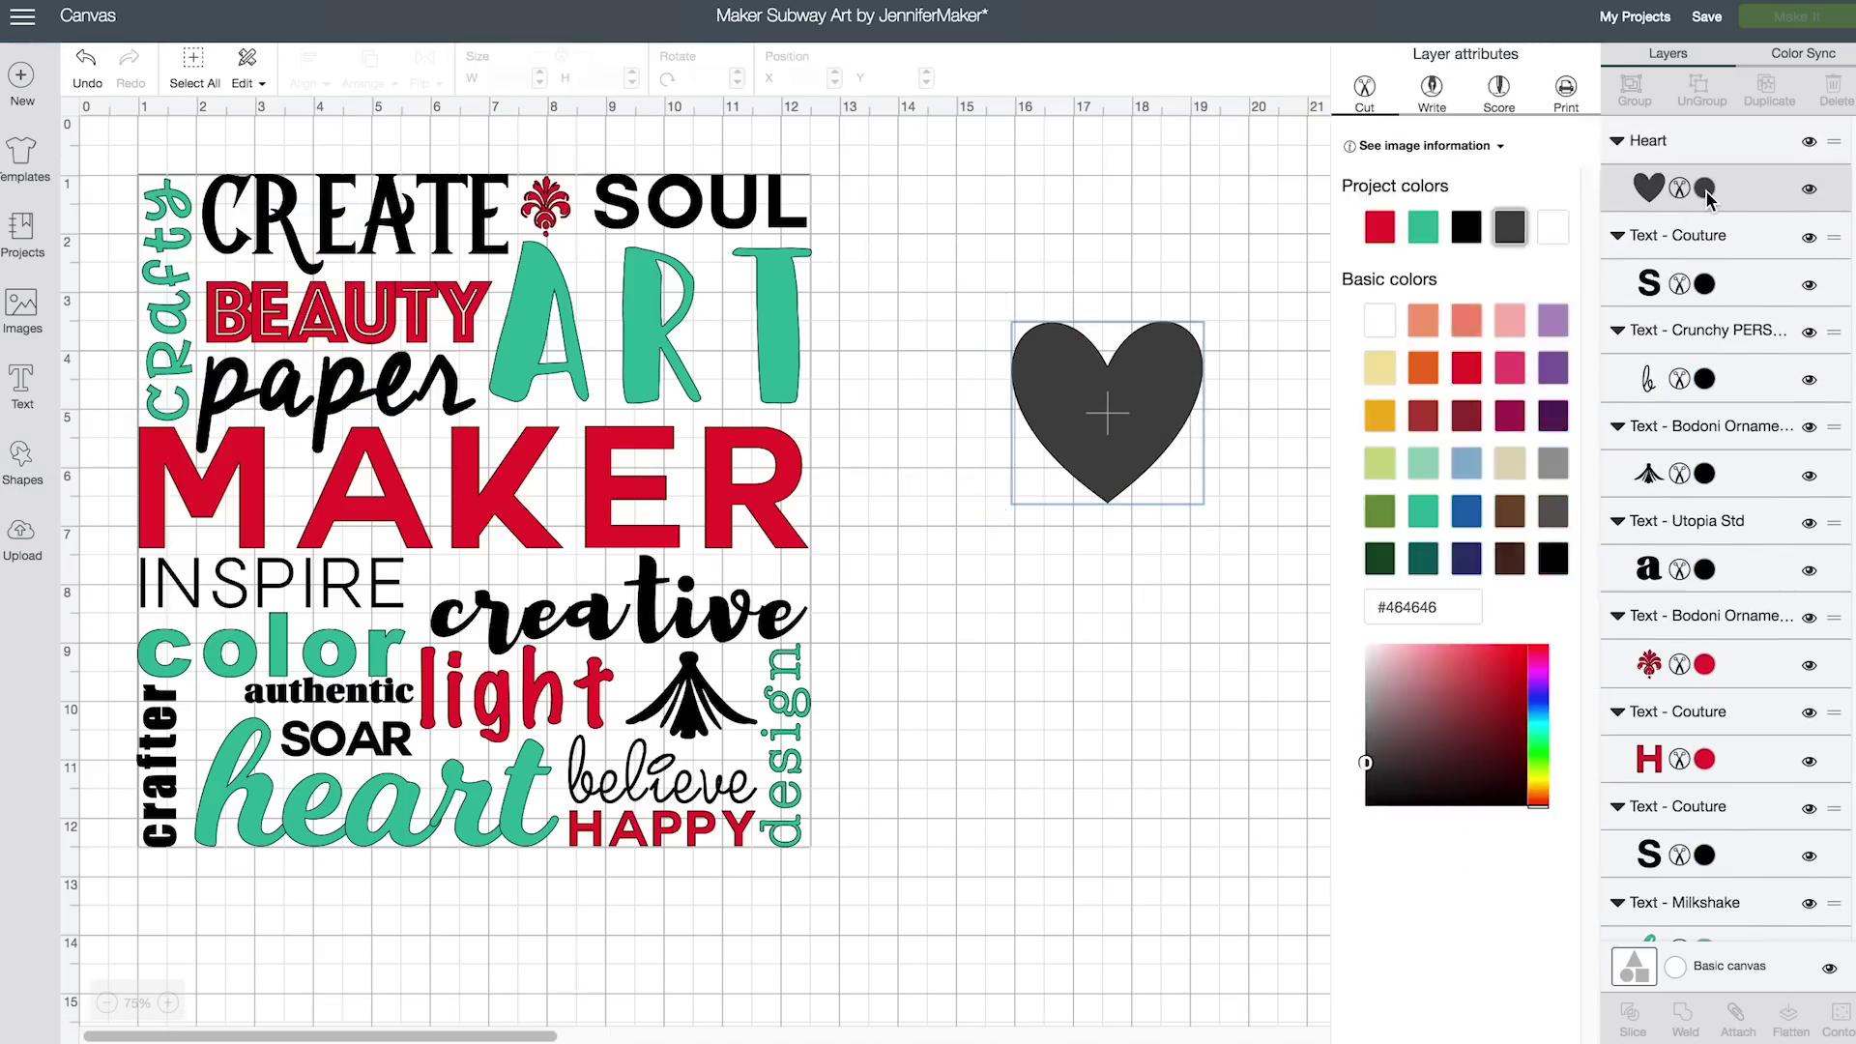
{"action": "left_click", "coordinate": [1380, 227]}
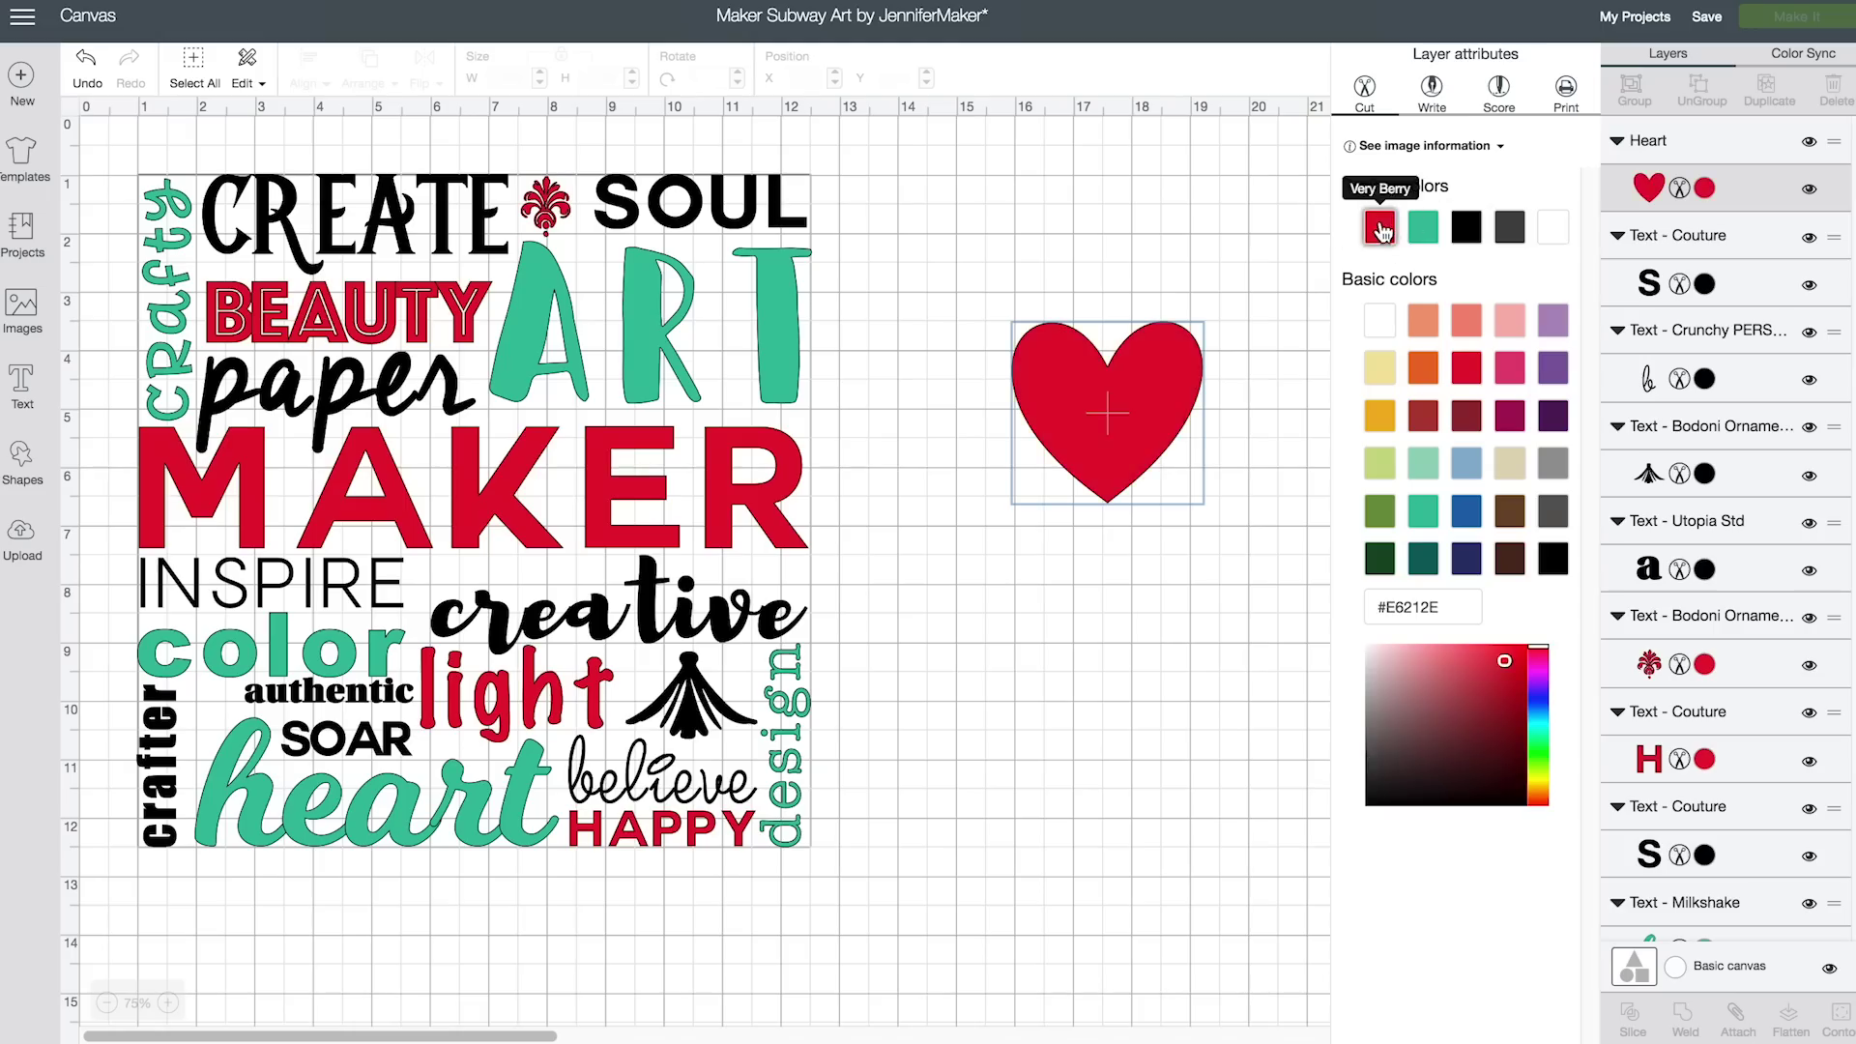
{"action": "left_click", "coordinate": [1126, 450]}
{"action": "left_click_drag", "start_coordinate": [1219, 517], "coordinate": [1080, 425]}
{"action": "left_click_drag", "start_coordinate": [1039, 343], "coordinate": [232, 716]}
{"action": "left_click_drag", "start_coordinate": [254, 752], "coordinate": [251, 742]}
{"action": "left_click", "coordinate": [962, 718]}
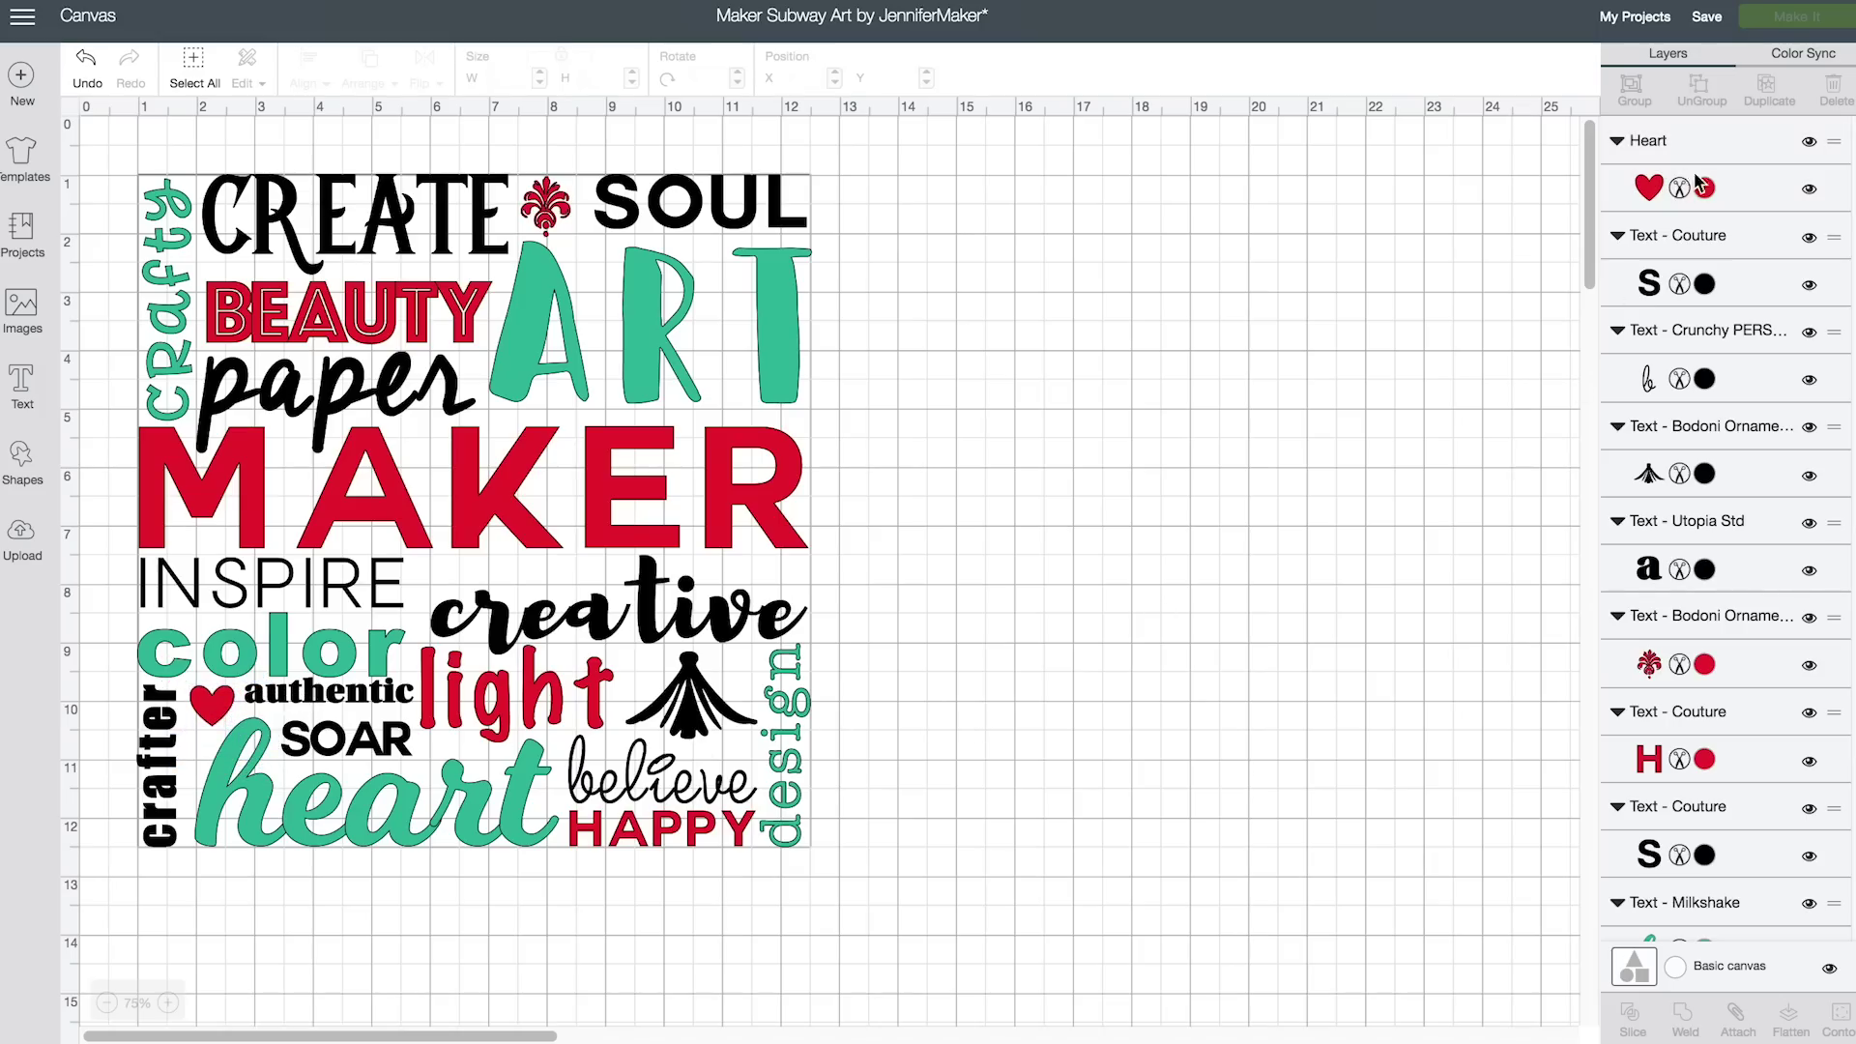
{"action": "left_click", "coordinate": [1707, 20]}
{"action": "left_click", "coordinate": [1720, 54]}
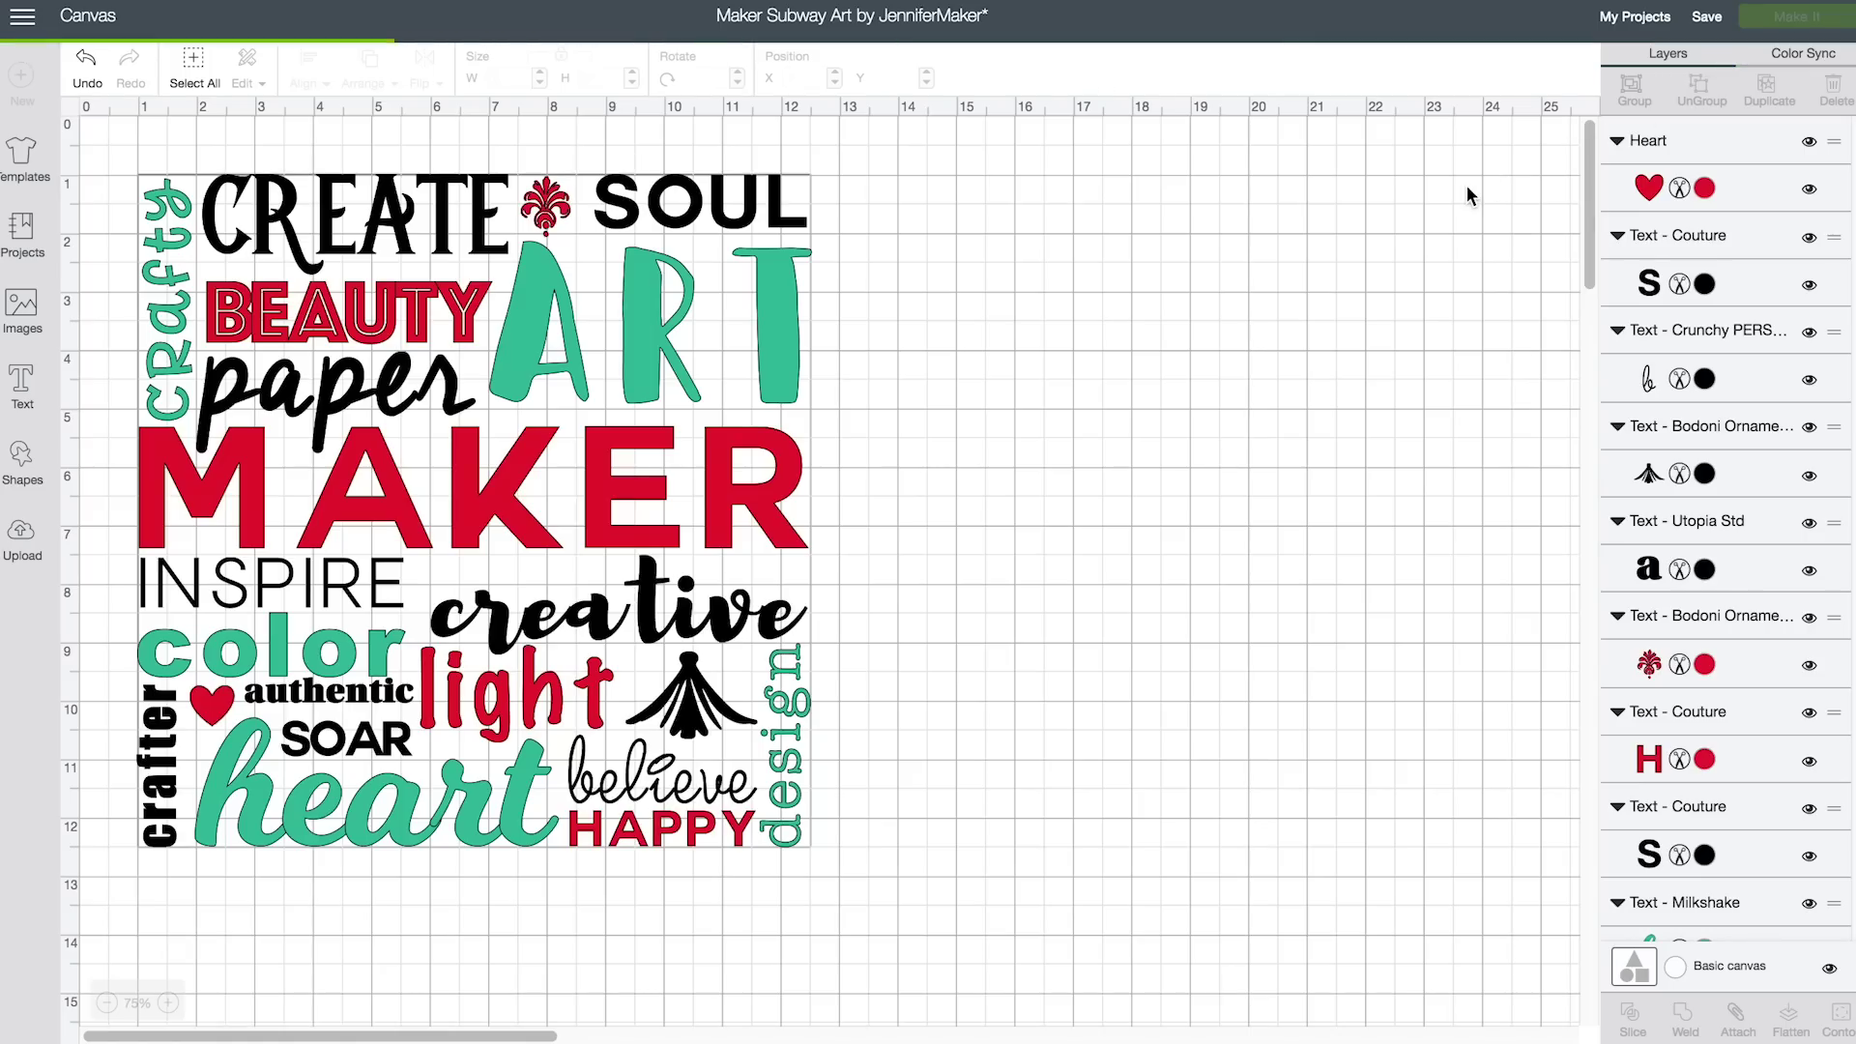
Review the black, teal and red colour groups in Color Sync, then return to Layers
{"action": "left_click", "coordinate": [1814, 64]}
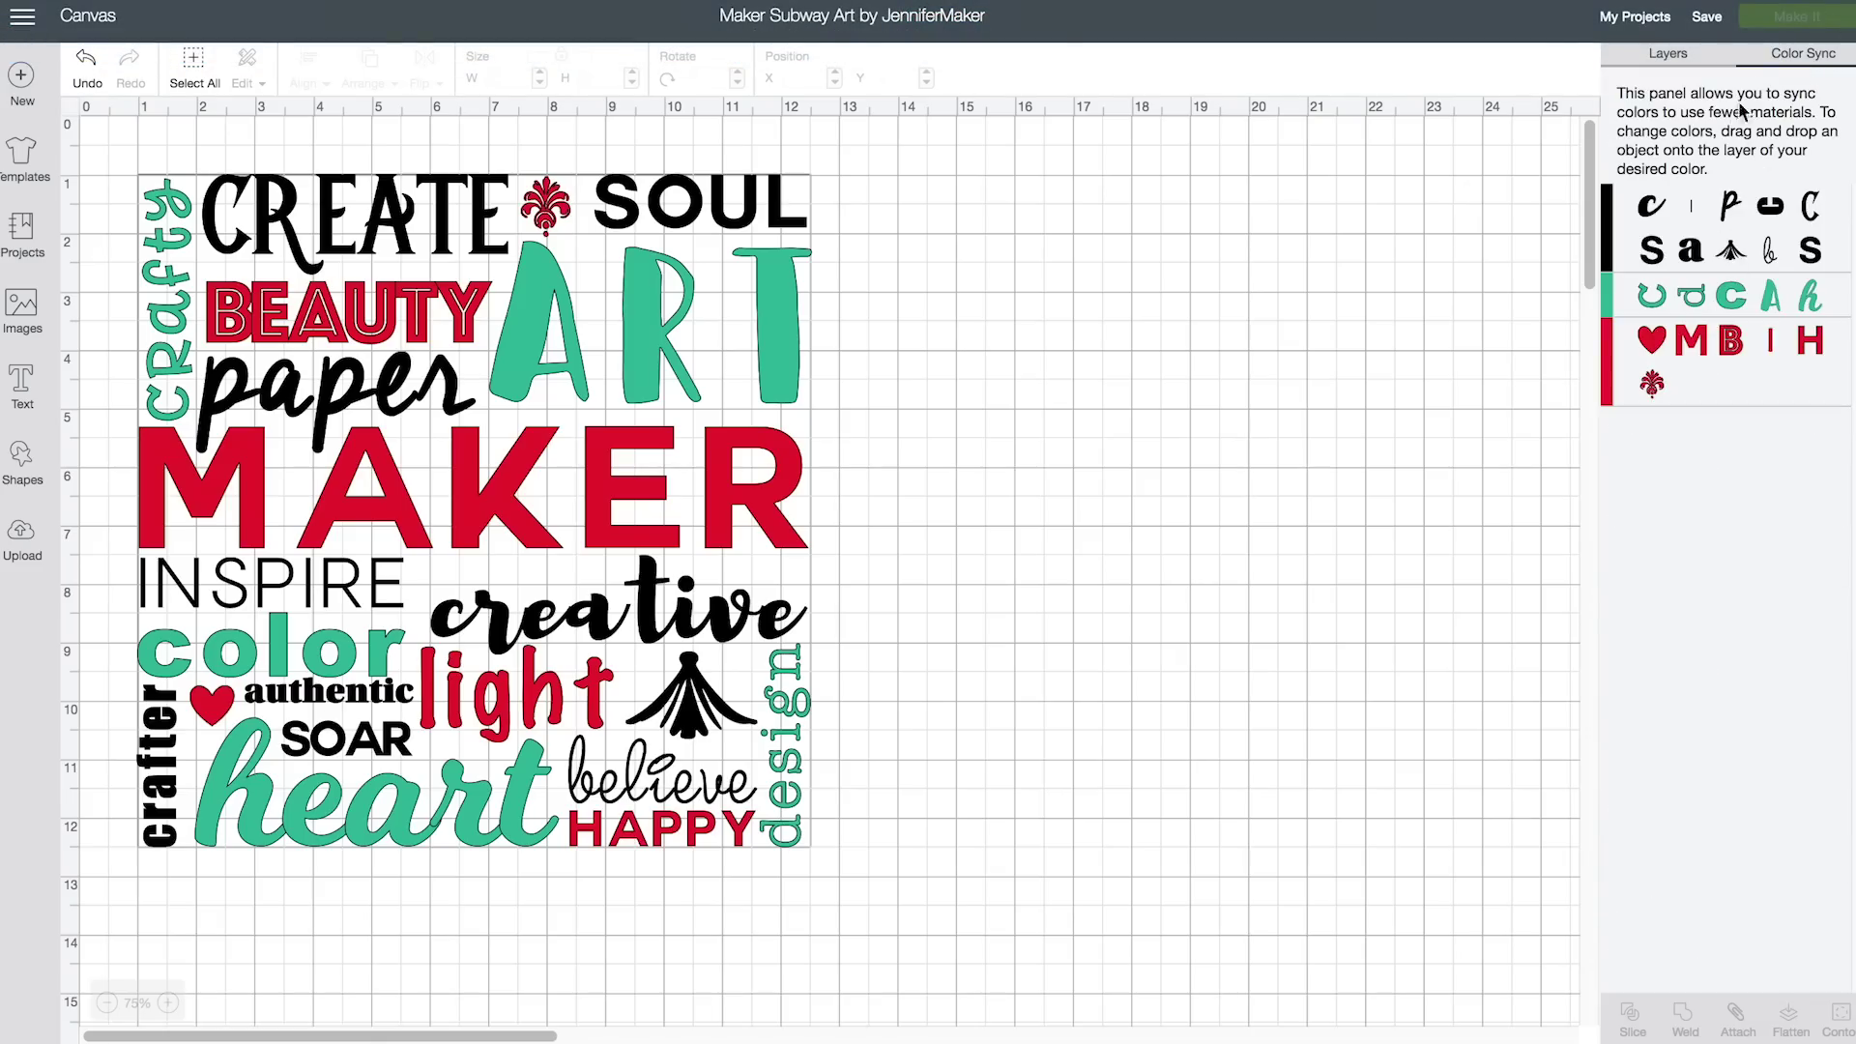
{"action": "left_click", "coordinate": [1661, 60]}
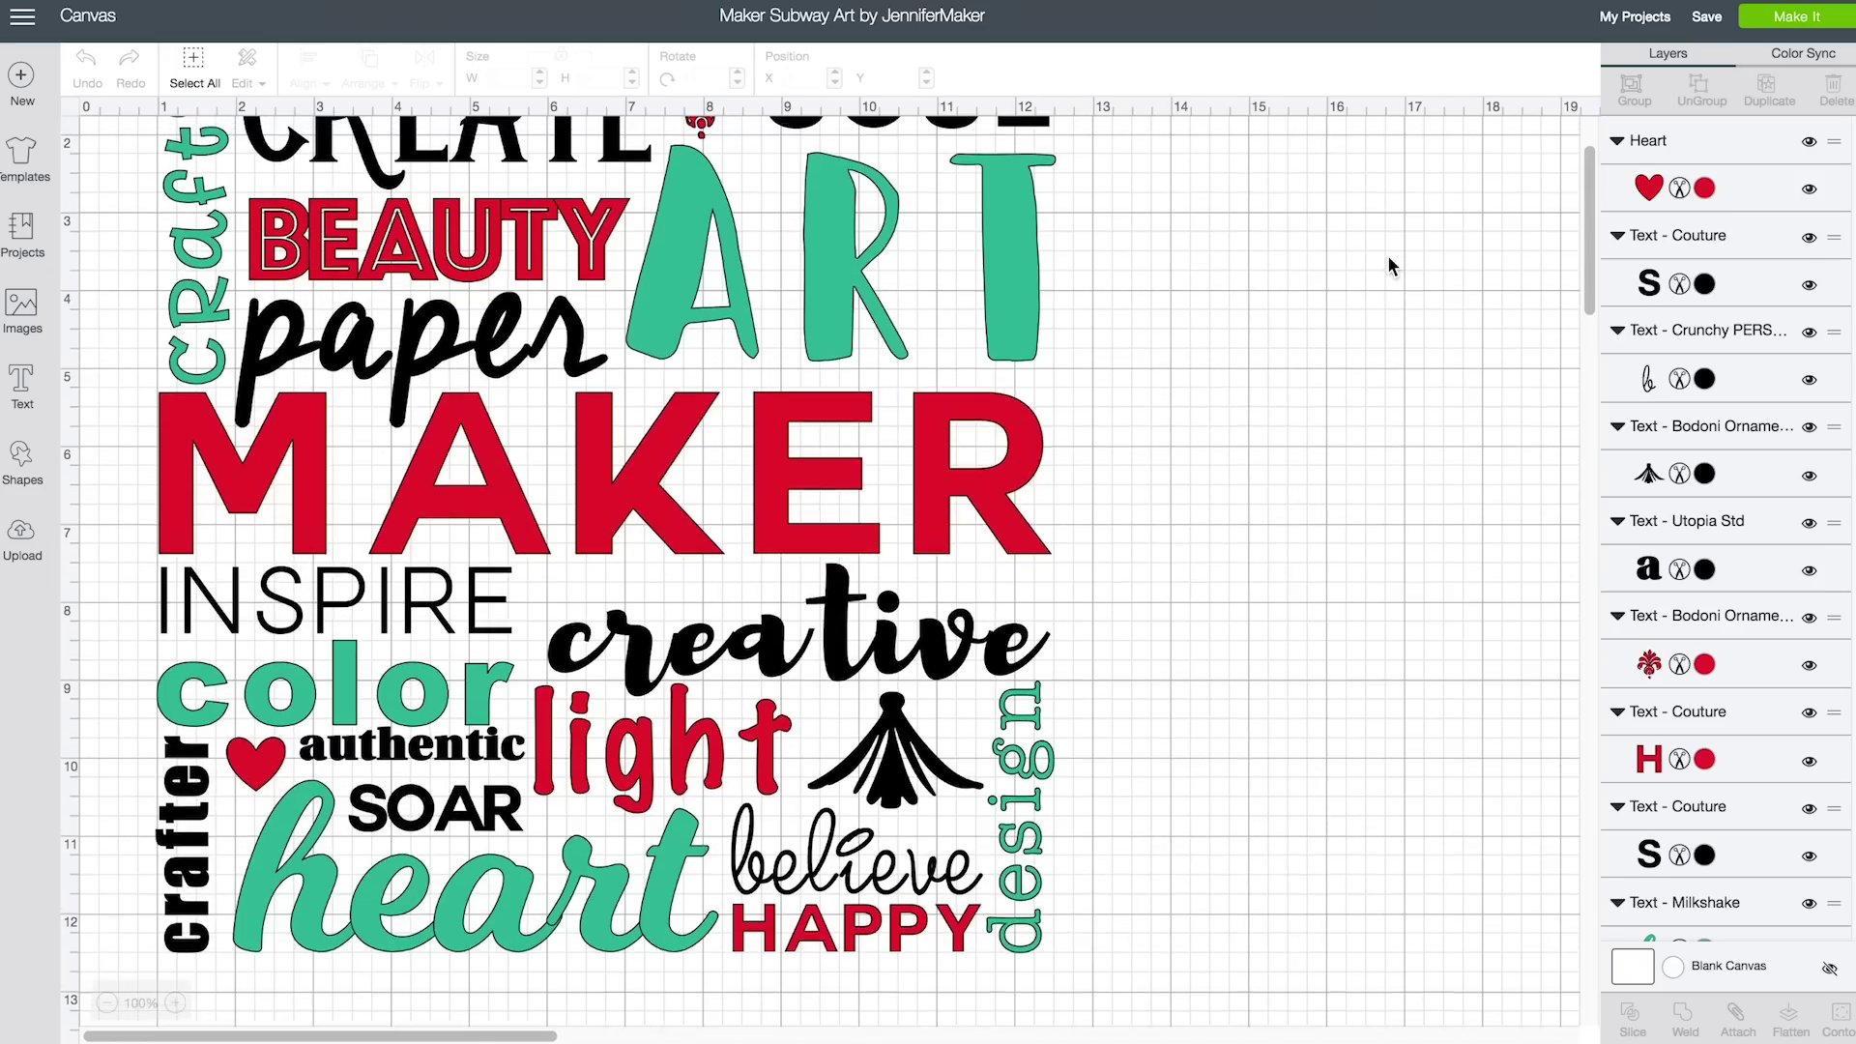
Preview the black, teal and red 12x12 cut mats, then return to the design canvas
{"action": "left_click", "coordinate": [1804, 26]}
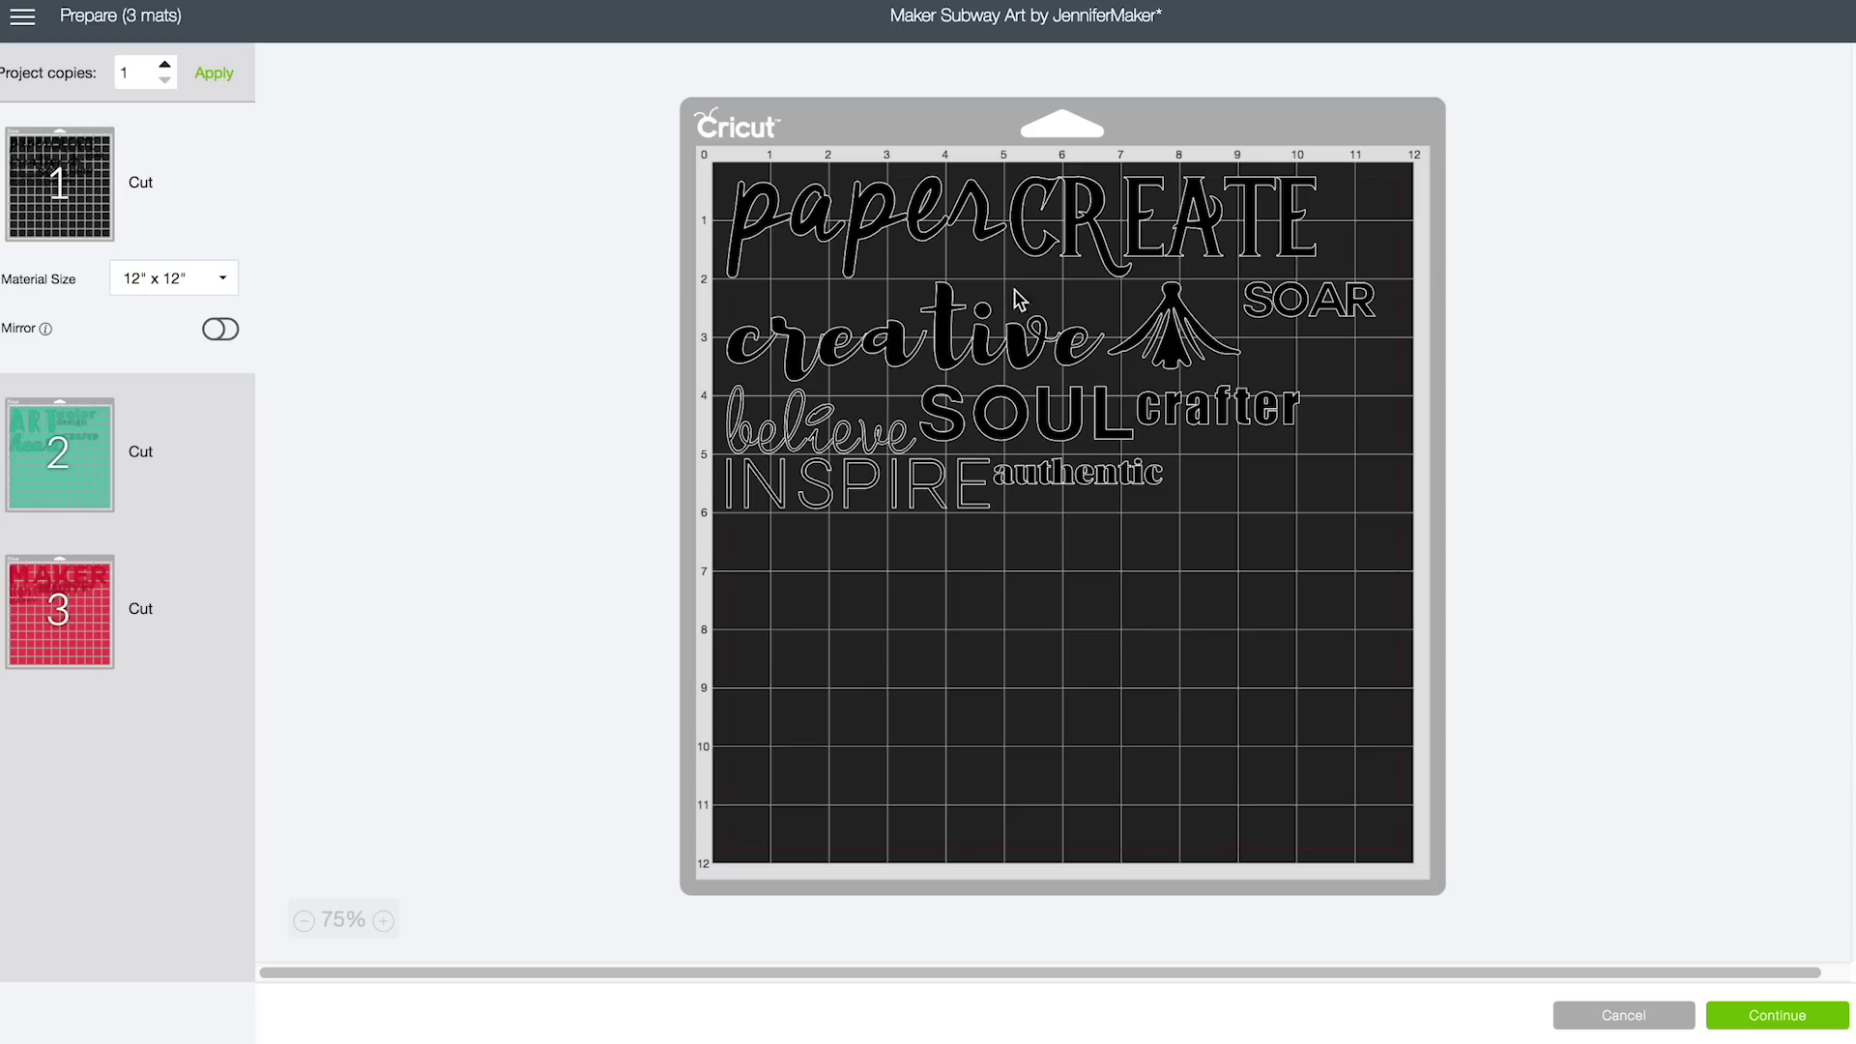
{"action": "left_click", "coordinate": [73, 450]}
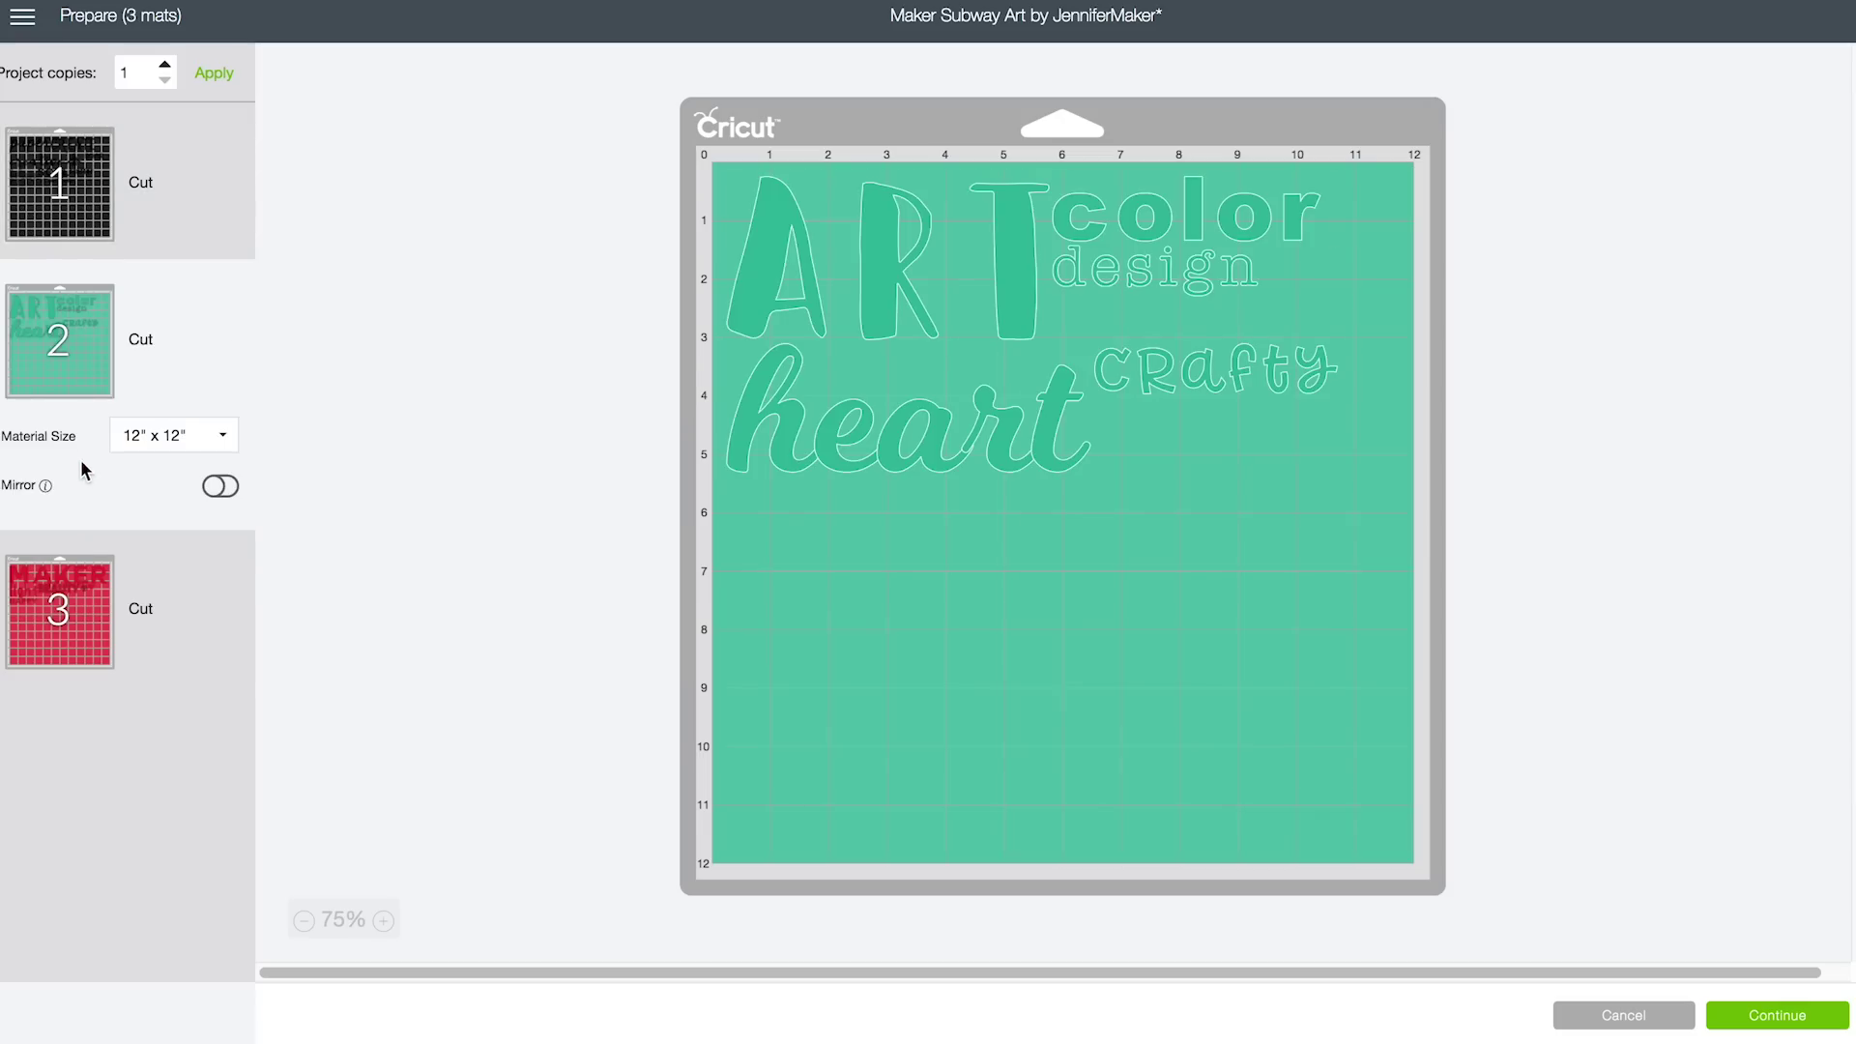
{"action": "left_click", "coordinate": [63, 609]}
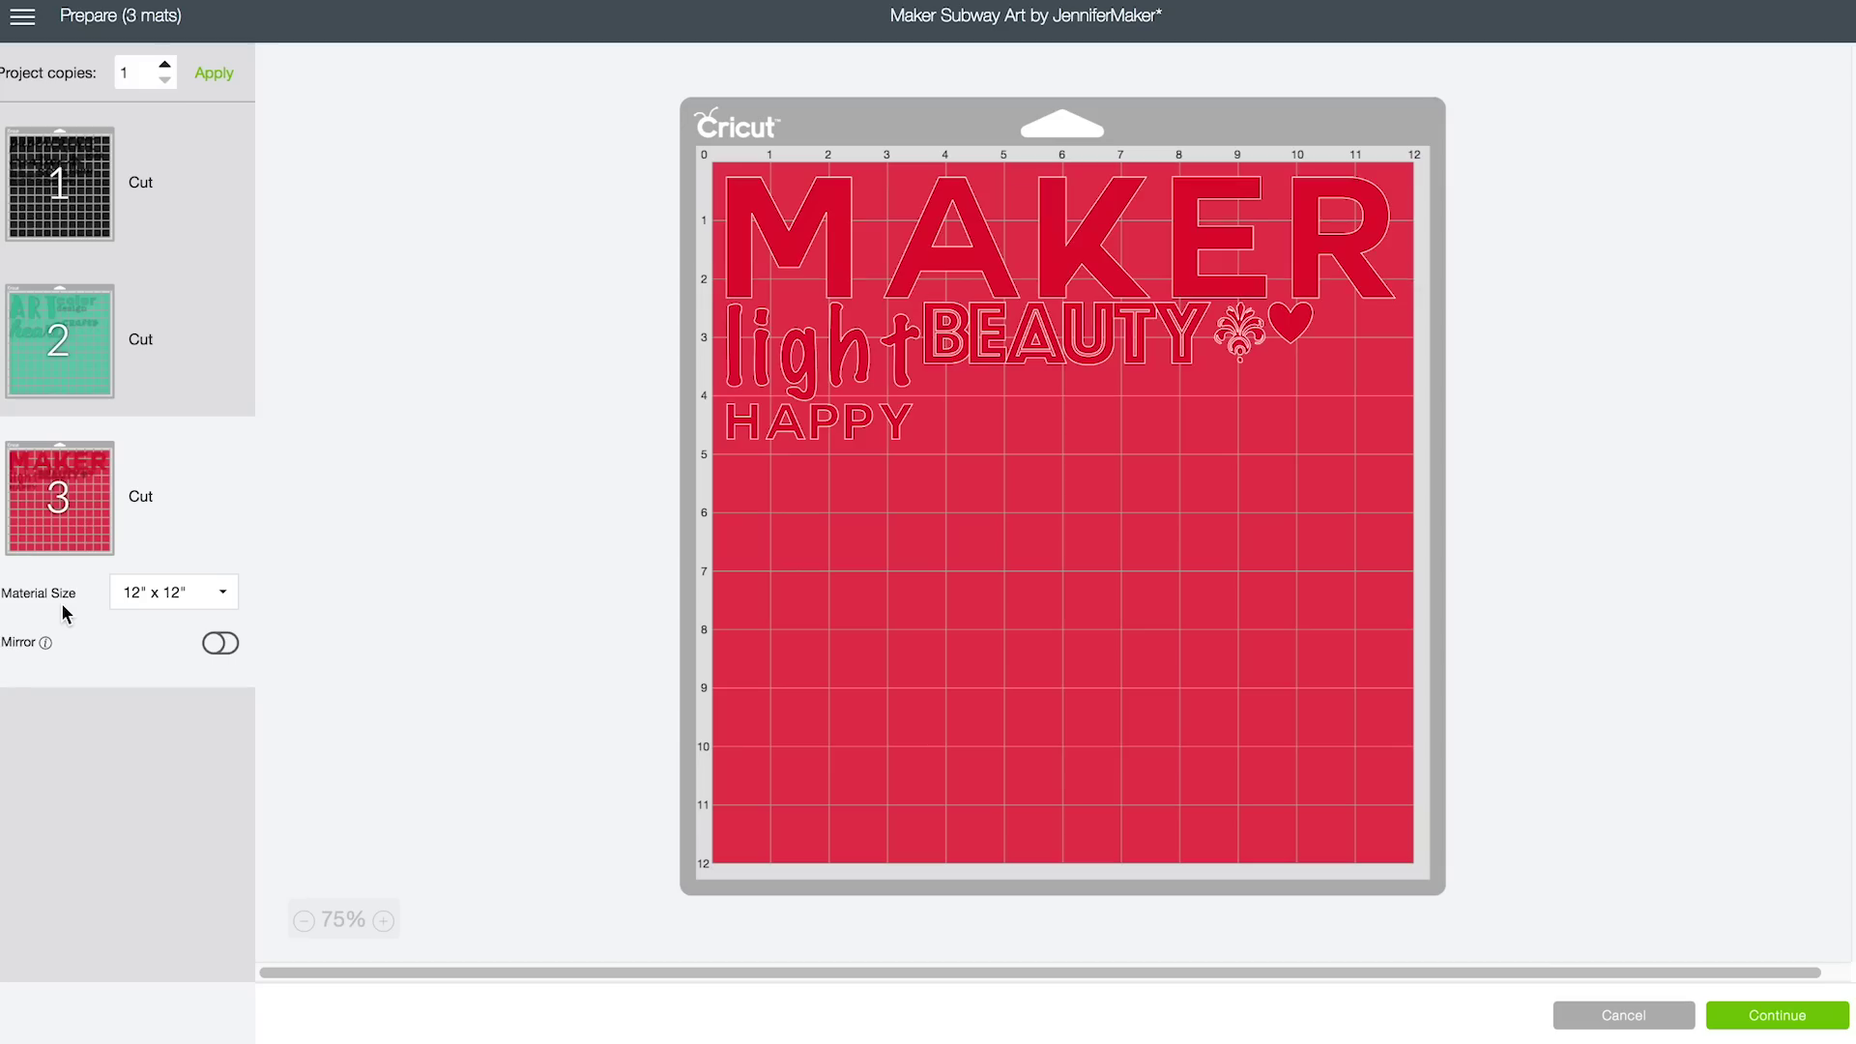
{"action": "left_click", "coordinate": [77, 348]}
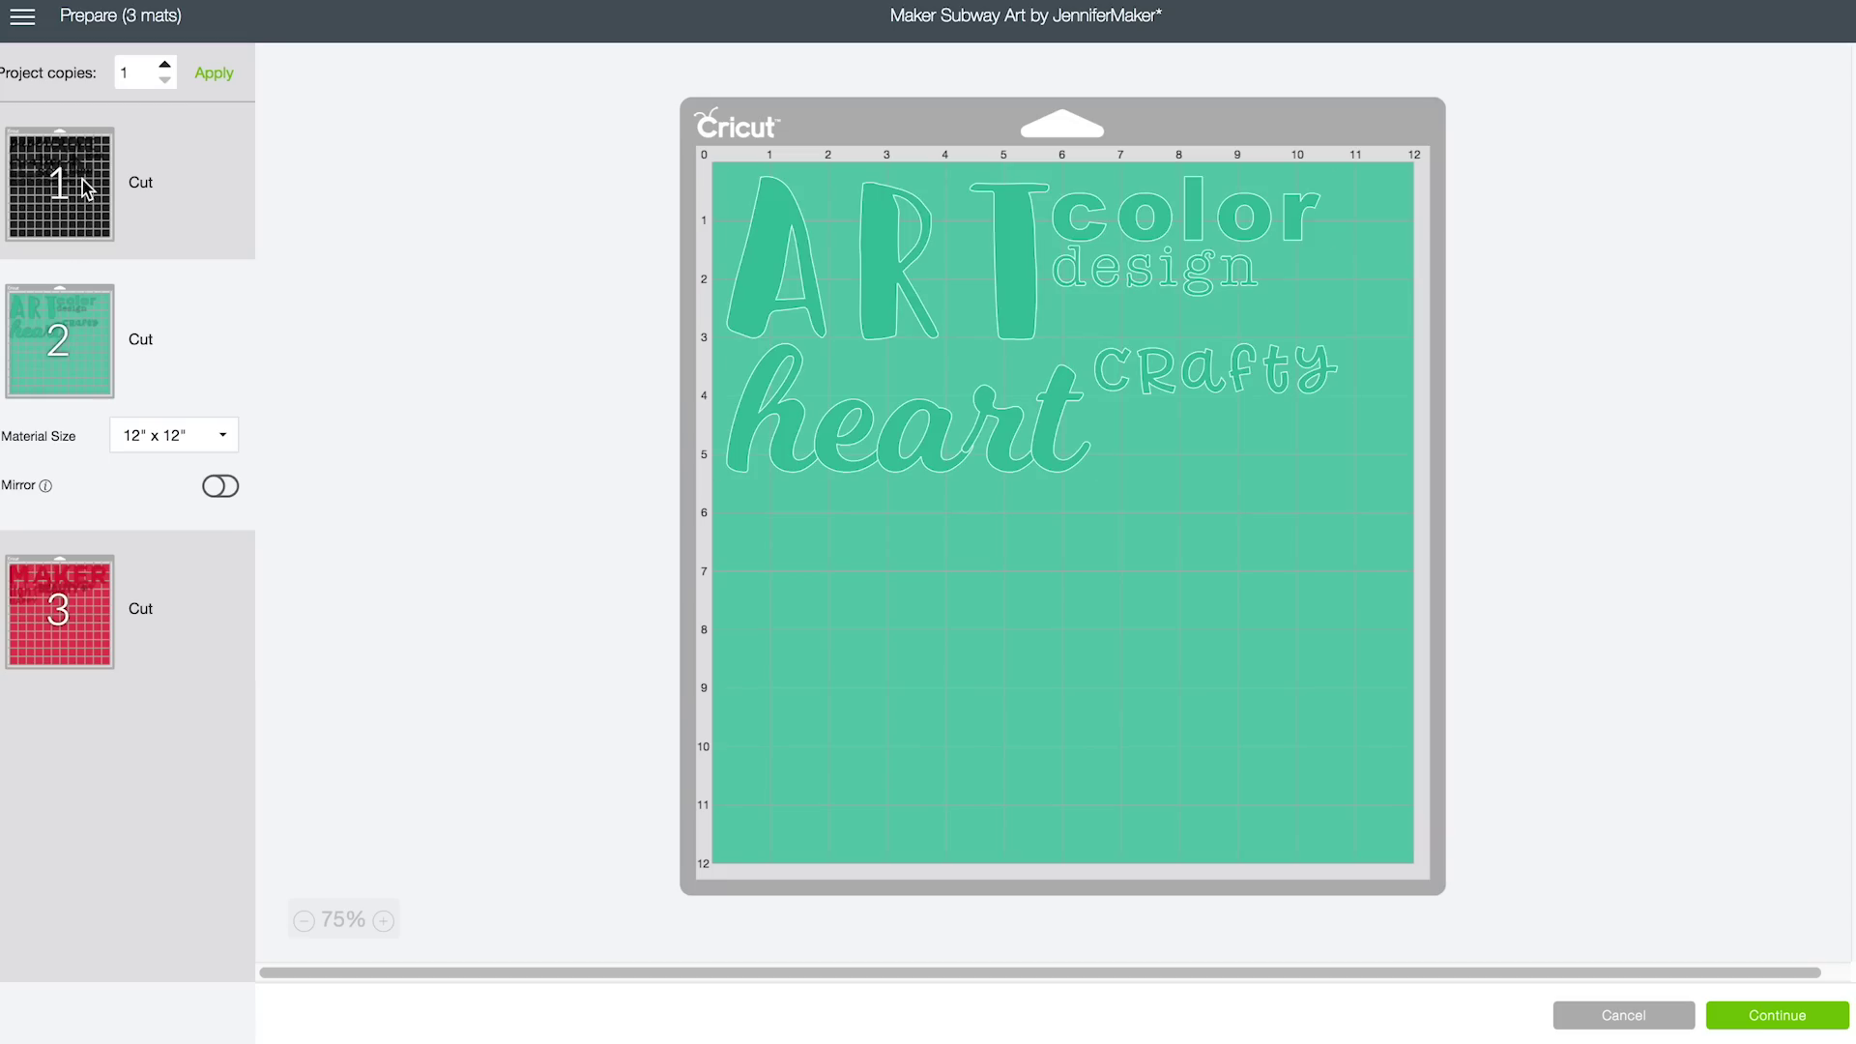
{"action": "left_click", "coordinate": [86, 187]}
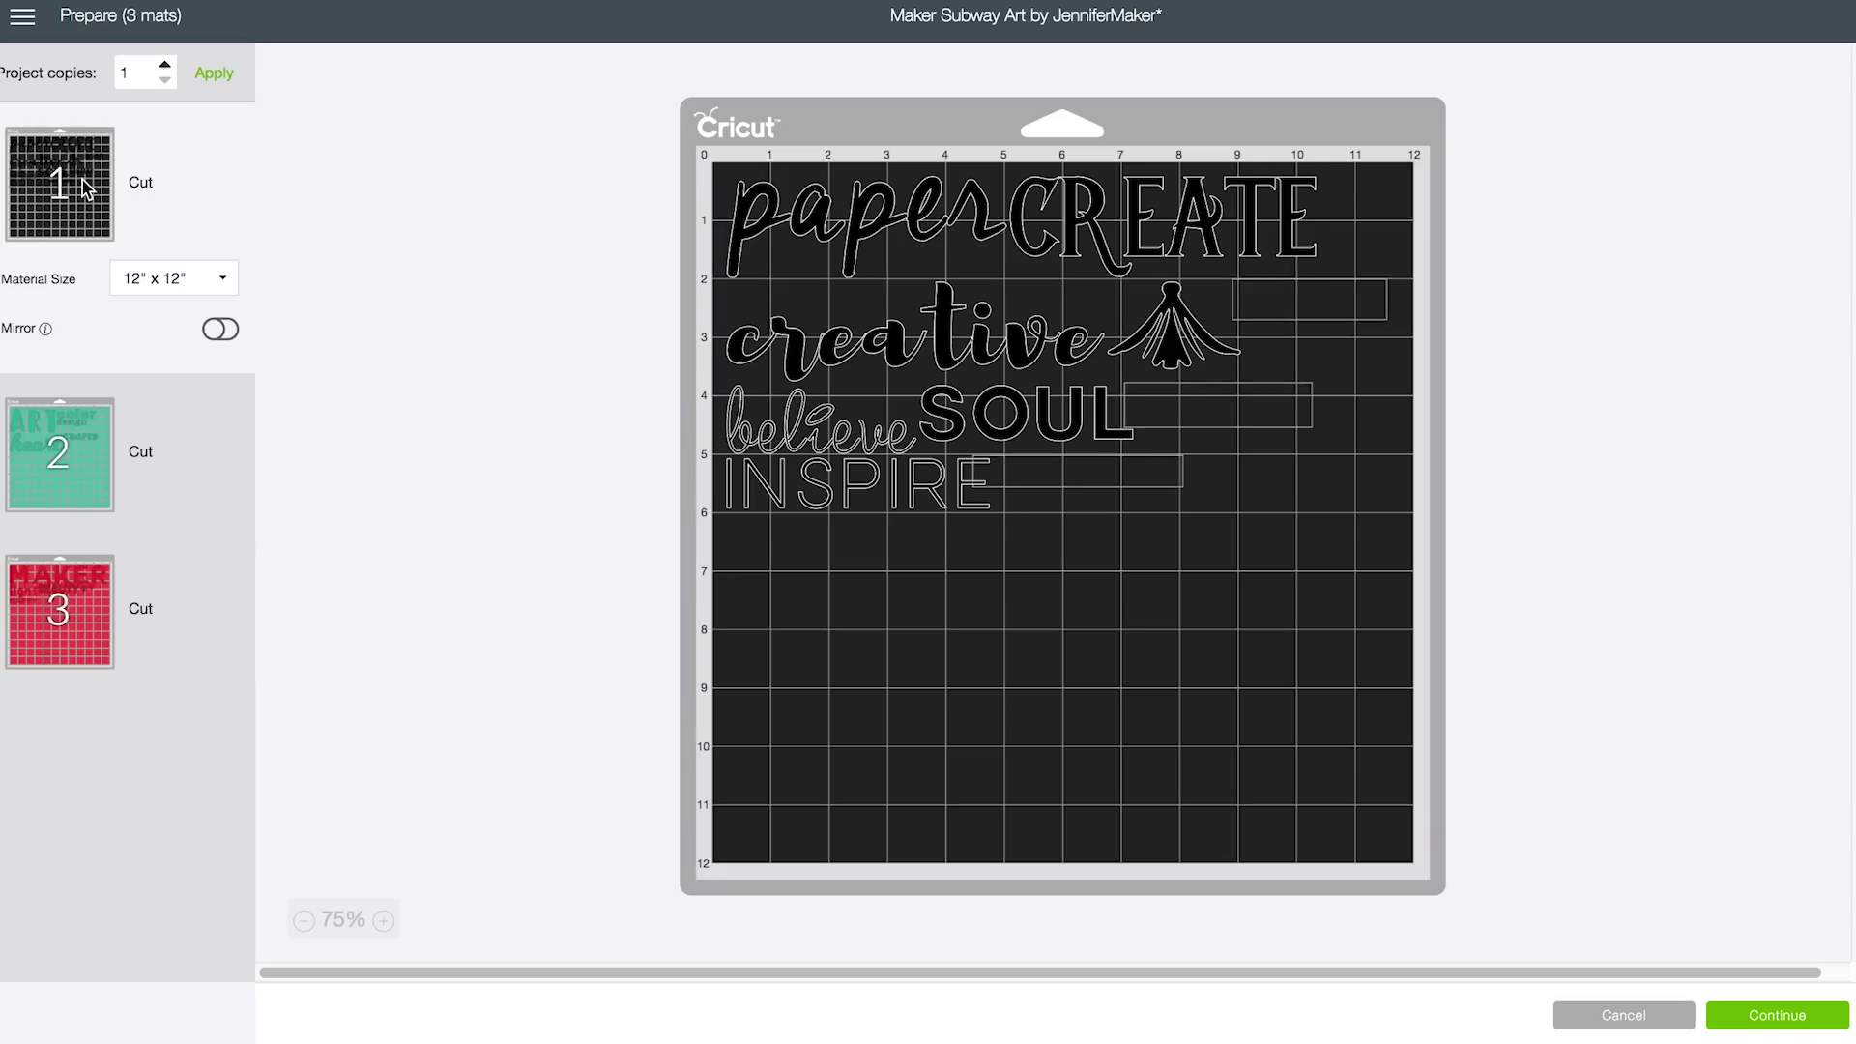
{"action": "left_click", "coordinate": [1619, 1016]}
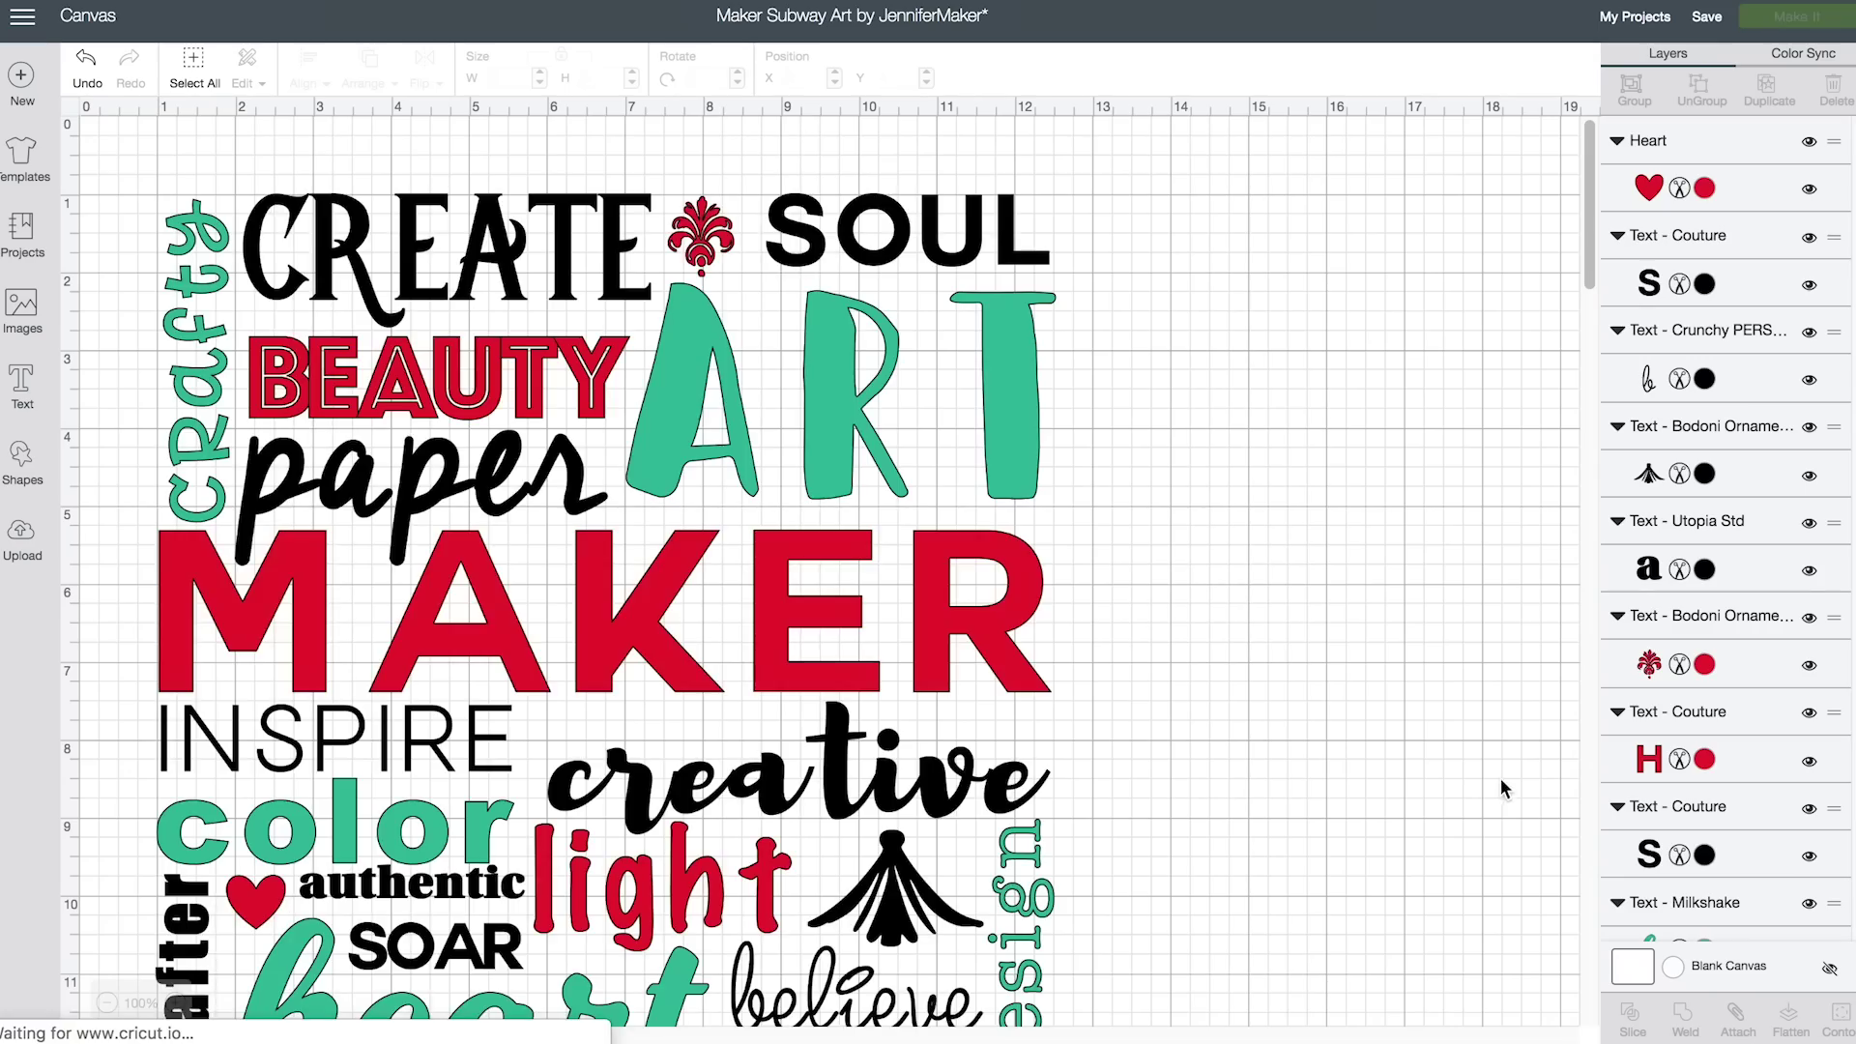
Attach the red pieces together: ornament, BEAUTY, MAKER, another word, heart and HAPPY
{"action": "scroll", "coordinate": [1430, 773], "scroll_direction": "down", "scroll_amount": 1}
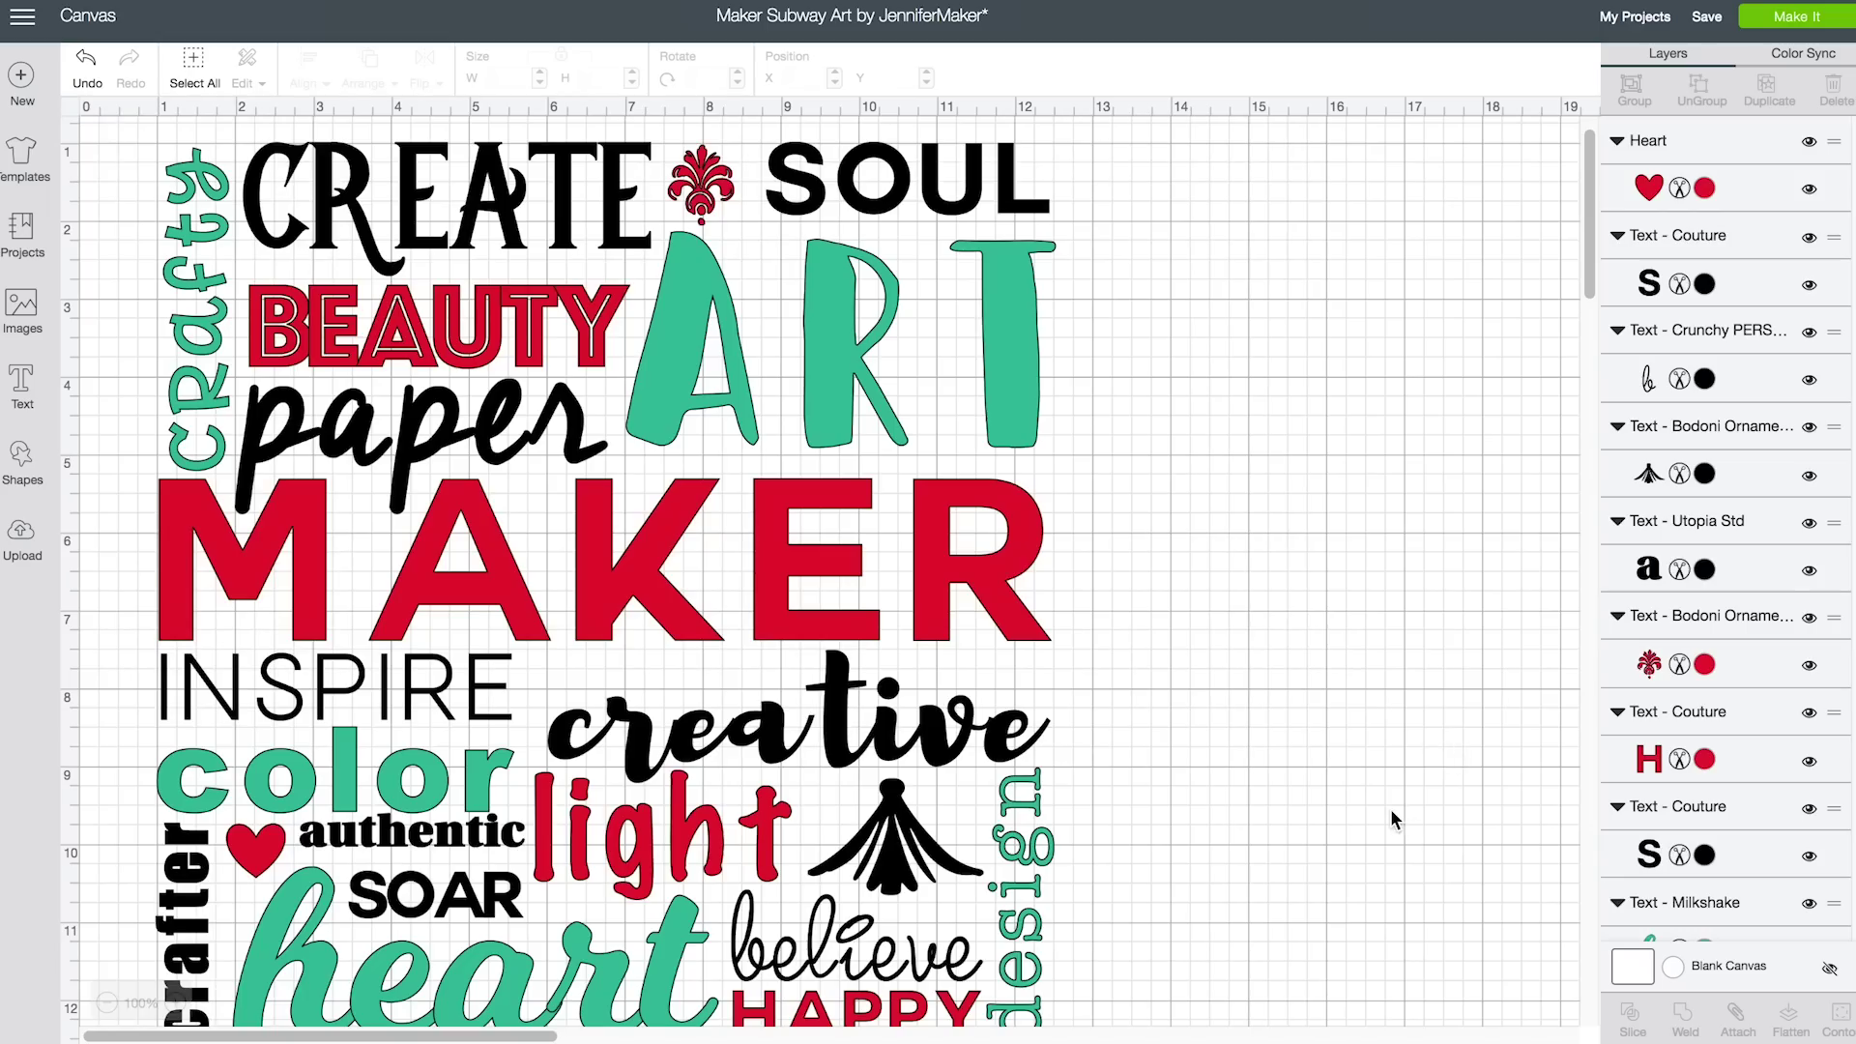
{"action": "scroll", "coordinate": [1389, 814], "scroll_direction": "down", "scroll_amount": 2}
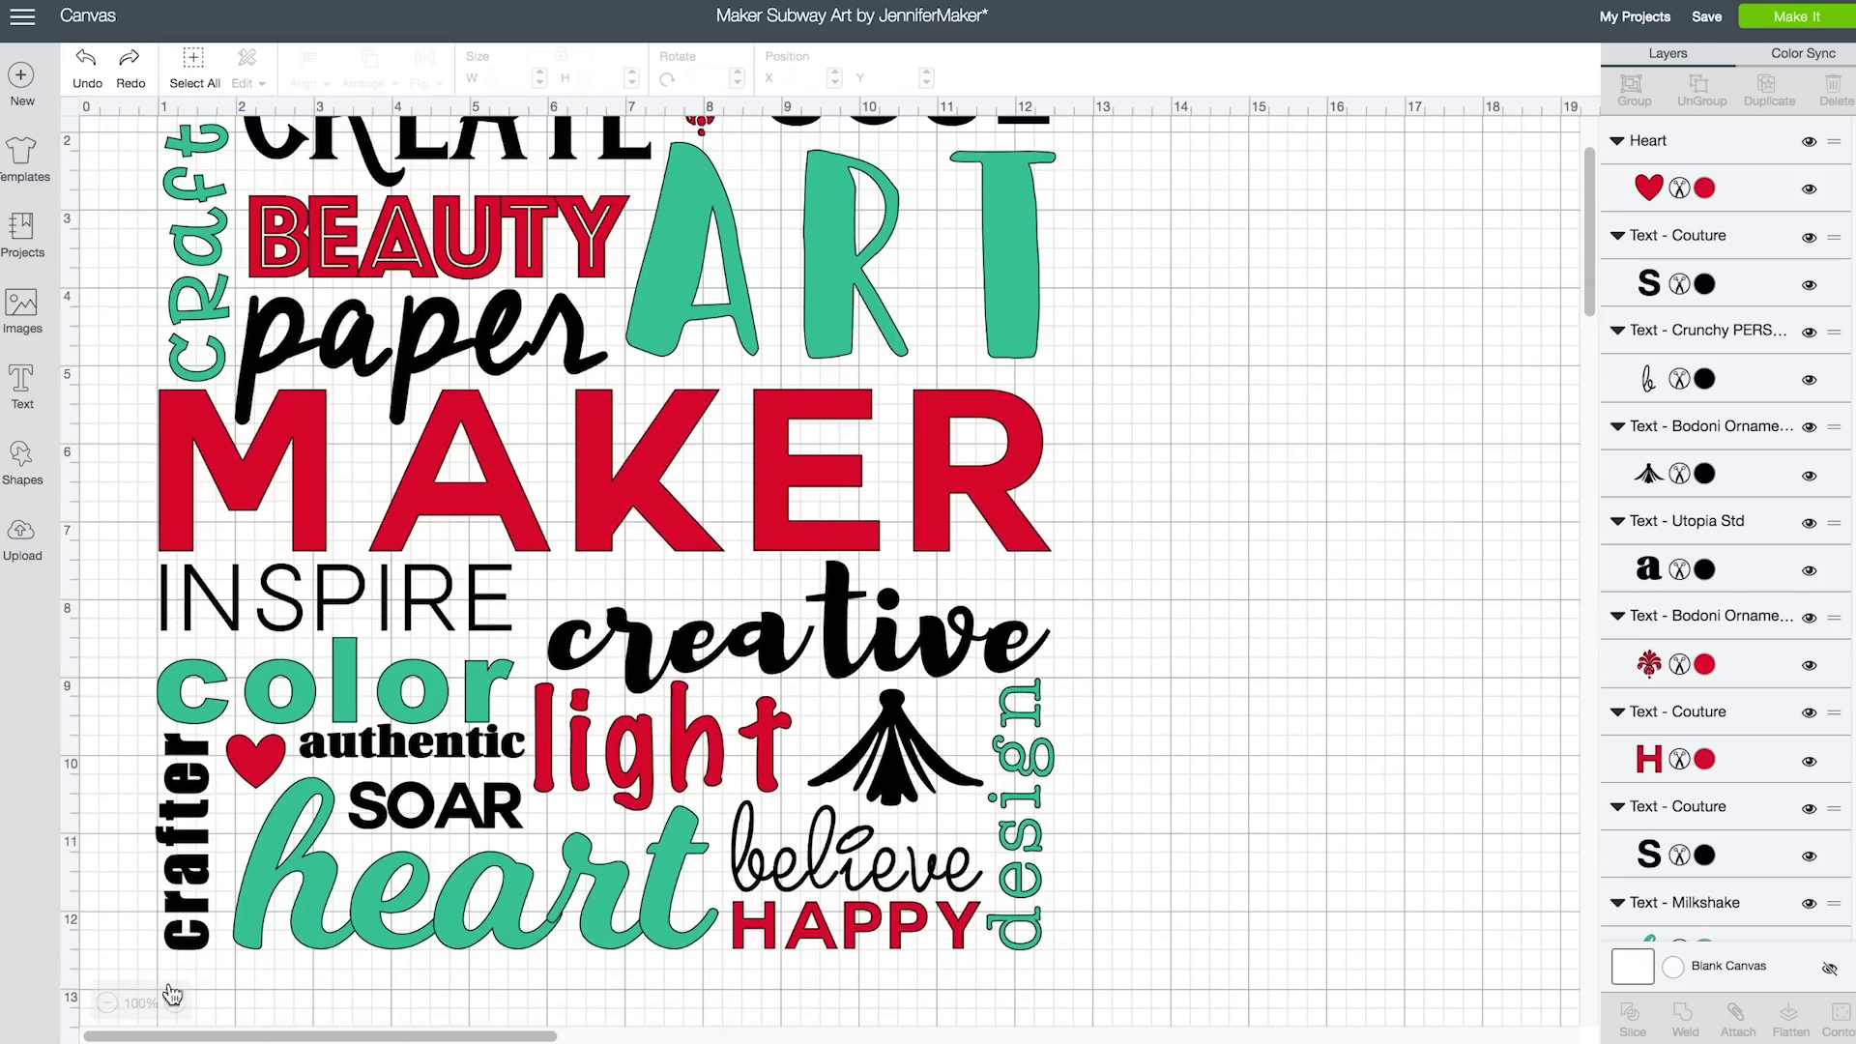
{"action": "left_click", "coordinate": [107, 1002]}
{"action": "scroll", "coordinate": [944, 664], "scroll_direction": "up", "scroll_amount": 1}
{"action": "scroll", "coordinate": [944, 663], "scroll_direction": "up", "scroll_amount": 2}
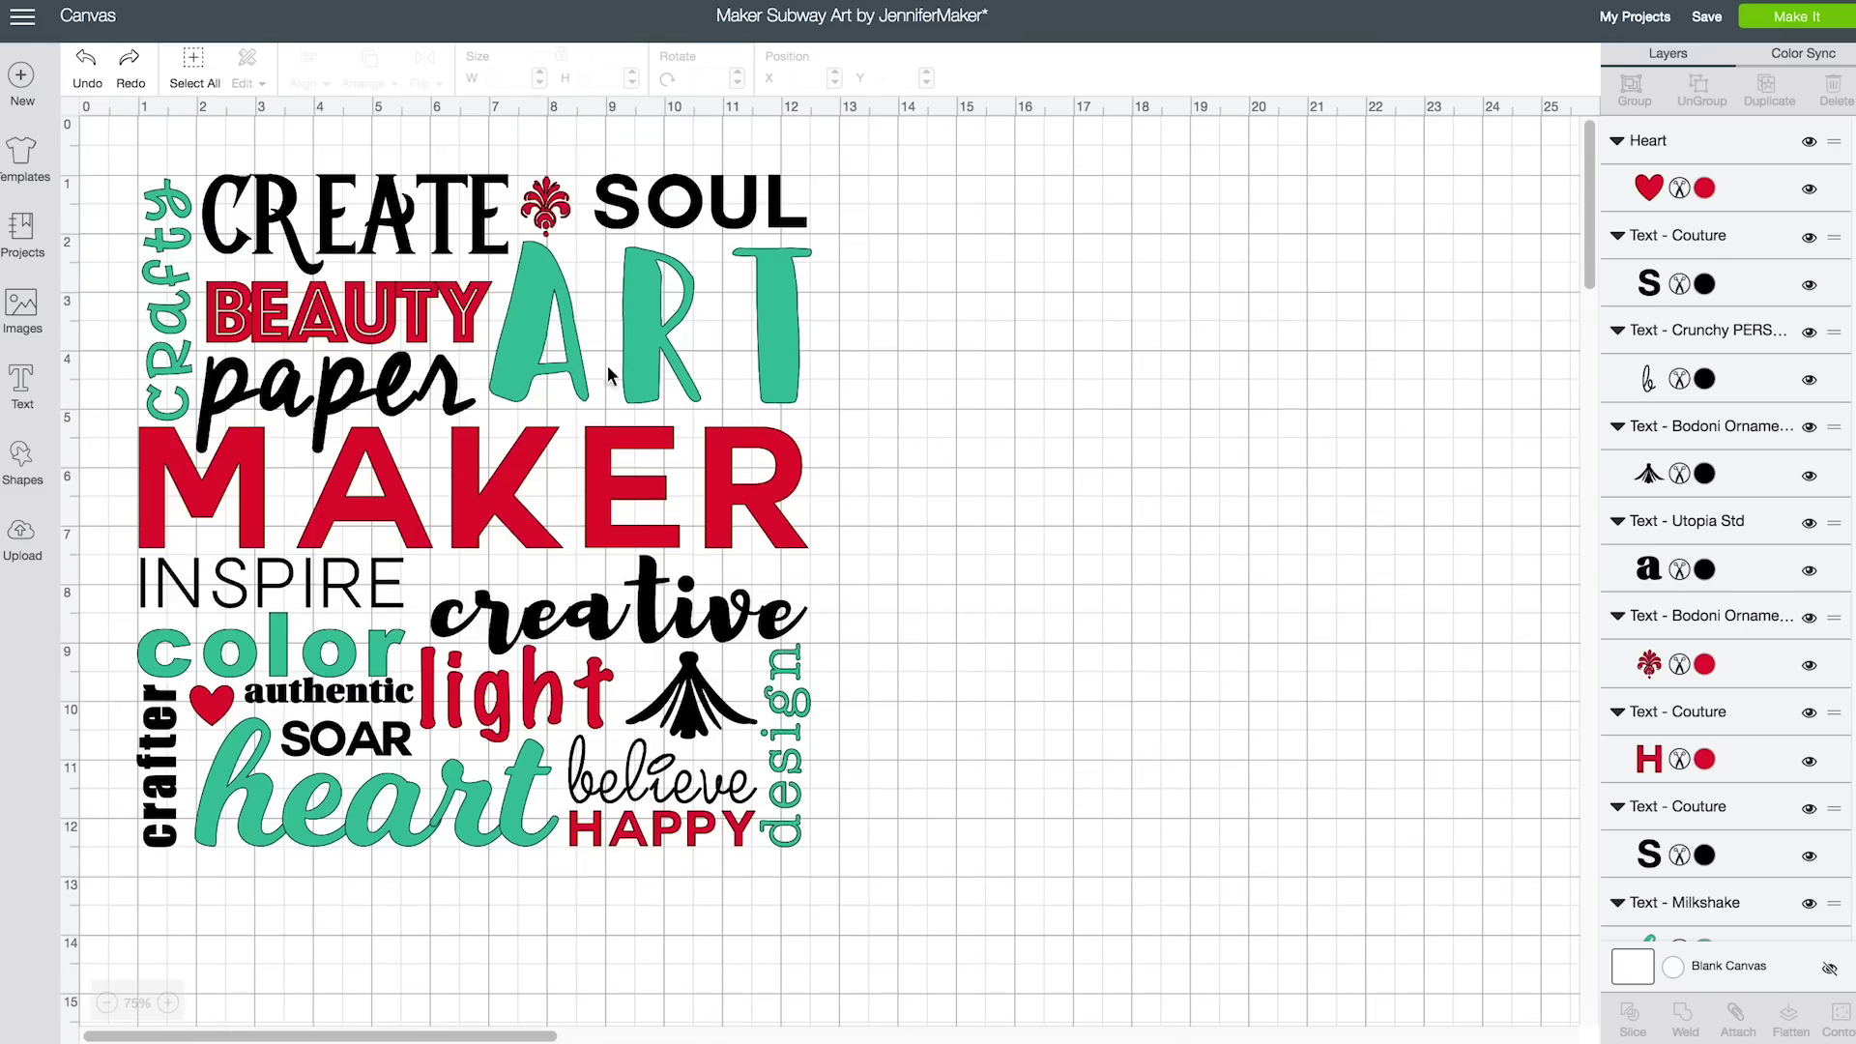
{"action": "left_click", "coordinate": [546, 208]}
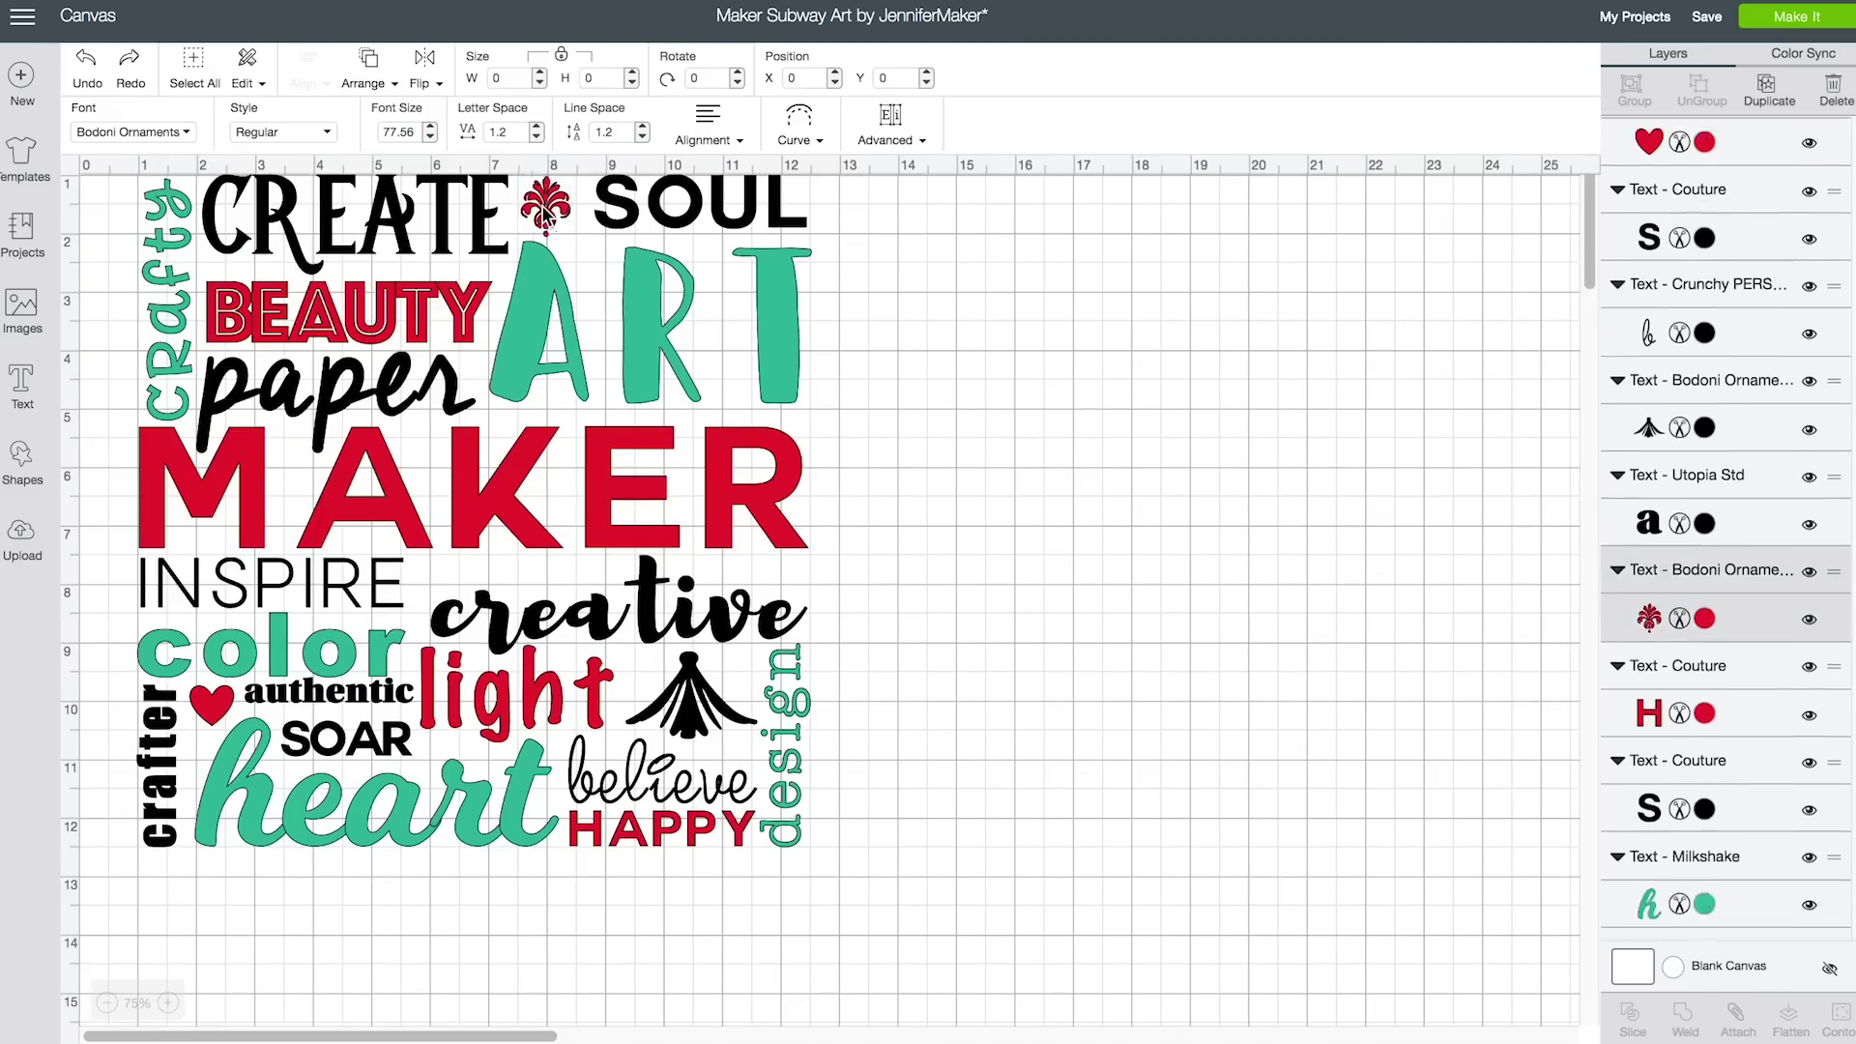
{"action": "left_click", "coordinate": [452, 300], "text": "shift"}
{"action": "left_click", "coordinate": [432, 379], "text": "shift"}
{"action": "left_click", "coordinate": [464, 479], "text": "shift"}
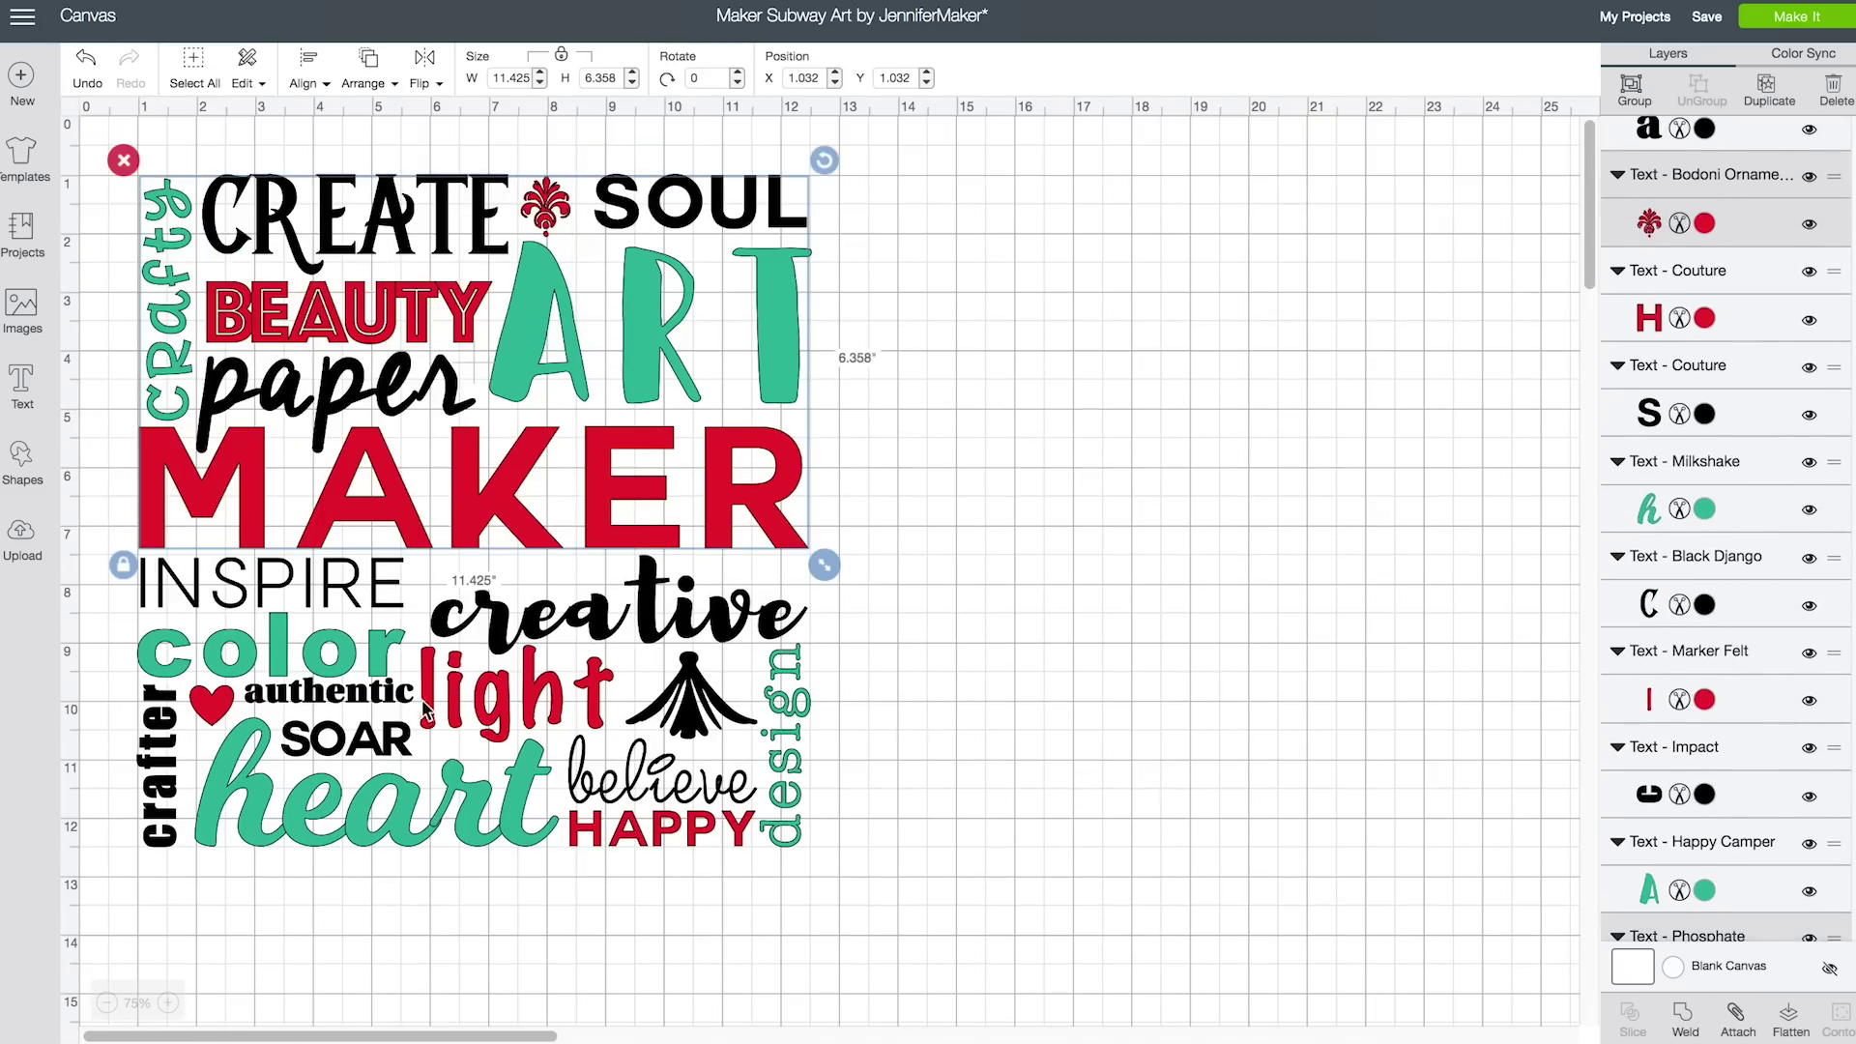
{"action": "left_click", "coordinate": [219, 706], "text": "shift"}
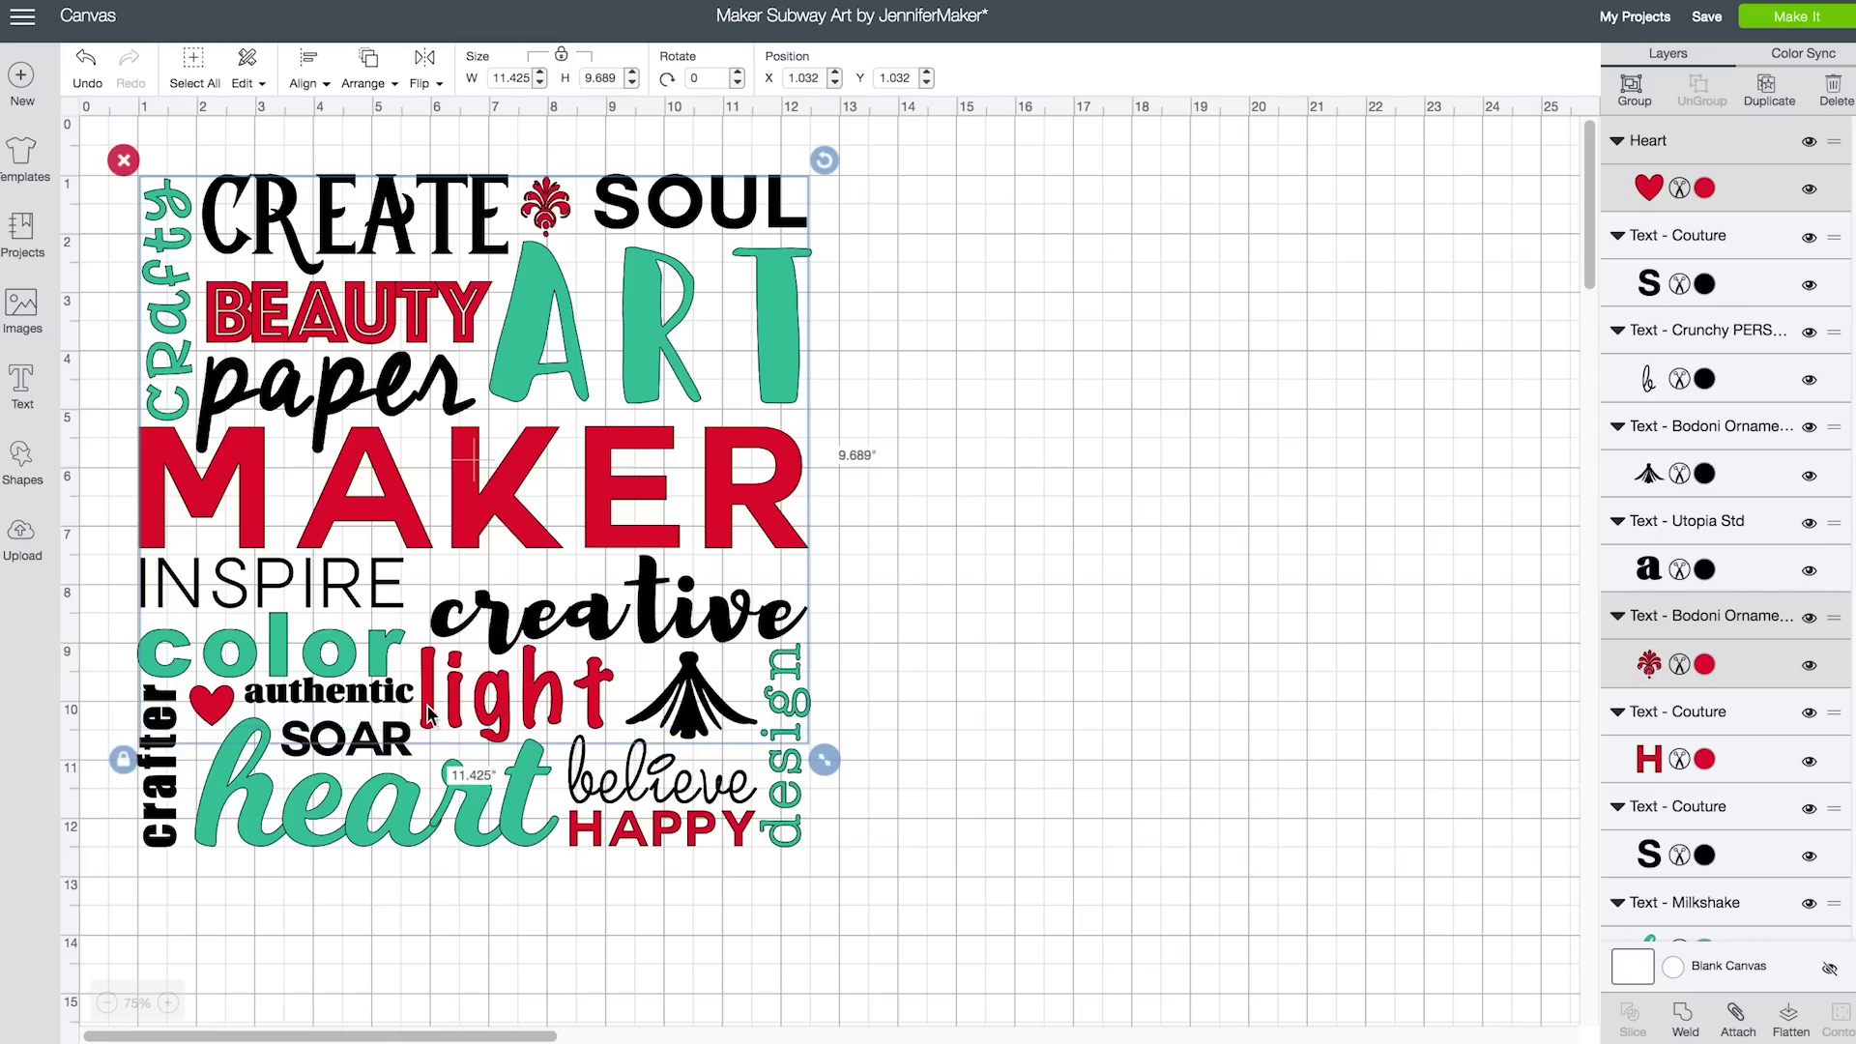
{"action": "left_click", "coordinate": [600, 842], "text": "shift"}
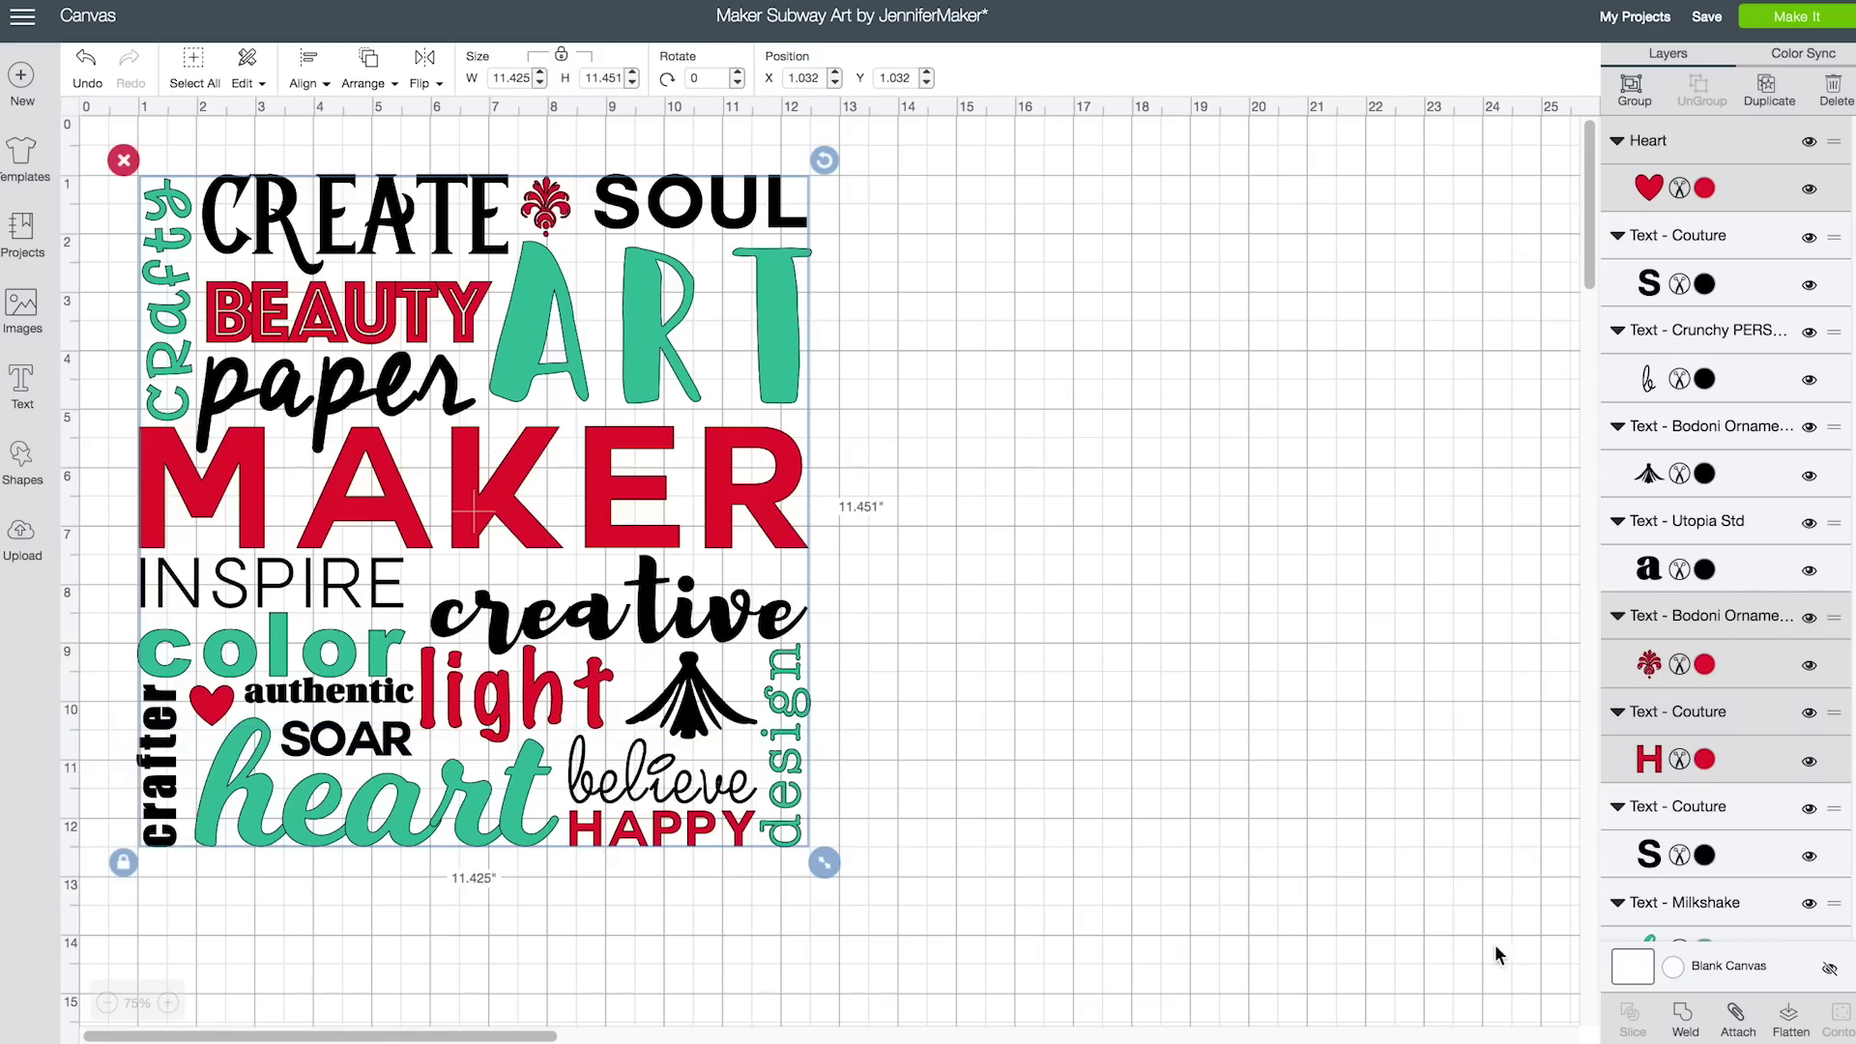
{"action": "left_click", "coordinate": [1737, 1022]}
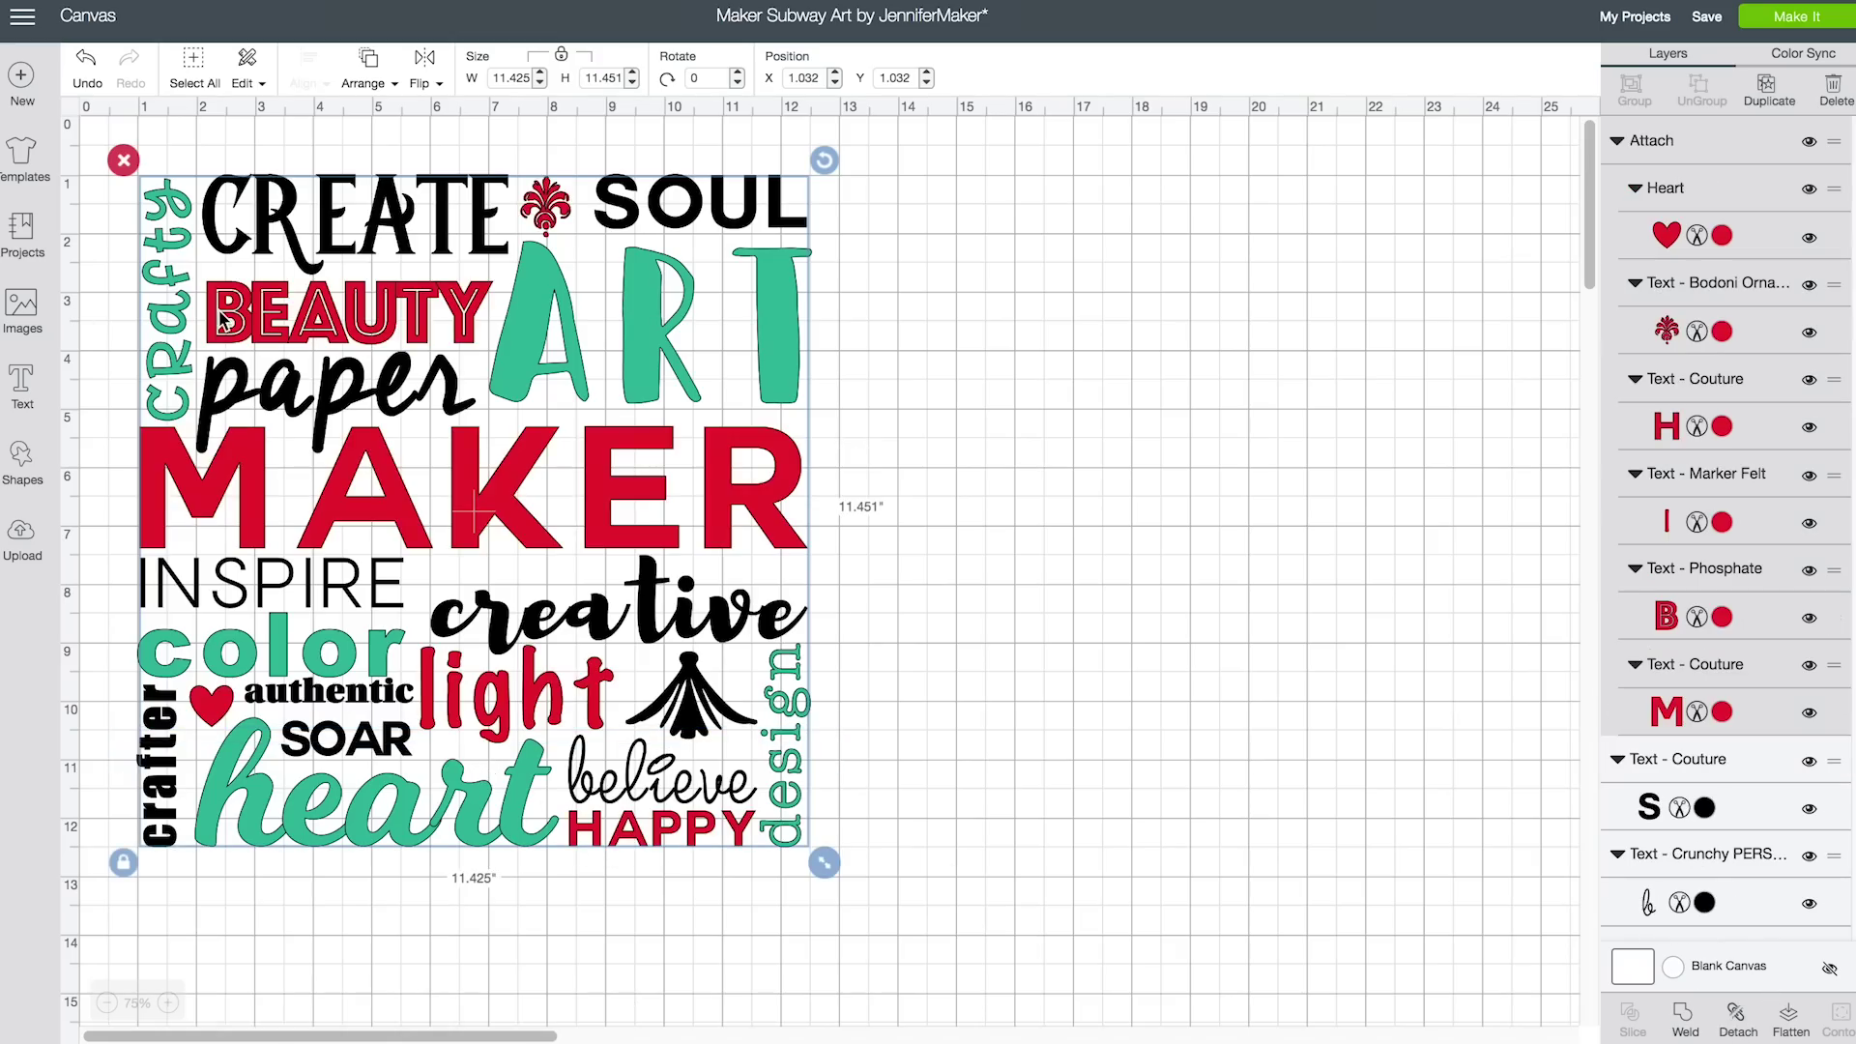
Attach the teal words crafty, ART and the bottom teal words together
{"action": "left_click", "coordinate": [172, 295]}
{"action": "left_click", "coordinate": [539, 353]}
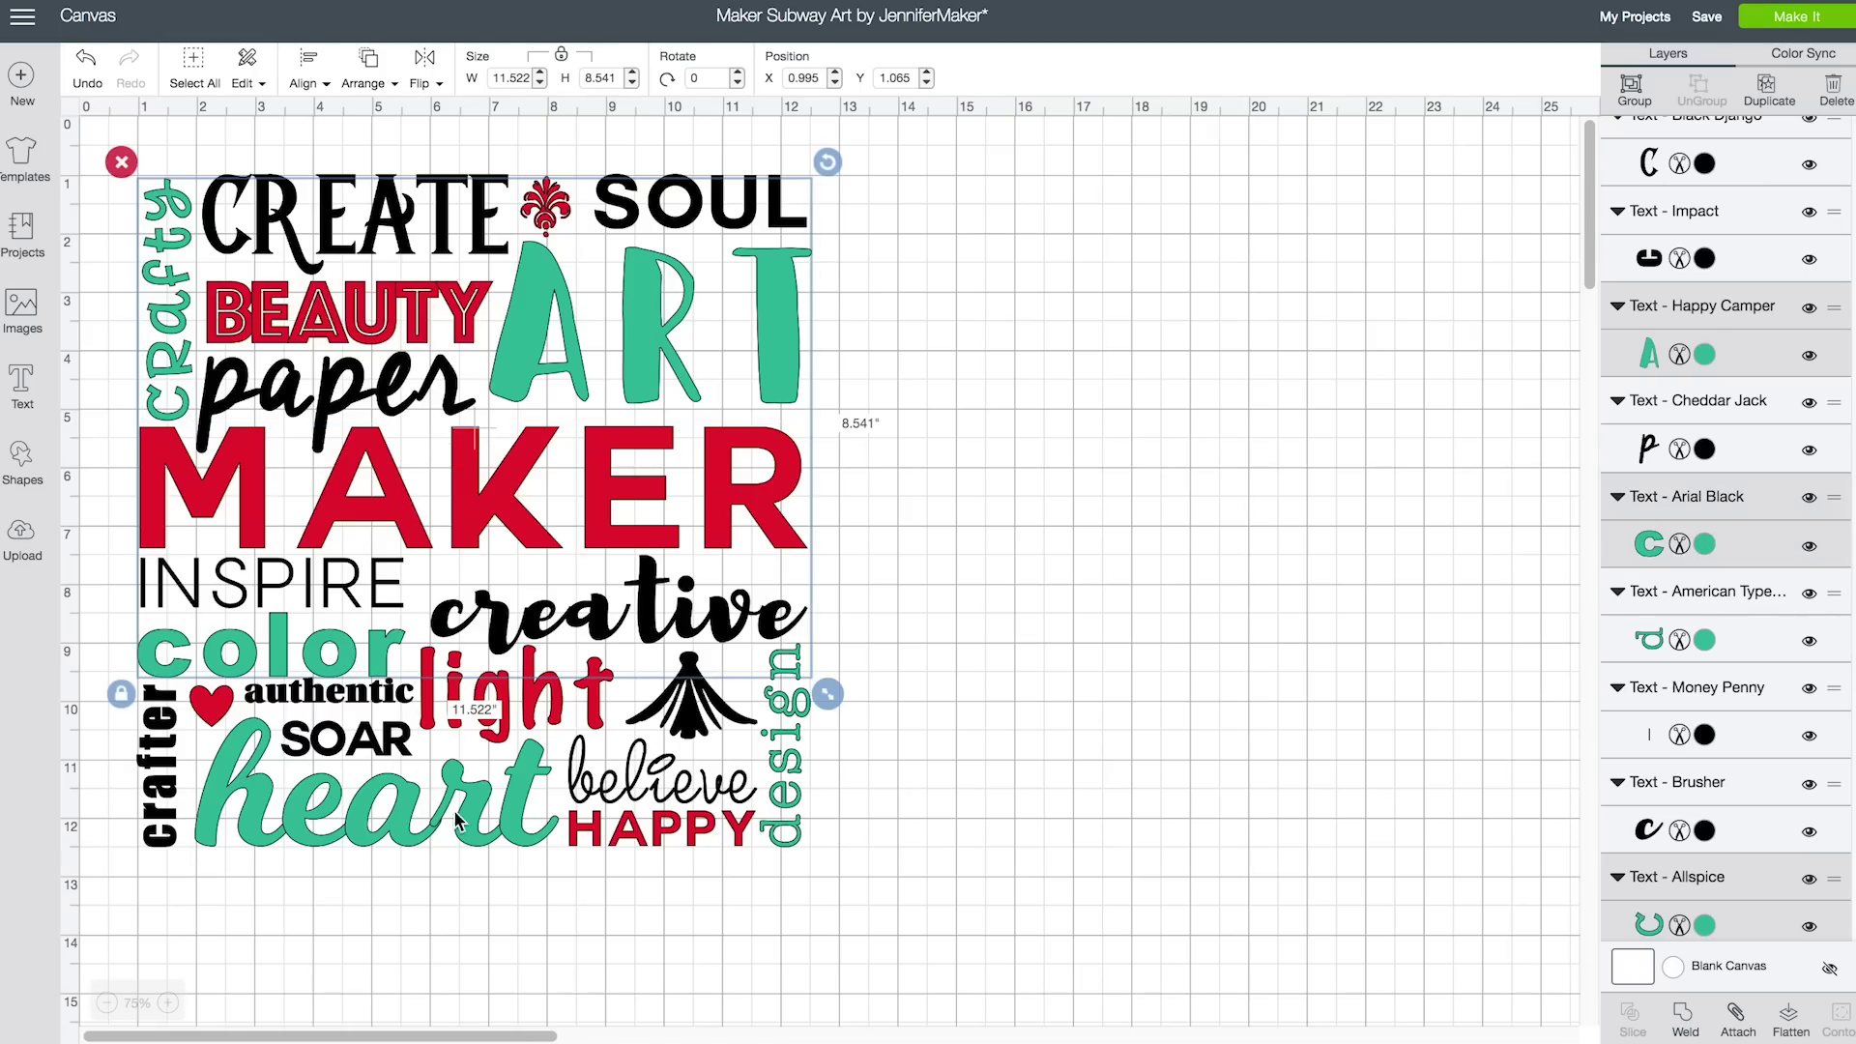
{"action": "left_click", "coordinate": [785, 837], "text": "shift"}
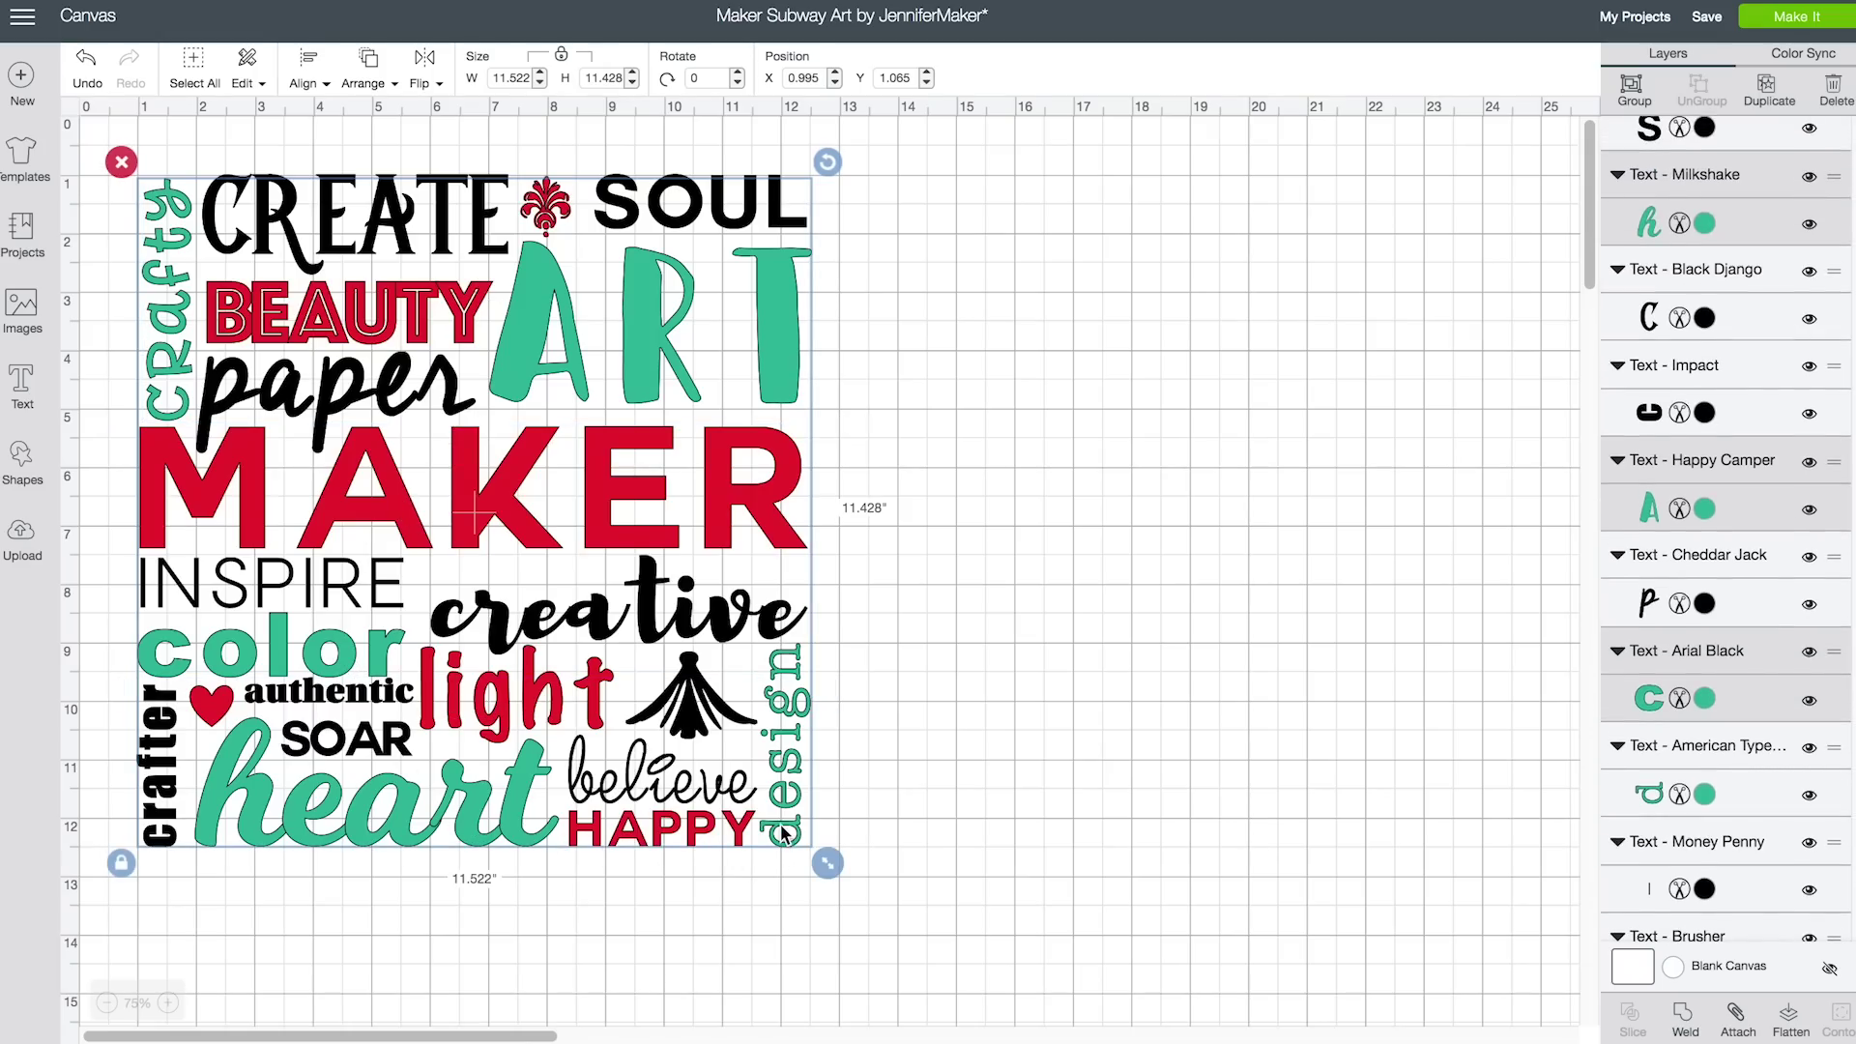
{"action": "left_click", "coordinate": [1737, 1017]}
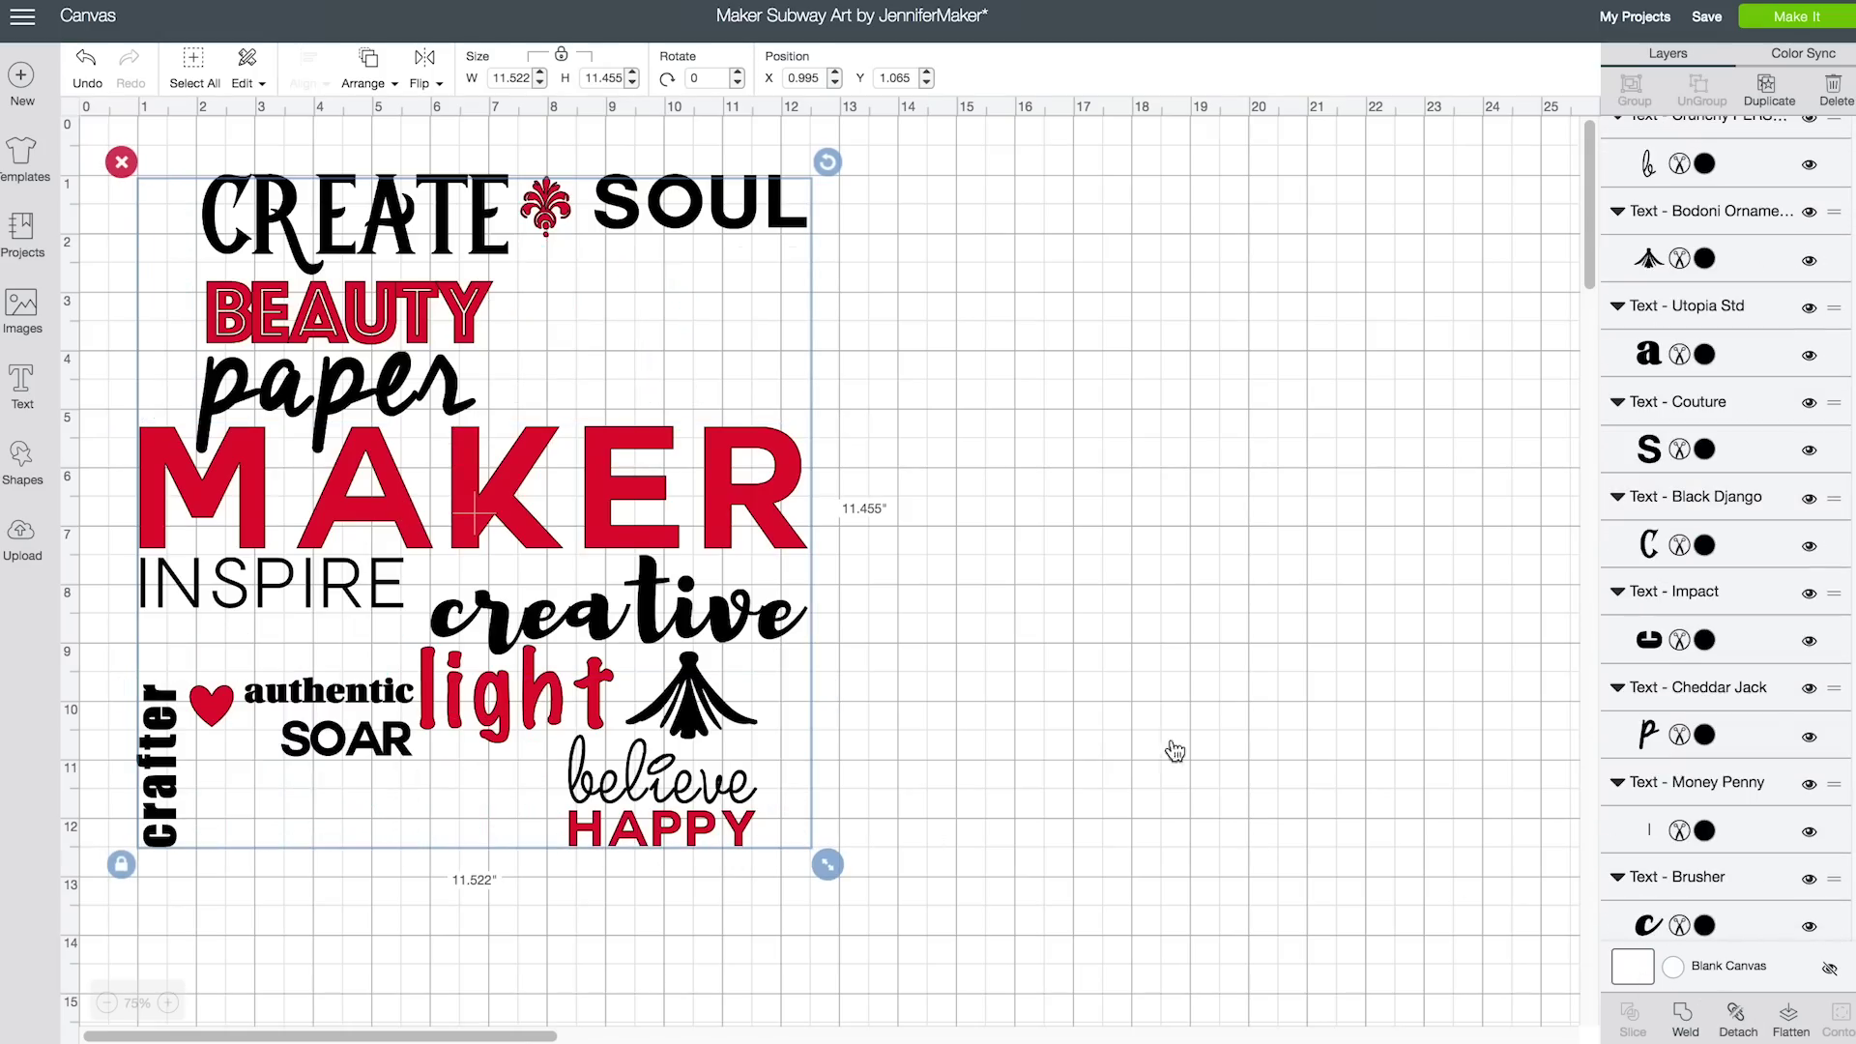
Attach the black words CREATE, SOUL, paper, INSPIRE, creative, crafter, authentic and the fan ornament
{"action": "left_click", "coordinate": [416, 232]}
{"action": "left_click", "coordinate": [675, 213], "text": "shift"}
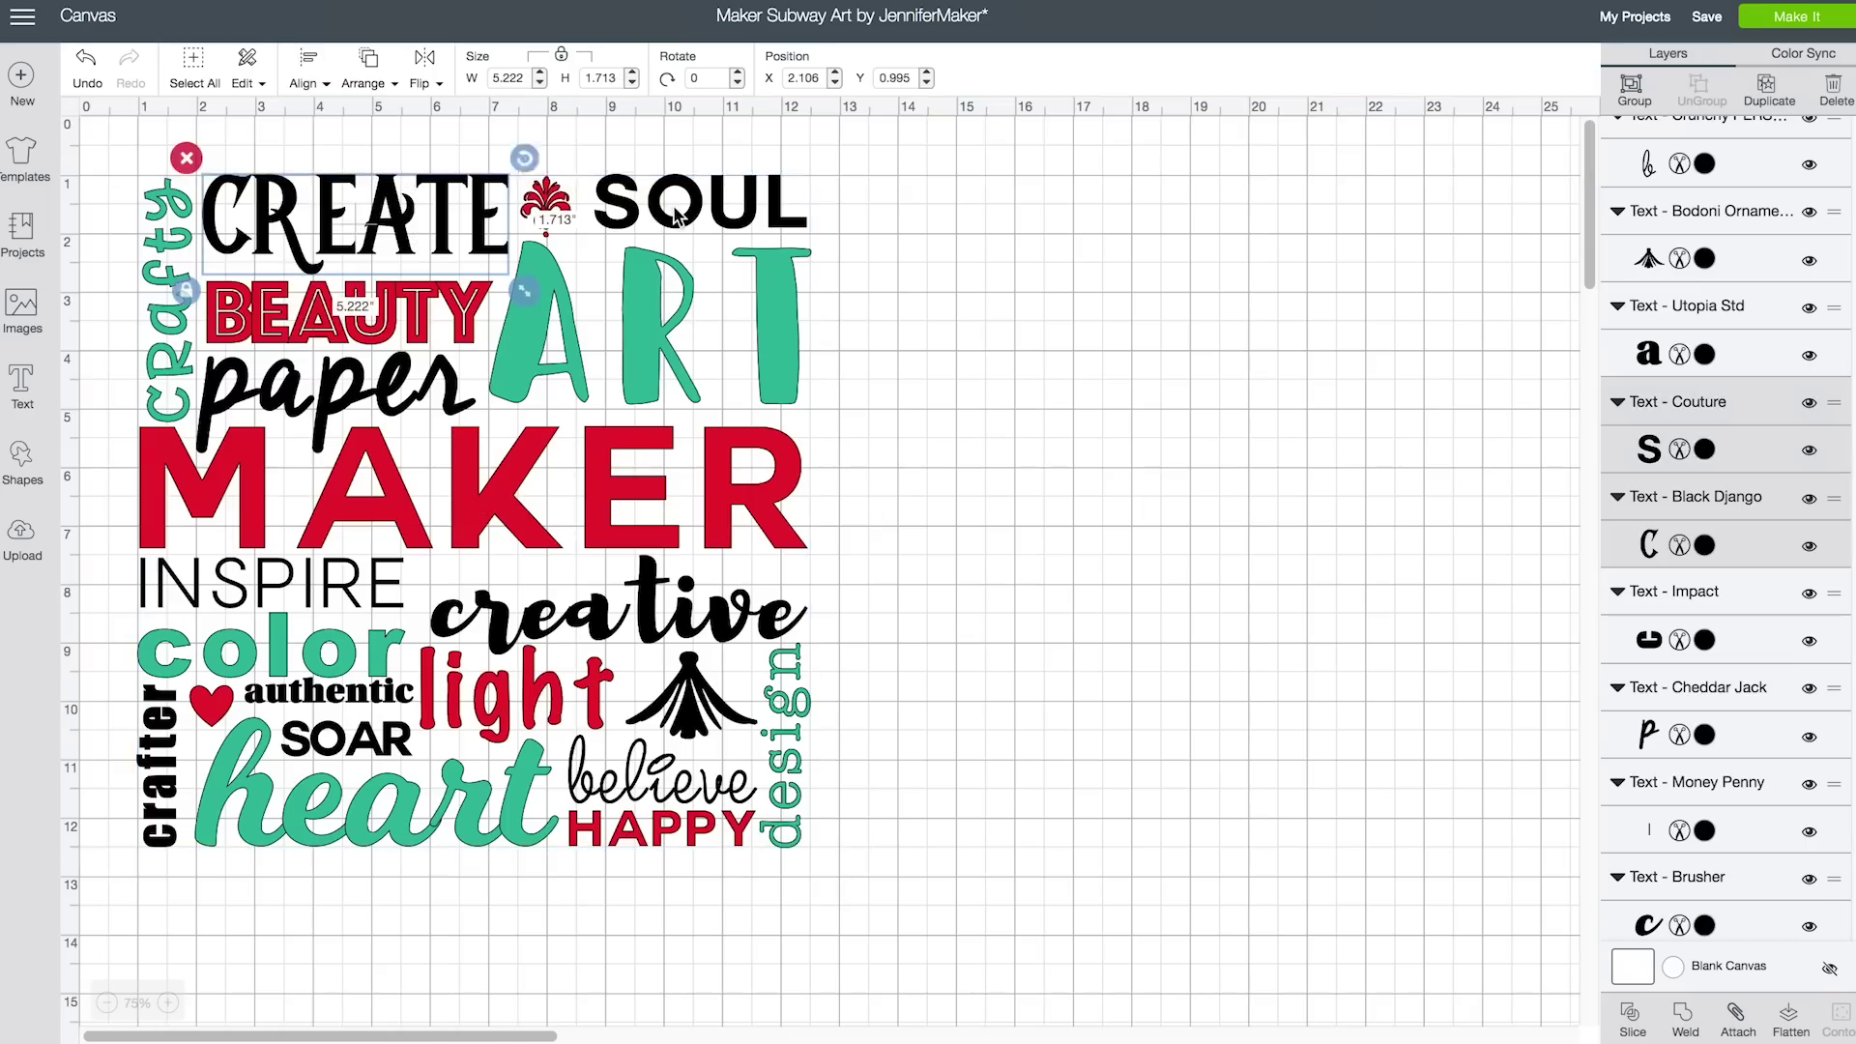
{"action": "left_click", "coordinate": [386, 406], "text": "shift"}
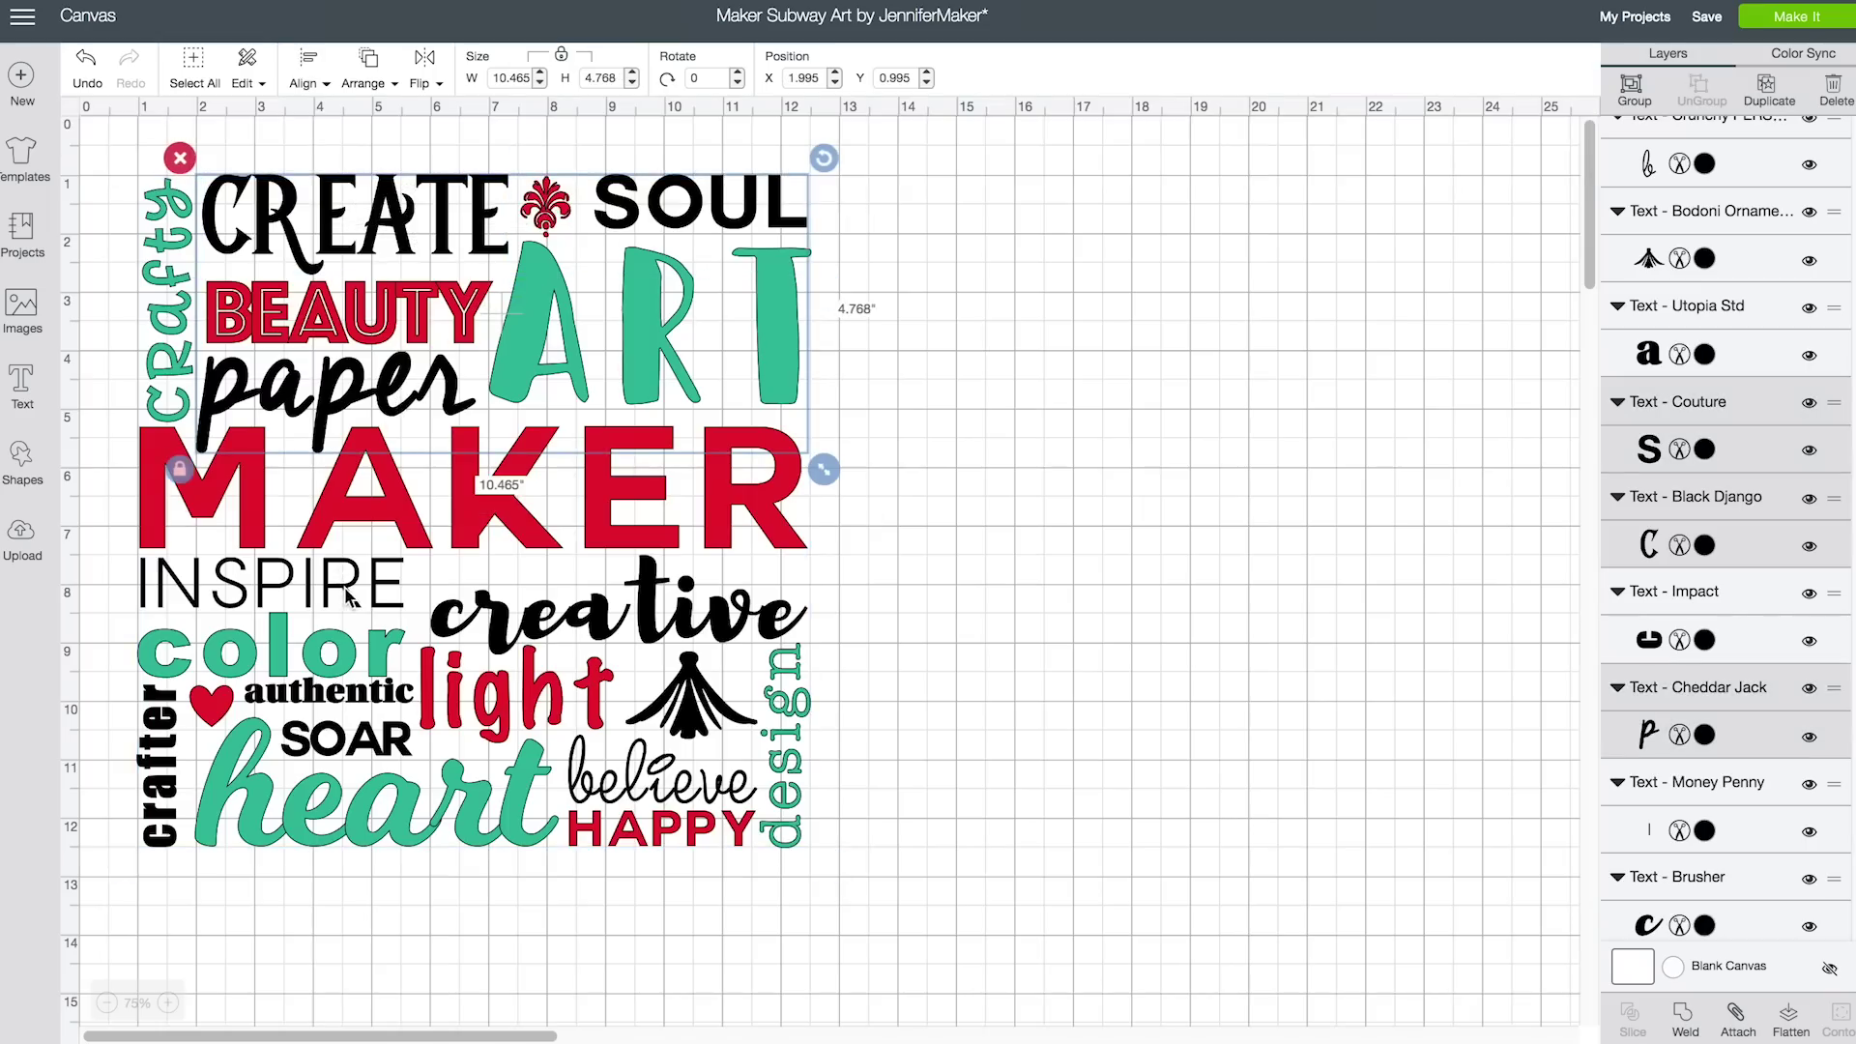
{"action": "left_click", "coordinate": [348, 595], "text": "shift"}
{"action": "left_click", "coordinate": [513, 628], "text": "shift"}
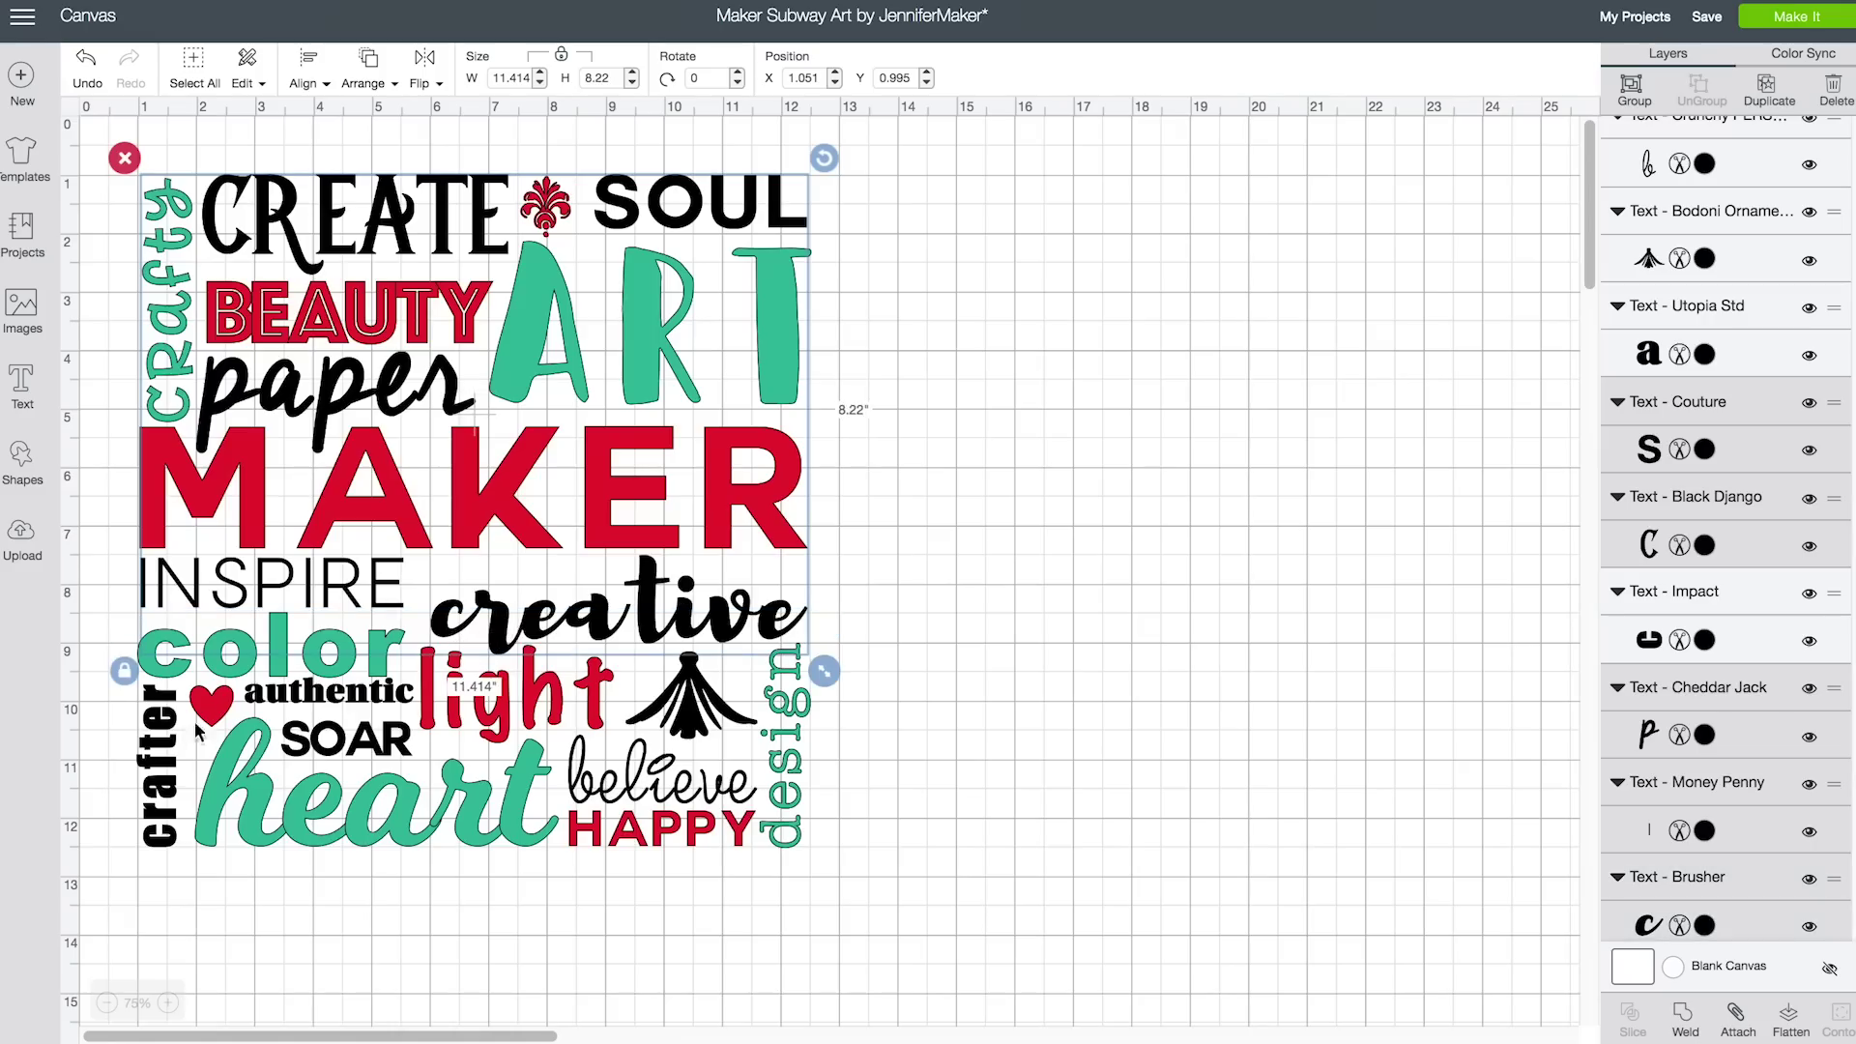
{"action": "left_click", "coordinate": [169, 740], "text": "shift"}
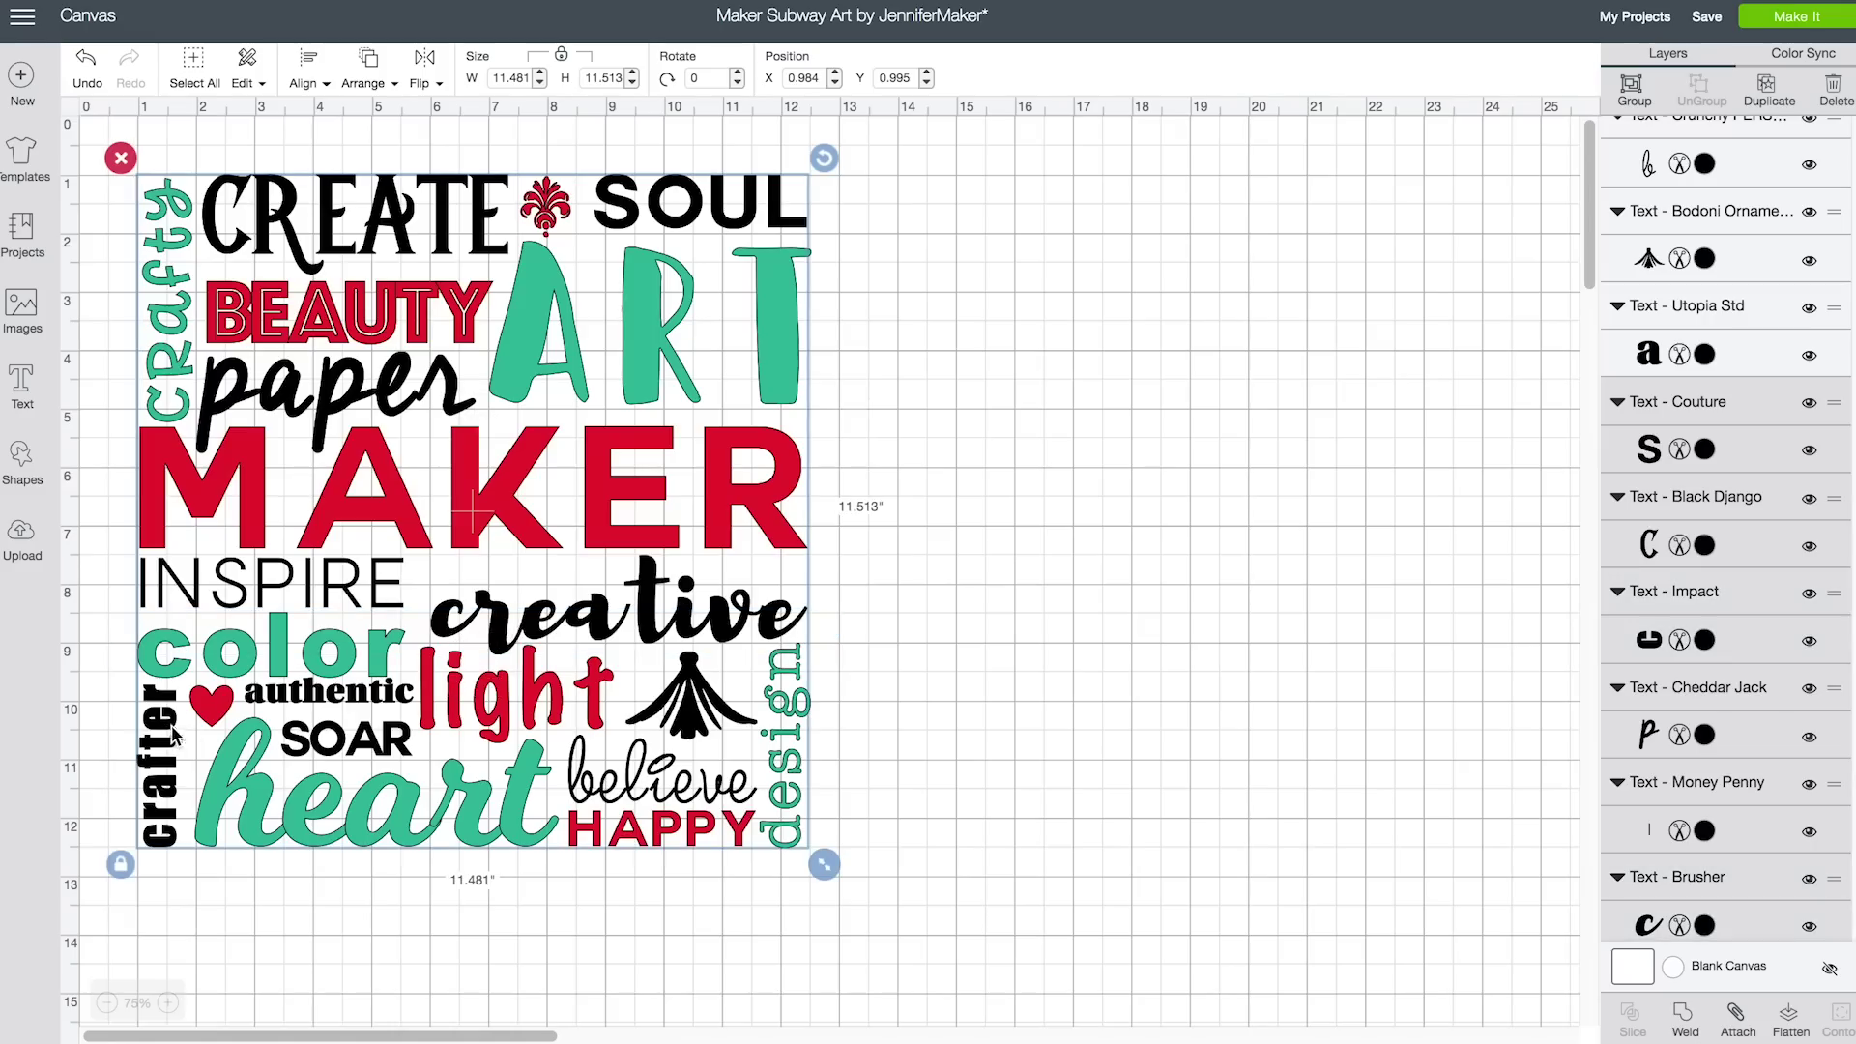
{"action": "left_click", "coordinate": [297, 703], "text": "shift"}
{"action": "left_click", "coordinate": [665, 723], "text": "shift"}
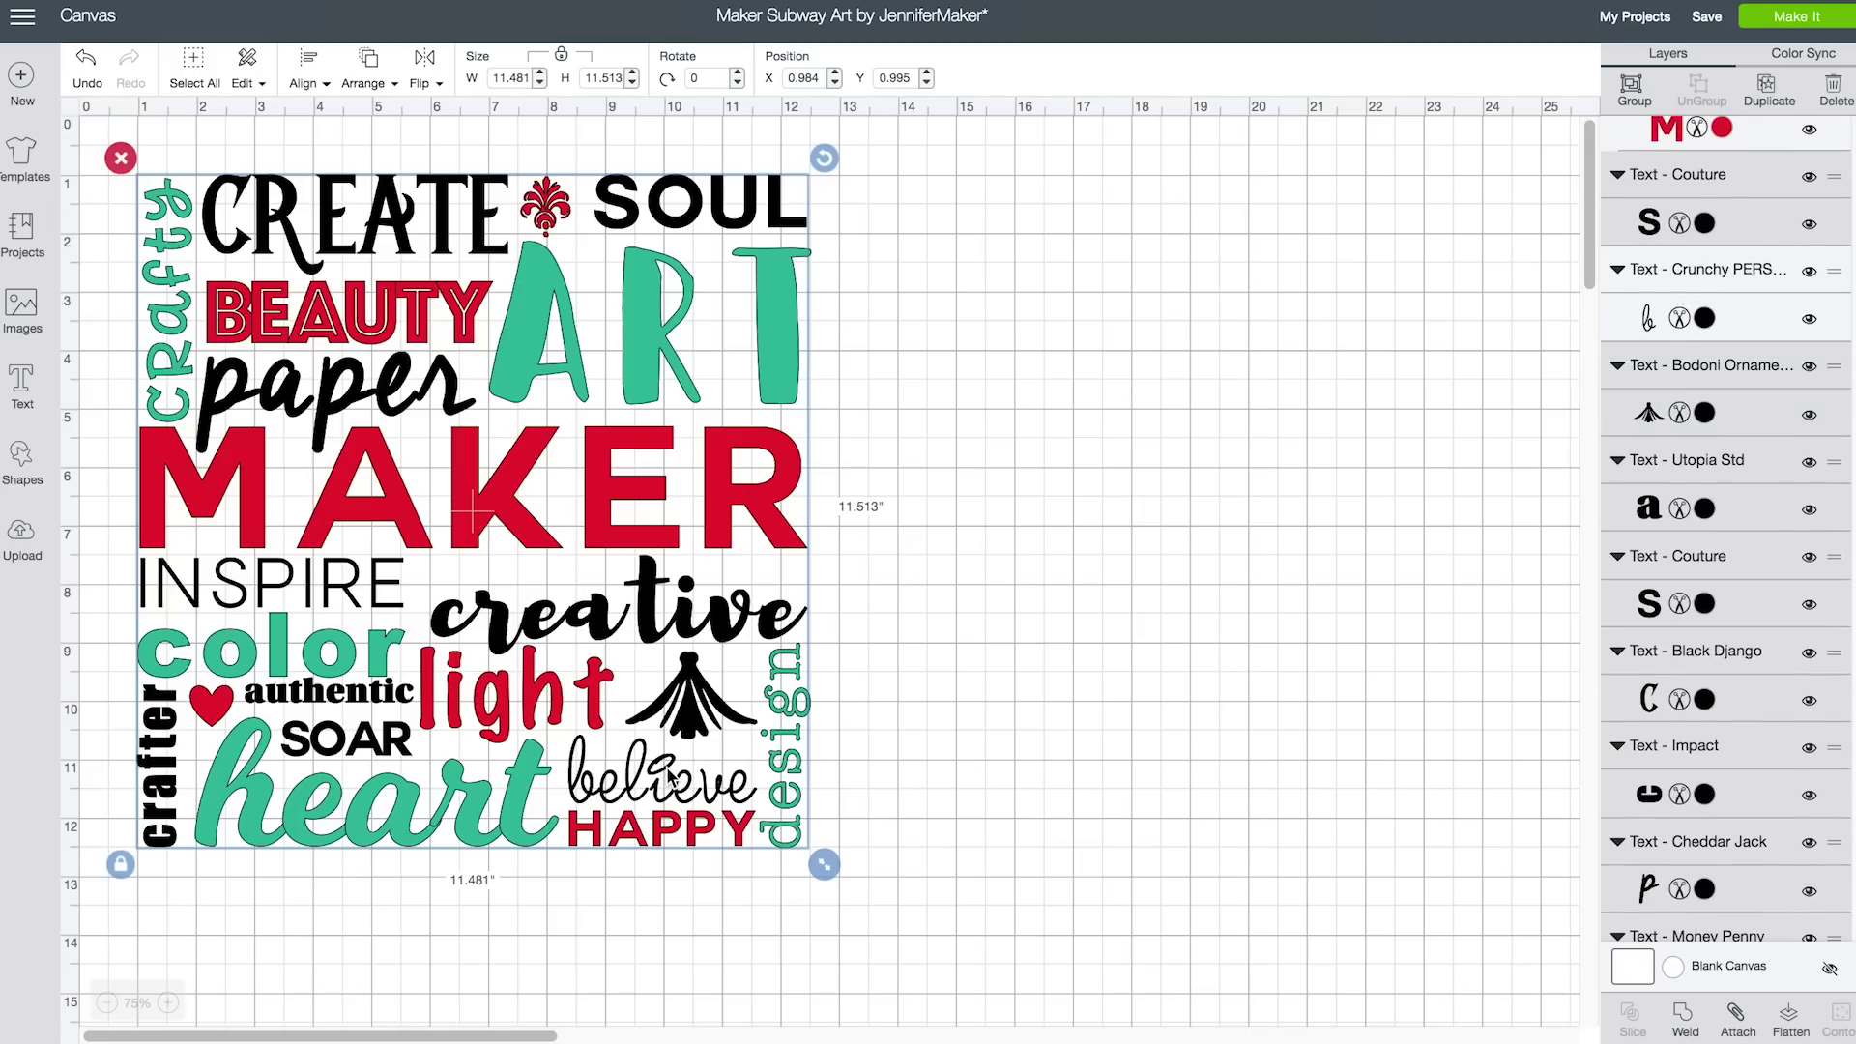
{"action": "left_click", "coordinate": [1735, 1015]}
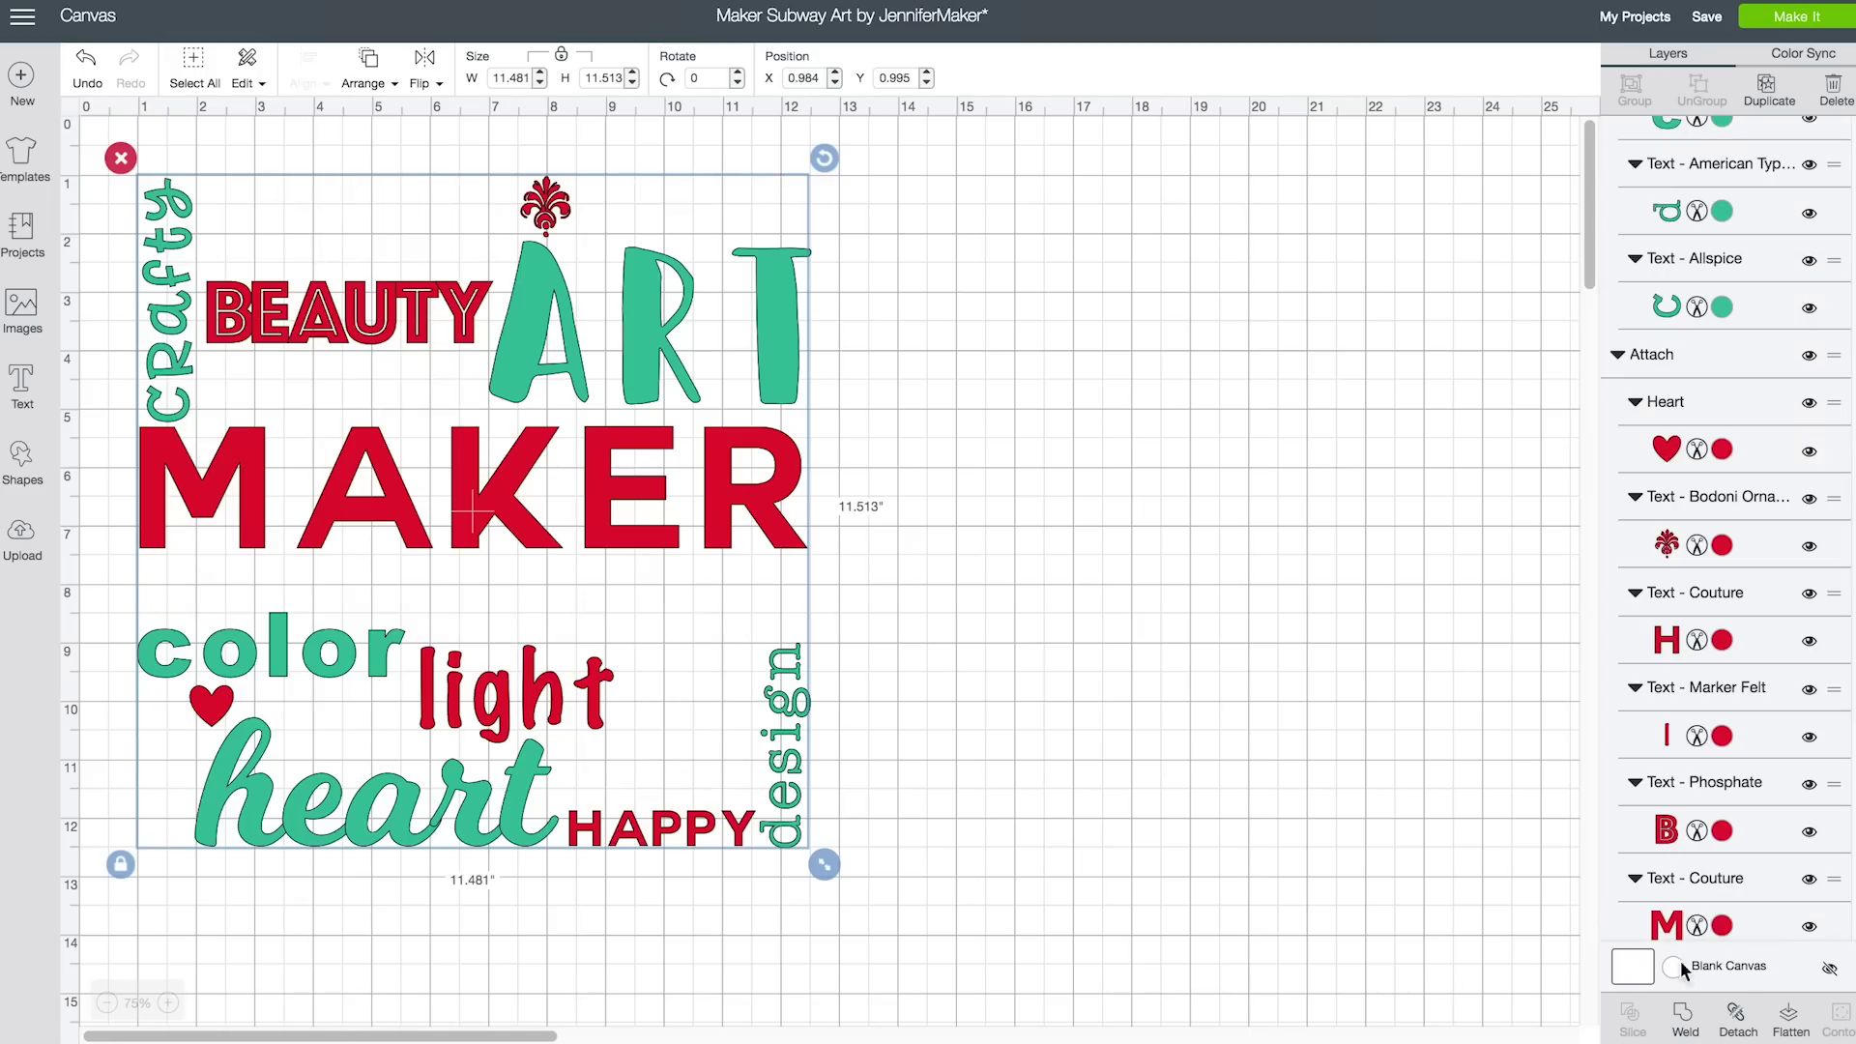
Send the design to Make It and preview the teal, red MAKER and black mats
{"action": "left_click", "coordinate": [1793, 21]}
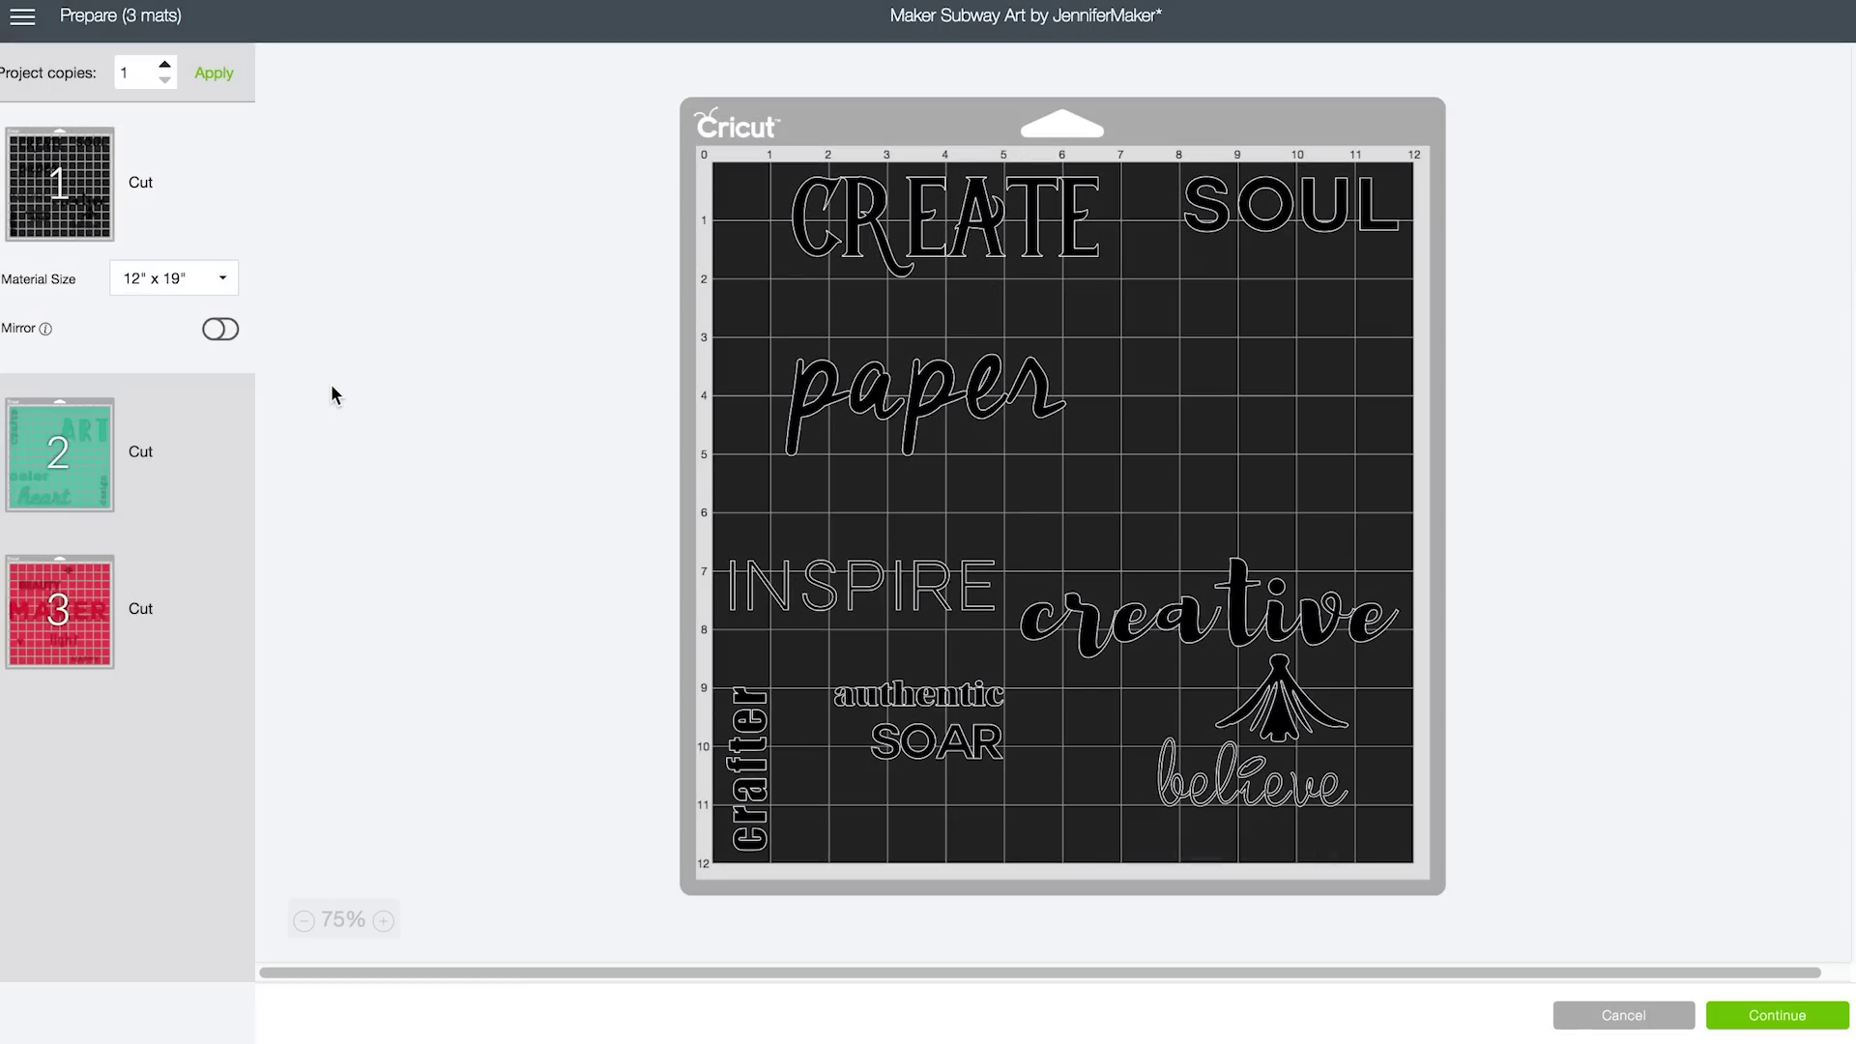
{"action": "left_click", "coordinate": [79, 450]}
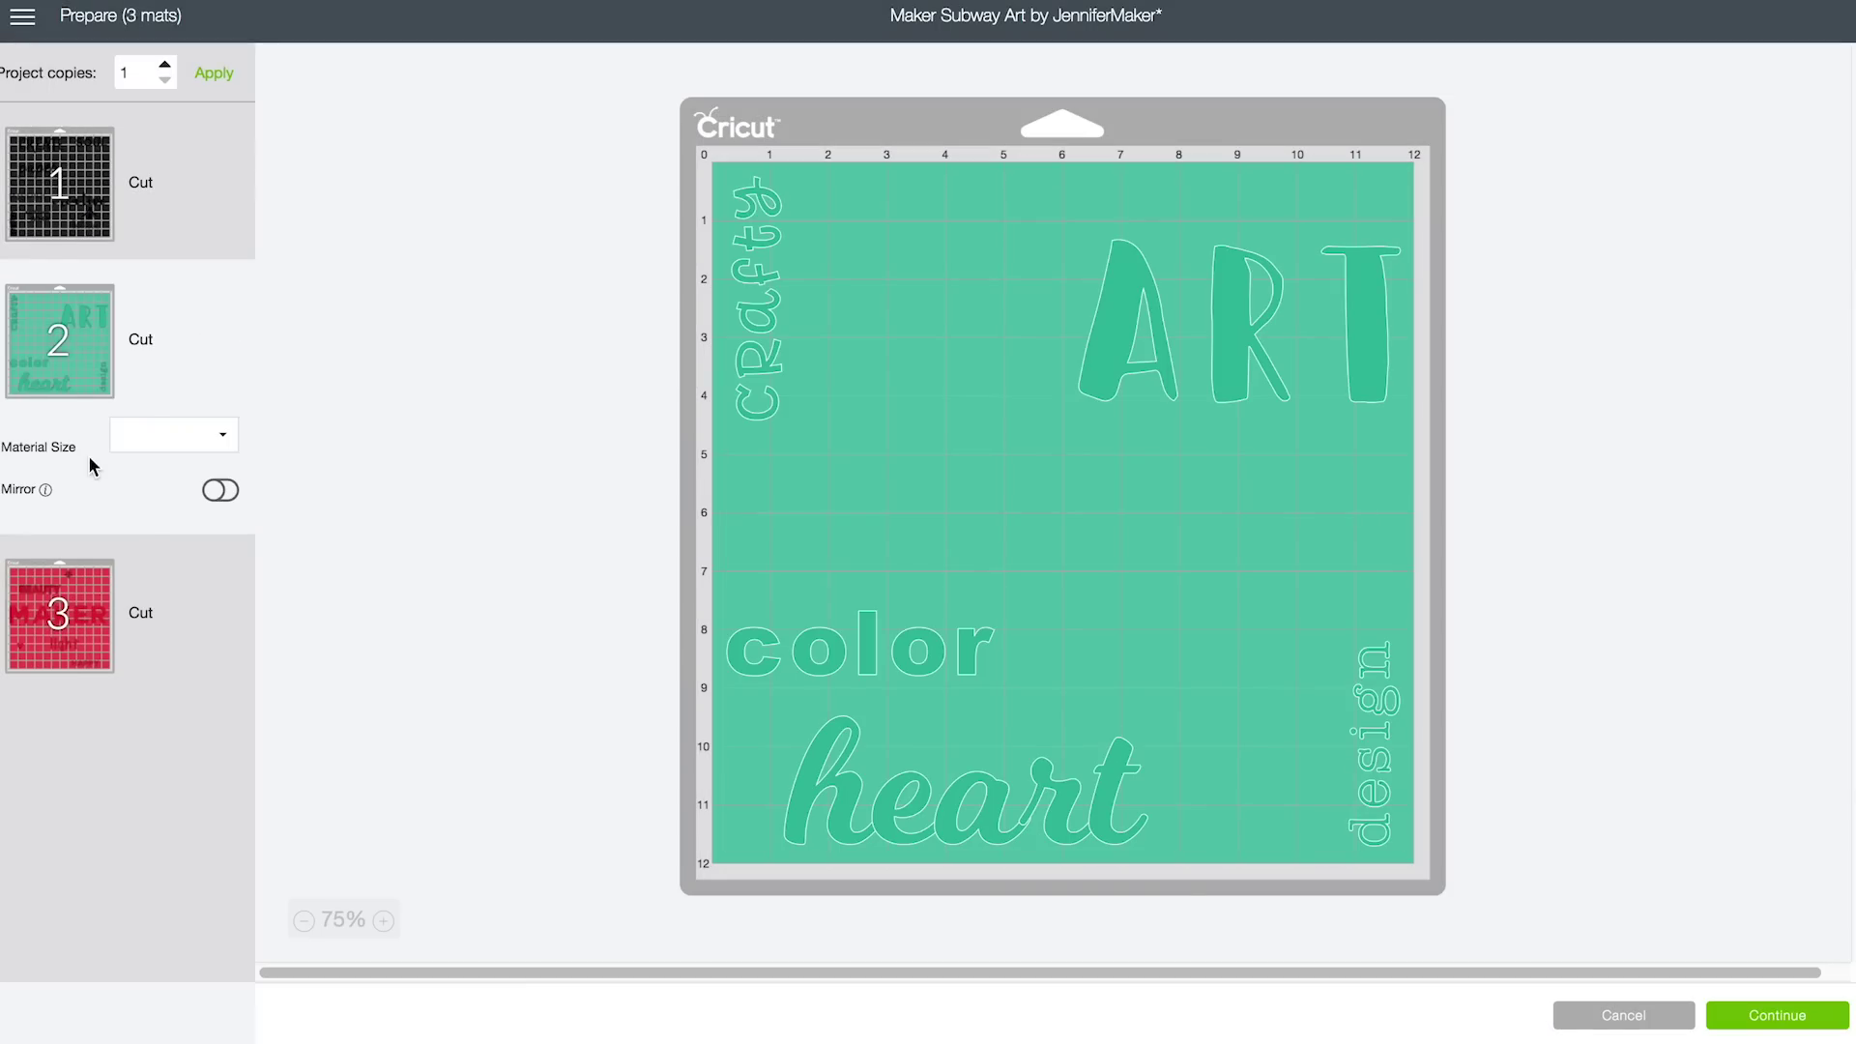
{"action": "left_click", "coordinate": [85, 622]}
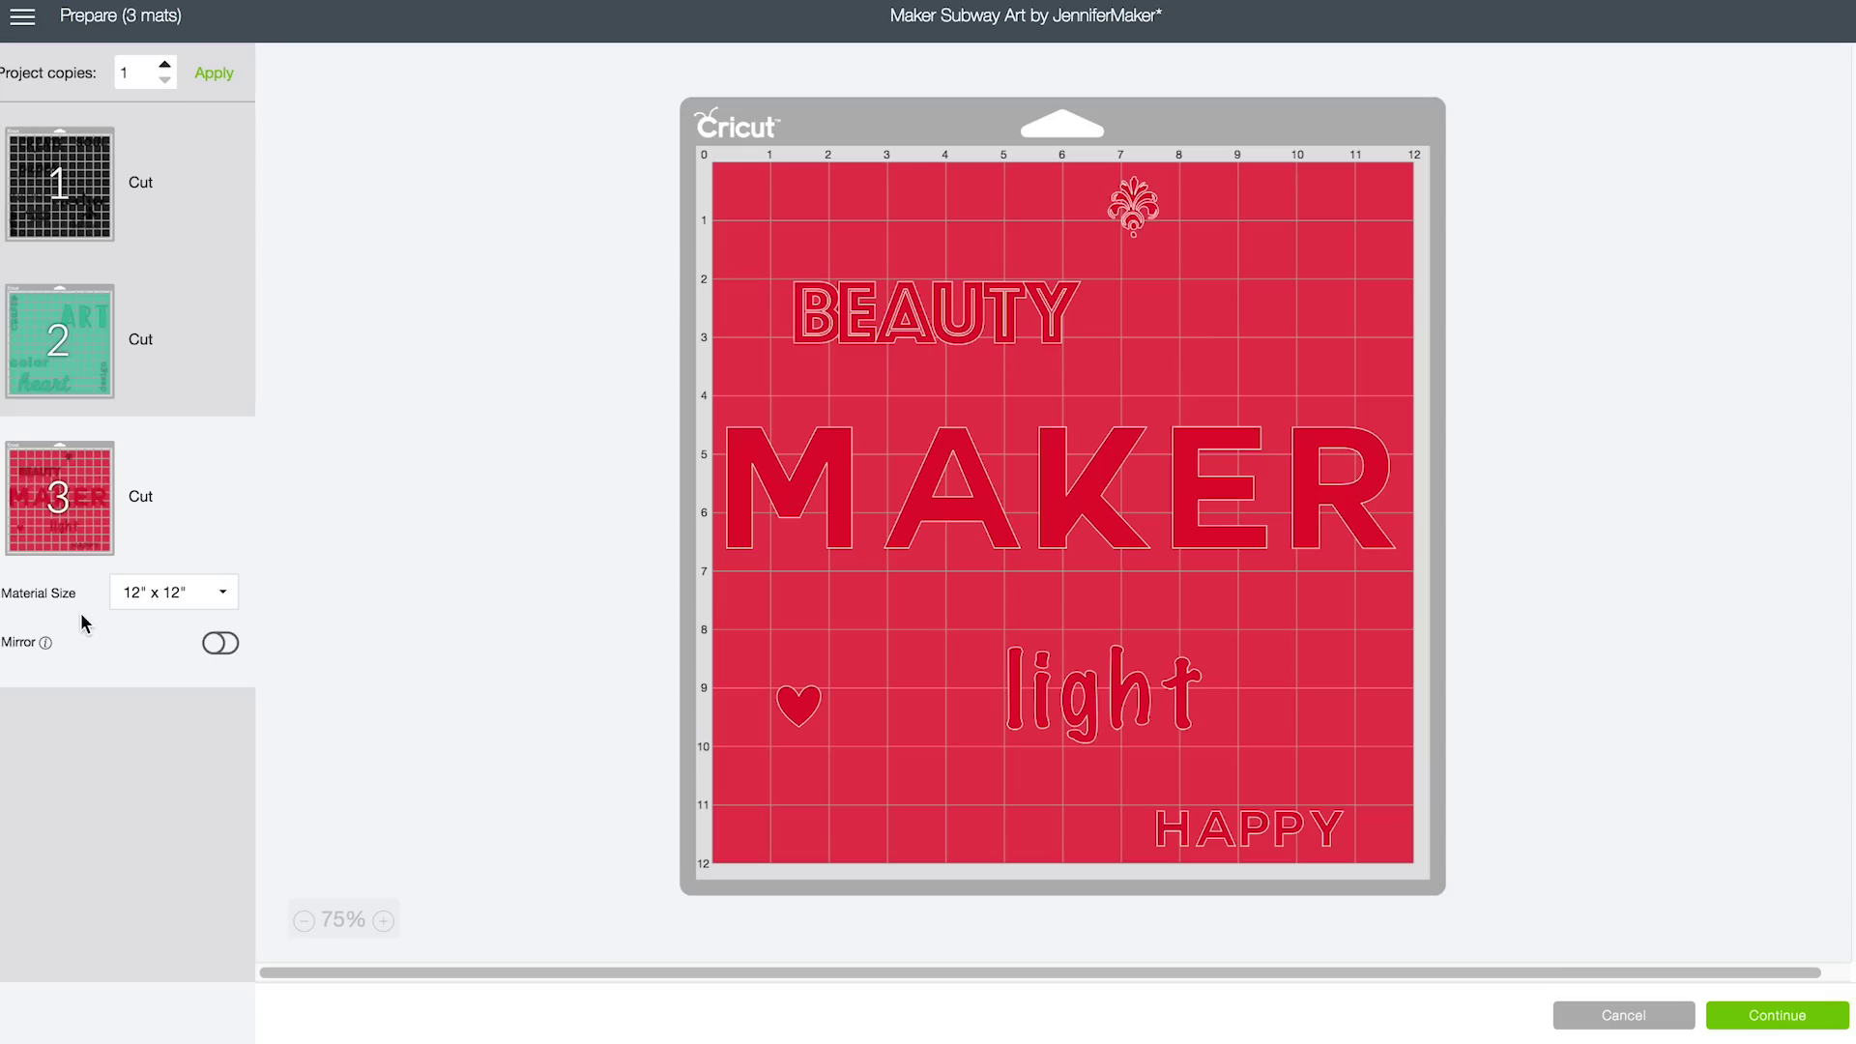
{"action": "left_click", "coordinate": [56, 344]}
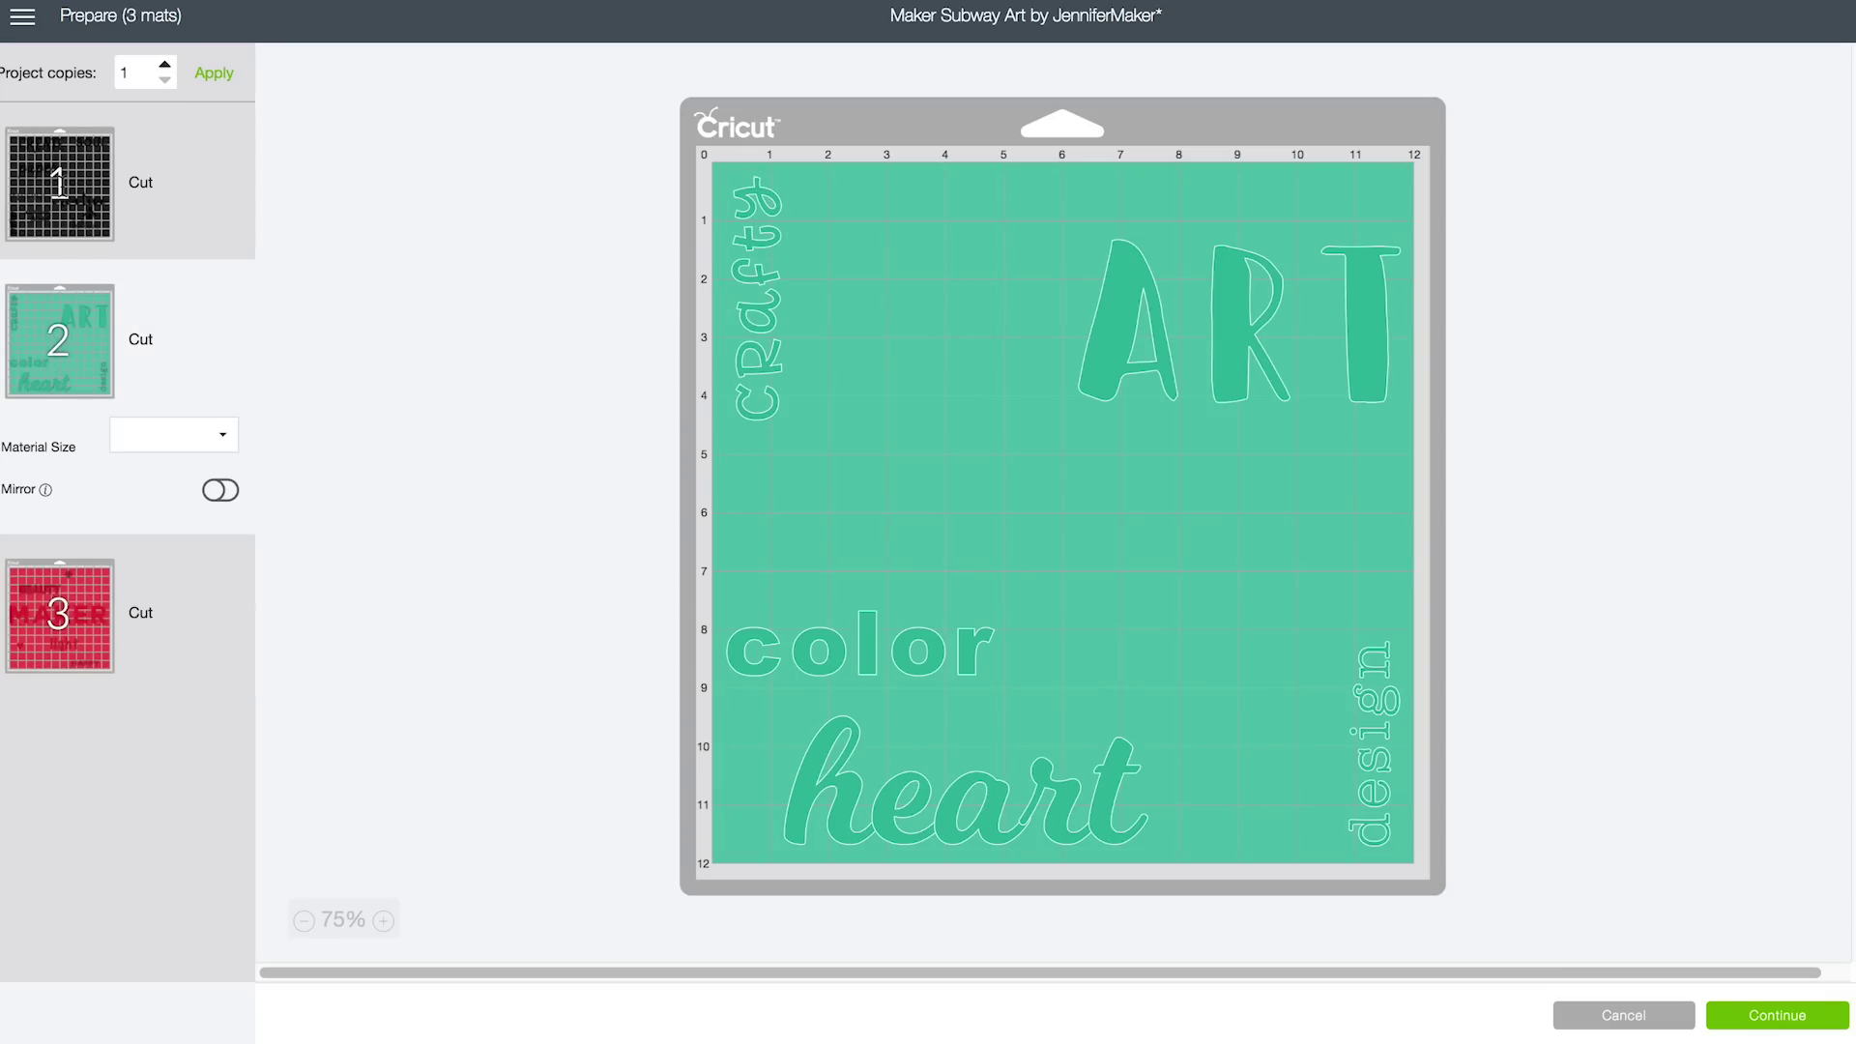
{"action": "left_click", "coordinate": [59, 186]}
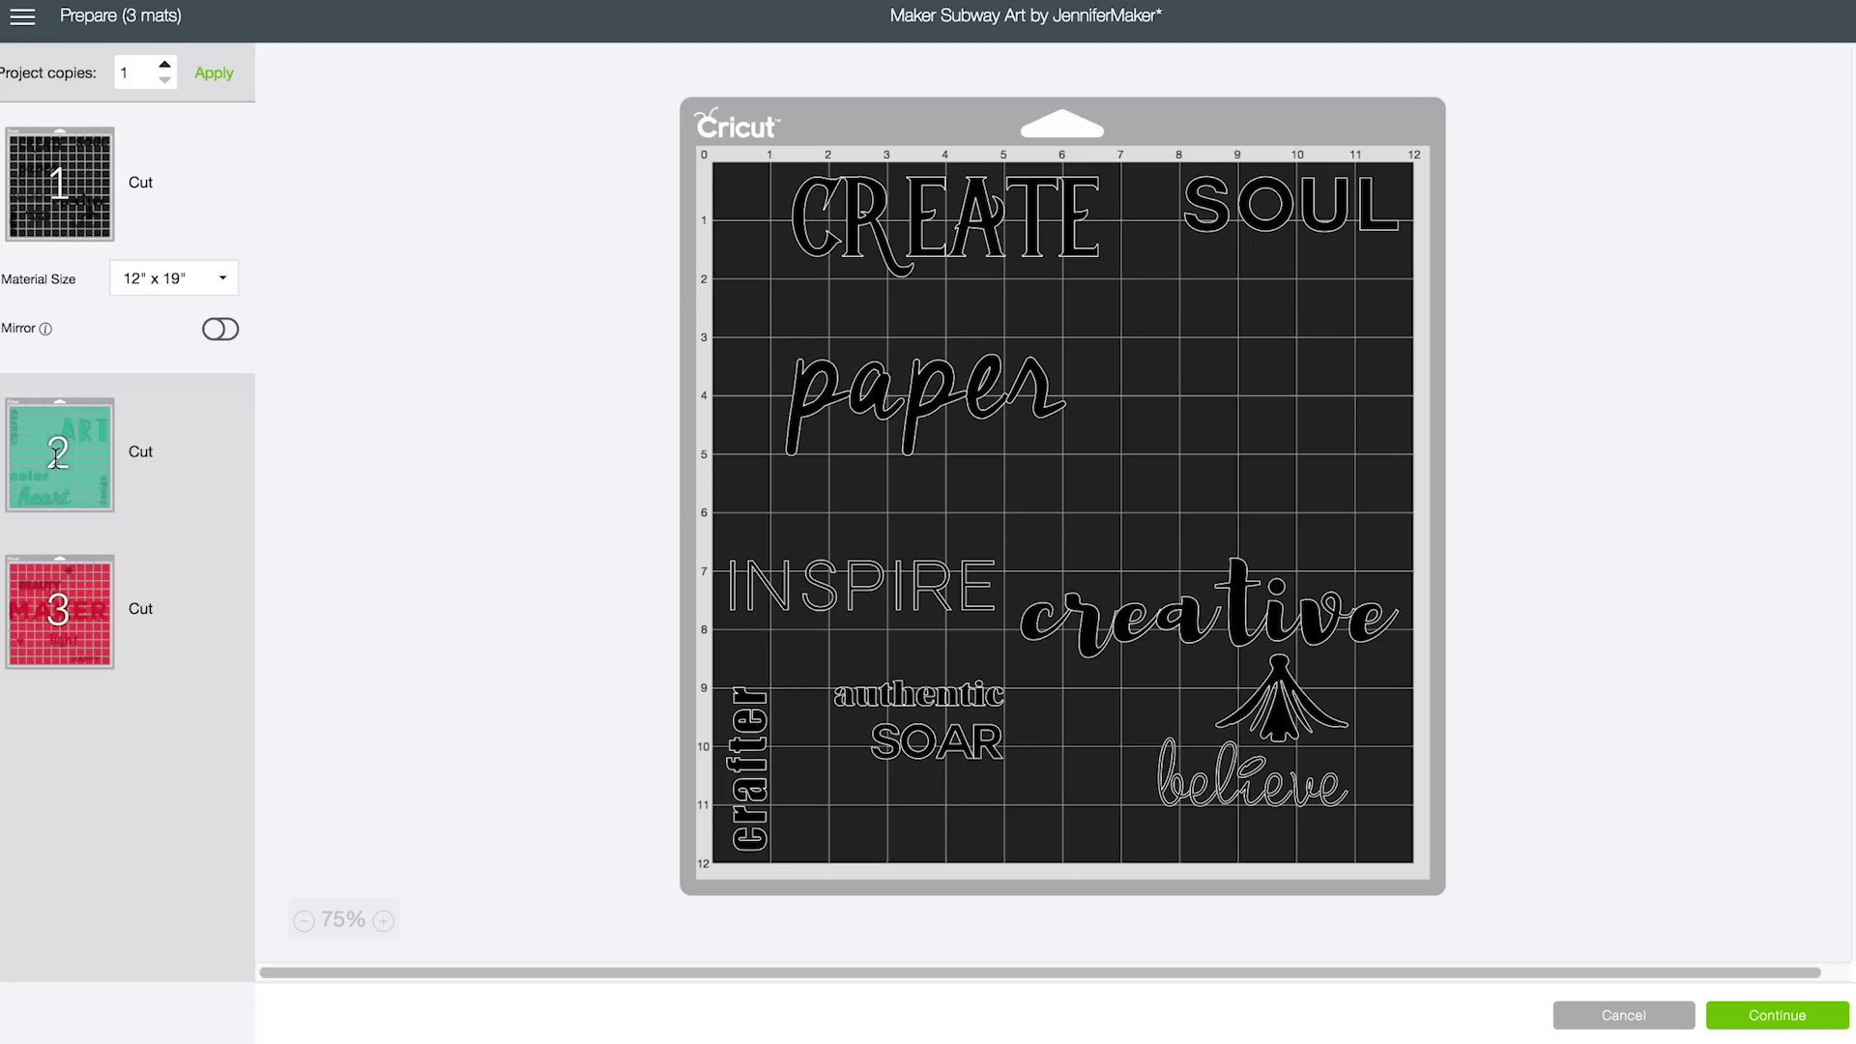
Continue to the cutting step and select the ExploreAir2 machine
{"action": "left_click", "coordinate": [1768, 1021]}
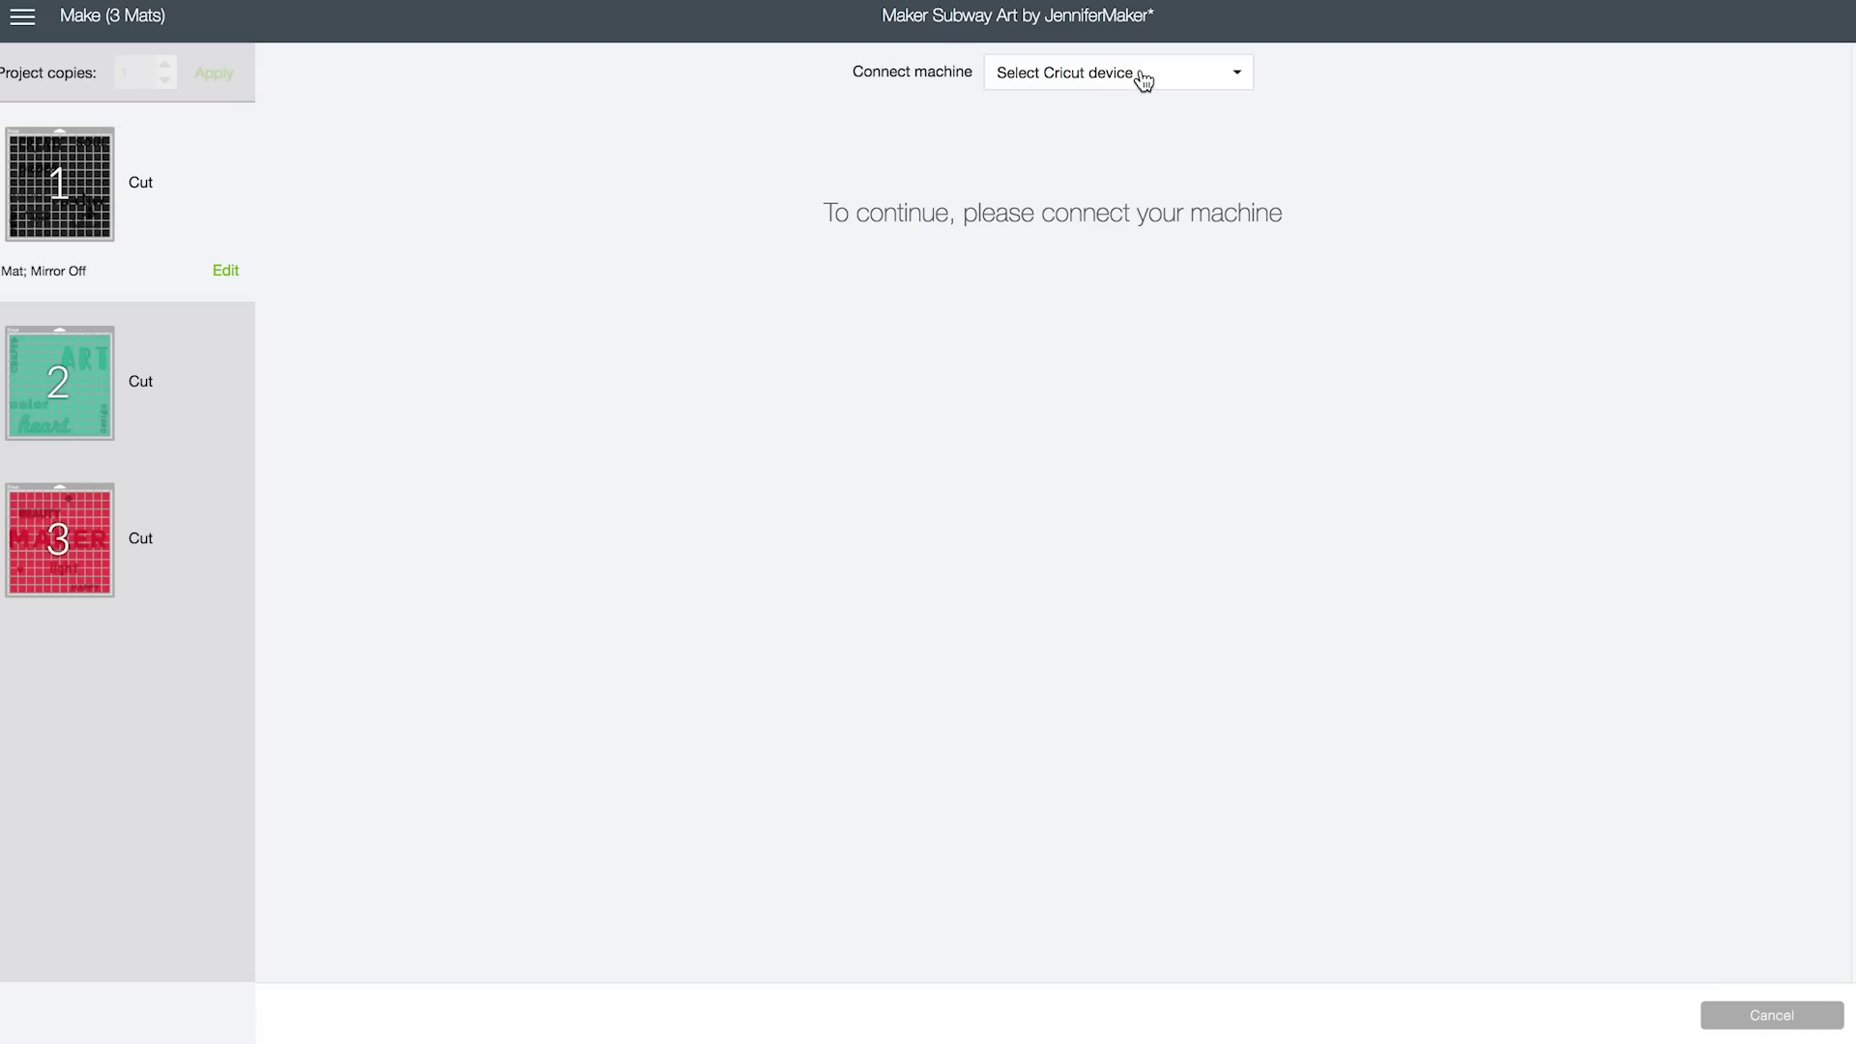
{"action": "left_click", "coordinate": [1143, 80]}
{"action": "left_click", "coordinate": [1145, 114]}
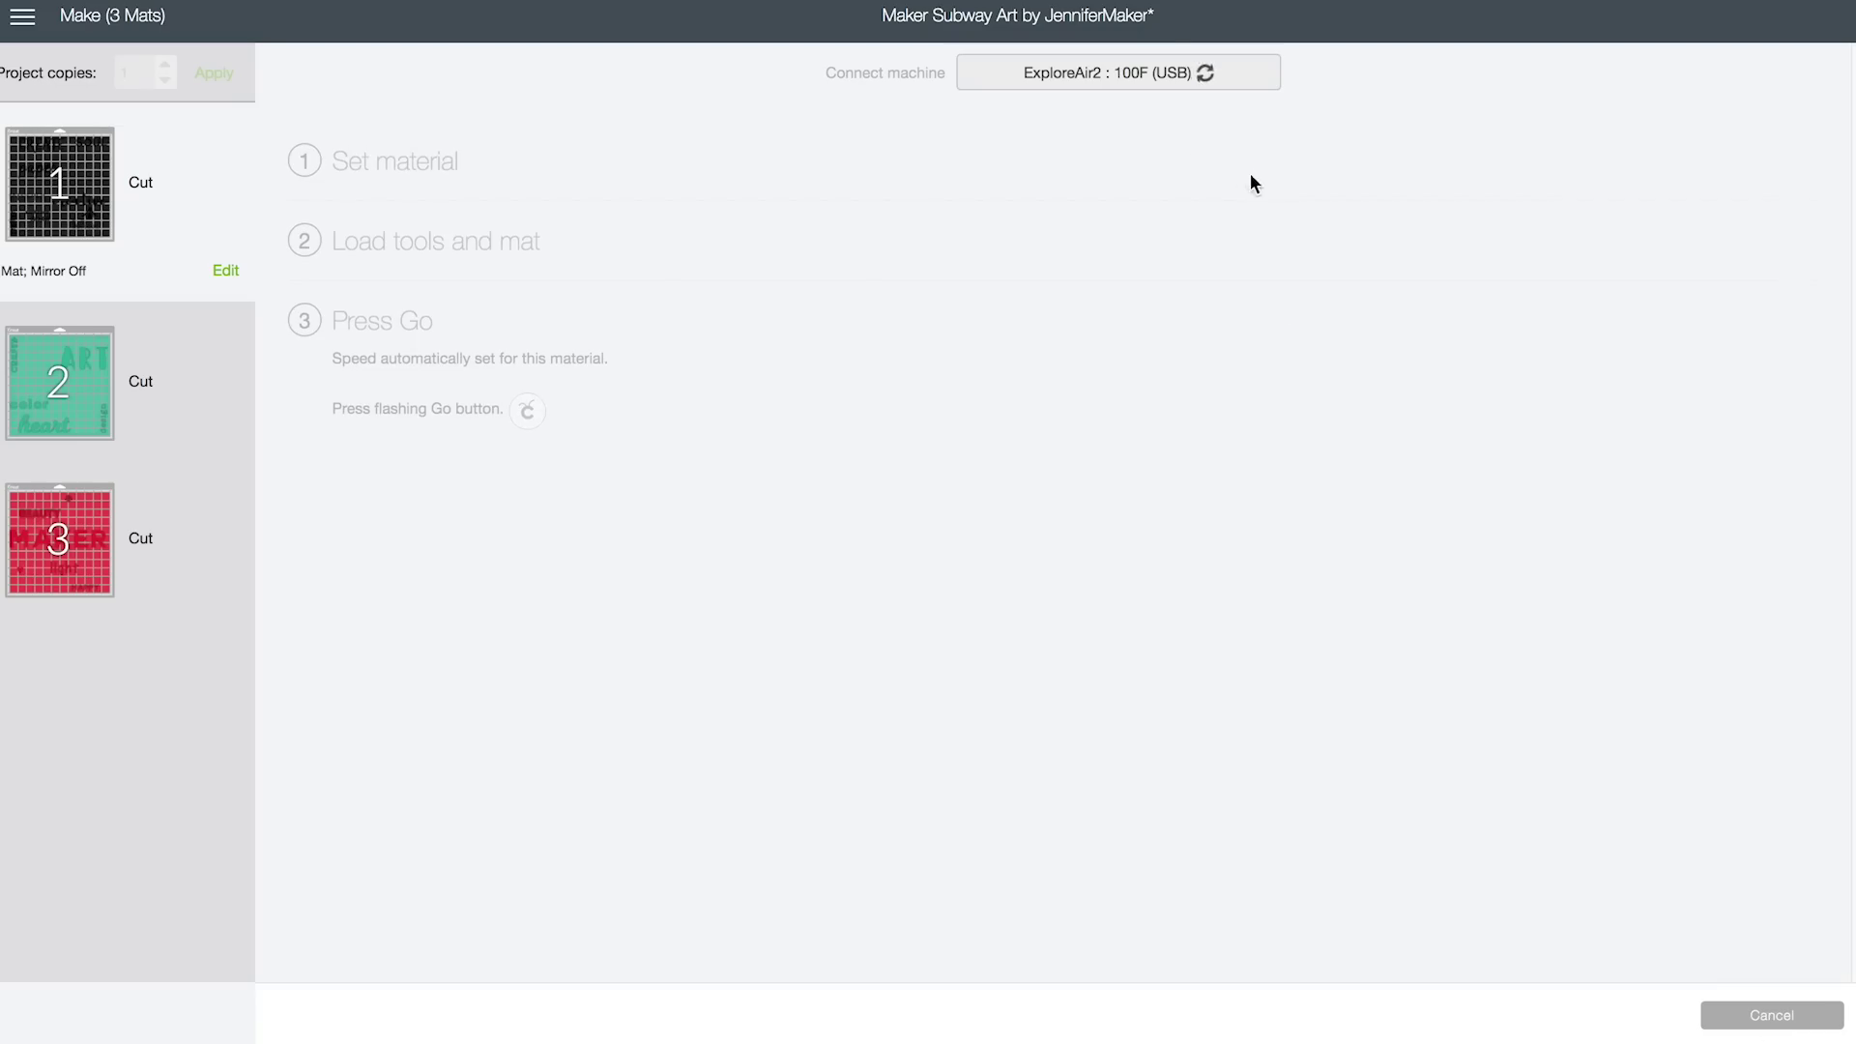
Set the cutting material to Adhesive Foil from the full materials list
{"action": "left_click", "coordinate": [1293, 232]}
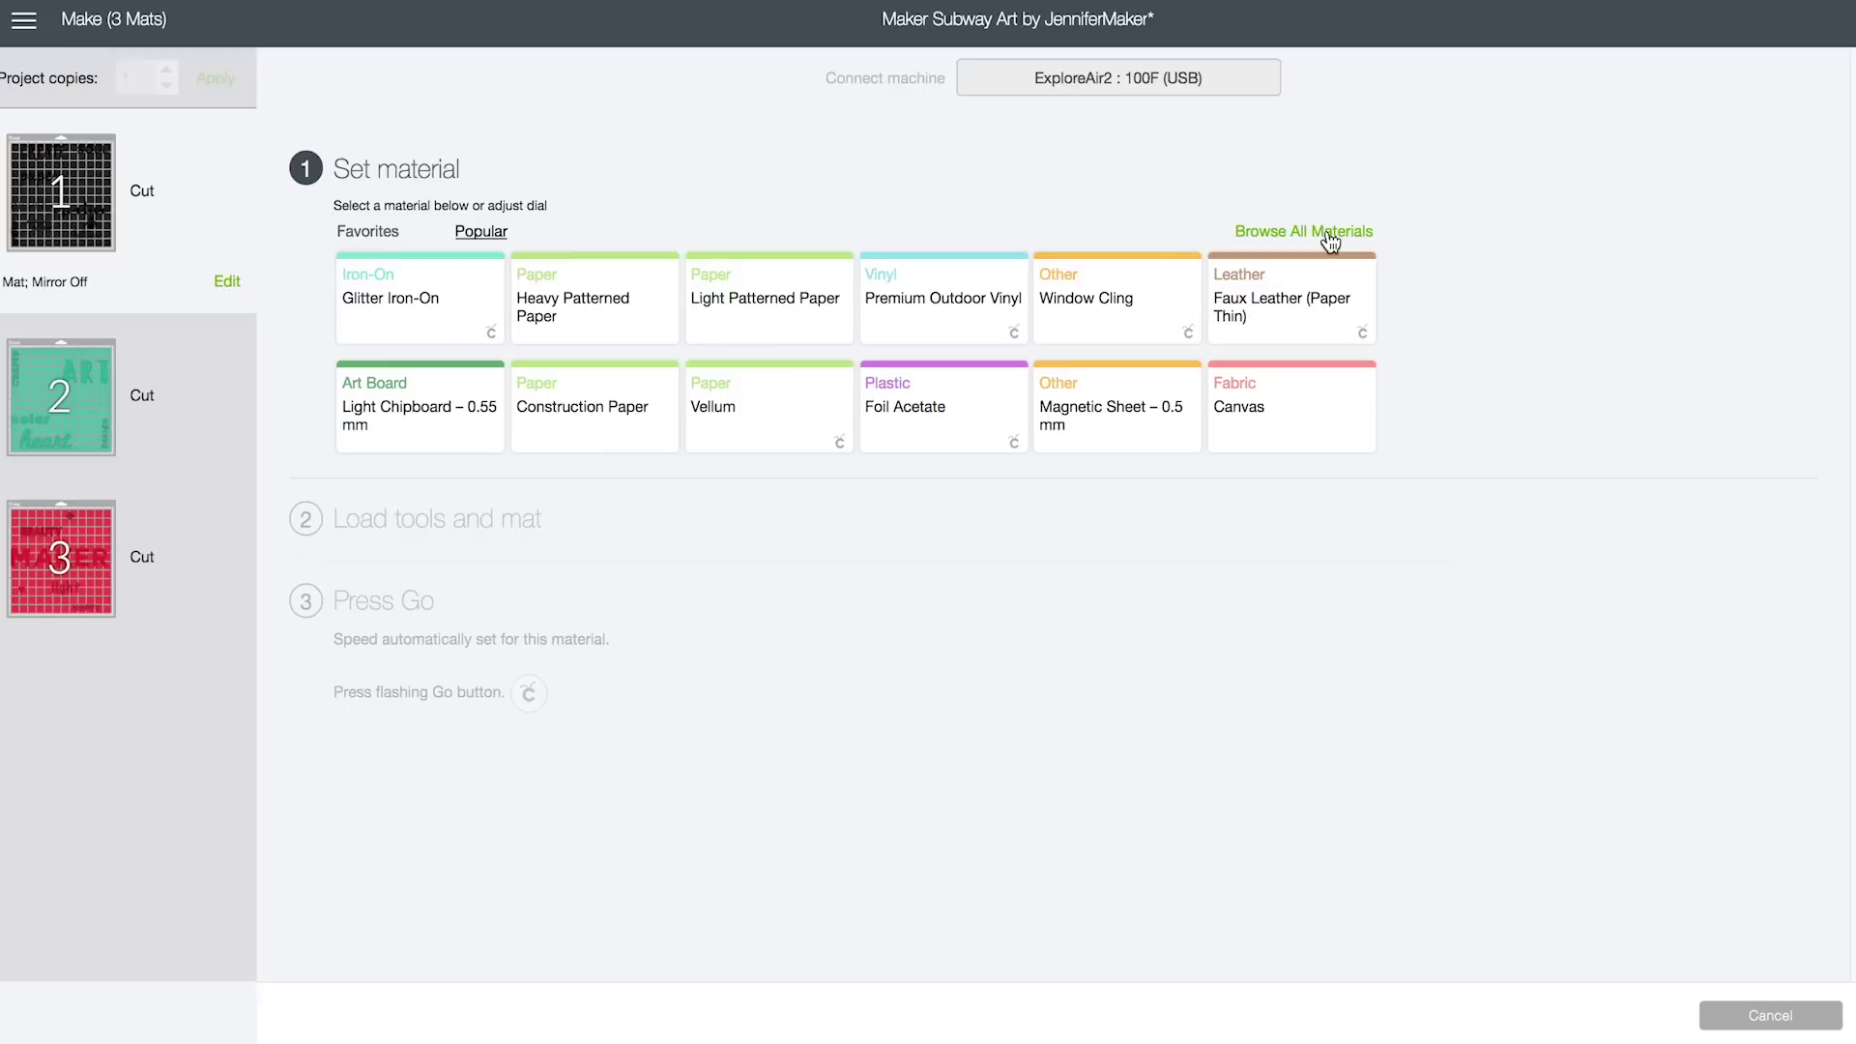
{"action": "left_click", "coordinate": [1330, 240]}
{"action": "left_click_drag", "start_coordinate": [1489, 96], "coordinate": [1467, 880]}
{"action": "left_click", "coordinate": [502, 174]}
{"action": "left_click", "coordinate": [1397, 1021]}
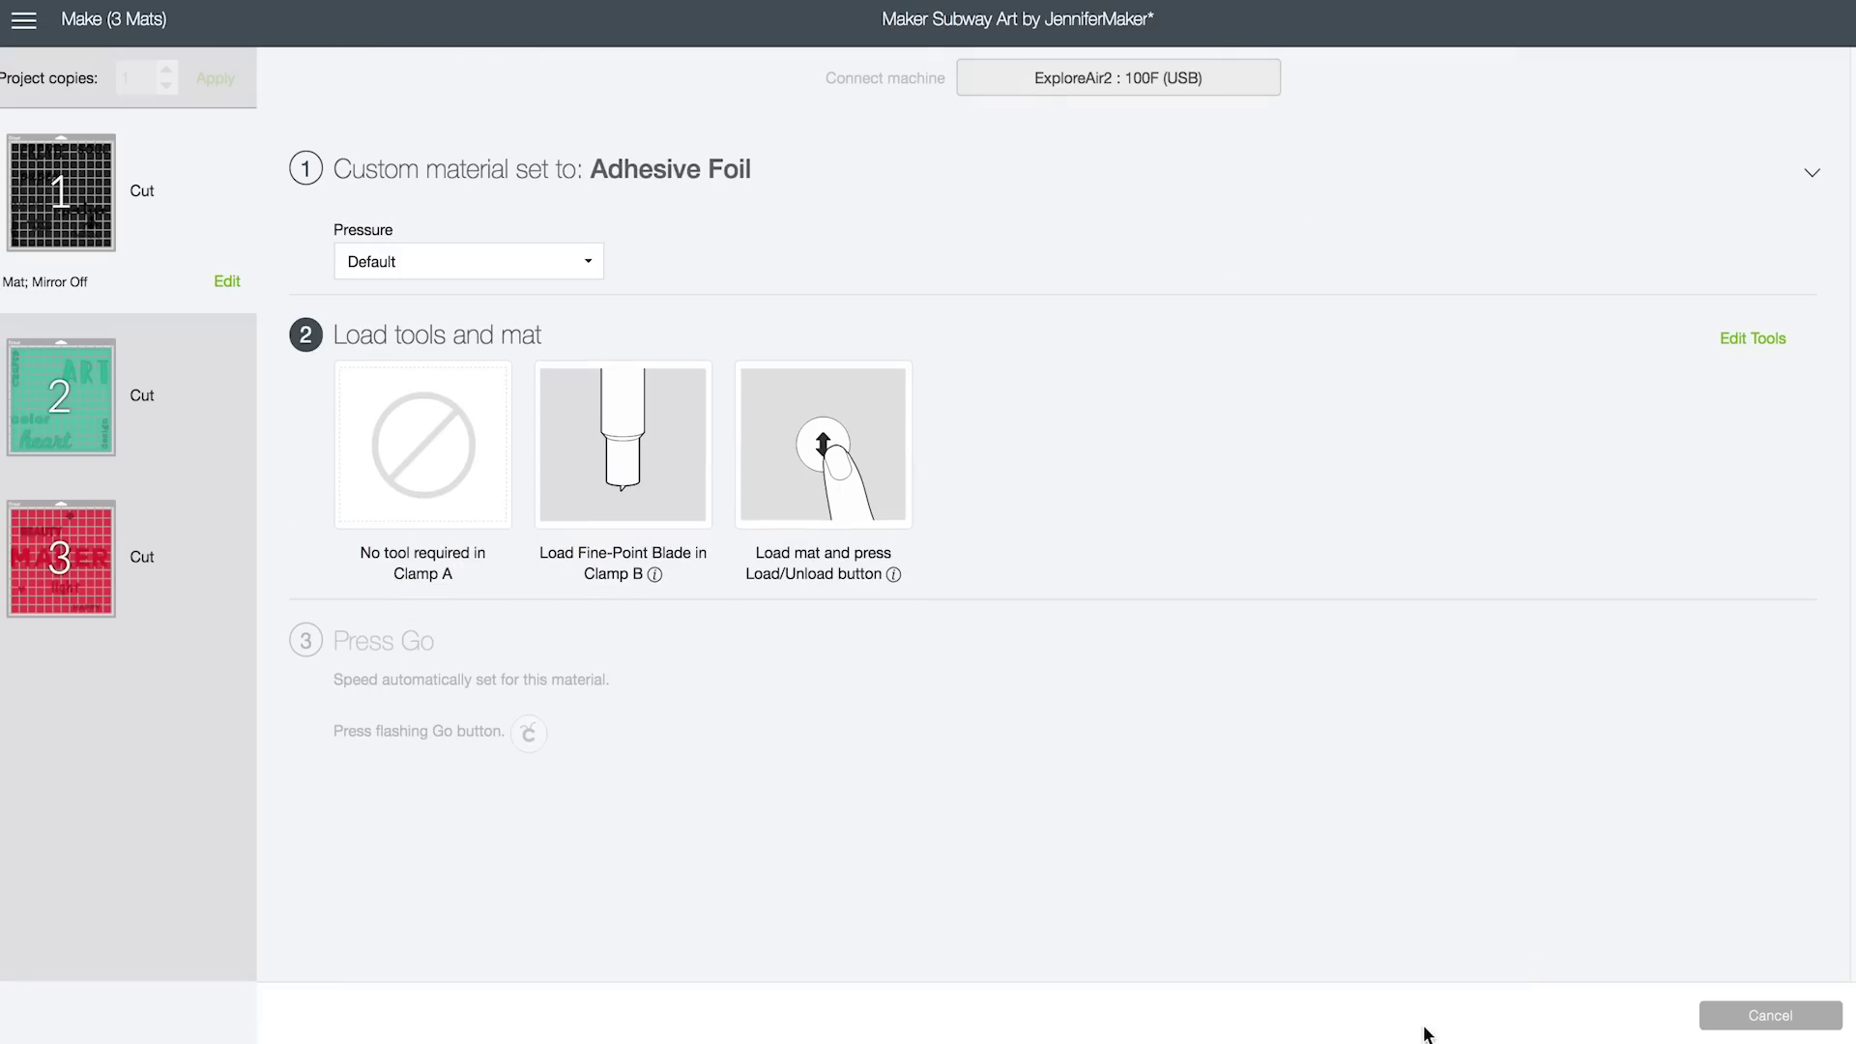